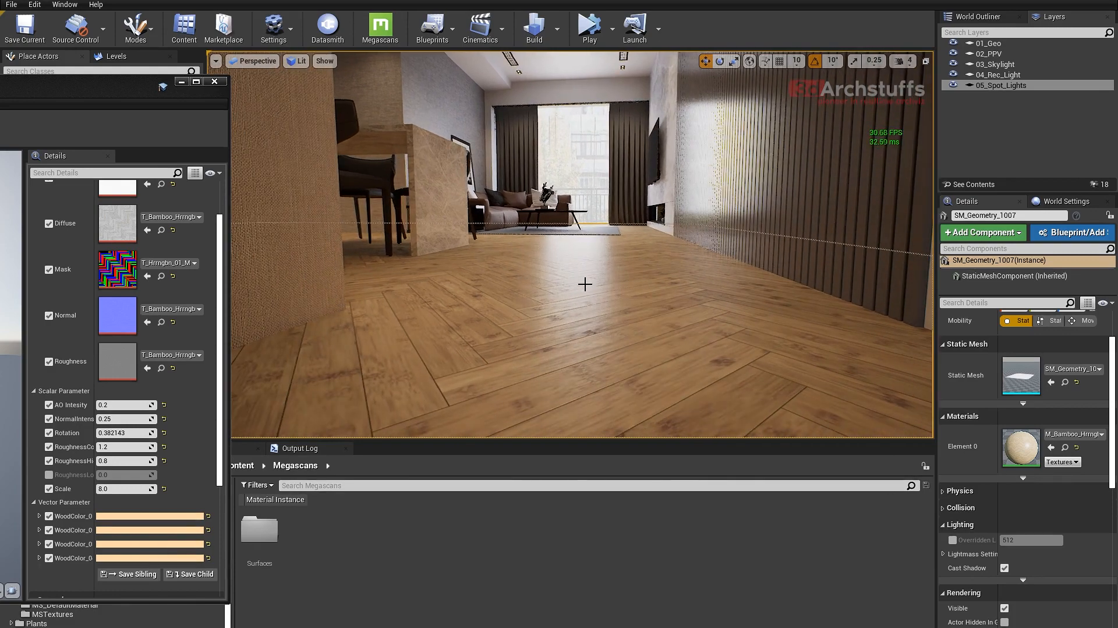
# - Deselect the herringbone floor and close its material instance editor
pyautogui.moveTo(681, 322); pyautogui.dragTo(623, 283, button='right')
pyautogui.scroll(3, 680, 322)
pyautogui.scroll(3, 691, 323)
pyautogui.scroll(3, 690, 323)
pyautogui.scroll(2, 691, 323)
pyautogui.press('Escape')
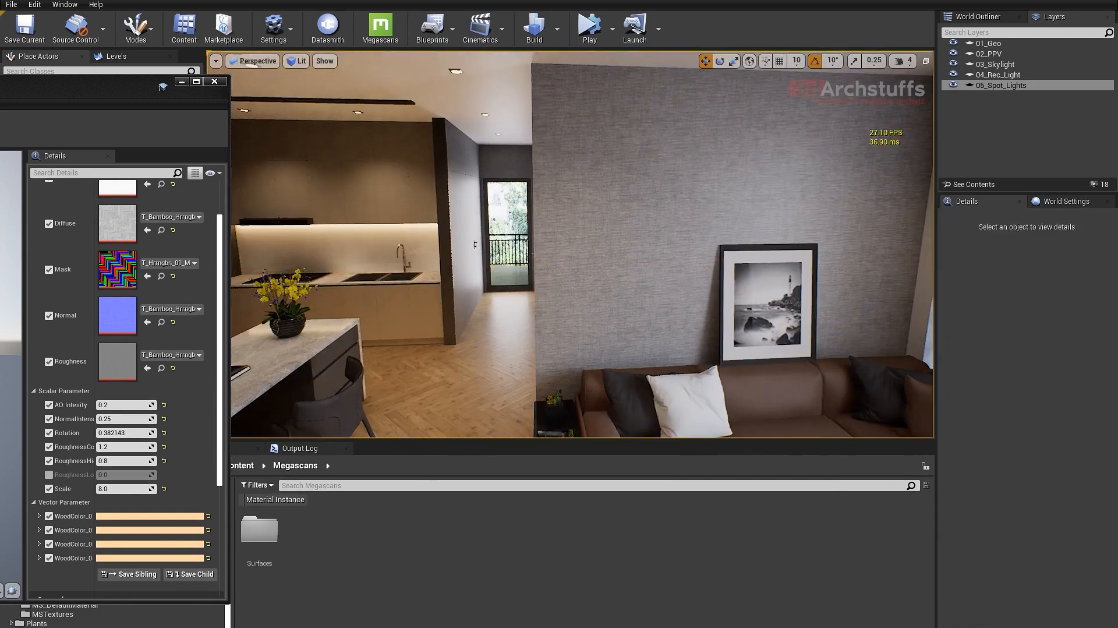
pyautogui.moveTo(666, 314); pyautogui.dragTo(540, 269, button='right')
pyautogui.click(214, 81)
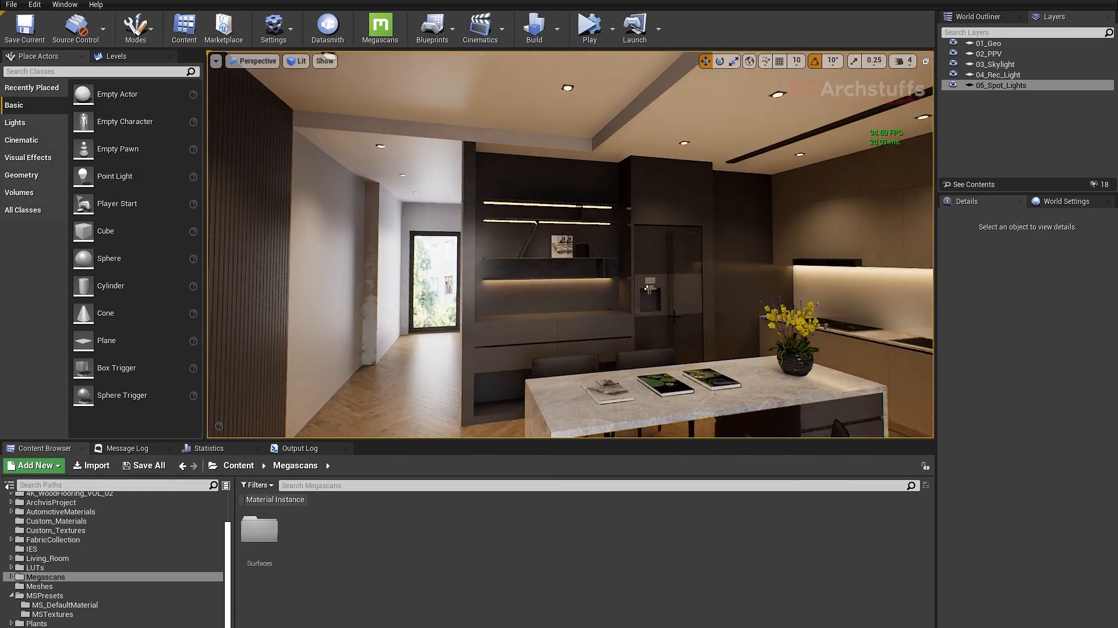
# - Open the coffee table top's material and reposition its Texture Sample node
pyautogui.moveTo(698, 329); pyautogui.dragTo(810, 309, button='right')
pyautogui.moveTo(695, 327)
pyautogui.mouseDown(button='right')
pyautogui.moveTo(708, 325)
pyautogui.moveTo(681, 309)
pyautogui.moveTo(676, 317)
pyautogui.moveTo(684, 313)
pyautogui.mouseUp(button='right')
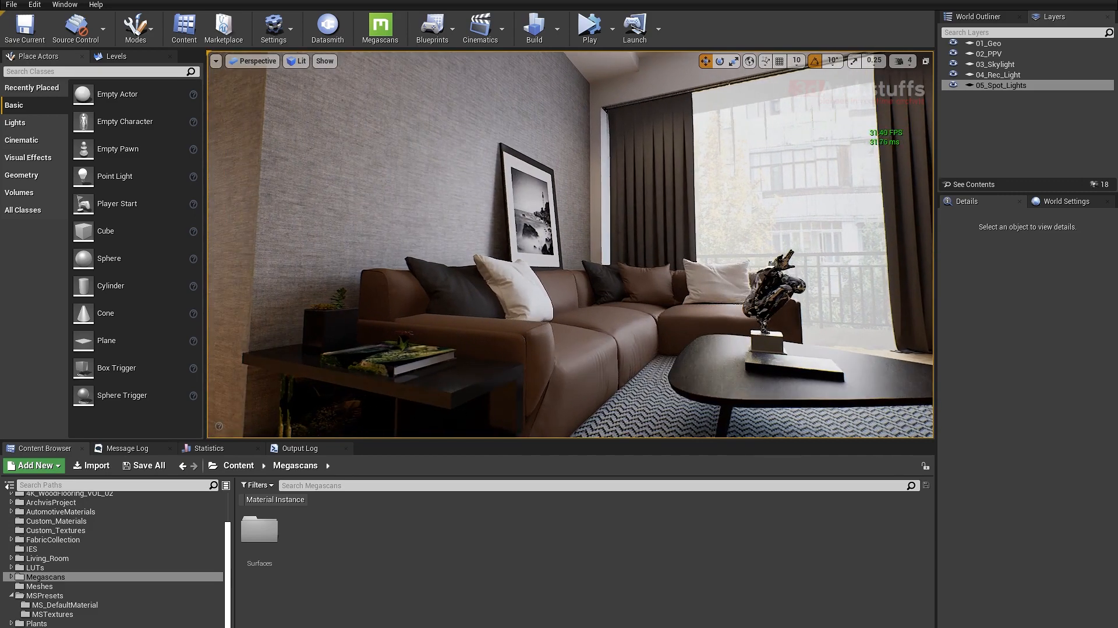
pyautogui.click(714, 359)
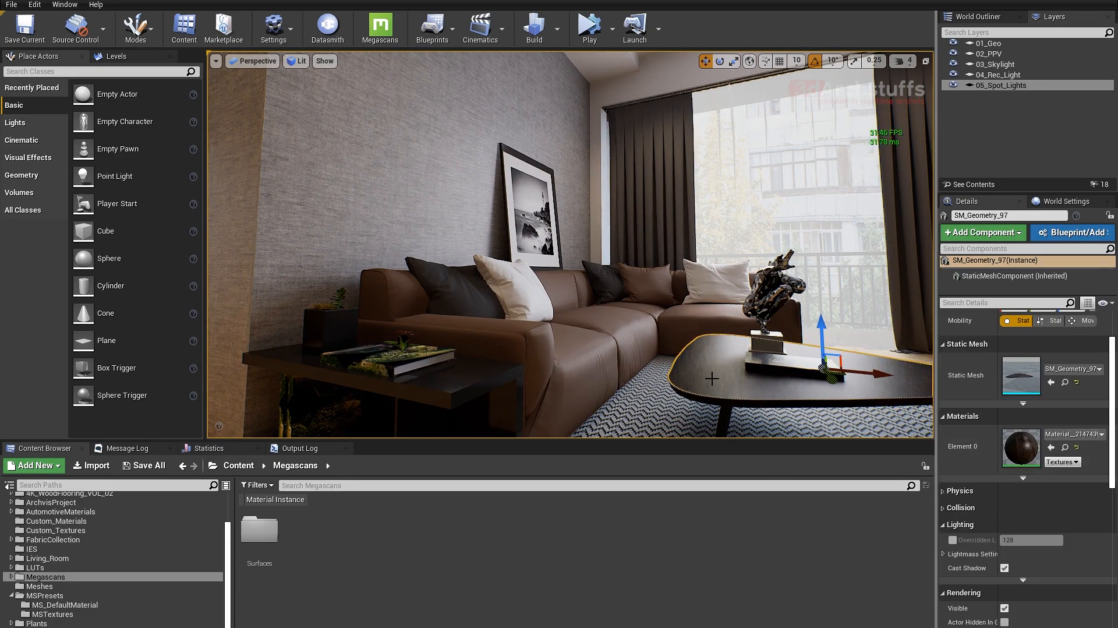
pyautogui.doubleClick(1022, 446)
pyautogui.moveTo(567, 144); pyautogui.dragTo(514, 108)
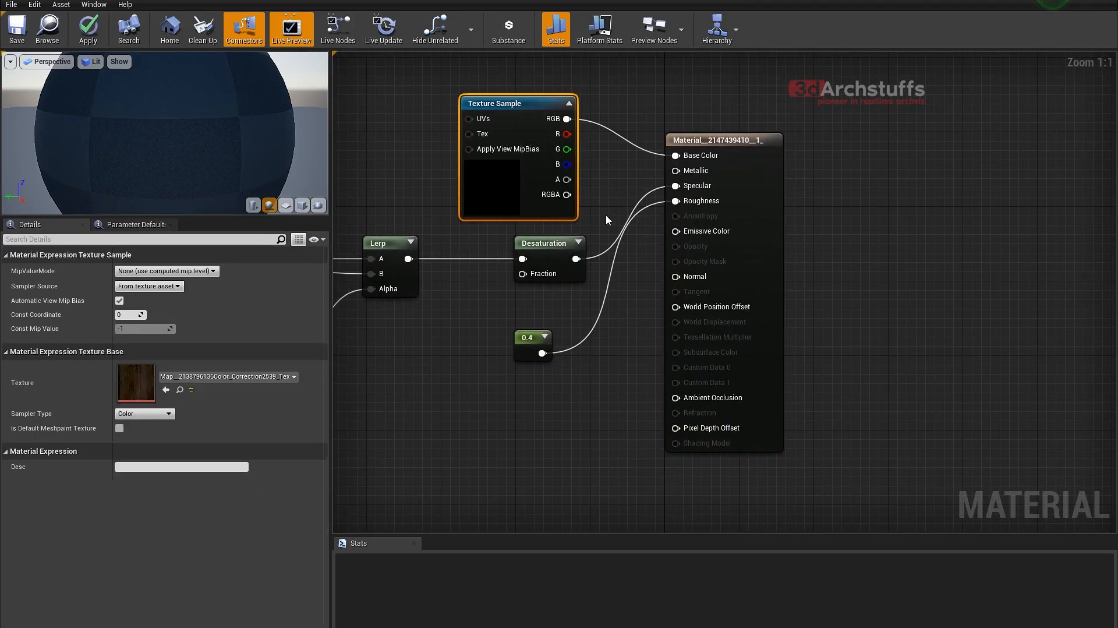
# - Set the constant node below Desaturation to 0.2 and apply the change to the table material
pyautogui.moveTo(514, 109); pyautogui.dragTo(670, 188, button='right')
pyautogui.click(687, 418)
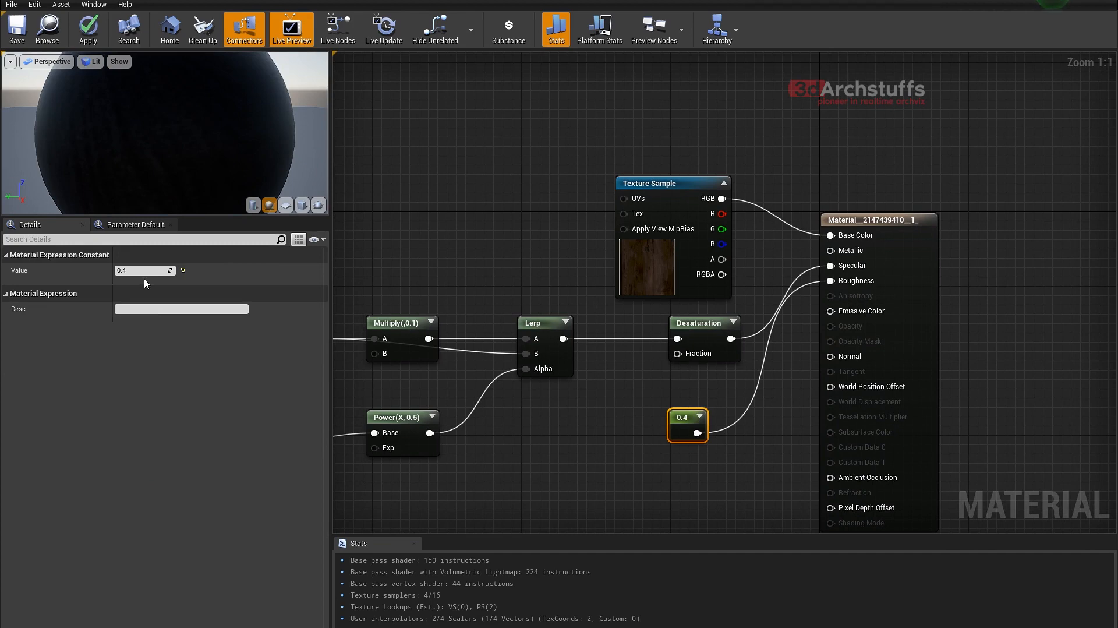
pyautogui.click(145, 271)
pyautogui.write('.2')
pyautogui.press('Return')
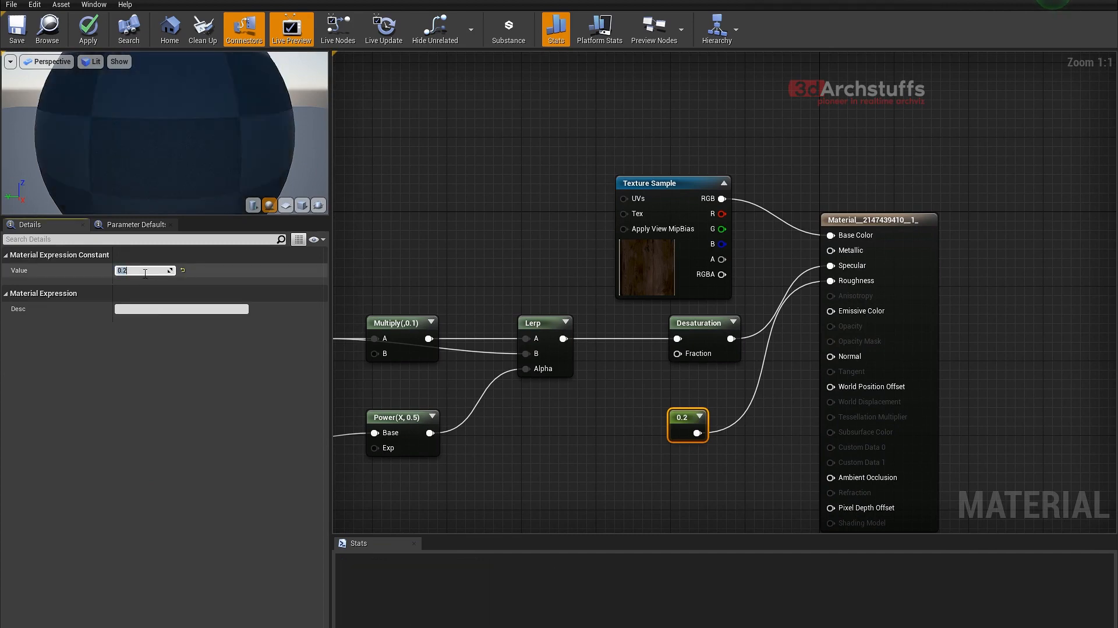
pyautogui.click(88, 29)
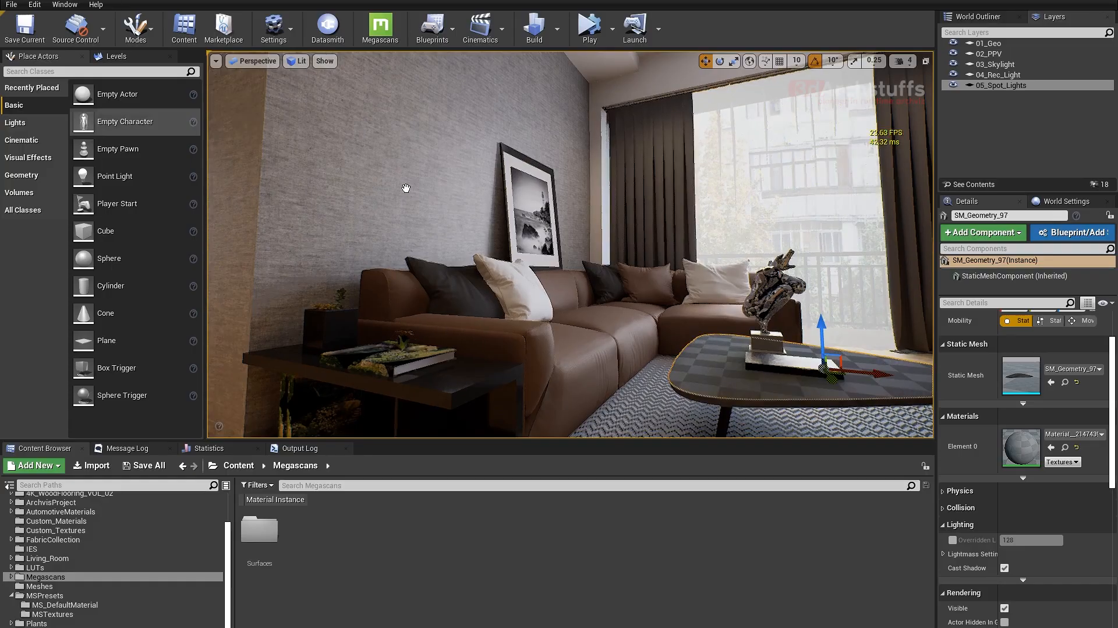
# - Deselect the coffee table and open the slatted wall panel's material instance, placing its window clear of the wall
pyautogui.moveTo(610, 282); pyautogui.dragTo(638, 291, button='right')
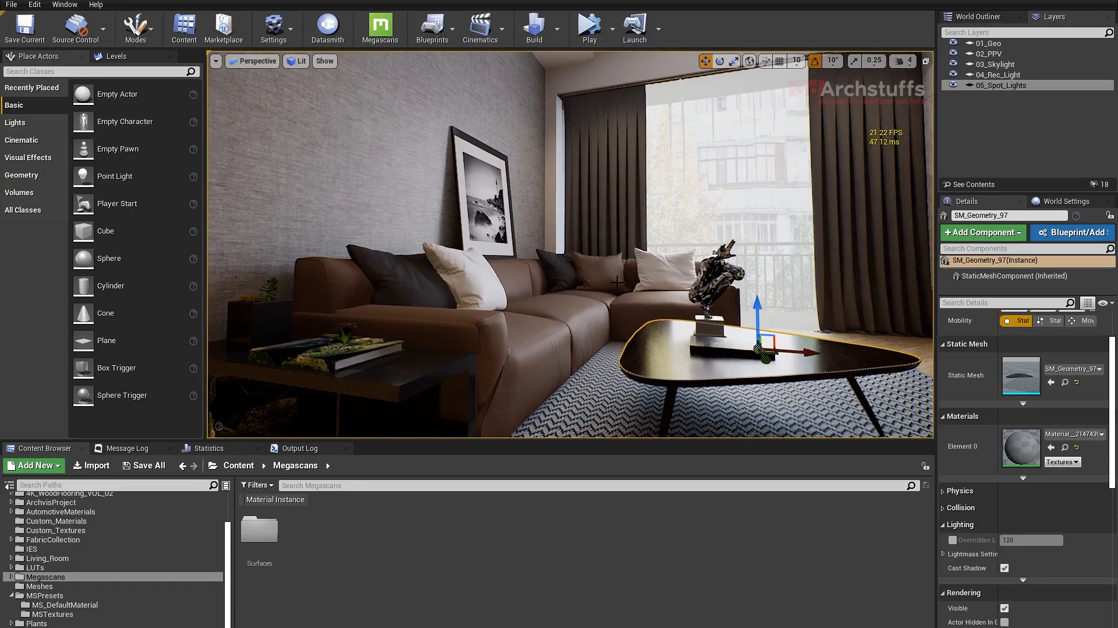
pyautogui.press('Escape')
pyautogui.moveTo(638, 291)
pyautogui.mouseDown(button='middle')
pyautogui.moveTo(734, 294)
pyautogui.moveTo(623, 304)
pyautogui.mouseUp(button='middle')
pyautogui.moveTo(623, 304); pyautogui.dragTo(699, 305, button='right')
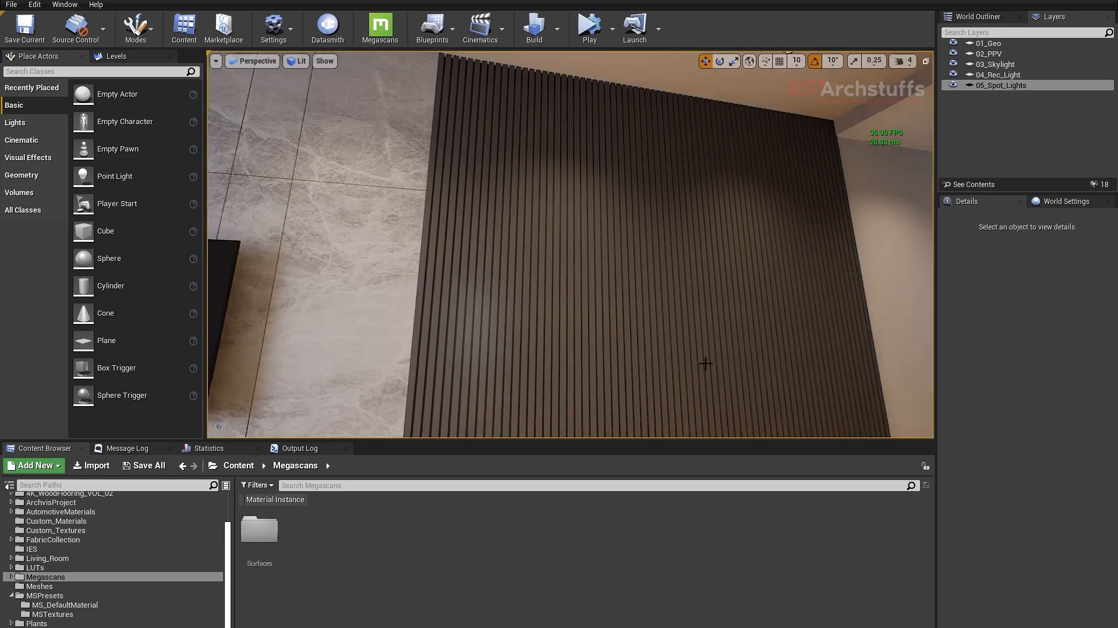
pyautogui.click(705, 362)
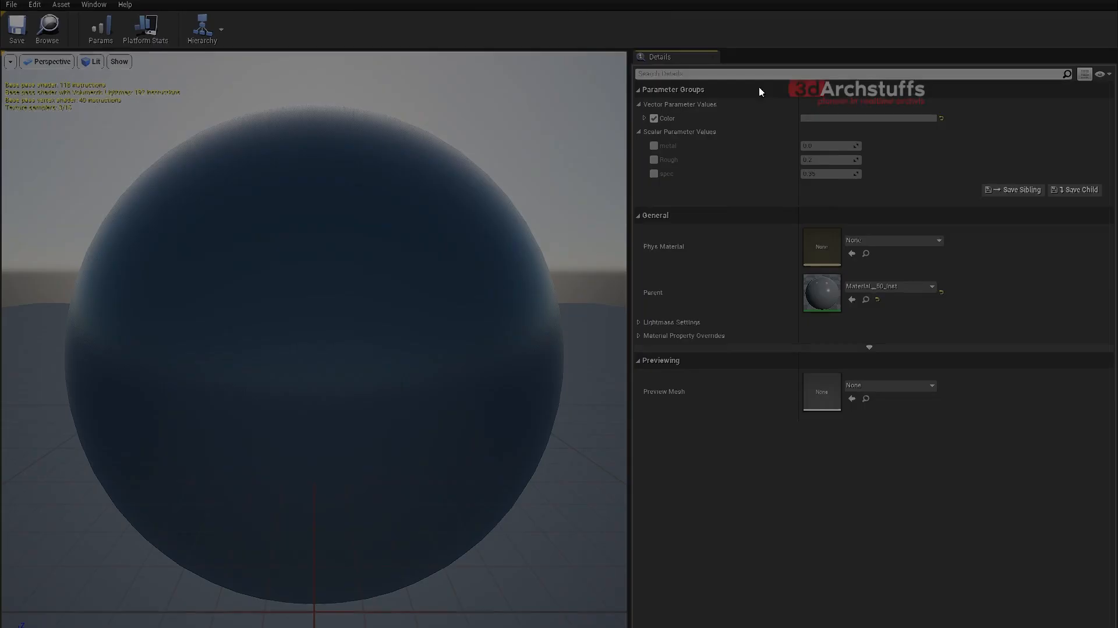
pyautogui.moveTo(454, 169); pyautogui.dragTo(200, 168)
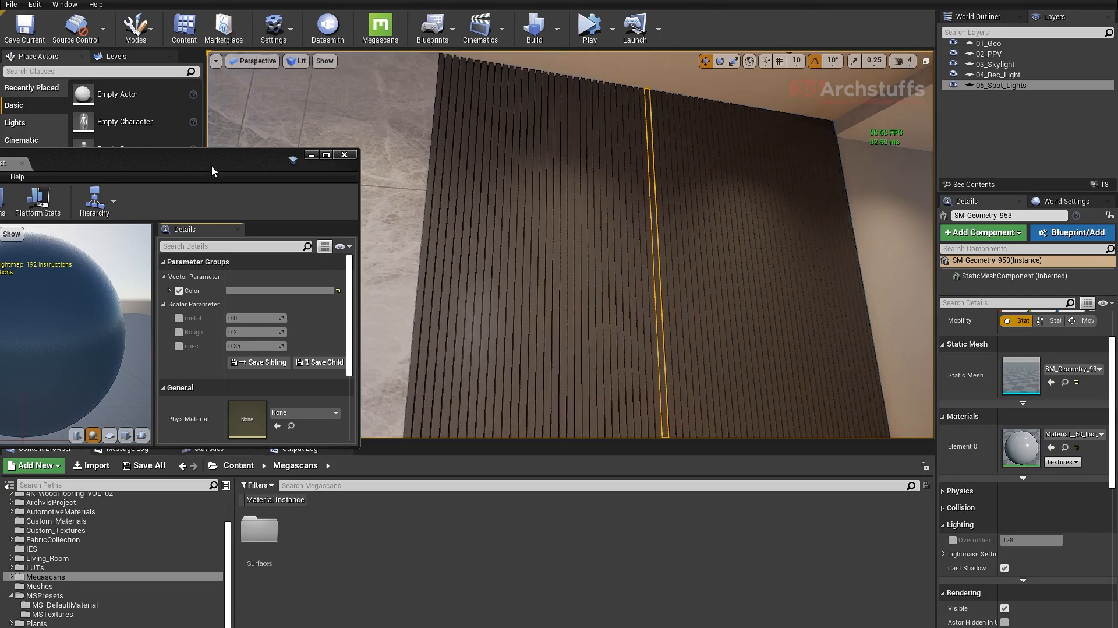
pyautogui.moveTo(211, 166); pyautogui.dragTo(120, 160)
# - Darken the slat material's Color parameter to a value of 0.140625 and accept it
pyautogui.click(197, 286)
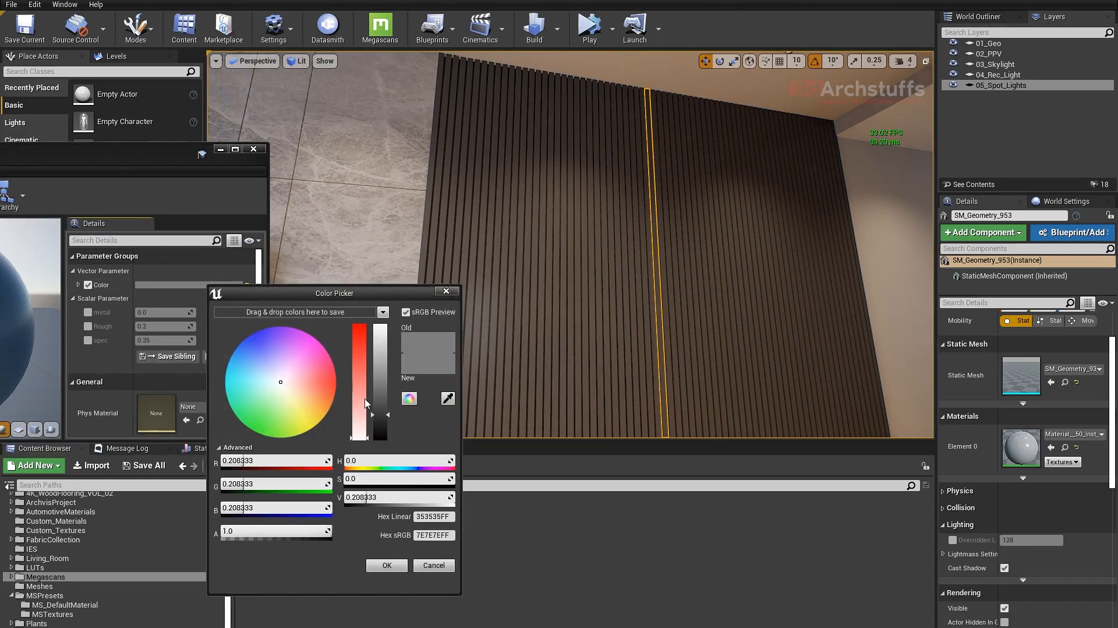
pyautogui.moveTo(376, 419); pyautogui.dragTo(380, 426)
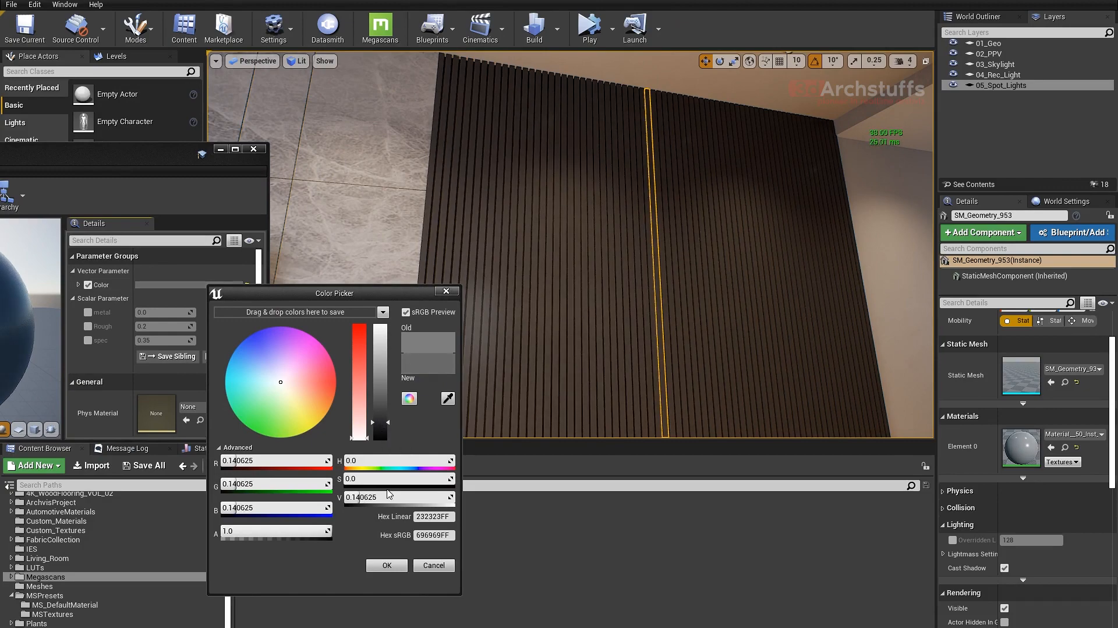
pyautogui.click(384, 566)
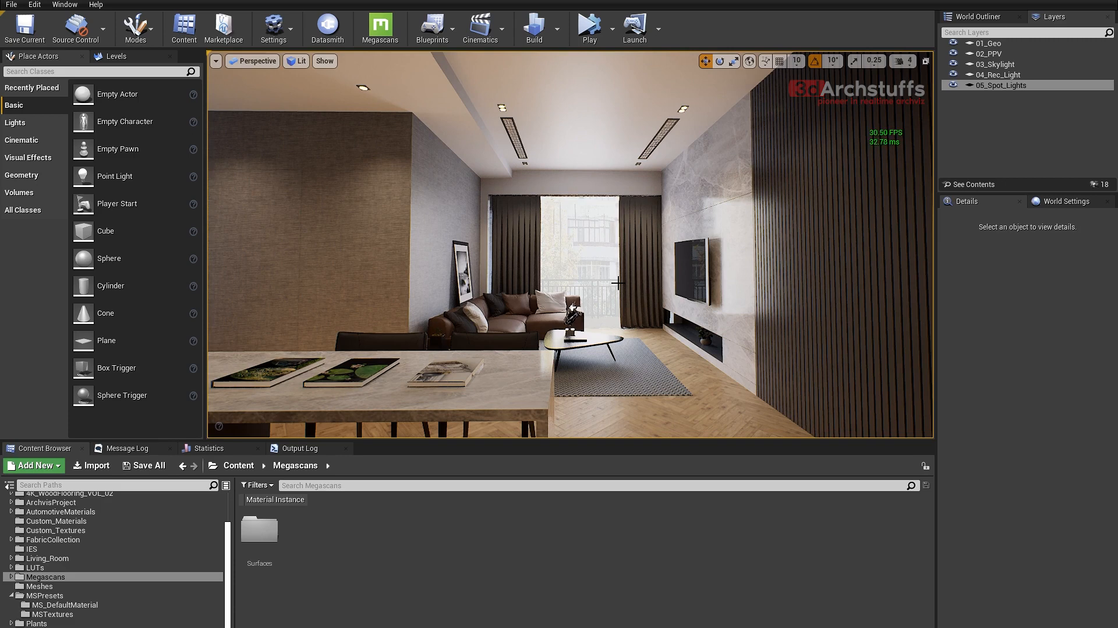
# - Select the post process volume of layer 02_PPV and compare exposure compensation 1.0 against 2.0, keeping 2.0
pyautogui.doubleClick(990, 53)
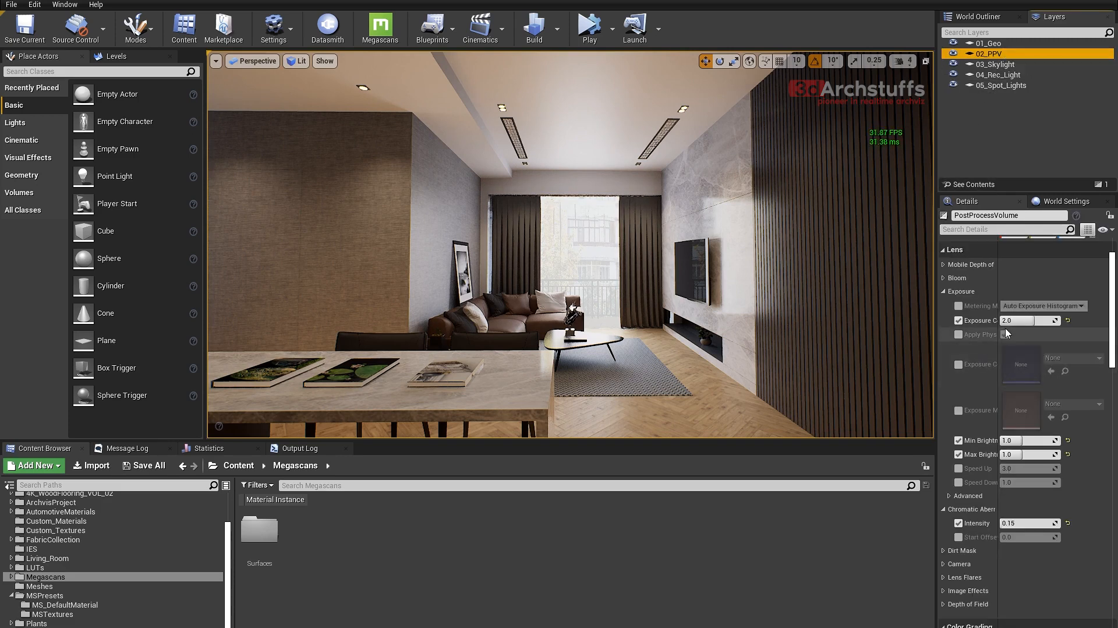
pyautogui.click(1022, 321)
pyautogui.write('1')
pyautogui.press('Return')
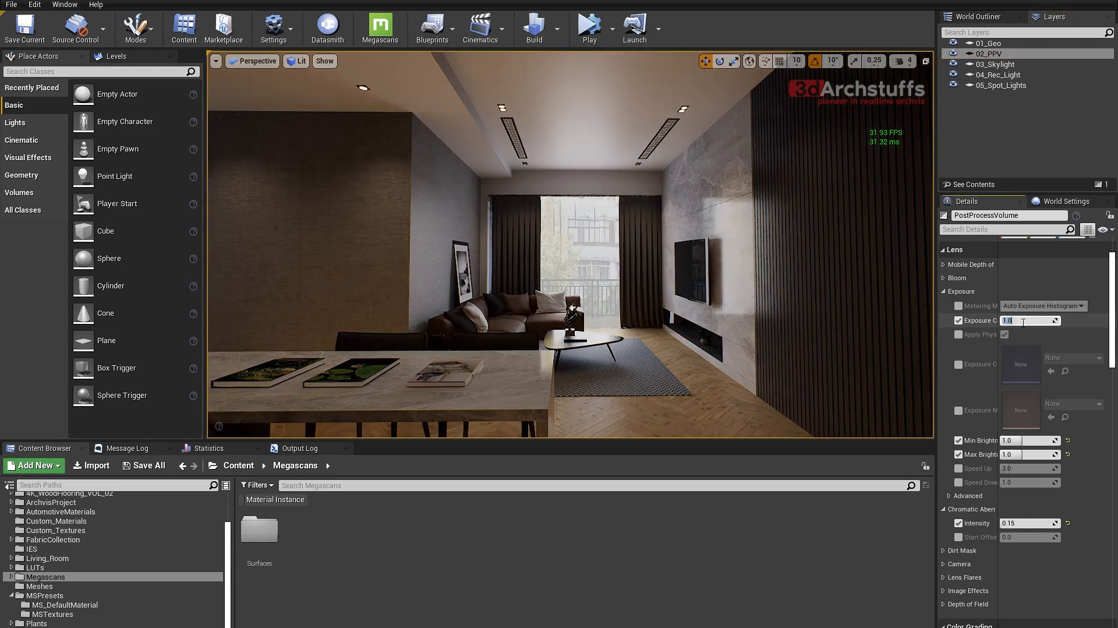
pyautogui.press('Return')
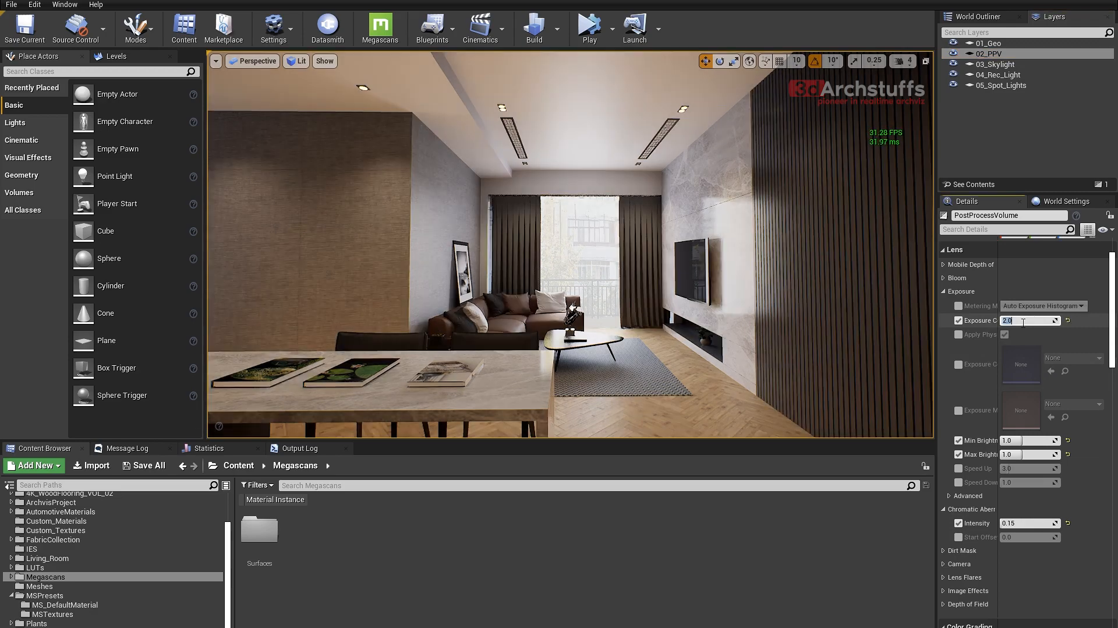
# - Enable the post process volume's white balance temperature and set it to 7500
pyautogui.scroll(-5, 977, 491)
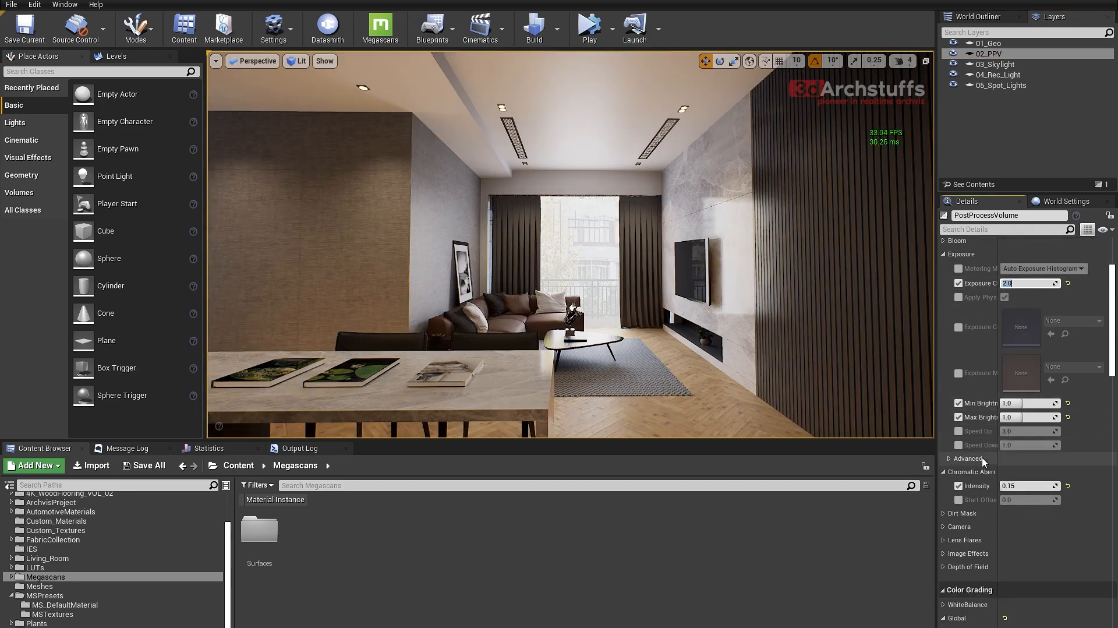
pyautogui.click(978, 491)
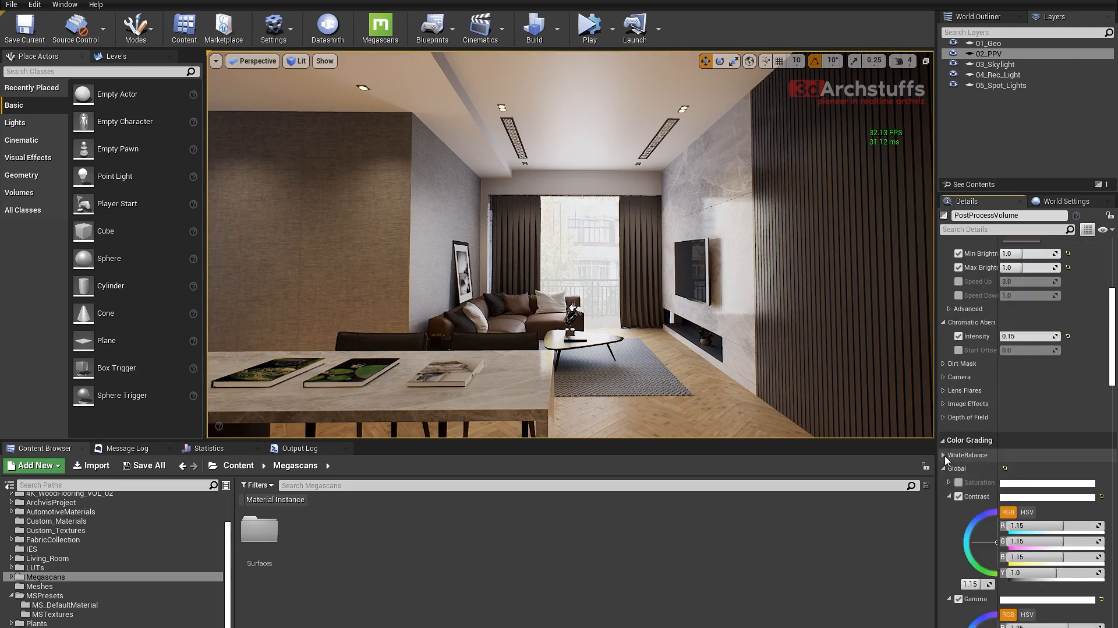
pyautogui.scroll(-1, 964, 466)
pyautogui.click(958, 470)
pyautogui.click(1016, 468)
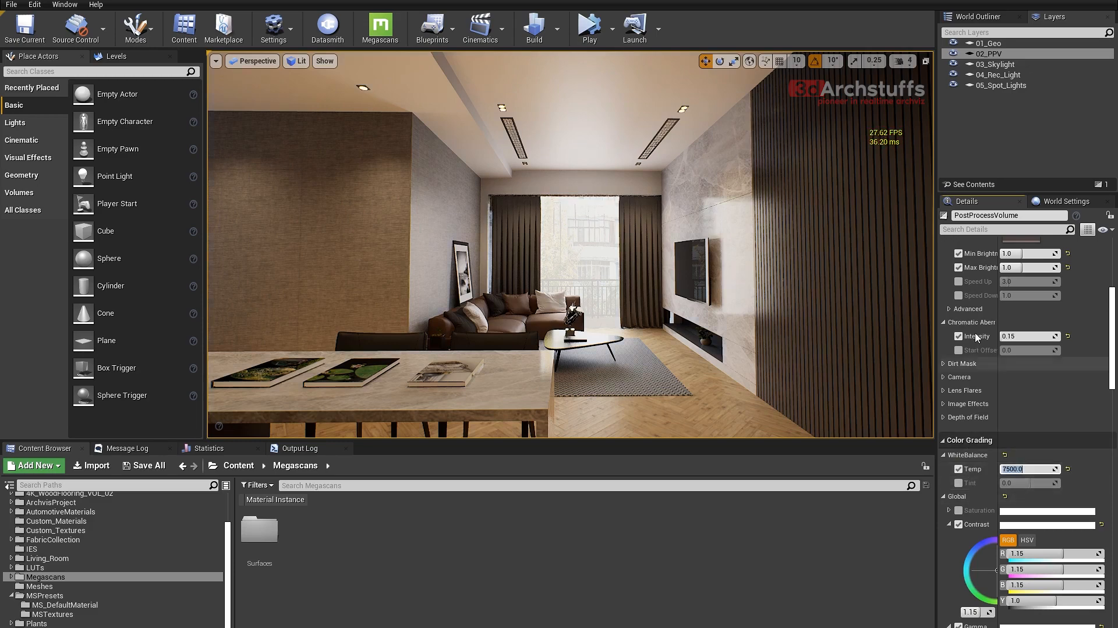
# - Set the global color grading contrast to 1.0 after comparing it with 1.25
pyautogui.scroll(-1, 983, 368)
pyautogui.scroll(-1, 983, 368)
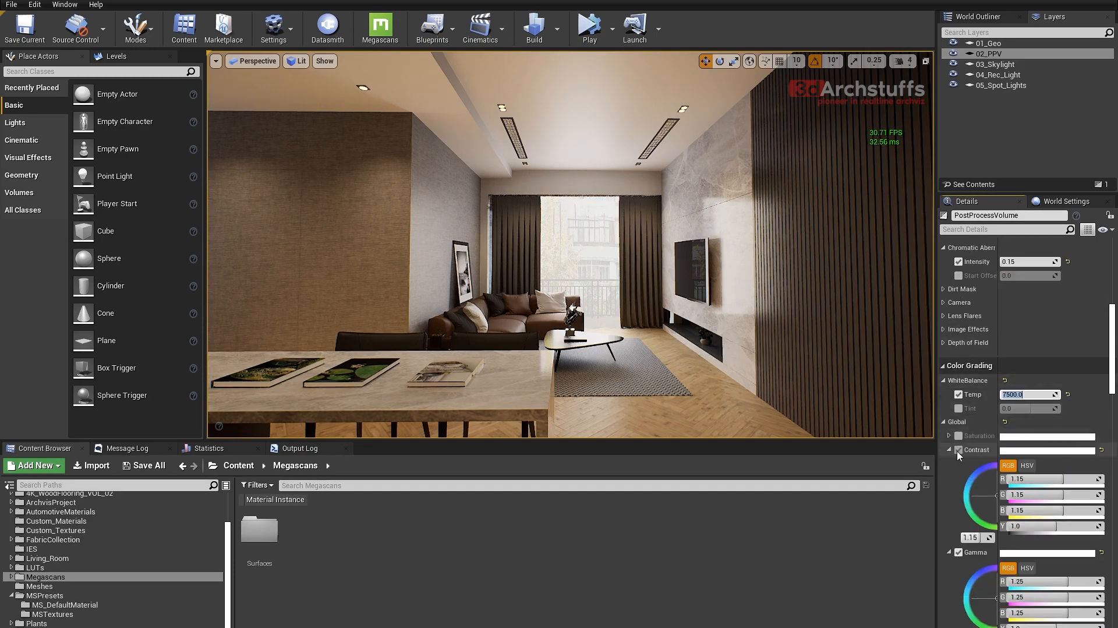
pyautogui.click(970, 537)
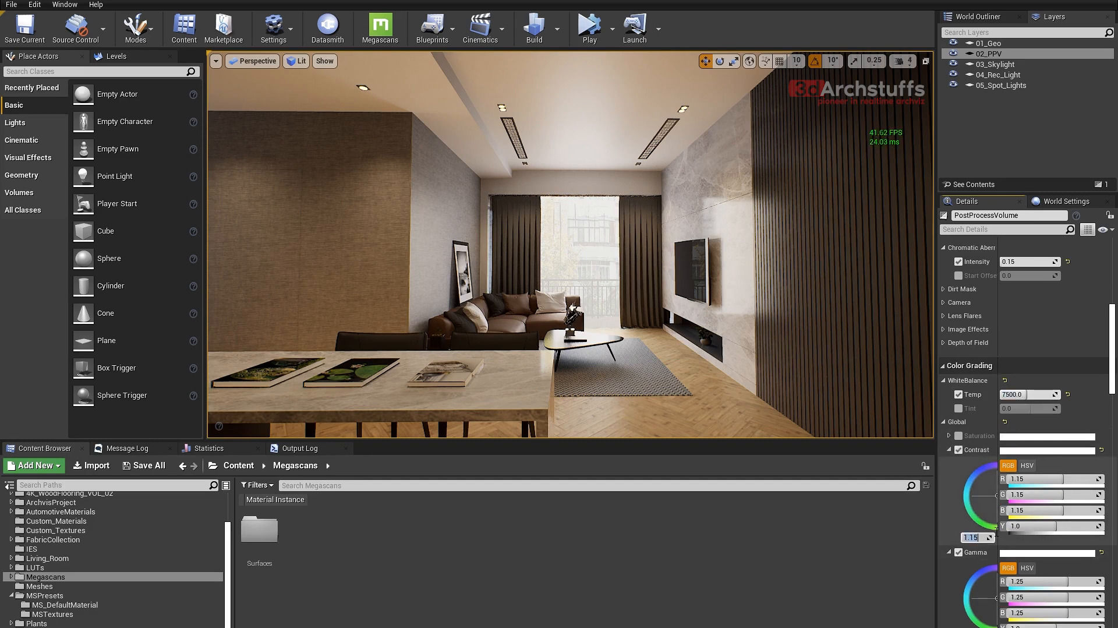
pyautogui.write('1')
pyautogui.press('Return')
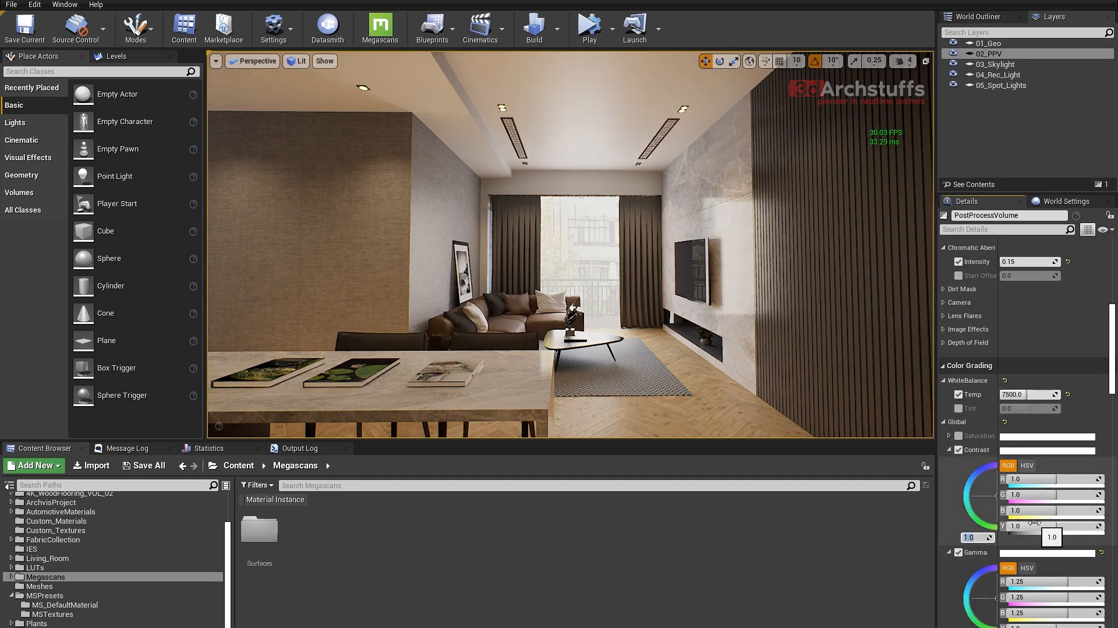
pyautogui.write('1.25')
pyautogui.press('Return')
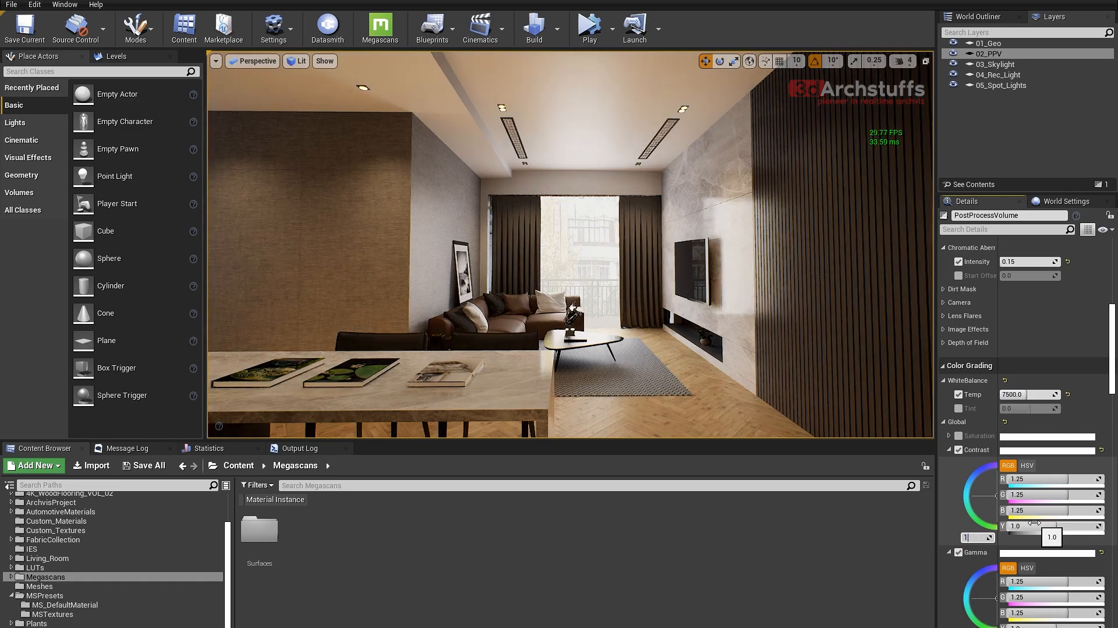
pyautogui.write('1')
pyautogui.press('Return')
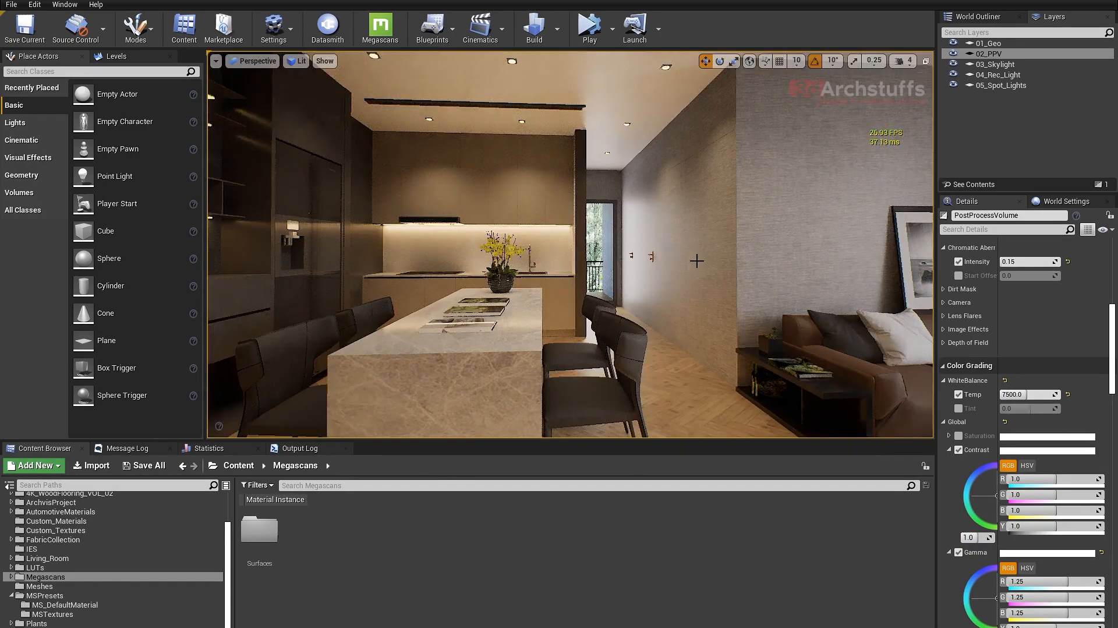
# - Try a global contrast of 1.15 on the kitchen view and restore it to 1.0
pyautogui.click(969, 537)
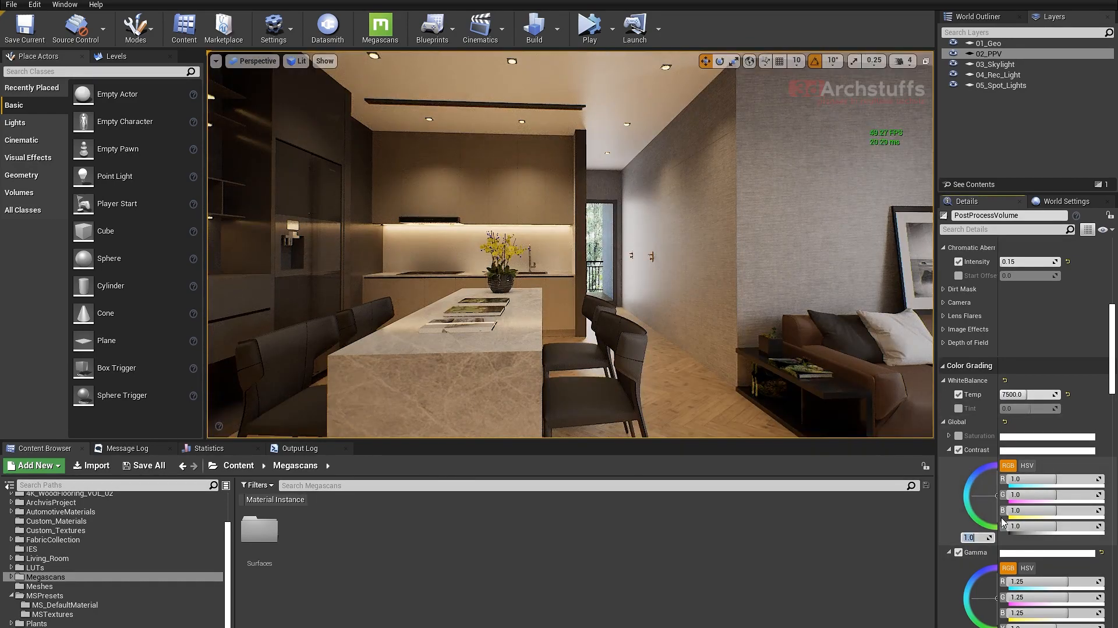
pyautogui.press('Return')
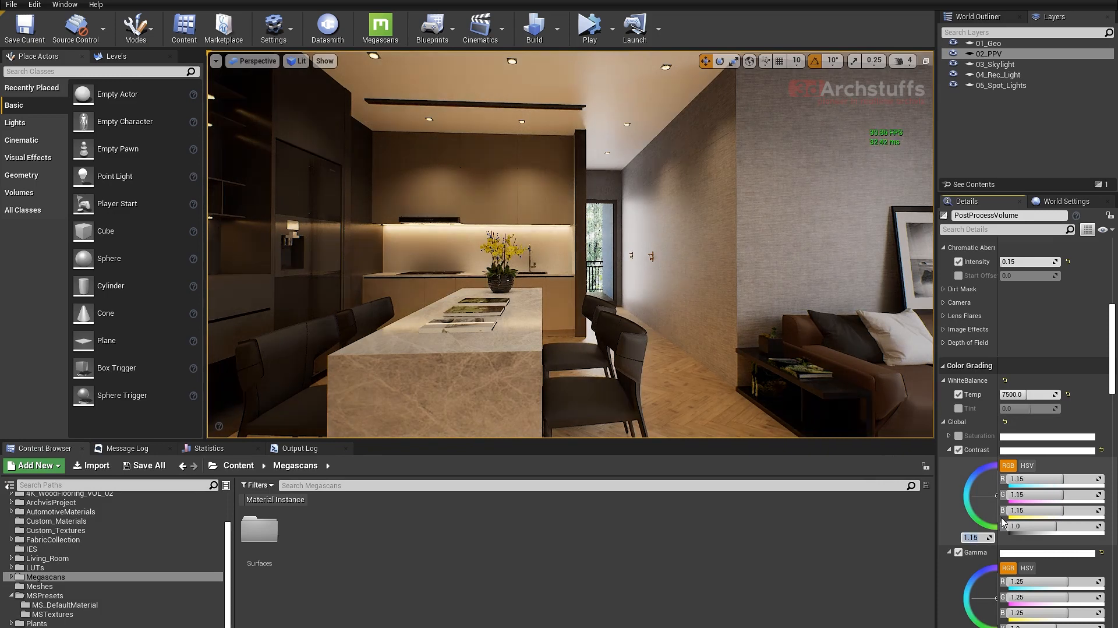
pyautogui.write('1.0')
pyautogui.press('Return')
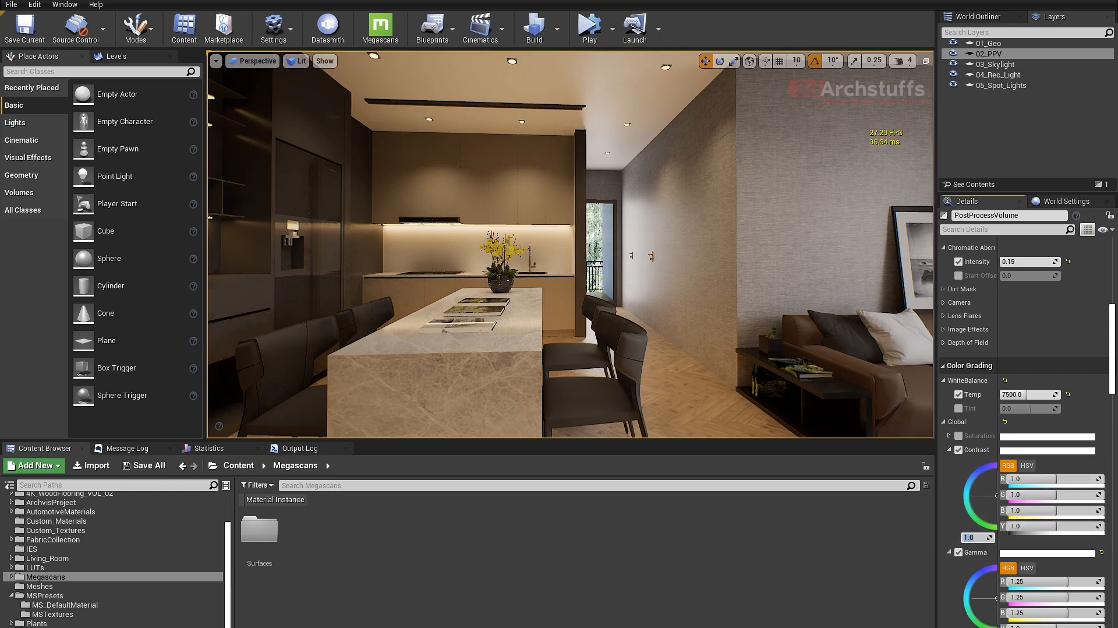
# - Collapse the Contrast, Gamma and Gain settings of the global color grading
pyautogui.moveTo(642, 234)
pyautogui.mouseDown(button='right')
pyautogui.moveTo(559, 234)
pyautogui.moveTo(655, 234)
pyautogui.mouseUp(button='right')
pyautogui.scroll(-1, 969, 417)
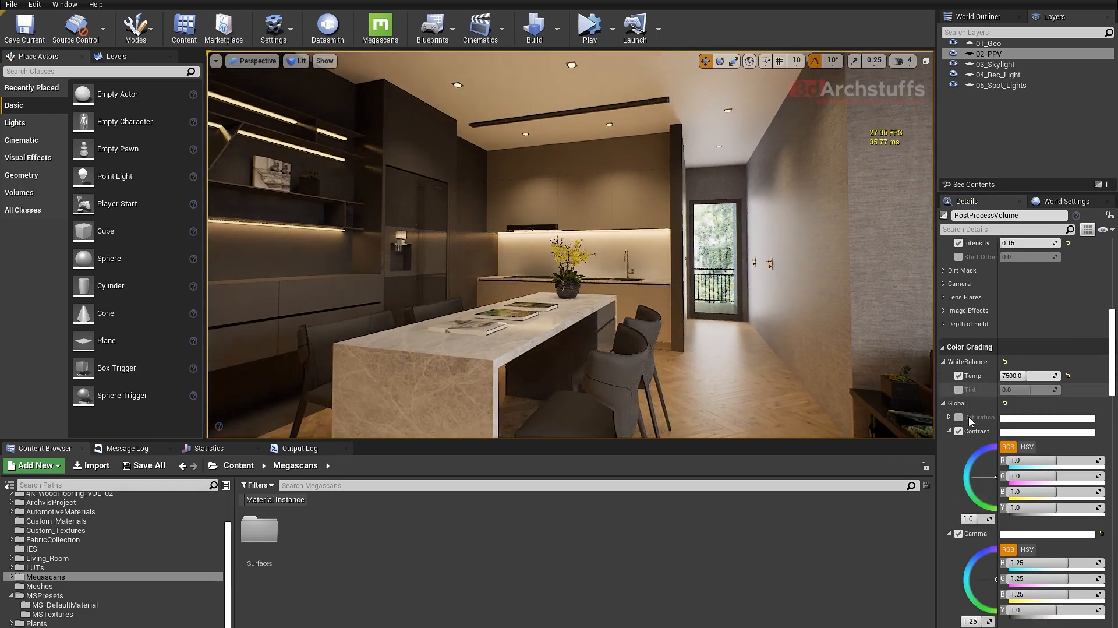
pyautogui.click(949, 431)
pyautogui.click(949, 427)
pyautogui.click(948, 441)
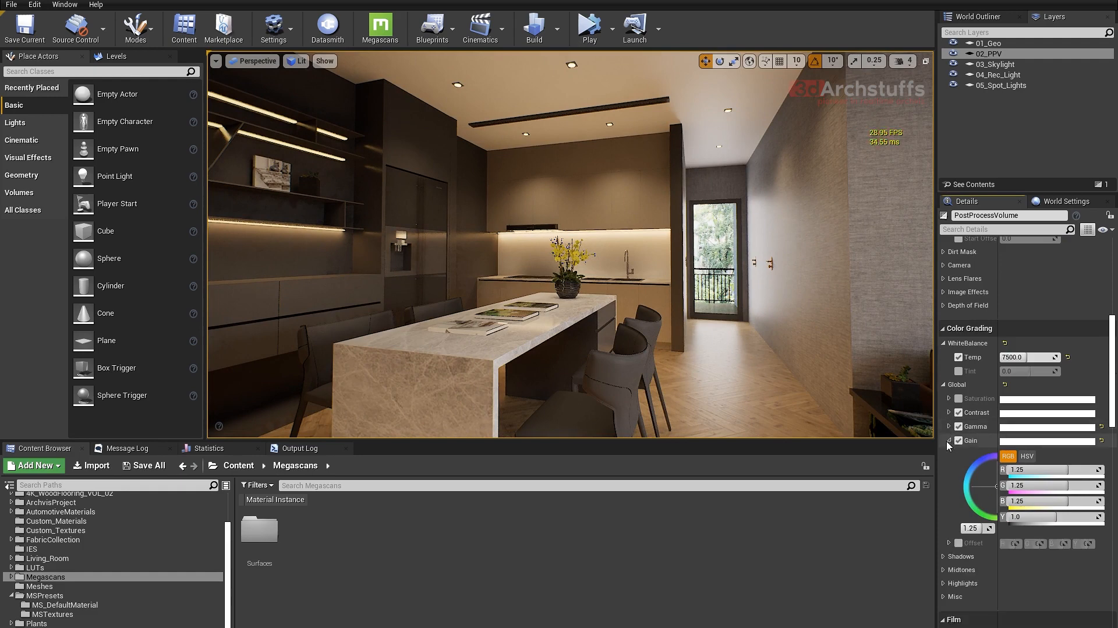
pyautogui.click(948, 441)
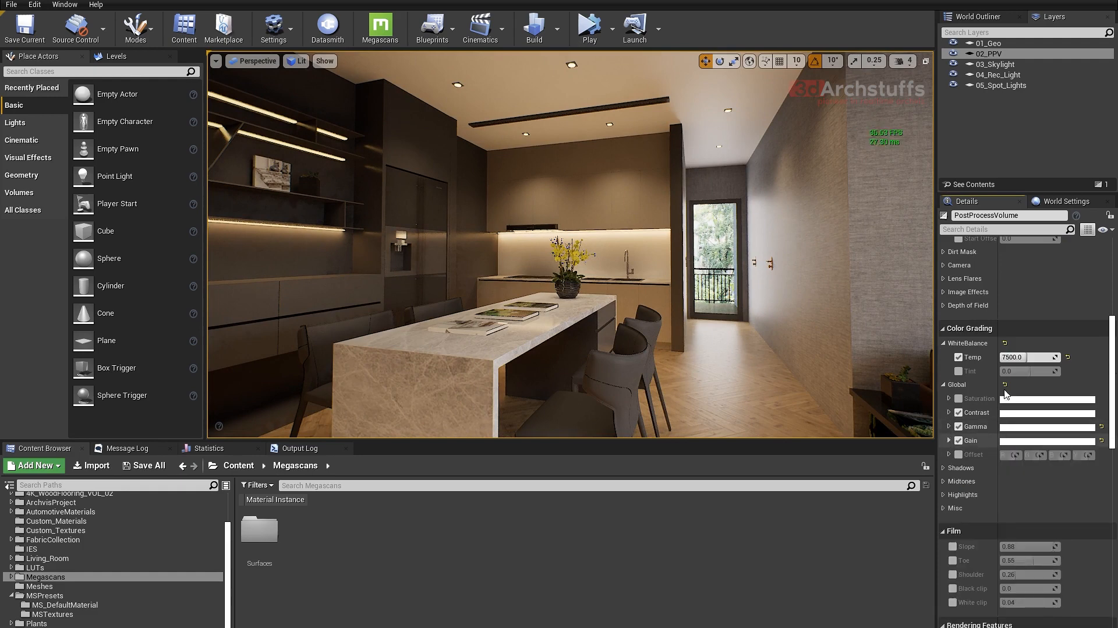
# - Compare the kitchen and living area with the white balance temperature override switched off and on
pyautogui.click(957, 361)
pyautogui.click(957, 360)
pyautogui.click(957, 361)
pyautogui.click(957, 361)
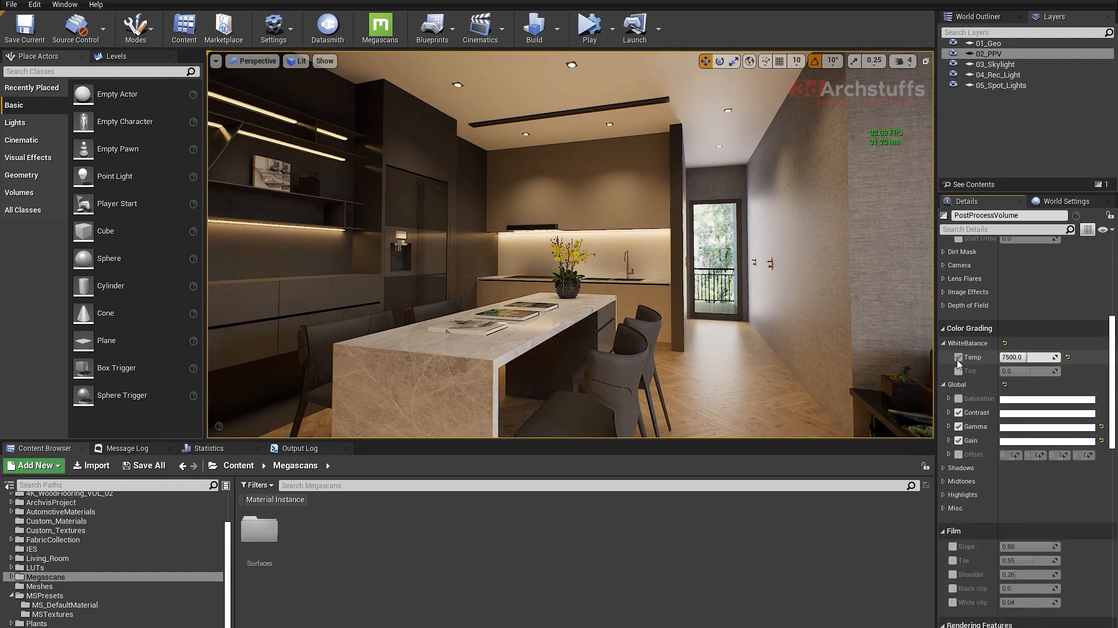
pyautogui.click(958, 359)
pyautogui.click(958, 358)
pyautogui.click(958, 359)
pyautogui.click(958, 359)
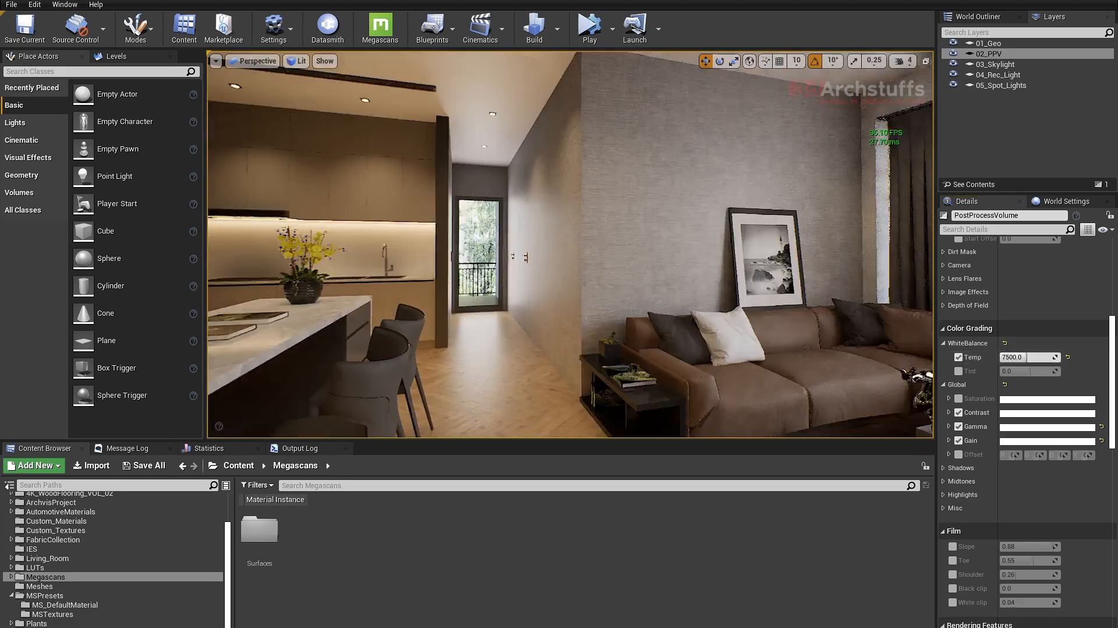
pyautogui.moveTo(524, 262); pyautogui.dragTo(798, 153, button='right')
pyautogui.click(958, 357)
pyautogui.click(957, 357)
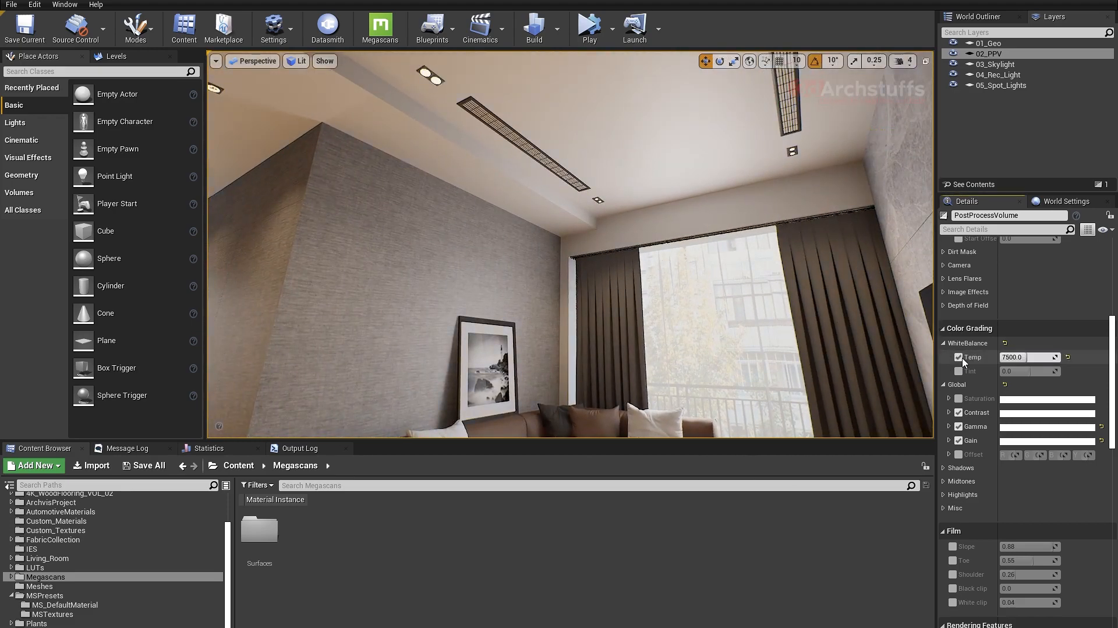
# - Compare the white balance temperature override on and off, leave it disabled, and return to the kitchen view
pyautogui.click(959, 358)
pyautogui.click(959, 358)
pyautogui.click(959, 358)
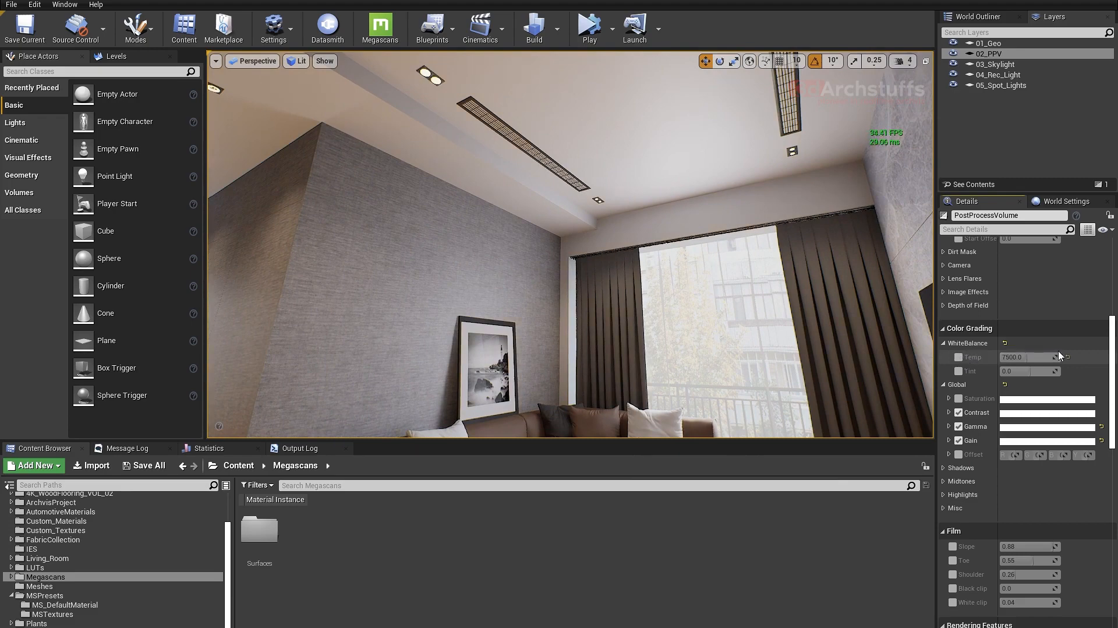
pyautogui.moveTo(708, 252); pyautogui.dragTo(399, 278, button='right')
pyautogui.moveTo(727, 259); pyautogui.dragTo(768, 263, button='right')
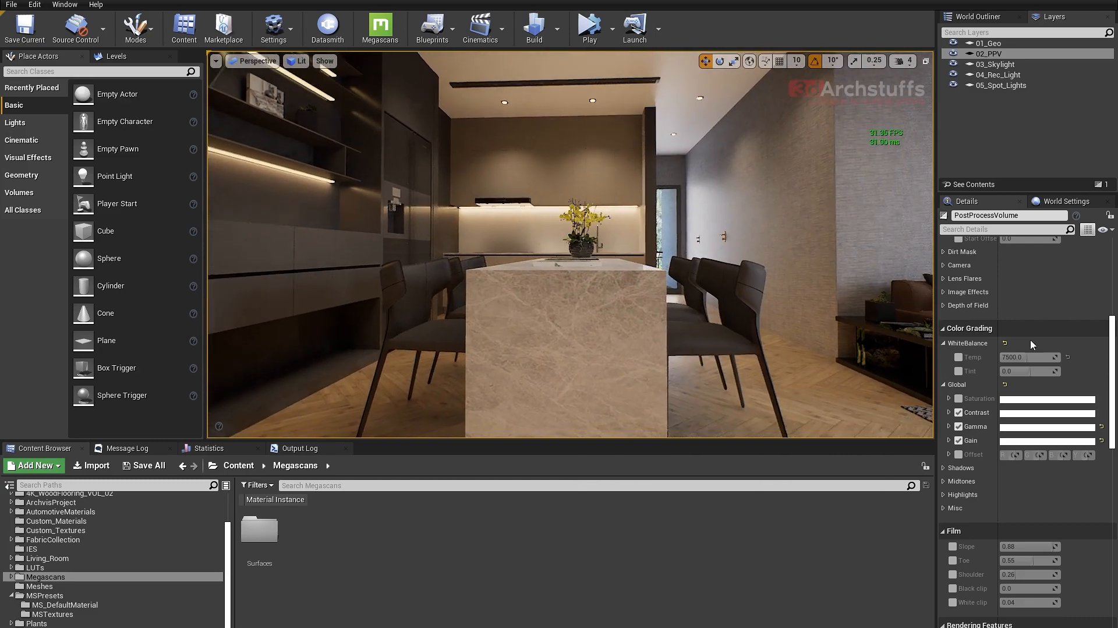
# - Review the post process volume's exposure, color grading, film and rendering feature settings, deselect the volume and examine the kitchen and dining area
pyautogui.scroll(3, 1026, 408)
pyautogui.moveTo(630, 307); pyautogui.dragTo(606, 308, button='right')
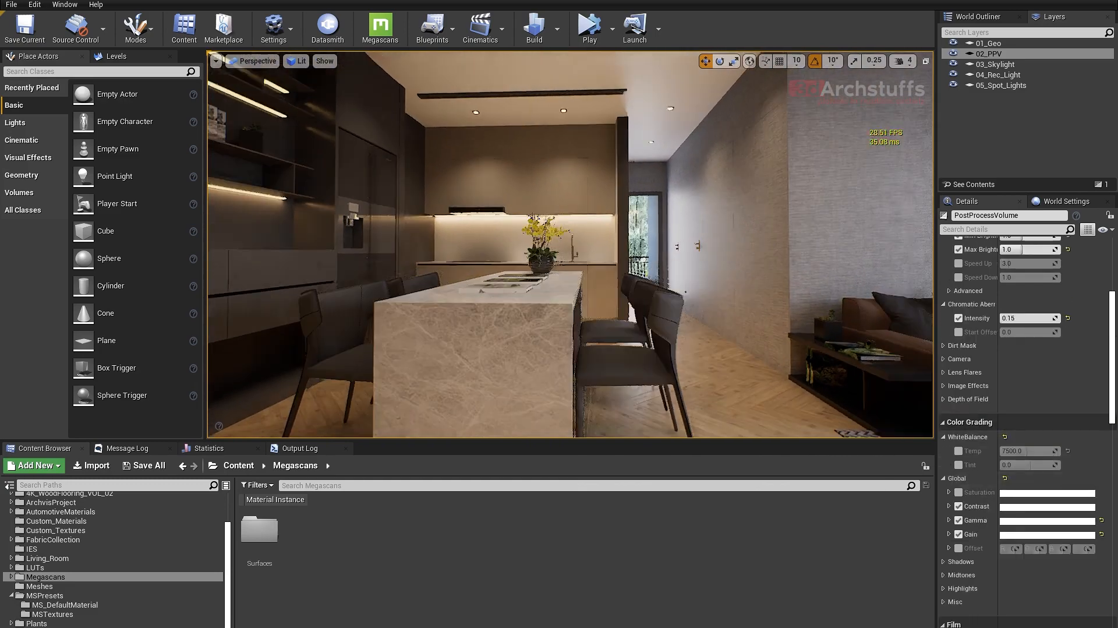
pyautogui.scroll(-5, 1012, 501)
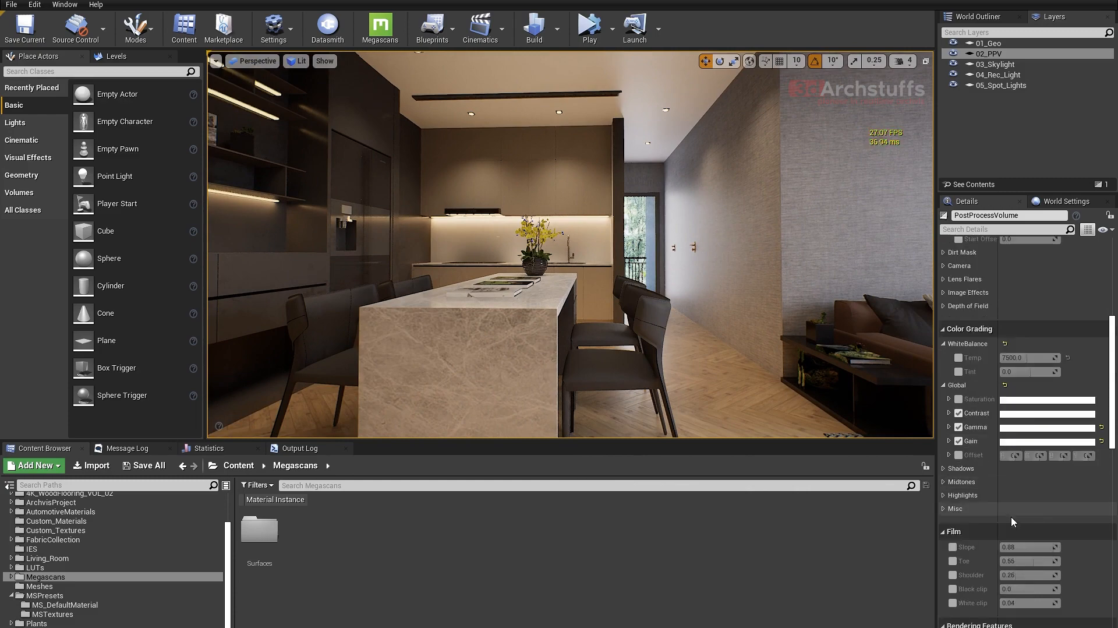
pyautogui.scroll(-8, 1012, 529)
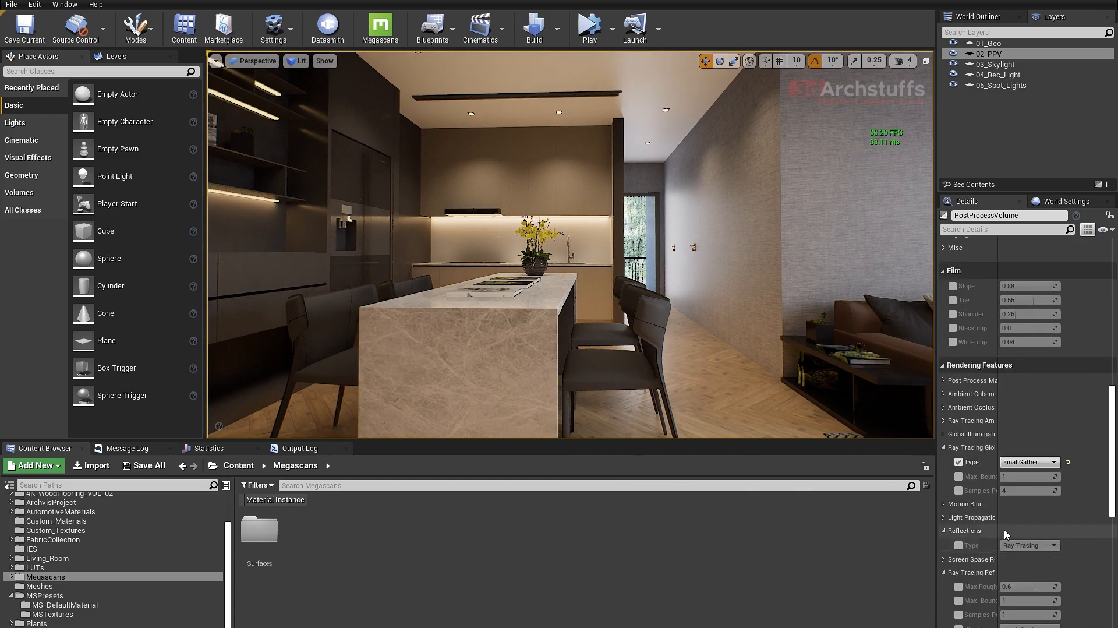
pyautogui.scroll(-1, 1006, 520)
pyautogui.moveTo(718, 344); pyautogui.dragTo(727, 302, button='right')
pyautogui.press('Escape')
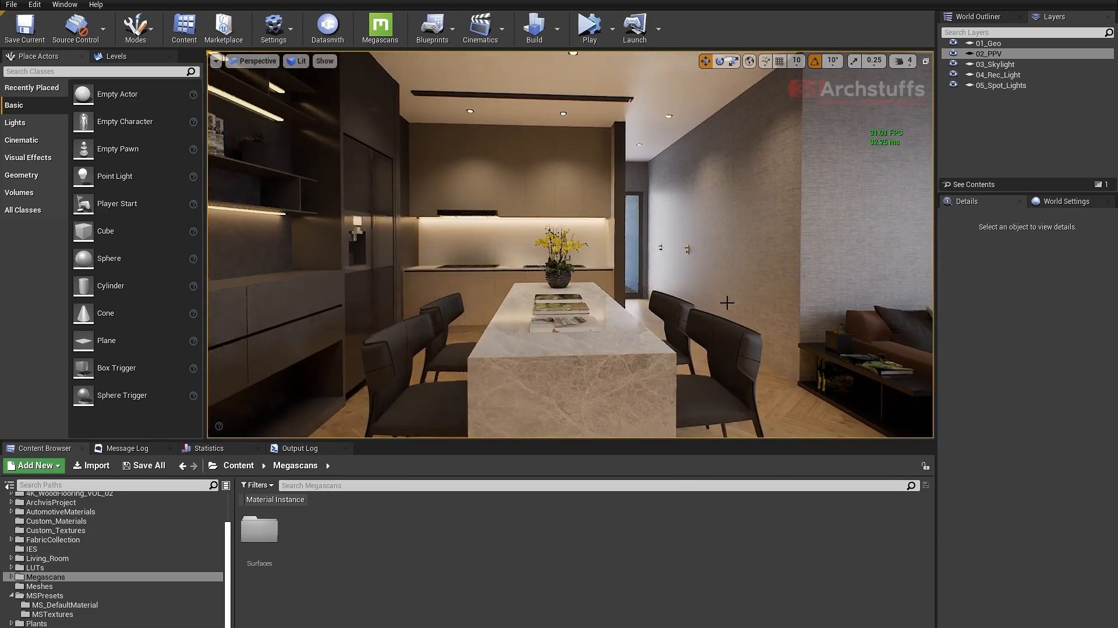
pyautogui.scroll(-3, 632, 299)
pyautogui.scroll(3, 633, 299)
pyautogui.moveTo(633, 299); pyautogui.dragTo(550, 300, button='right')
pyautogui.scroll(-3, 629, 298)
pyautogui.moveTo(629, 298); pyautogui.dragTo(655, 284, button='right')
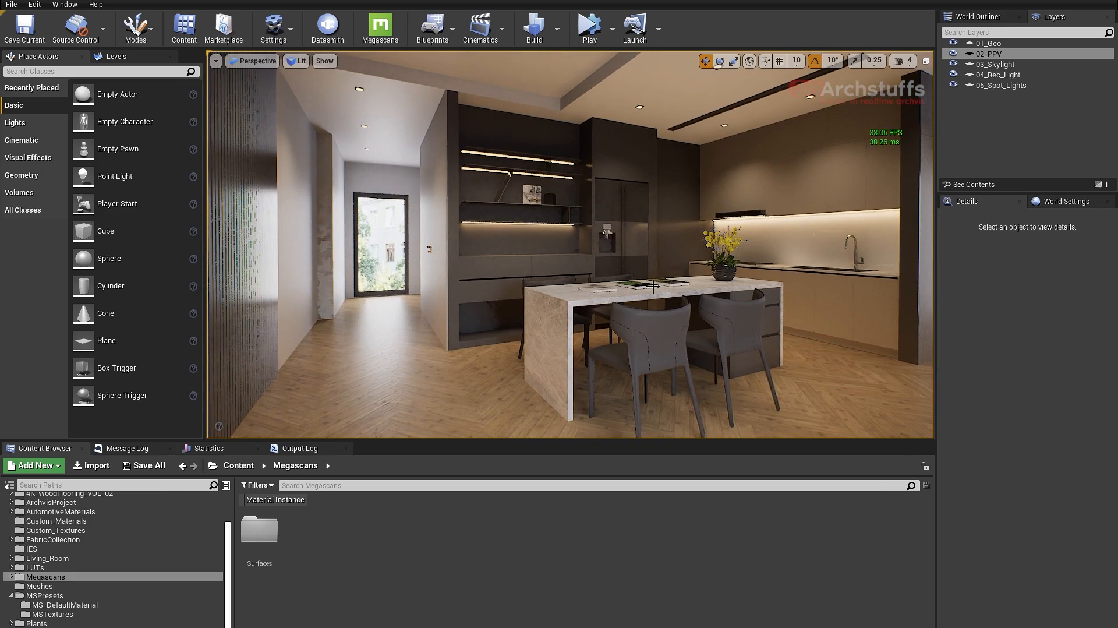
# - Reselect the post process volume from the 02_PPV layer and review its ray tracing, reflection and translucency settings against the dining view
pyautogui.doubleClick(978, 53)
pyautogui.scroll(-5, 1020, 338)
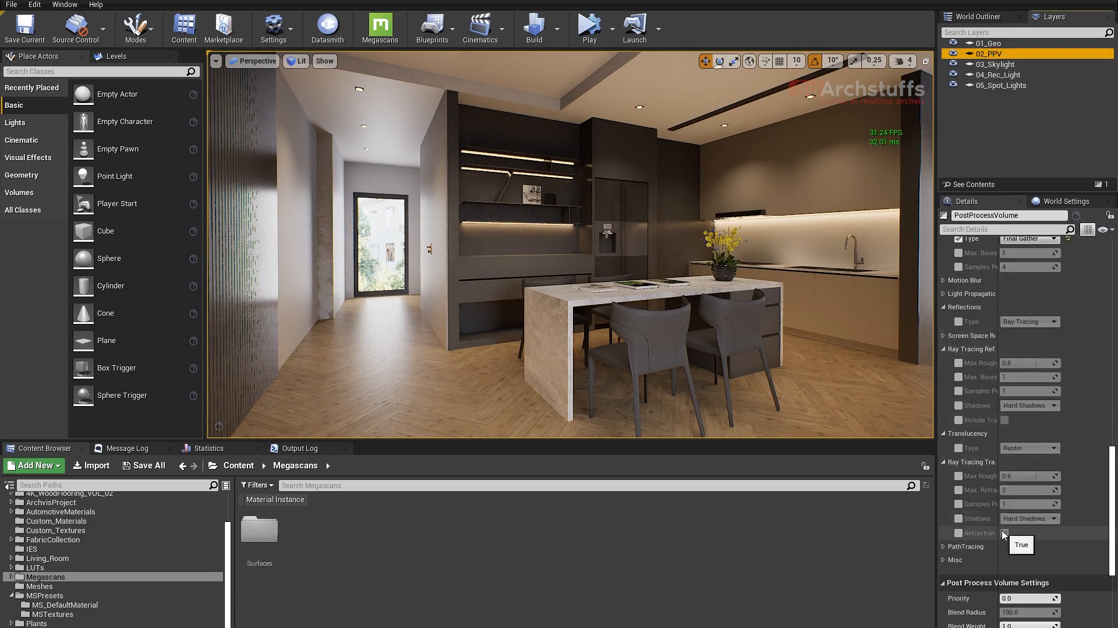
pyautogui.moveTo(571, 245); pyautogui.dragTo(586, 265, button='middle')
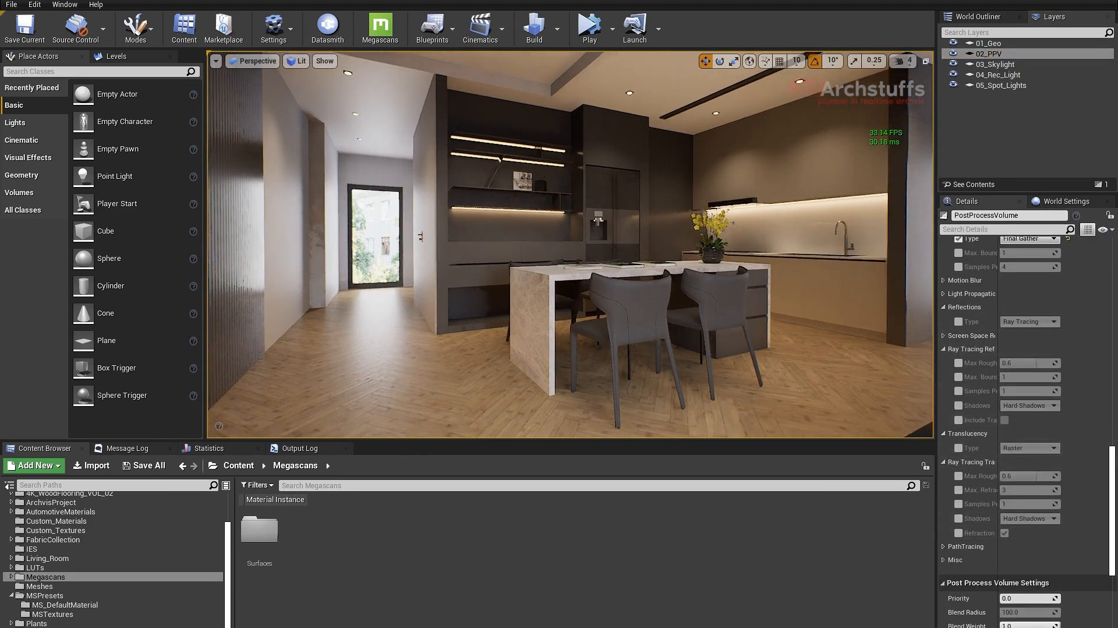
pyautogui.moveTo(687, 306); pyautogui.dragTo(700, 304, button='middle')
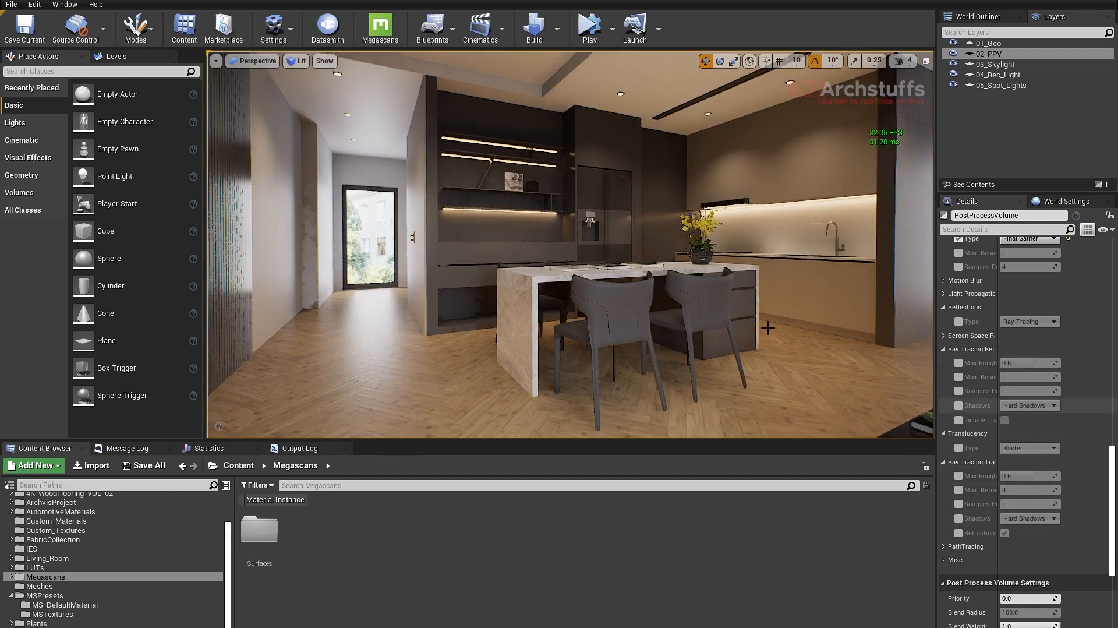
pyautogui.moveTo(670, 303); pyautogui.dragTo(696, 302, button='right')
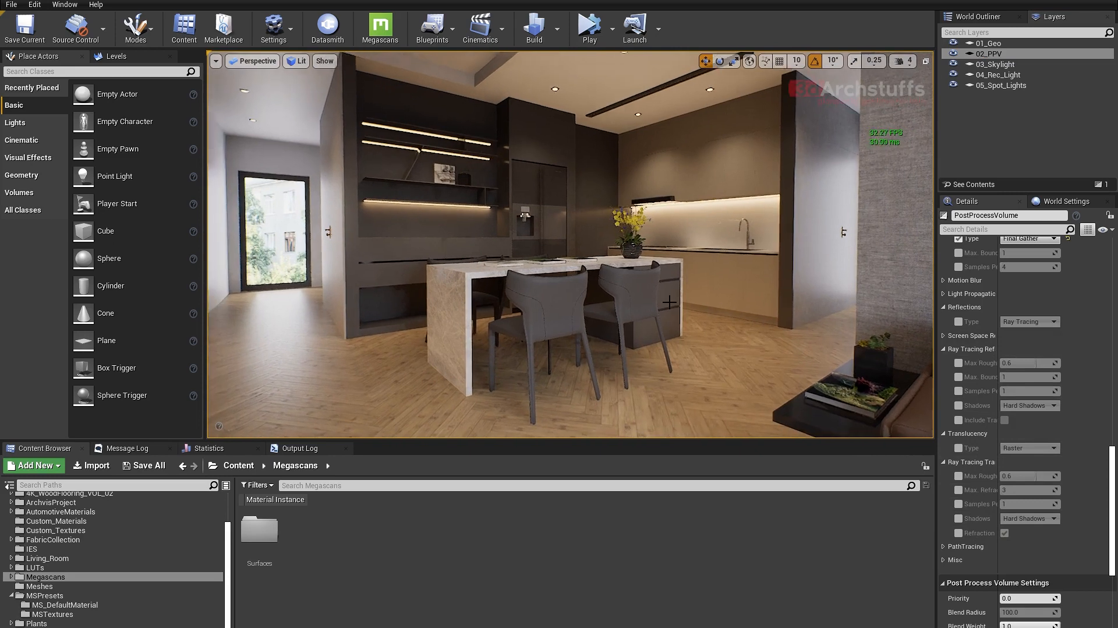
# - Save the level and switch the viewport to unlit shading with game view turned off so the actor icons are displayed
pyautogui.hotkey('ctrl', 's')
pyautogui.hotkey('alt', '3')
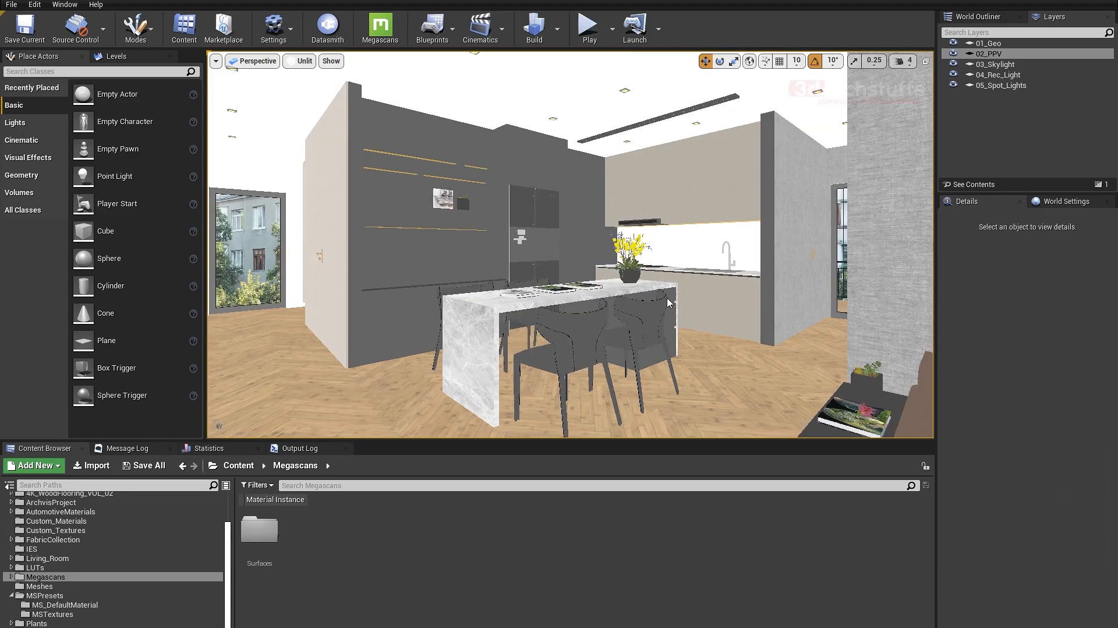
pyautogui.moveTo(648, 273)
pyautogui.mouseDown(button='right')
pyautogui.moveTo(608, 274)
pyautogui.moveTo(681, 273)
pyautogui.moveTo(631, 275)
pyautogui.mouseUp(button='right')
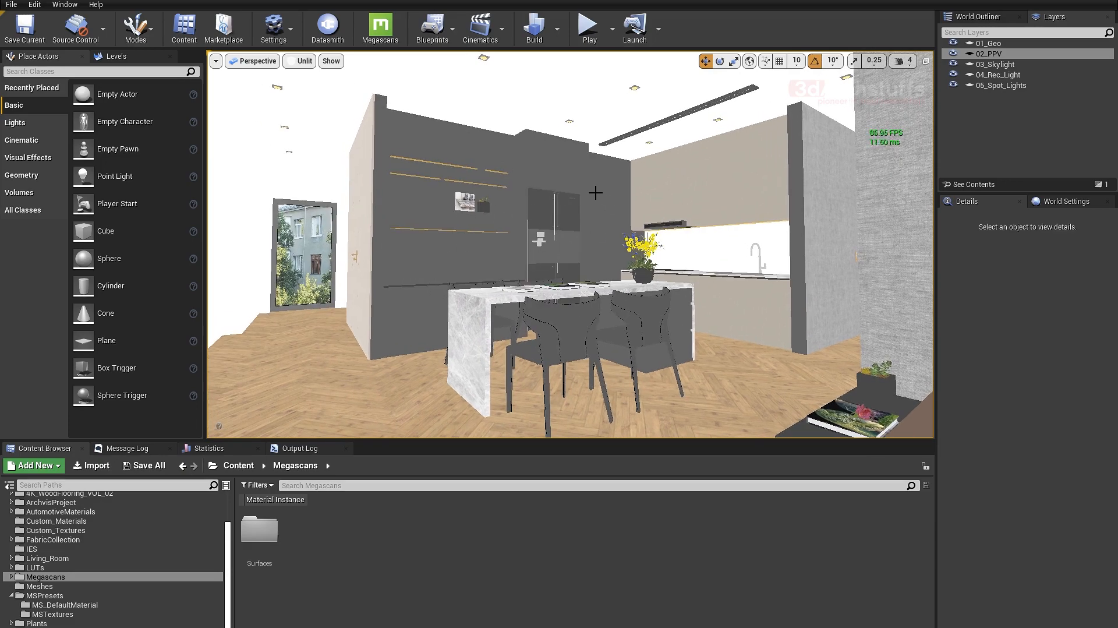
pyautogui.scroll(5, 594, 241)
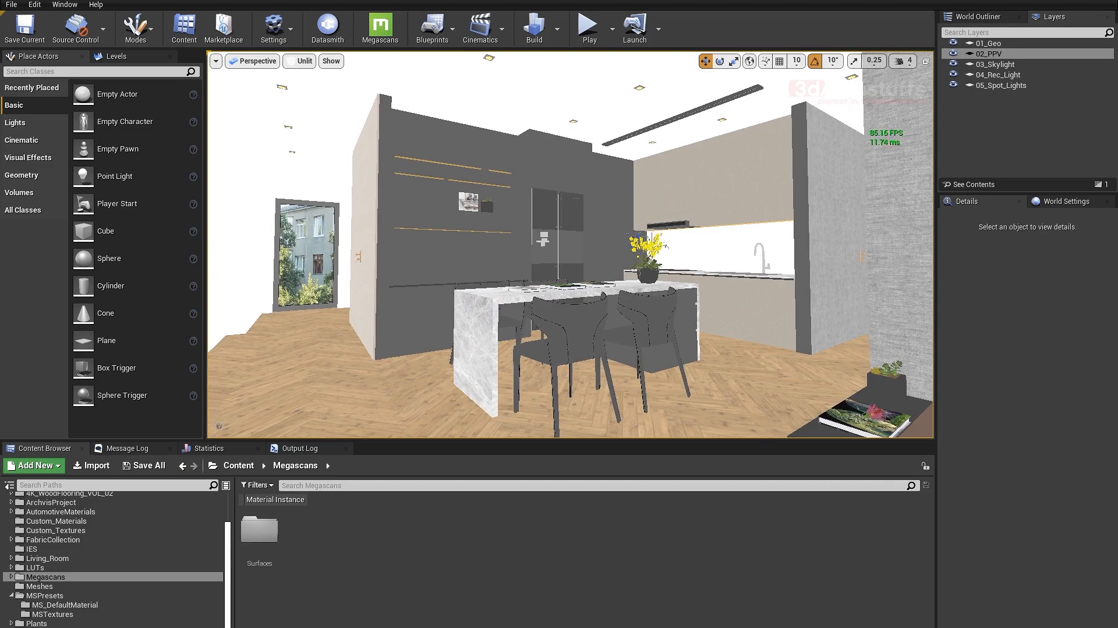
pyautogui.press('g')
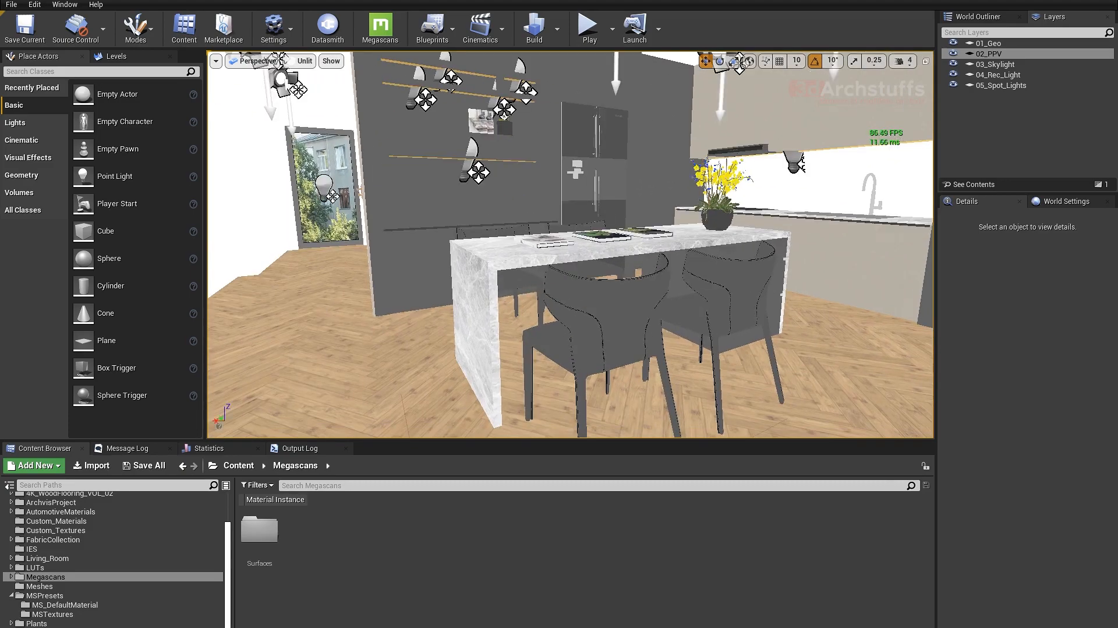
pyautogui.moveTo(555, 234); pyautogui.dragTo(594, 222, button='middle')
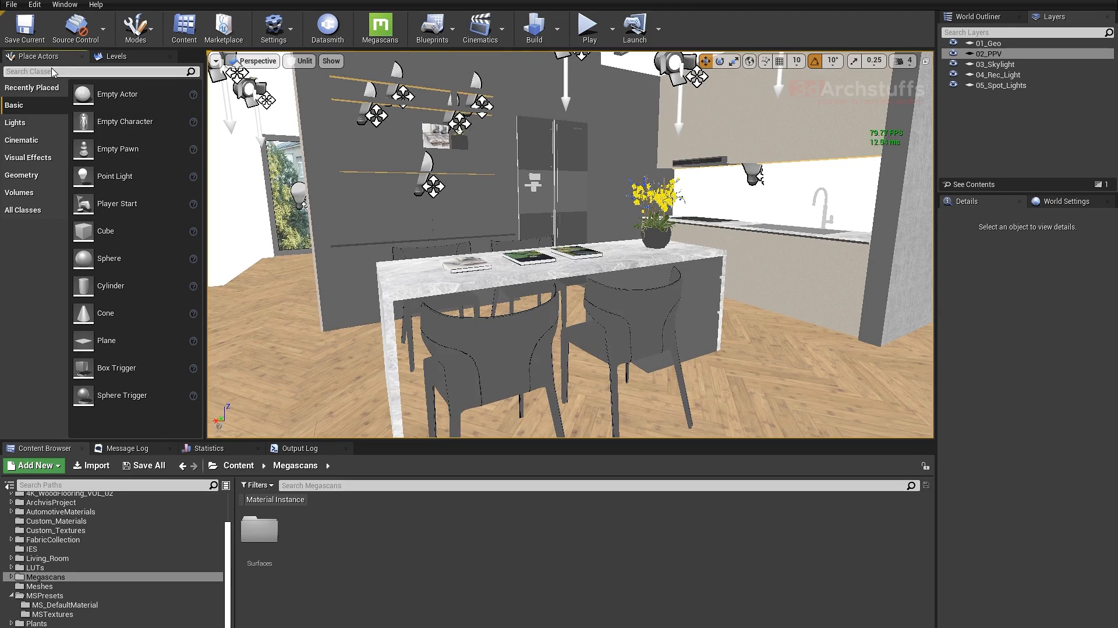
# - Search the placeable actors for "bloc" and add a Blocking Volume to the floor beside the dining table
pyautogui.write('bloc')
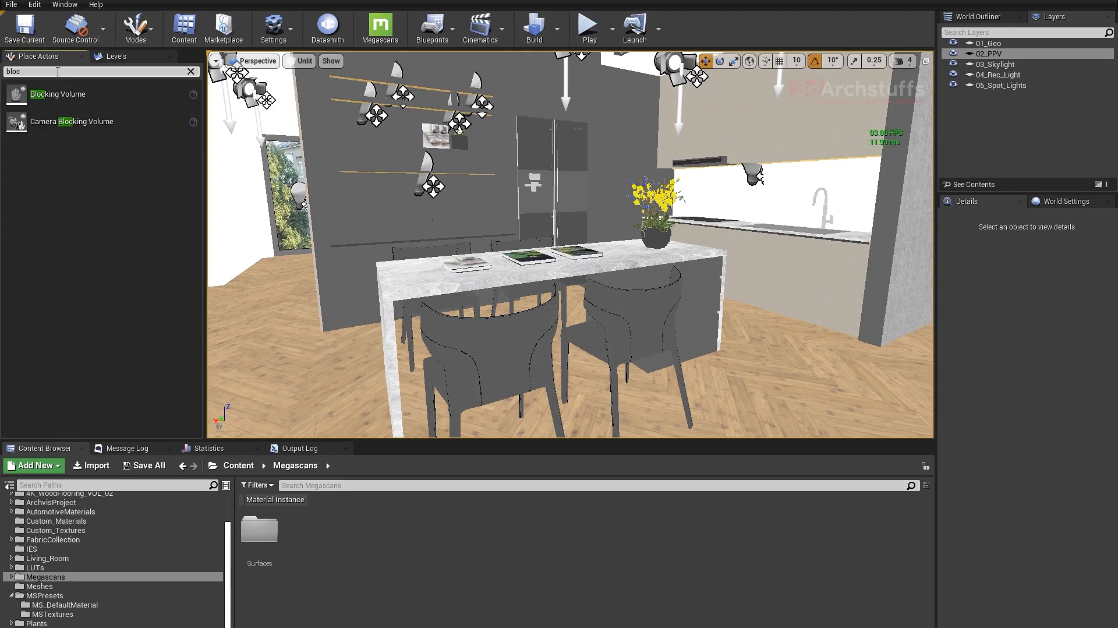
pyautogui.moveTo(58, 94); pyautogui.dragTo(689, 357)
pyautogui.moveTo(689, 357); pyautogui.dragTo(751, 356, button='right')
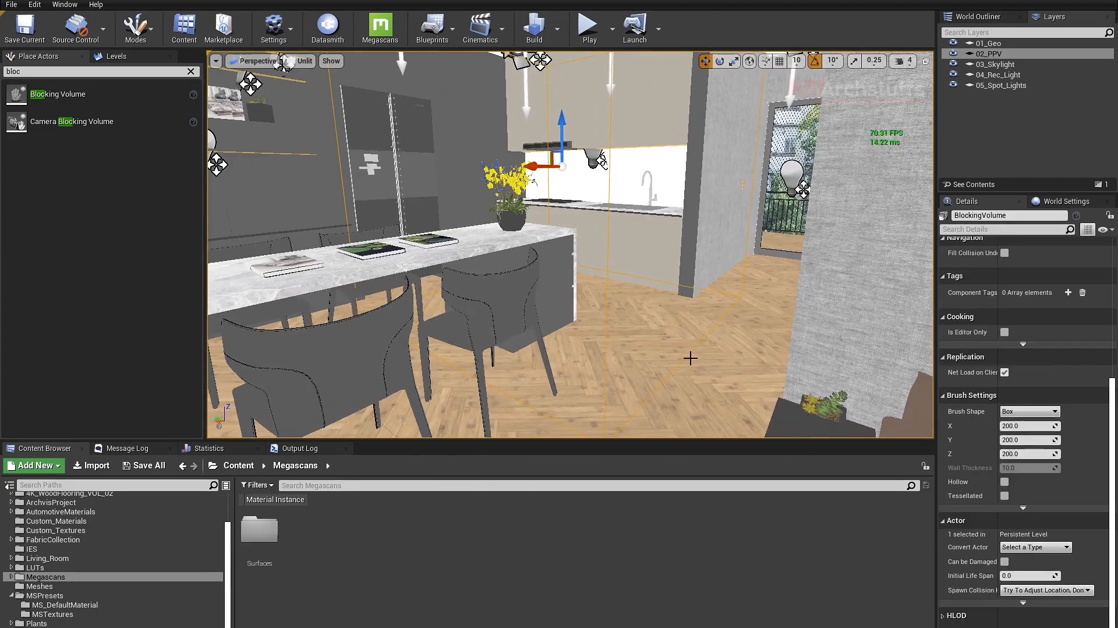
pyautogui.keyDown('alt'); pyautogui.moveTo(594, 258); pyautogui.dragTo(733, 274); pyautogui.keyUp('alt')
pyautogui.moveTo(679, 297)
pyautogui.keyDown('alt'); pyautogui.mouseDown()
pyautogui.moveTo(617, 335)
pyautogui.moveTo(678, 297)
pyautogui.mouseUp(); pyautogui.keyUp('alt')
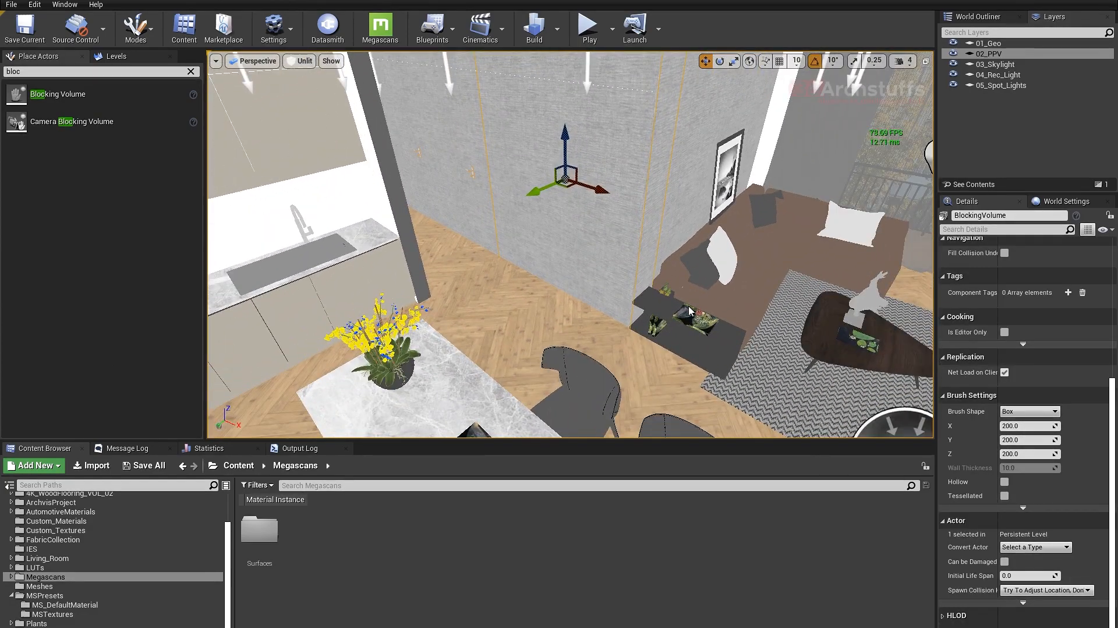
# - Return the viewport to lit shading and delete the roof that covers the apartment
pyautogui.hotkey('alt', '4')
pyautogui.scroll(-10, 668, 343)
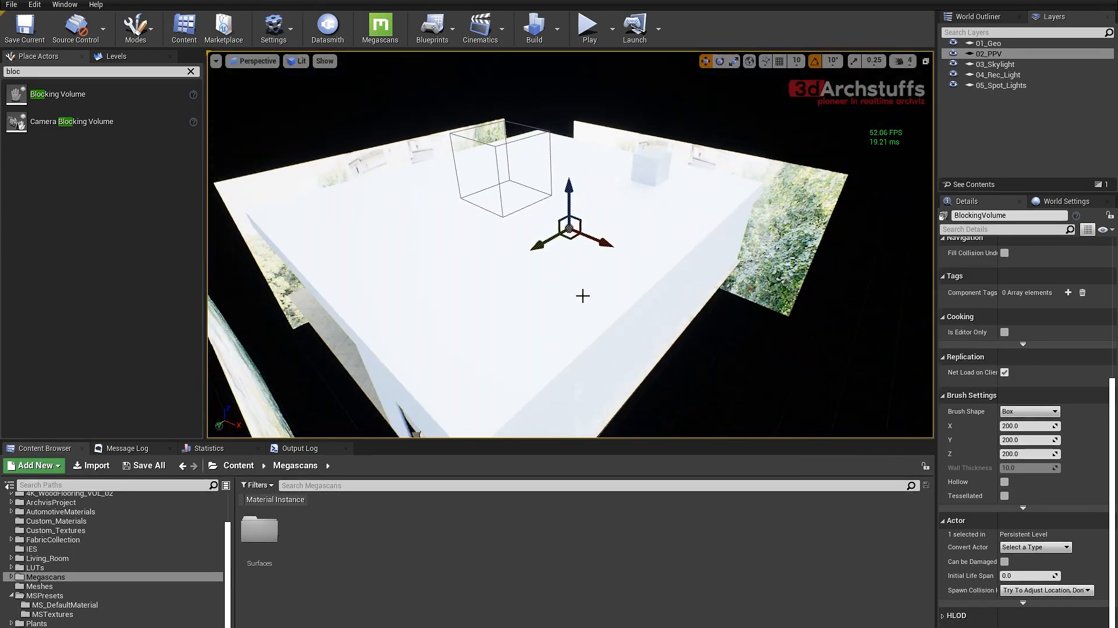
pyautogui.click(582, 296)
pyautogui.press('Delete')
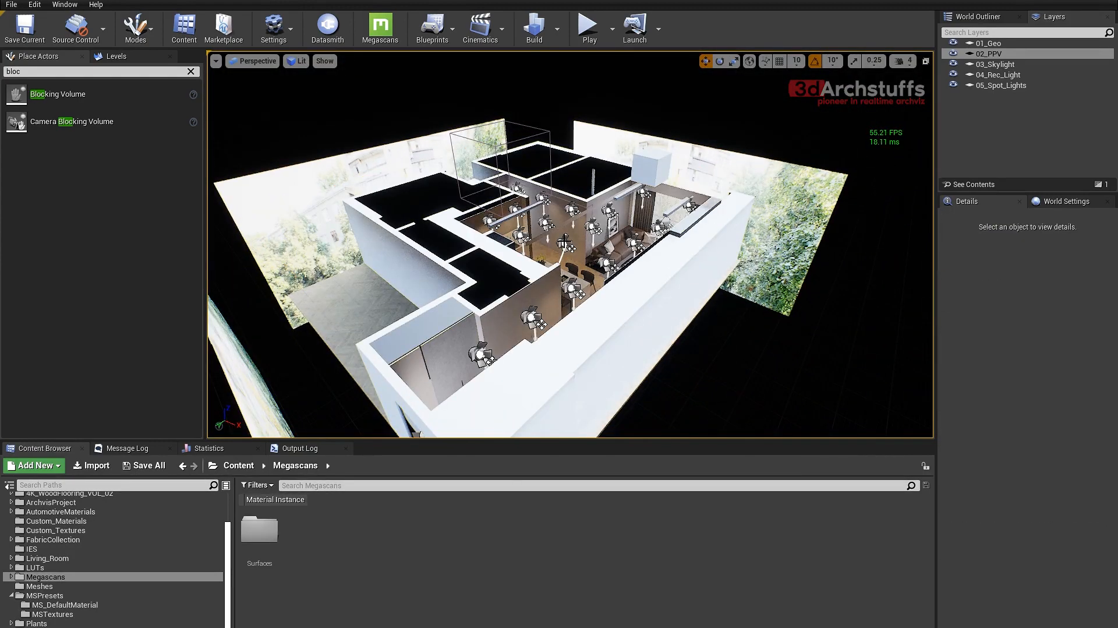
# - Select all spot lights in the level through one ceiling spot light and delete them
pyautogui.scroll(2, 548, 224)
pyautogui.rightClick(535, 217)
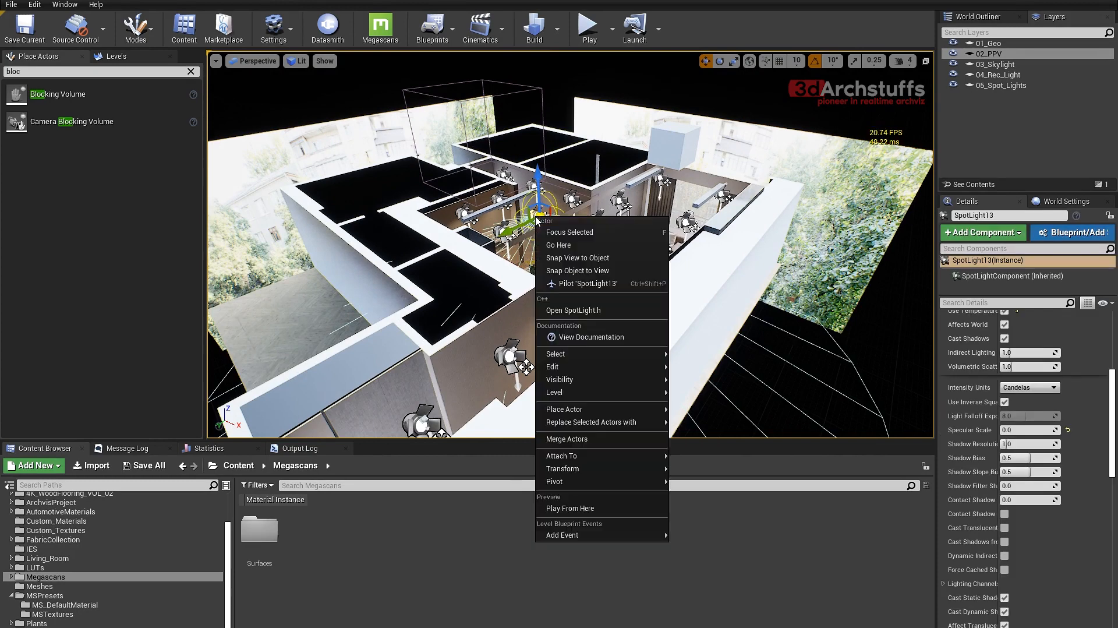
pyautogui.moveTo(583, 353)
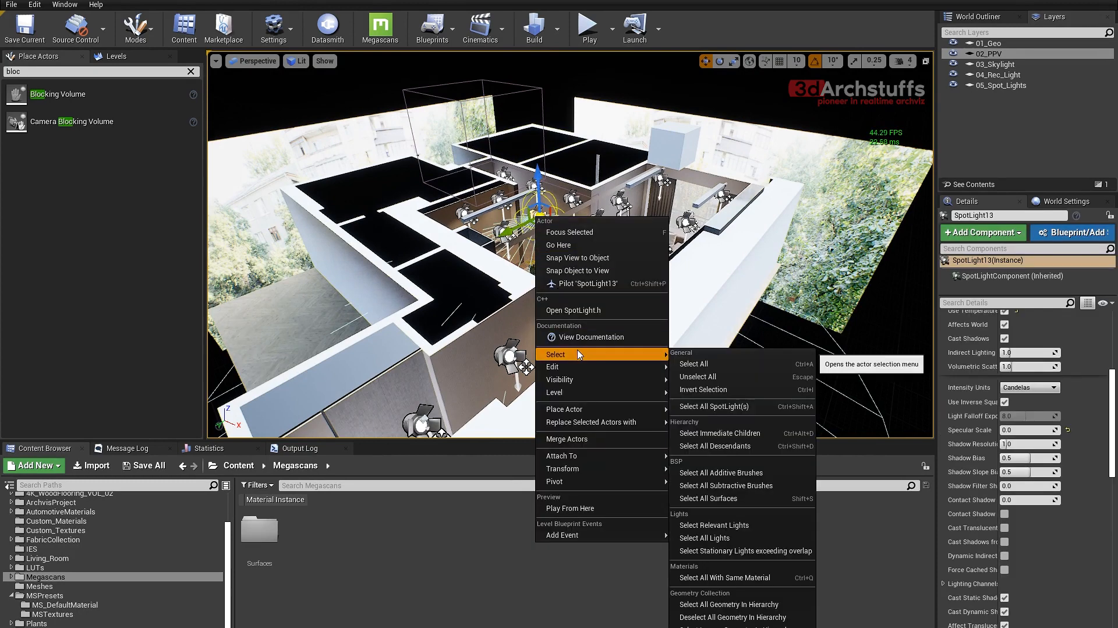
pyautogui.click(733, 407)
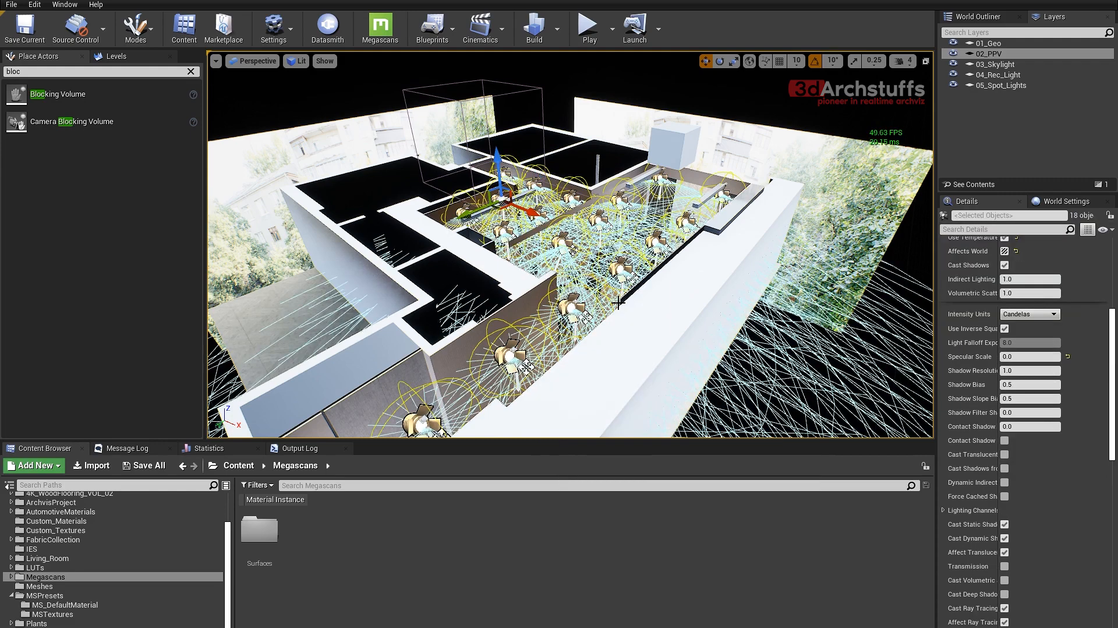
pyautogui.press('Delete')
pyautogui.moveTo(602, 274); pyautogui.dragTo(629, 297, button='right')
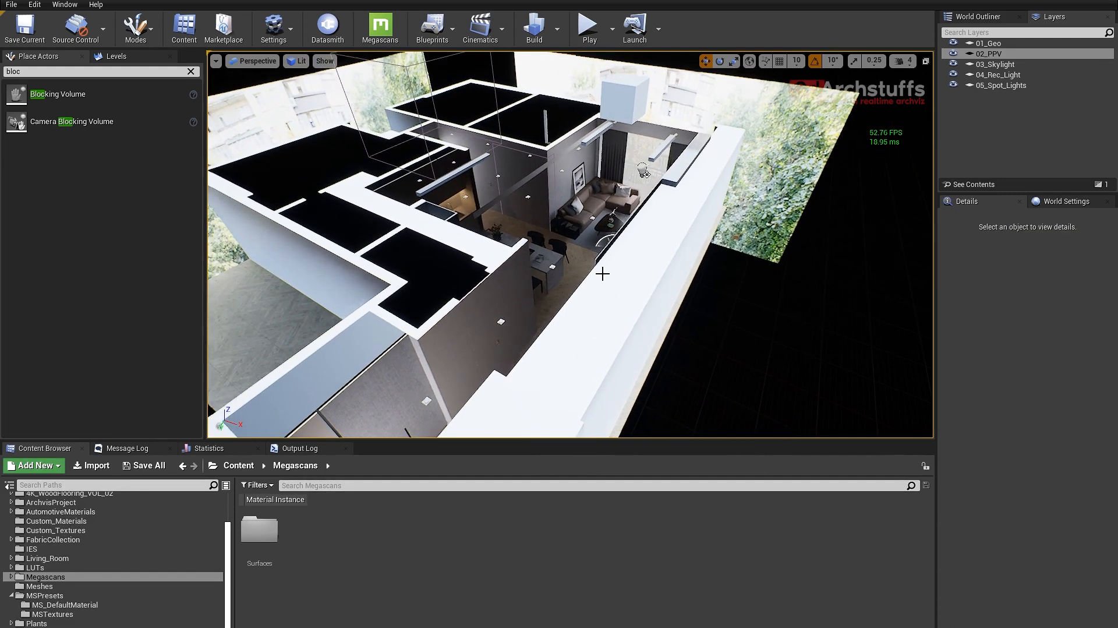
# - Switch to unlit shading and delete all rect lights and the sky light above the living room rug
pyautogui.hotkey('alt', '3')
pyautogui.moveTo(594, 262); pyautogui.dragTo(692, 294, button='right')
pyautogui.click(567, 122)
pyautogui.press('Escape')
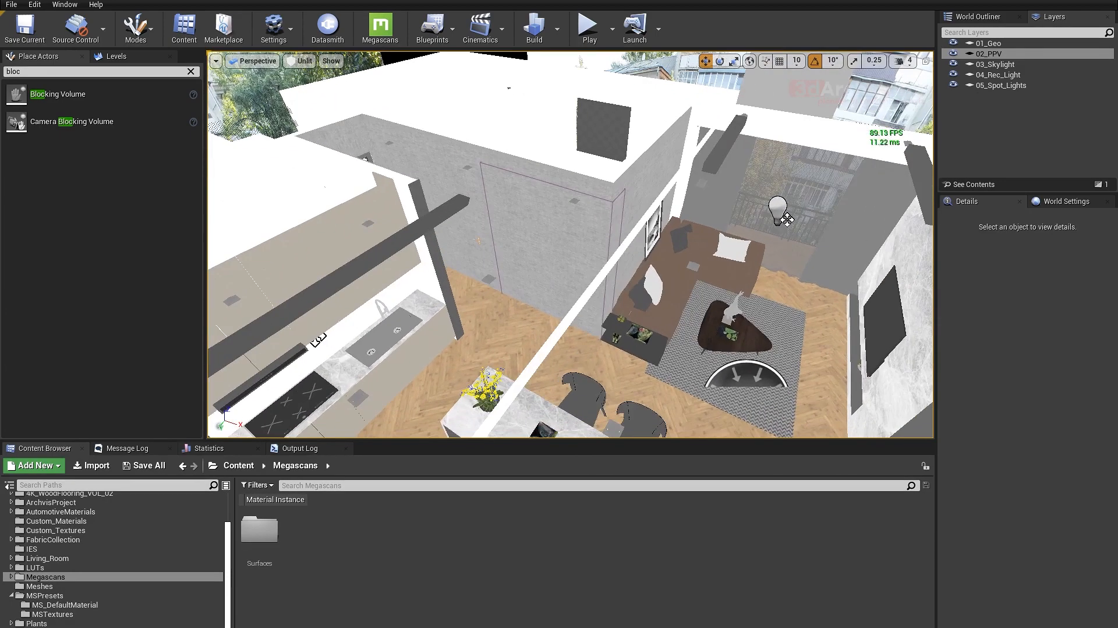
pyautogui.rightClick(787, 219)
pyautogui.moveTo(850, 318)
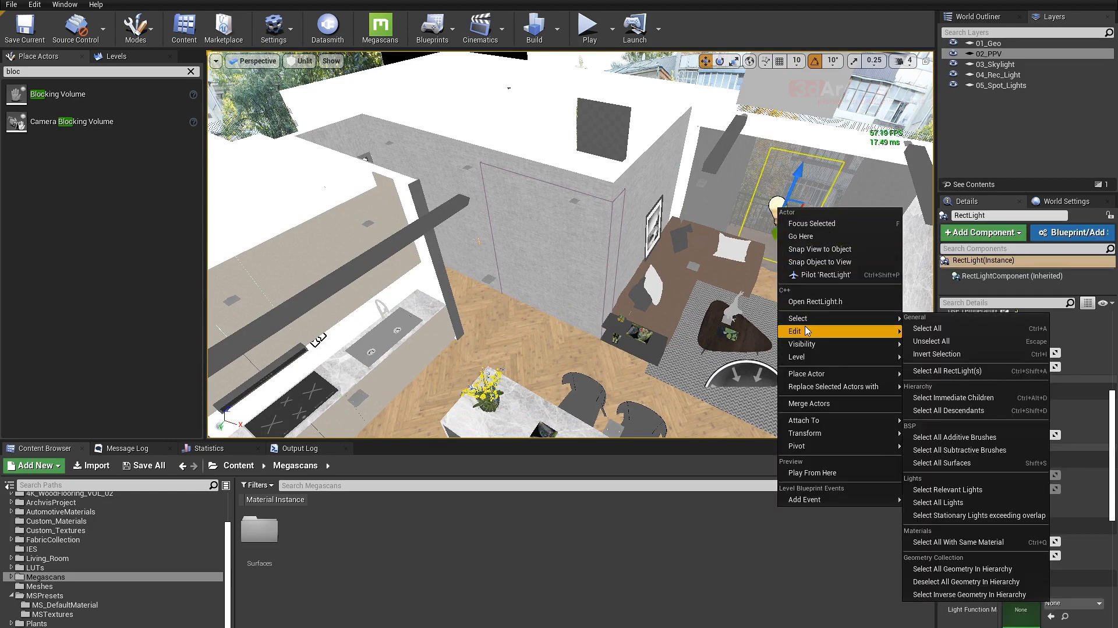
pyautogui.click(938, 372)
pyautogui.moveTo(789, 328); pyautogui.dragTo(822, 339, button='right')
pyautogui.press('Escape')
pyautogui.click(692, 347)
pyautogui.press('Delete')
pyautogui.moveTo(671, 337)
pyautogui.mouseDown(button='right')
pyautogui.moveTo(647, 334)
pyautogui.moveTo(673, 338)
pyautogui.mouseUp(button='right')
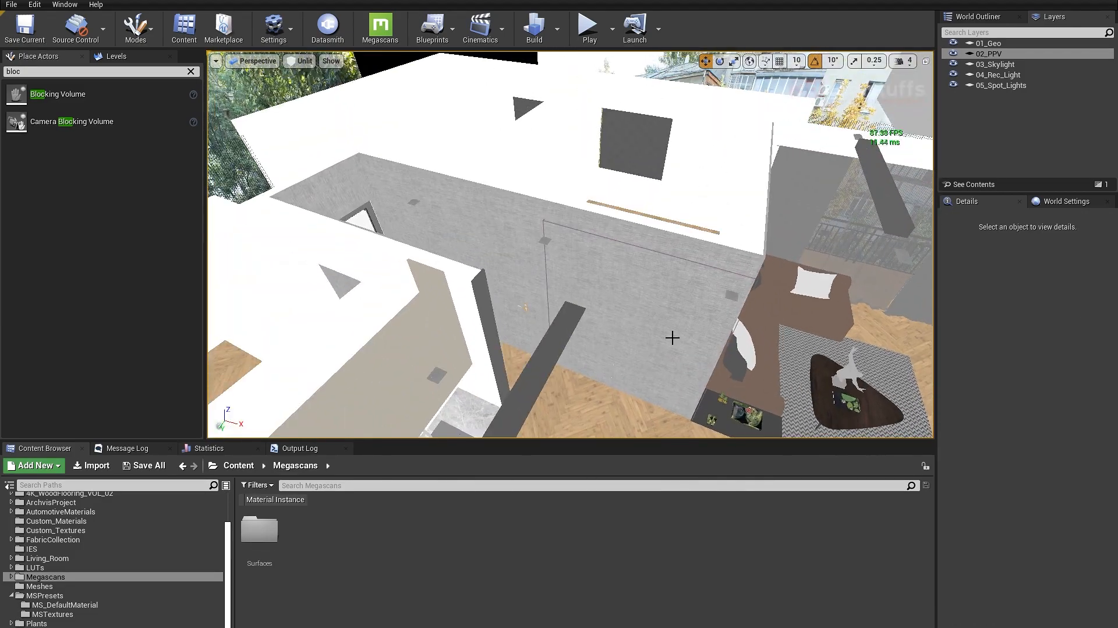
# - Maximize the viewport and scale the blocking volume lengthwise to cover the long grey textured wall
pyautogui.press('F11')
pyautogui.moveTo(611, 376); pyautogui.dragTo(635, 369, button='right')
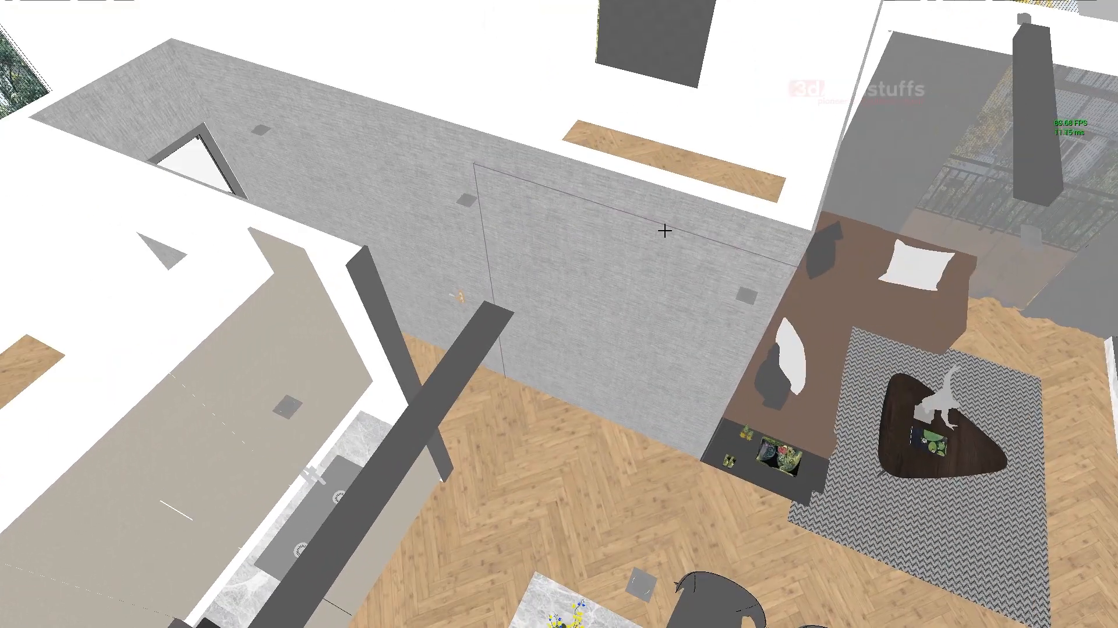
pyautogui.click(644, 287)
pyautogui.moveTo(644, 287); pyautogui.dragTo(645, 291, button='right')
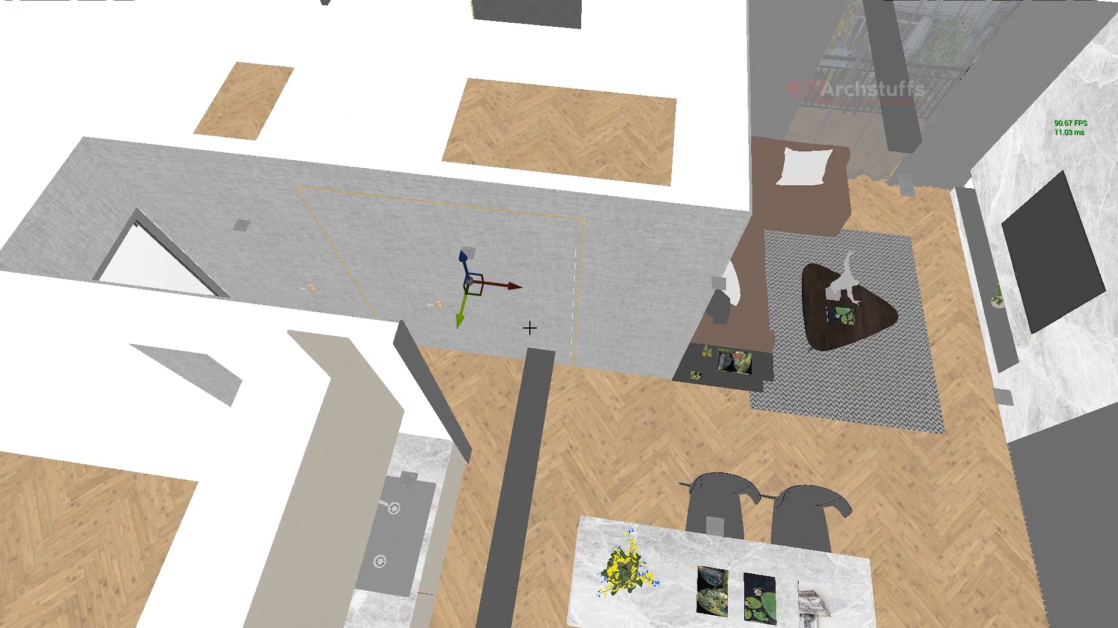
pyautogui.moveTo(529, 327); pyautogui.dragTo(552, 344, button='right')
pyautogui.press('r')
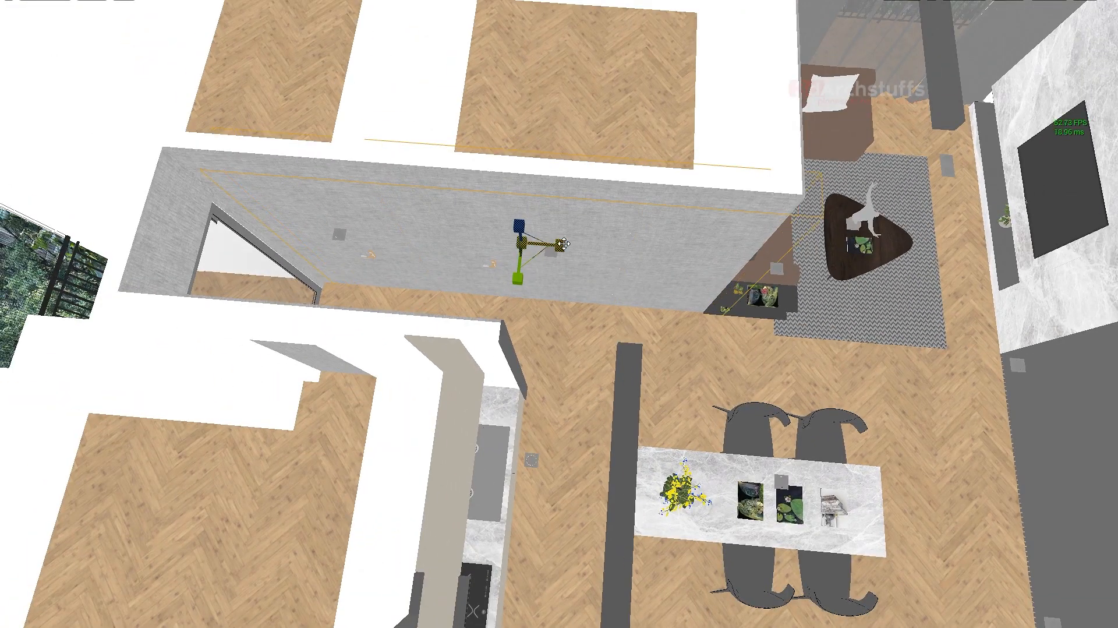
pyautogui.keyDown('alt'); pyautogui.moveTo(554, 243); pyautogui.dragTo(594, 335); pyautogui.keyUp('alt')
# - Duplicate the blocking volume and align the copy with the picture wall behind the sofa
pyautogui.keyDown('alt'); pyautogui.moveTo(594, 331); pyautogui.dragTo(771, 384); pyautogui.keyUp('alt')
pyautogui.press('e')
pyautogui.press('w')
pyautogui.moveTo(722, 408); pyautogui.dragTo(521, 374, button='right')
pyautogui.keyDown('alt'); pyautogui.moveTo(542, 372); pyautogui.dragTo(503, 299); pyautogui.keyUp('alt')
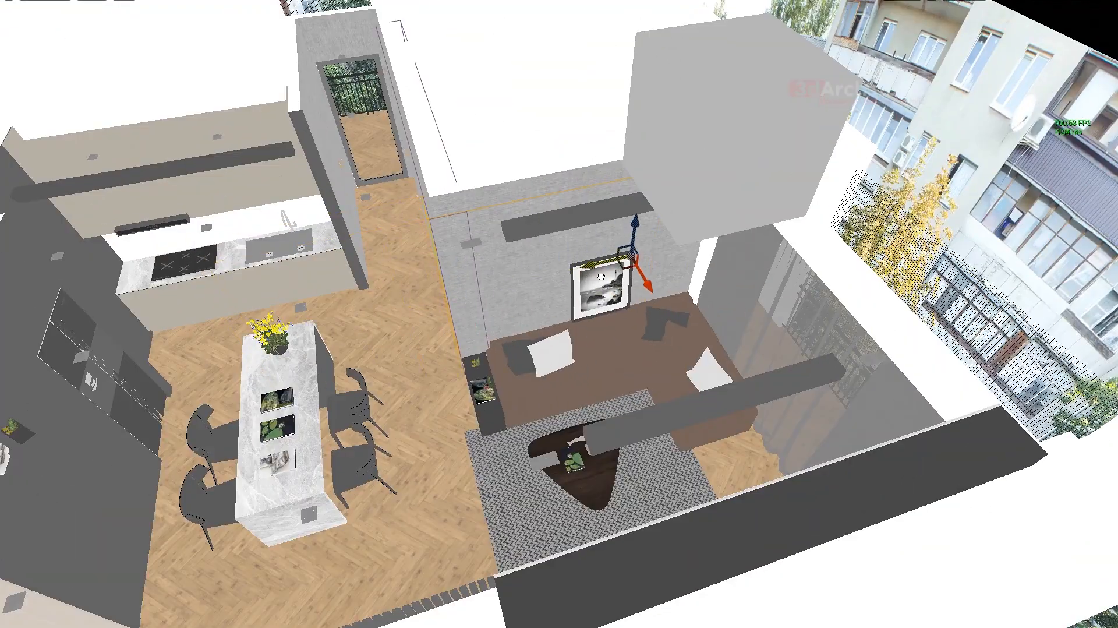
# - Duplicate the blocking volume again, rotate the copy and place it across the curtained window wall
pyautogui.keyDown('alt'); pyautogui.moveTo(602, 277); pyautogui.dragTo(481, 299); pyautogui.keyUp('alt')
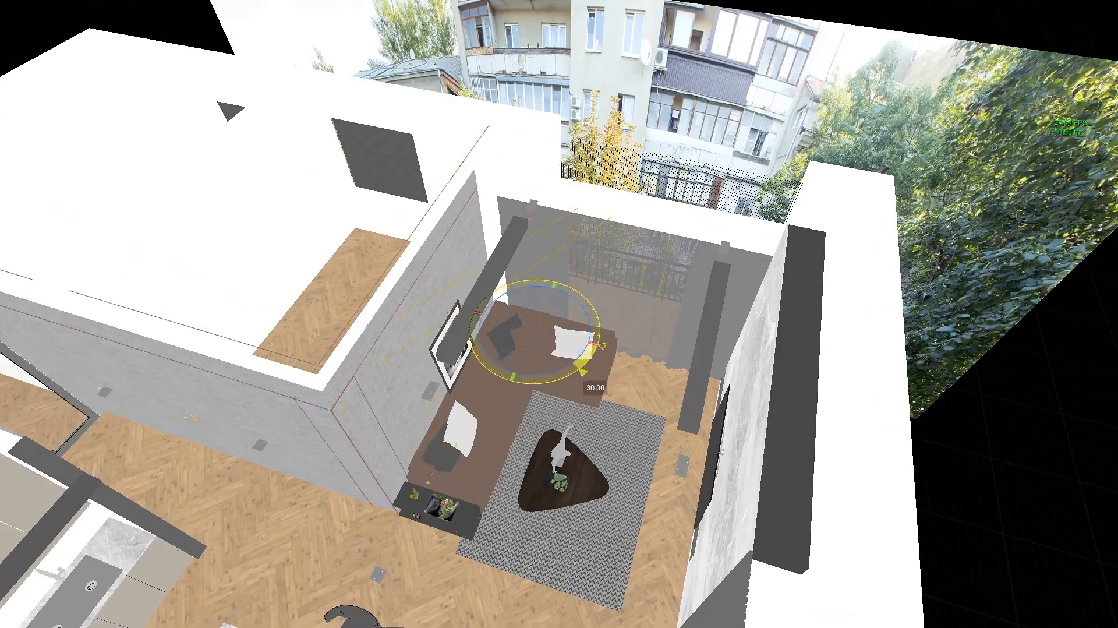
pyautogui.moveTo(521, 360); pyautogui.dragTo(638, 285)
pyautogui.moveTo(564, 298); pyautogui.dragTo(577, 298)
pyautogui.keyDown('alt'); pyautogui.moveTo(576, 297); pyautogui.dragTo(492, 309); pyautogui.keyUp('alt')
pyautogui.moveTo(586, 275); pyautogui.dragTo(604, 279)
# - Create another blocking volume copy, rotate it 90 degrees and place it along the marble TV wall
pyautogui.keyDown('alt'); pyautogui.moveTo(542, 351); pyautogui.dragTo(603, 341); pyautogui.keyUp('alt')
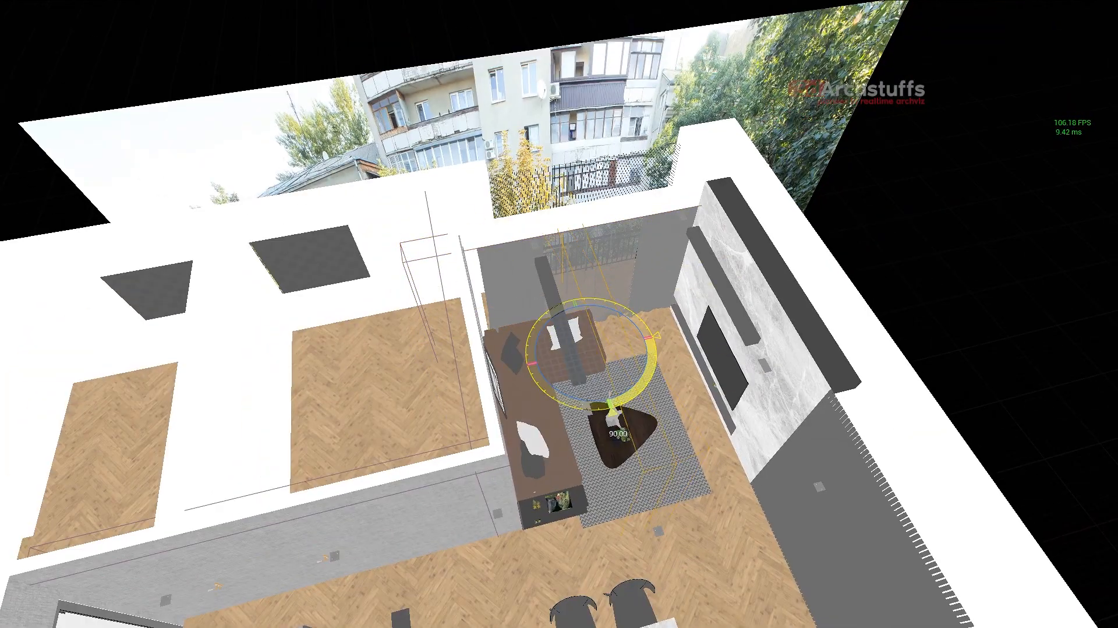
pyautogui.press('w')
pyautogui.keyDown('alt'); pyautogui.moveTo(612, 409); pyautogui.dragTo(670, 396); pyautogui.keyUp('alt')
pyautogui.moveTo(678, 272); pyautogui.dragTo(728, 253)
pyautogui.keyDown('alt'); pyautogui.moveTo(727, 254); pyautogui.dragTo(798, 268); pyautogui.keyUp('alt')
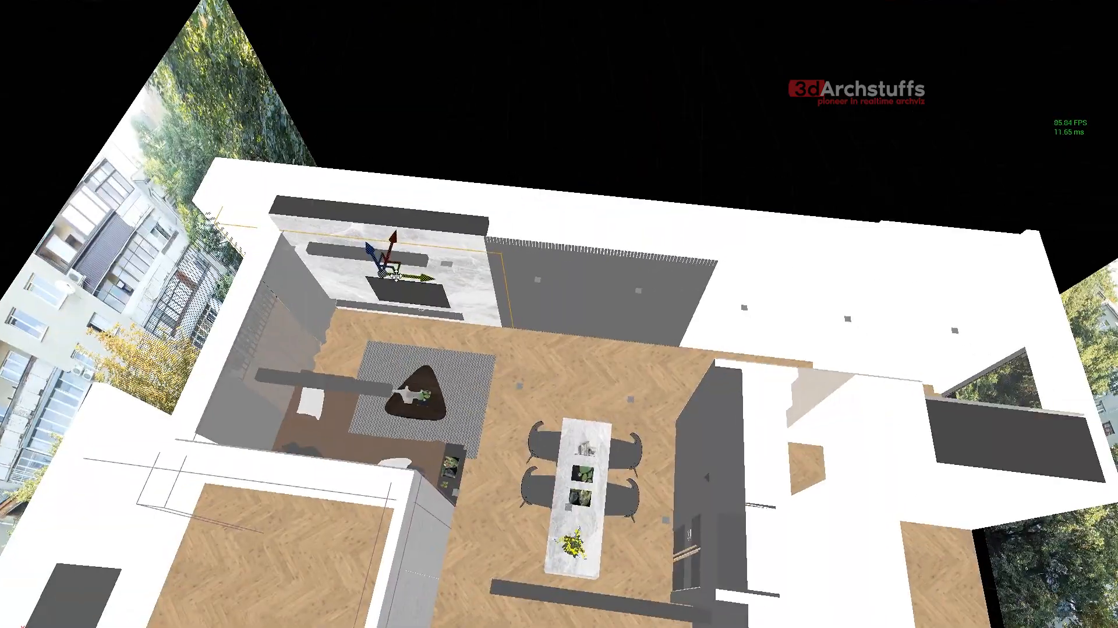
# - Duplicate the TV wall's blocking volume along the adjoining dark panel wall and scale the copy to fit that stretch
pyautogui.moveTo(396, 276); pyautogui.dragTo(605, 291)
pyautogui.press('w')
pyautogui.moveTo(600, 294); pyautogui.dragTo(713, 269)
pyautogui.keyDown('alt'); pyautogui.moveTo(713, 270); pyautogui.dragTo(708, 285); pyautogui.keyUp('alt')
pyautogui.press('r')
pyautogui.moveTo(595, 310); pyautogui.dragTo(515, 328)
# - Place another blocking volume copy along the recessed white corridor wall and rescale it to the recess length
pyautogui.keyDown('alt'); pyautogui.moveTo(515, 328); pyautogui.dragTo(562, 294); pyautogui.keyUp('alt')
pyautogui.press('w')
pyautogui.keyDown('alt'); pyautogui.moveTo(562, 294); pyautogui.dragTo(504, 294); pyautogui.keyUp('alt')
pyautogui.press('r')
pyautogui.moveTo(597, 311); pyautogui.dragTo(626, 312)
# - Position a blocking volume copy against the front of the grey textured wardrobe in the corridor
pyautogui.press('w')
pyautogui.moveTo(606, 310); pyautogui.dragTo(493, 373)
pyautogui.keyDown('alt'); pyautogui.moveTo(493, 373); pyautogui.dragTo(580, 337); pyautogui.keyUp('alt')
pyautogui.press('f')
pyautogui.keyDown('alt'); pyautogui.moveTo(579, 338); pyautogui.dragTo(719, 367); pyautogui.keyUp('alt')
# - Rotate a copy of the wardrobe blocking volume and place it across the window at the corridor's end
pyautogui.press('e')
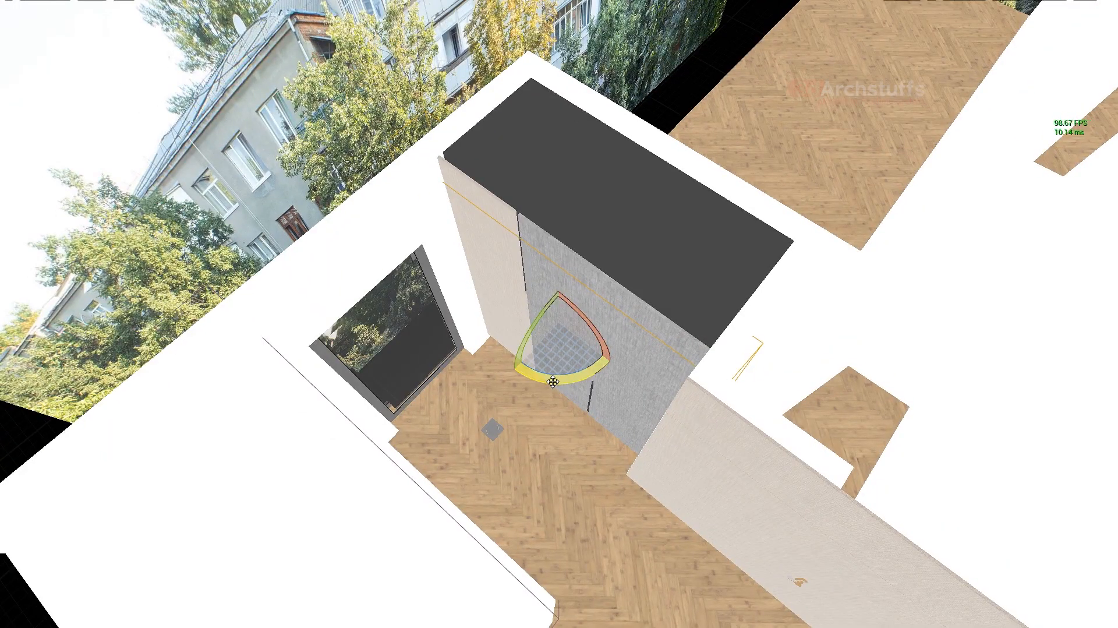
pyautogui.moveTo(553, 381); pyautogui.dragTo(594, 382)
pyautogui.press('w')
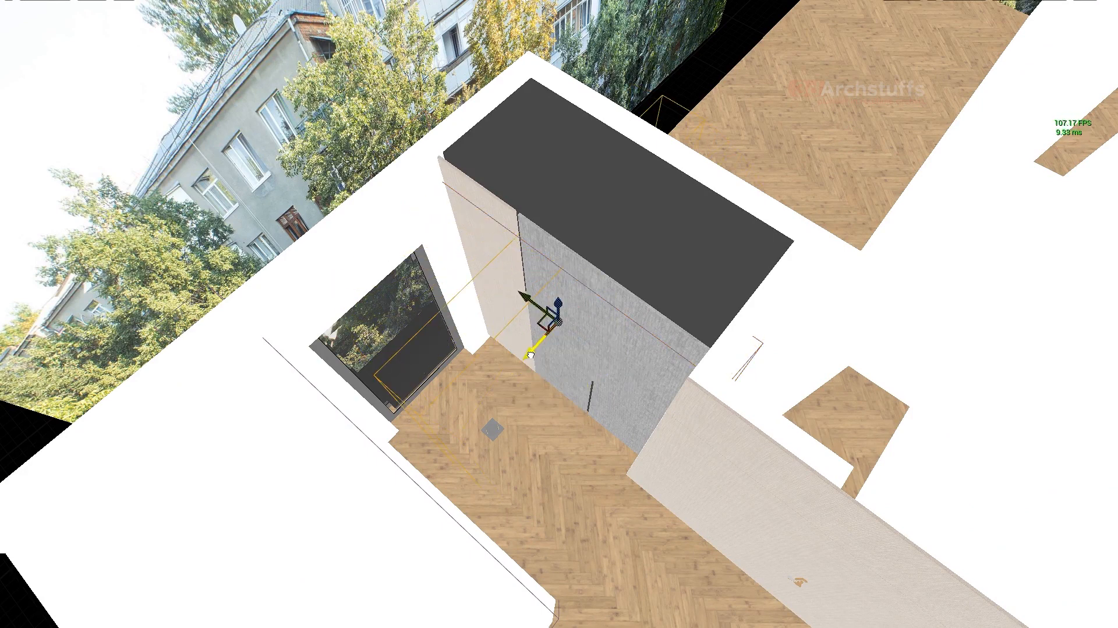
pyautogui.moveTo(529, 354); pyautogui.dragTo(381, 320)
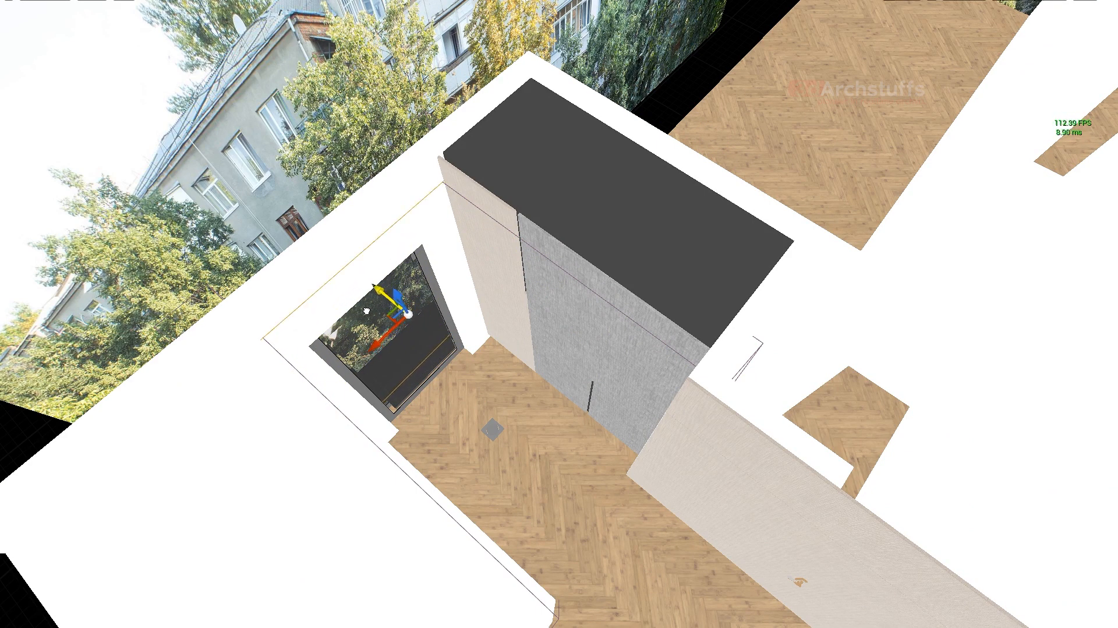
pyautogui.keyDown('alt'); pyautogui.moveTo(369, 311); pyautogui.dragTo(279, 312); pyautogui.keyUp('alt')
pyautogui.scroll(-3, 368, 312)
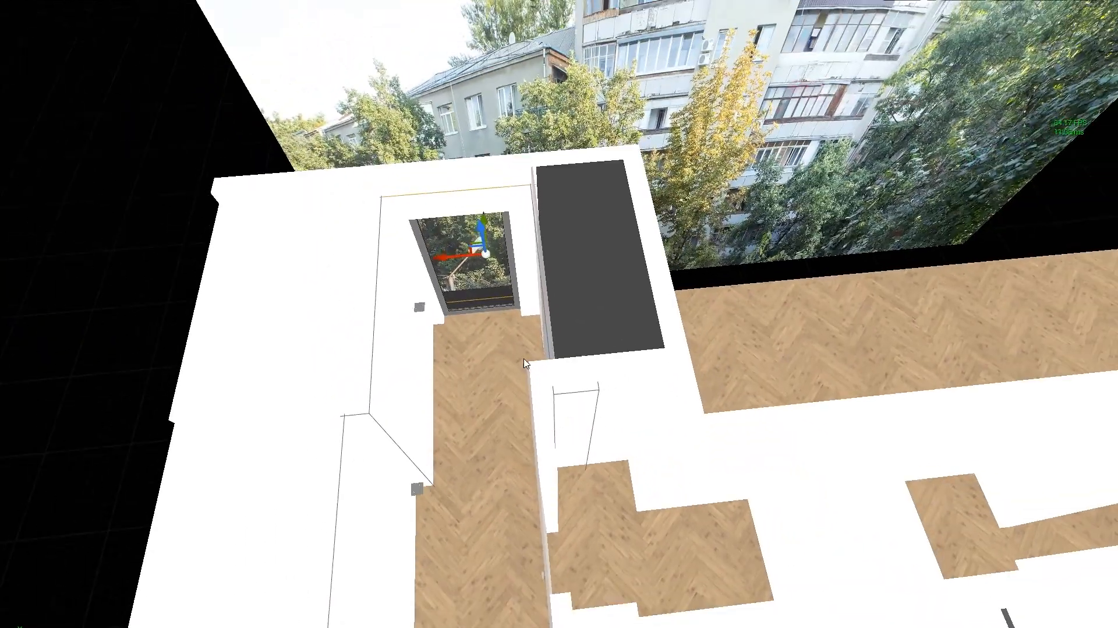
pyautogui.keyDown('alt'); pyautogui.moveTo(368, 312); pyautogui.dragTo(408, 323); pyautogui.keyUp('alt')
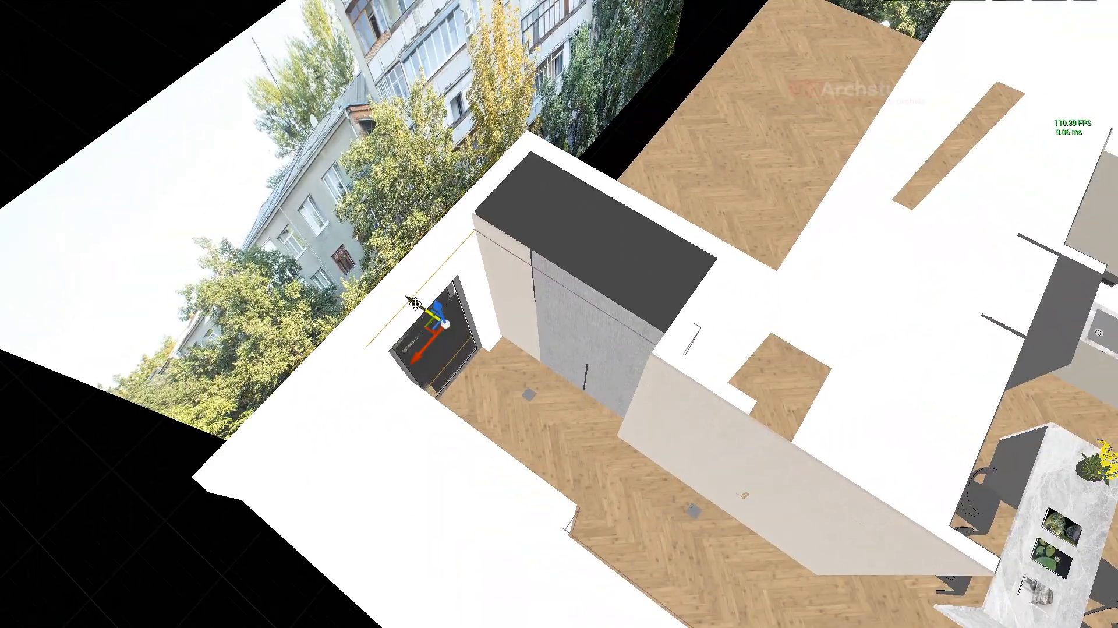
pyautogui.keyDown('alt'); pyautogui.moveTo(607, 399); pyautogui.dragTo(486, 340); pyautogui.keyUp('alt')
pyautogui.scroll(-3, 607, 398)
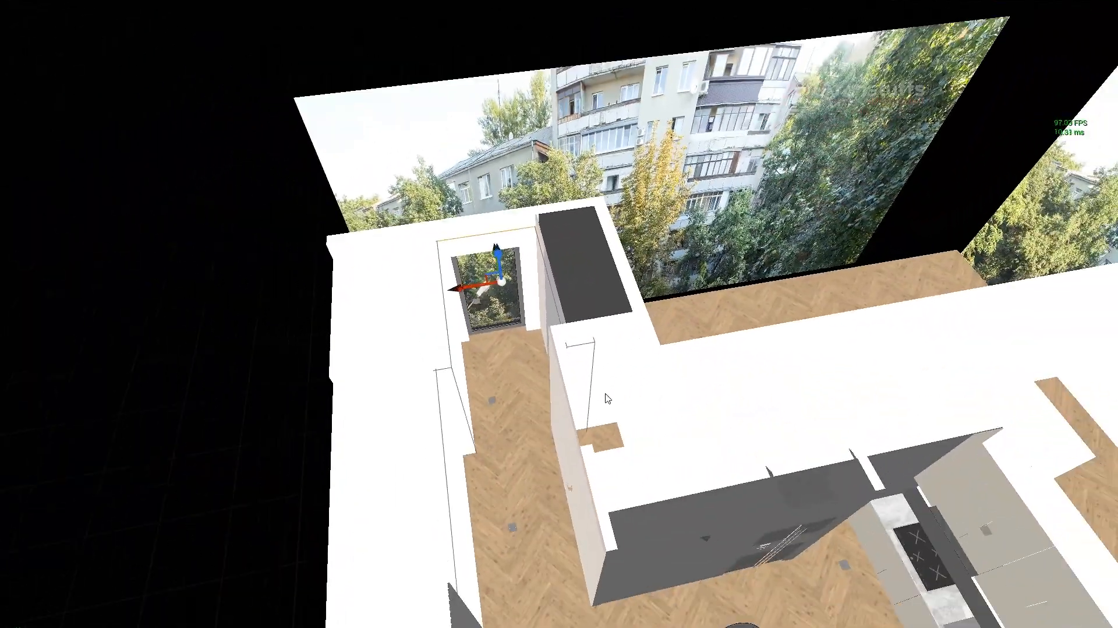
# - Create a blocking volume copy and align it with the cream corridor wall beyond the wardrobe
pyautogui.keyDown('alt'); pyautogui.moveTo(607, 398); pyautogui.dragTo(525, 317); pyautogui.keyUp('alt')
pyautogui.press('f')
pyautogui.moveTo(524, 317); pyautogui.dragTo(591, 315)
pyautogui.press('w')
pyautogui.keyDown('alt'); pyautogui.moveTo(512, 319); pyautogui.dragTo(569, 274); pyautogui.keyUp('alt')
pyautogui.keyDown('alt'); pyautogui.moveTo(569, 274); pyautogui.dragTo(584, 280); pyautogui.keyUp('alt')
# - Rotate a blocking volume copy and place it along the dark wall facing the dining table
pyautogui.press('e')
pyautogui.moveTo(634, 320); pyautogui.dragTo(693, 317)
pyautogui.press('w')
pyautogui.moveTo(640, 239); pyautogui.dragTo(725, 361)
pyautogui.keyDown('alt'); pyautogui.moveTo(908, 421); pyautogui.dragTo(861, 349); pyautogui.keyUp('alt')
pyautogui.click(722, 362)
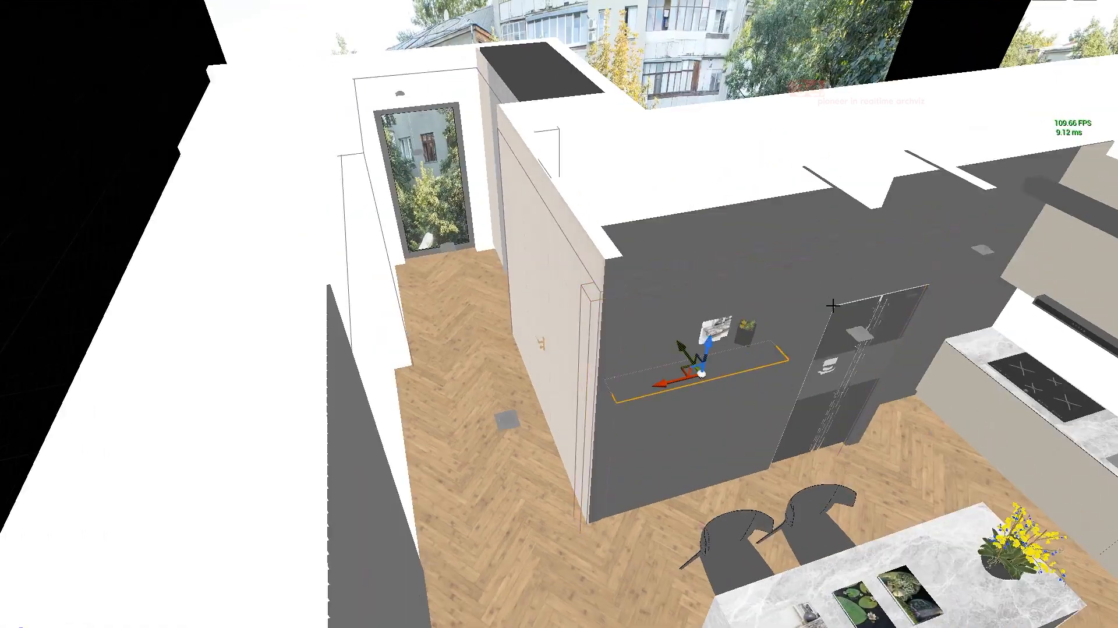
# - Duplicate the dark wall's blocking volume and fit the copy to the dark wall section beside the kitchen
pyautogui.click(831, 305)
pyautogui.keyDown('alt'); pyautogui.moveTo(831, 304); pyautogui.dragTo(786, 349); pyautogui.keyUp('alt')
pyautogui.moveTo(625, 300); pyautogui.dragTo(652, 318)
pyautogui.moveTo(637, 344); pyautogui.dragTo(612, 365)
pyautogui.press('r')
pyautogui.press('w')
pyautogui.moveTo(612, 365)
pyautogui.keyDown('alt'); pyautogui.mouseDown()
pyautogui.moveTo(524, 361)
pyautogui.moveTo(600, 349)
pyautogui.mouseUp(); pyautogui.keyUp('alt')
pyautogui.moveTo(524, 333); pyautogui.dragTo(460, 372)
pyautogui.moveTo(517, 313); pyautogui.dragTo(634, 285)
# - Rotate a blocking volume copy and align it with the front of the kitchen counter run
pyautogui.moveTo(595, 254); pyautogui.dragTo(697, 392)
pyautogui.press('e')
pyautogui.moveTo(651, 342); pyautogui.dragTo(550, 300)
pyautogui.press('w')
pyautogui.moveTo(639, 299); pyautogui.dragTo(645, 299)
pyautogui.keyDown('alt'); pyautogui.moveTo(646, 300); pyautogui.dragTo(732, 374); pyautogui.keyUp('alt')
pyautogui.moveTo(655, 389); pyautogui.dragTo(527, 345)
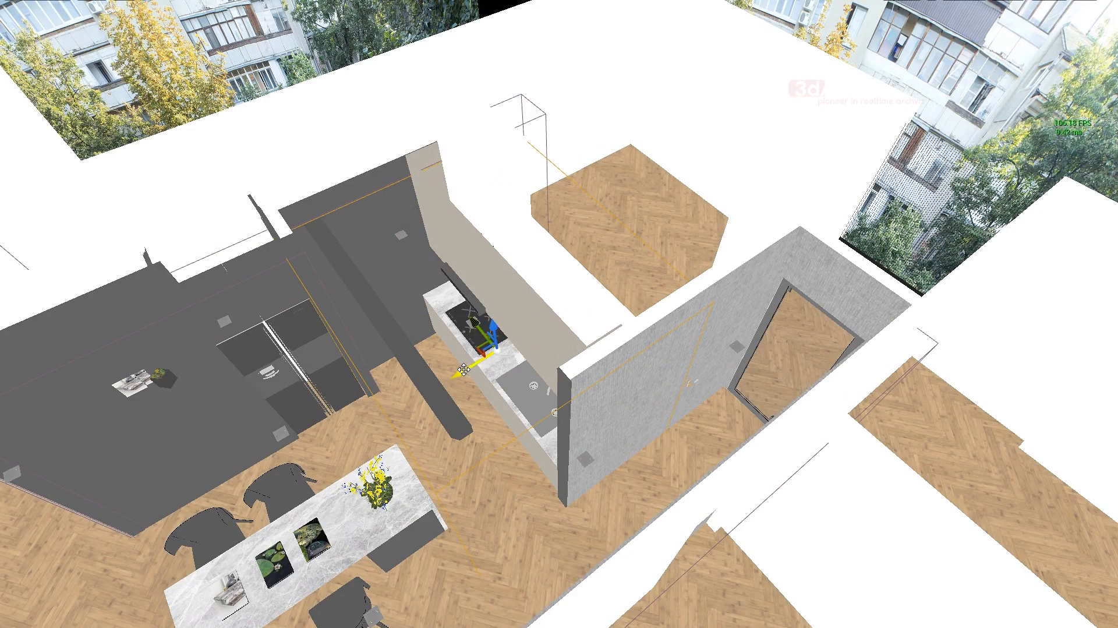
pyautogui.moveTo(464, 369); pyautogui.dragTo(618, 334)
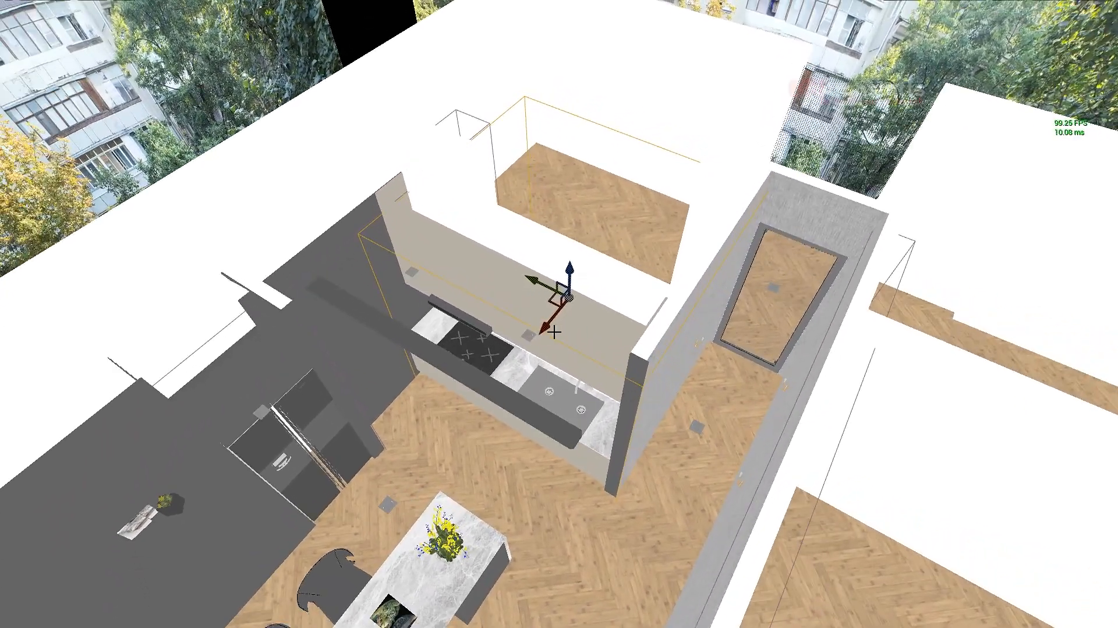
# - Duplicate the kitchen blocking volume, scale down the copy and place it across the glazed door in the grey passage
pyautogui.moveTo(551, 321); pyautogui.dragTo(725, 186)
pyautogui.press('r')
pyautogui.moveTo(768, 252); pyautogui.dragTo(699, 257, button='right')
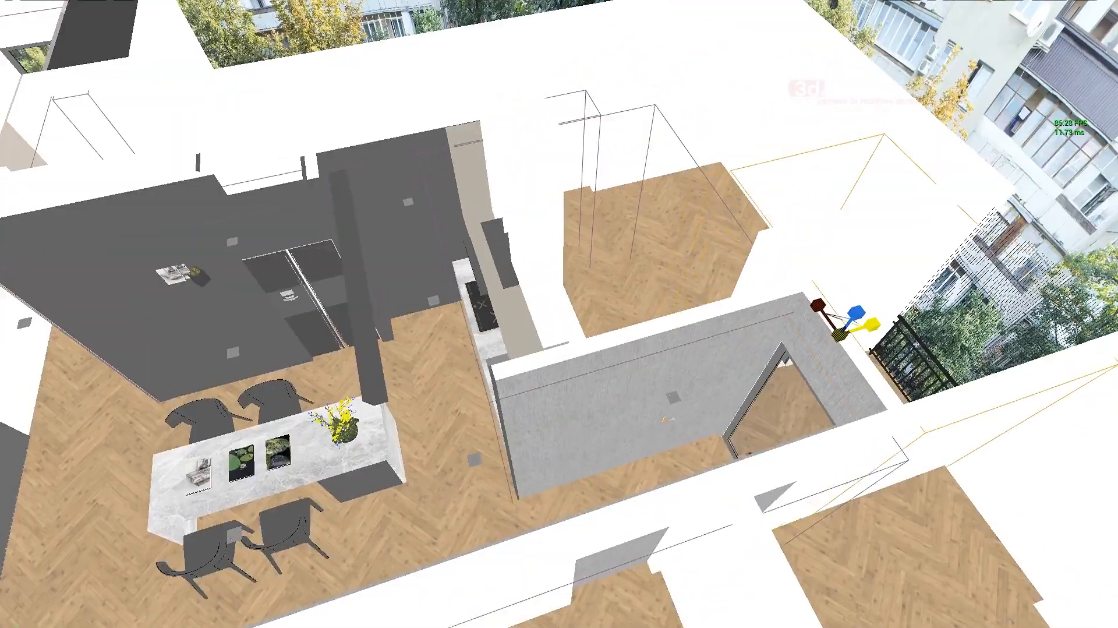
pyautogui.moveTo(866, 327); pyautogui.dragTo(845, 344)
pyautogui.press('w')
pyautogui.moveTo(774, 359); pyautogui.dragTo(803, 368, button='right')
pyautogui.moveTo(674, 266); pyautogui.dragTo(598, 303)
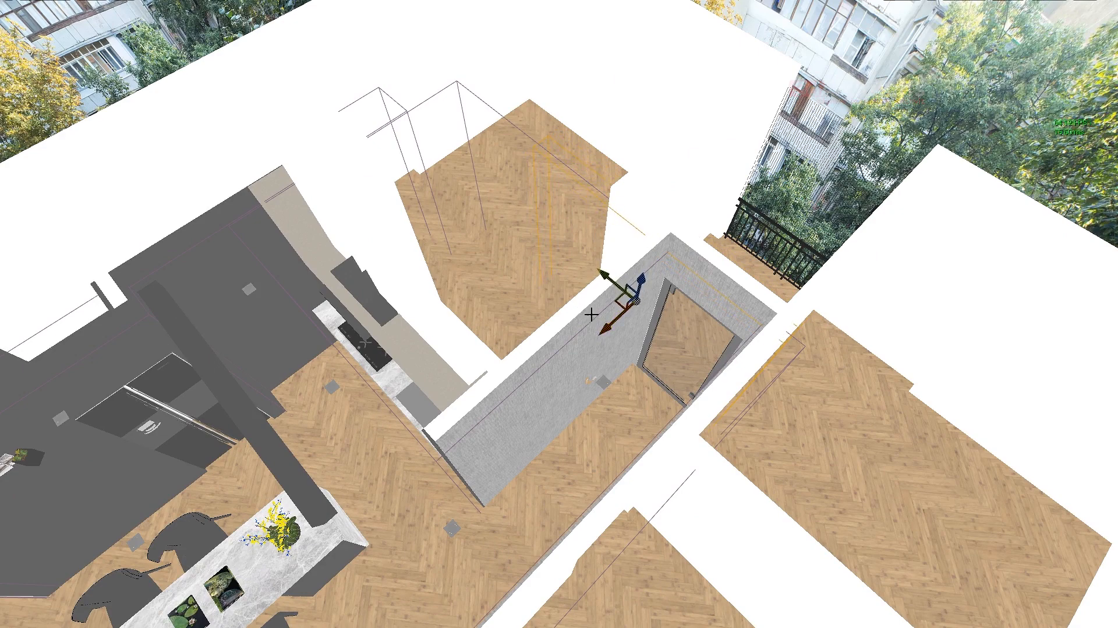
# - Inspect the blocking volumes around the whole apartment for open gaps
pyautogui.moveTo(591, 314); pyautogui.dragTo(702, 190, button='right')
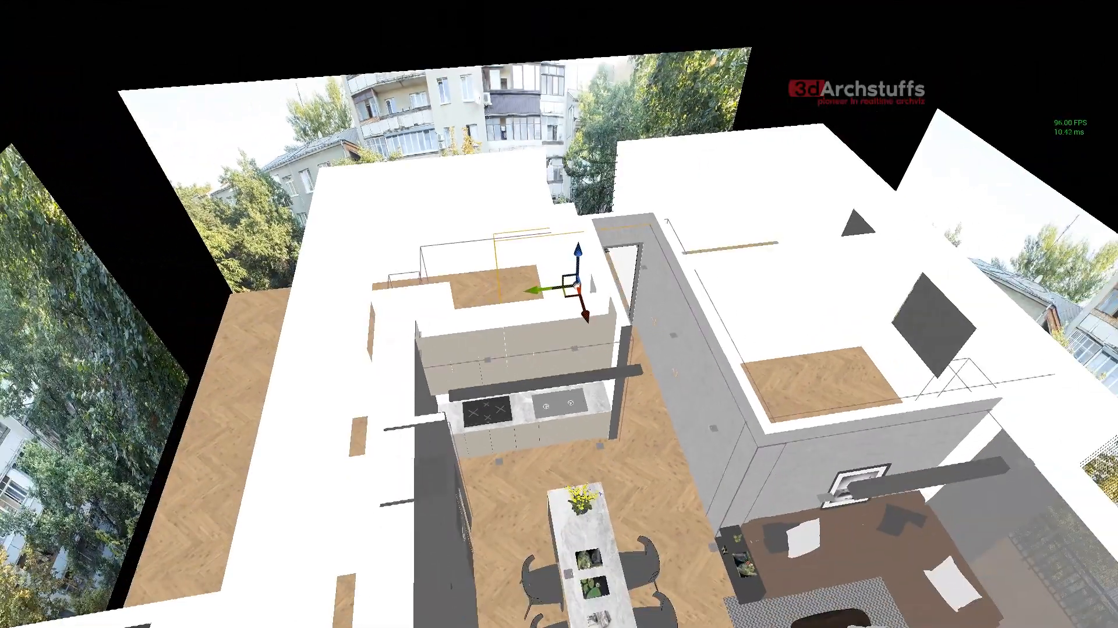
pyautogui.keyDown('alt'); pyautogui.moveTo(706, 403); pyautogui.dragTo(650, 321); pyautogui.keyUp('alt')
pyautogui.keyDown('alt'); pyautogui.moveTo(615, 362); pyautogui.dragTo(547, 422); pyautogui.keyUp('alt')
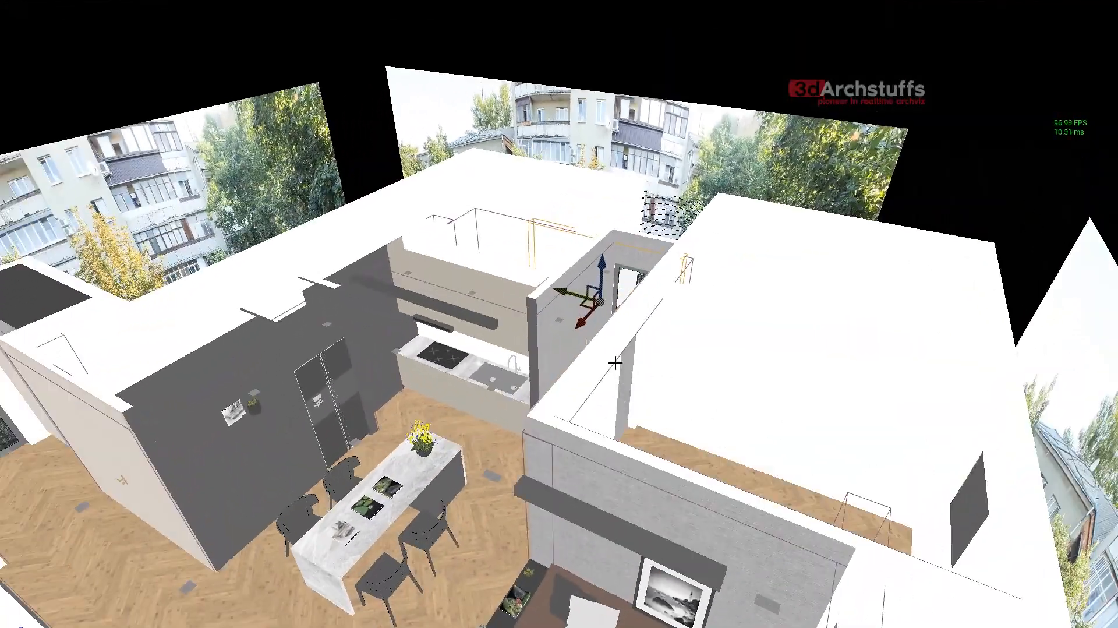
pyautogui.moveTo(704, 424); pyautogui.dragTo(582, 481, button='right')
pyautogui.keyDown('alt'); pyautogui.moveTo(705, 424); pyautogui.dragTo(670, 434); pyautogui.keyUp('alt')
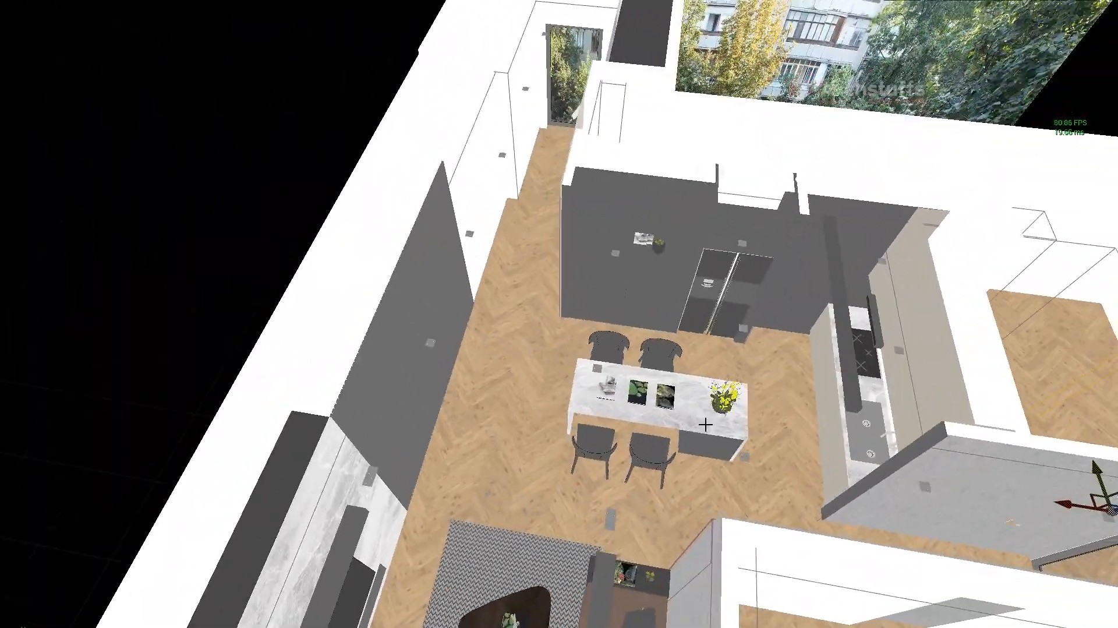
pyautogui.moveTo(706, 424); pyautogui.dragTo(708, 460, button='right')
pyautogui.keyDown('alt'); pyautogui.moveTo(709, 425); pyautogui.dragTo(757, 428); pyautogui.keyUp('alt')
pyautogui.moveTo(698, 419); pyautogui.dragTo(774, 372, button='right')
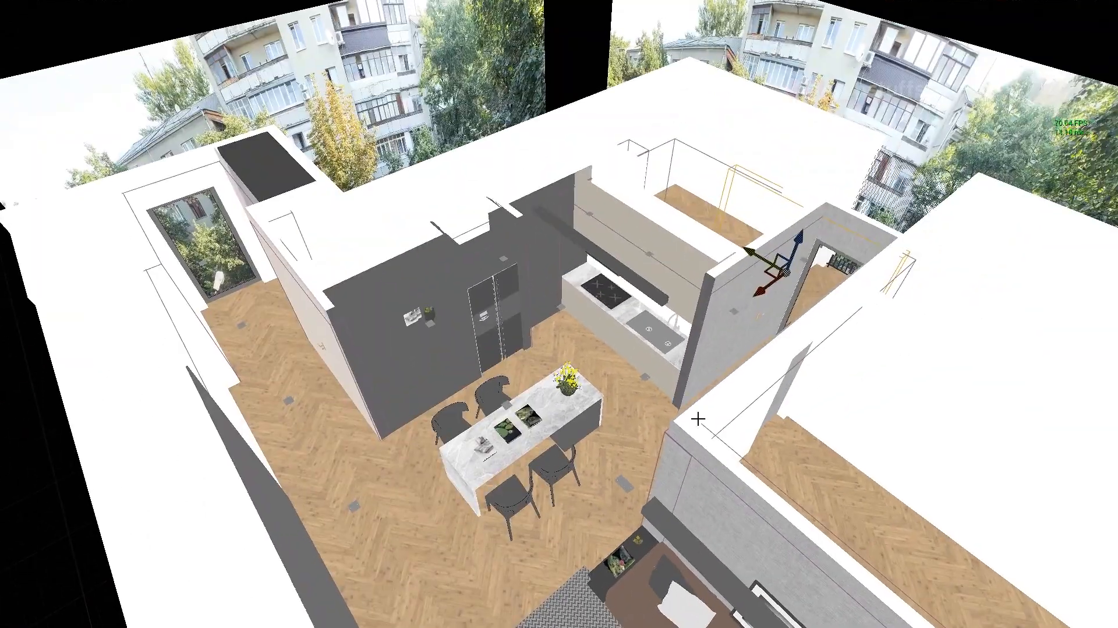
pyautogui.scroll(2, 698, 419)
pyautogui.keyDown('alt'); pyautogui.moveTo(698, 419); pyautogui.dragTo(751, 422); pyautogui.keyUp('alt')
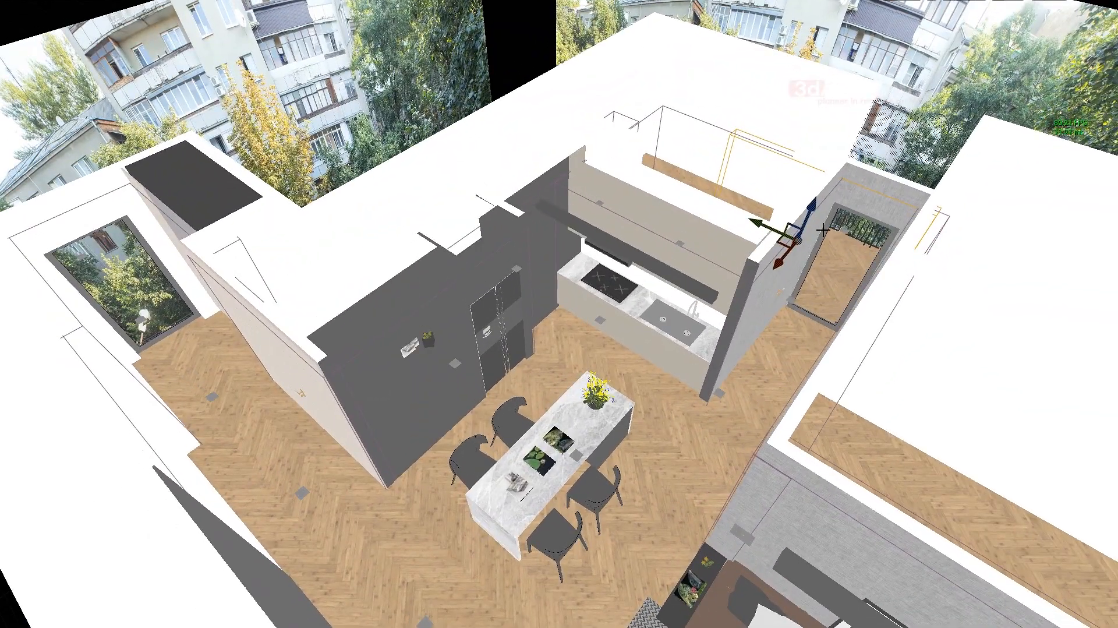
# - Put a blocking volume copy at the dining table and reduce its height to the tabletop level
pyautogui.click(528, 437)
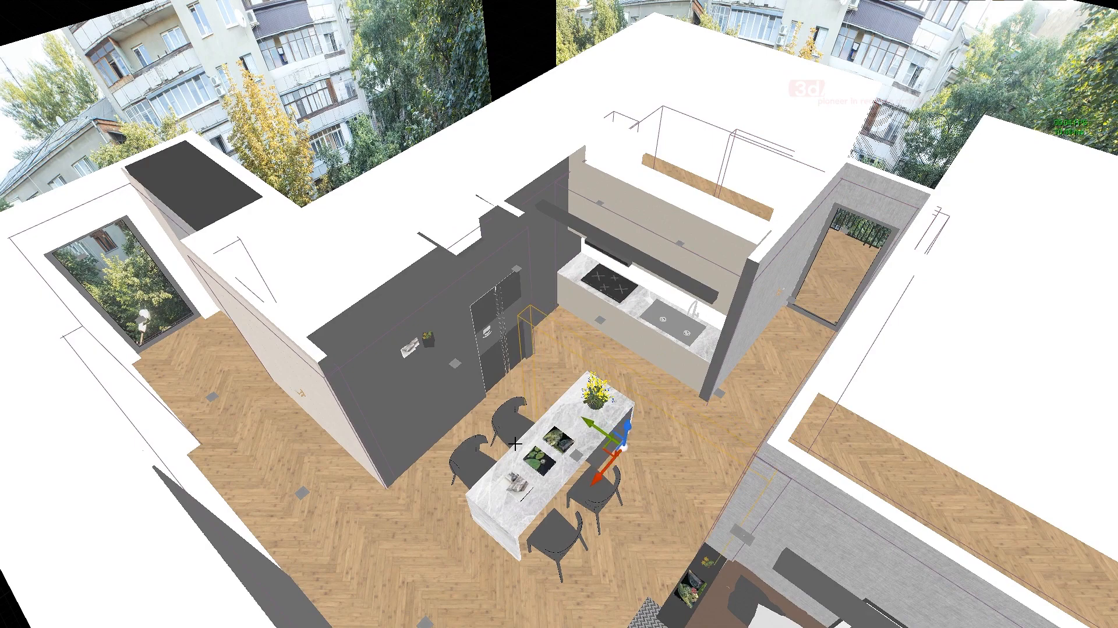
pyautogui.keyDown('alt'); pyautogui.moveTo(617, 440); pyautogui.dragTo(539, 350); pyautogui.keyUp('alt')
pyautogui.scroll(3, 559, 361)
pyautogui.keyDown('alt'); pyautogui.moveTo(688, 491); pyautogui.dragTo(687, 460); pyautogui.keyUp('alt')
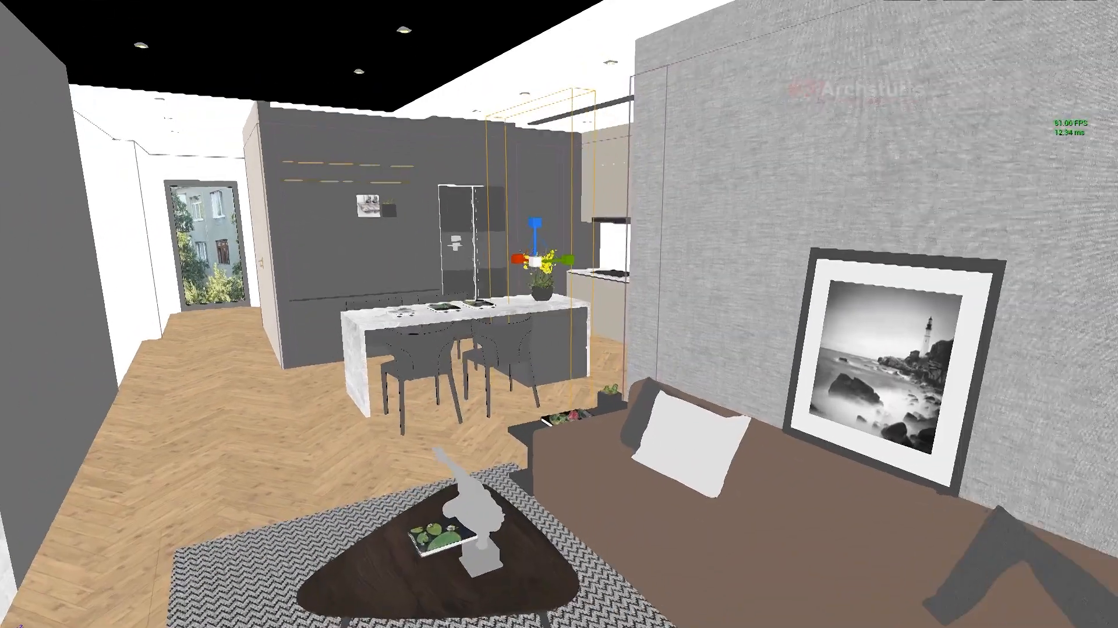
pyautogui.keyDown('alt'); pyautogui.moveTo(689, 490); pyautogui.dragTo(687, 431, button='right'); pyautogui.keyUp('alt')
pyautogui.rightClick(689, 490)
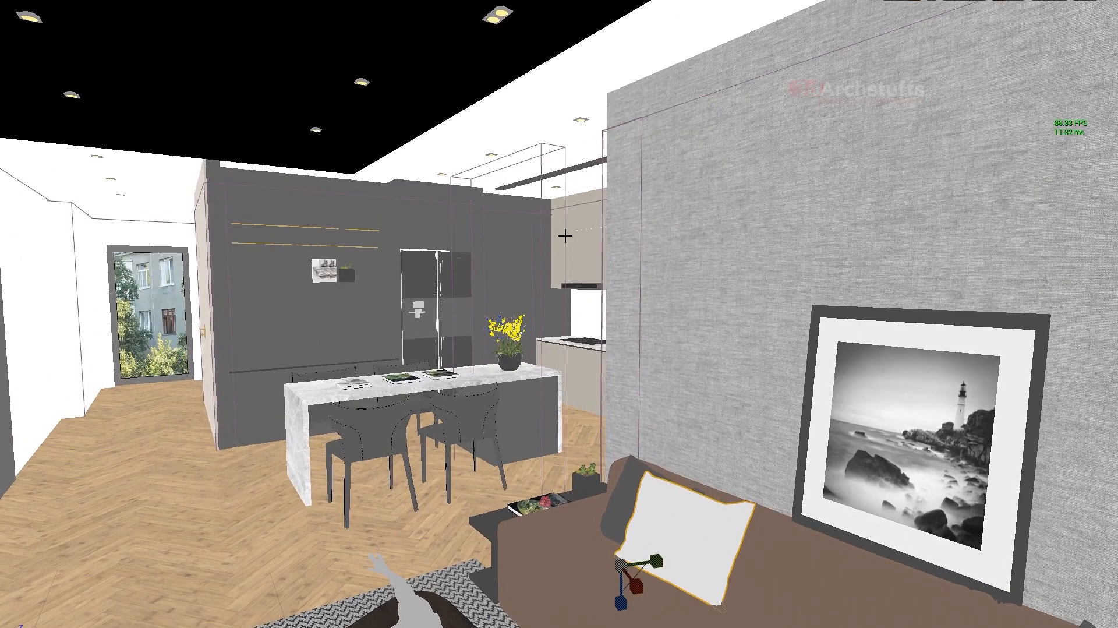
pyautogui.click(545, 233)
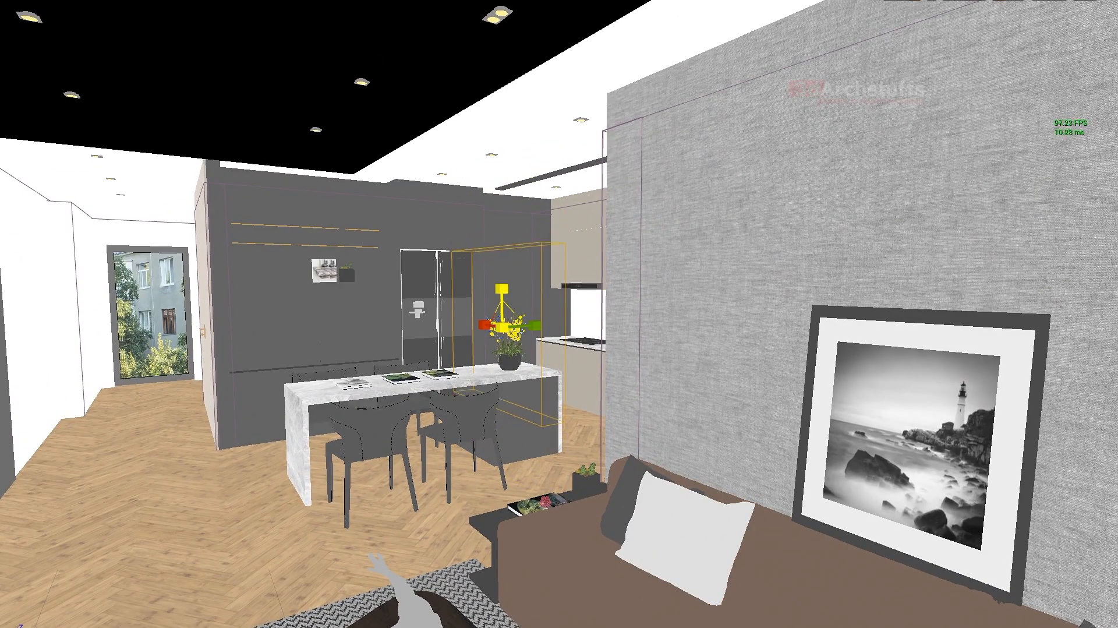
pyautogui.moveTo(504, 290); pyautogui.dragTo(502, 352)
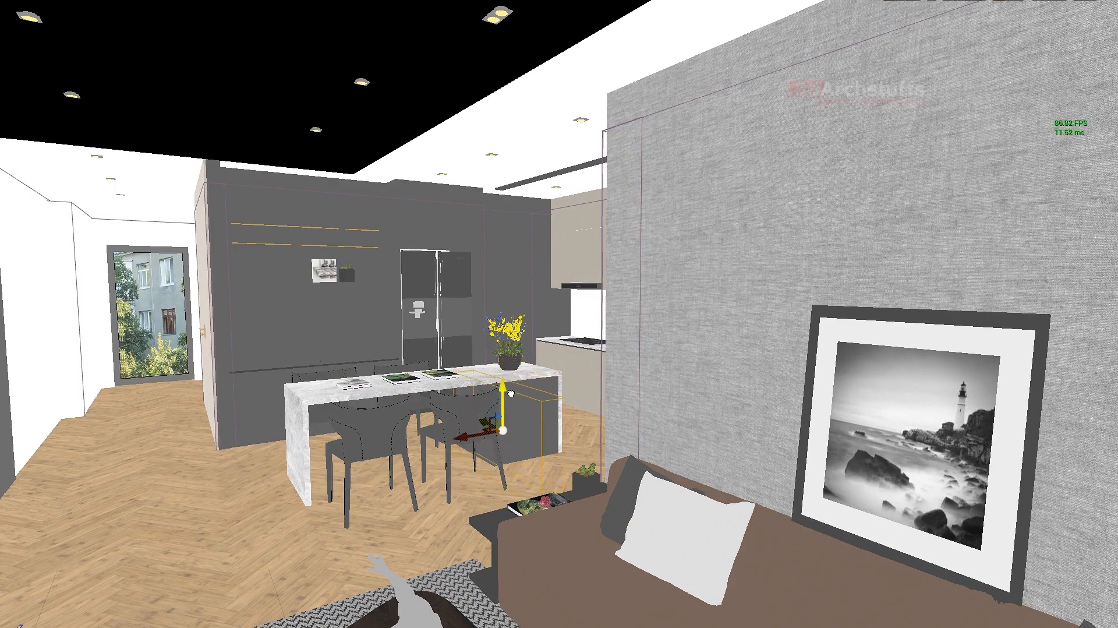
# - Rotate the table's blocking volume parallel to the tabletop and move it over the dining table in top view
pyautogui.moveTo(505, 379); pyautogui.dragTo(579, 428, button='middle')
pyautogui.hotkey('alt', 'j')
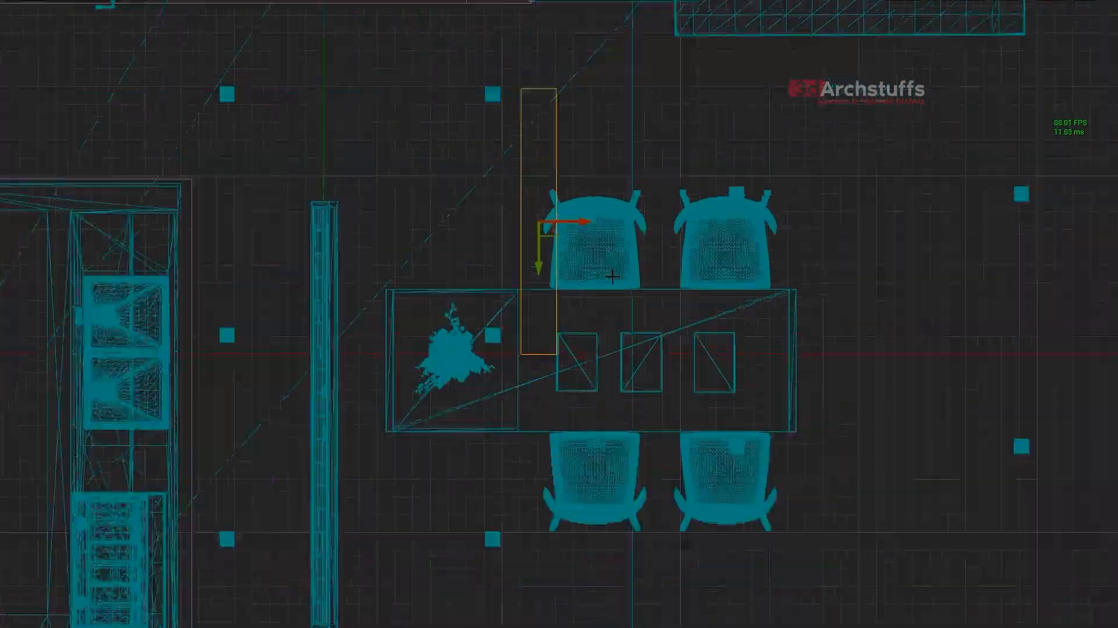
pyautogui.scroll(1, 579, 279)
pyautogui.press('e')
pyautogui.press('w')
pyautogui.moveTo(551, 227); pyautogui.dragTo(559, 408)
# - Scale and shift the blocking volume until its outline matches the dining table's footprint
pyautogui.press('r')
pyautogui.moveTo(548, 356); pyautogui.dragTo(547, 309)
pyautogui.press('w')
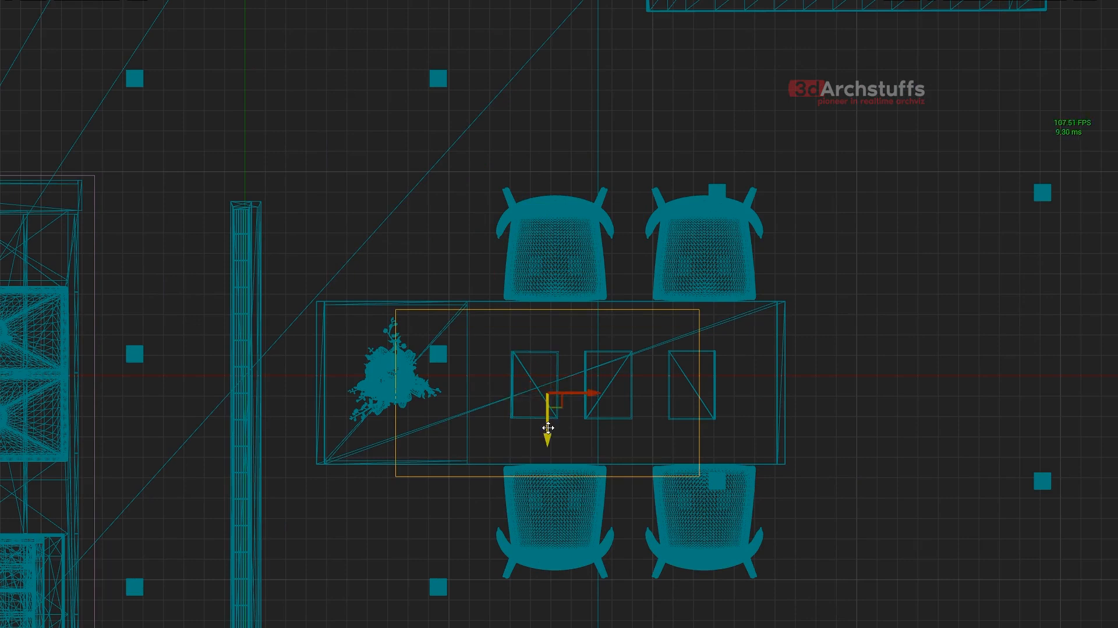
pyautogui.moveTo(548, 426); pyautogui.dragTo(547, 418)
pyautogui.press('r')
pyautogui.moveTo(509, 383); pyautogui.dragTo(476, 383)
pyautogui.press('w')
pyautogui.moveTo(588, 384); pyautogui.dragTo(652, 419)
pyautogui.hotkey('alt', 'g')
# - Open the front dining chair's static mesh and add a box simplified collision to it
pyautogui.press('f')
pyautogui.scroll(-5, 592, 385)
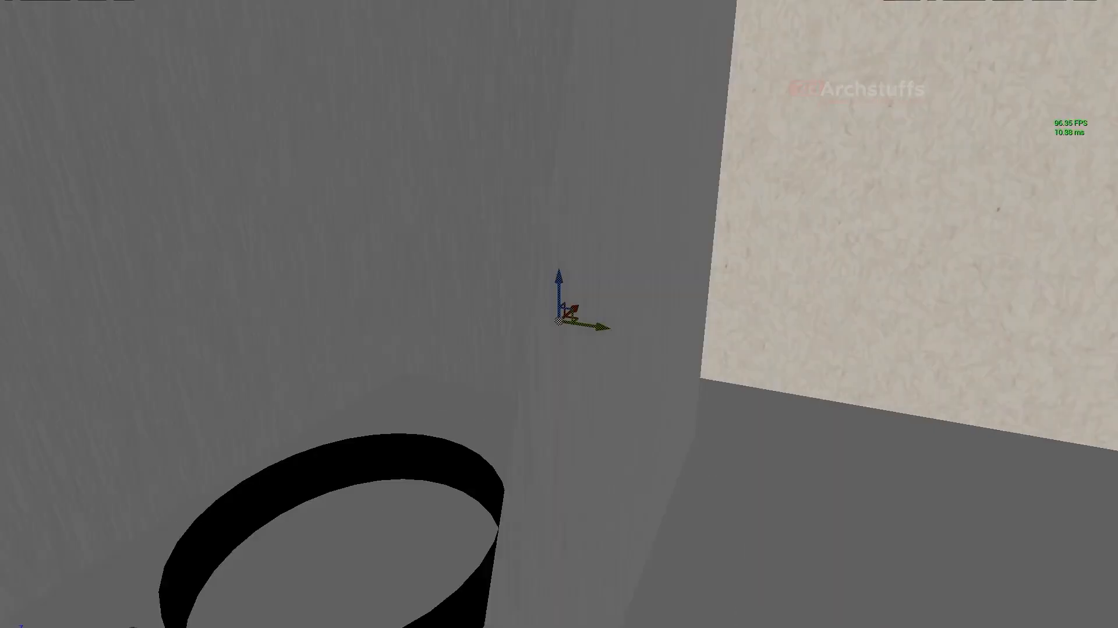
pyautogui.keyDown('alt'); pyautogui.moveTo(591, 384); pyautogui.dragTo(765, 366); pyautogui.keyUp('alt')
pyautogui.scroll(5, 559, 314)
pyautogui.click(477, 408)
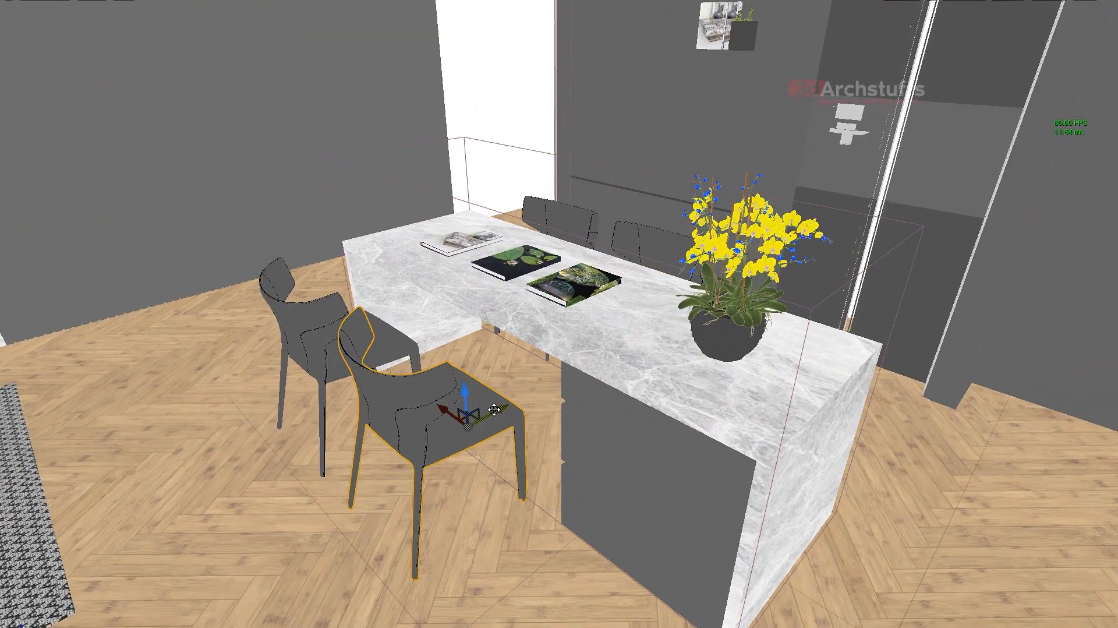
pyautogui.press('F11')
pyautogui.scroll(8, 991, 400)
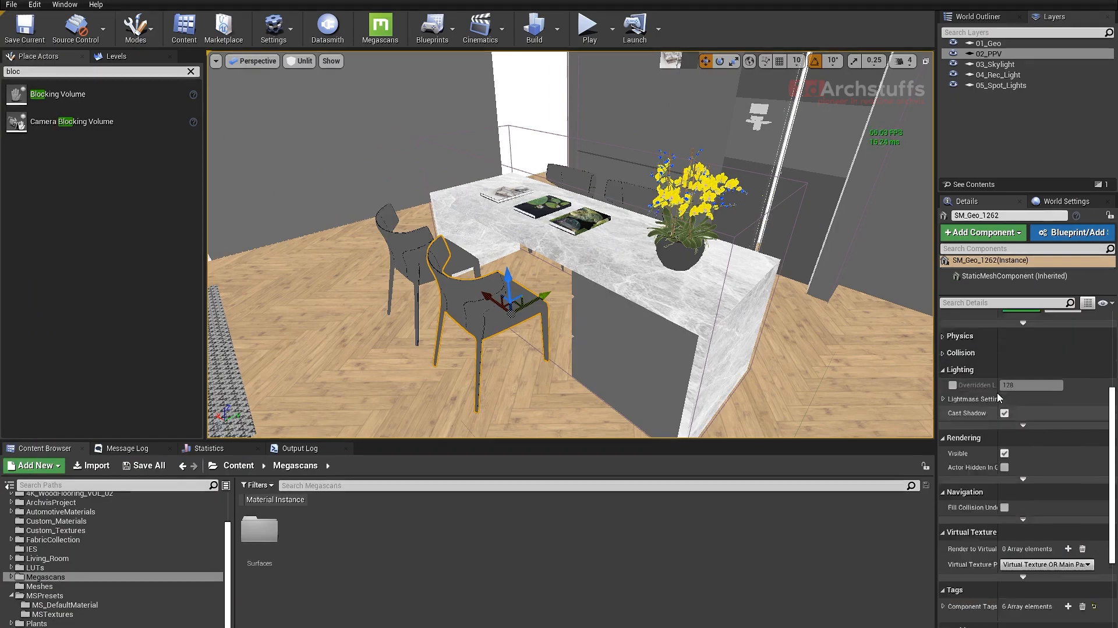
pyautogui.doubleClick(1020, 379)
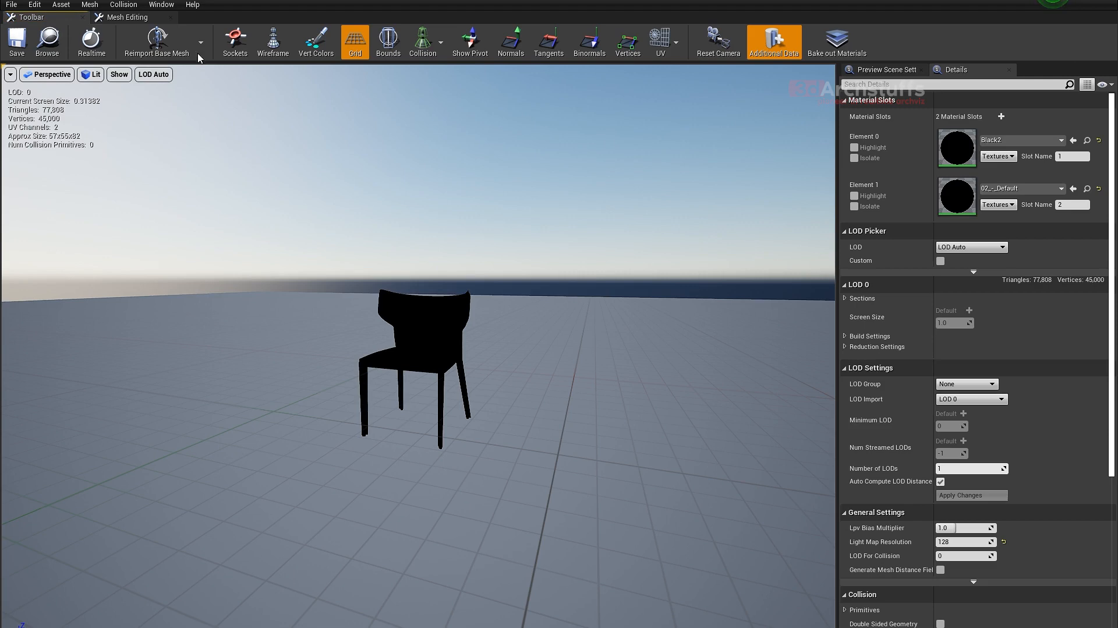
pyautogui.click(123, 4)
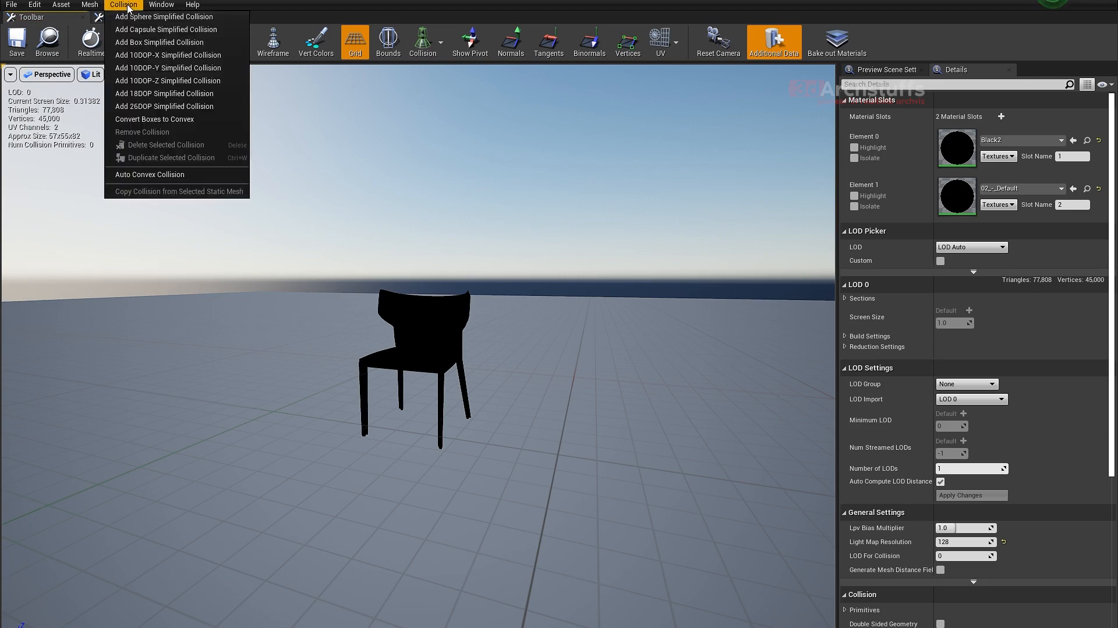
pyautogui.click(142, 42)
pyautogui.keyDown('alt'); pyautogui.moveTo(525, 285); pyautogui.dragTo(508, 315); pyautogui.keyUp('alt')
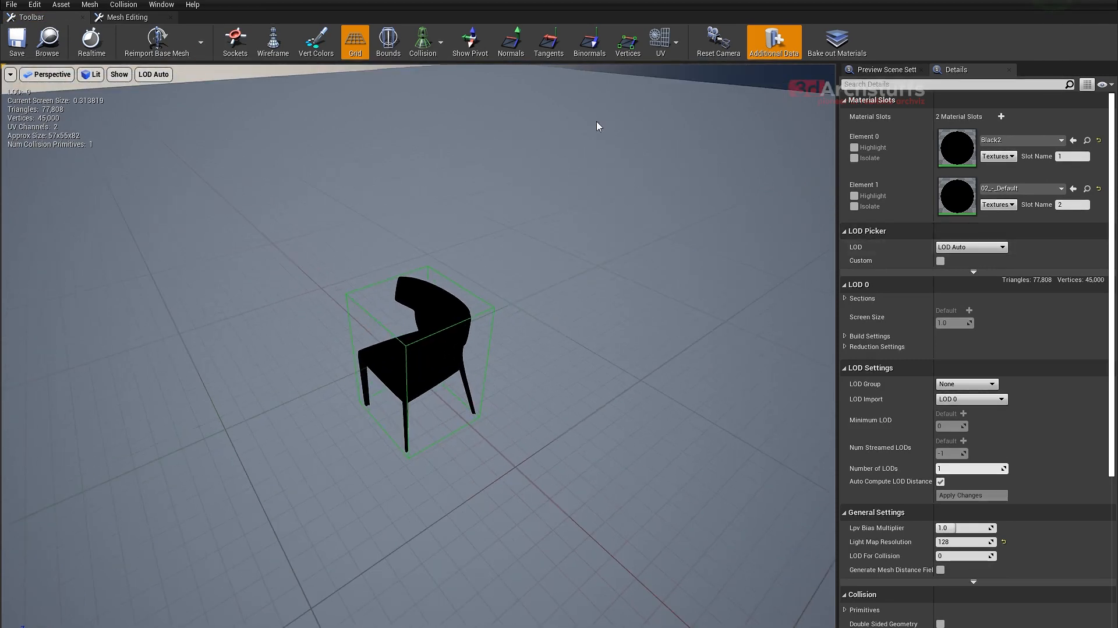
# - Remove the box collision from the chair's static mesh
pyautogui.click(124, 5)
pyautogui.click(139, 129)
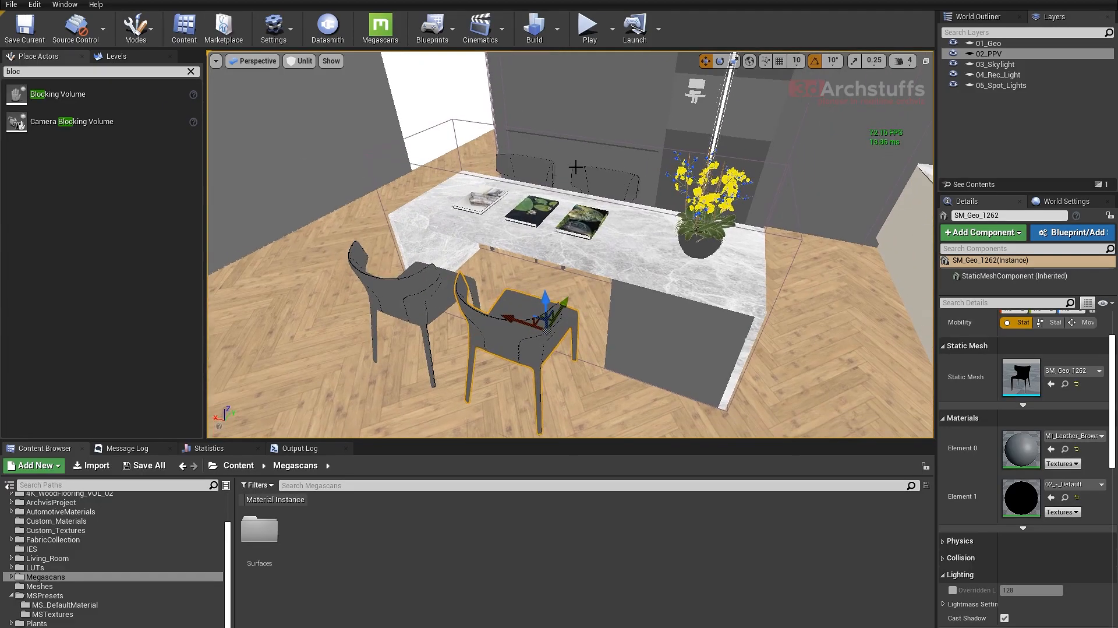
# - Duplicate the dining table's blocking volume, shrink the copy to chair size and move it over a chair
pyautogui.click(610, 148)
pyautogui.hotkey('alt', 'j')
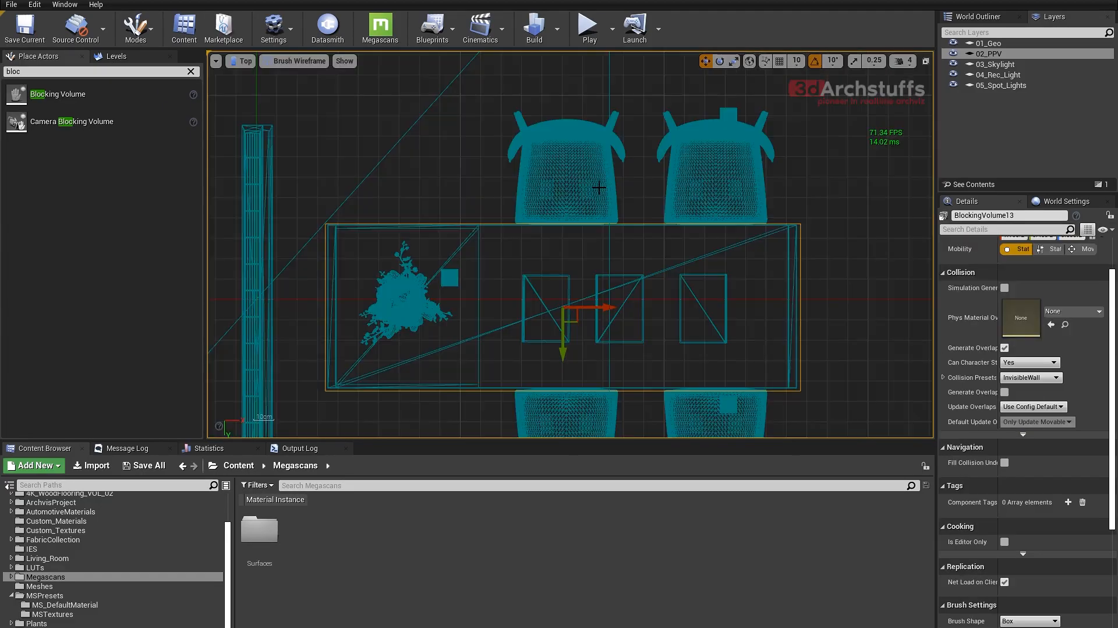
pyautogui.press('f')
pyautogui.scroll(6, 616, 239)
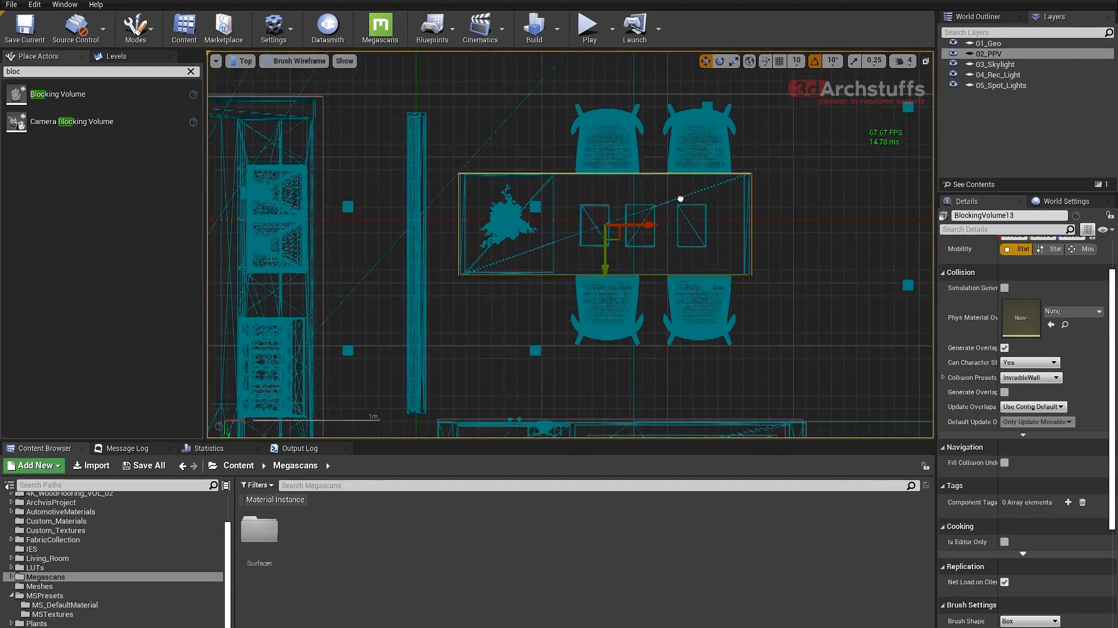
pyautogui.keyDown('alt'); pyautogui.moveTo(600, 250); pyautogui.dragTo(597, 276); pyautogui.keyUp('alt')
pyautogui.press('r')
pyautogui.press('w')
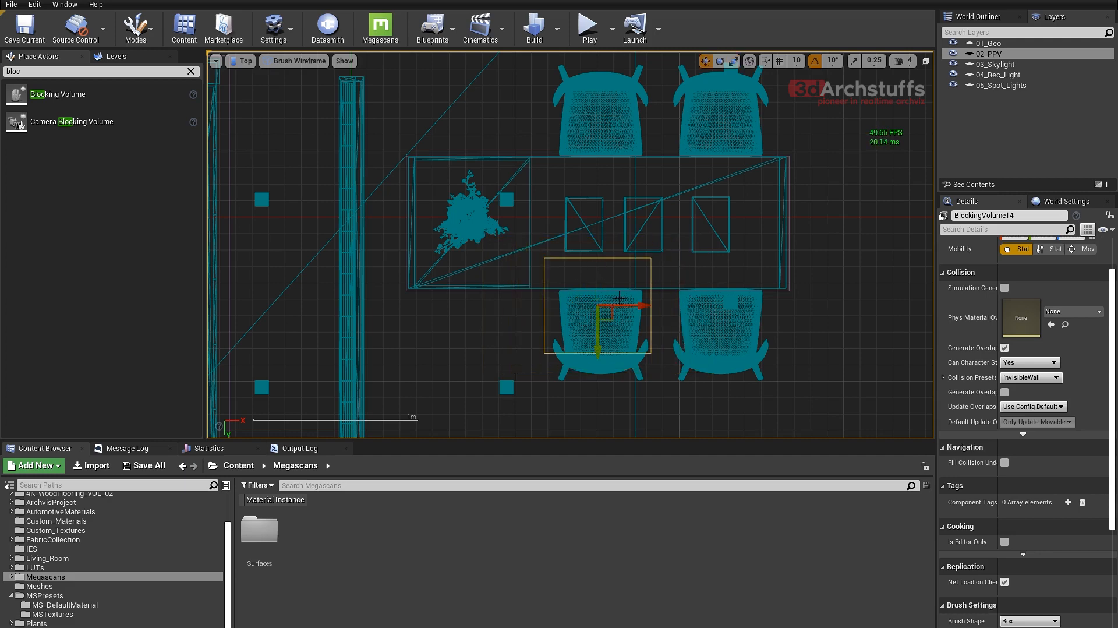
pyautogui.scroll(3, 640, 325)
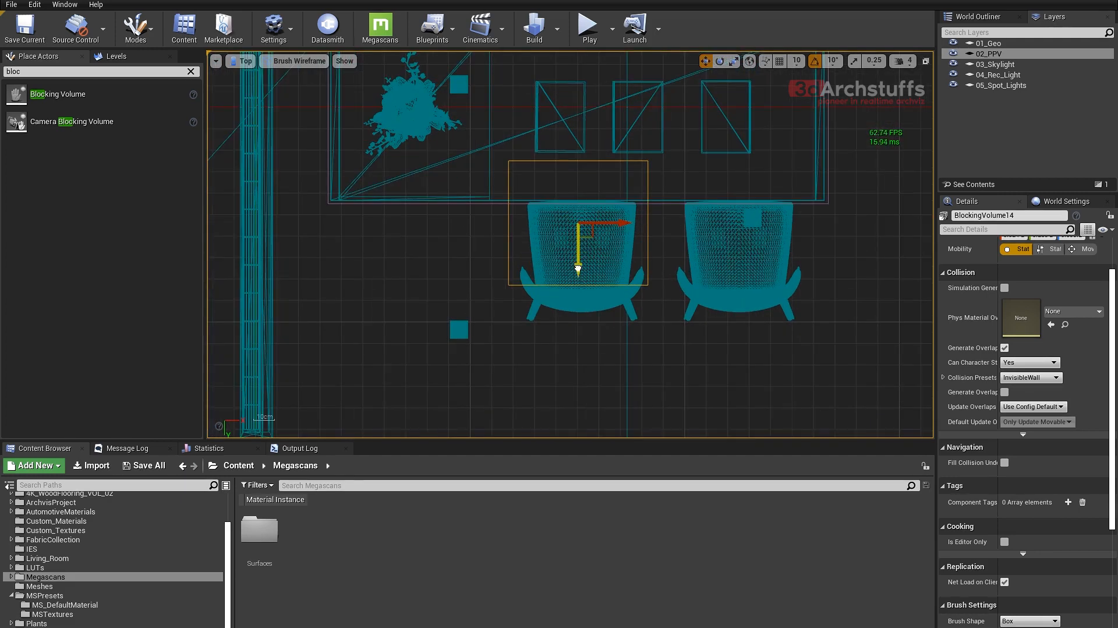
pyautogui.moveTo(578, 269); pyautogui.dragTo(578, 306)
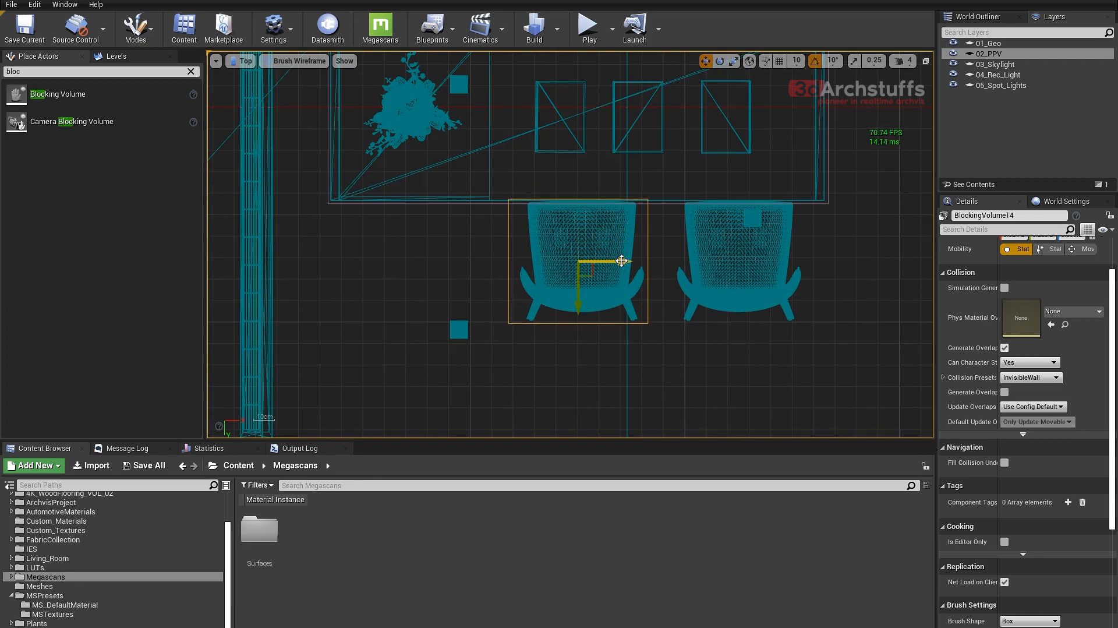
# - Centre the blocking volume on the first dining chair and duplicate it over the neighbouring chair
pyautogui.moveTo(622, 261); pyautogui.dragTo(624, 264)
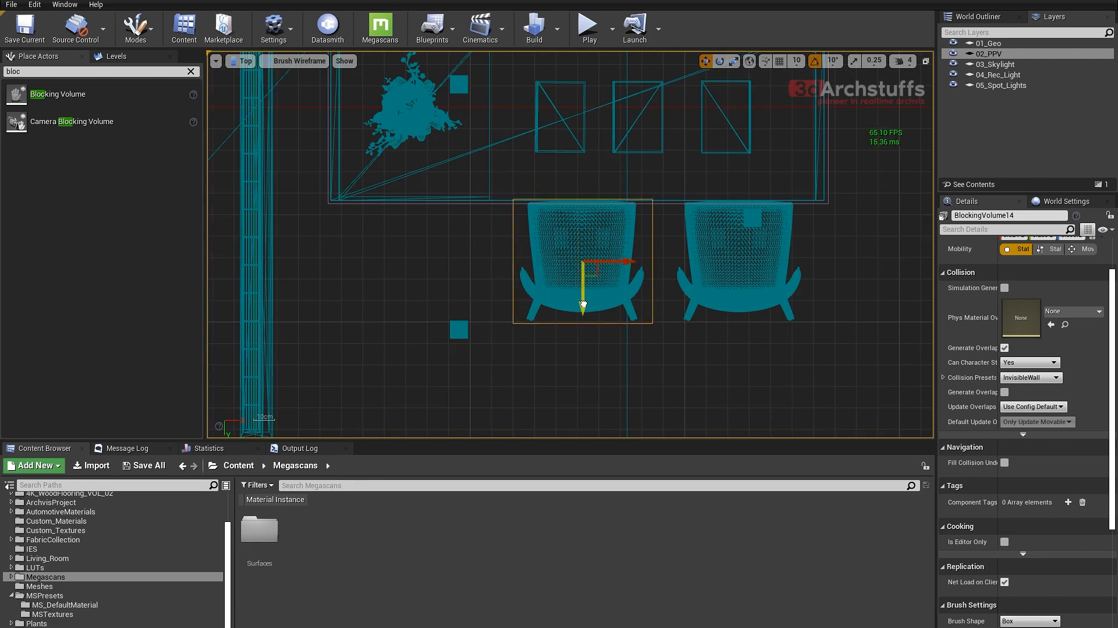
pyautogui.moveTo(583, 304); pyautogui.dragTo(586, 305)
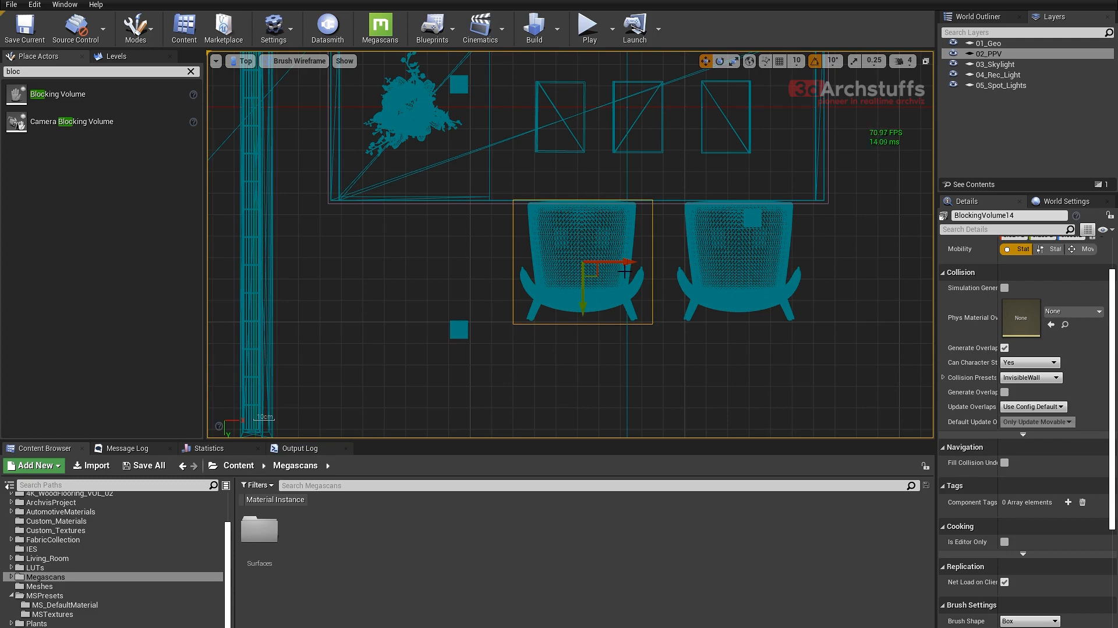
pyautogui.keyDown('alt'); pyautogui.moveTo(626, 262); pyautogui.dragTo(786, 262); pyautogui.keyUp('alt')
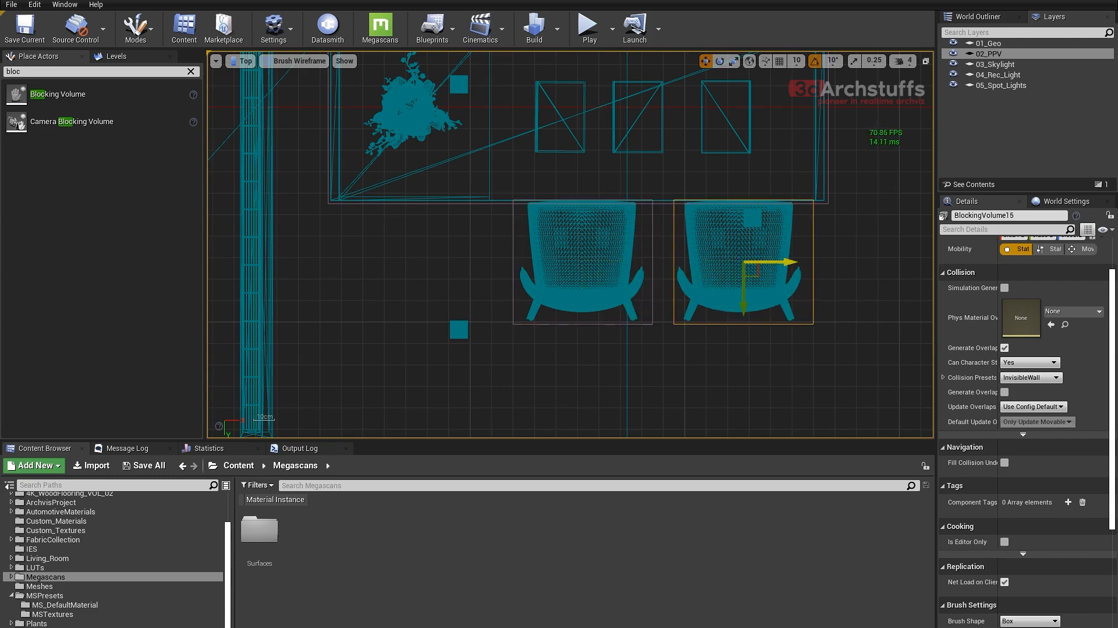
# - Duplicate both chair blocking volumes together and align the copies with the two chairs on the table's opposite side
pyautogui.moveTo(656, 210); pyautogui.dragTo(619, 342, button='right')
pyautogui.keyDown('ctrl'); pyautogui.click(653, 279); pyautogui.keyUp('ctrl')
pyautogui.moveTo(556, 433); pyautogui.dragTo(557, 149)
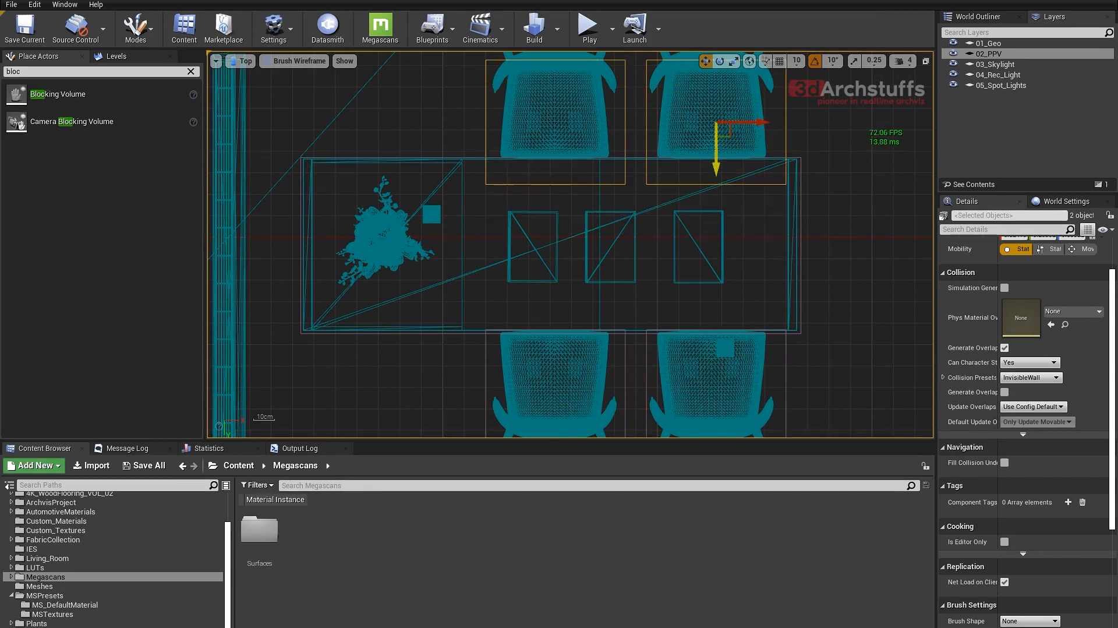
pyautogui.moveTo(679, 213); pyautogui.dragTo(667, 338, button='right')
pyautogui.moveTo(703, 277); pyautogui.dragTo(697, 263)
pyautogui.scroll(-6, 658, 290)
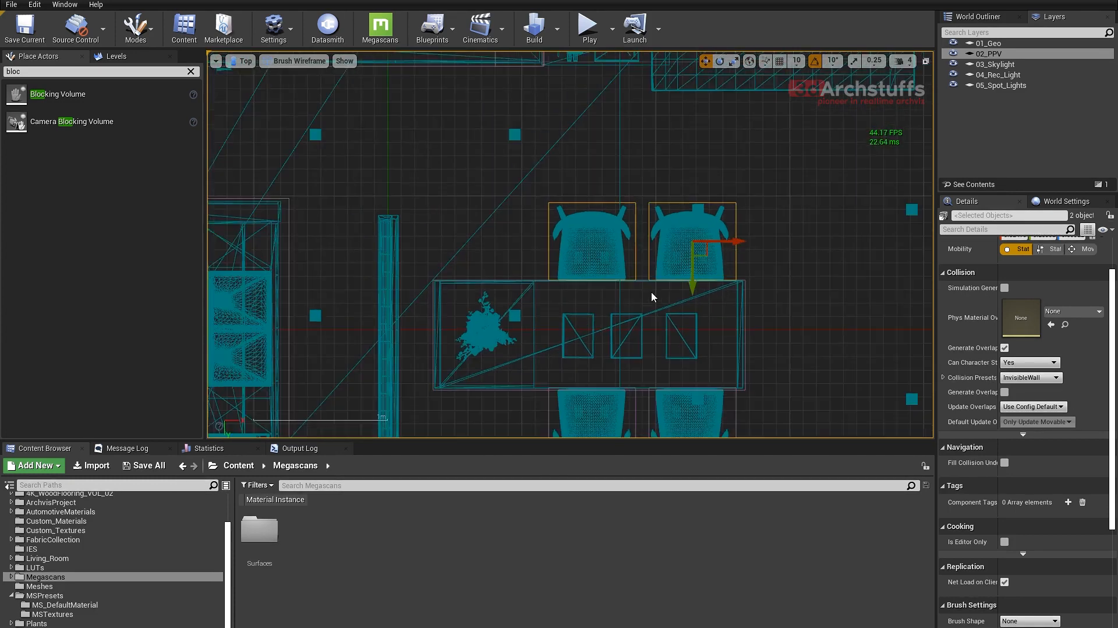
# - Duplicate one of the chair blocking volumes and move the copy onto the long section of the sofa
pyautogui.moveTo(577, 312); pyautogui.dragTo(470, 385, button='right')
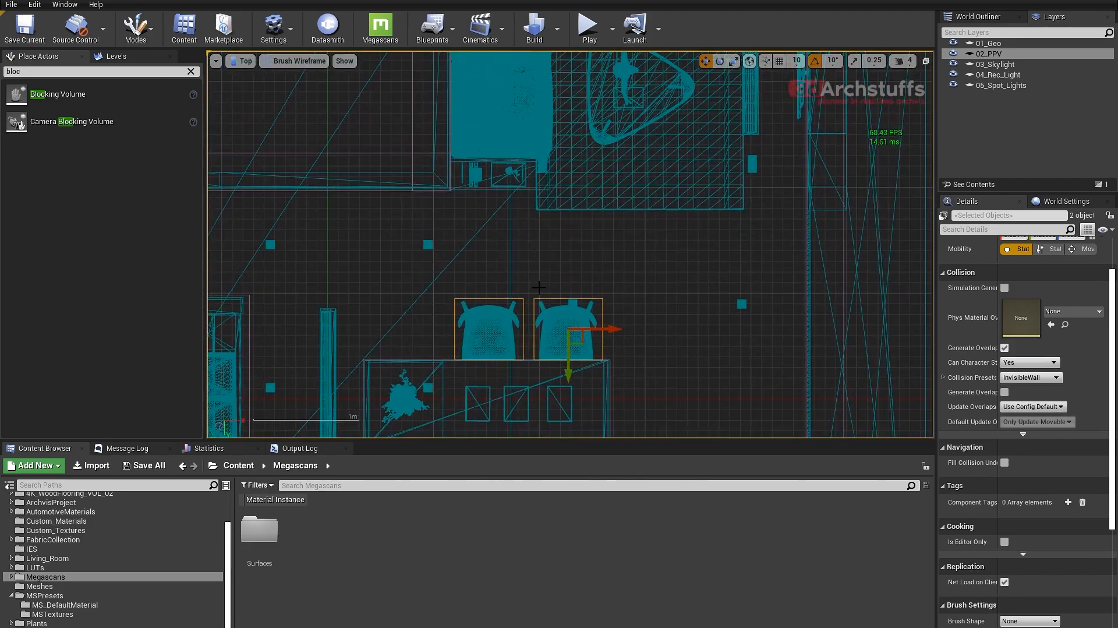
pyautogui.moveTo(543, 317); pyautogui.dragTo(571, 367, button='right')
pyautogui.click(551, 352)
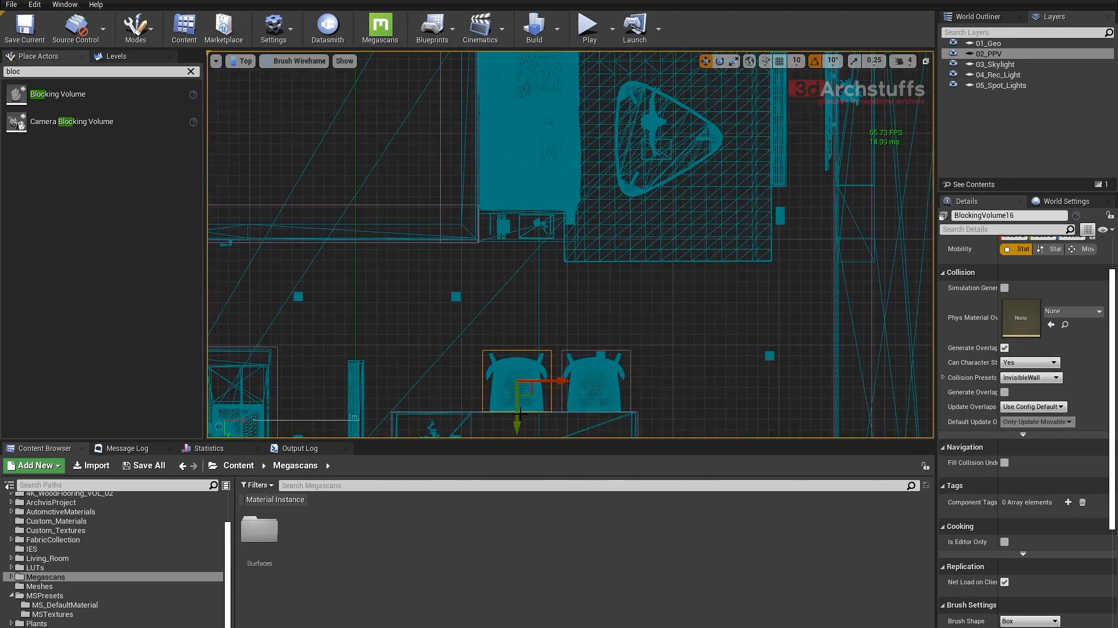
pyautogui.keyDown('alt'); pyautogui.moveTo(518, 414); pyautogui.dragTo(518, 140); pyautogui.keyUp('alt')
pyautogui.moveTo(571, 357); pyautogui.dragTo(586, 480, button='right')
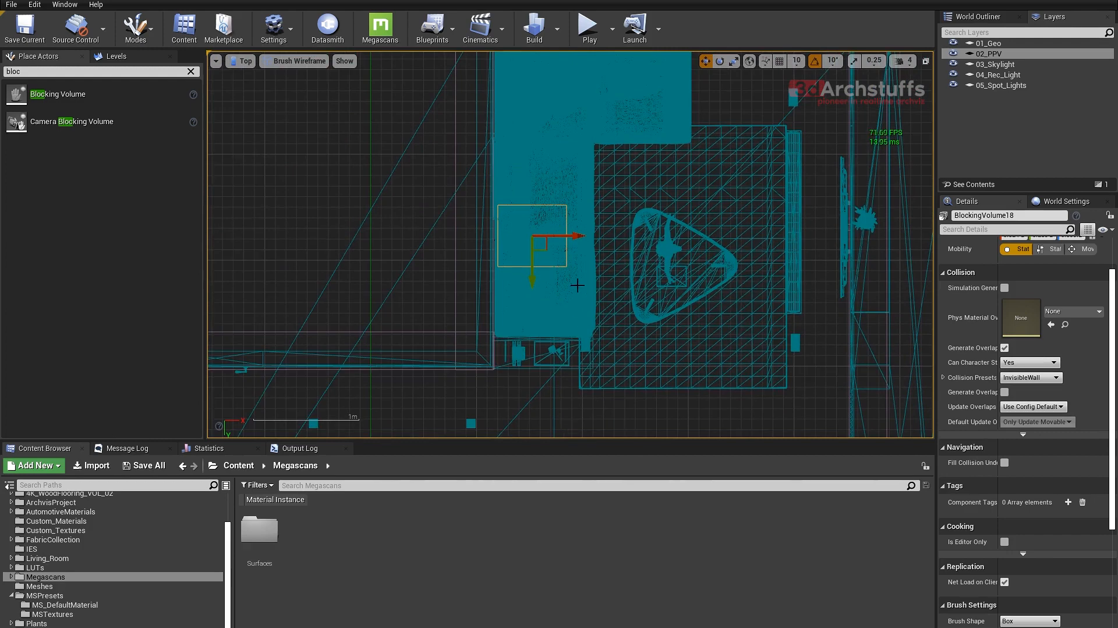
pyautogui.moveTo(577, 286); pyautogui.dragTo(583, 348, button='right')
pyautogui.moveTo(539, 340); pyautogui.dragTo(539, 296)
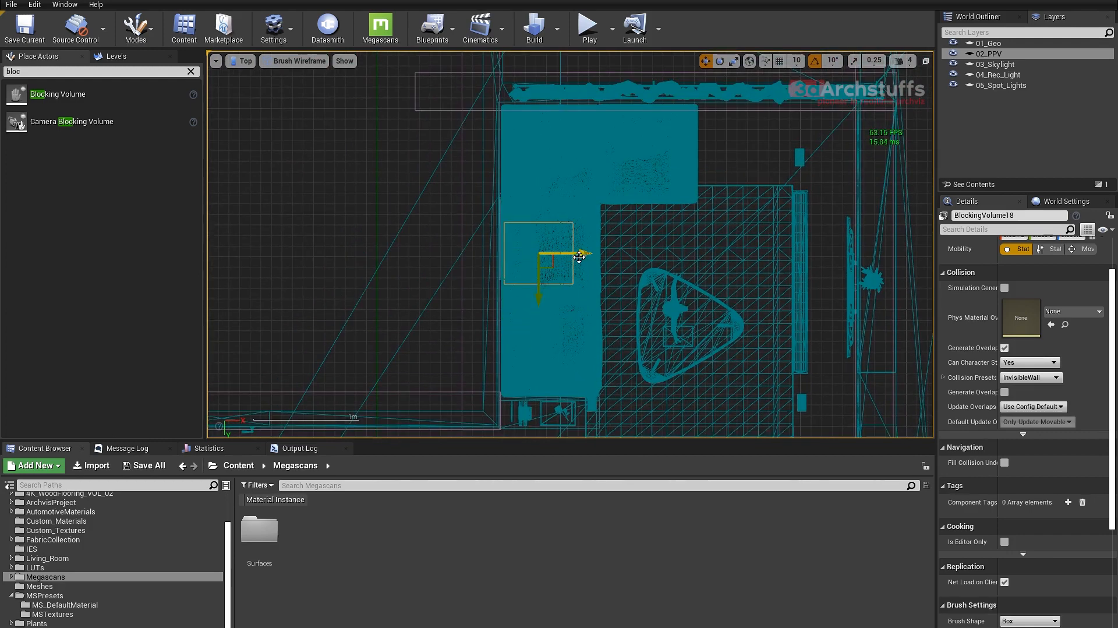
pyautogui.moveTo(579, 257); pyautogui.dragTo(595, 256)
# - Scale and shift the copied volume to cover the sofa's long section and the adjoining side table
pyautogui.press('r')
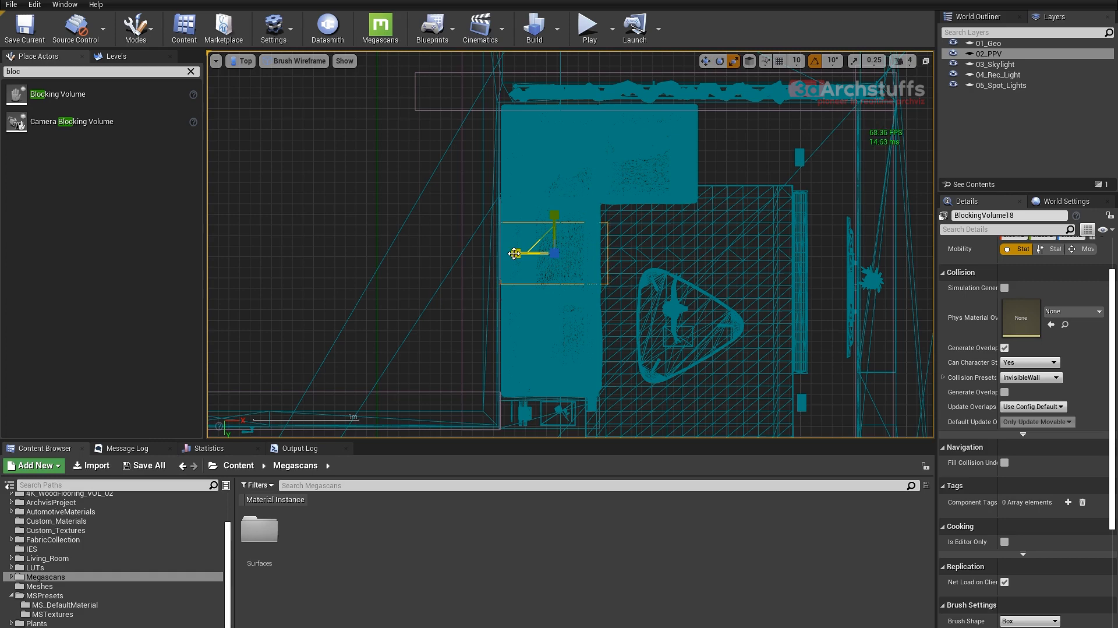
pyautogui.press('w')
pyautogui.moveTo(593, 253); pyautogui.dragTo(589, 254)
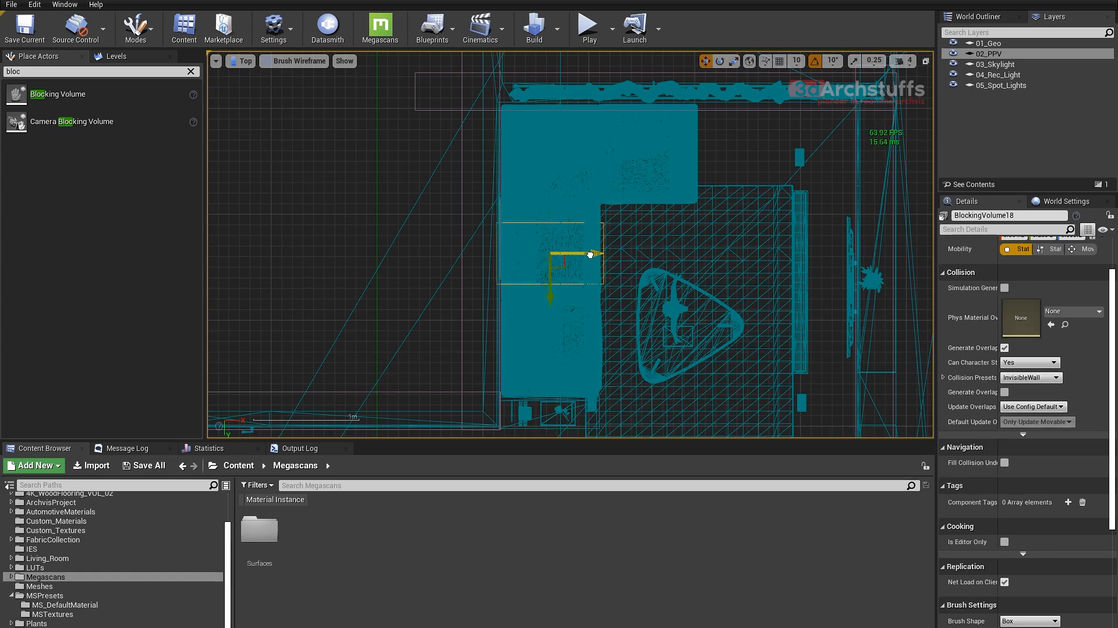
pyautogui.press('r')
pyautogui.moveTo(551, 220); pyautogui.dragTo(550, 103)
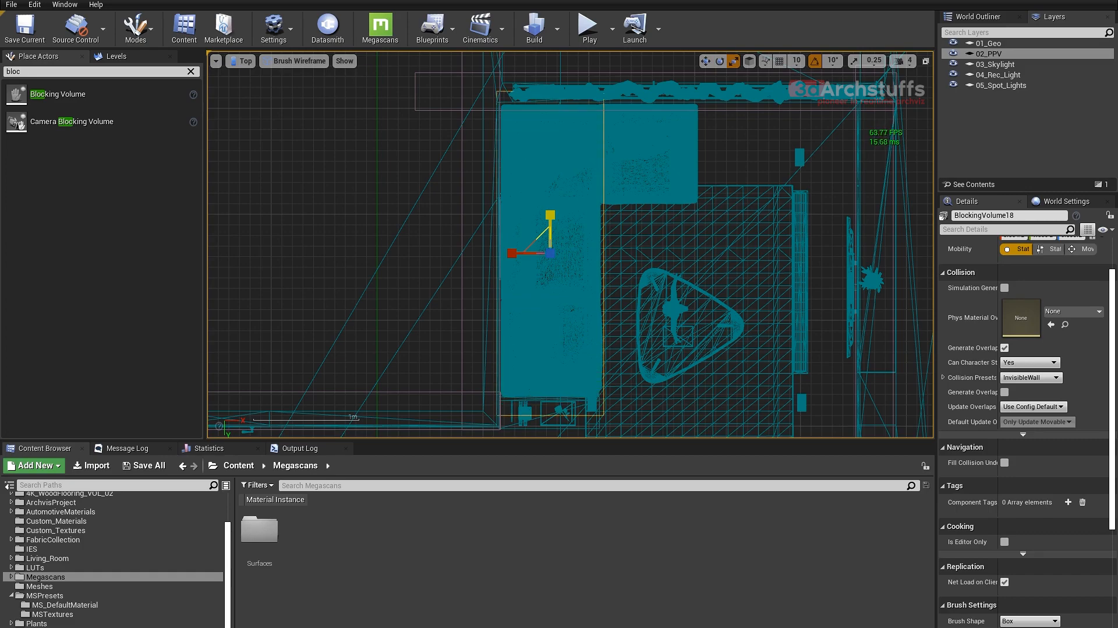
pyautogui.press('w')
pyautogui.moveTo(567, 283); pyautogui.dragTo(557, 218, button='right')
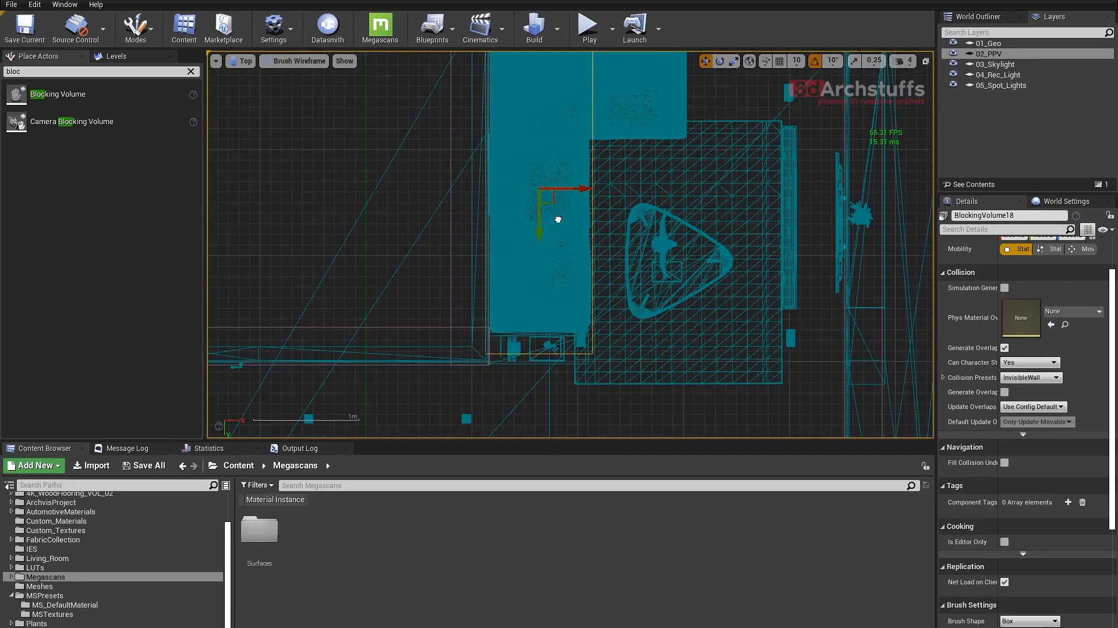
pyautogui.moveTo(539, 234); pyautogui.dragTo(539, 247)
# - Duplicate the long sofa volume, rotate the copy 90° and fit it over the sofa's short section
pyautogui.moveTo(576, 241); pyautogui.dragTo(542, 335, button='right')
pyautogui.keyDown('alt'); pyautogui.moveTo(549, 295); pyautogui.dragTo(694, 295); pyautogui.keyUp('alt')
pyautogui.press('e')
pyautogui.moveTo(696, 337); pyautogui.dragTo(661, 362)
pyautogui.press('w')
pyautogui.moveTo(651, 329); pyautogui.dragTo(651, 215)
pyautogui.press('r')
pyautogui.moveTo(688, 181); pyautogui.dragTo(659, 181)
# - Duplicate the blocking volume of the sofa's short section and move the copy toward the coffee table
pyautogui.hotkey('alt', 'g')
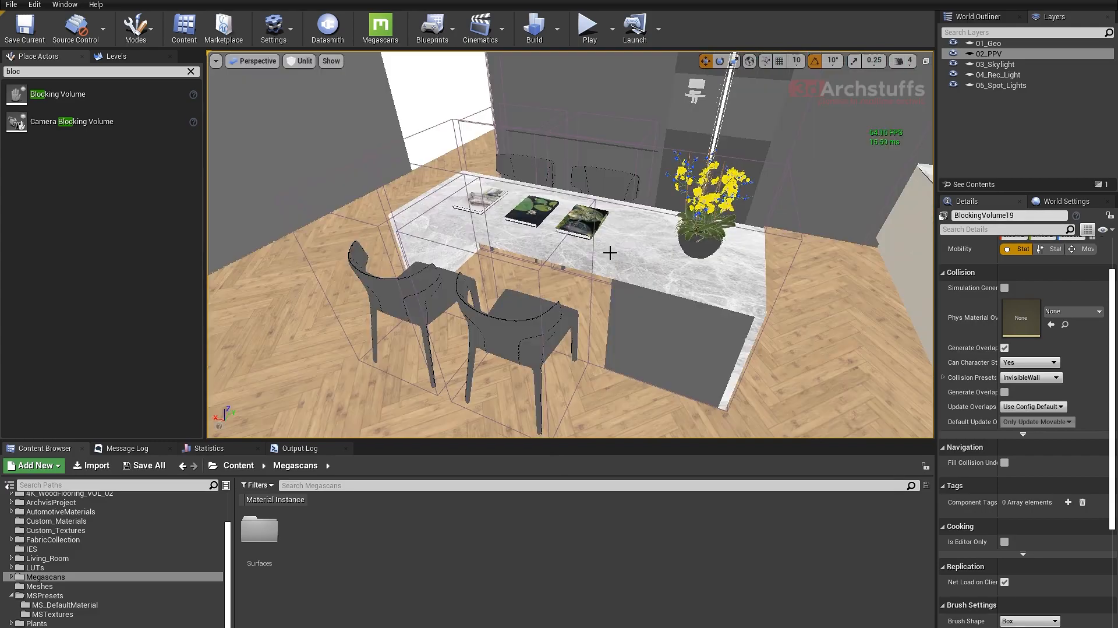
pyautogui.moveTo(594, 319); pyautogui.dragTo(611, 300, button='right')
pyautogui.scroll(-8, 582, 321)
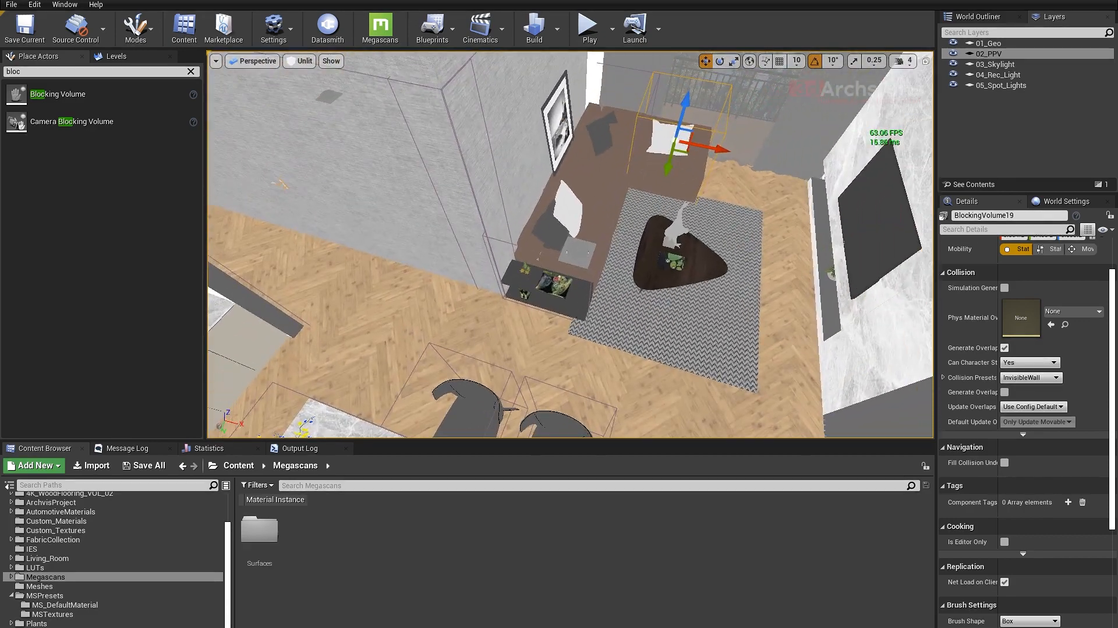
pyautogui.click(699, 282)
pyautogui.click(720, 132)
pyautogui.hotkey('alt', 'j')
pyautogui.moveTo(716, 181)
pyautogui.mouseDown(button='right')
pyautogui.moveTo(662, 70)
pyautogui.moveTo(670, 193)
pyautogui.mouseUp(button='right')
pyautogui.moveTo(568, 324); pyautogui.dragTo(550, 181, button='right')
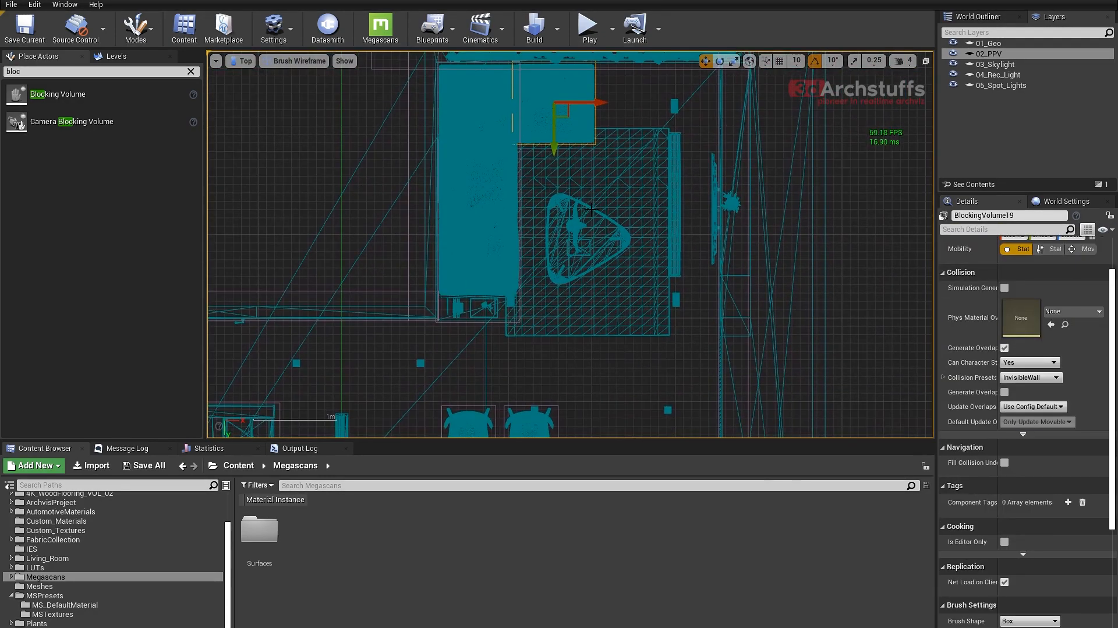
pyautogui.keyDown('alt'); pyautogui.moveTo(553, 143); pyautogui.dragTo(553, 268); pyautogui.keyUp('alt')
pyautogui.scroll(3, 555, 146)
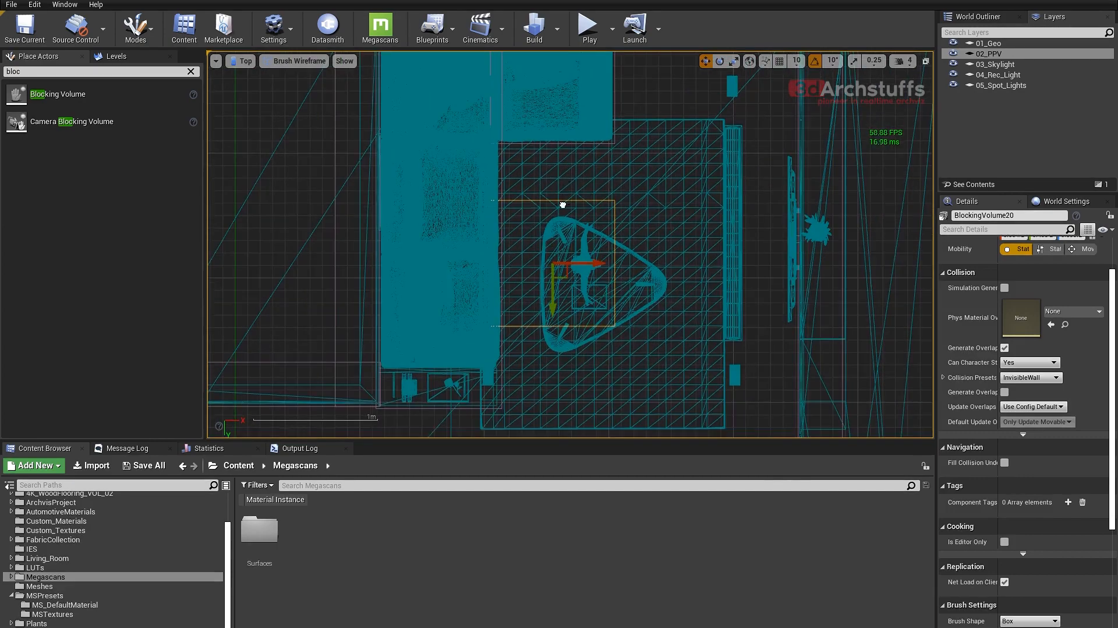
pyautogui.moveTo(561, 205); pyautogui.dragTo(511, 100, button='right')
# - Move and scale the copied blocking volume to fit the coffee table
pyautogui.moveTo(515, 165); pyautogui.dragTo(559, 176)
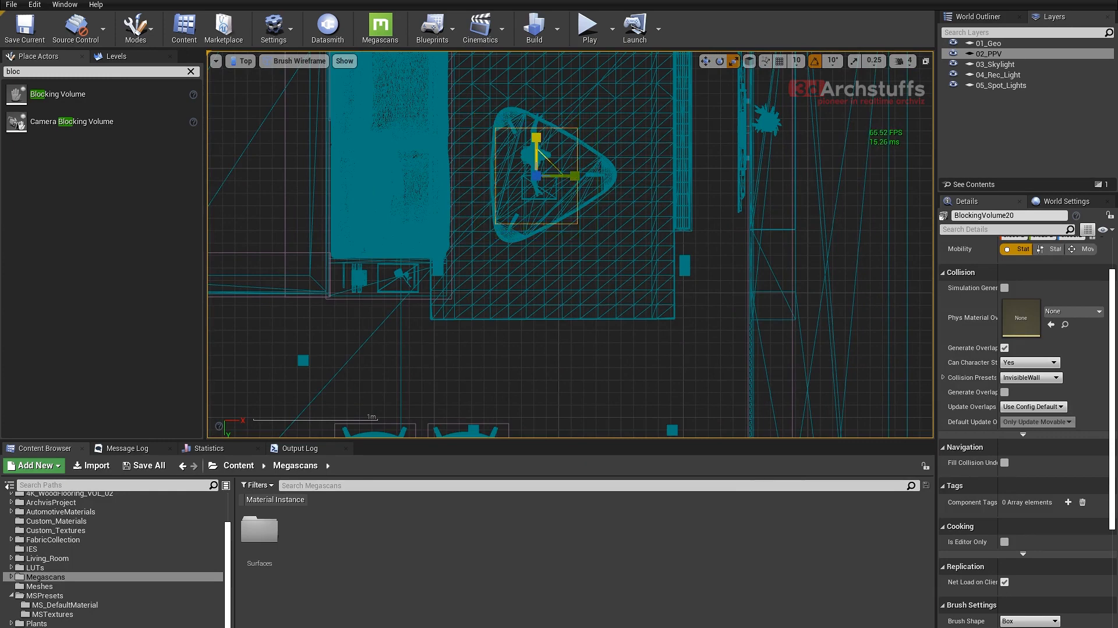
pyautogui.moveTo(550, 187); pyautogui.dragTo(577, 173)
pyautogui.press('w')
pyautogui.scroll(-8, 569, 190)
pyautogui.moveTo(619, 155); pyautogui.dragTo(547, 136, button='right')
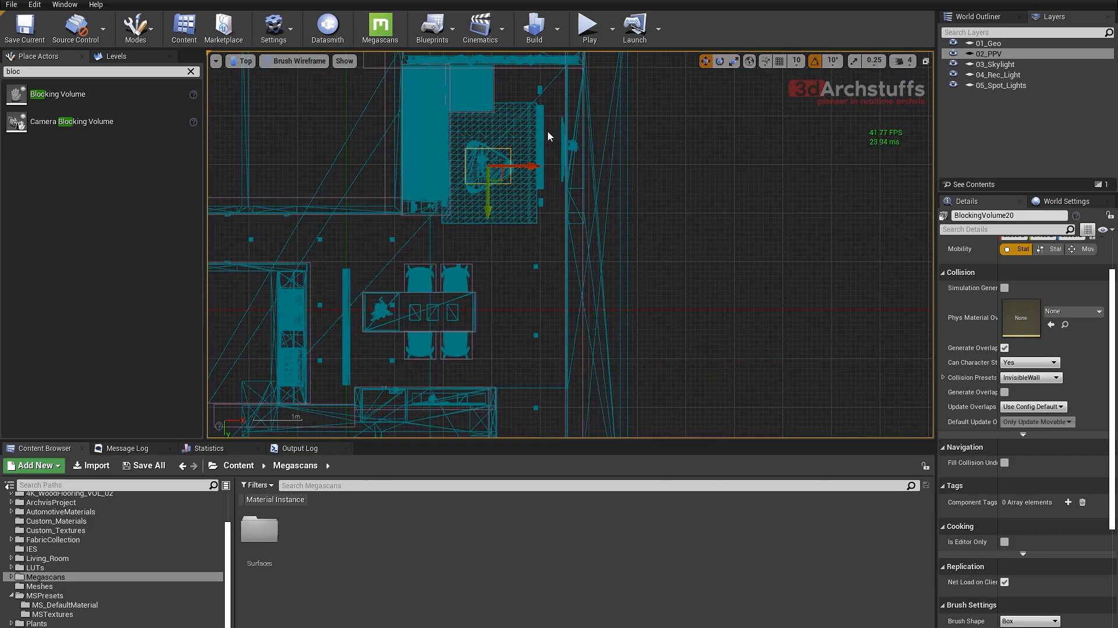
# - Play the level from the bookmarked living room camera, test moving through the apartment, and stop the simulation
pyautogui.hotkey('alt', 'g')
pyautogui.moveTo(579, 214); pyautogui.dragTo(558, 195, button='right')
pyautogui.press('1')
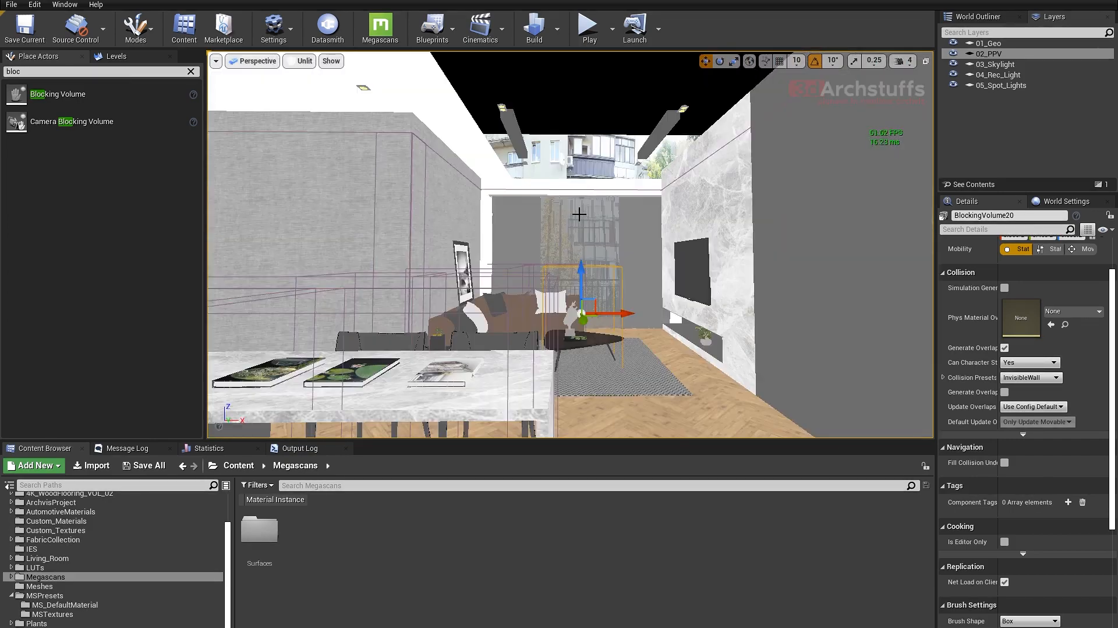
pyautogui.click(588, 33)
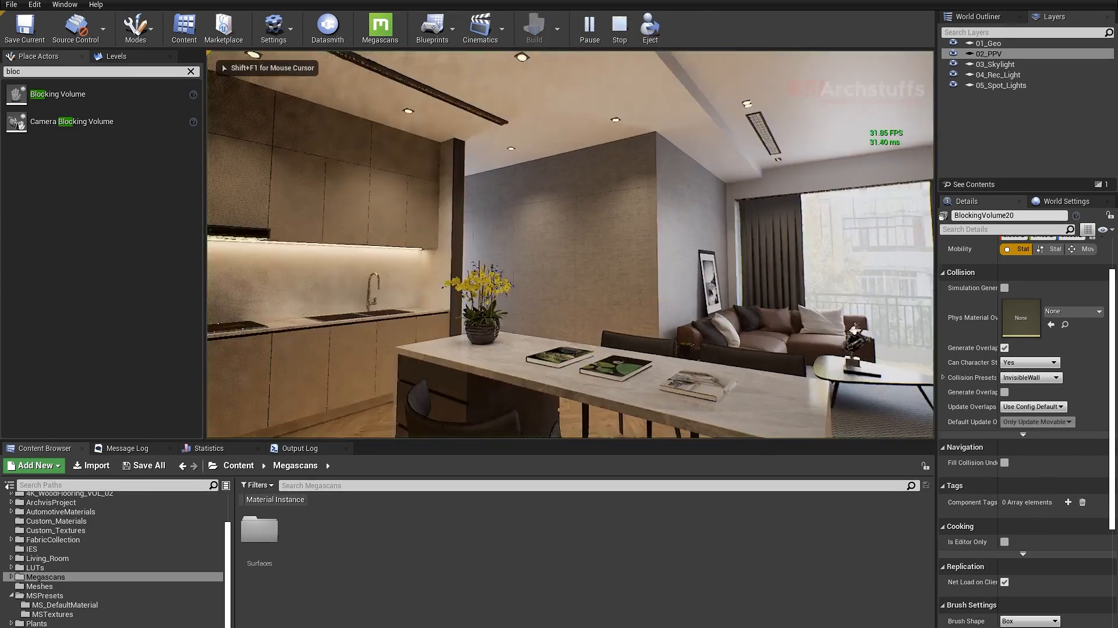
pyautogui.press('w')
pyautogui.press('space')
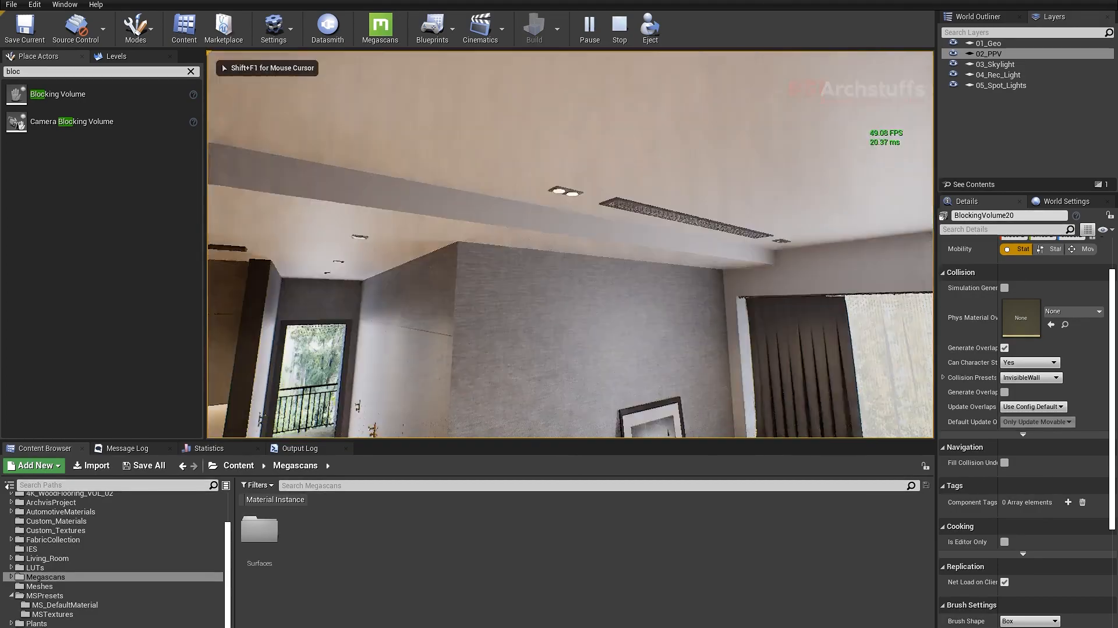
pyautogui.press('space')
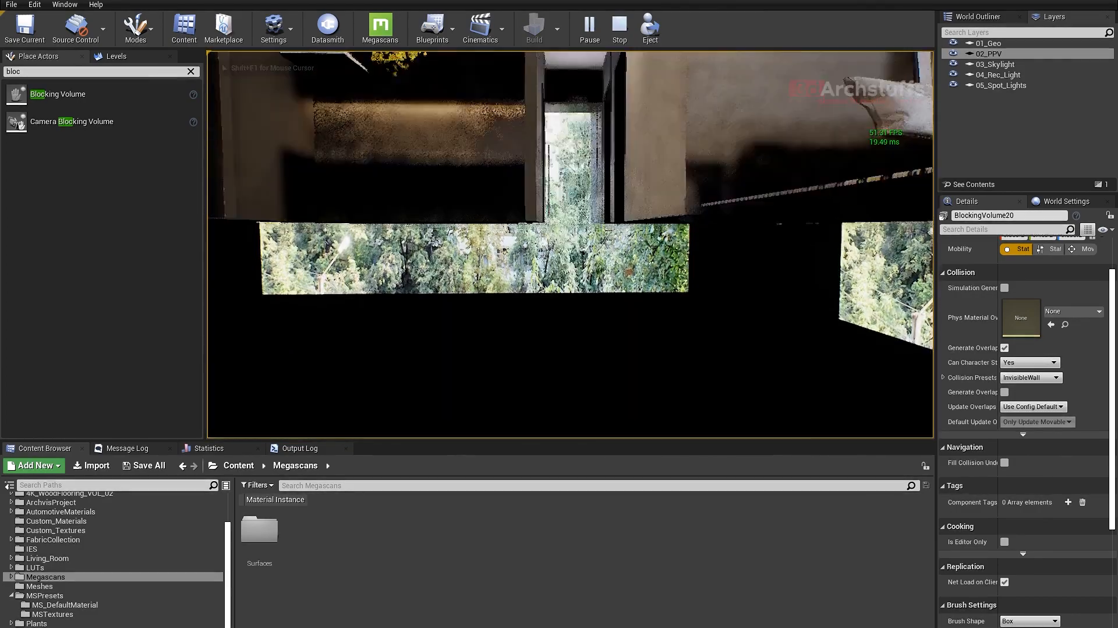
pyautogui.press('Escape')
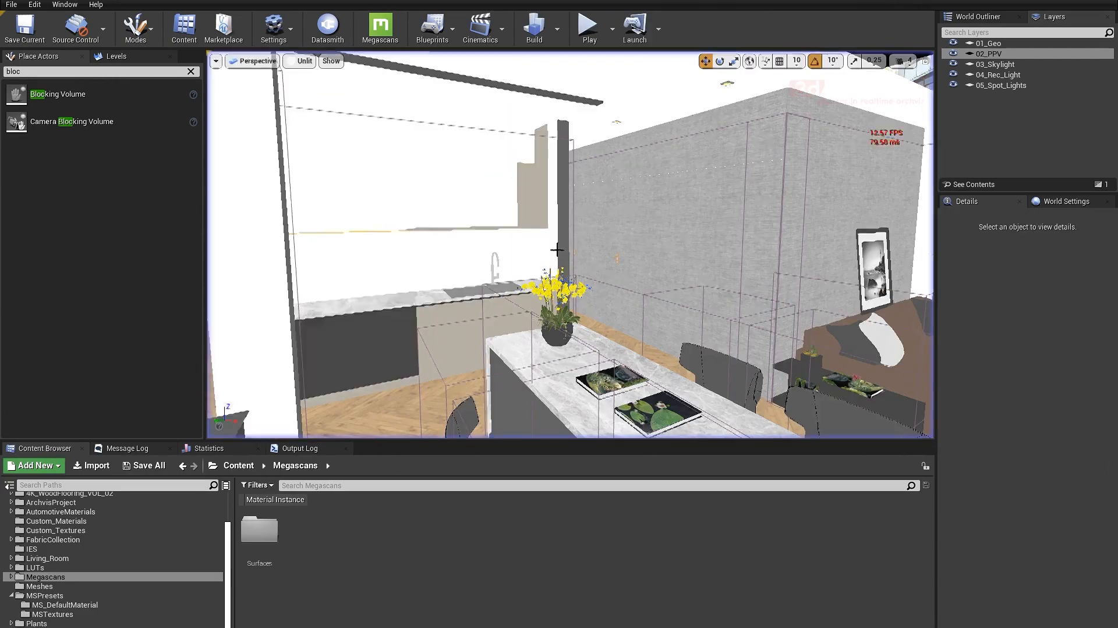
# - Show the scene with Lit shading in game view without editor icons, and save the level
pyautogui.moveTo(584, 261); pyautogui.dragTo(687, 236, button='right')
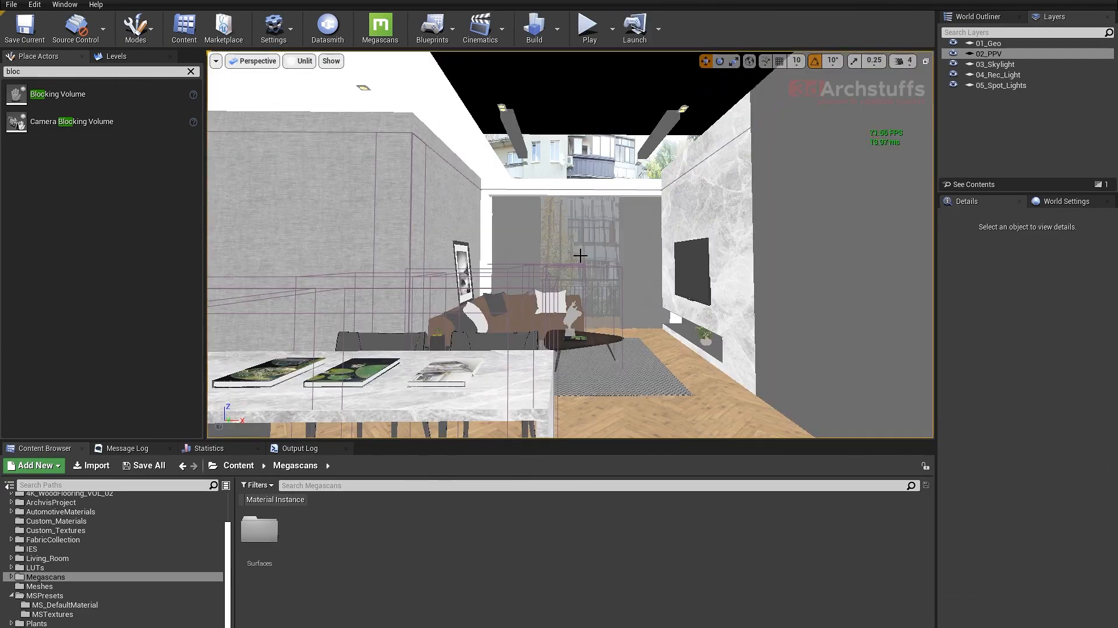
pyautogui.press('g')
pyautogui.hotkey('alt', '4')
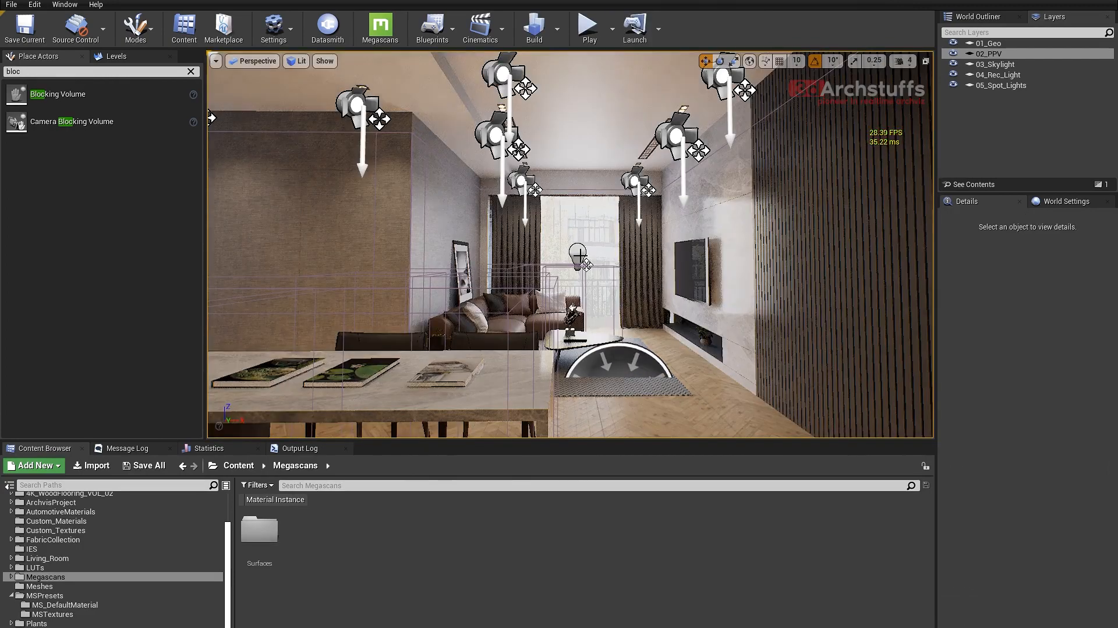
pyautogui.press('g')
pyautogui.moveTo(609, 249); pyautogui.dragTo(507, 253, button='right')
pyautogui.hotkey('ctrl', 's')
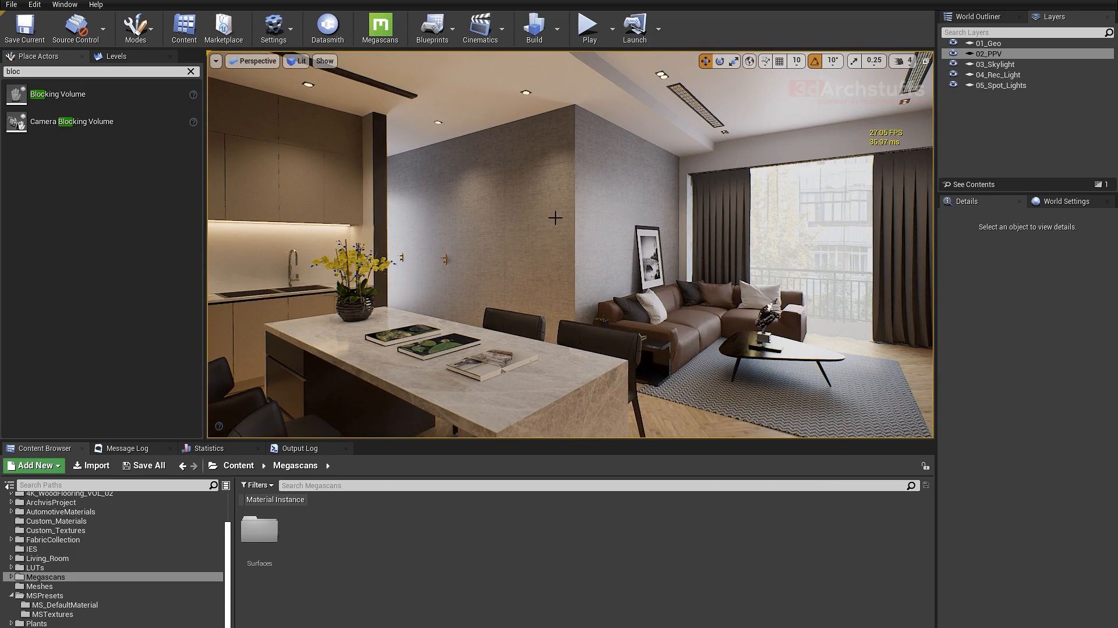
pyautogui.moveTo(635, 202)
pyautogui.mouseDown(button='right')
pyautogui.moveTo(598, 213)
pyautogui.moveTo(643, 203)
pyautogui.mouseUp(button='right')
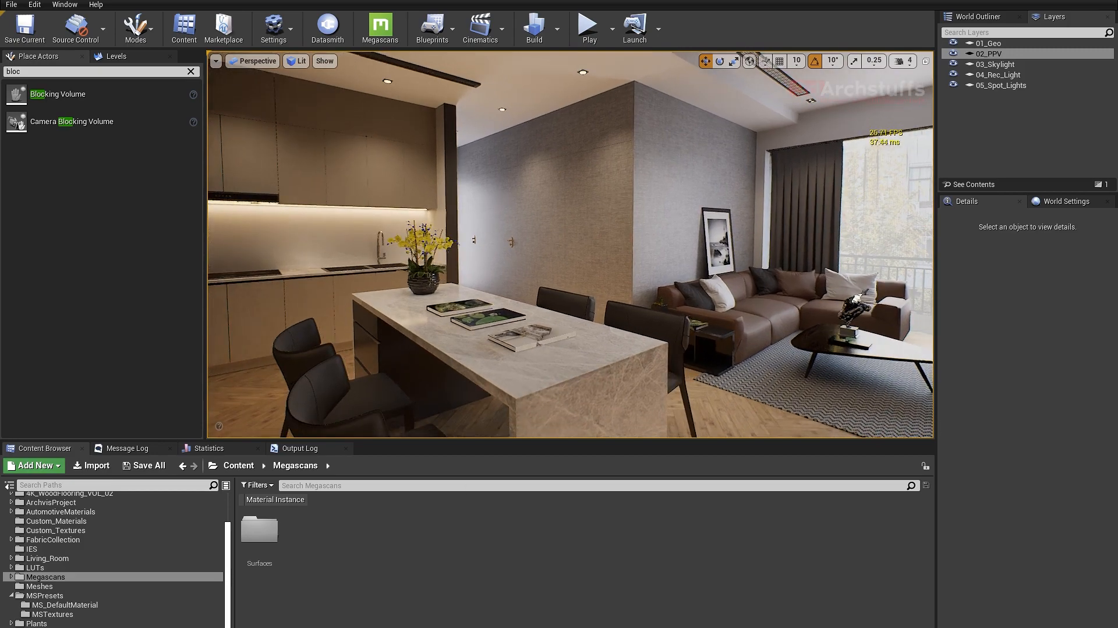
pyautogui.moveTo(554, 326); pyautogui.dragTo(568, 314, button='right')
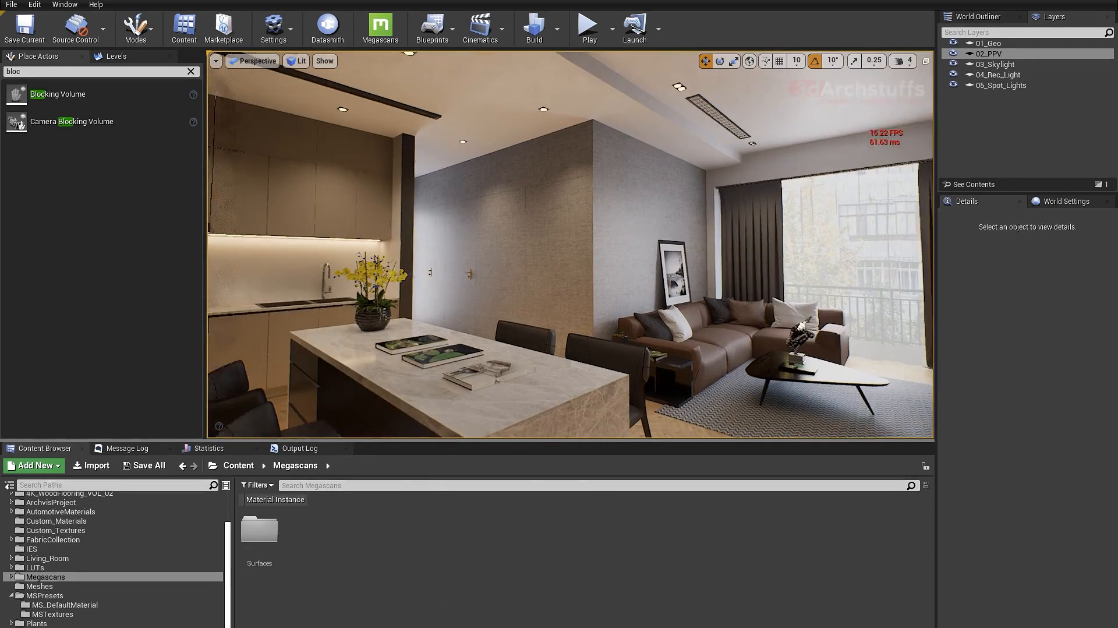
pyautogui.moveTo(519, 361); pyautogui.dragTo(536, 360, button='right')
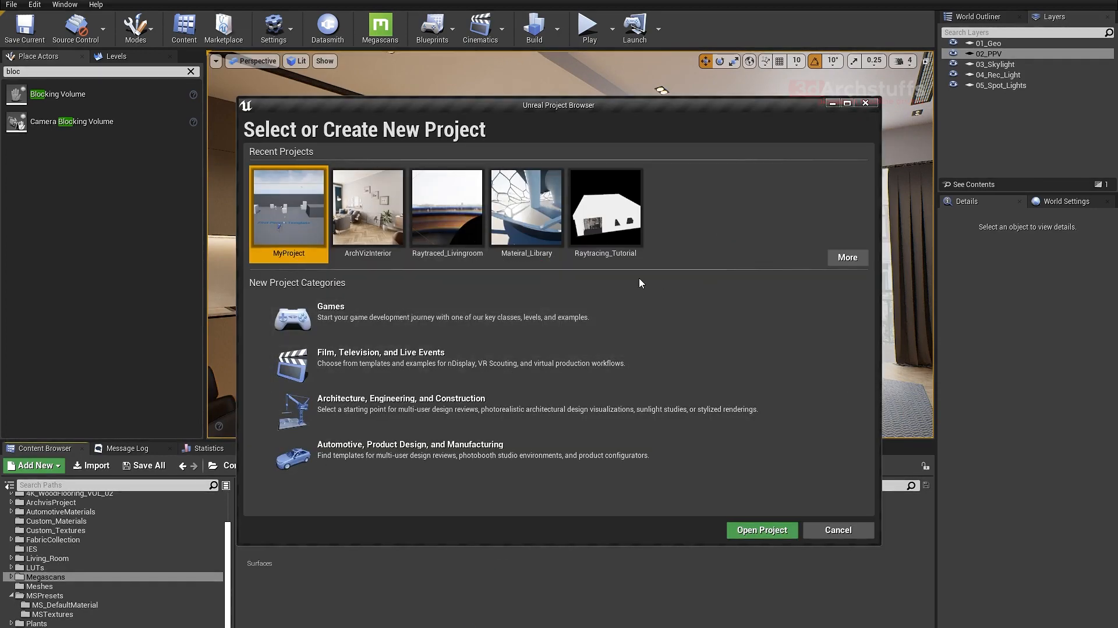
# - Create a new Games project from the First Person template, keeping the default project settings
pyautogui.click(342, 318)
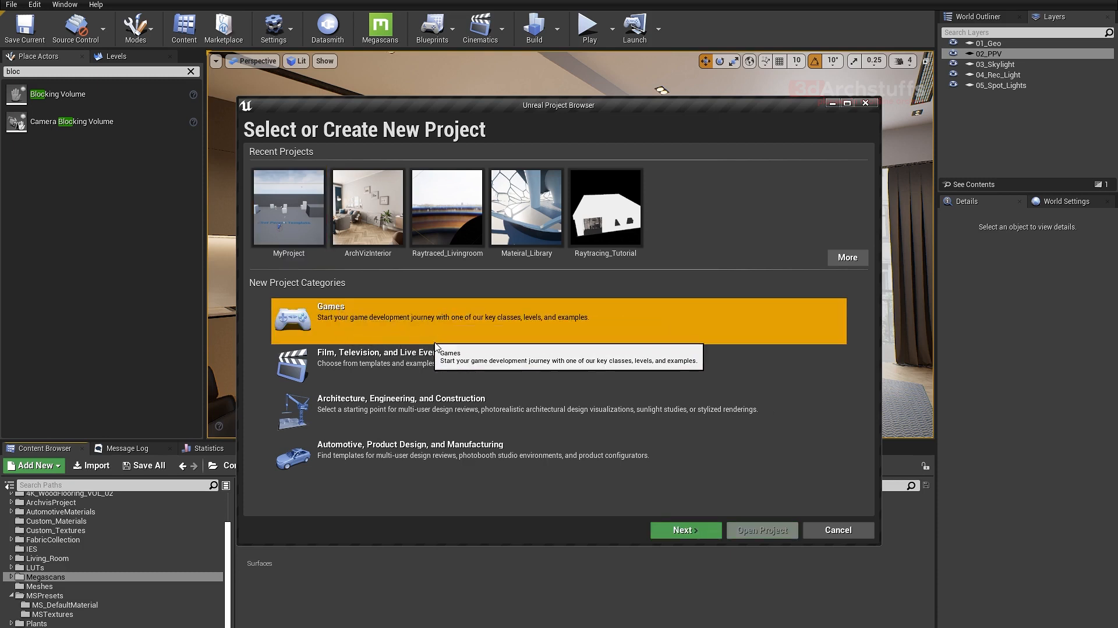
pyautogui.click(680, 529)
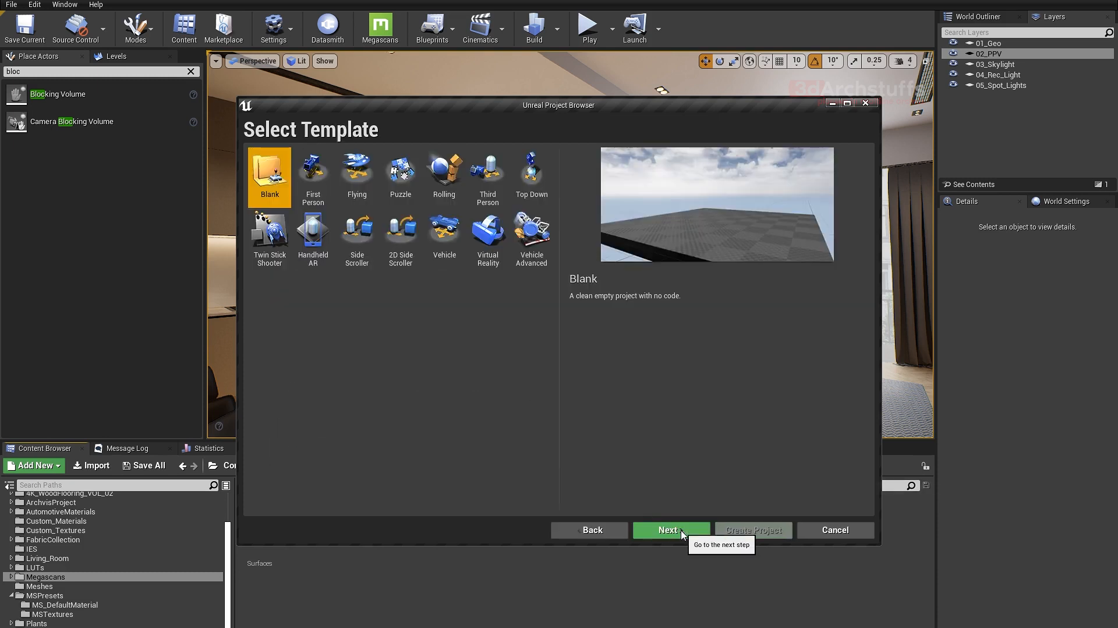
pyautogui.click(312, 171)
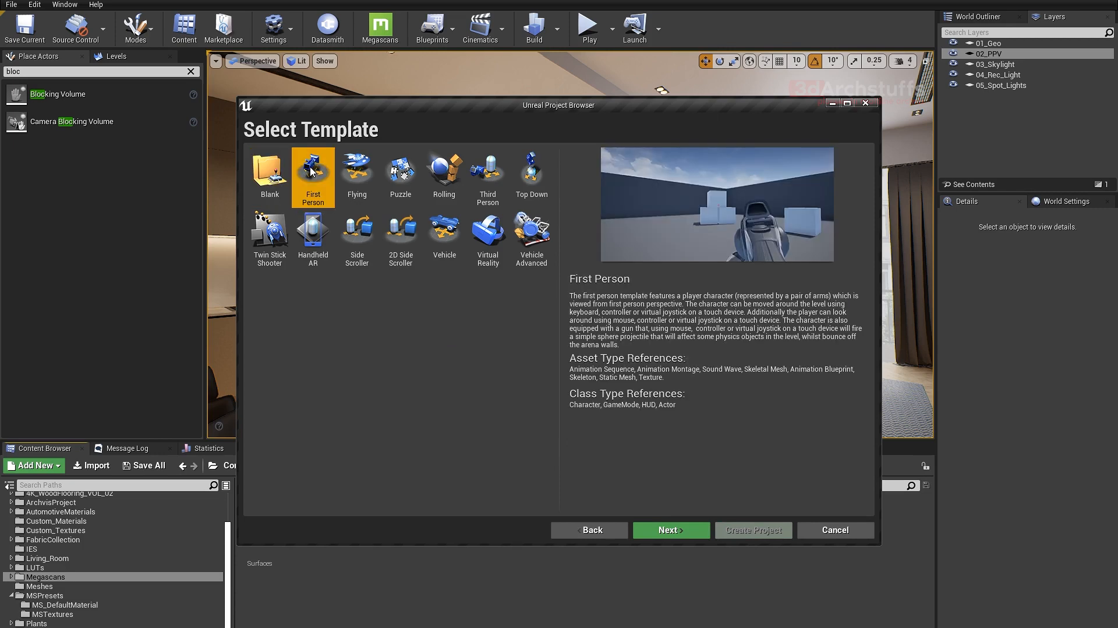
pyautogui.click(659, 529)
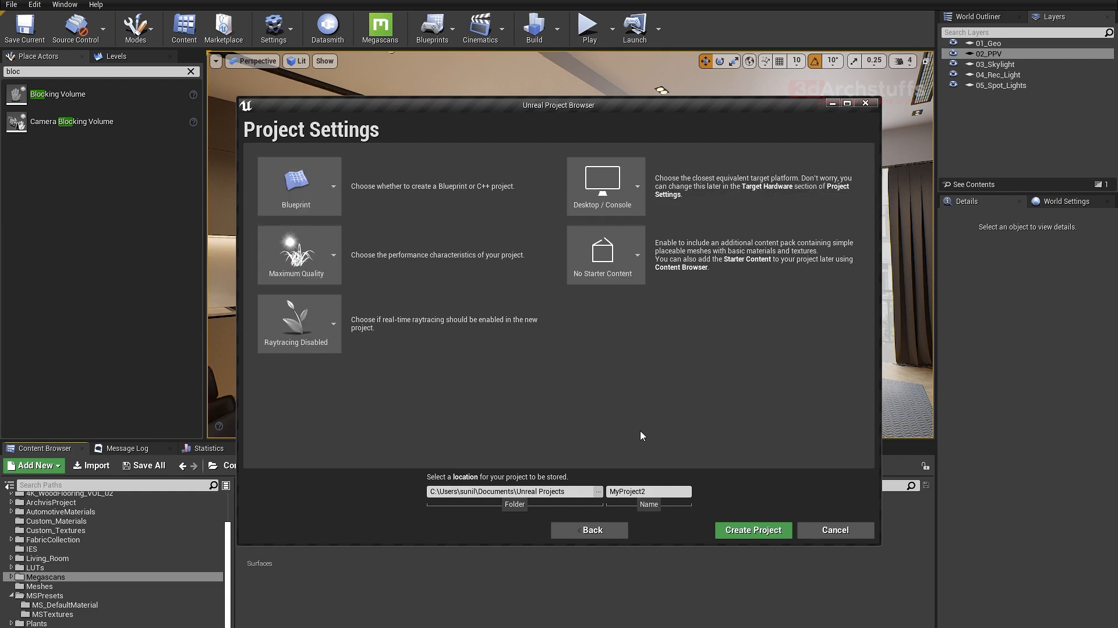
pyautogui.click(754, 531)
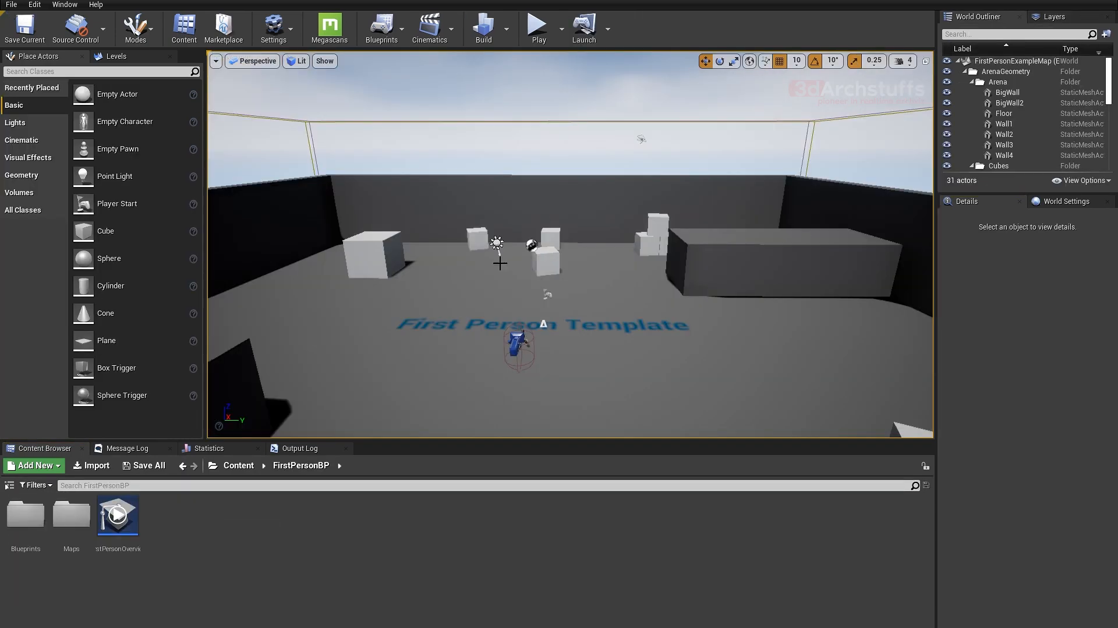
# - Show the project's folder tree and search the whole Content folder for "char"
pyautogui.click(8, 485)
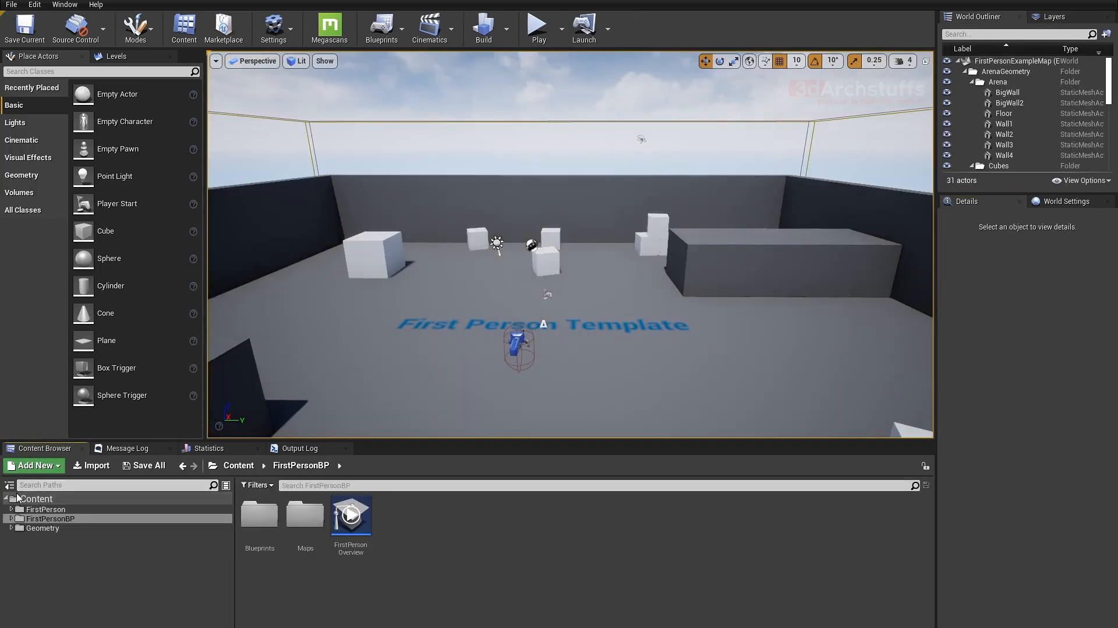
pyautogui.click(36, 499)
pyautogui.click(296, 486)
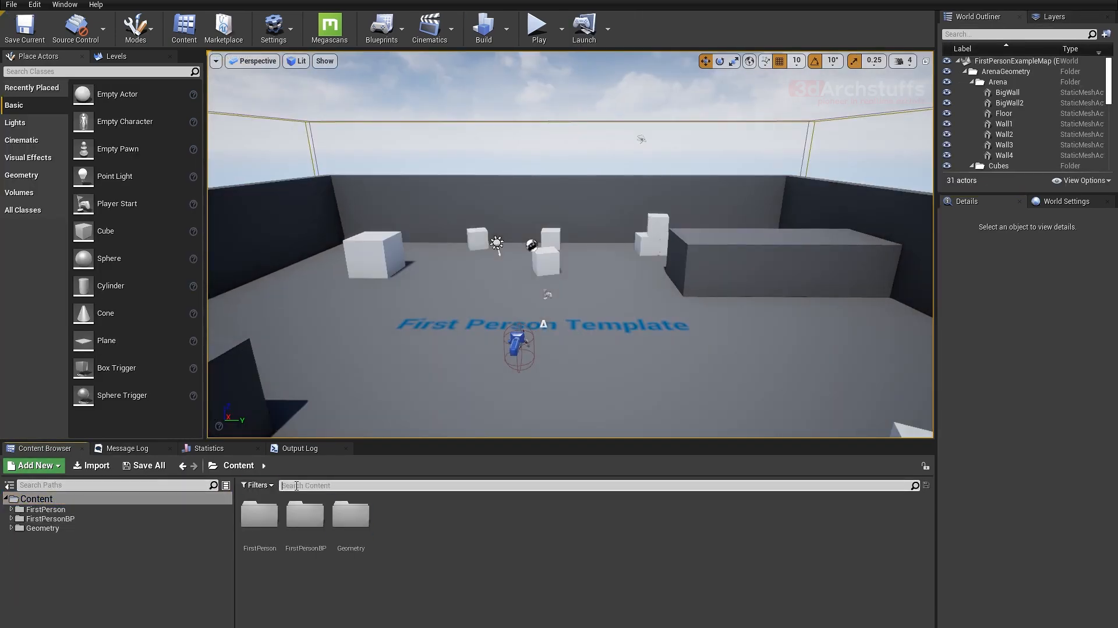
pyautogui.write('char')
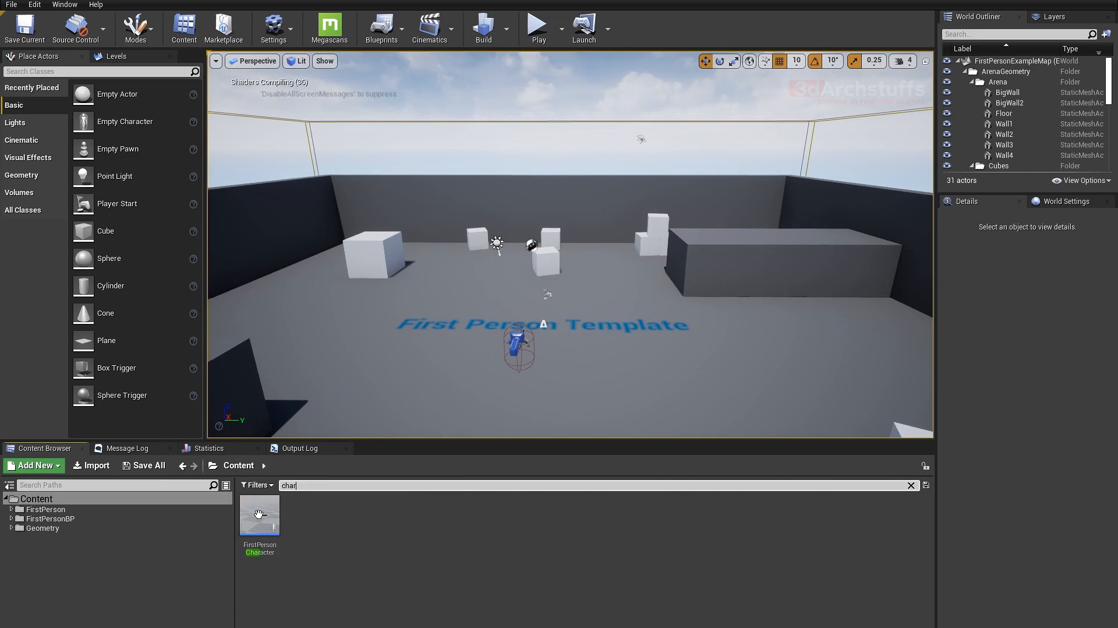
# - Migrate the FirstPersonCharacter blueprint with all its dependencies to the Content folder of the Raytracing_Tutorial project
pyautogui.rightClick(270, 518)
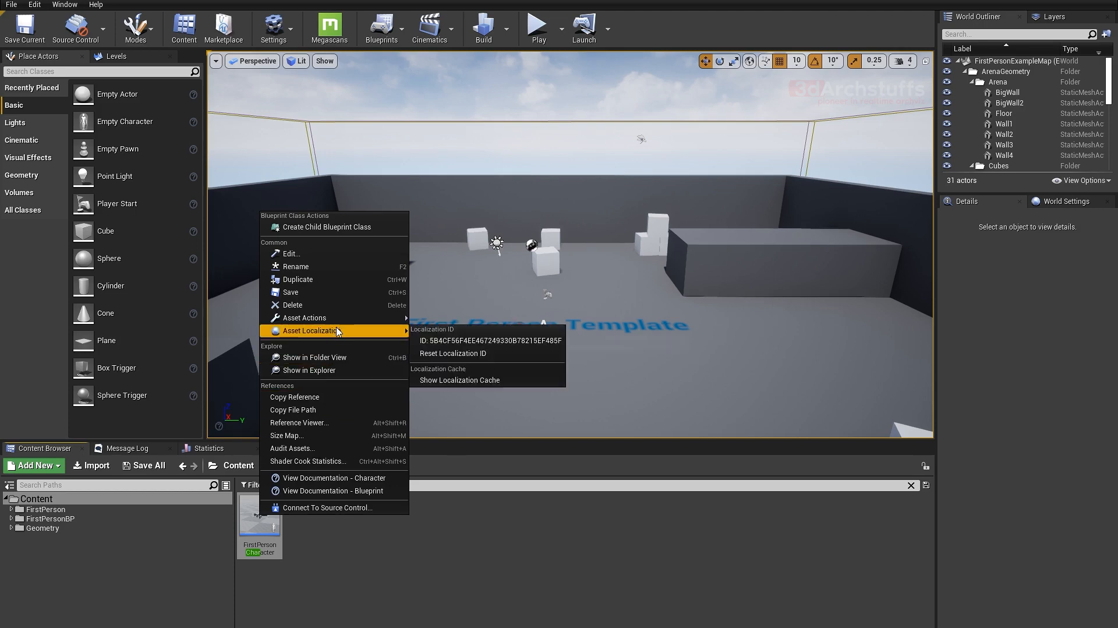
pyautogui.moveTo(326, 317)
pyautogui.click(441, 385)
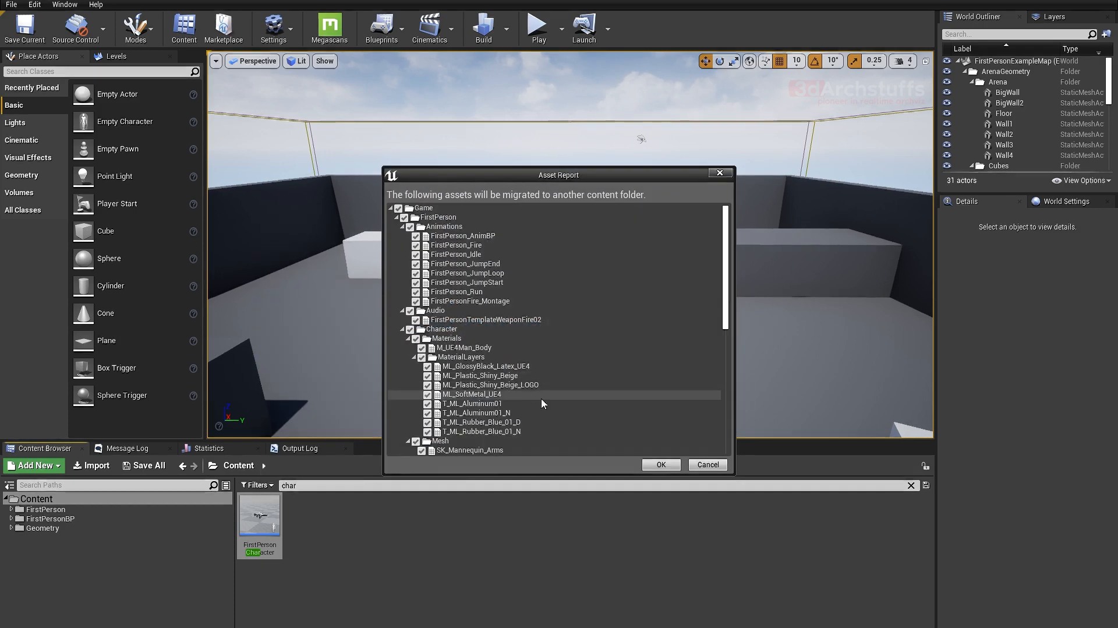
pyautogui.click(661, 466)
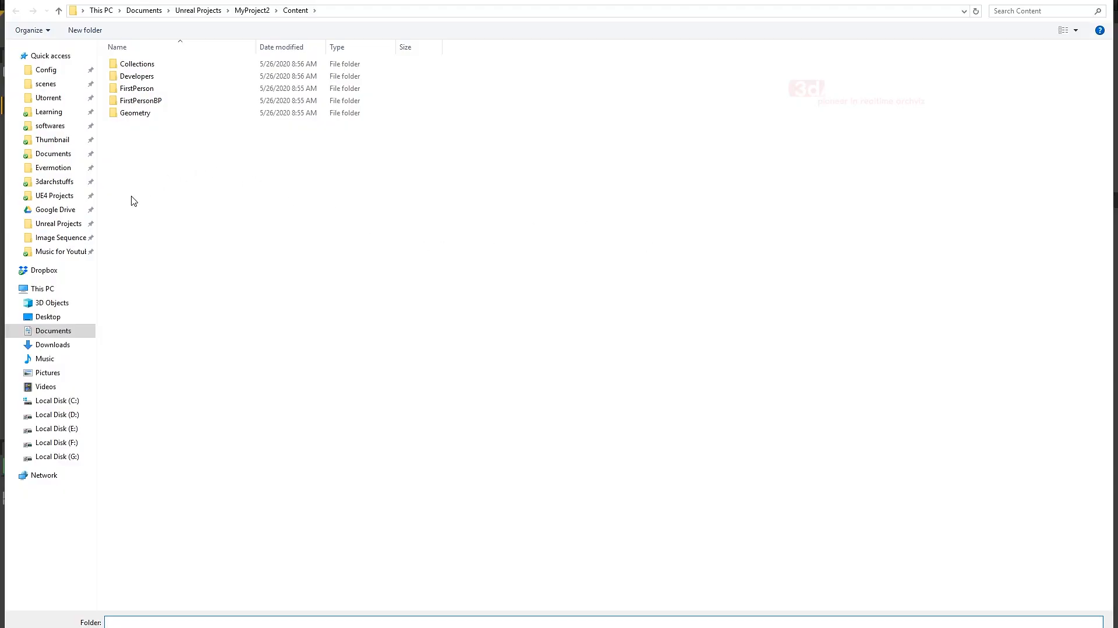
pyautogui.click(59, 224)
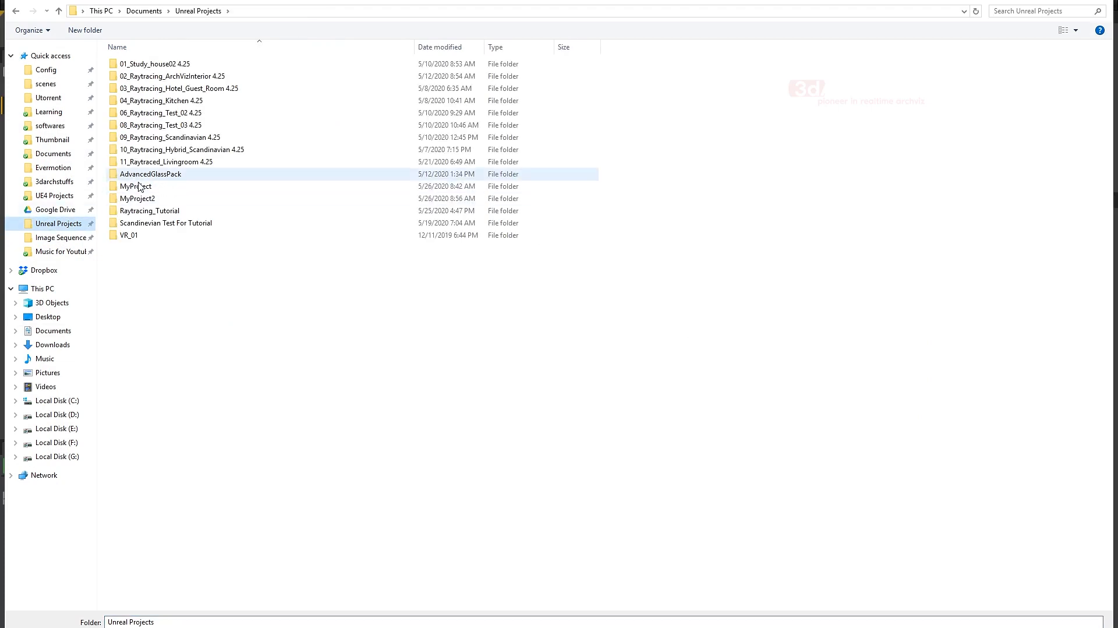
pyautogui.doubleClick(138, 217)
pyautogui.doubleClick(134, 76)
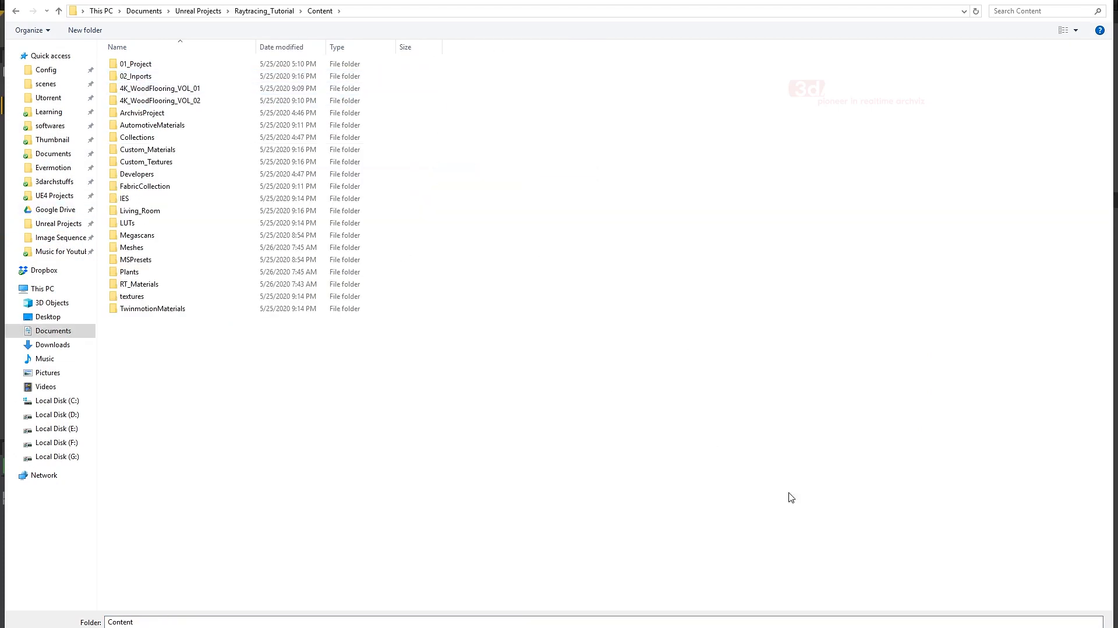
pyautogui.click(1019, 627)
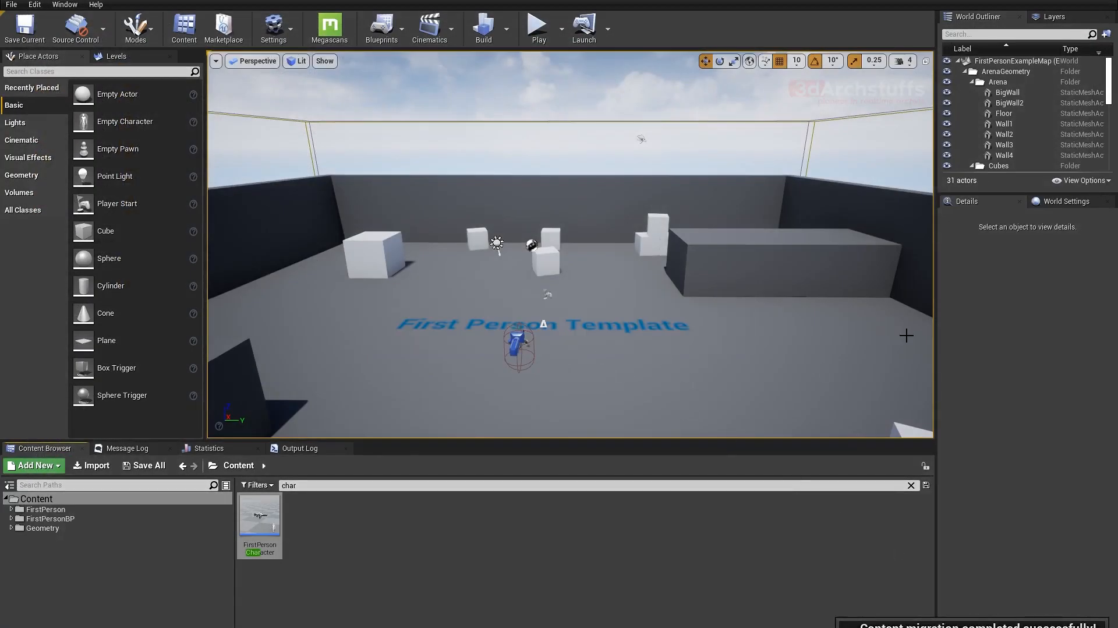
# - Locate the asset used as GameMode Override in the World Settings and copy its name
pyautogui.click(1066, 201)
pyautogui.click(1089, 287)
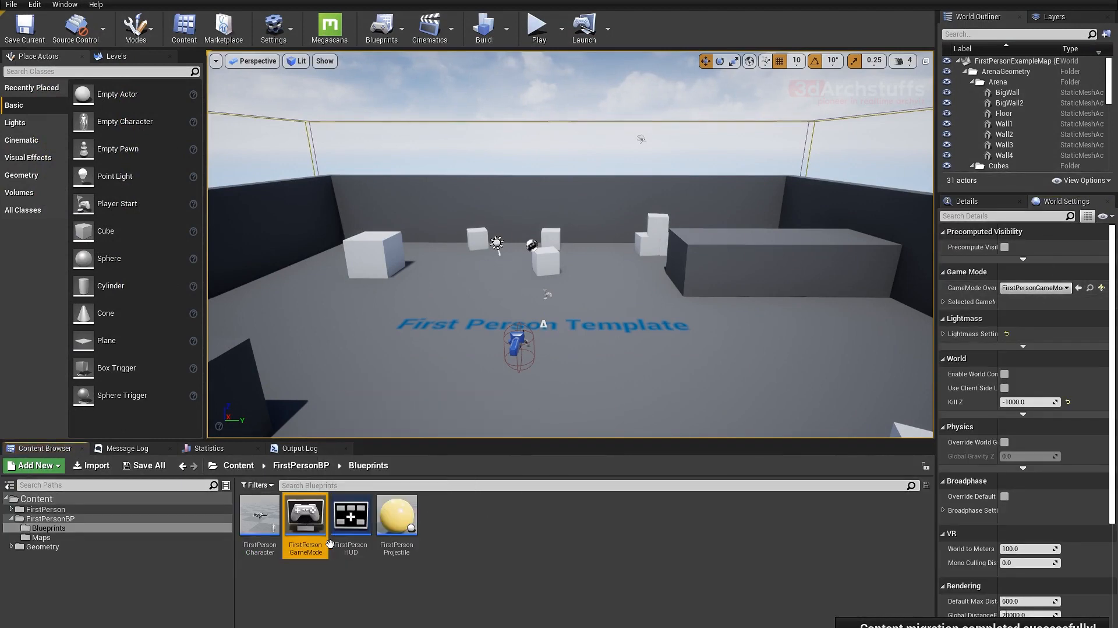
pyautogui.press('F2')
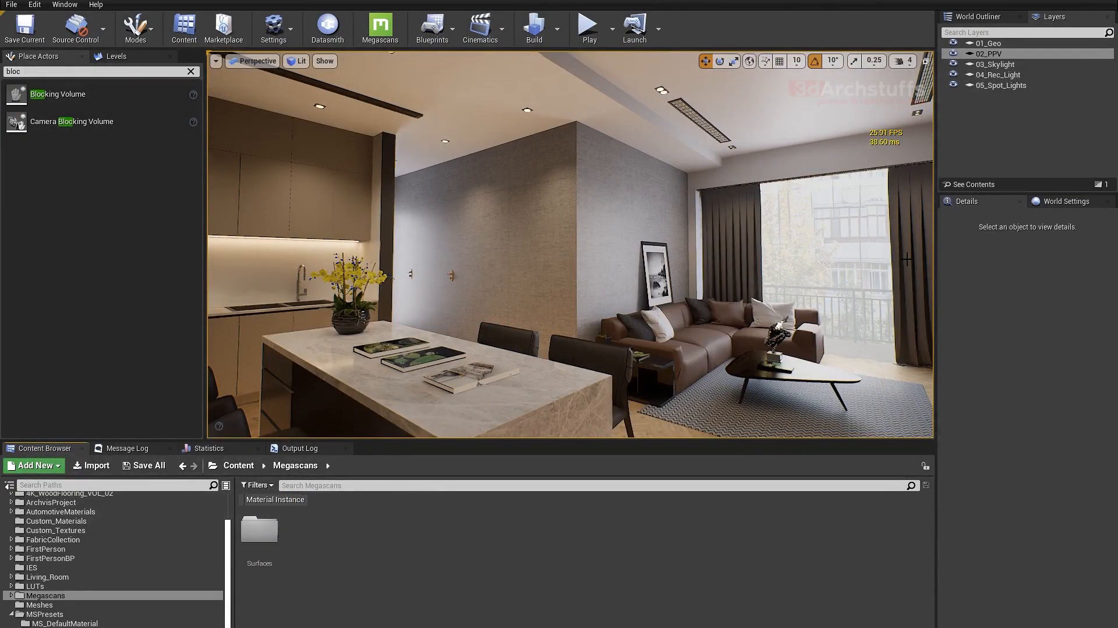
# - In the apartment project's World Settings, try to find FirstPersonGameMode as the GameMode Override
pyautogui.click(1065, 204)
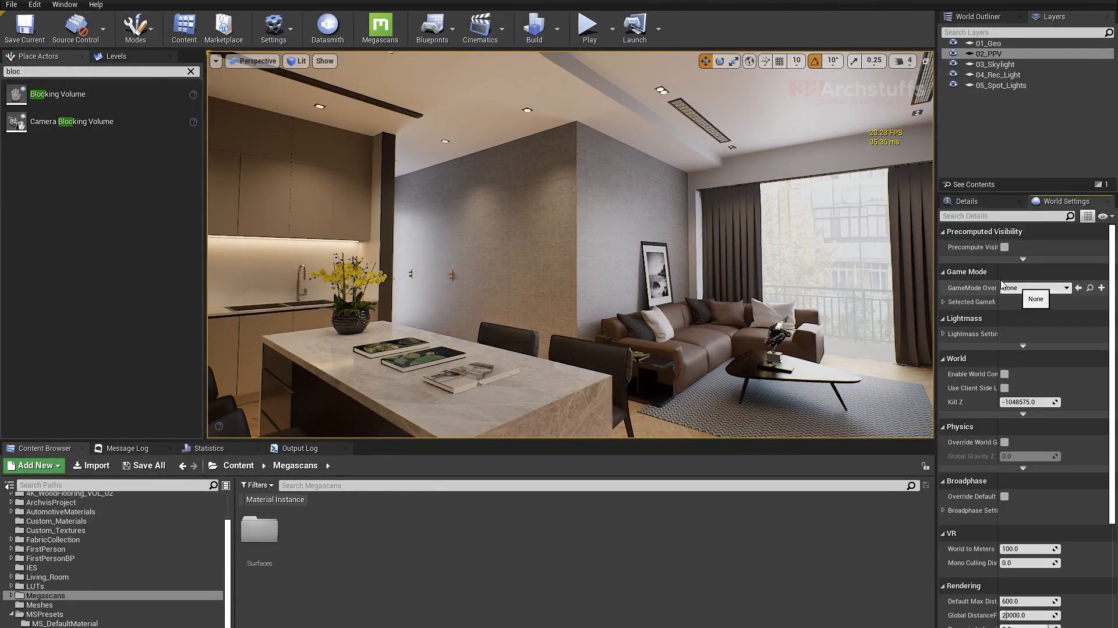
pyautogui.click(1030, 289)
pyautogui.write('FirstPersonGameMode')
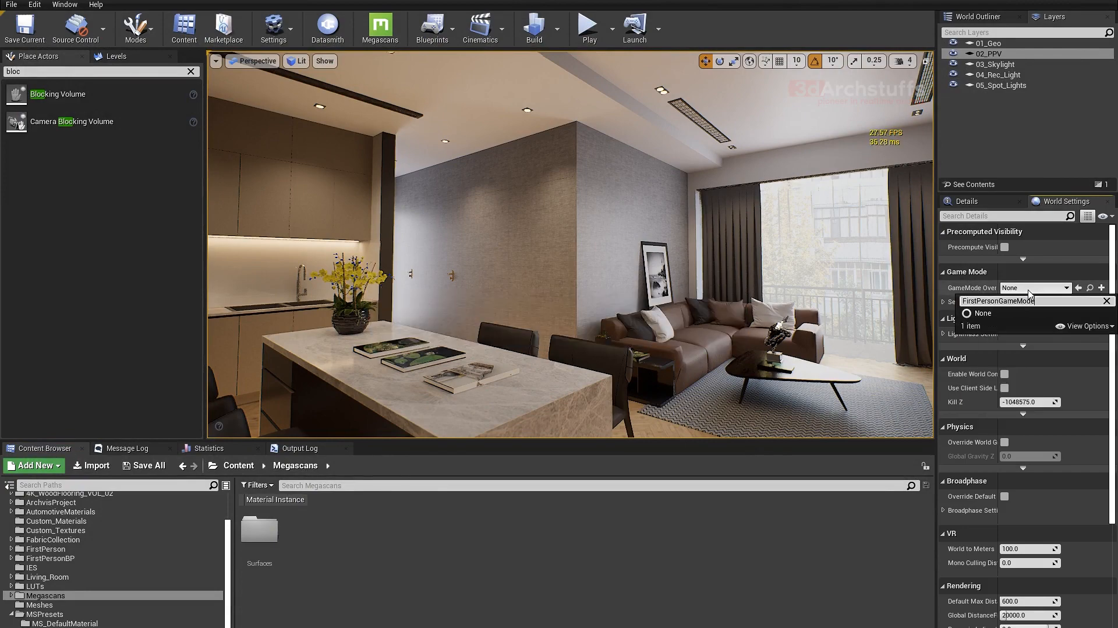
# - Search the apartment project's whole Content folder for "char" and select the FirstPersonCharacter blueprint
pyautogui.click(238, 465)
pyautogui.click(303, 485)
pyautogui.write('char')
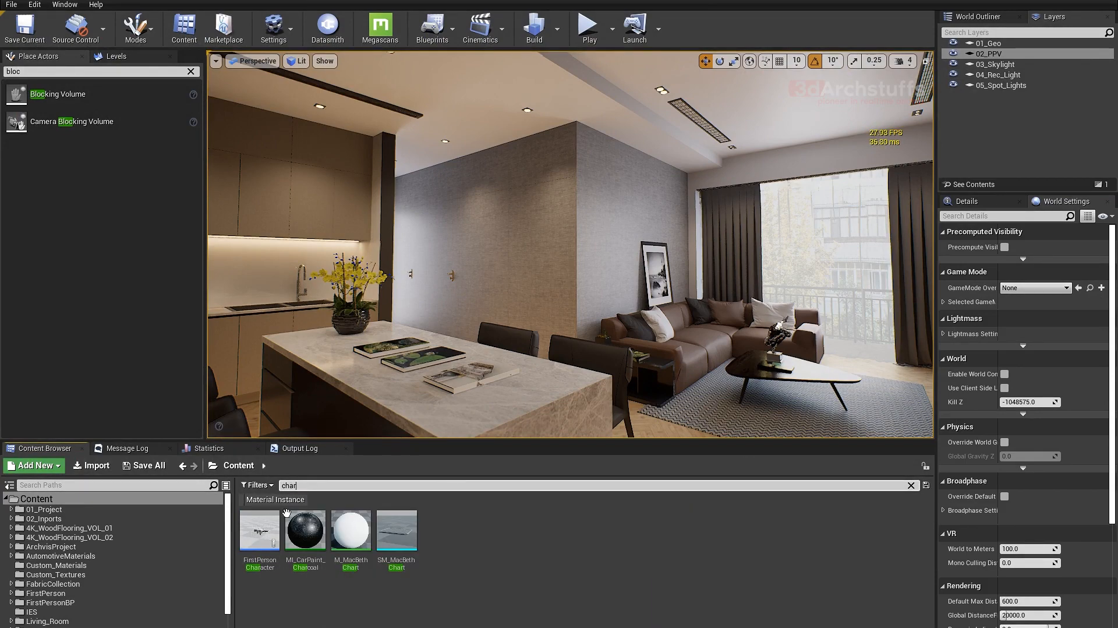
pyautogui.click(286, 512)
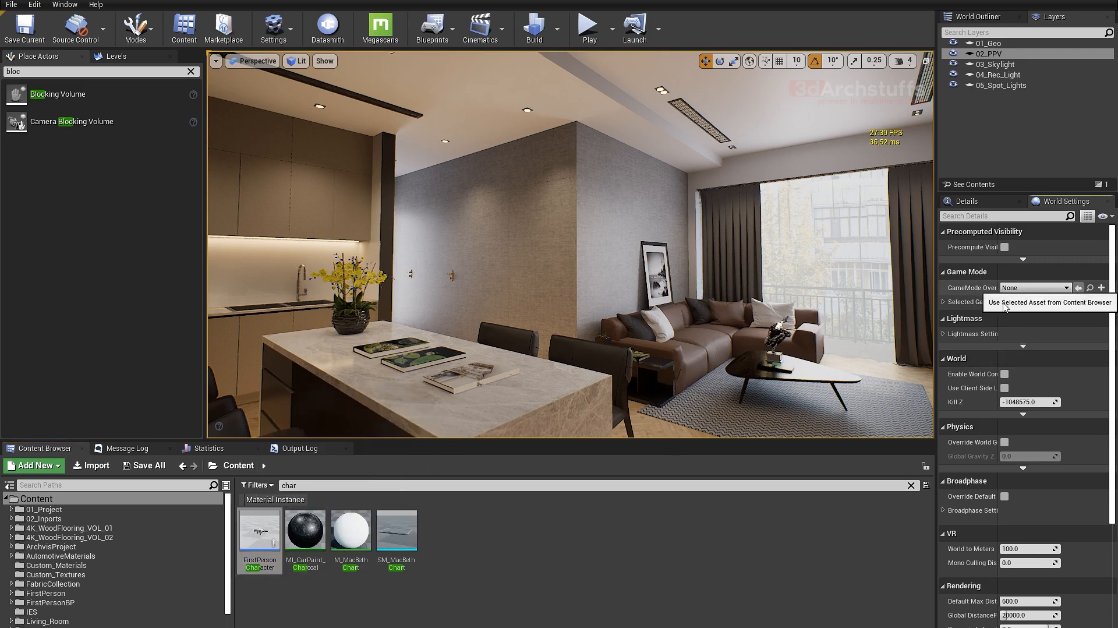
# - Start another editor instance and reopen the First Person template project from MyProject2.uproject
pyautogui.click(465, 595)
pyautogui.rightClick(443, 627)
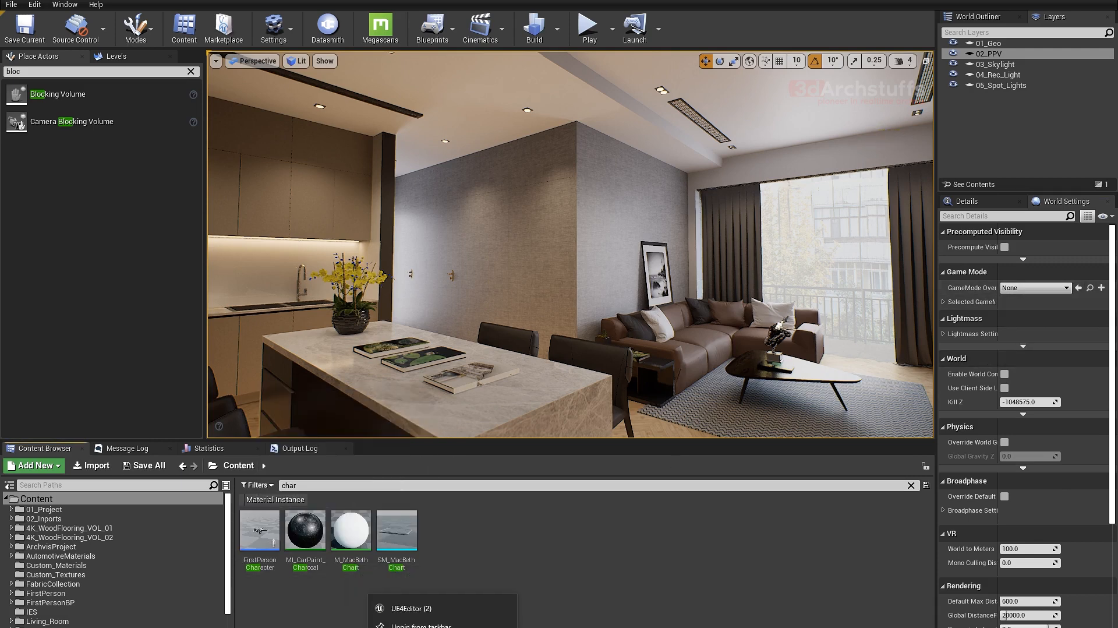
pyautogui.click(457, 613)
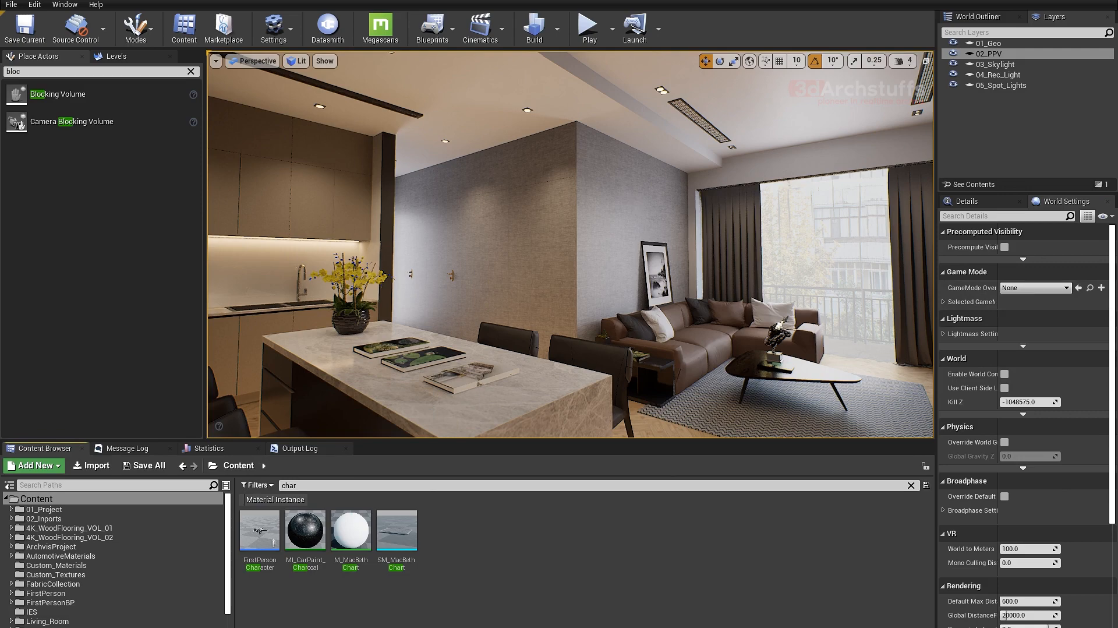
pyautogui.moveTo(570, 245); pyautogui.dragTo(585, 248, button='right')
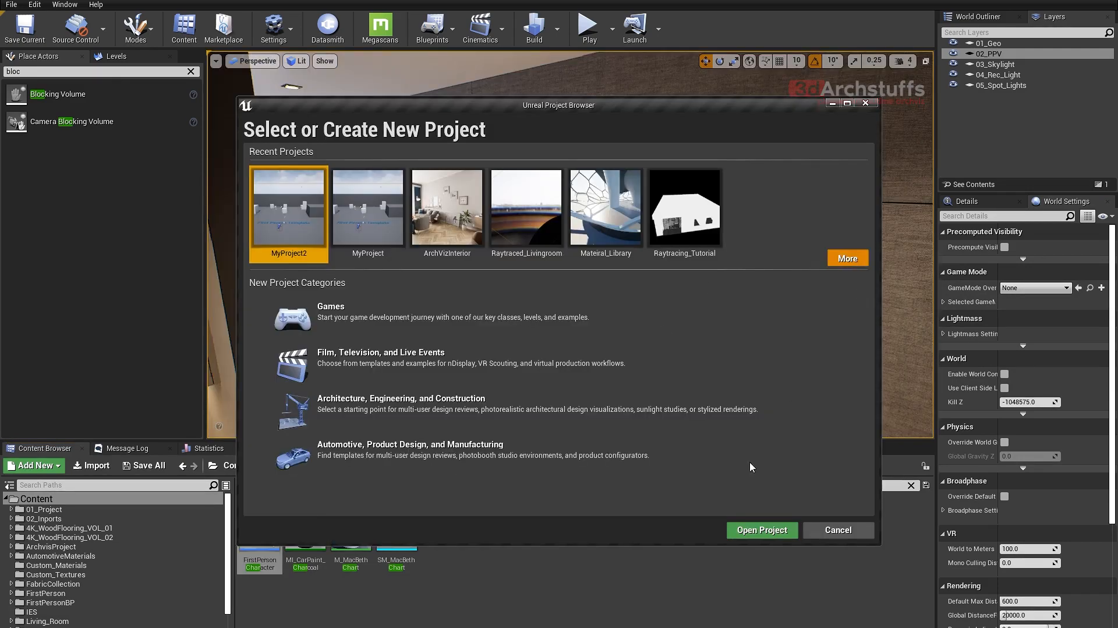
pyautogui.click(847, 258)
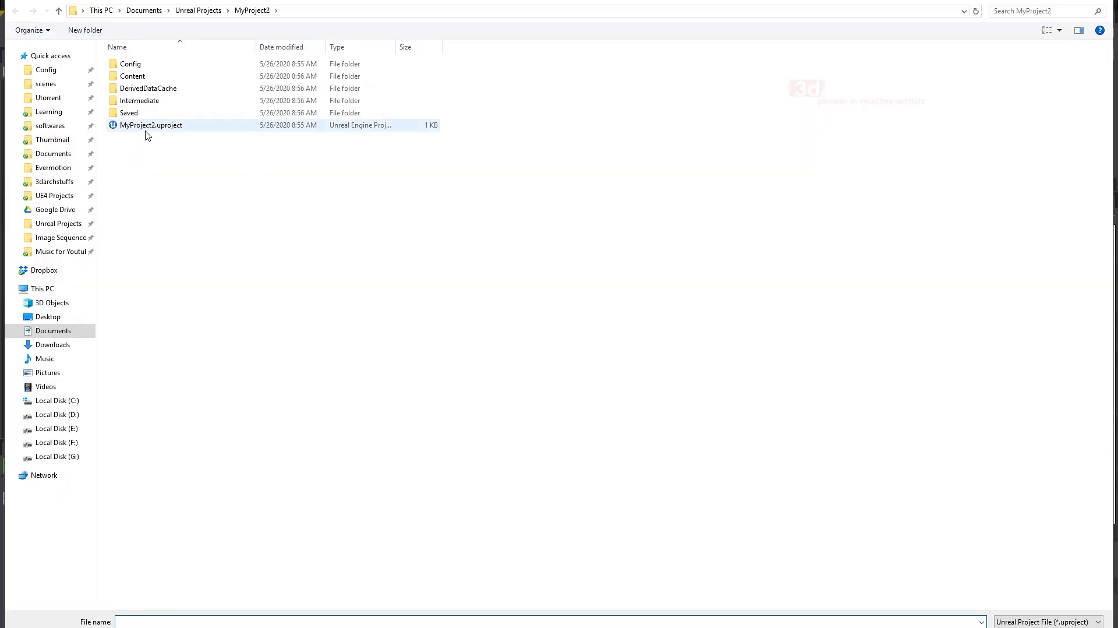
pyautogui.click(147, 127)
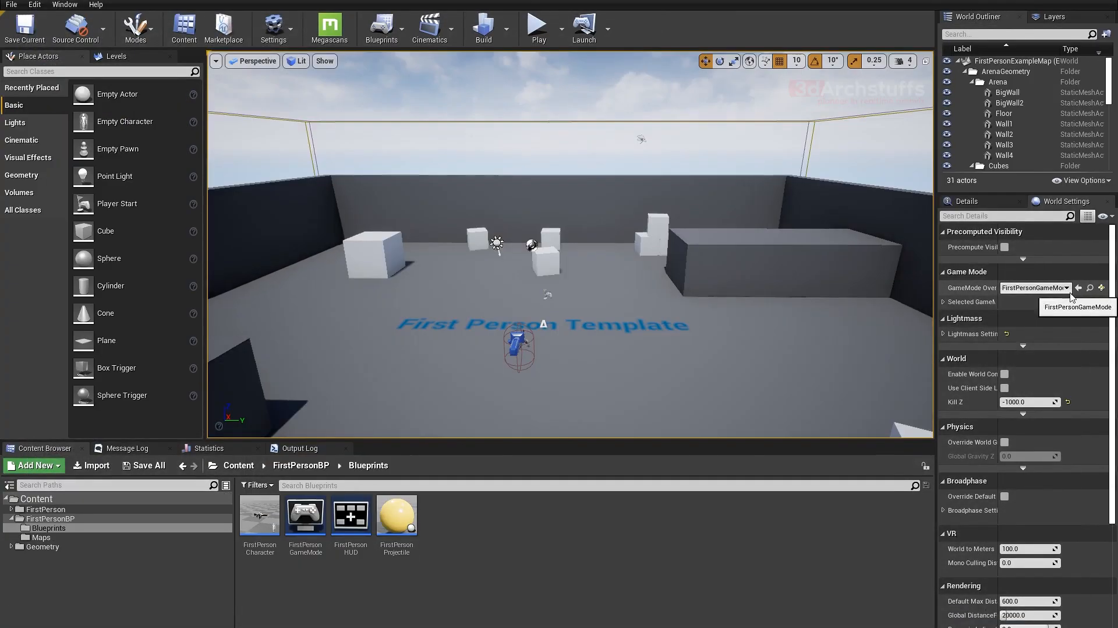
# - Locate the FirstPersonGameMode blueprint and migrate it with its dependencies to the Content folder of the Raytracing_Tutorial project
pyautogui.click(1090, 288)
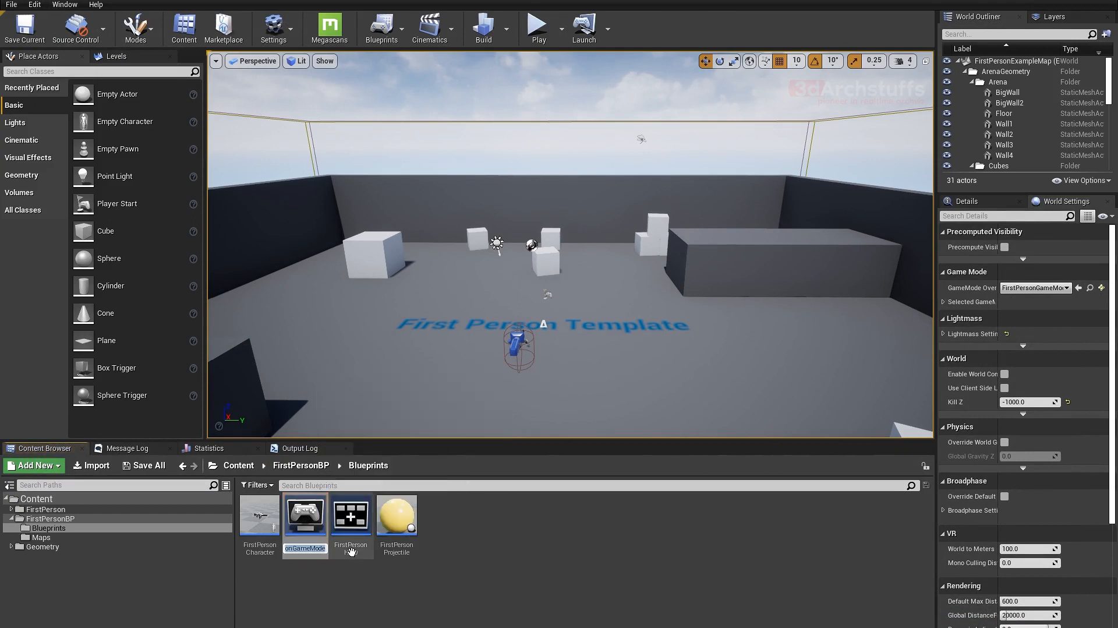
pyautogui.rightClick(318, 526)
pyautogui.moveTo(408, 340)
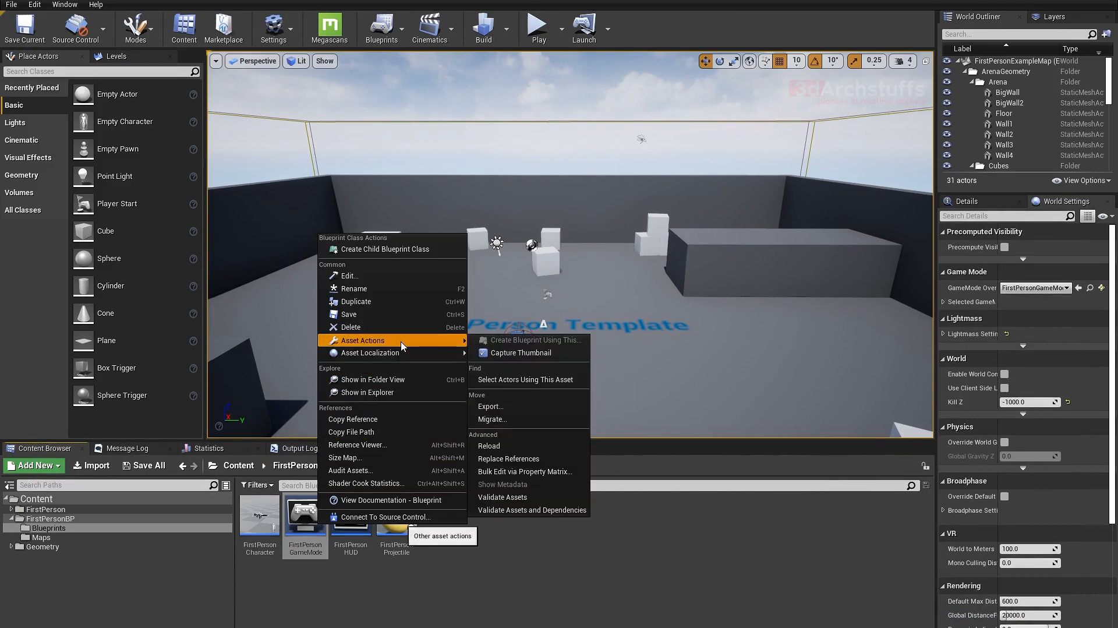
pyautogui.click(500, 421)
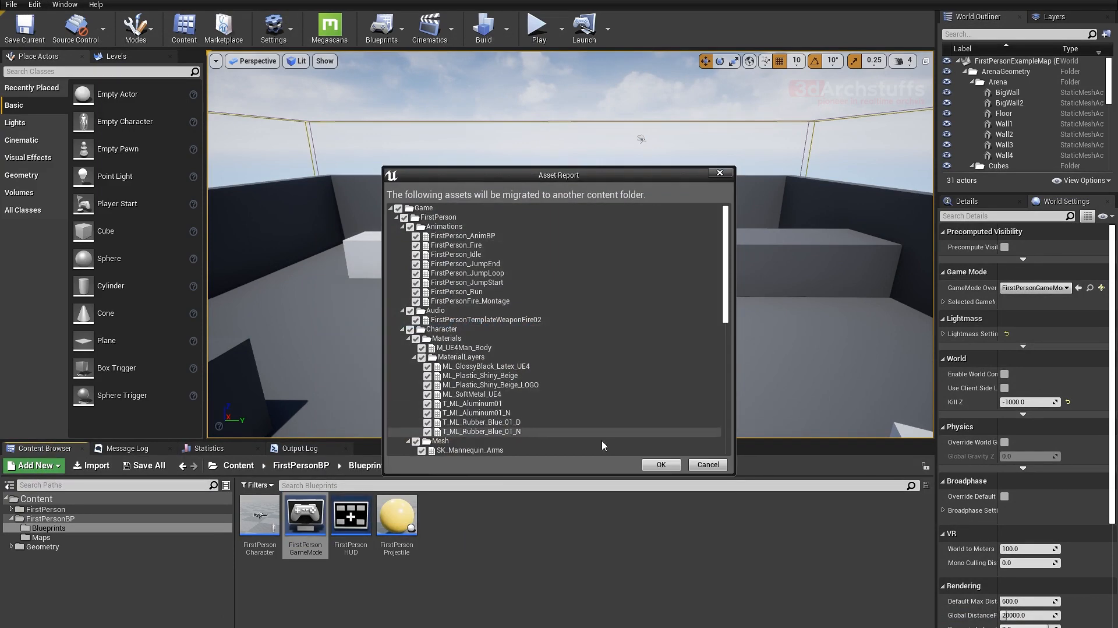
pyautogui.click(658, 465)
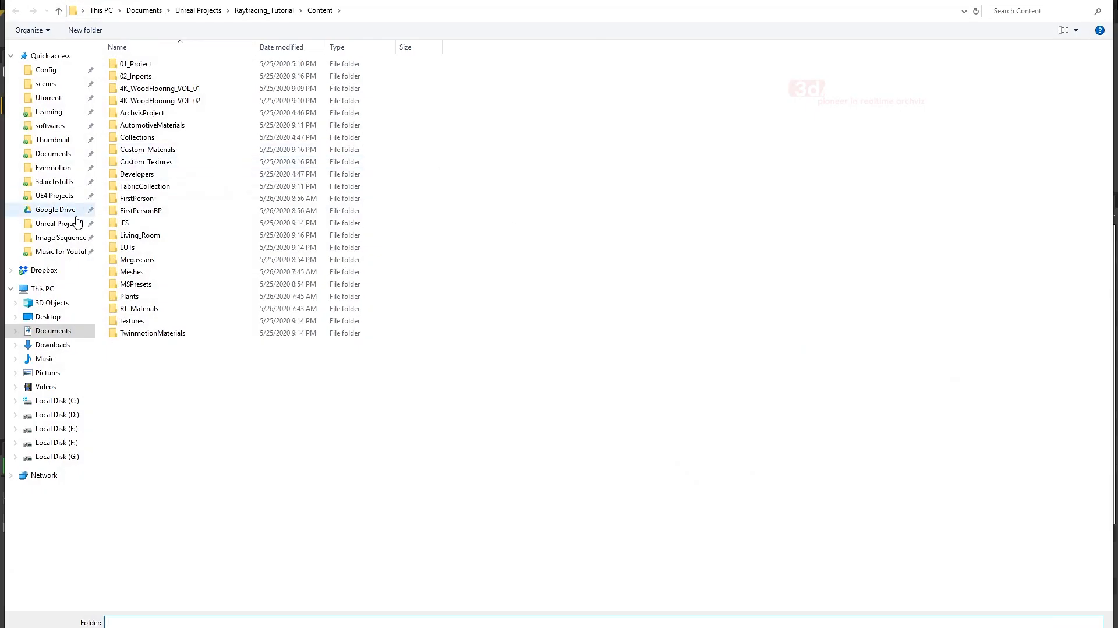
pyautogui.click(65, 225)
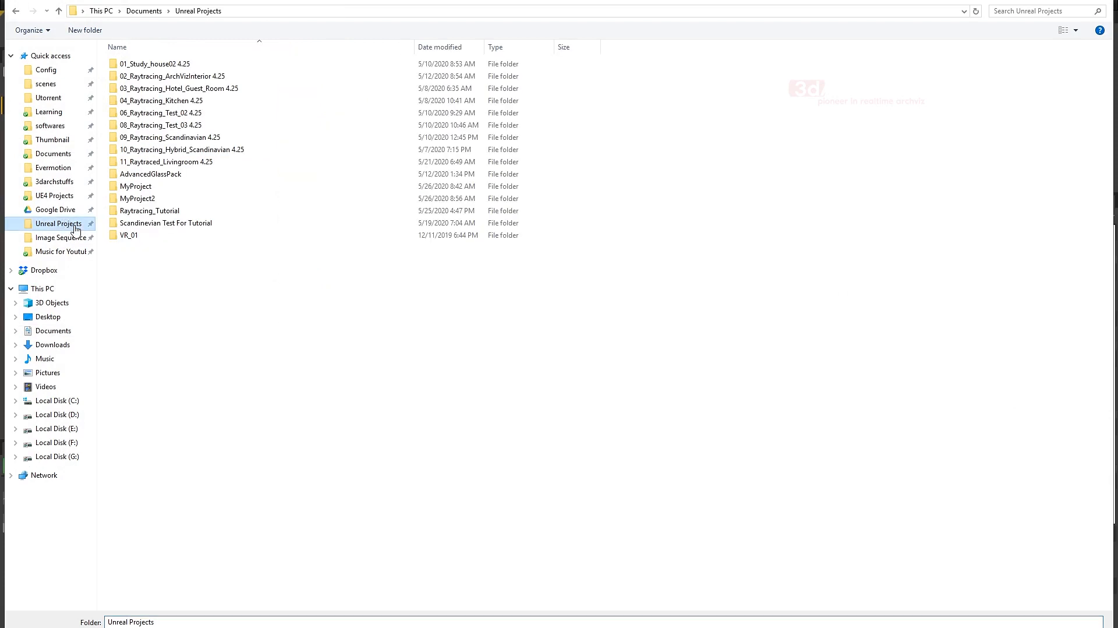
pyautogui.doubleClick(157, 213)
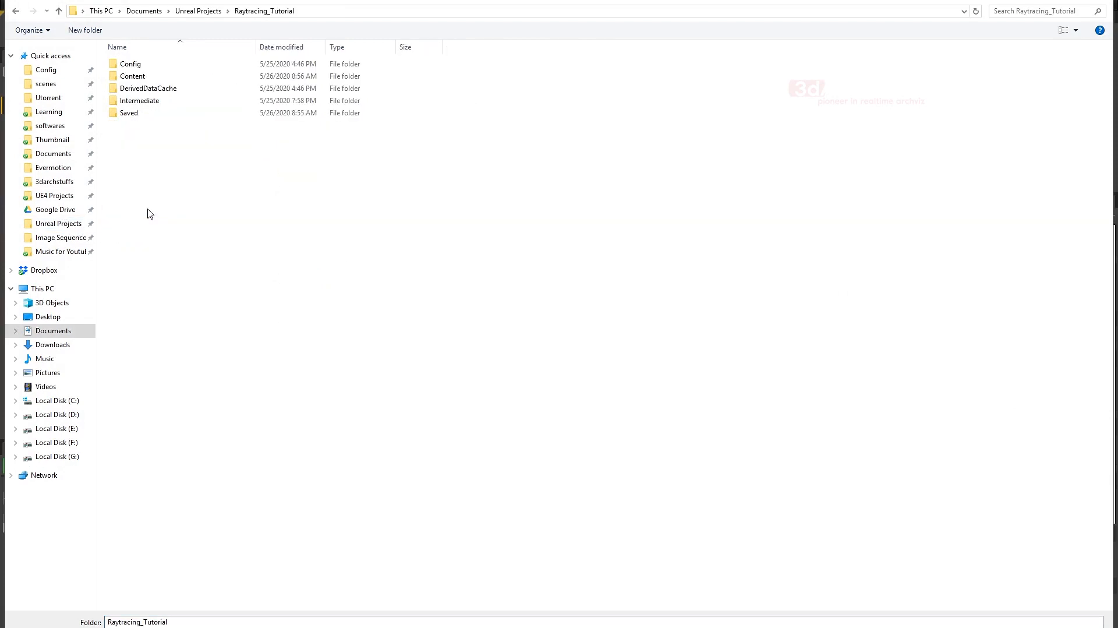
pyautogui.click(140, 82)
pyautogui.doubleClick(140, 82)
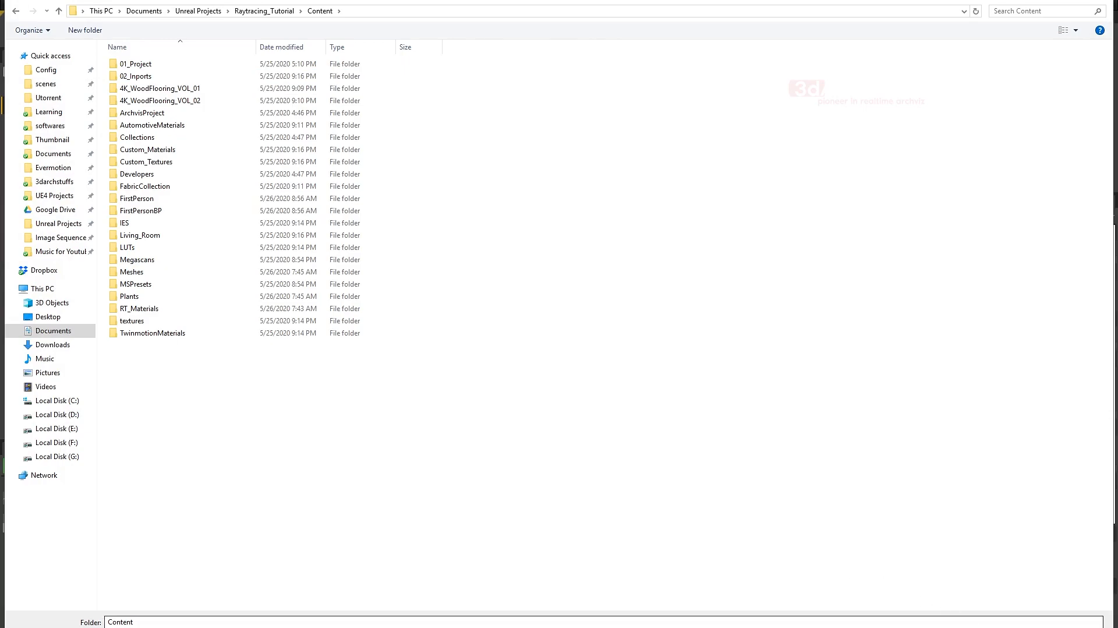
pyautogui.click(1014, 627)
pyautogui.click(591, 364)
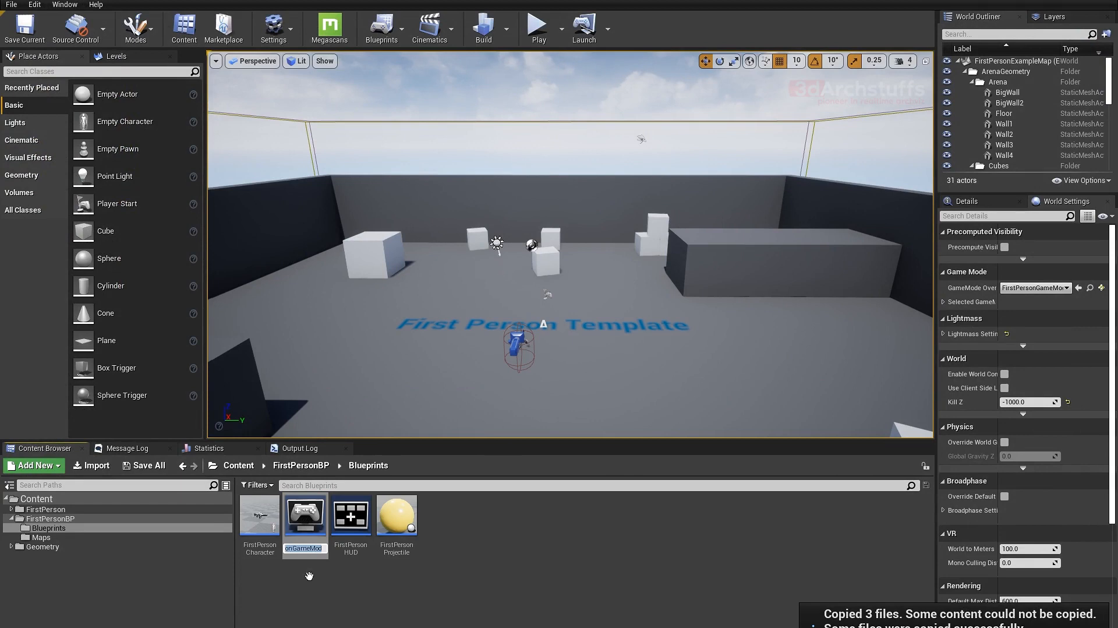
# - Switch to the apartment project and set its GameMode Override to FirstPersonGameMode
pyautogui.moveTo(444, 627)
pyautogui.click(391, 615)
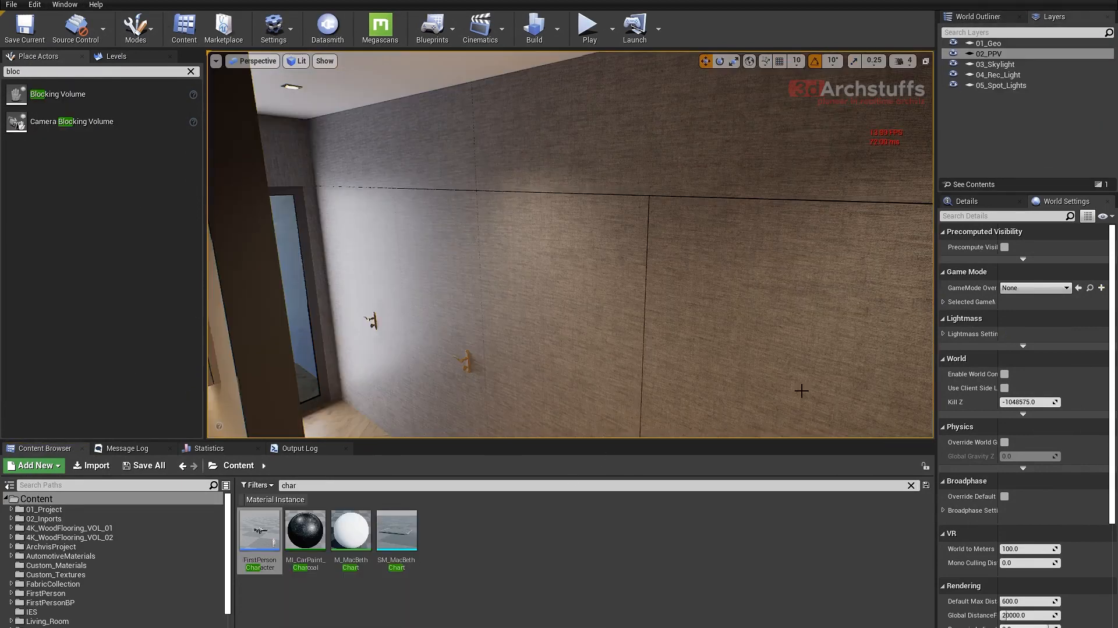
pyautogui.click(1015, 290)
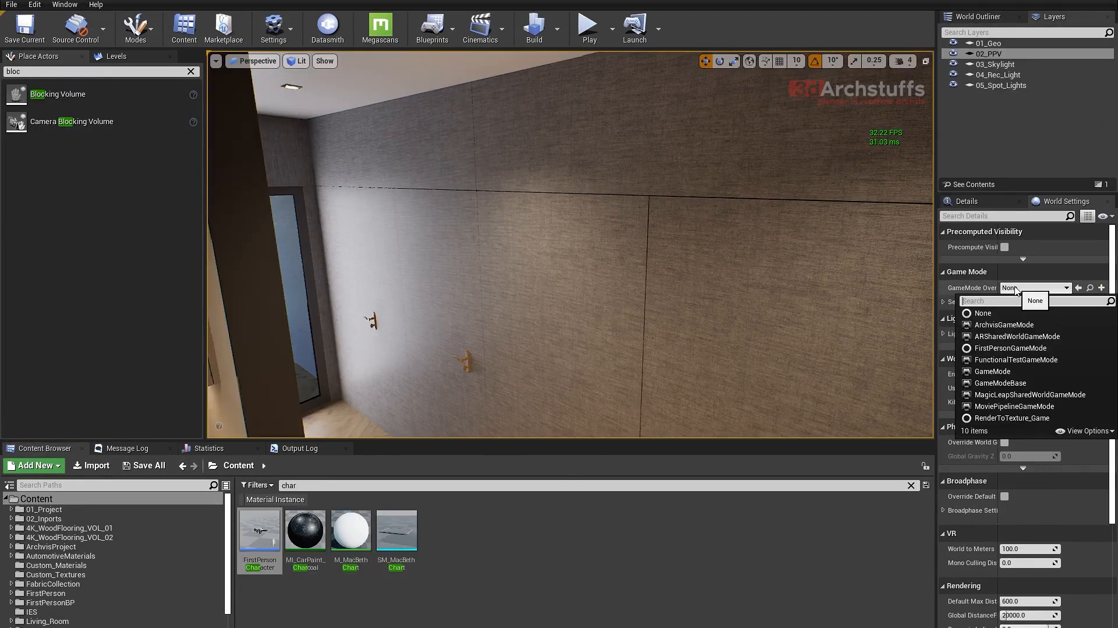
pyautogui.click(1012, 348)
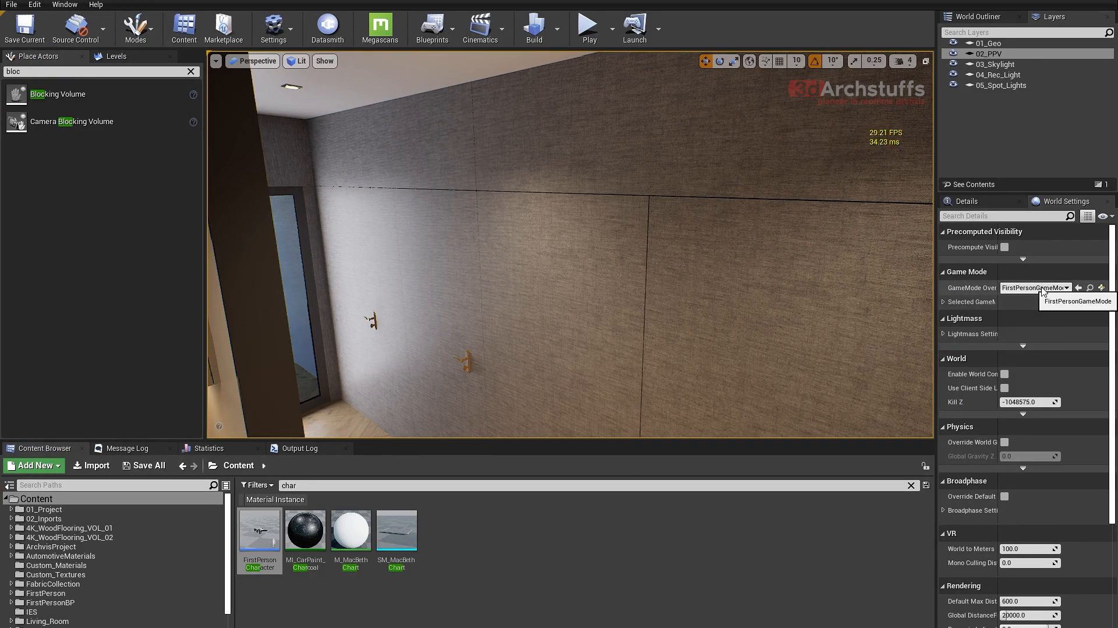
# - Return to the bookmarked living room camera, test-play the level with the first-person character, and stop the simulation
pyautogui.moveTo(741, 299); pyautogui.dragTo(764, 310, button='right')
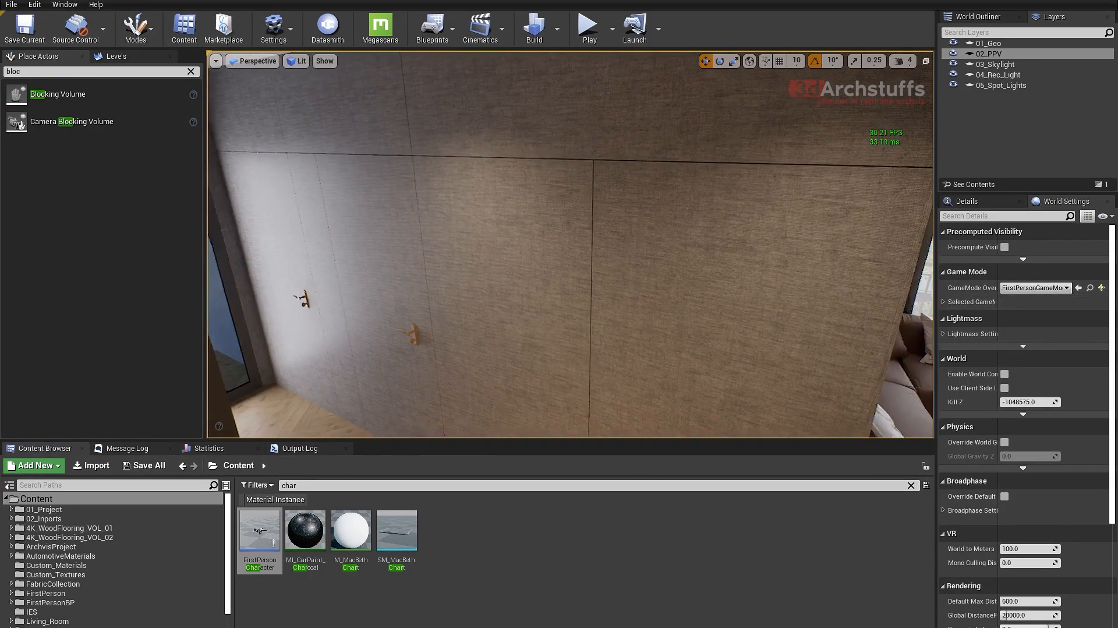
pyautogui.press('1')
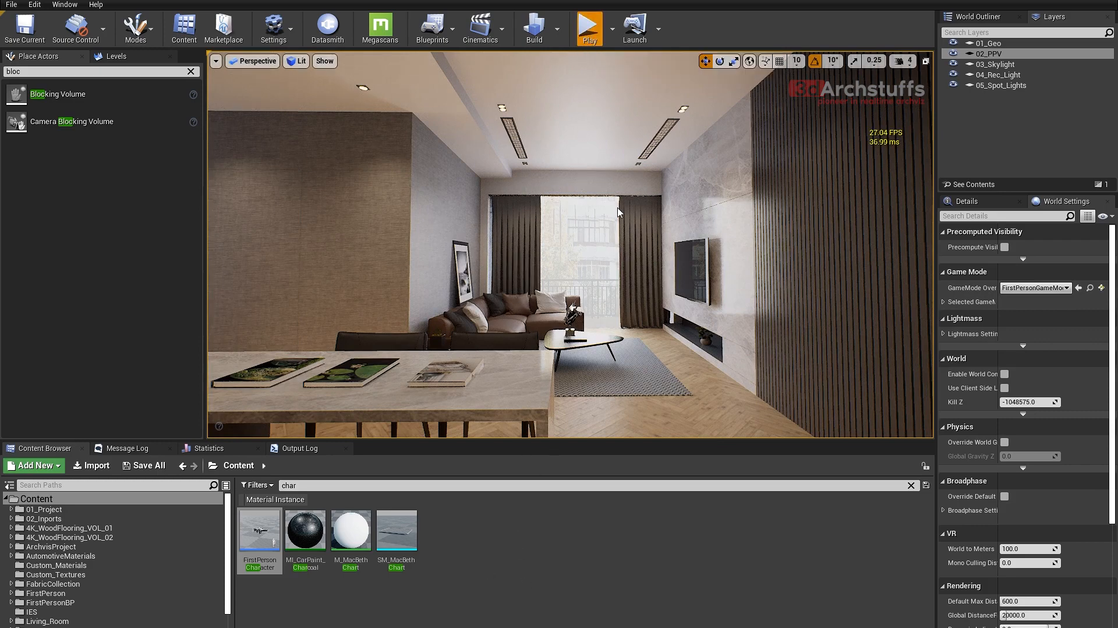
pyautogui.click(590, 29)
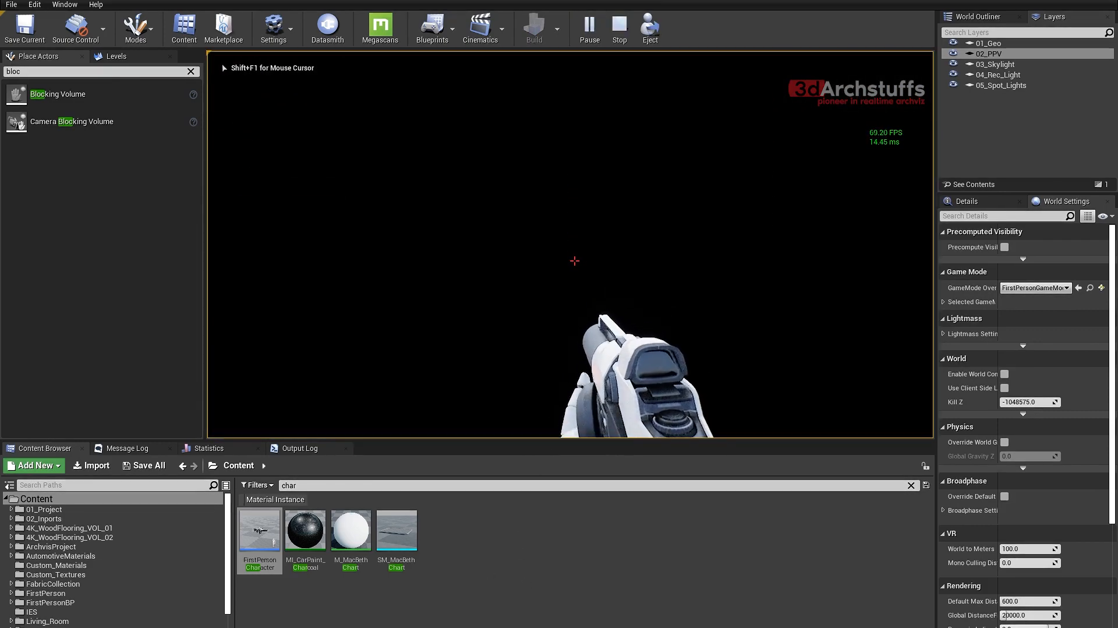
pyautogui.press('Escape')
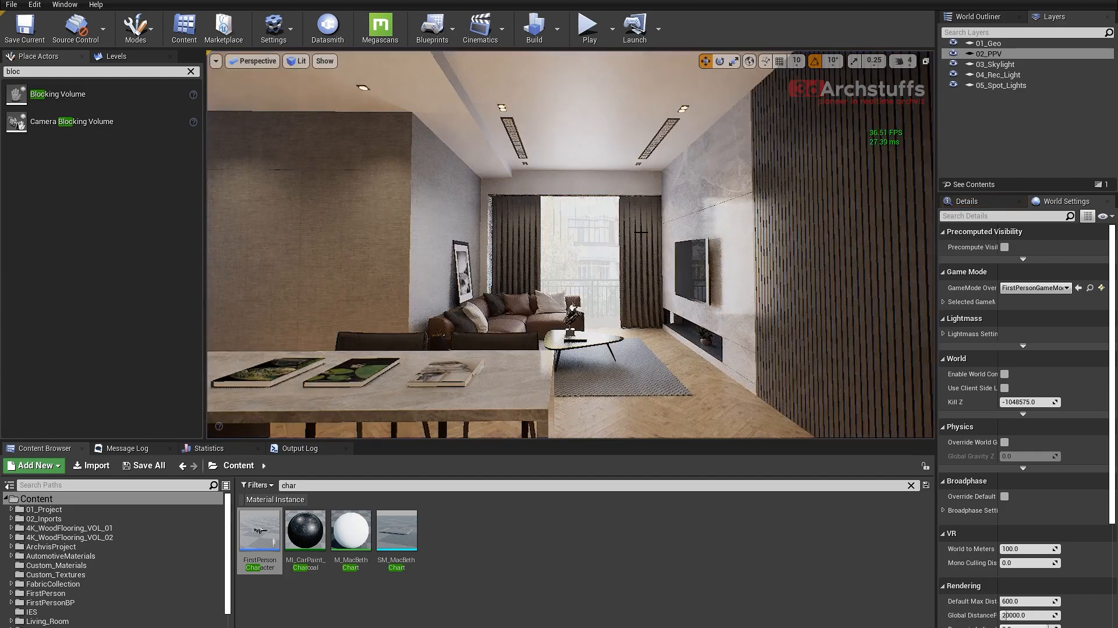
# - Open the static mesh of the apartment's floor slab, add a box simplified collision to it, and return to the level
pyautogui.press('w')
pyautogui.moveTo(641, 233)
pyautogui.mouseDown(button='right')
pyautogui.moveTo(581, 282)
pyautogui.moveTo(649, 226)
pyautogui.mouseUp(button='right')
pyautogui.press('s')
pyautogui.press('s')
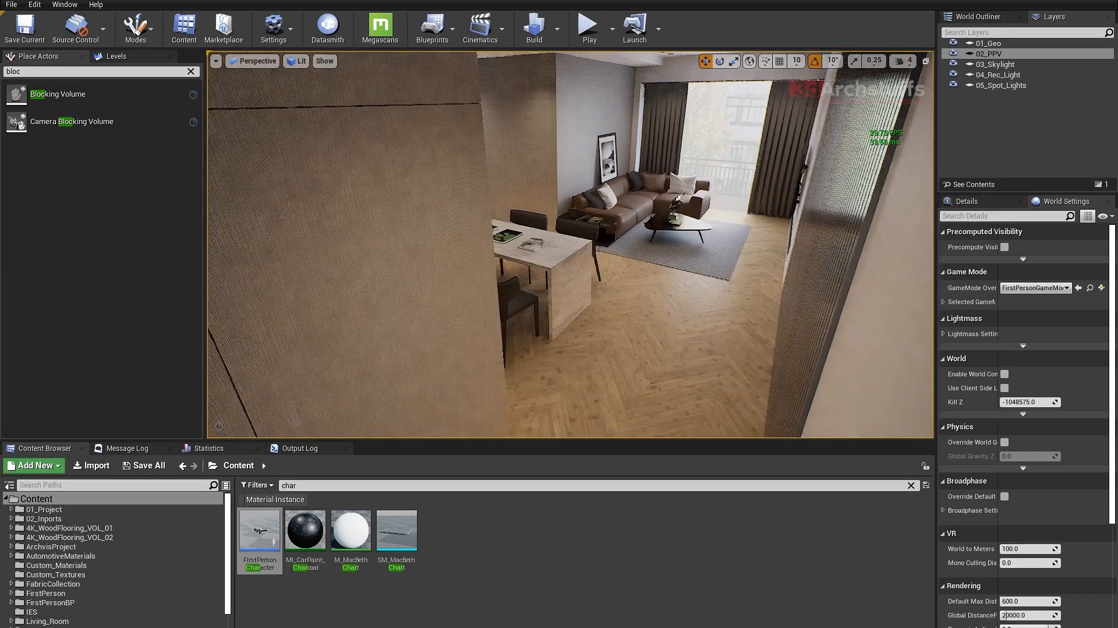
pyautogui.scroll(-10, 649, 226)
pyautogui.press('q')
pyautogui.moveTo(637, 280); pyautogui.dragTo(635, 269, button='right')
pyautogui.press('e')
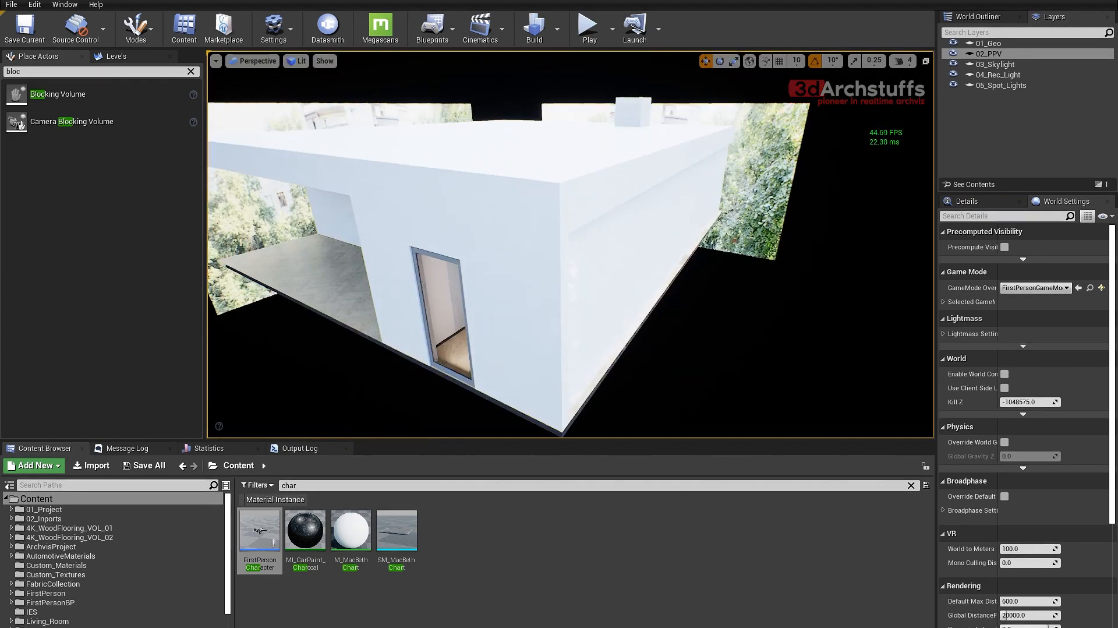
pyautogui.click(558, 430)
pyautogui.click(982, 203)
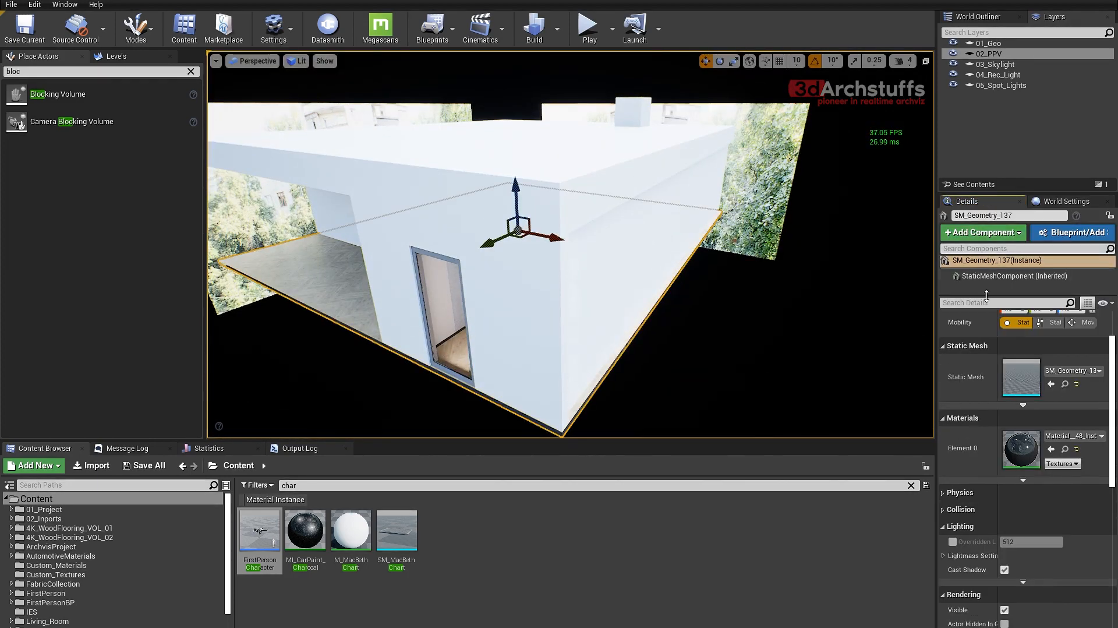
pyautogui.doubleClick(1017, 383)
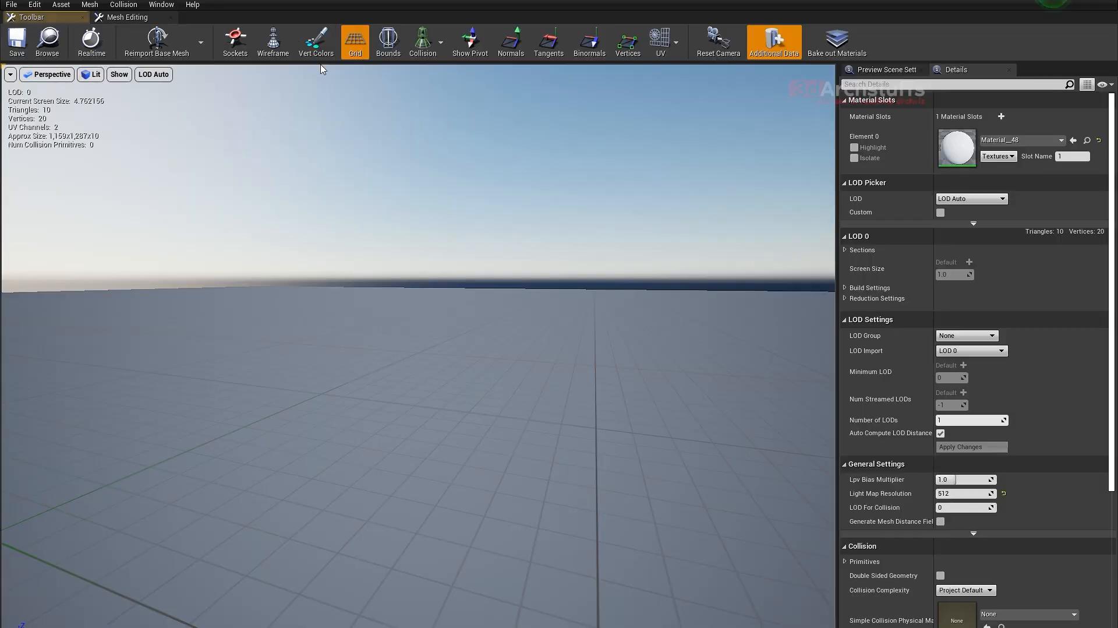
pyautogui.click(124, 4)
pyautogui.click(140, 40)
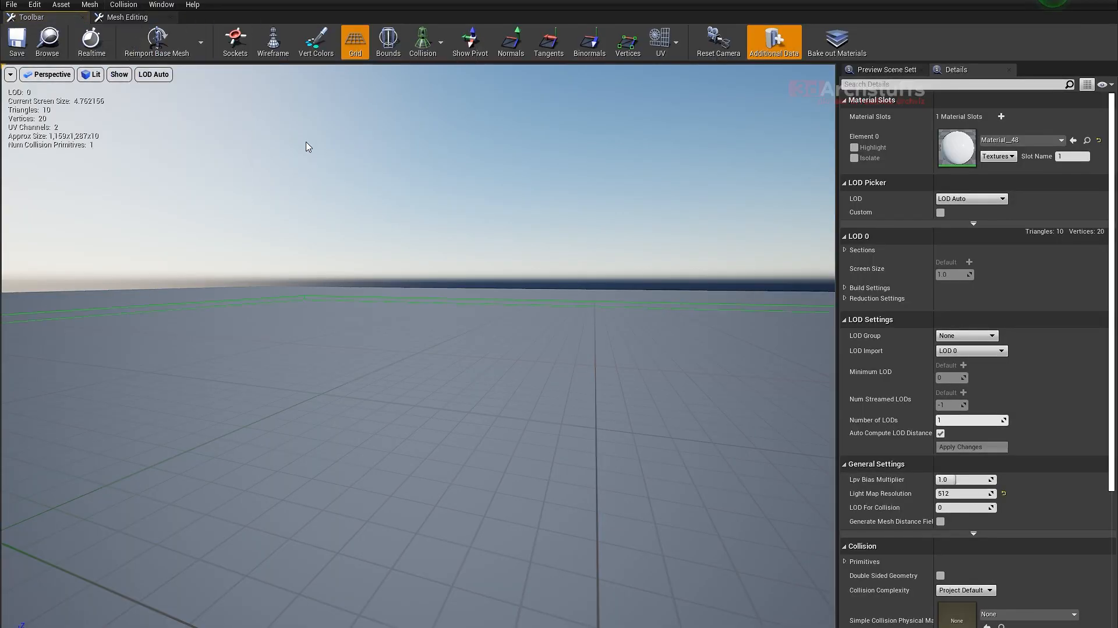
pyautogui.click(96, 1)
# - Test-play the level with the first-person character, including from the bookmarked living room camera, stopping the simulation each time
pyautogui.click(590, 35)
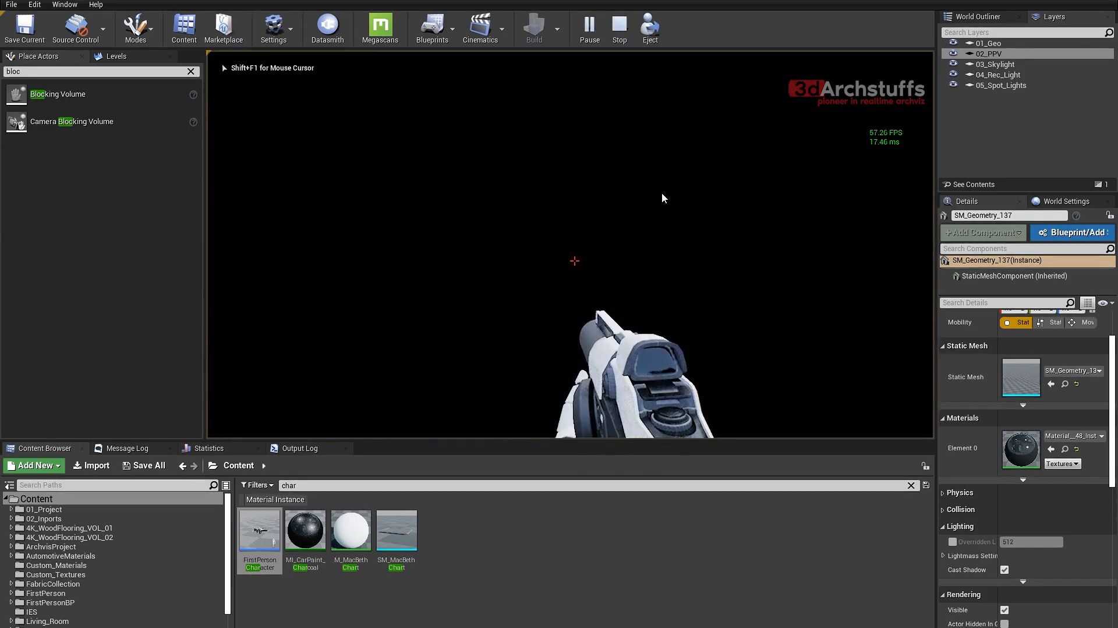
pyautogui.press('Escape')
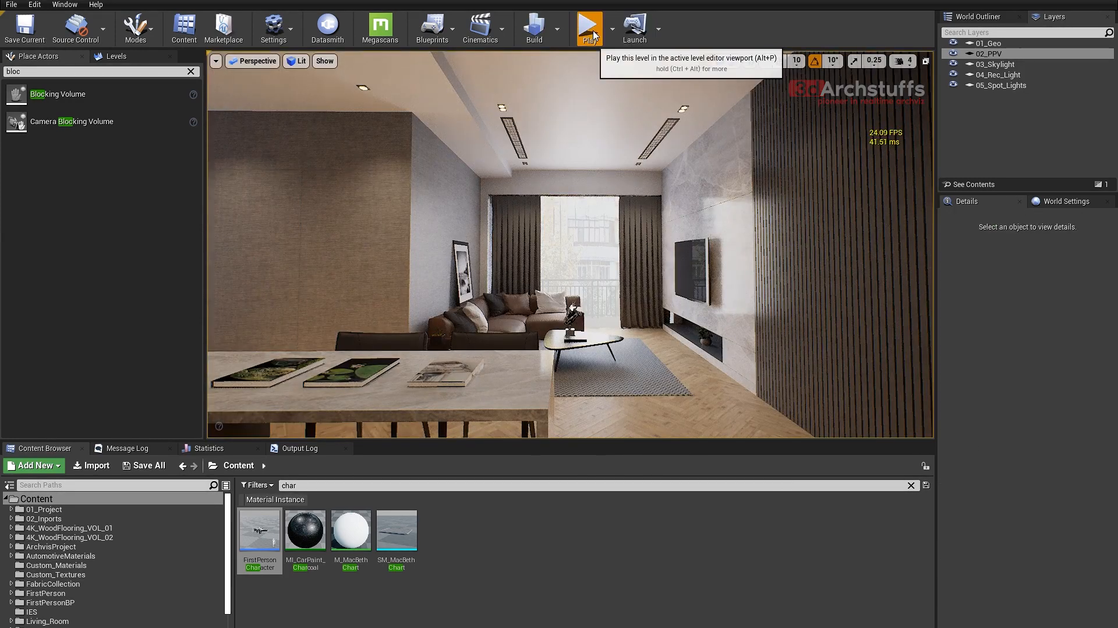
pyautogui.click(589, 26)
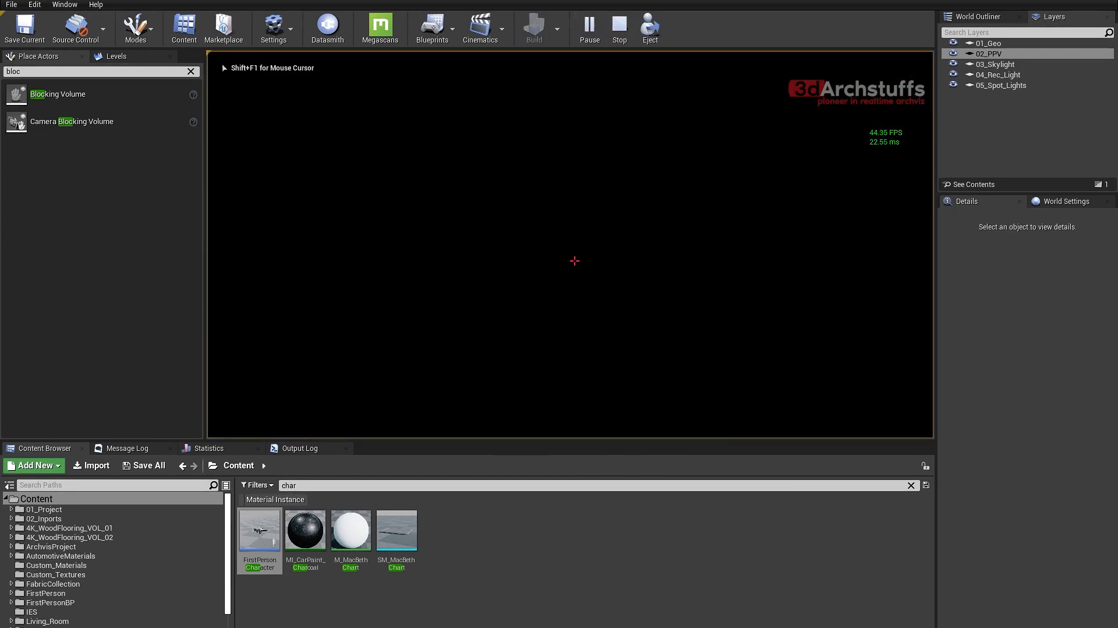
pyautogui.hotkey('shift', 'F1')
pyautogui.press('Escape')
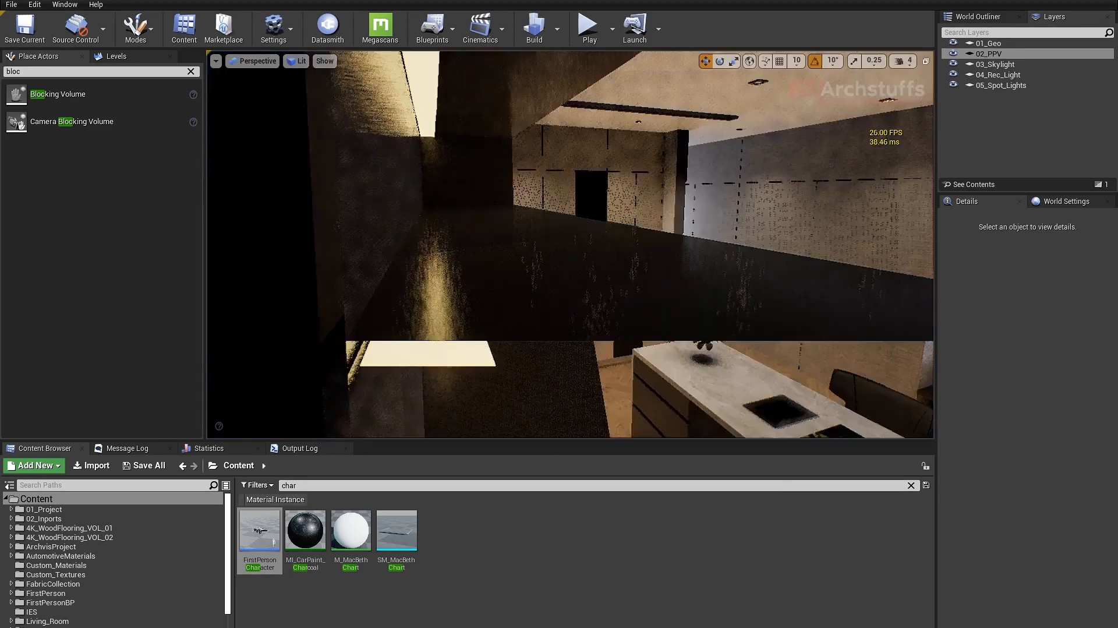
# - Switch to the bookmarked kitchen camera, test-play the level from there, and stop the simulation
pyautogui.press('1')
pyautogui.press('2')
pyautogui.moveTo(582, 250); pyautogui.dragTo(559, 96, button='right')
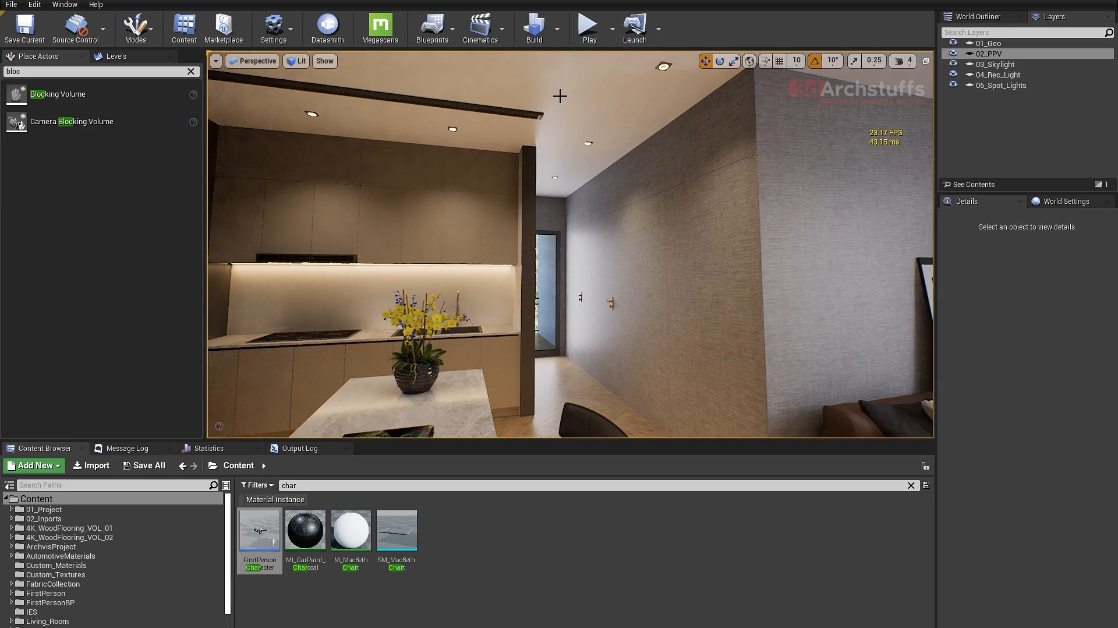
pyautogui.click(587, 27)
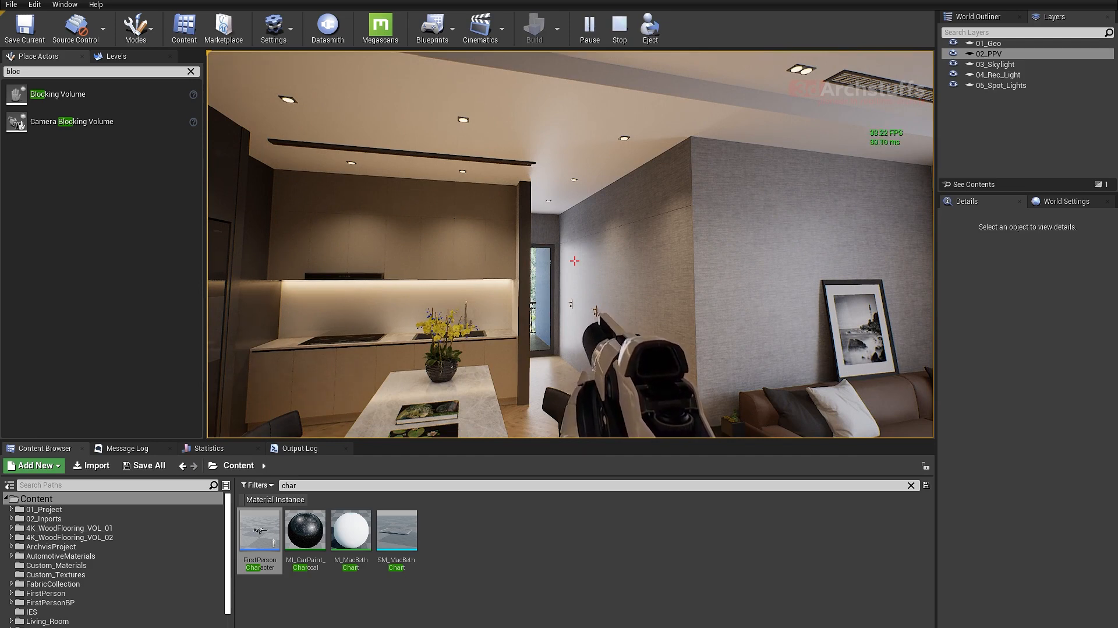
pyautogui.press('Escape')
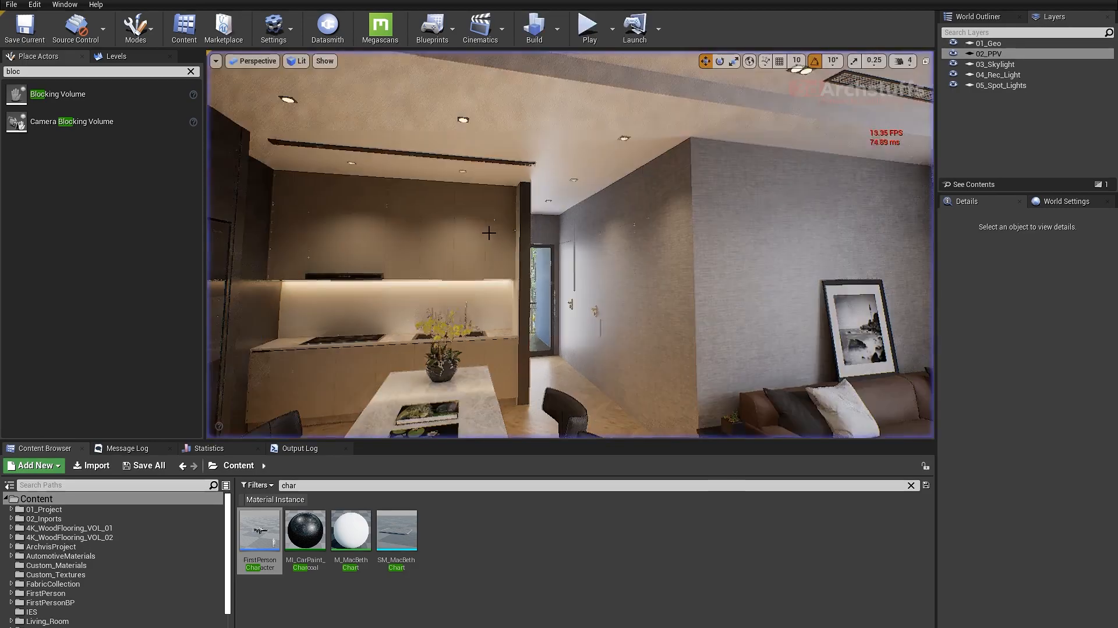
# - Frame the dining table and kitchen, and open the Engine Input page of the project settings
pyautogui.moveTo(579, 233); pyautogui.dragTo(562, 279, button='right')
pyautogui.scroll(-4, 579, 233)
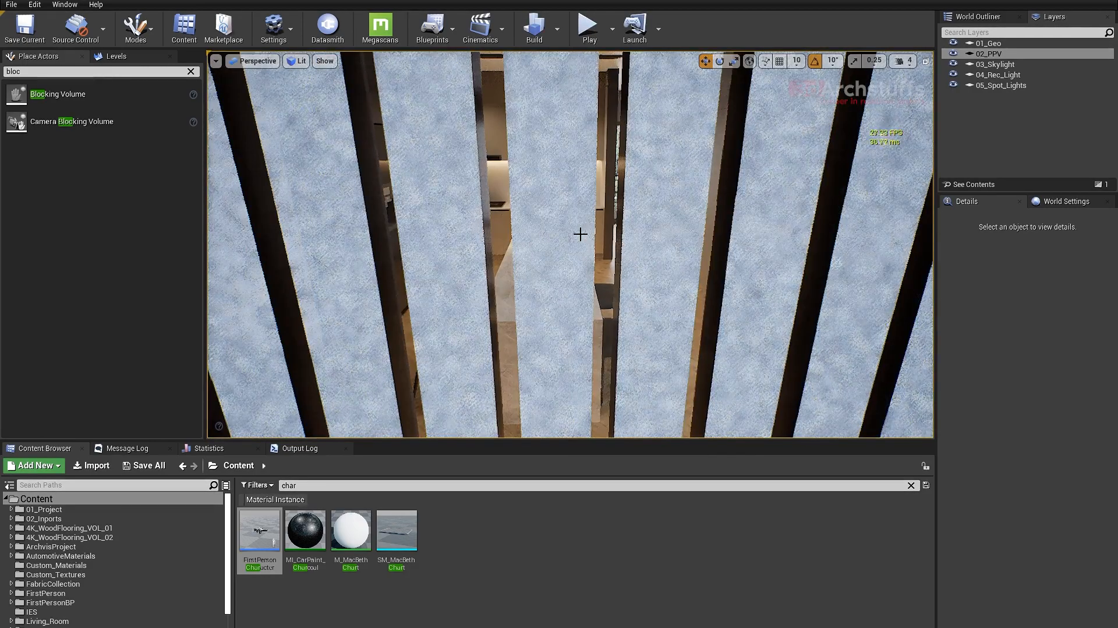
pyautogui.moveTo(580, 234); pyautogui.dragTo(549, 220, button='right')
pyautogui.scroll(4, 604, 216)
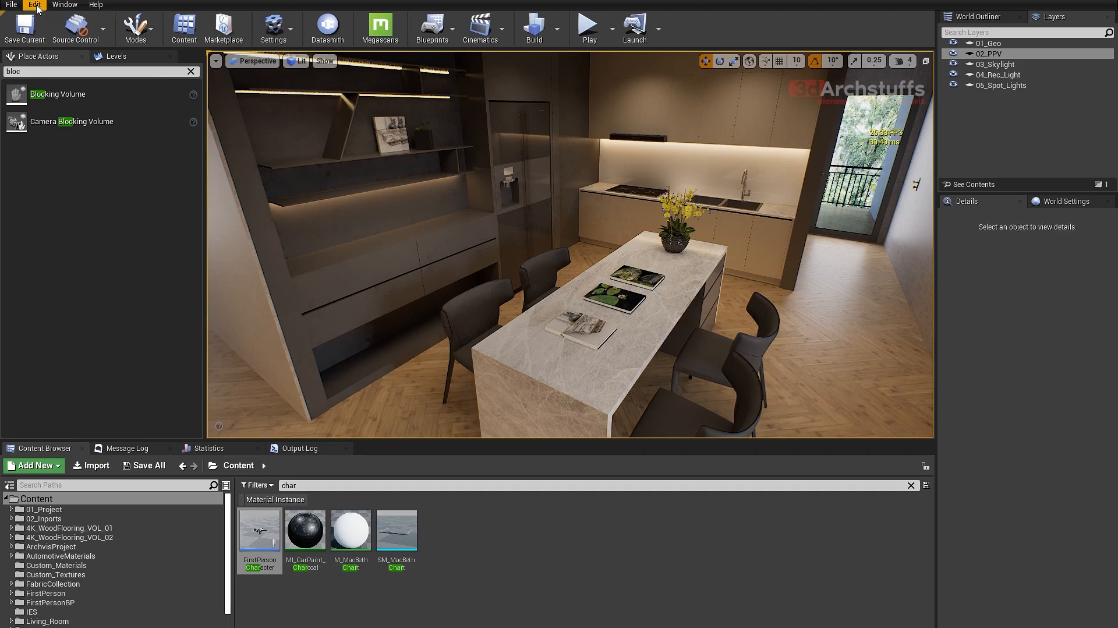
pyautogui.click(35, 5)
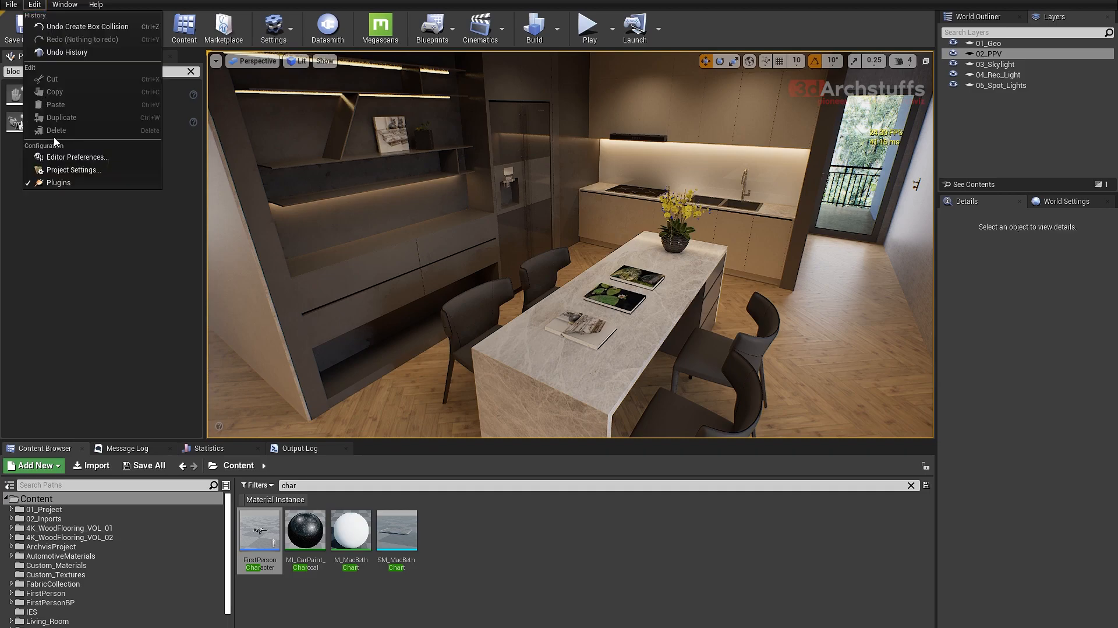
pyautogui.click(66, 170)
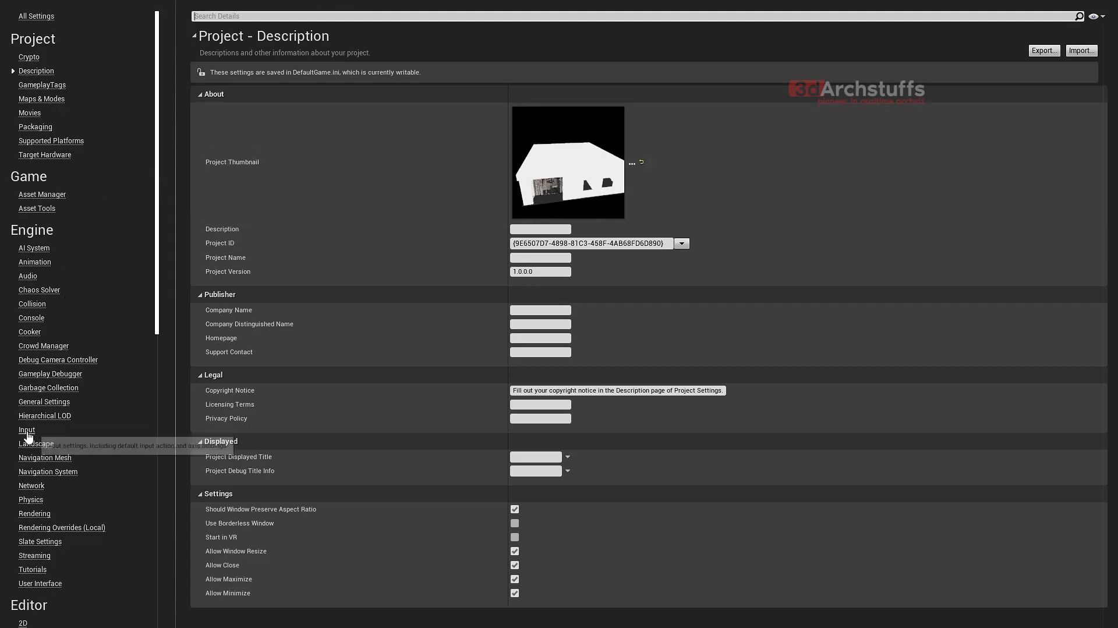
pyautogui.click(27, 431)
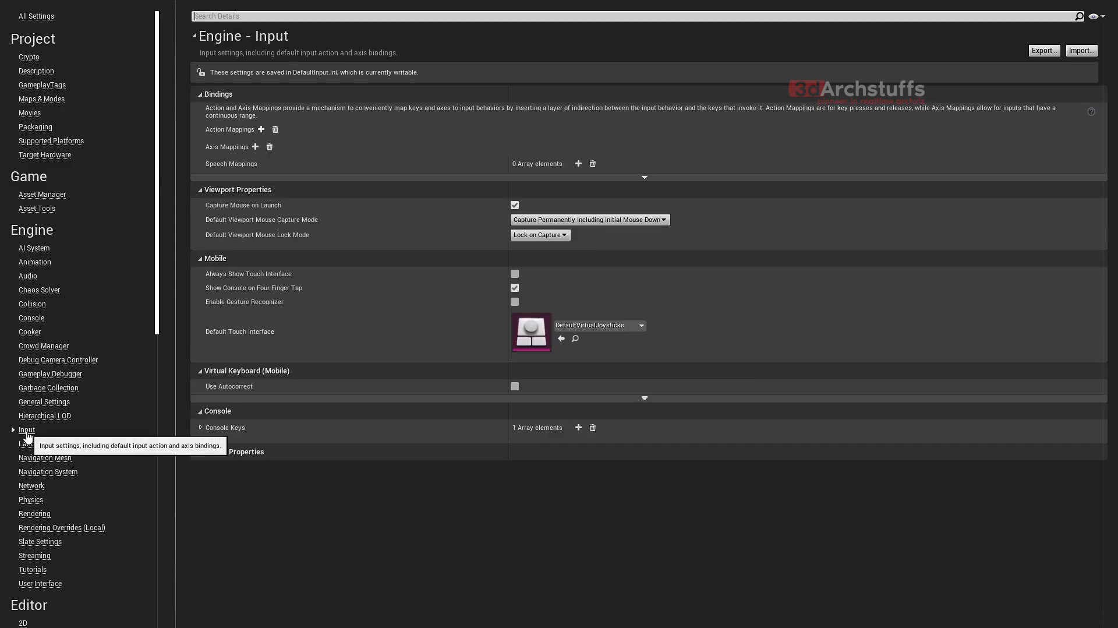
# - Import the input bindings from Input Backup 2019-05-10 155447.ini in the UE4.25 subfolder of Unreal Input File for charecter Movement
pyautogui.click(1081, 51)
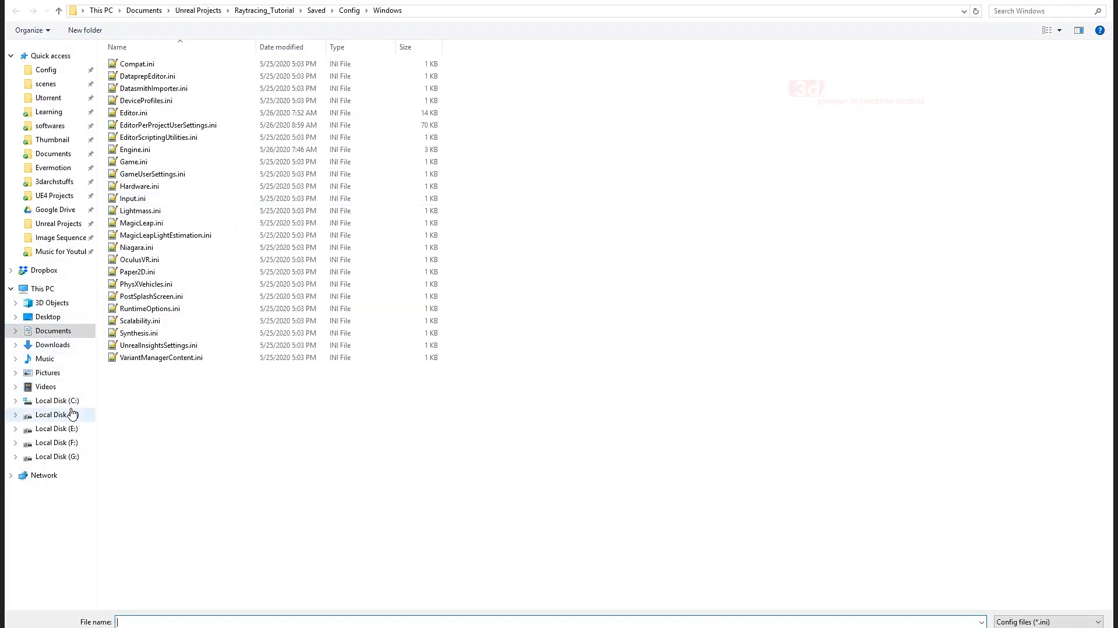
pyautogui.doubleClick(140, 123)
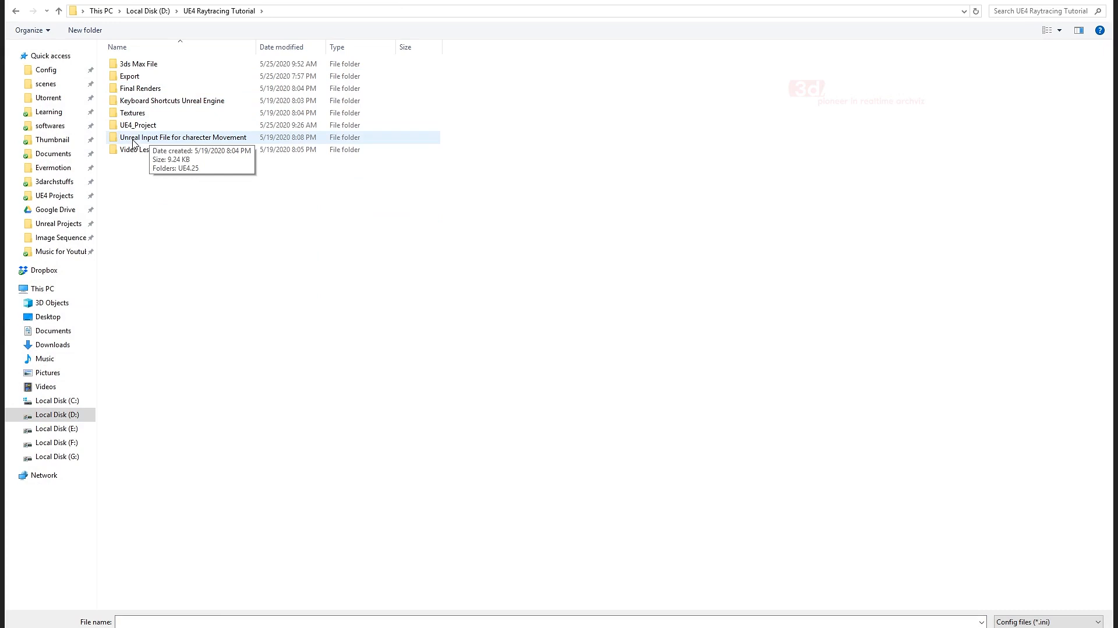
pyautogui.doubleClick(192, 139)
pyautogui.doubleClick(134, 68)
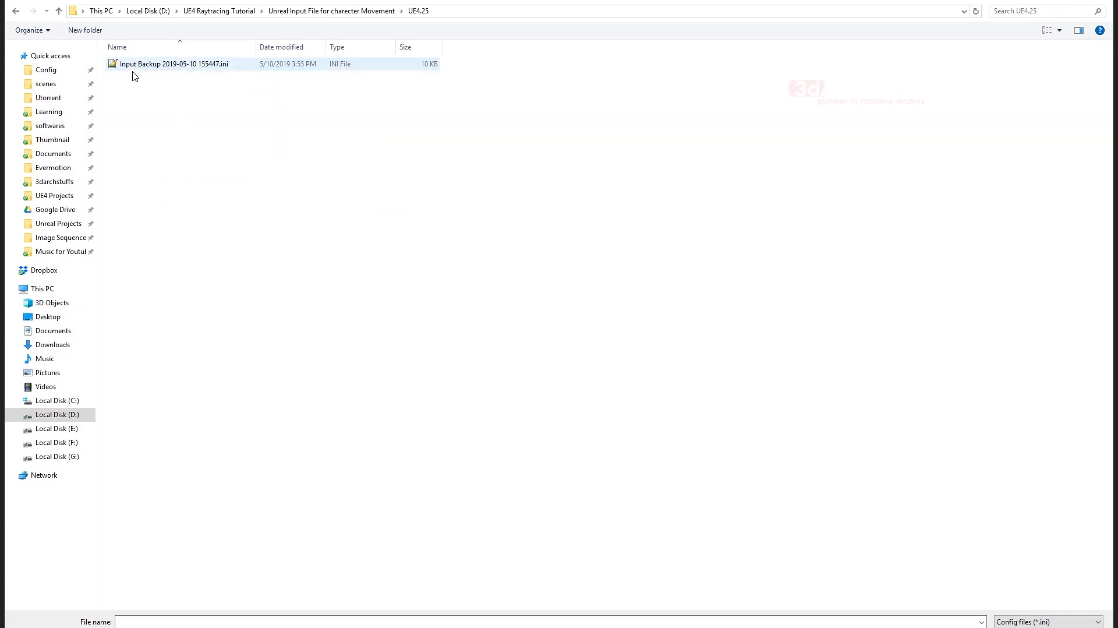
pyautogui.click(157, 65)
pyautogui.press('Return')
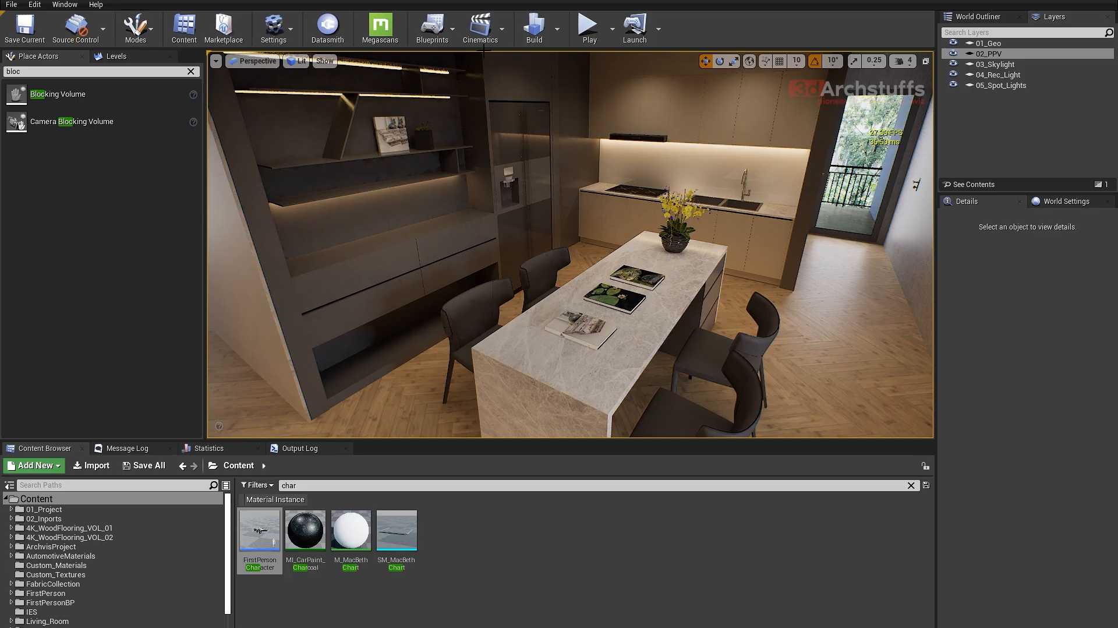
# - Play the level from the kitchen view, walk around and fire the gun to test the character controls, and stop the simulation
pyautogui.click(589, 25)
pyautogui.click(571, 245)
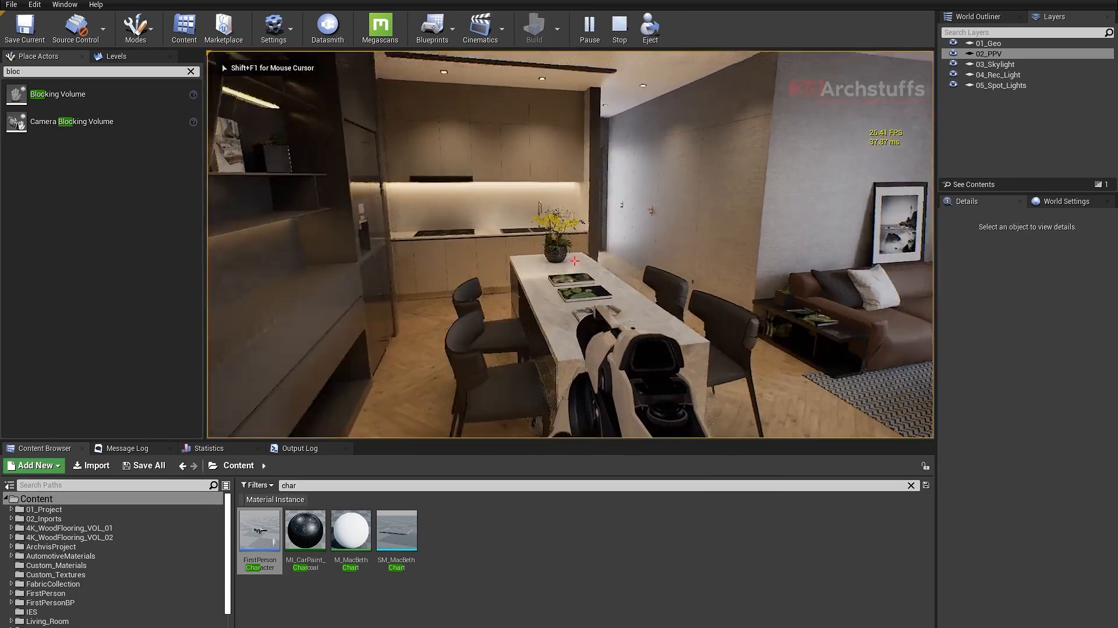
pyautogui.click(575, 261)
pyautogui.press('d')
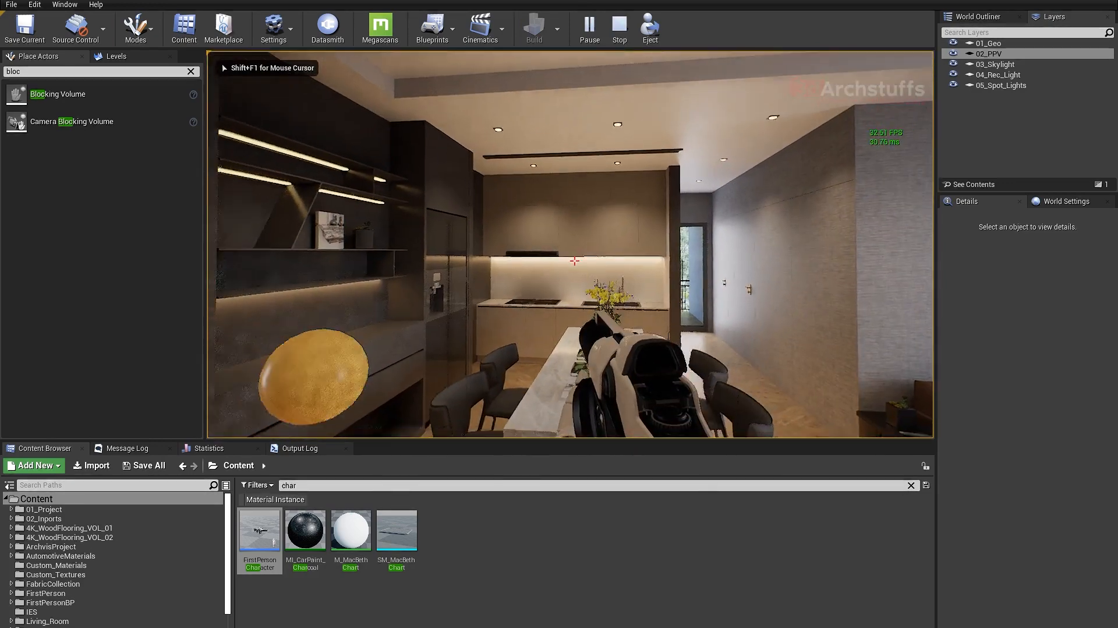
pyautogui.click(574, 261)
pyautogui.press('w')
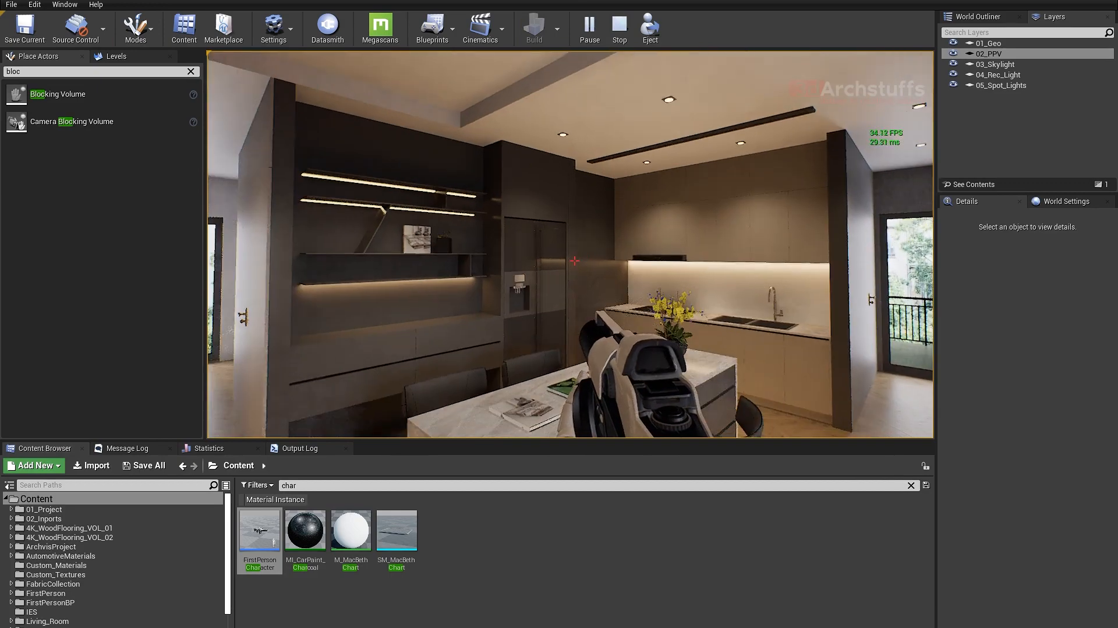
pyautogui.press('Escape')
# - Locate the FirstPersonCharacter blueprint in the project's Content folder and open it for editing
pyautogui.moveTo(561, 184); pyautogui.dragTo(587, 204, button='right')
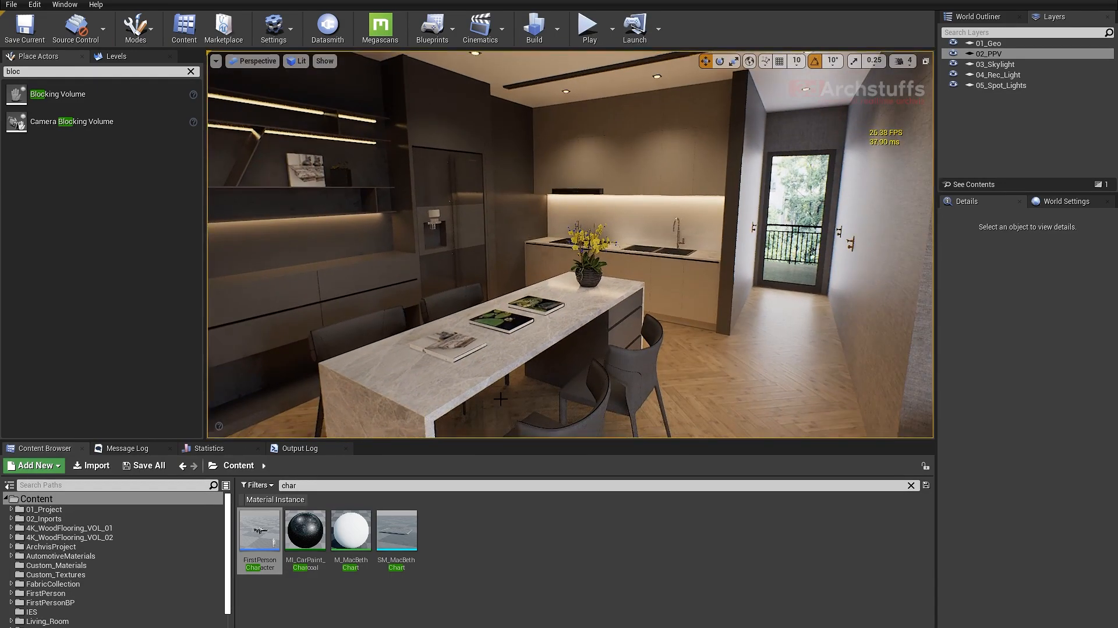
pyautogui.click(33, 499)
pyautogui.click(283, 485)
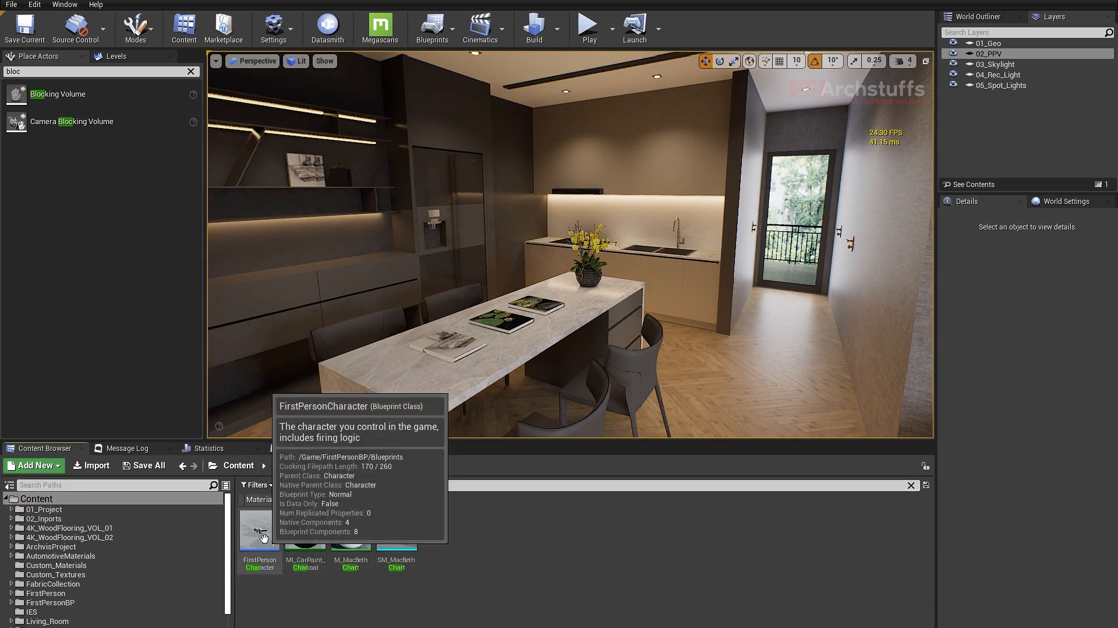
pyautogui.doubleClick(266, 544)
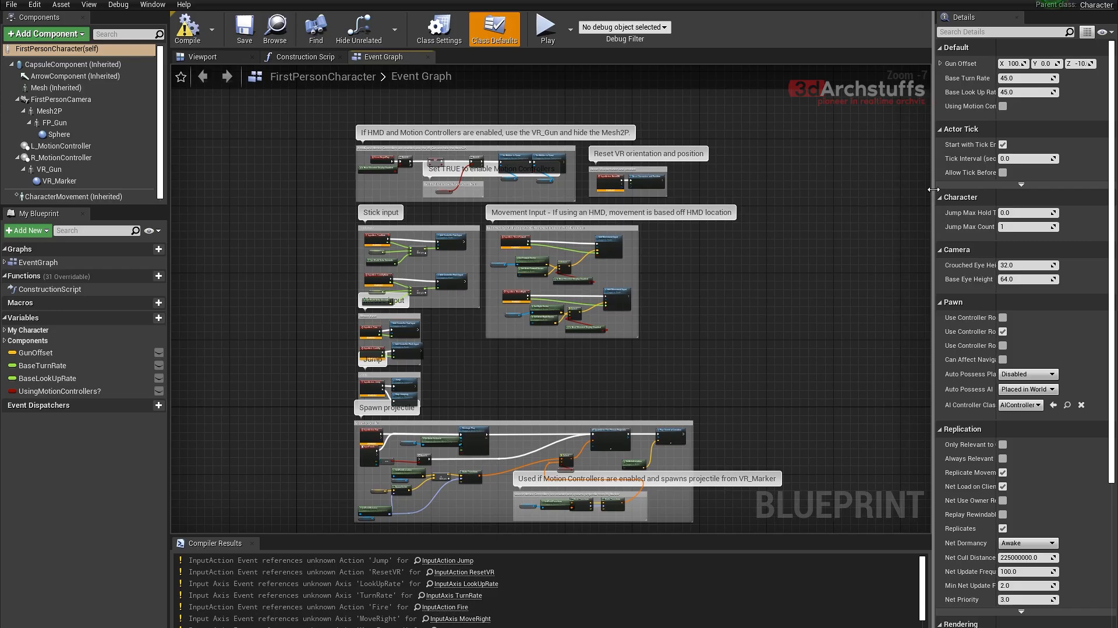
# - Examine the Event Graph of FirstPersonCharacter, especially the nodes in the Spawn projectile section
pyautogui.moveTo(735, 320); pyautogui.dragTo(811, 181, button='right')
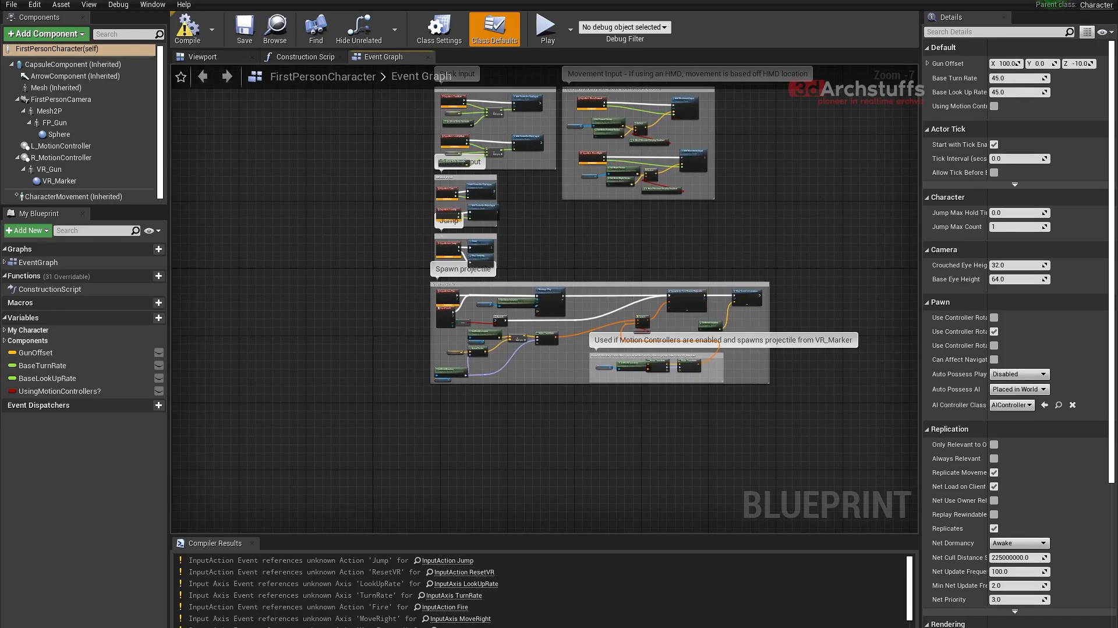
pyautogui.moveTo(600, 232); pyautogui.dragTo(603, 294, button='right')
pyautogui.scroll(5, 563, 317)
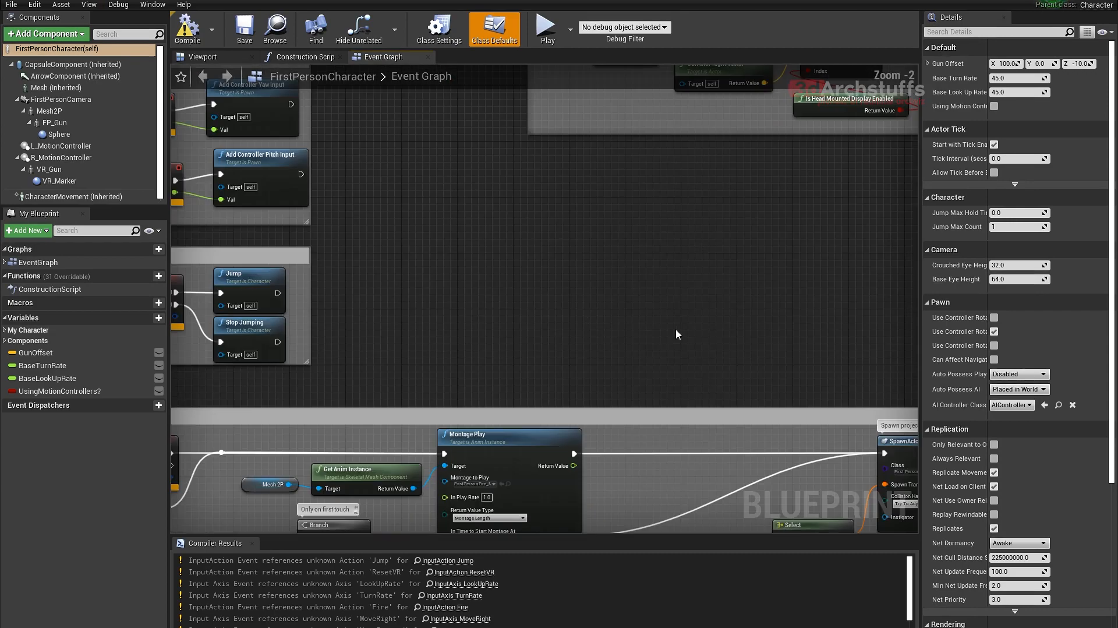
pyautogui.moveTo(909, 399); pyautogui.dragTo(627, 230, button='right')
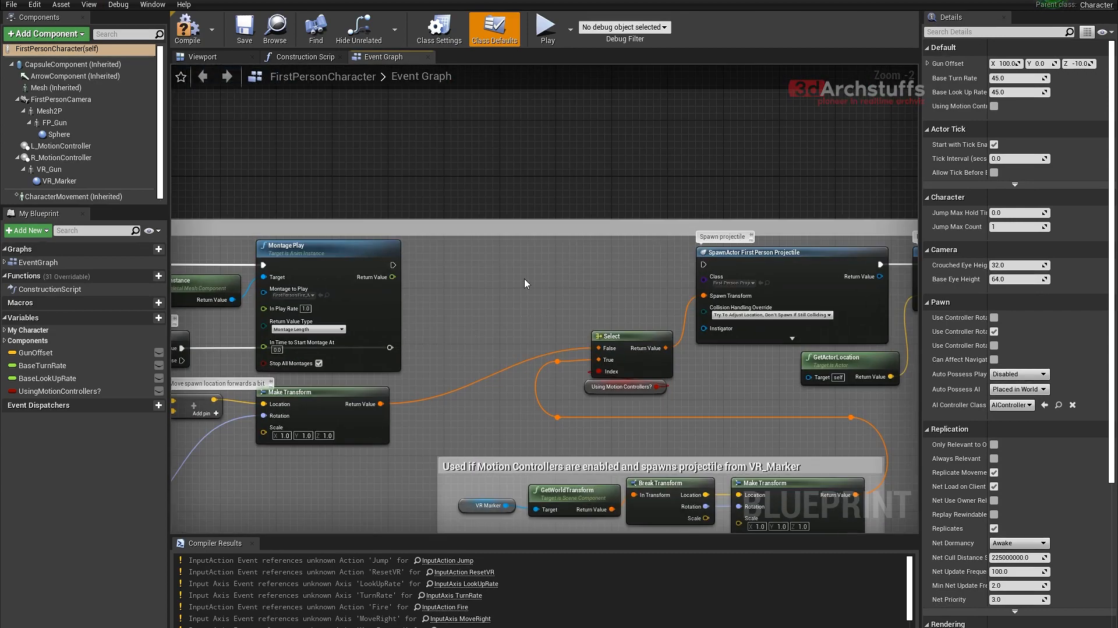
pyautogui.moveTo(579, 186); pyautogui.dragTo(842, 175, button='right')
pyautogui.moveTo(225, 222); pyautogui.dragTo(489, 237, button='right')
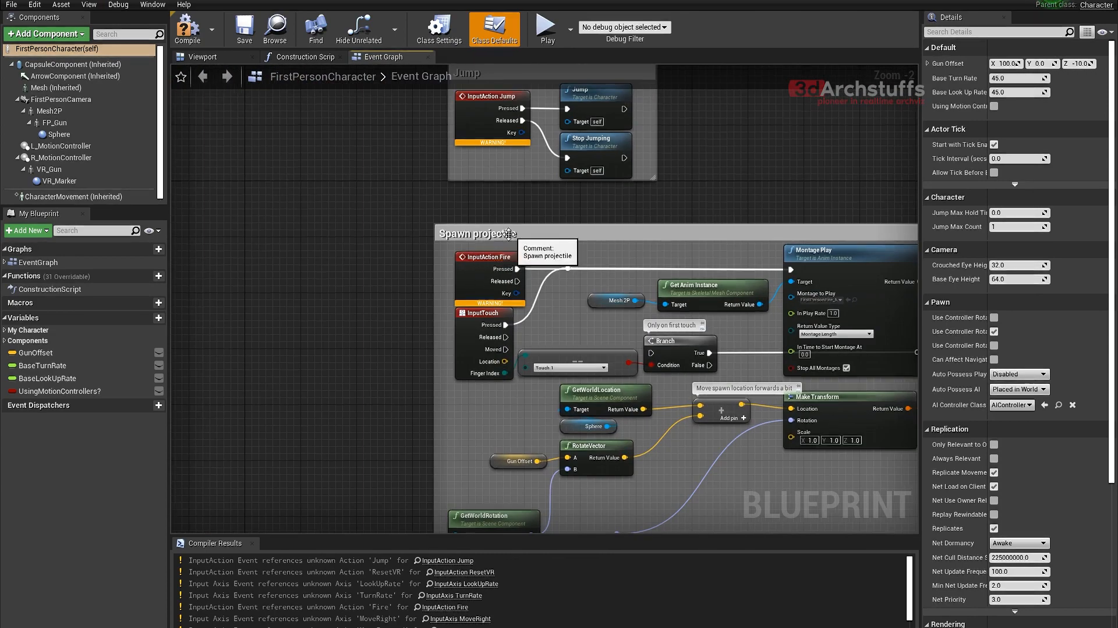
pyautogui.moveTo(755, 180); pyautogui.dragTo(378, 181, button='right')
pyautogui.moveTo(794, 227); pyautogui.dragTo(622, 216, button='right')
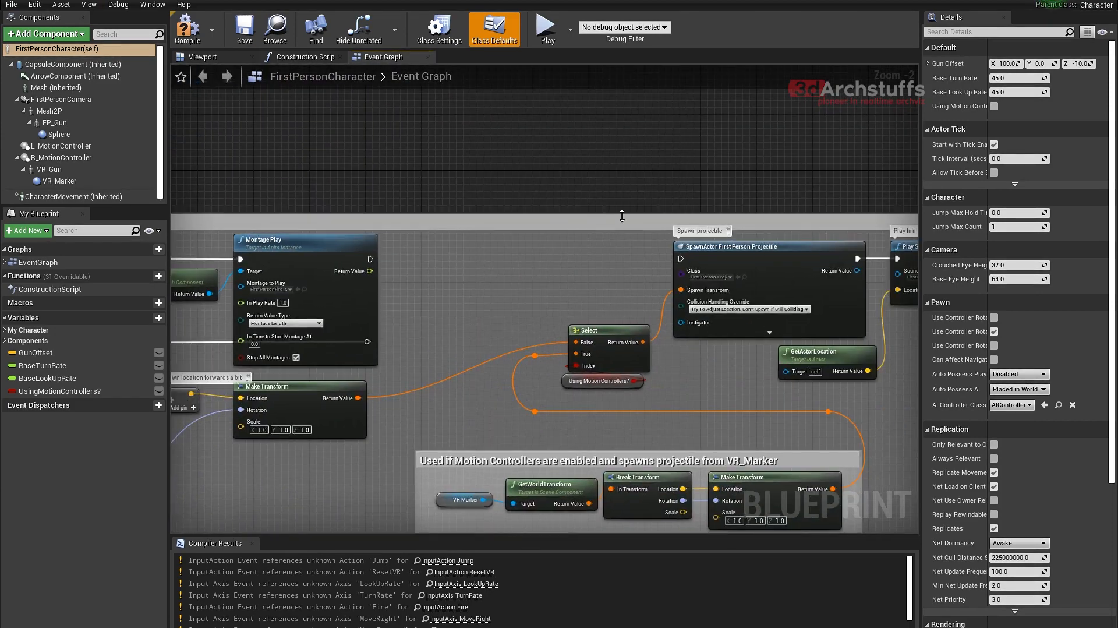
pyautogui.scroll(2, 693, 261)
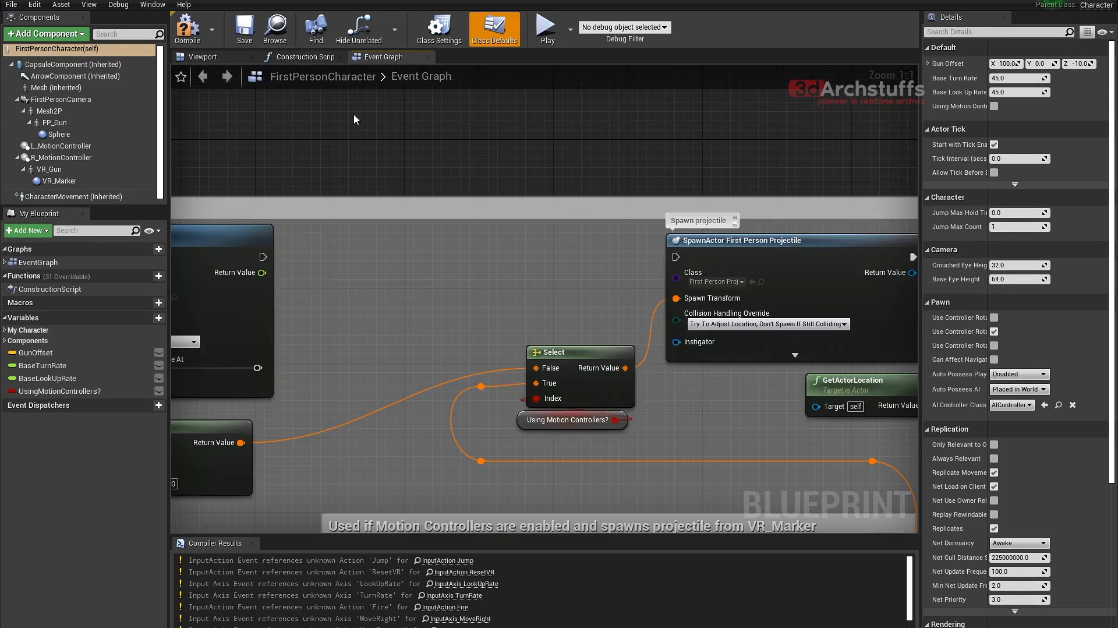
pyautogui.moveTo(259, 104); pyautogui.dragTo(297, 101, button='right')
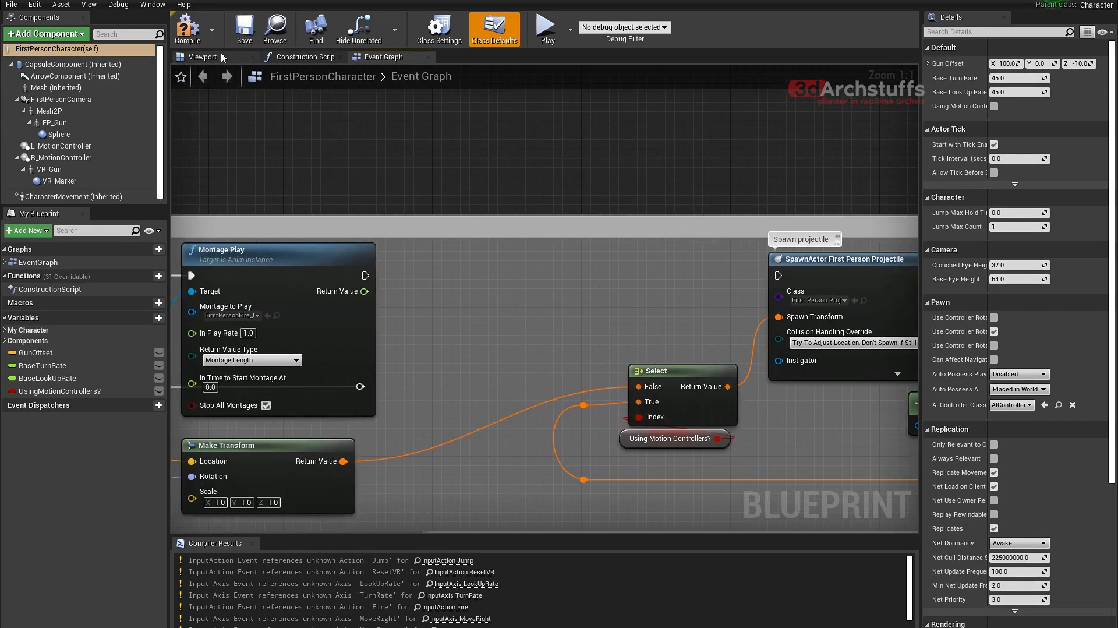
# - Compile the FirstPersonCharacter blueprint, play the level and walk through the kitchen to test it, and stop the simulation
pyautogui.click(193, 34)
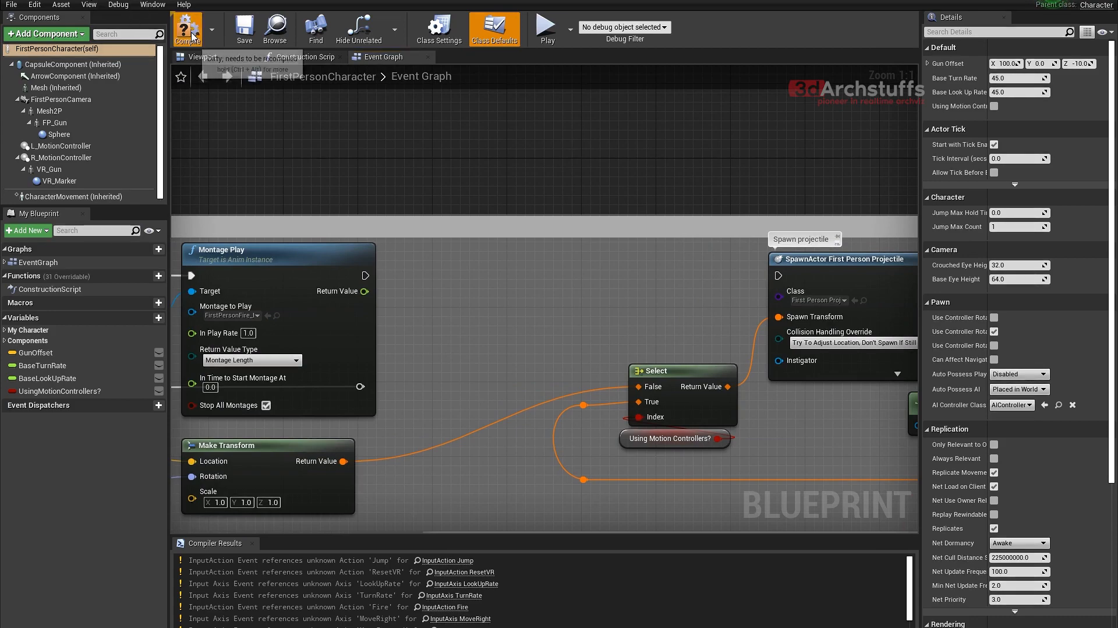
pyautogui.click(91, 1)
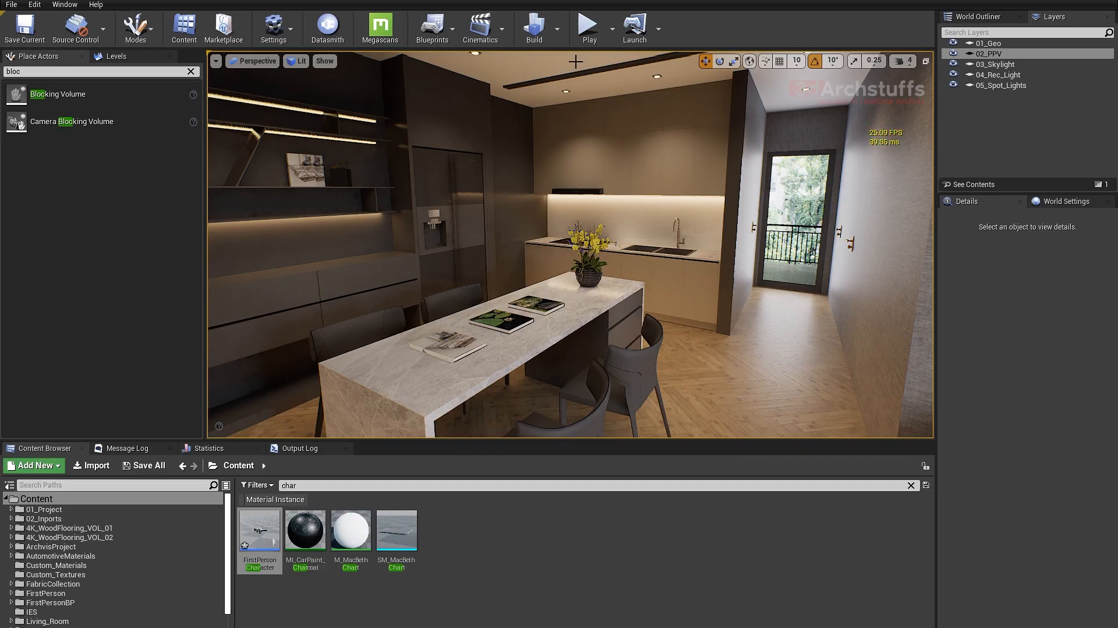
pyautogui.hotkey('alt', 'p')
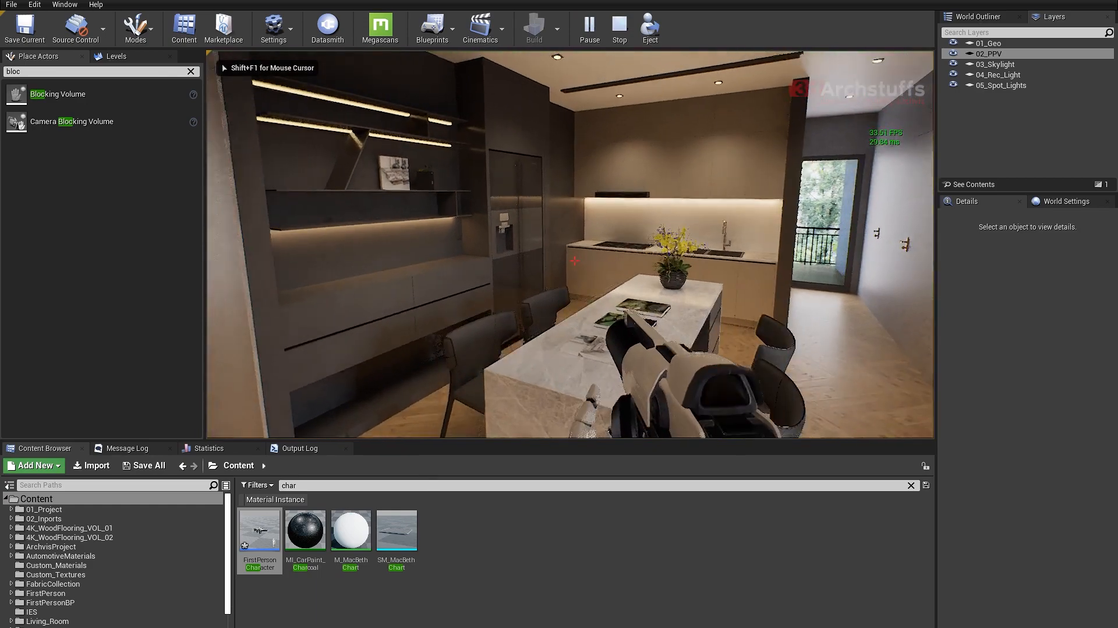
pyautogui.press('s')
pyautogui.press('d')
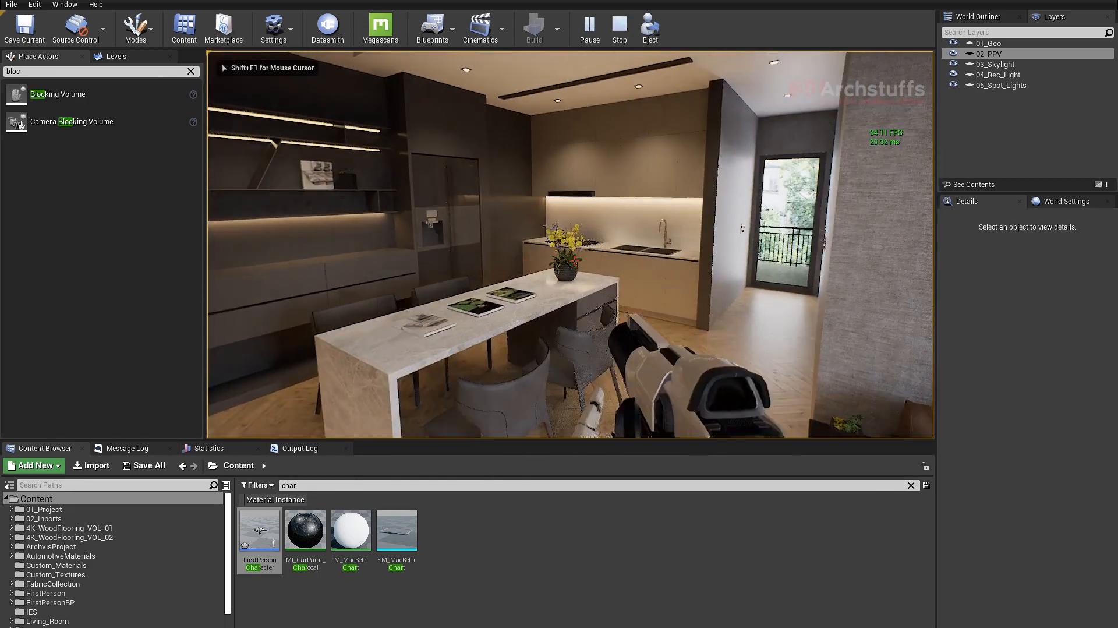
pyautogui.press('Escape')
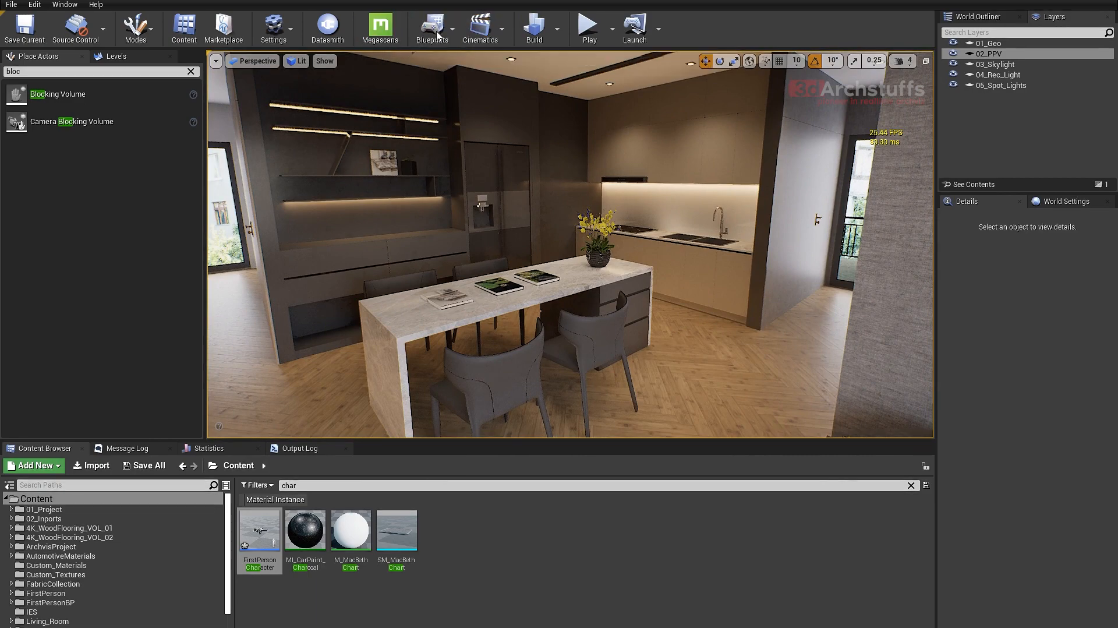
# - Open the FirstPersonHUD blueprint of the FirstPersonGameMode world override for editing
pyautogui.click(437, 35)
pyautogui.moveTo(512, 141)
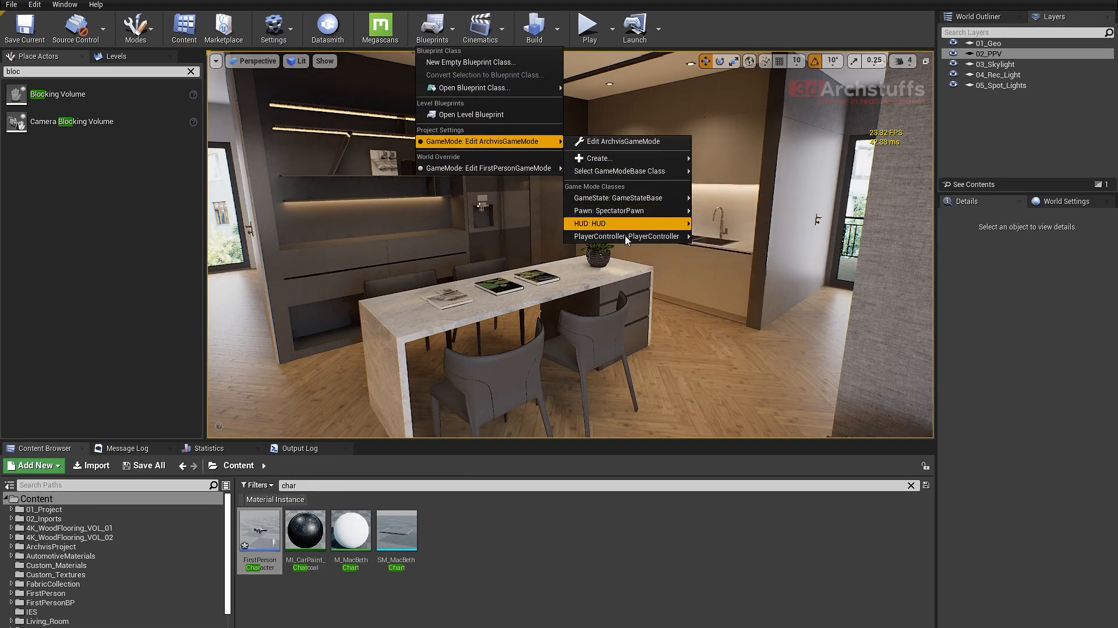
pyautogui.moveTo(639, 211)
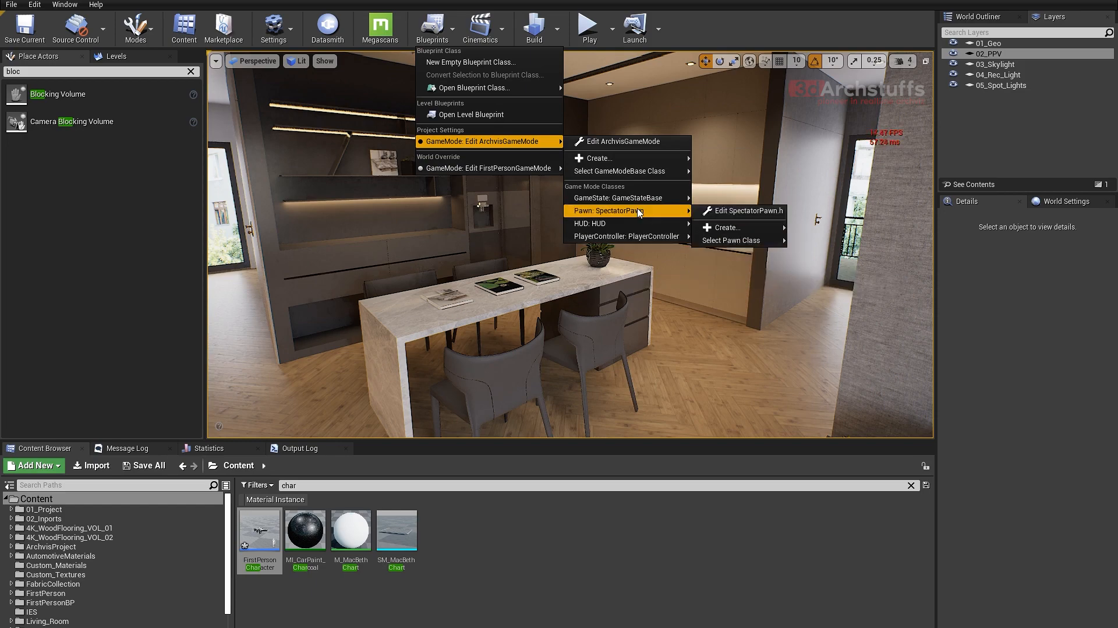
pyautogui.moveTo(497, 170)
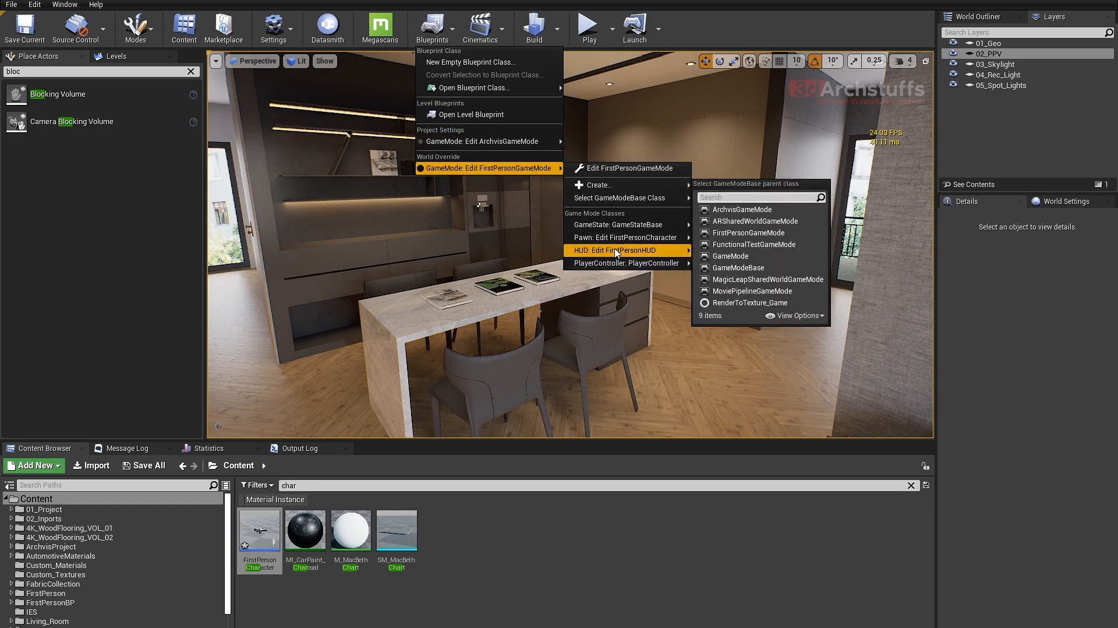
pyautogui.click(727, 251)
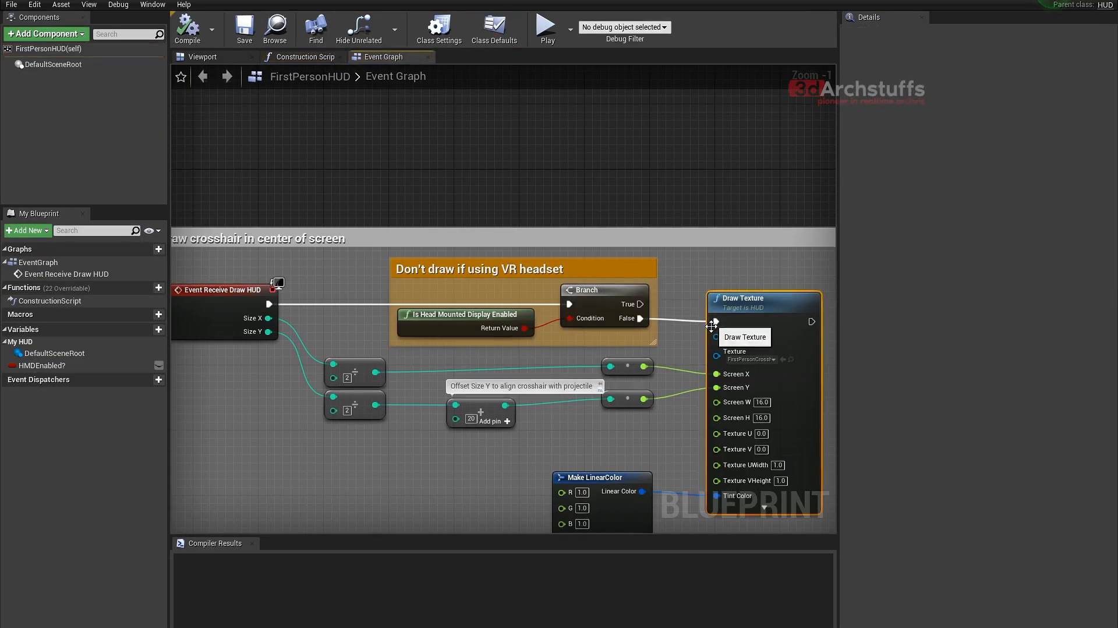
# - Disconnect the execution, Screen X and Screen Y inputs of the Draw Texture node, compile FirstPersonHUD and play the level
pyautogui.keyDown('alt'); pyautogui.click(716, 374); pyautogui.keyUp('alt')
pyautogui.keyDown('alt'); pyautogui.click(718, 391); pyautogui.keyUp('alt')
pyautogui.click(189, 32)
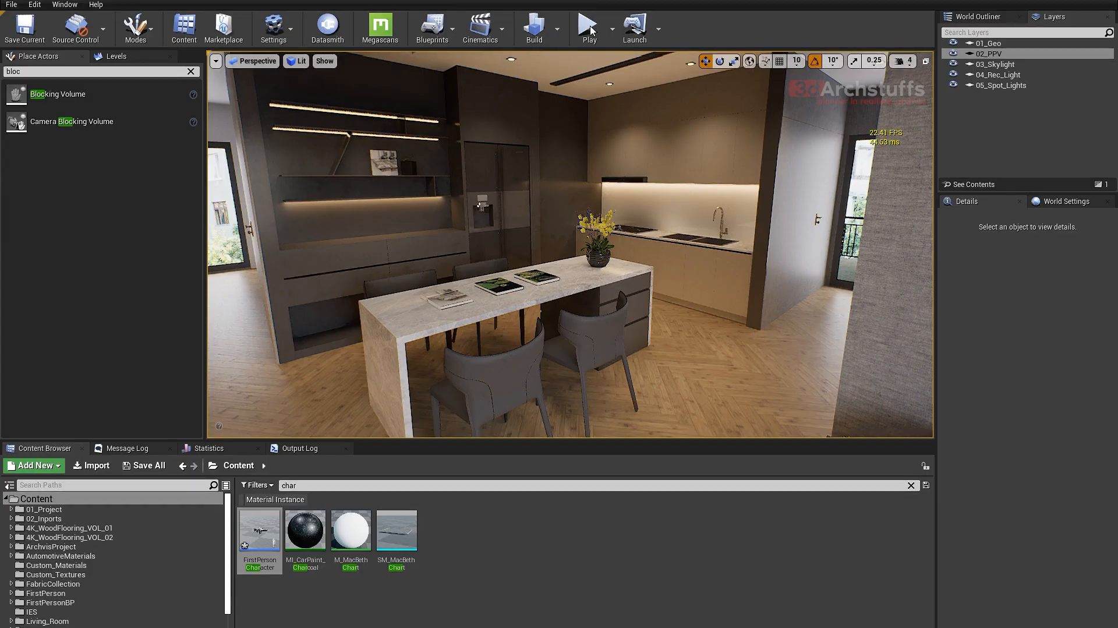
pyautogui.click(588, 26)
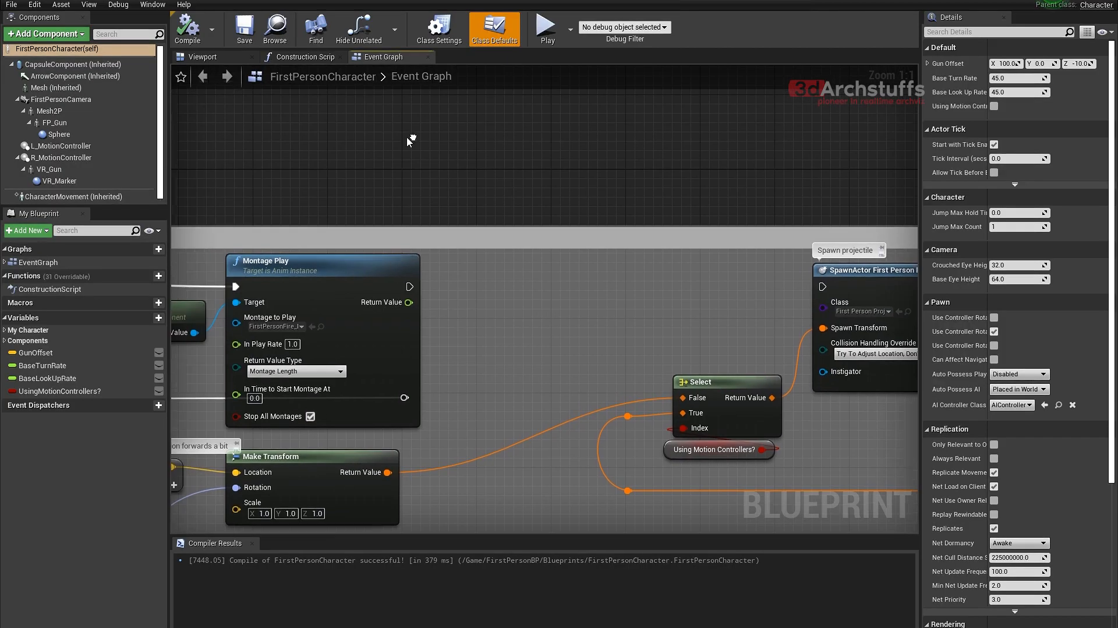
# - Enable Hidden in Game for the Mesh2P arms and the FP_Gun component of FirstPersonCharacter, and compile the blueprint
pyautogui.click(202, 56)
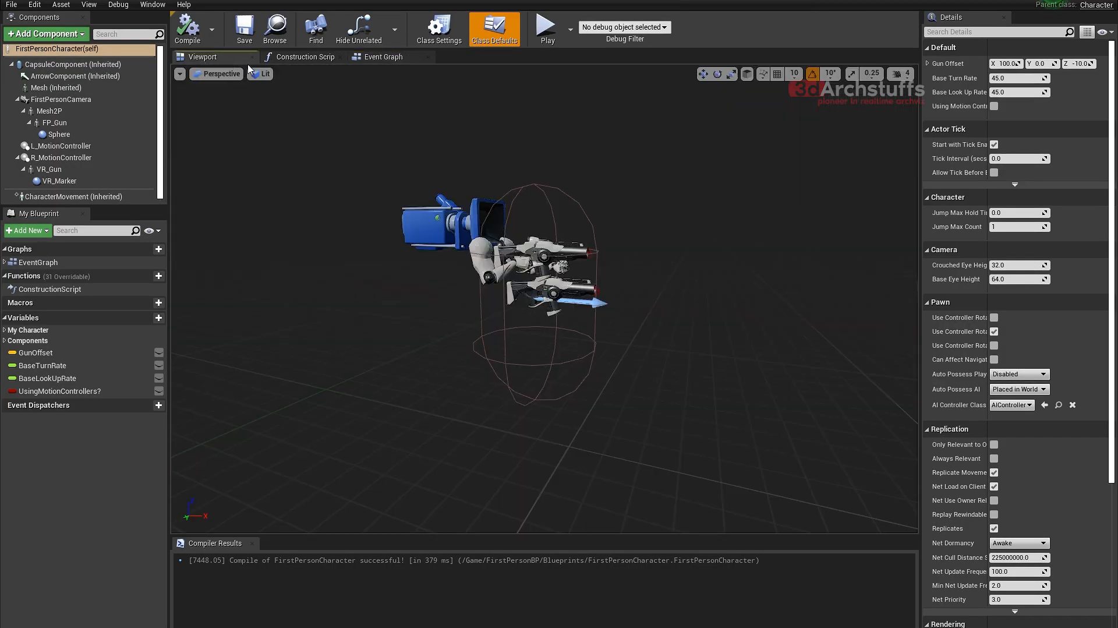
pyautogui.click(485, 261)
pyautogui.scroll(-15, 961, 350)
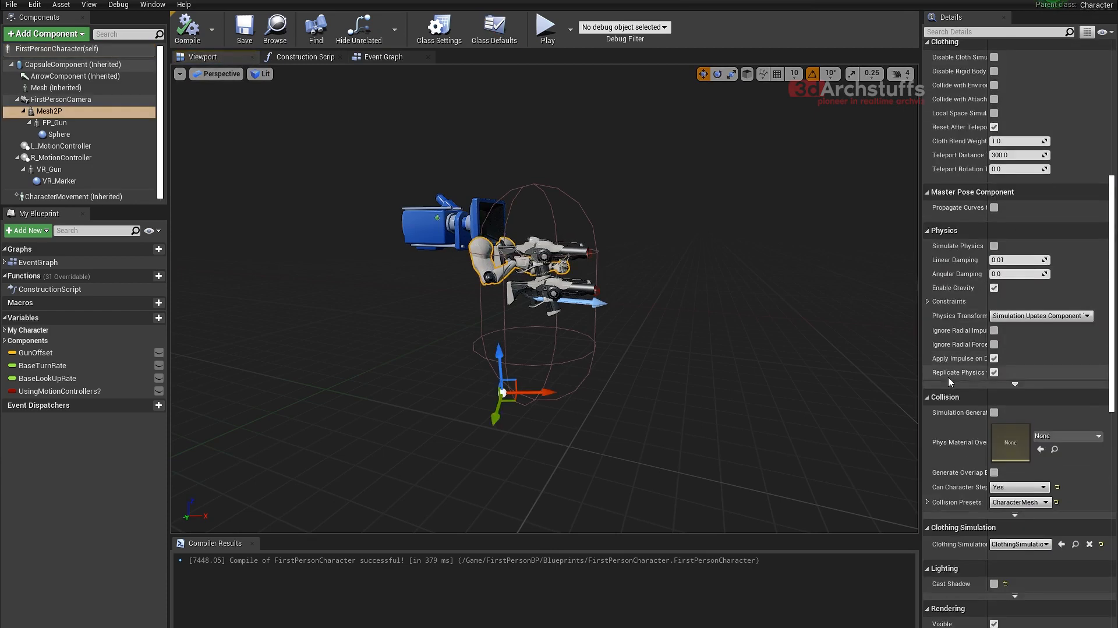
pyautogui.scroll(-6, 948, 376)
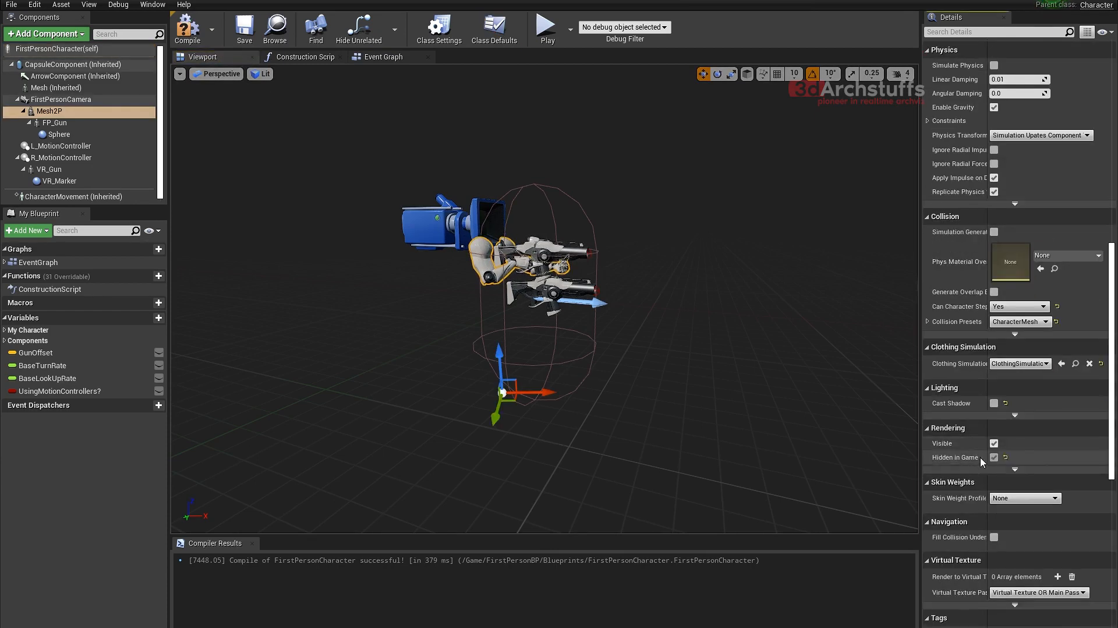
pyautogui.click(575, 251)
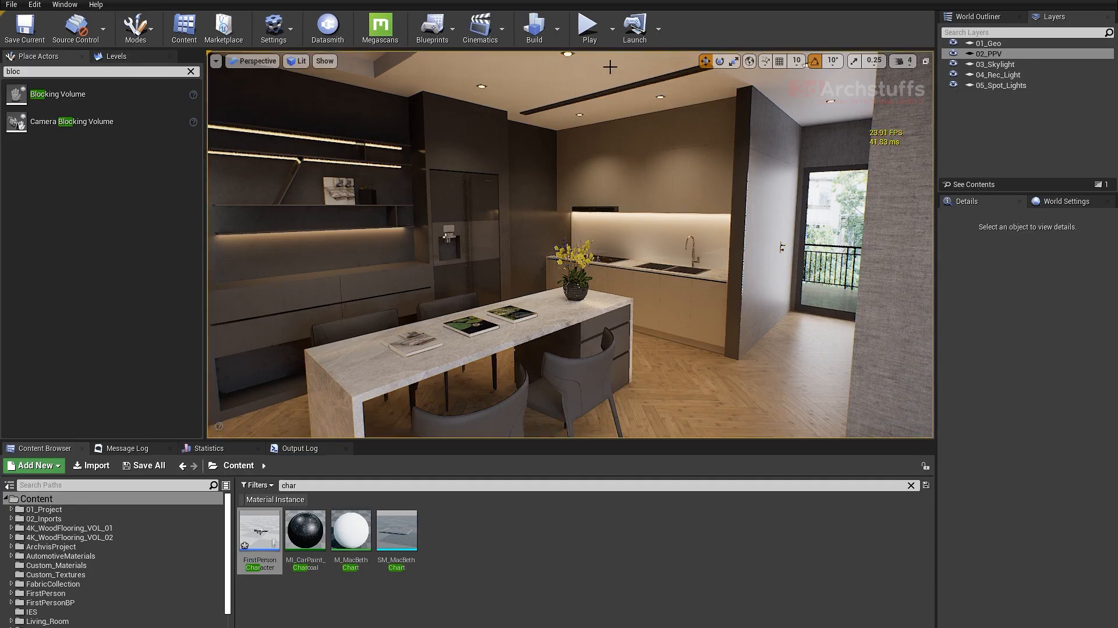
# - Play the level from the kitchen view to check the hidden arms and gun, and stop the simulation
pyautogui.click(587, 26)
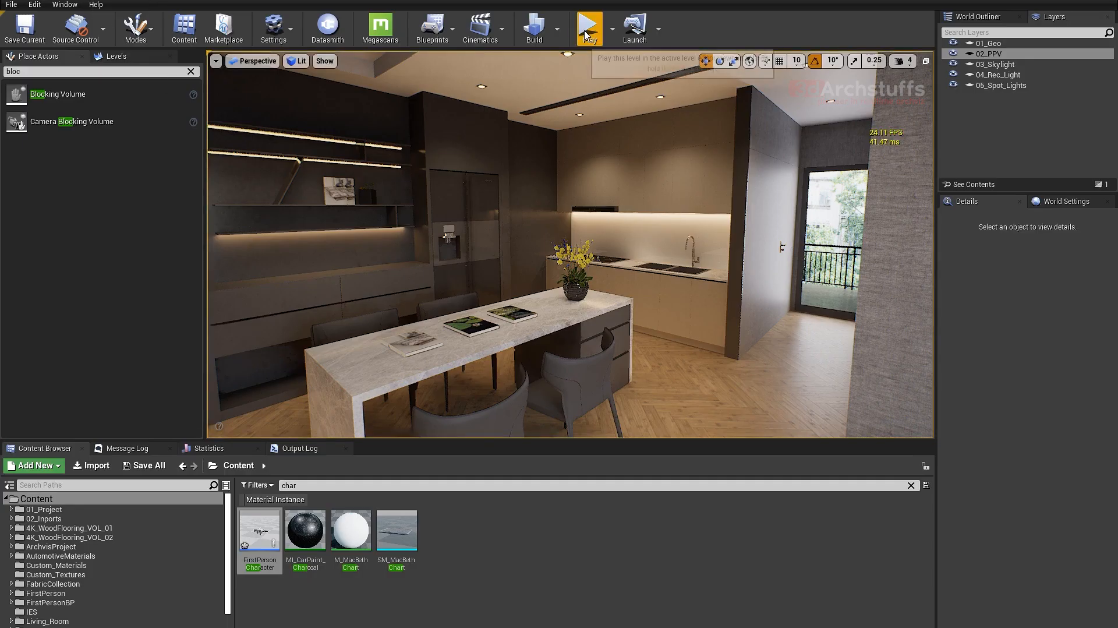
pyautogui.click(616, 214)
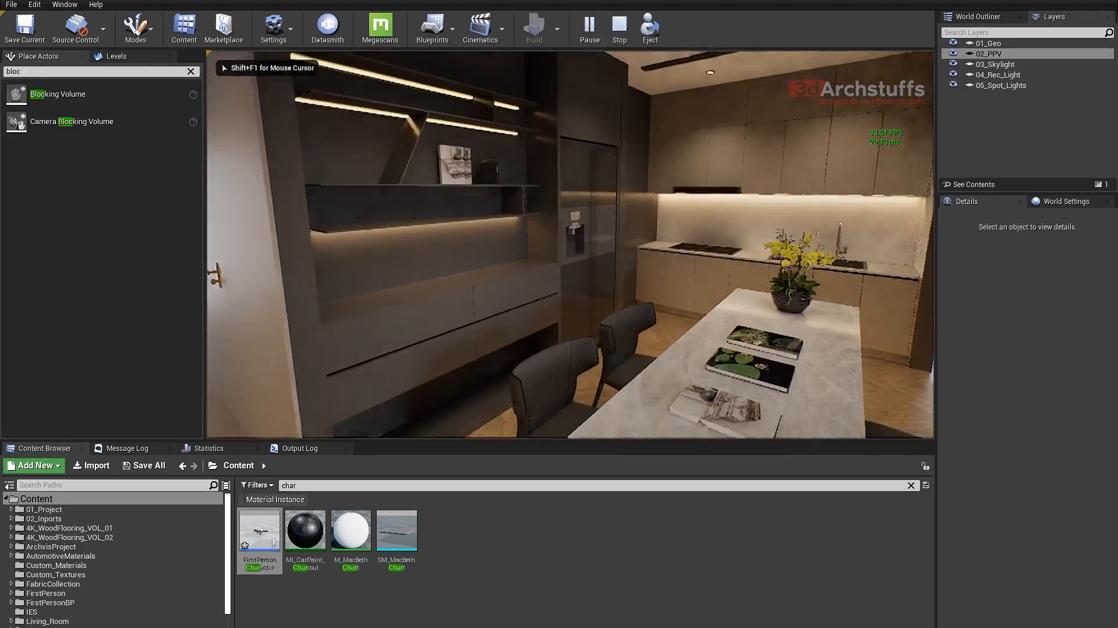
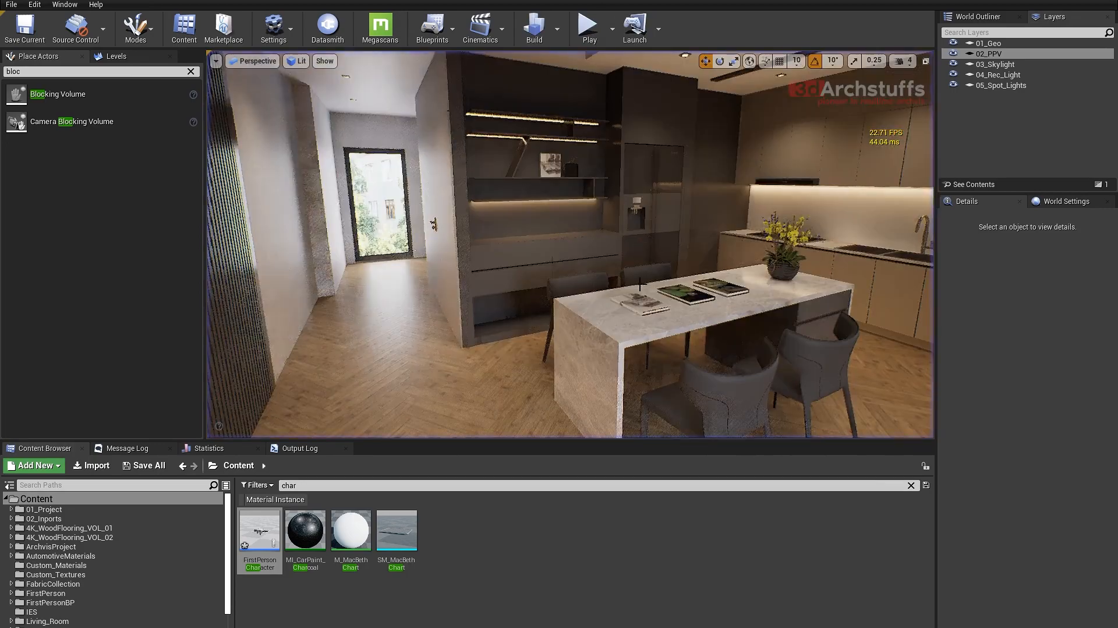
pyautogui.press('Escape')
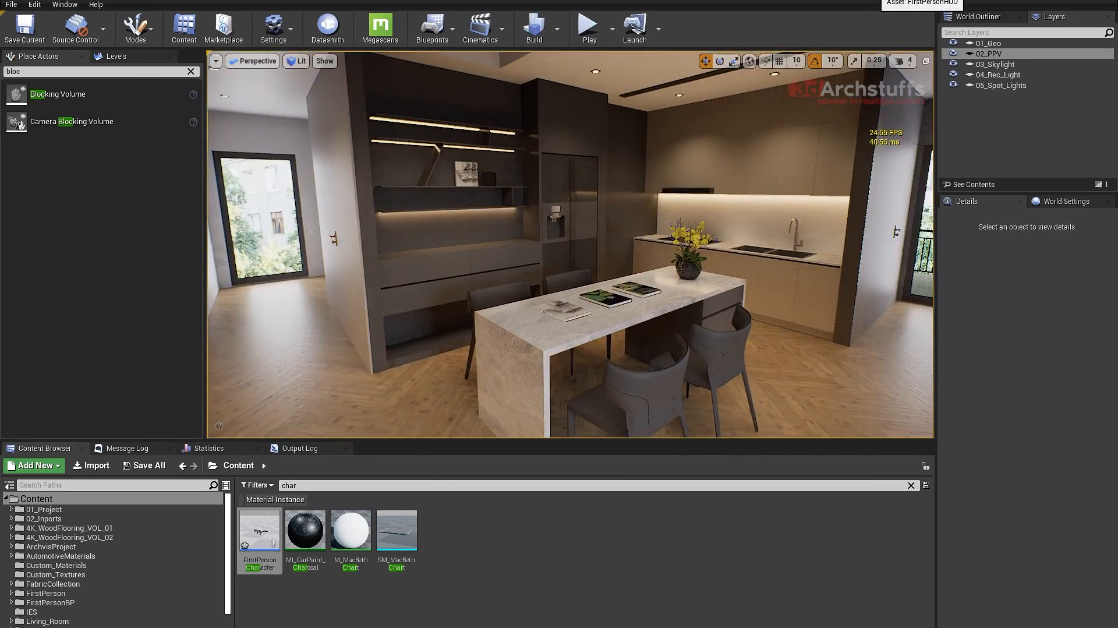
# - Set the Z location of FirstPersonCamera in the FirstPersonCharacter blueprint to 45 and compile it
pyautogui.click(878, 0)
pyautogui.click(840, 2)
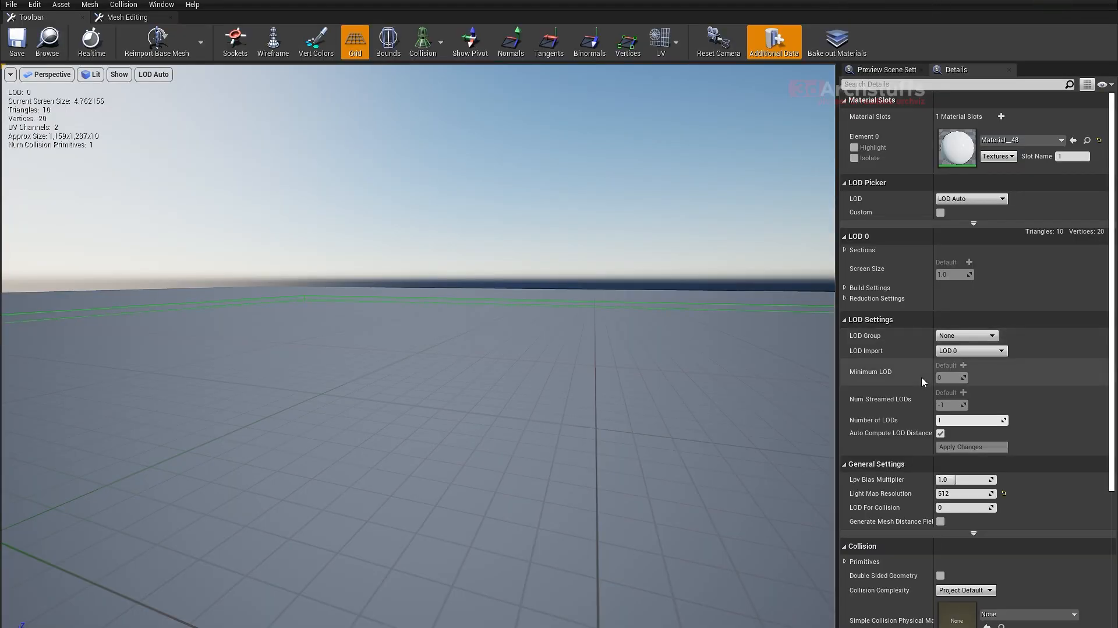
pyautogui.click(898, 5)
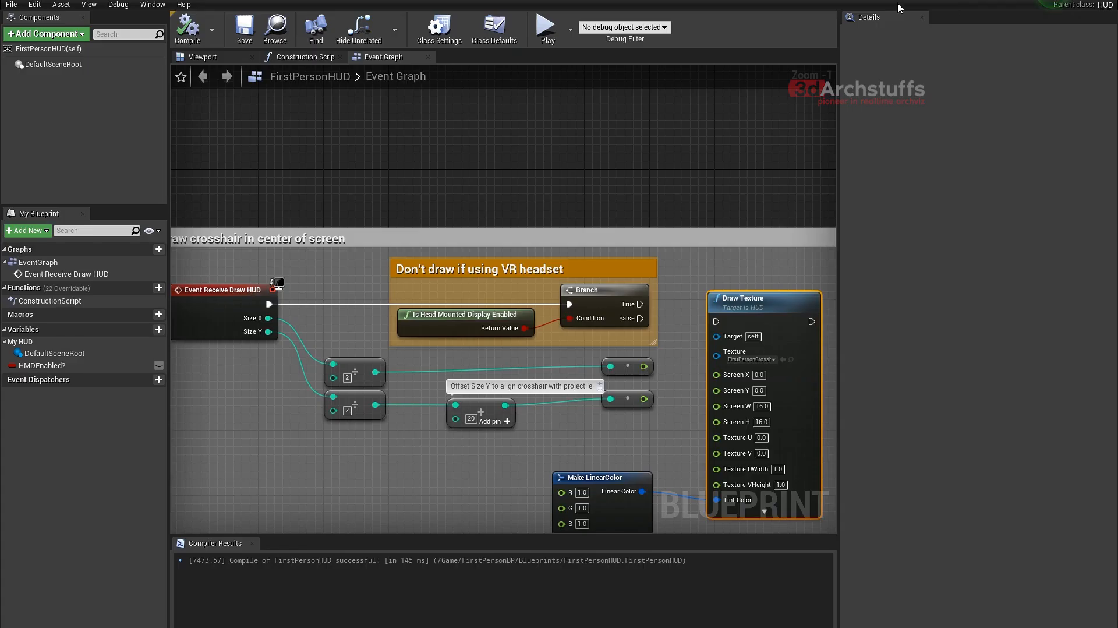
pyautogui.click(201, 57)
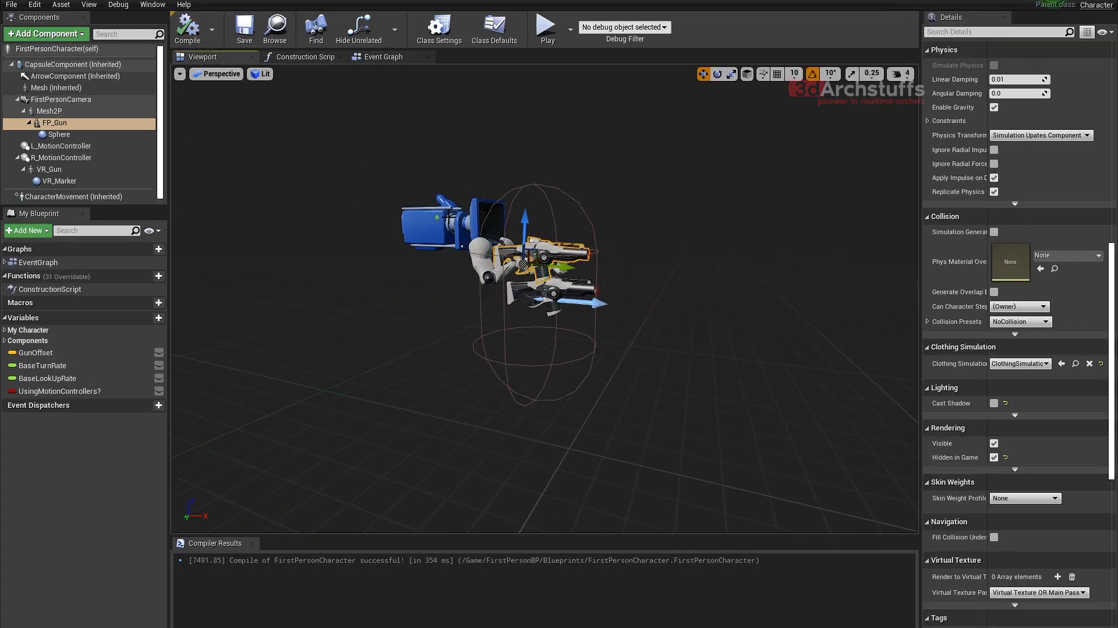
pyautogui.doubleClick(60, 100)
pyautogui.scroll(5, 1050, 228)
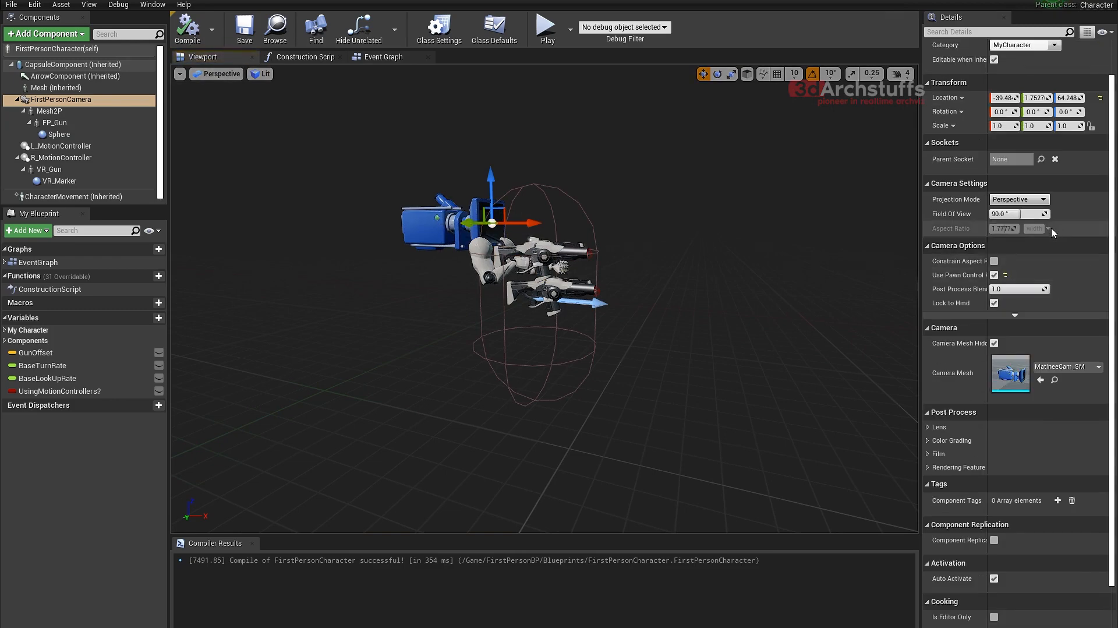
pyautogui.click(1069, 142)
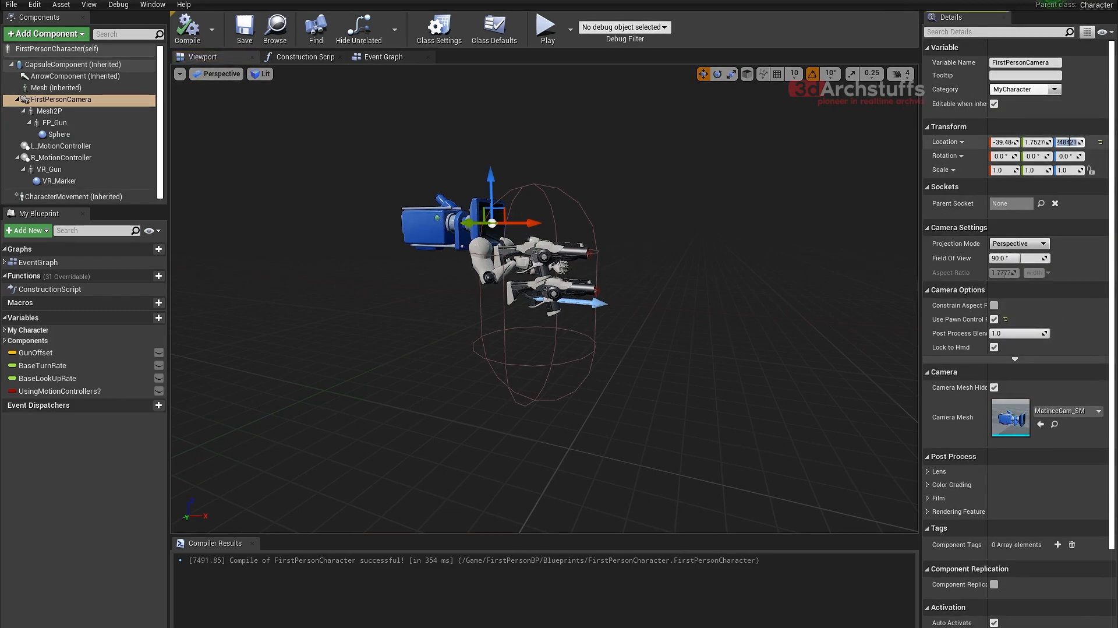
pyautogui.press('Return')
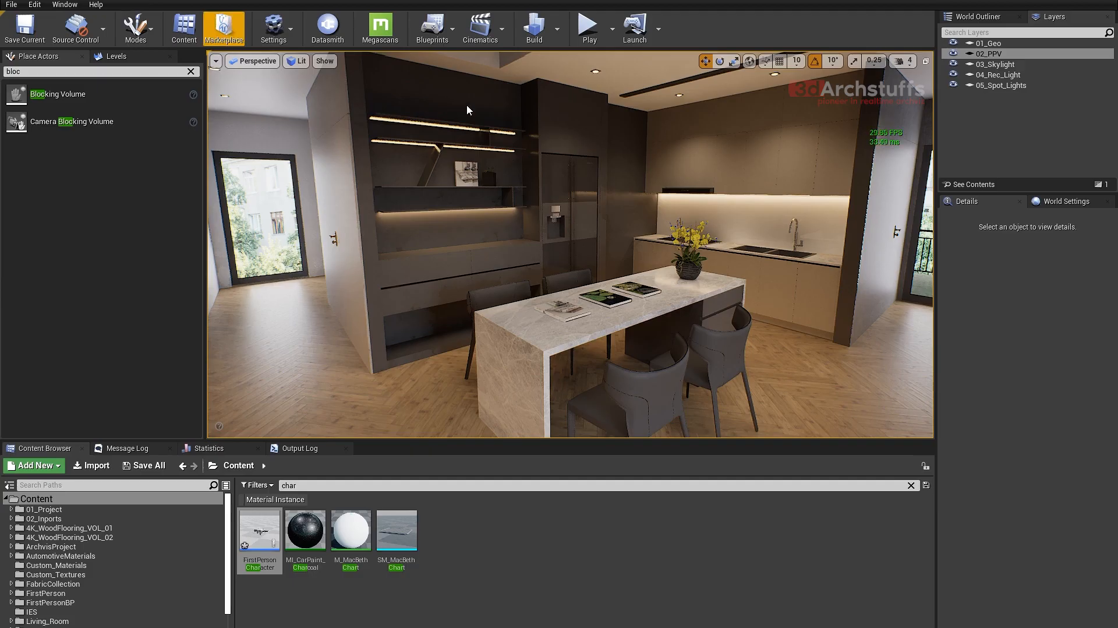
# - Play the level and walk around the kitchen island to check the new camera height, and stop the simulation
pyautogui.click(624, 225)
pyautogui.press('w')
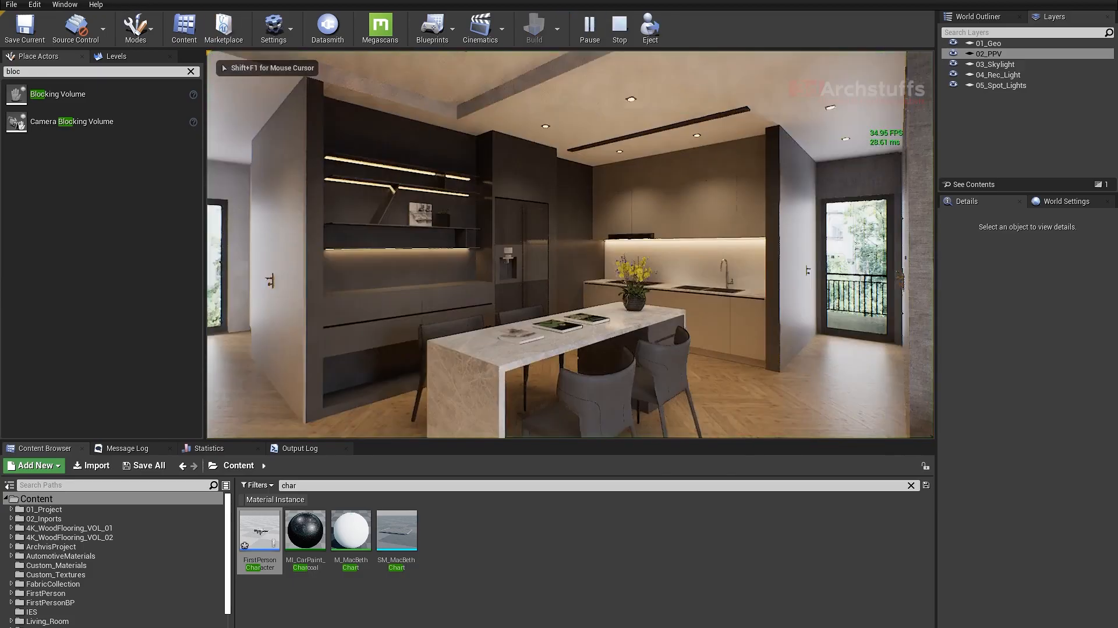
pyautogui.press('a')
pyautogui.press('d')
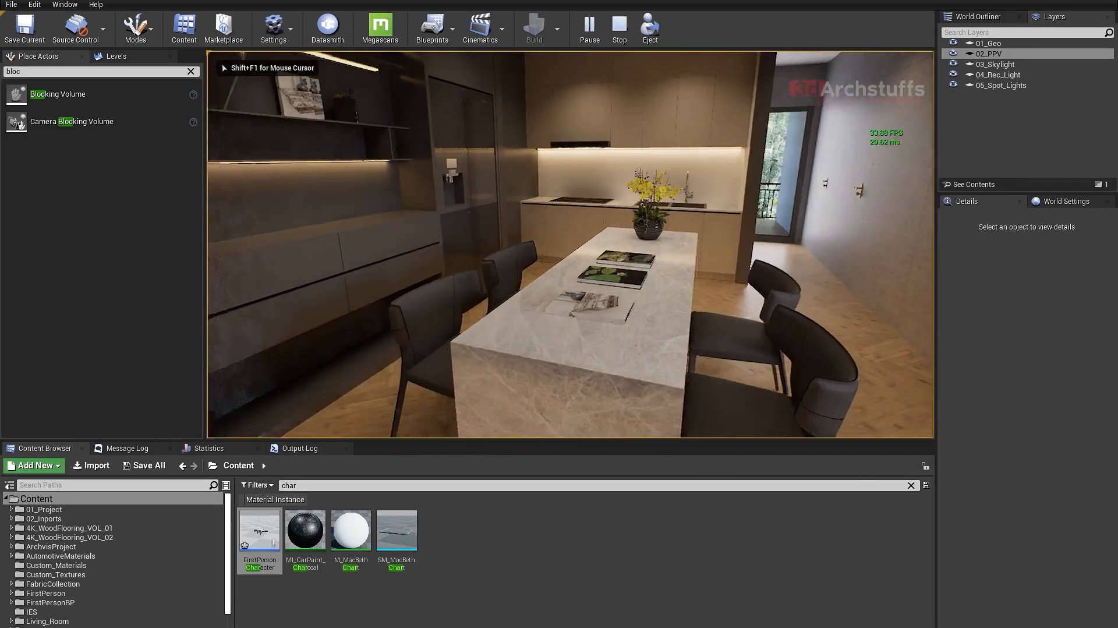
pyautogui.press('Escape')
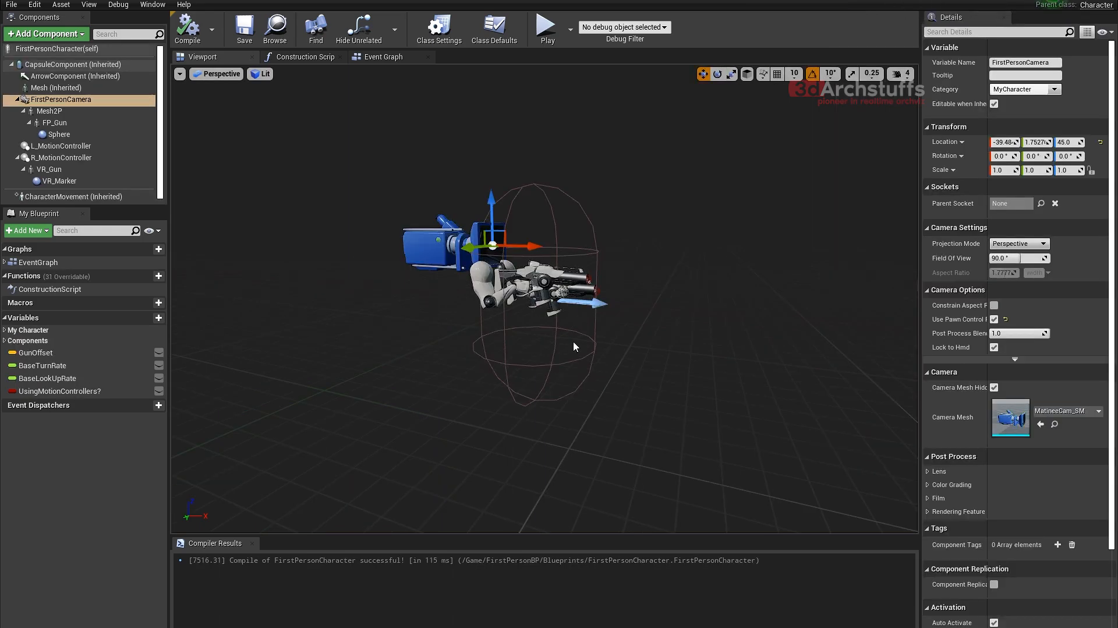
# - Set the Max Walk Speed of CharacterMovement to 185, compile the blueprint, and briefly play the level to test the walking pace
pyautogui.click(54, 198)
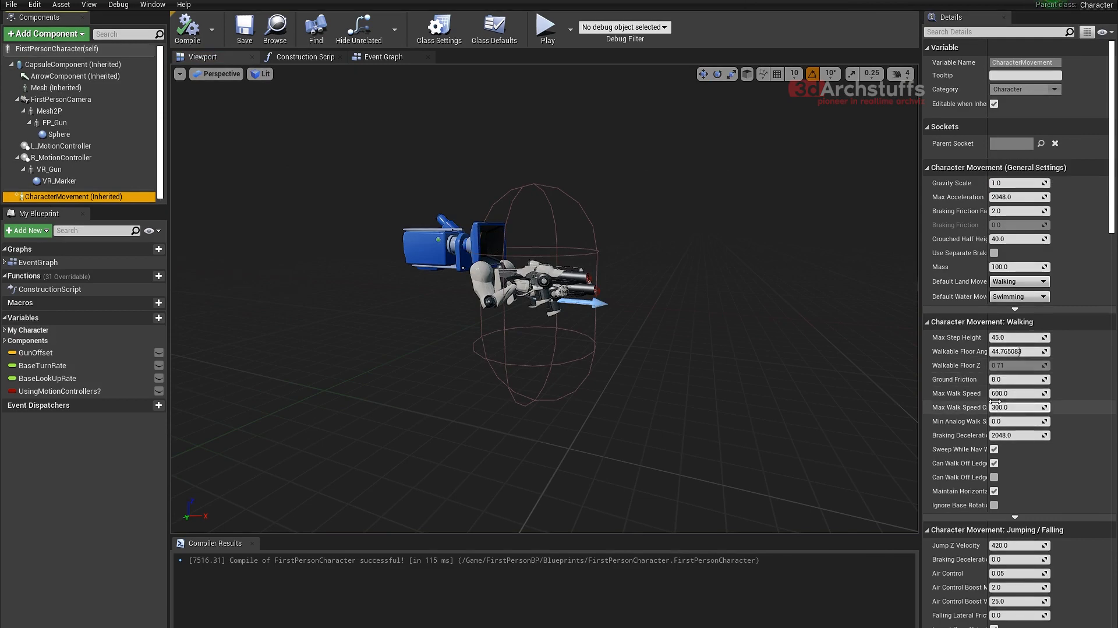
pyautogui.click(1017, 395)
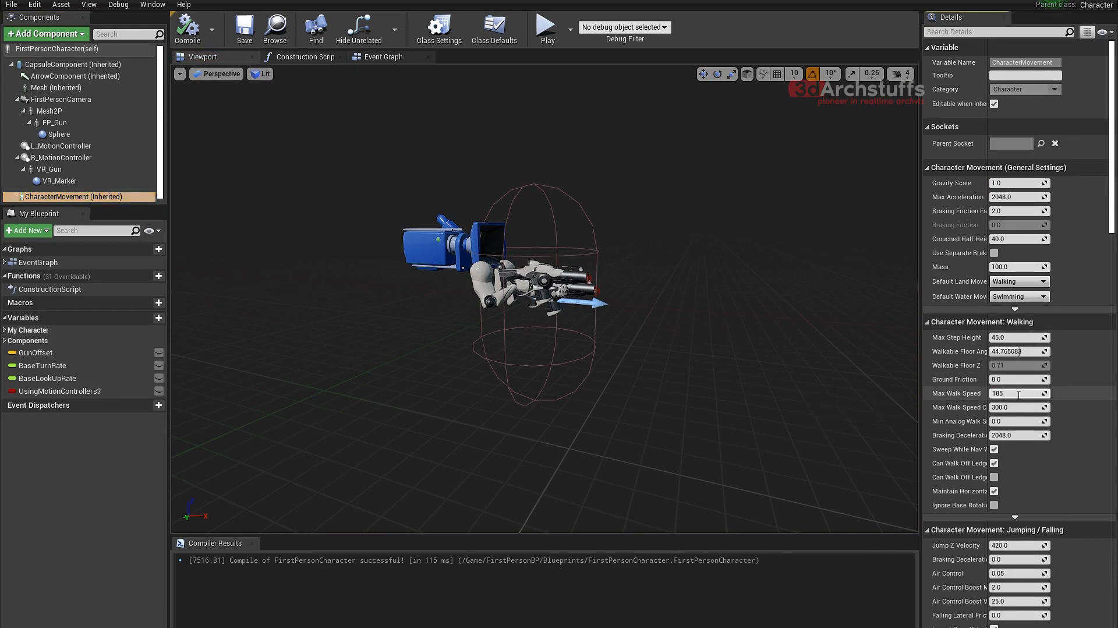
pyautogui.click(187, 28)
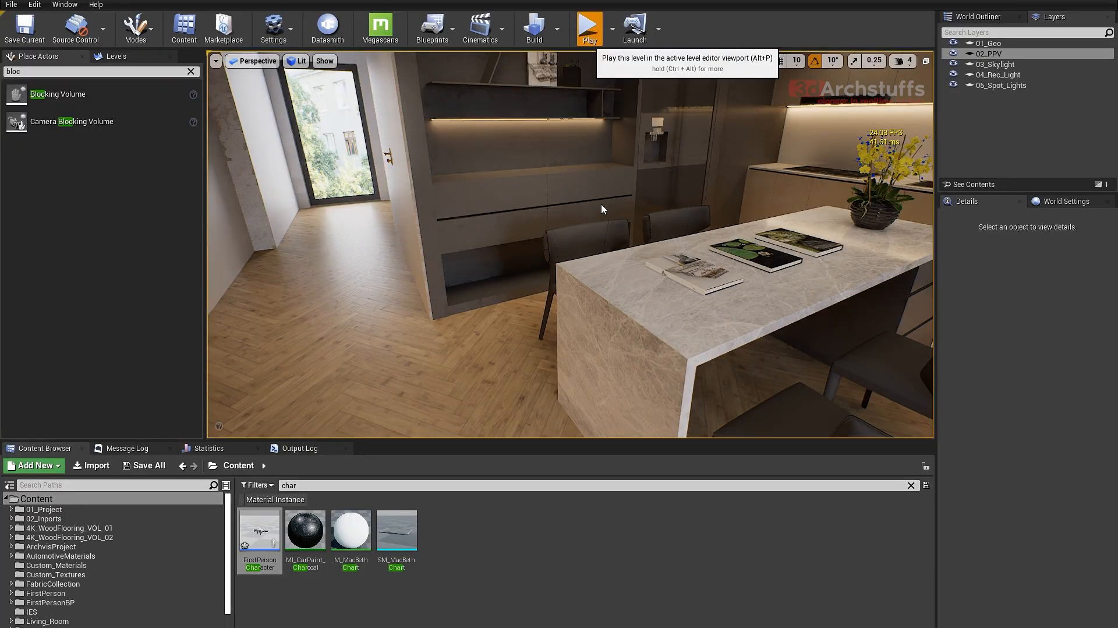
pyautogui.click(587, 26)
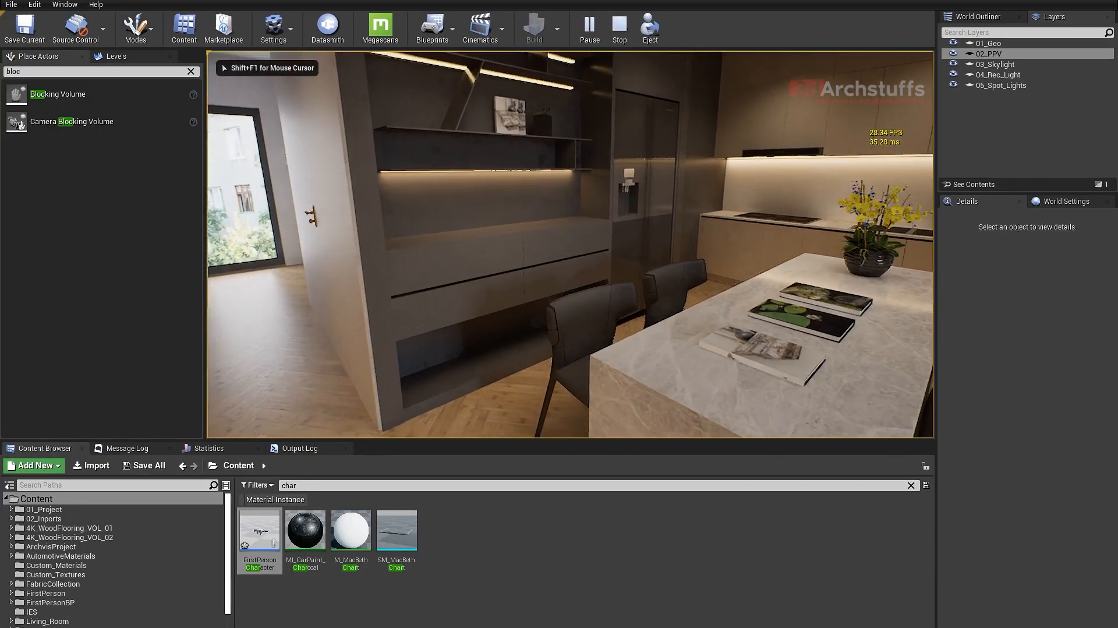
pyautogui.press('Escape')
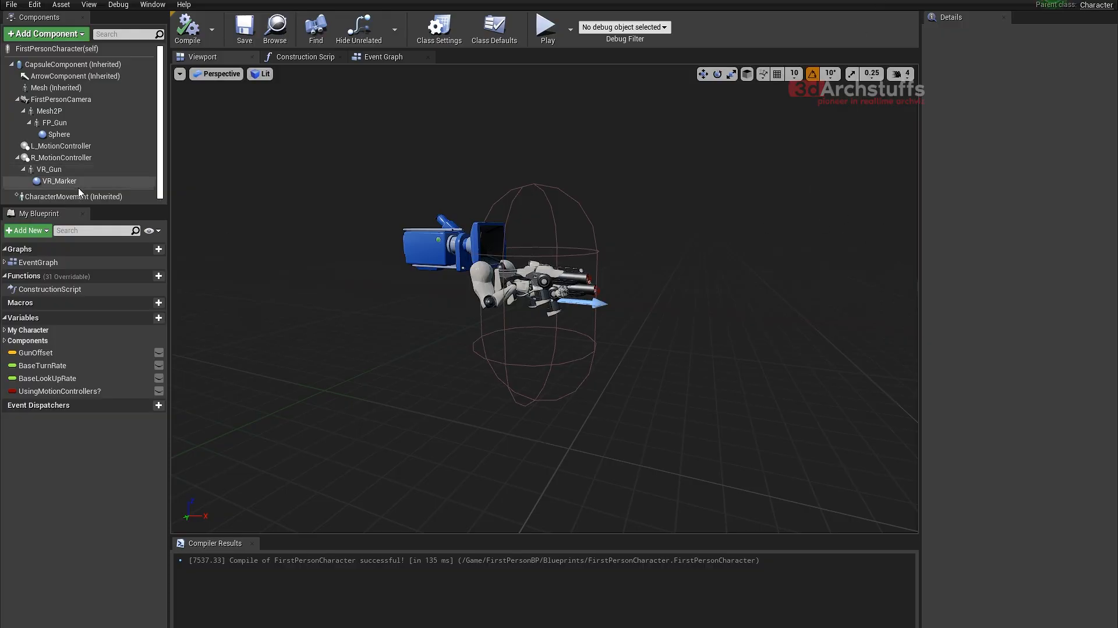
# - Set the Max Walk Speed of CharacterMovement in FirstPersonCharacter to 75 and compile the blueprint
pyautogui.click(80, 195)
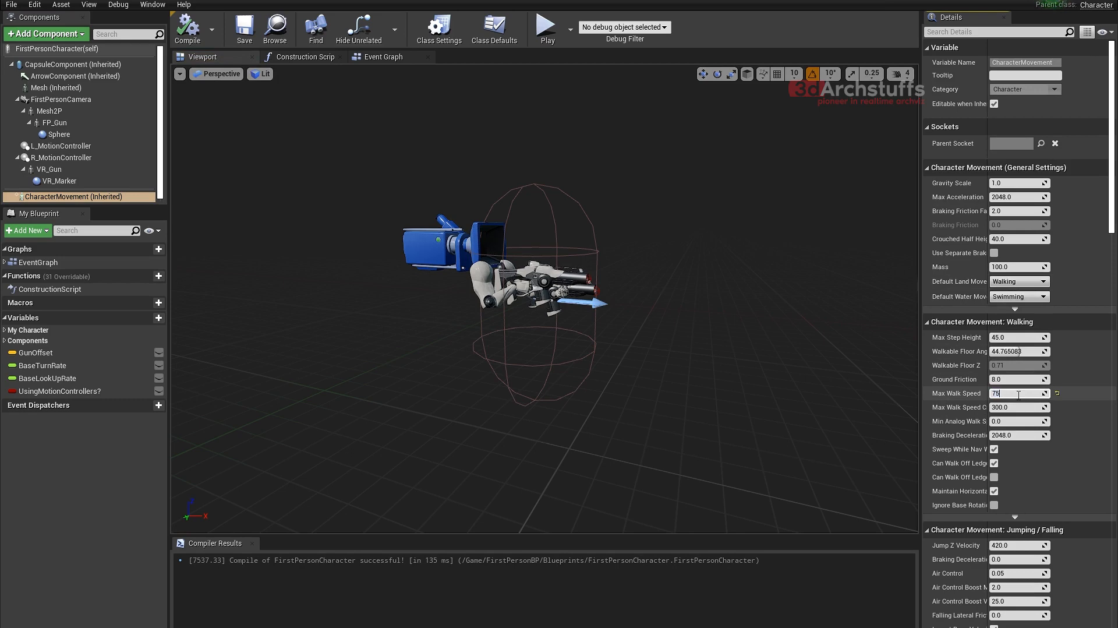
pyautogui.click(191, 32)
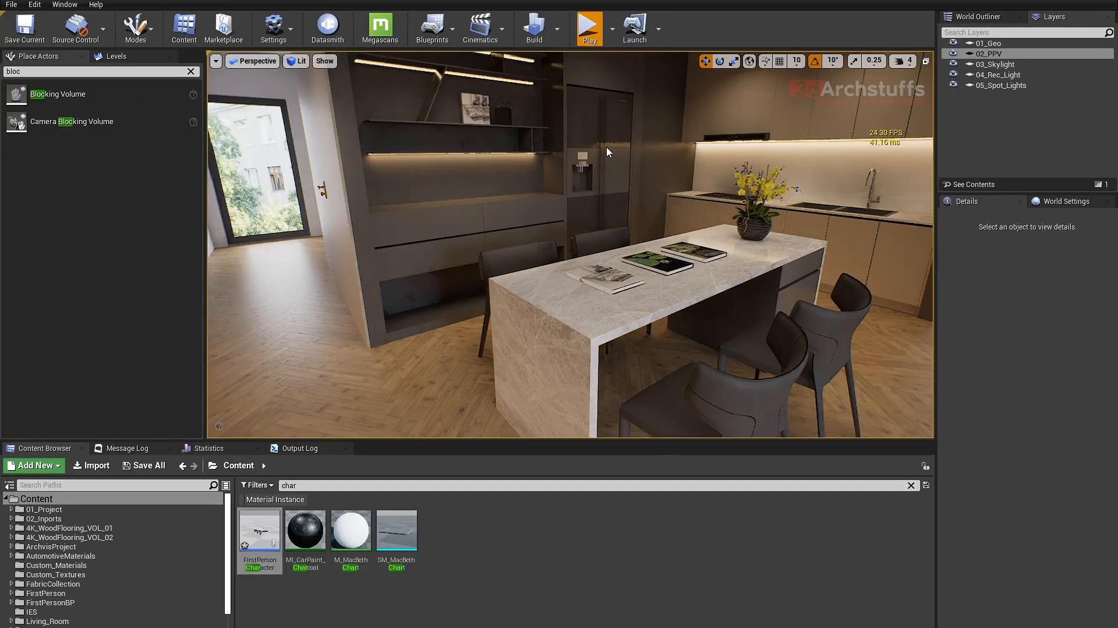
# - Play the level, walk around the kitchen island to test the new walking pace, and stop the simulation
pyautogui.hotkey('alt', 'p')
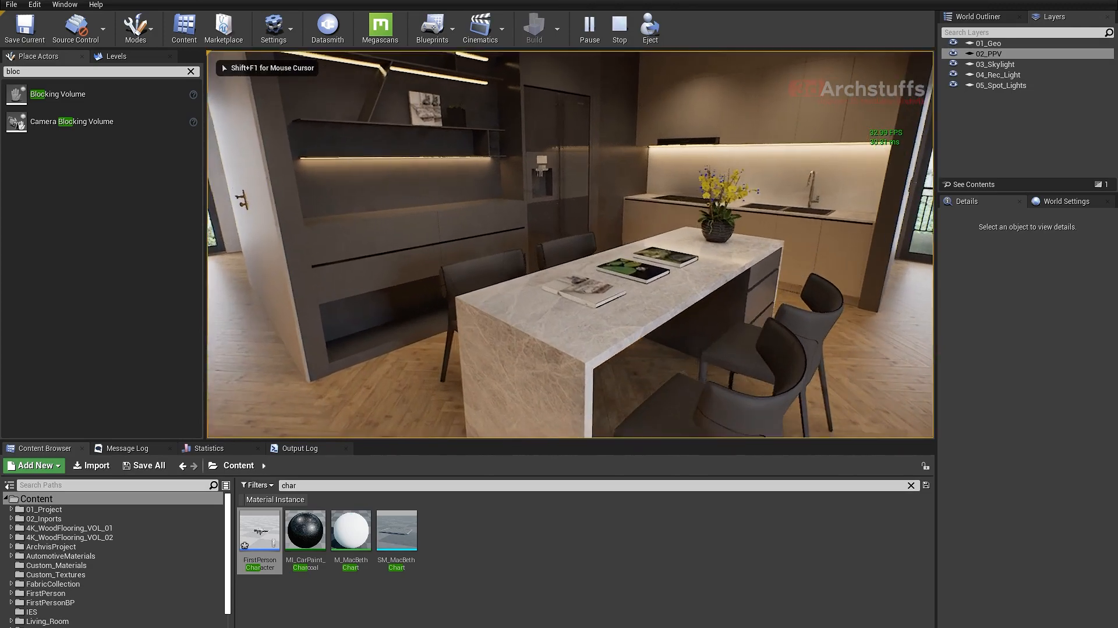
pyautogui.press('a')
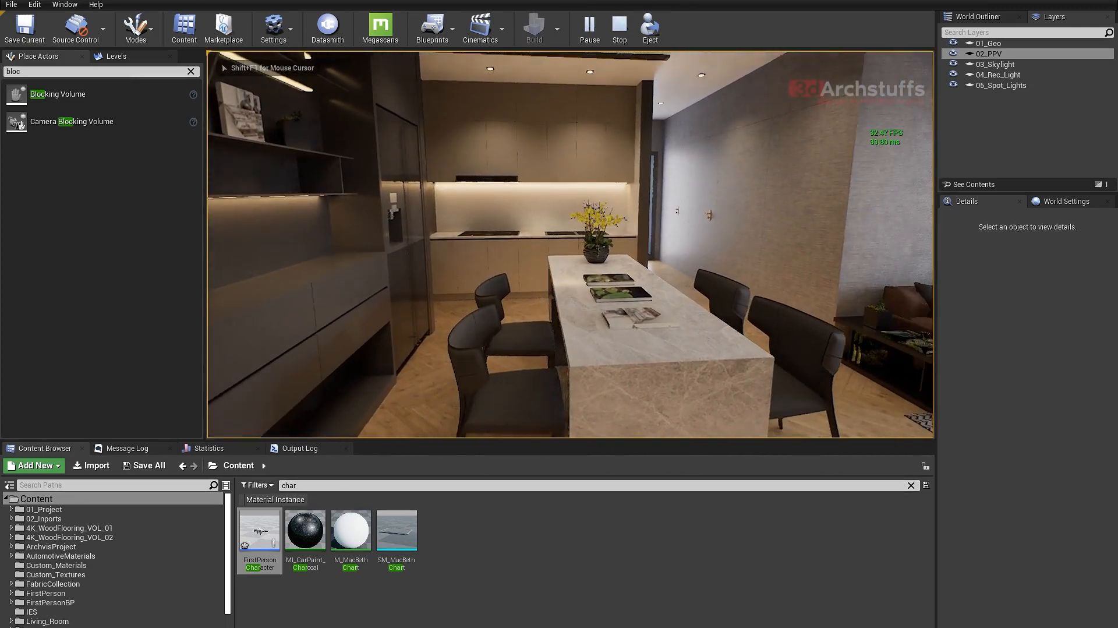
pyautogui.press('d')
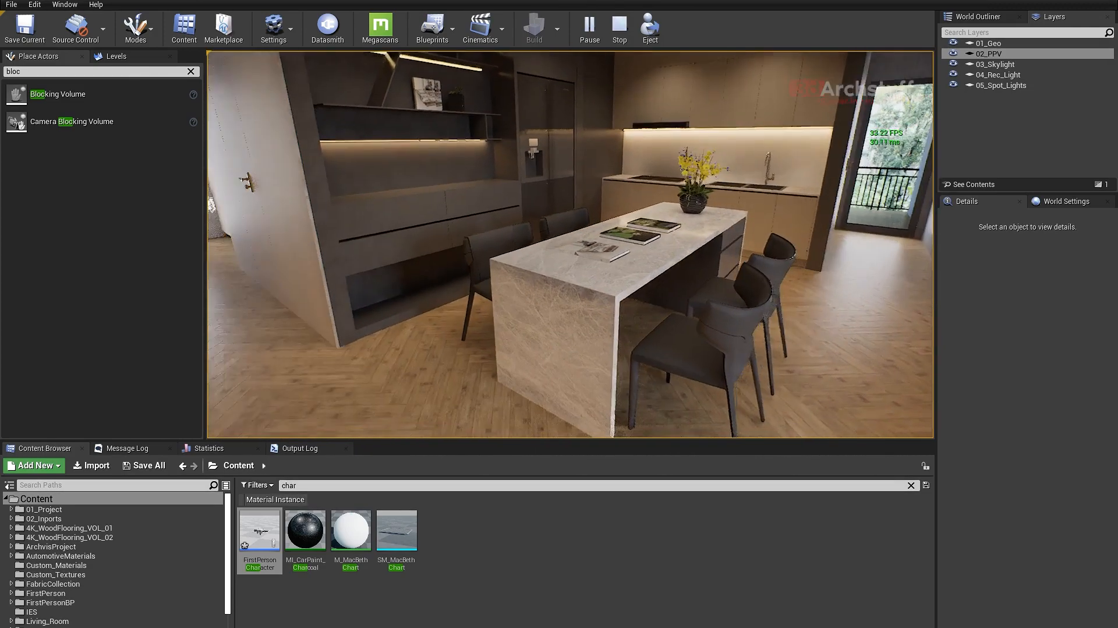
pyautogui.press('Escape')
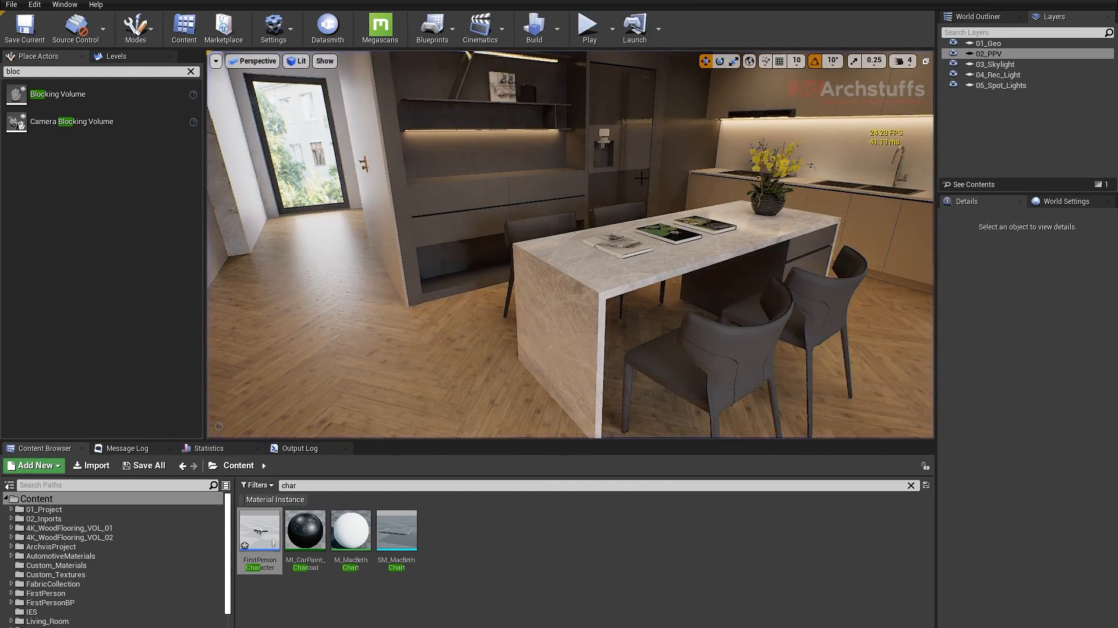
pyautogui.moveTo(641, 177); pyautogui.dragTo(643, 176, button='right')
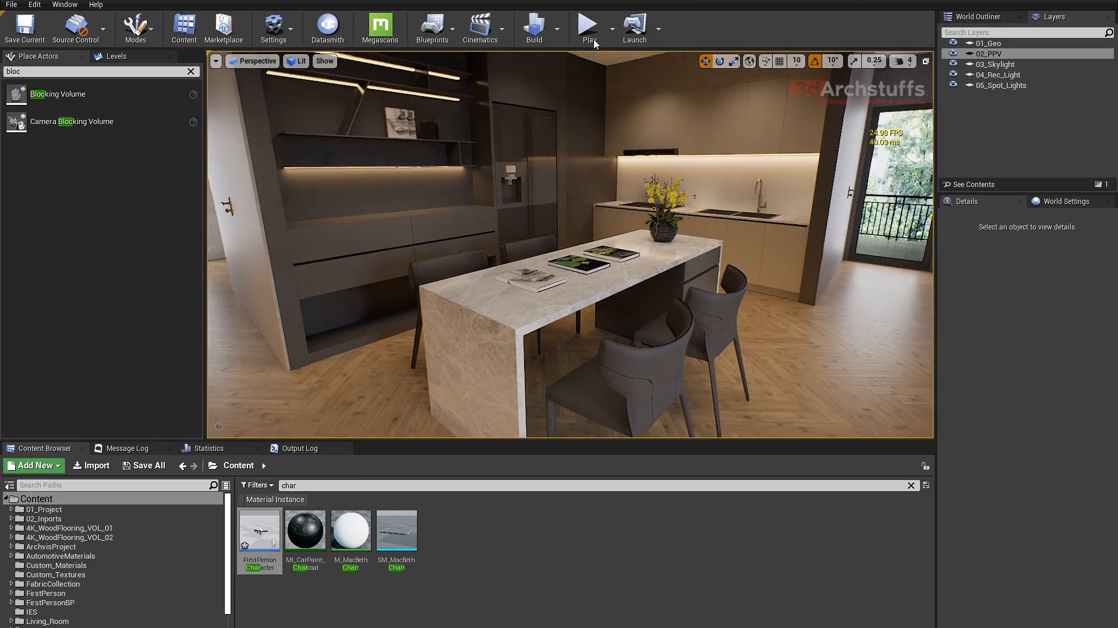
# - Check the player spawn options, then find the Player Start actor and place it on the floor beside the kitchen island
pyautogui.click(613, 35)
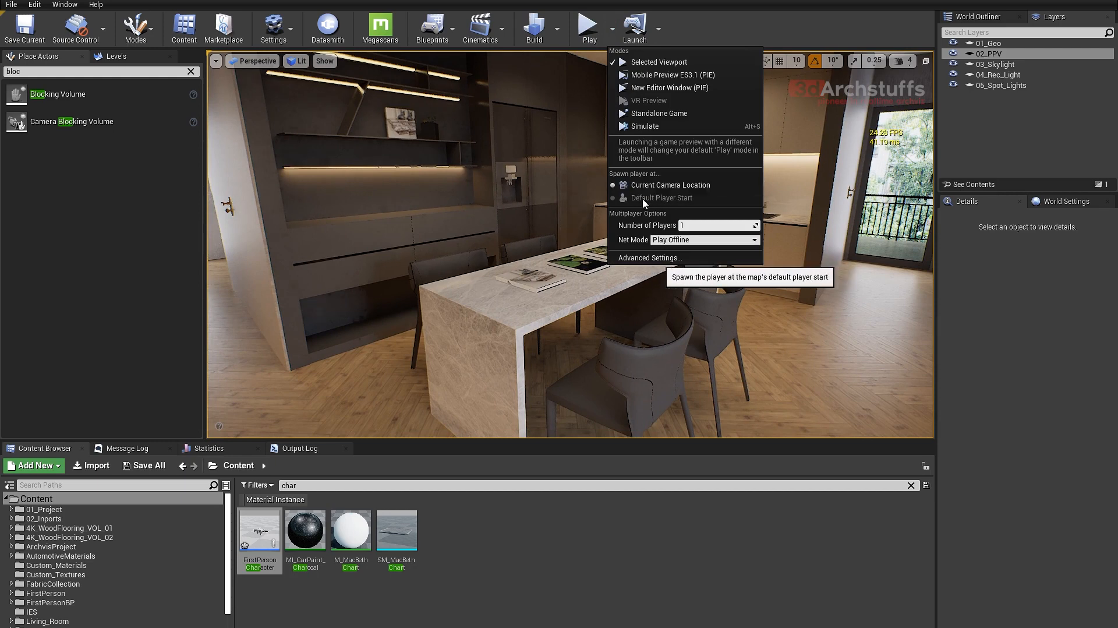
pyautogui.click(191, 71)
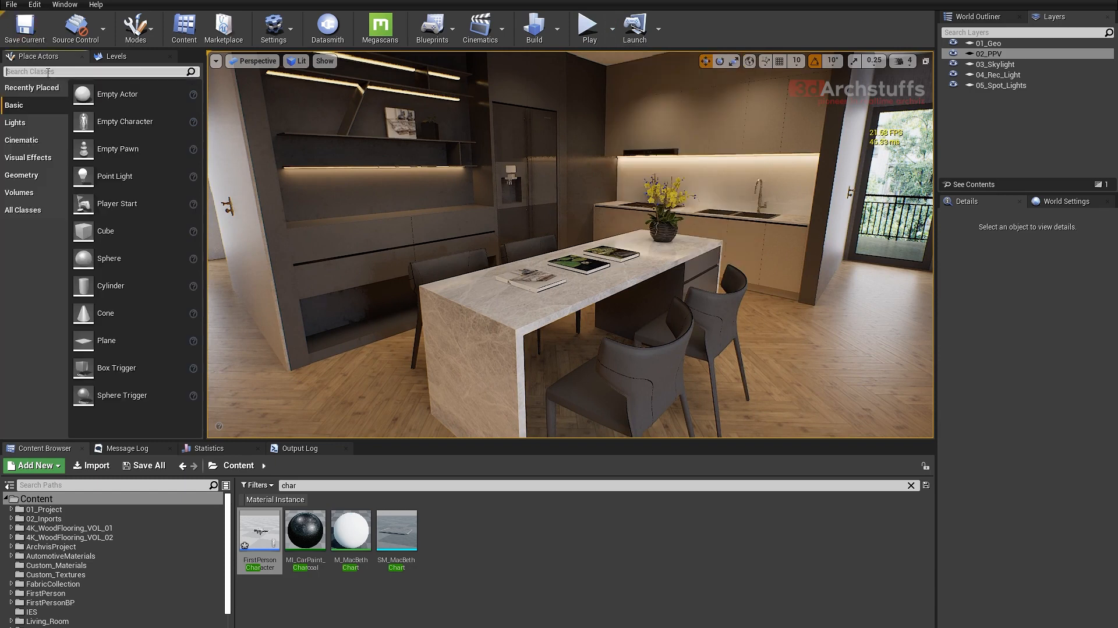
pyautogui.write('play')
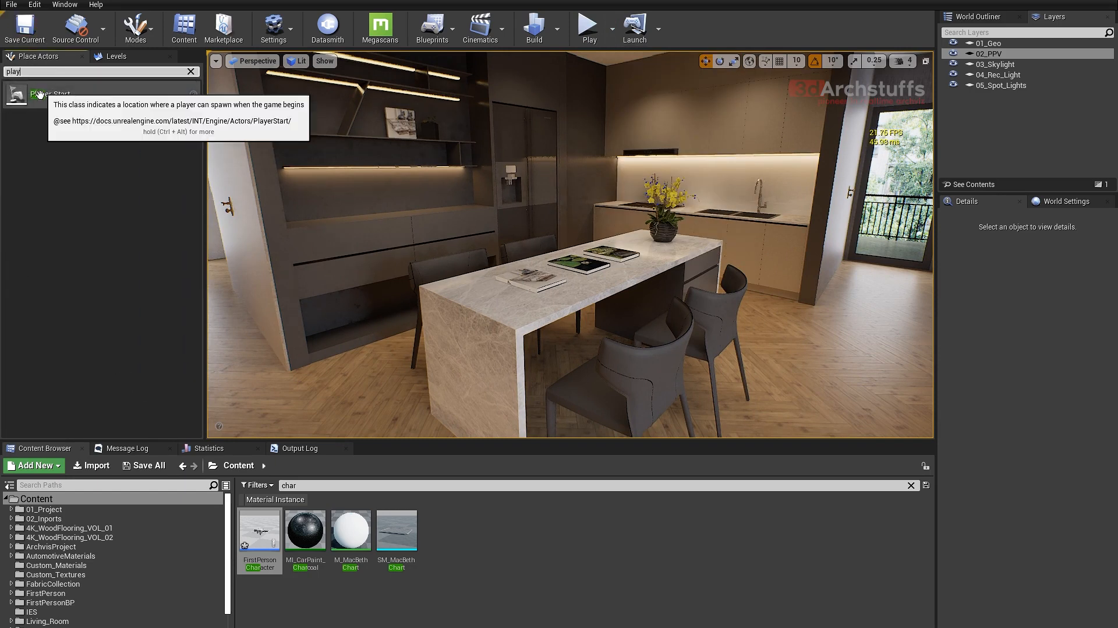
pyautogui.moveTo(37, 86); pyautogui.dragTo(725, 379)
pyautogui.press('g')
pyautogui.moveTo(725, 379); pyautogui.dragTo(629, 401, button='right')
pyautogui.press('f')
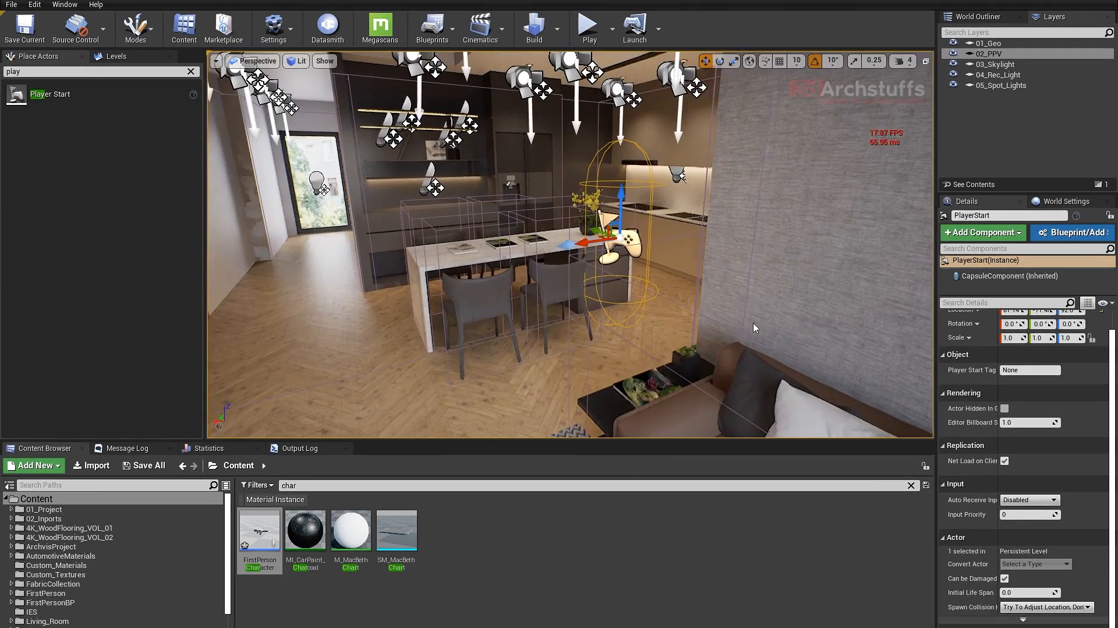
# - Move the Player Start to the open floor between the island and the slatted wall, and rotate it to -100° about Z
pyautogui.click(657, 278)
pyautogui.click(627, 241)
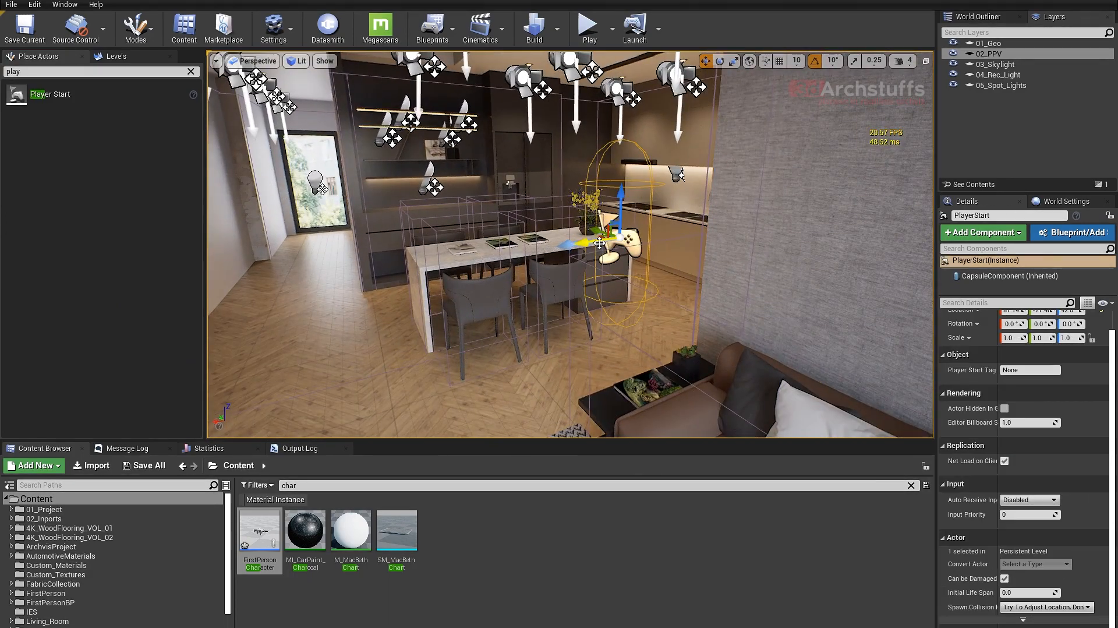
pyautogui.moveTo(591, 242); pyautogui.dragTo(219, 279)
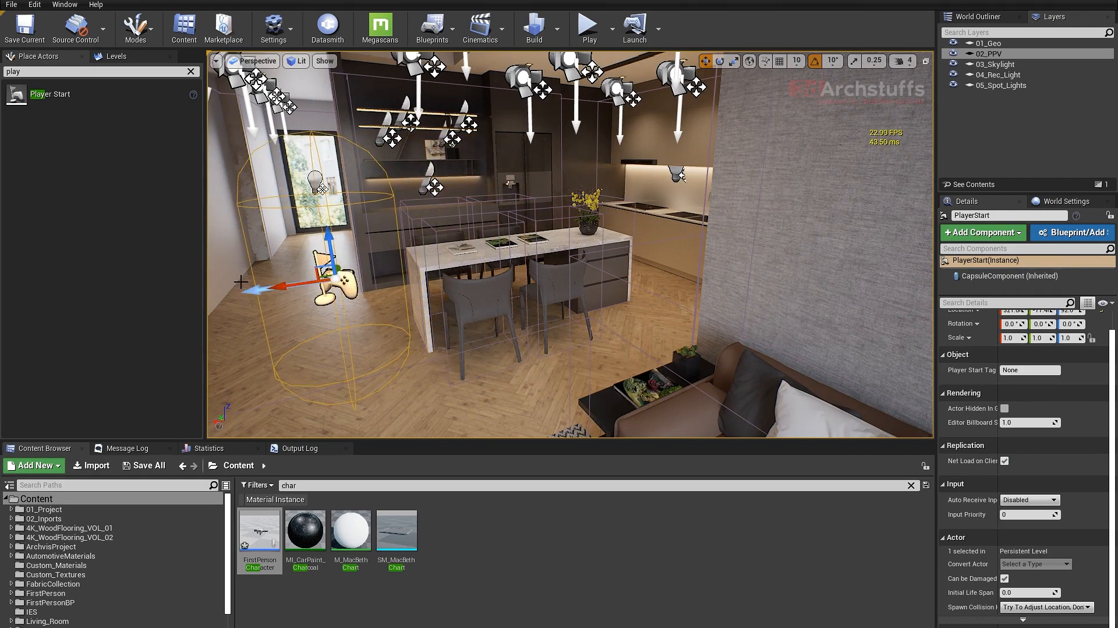
pyautogui.press('f')
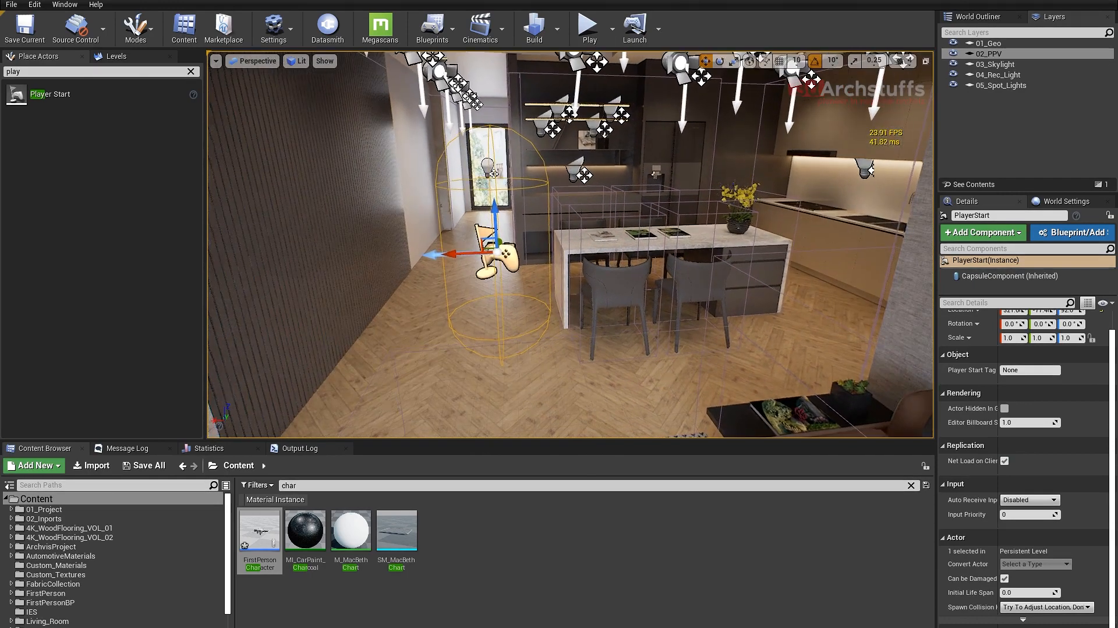
pyautogui.press('e')
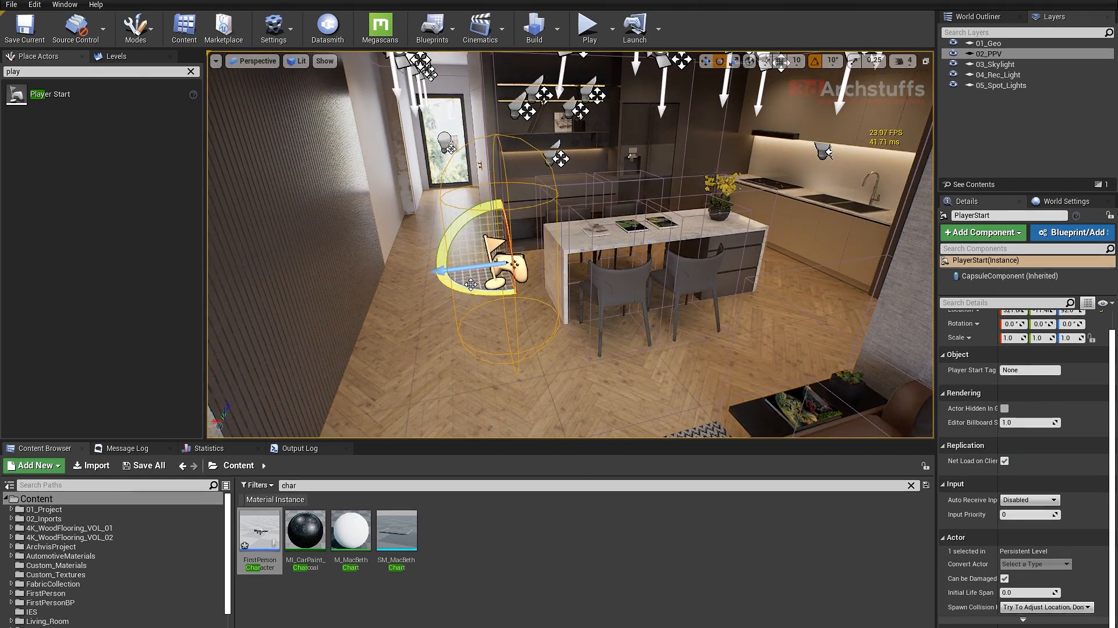
pyautogui.moveTo(470, 287); pyautogui.dragTo(550, 298)
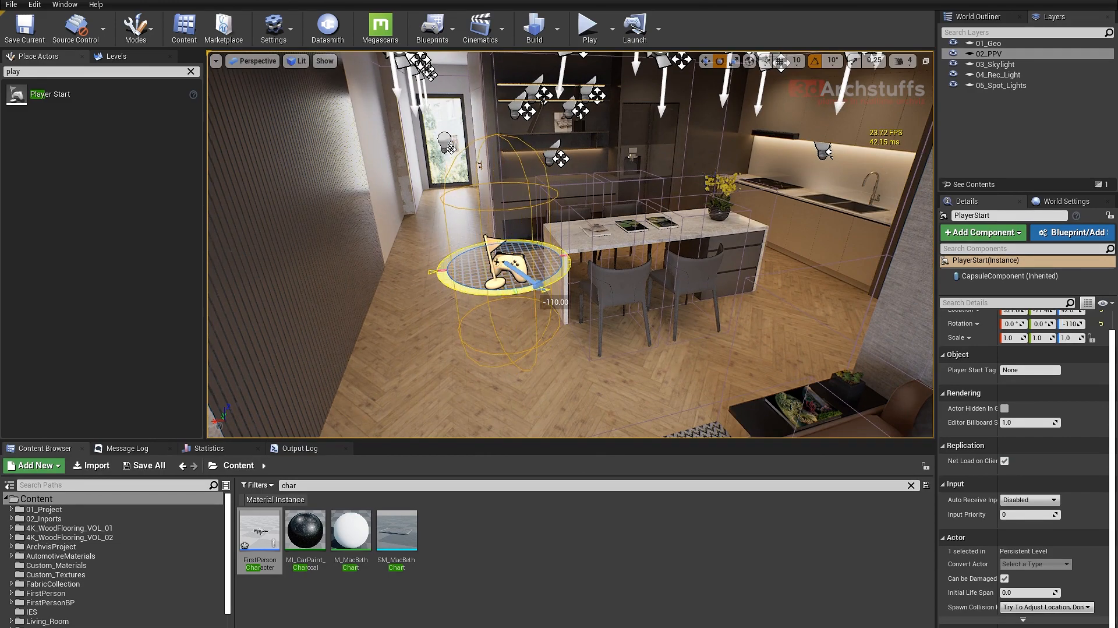
# - Move the Player Start back toward the hallway entrance, between the slatted wall and the shelving unit
pyautogui.press('w')
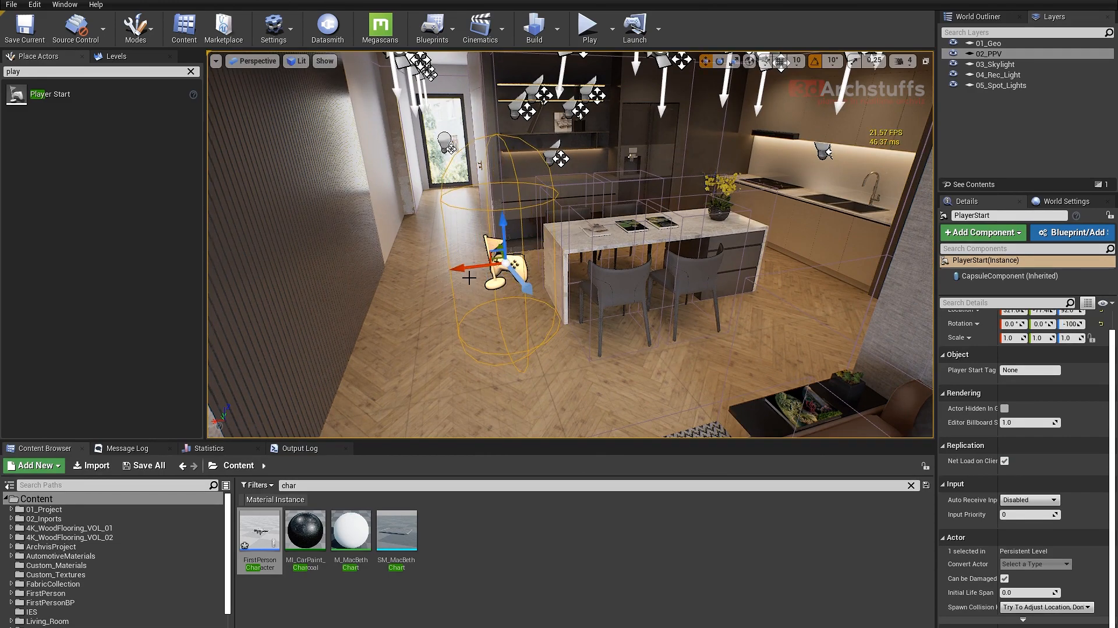
pyautogui.keyDown('alt'); pyautogui.moveTo(563, 294); pyautogui.dragTo(479, 301); pyautogui.keyUp('alt')
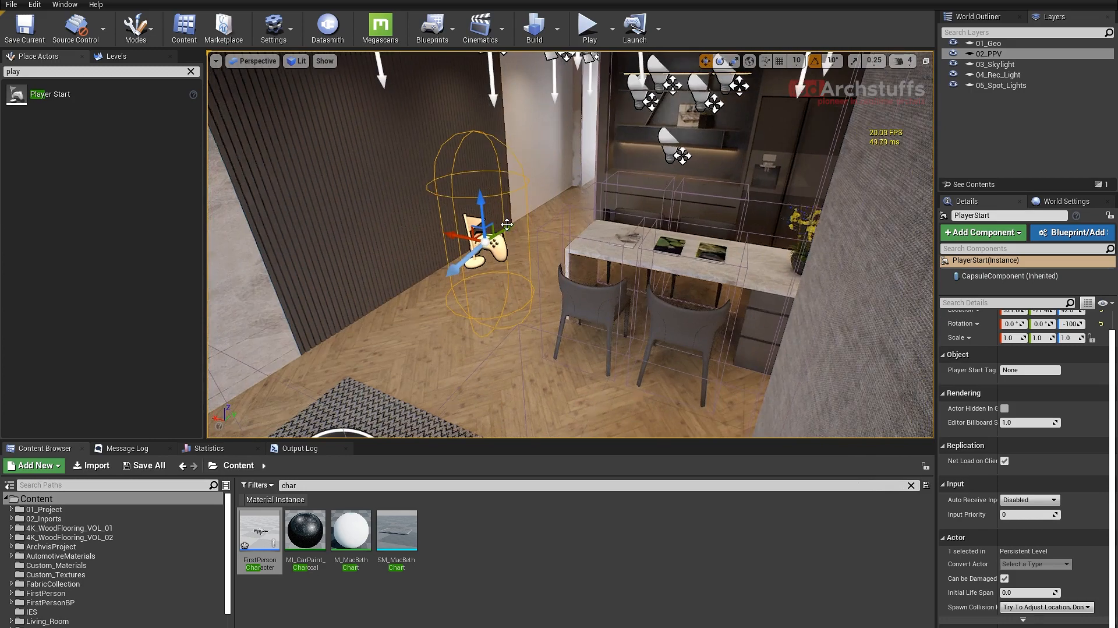
pyautogui.moveTo(499, 224); pyautogui.dragTo(576, 171)
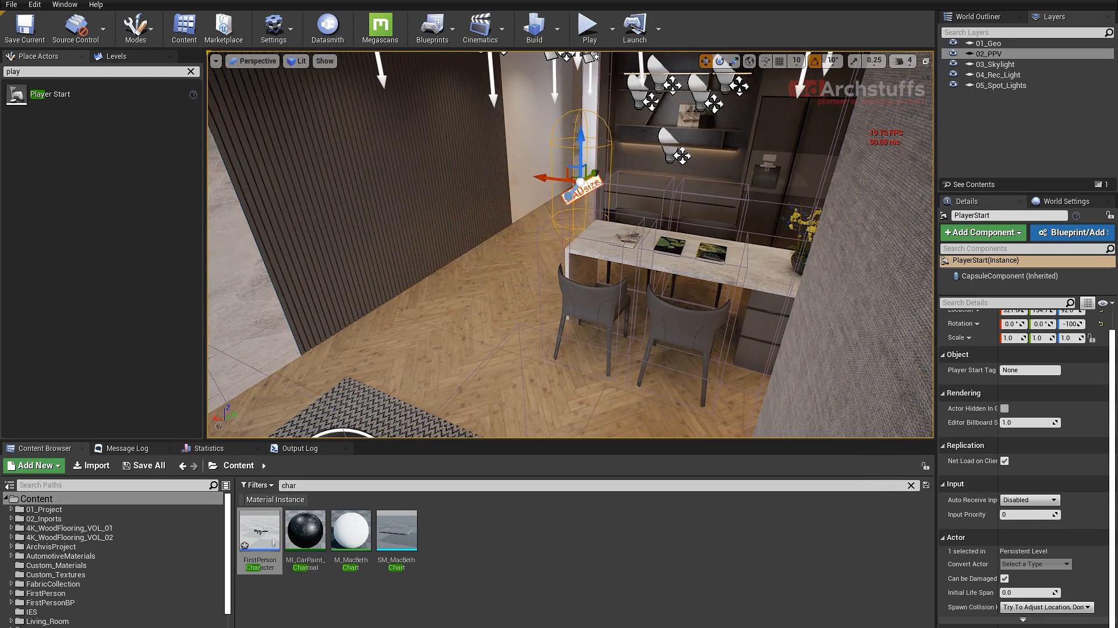
pyautogui.keyDown('alt'); pyautogui.moveTo(628, 228); pyautogui.dragTo(687, 230); pyautogui.keyUp('alt')
pyautogui.moveTo(476, 163); pyautogui.dragTo(448, 162)
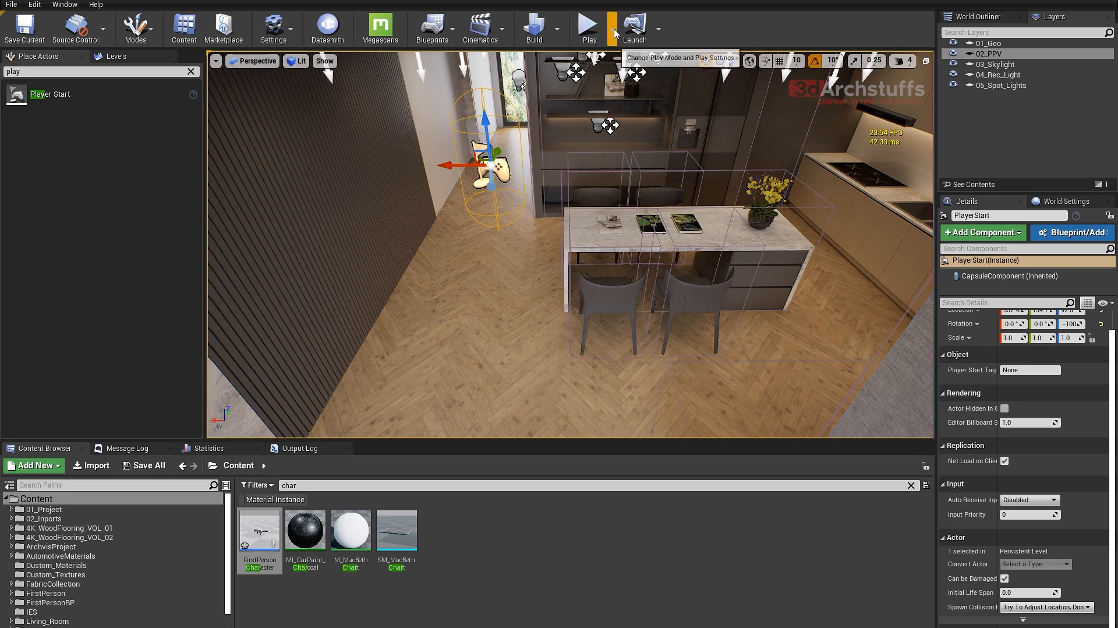
# - Set the player to spawn at Default Player Start, play the level to check the starting view, and stop
pyautogui.click(613, 29)
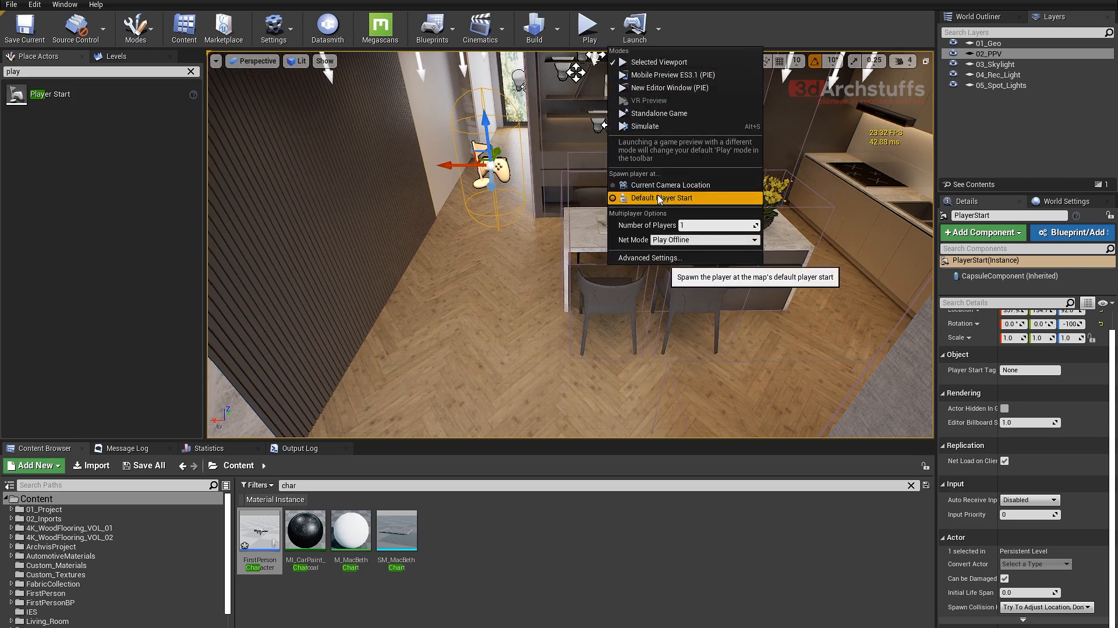
pyautogui.click(588, 28)
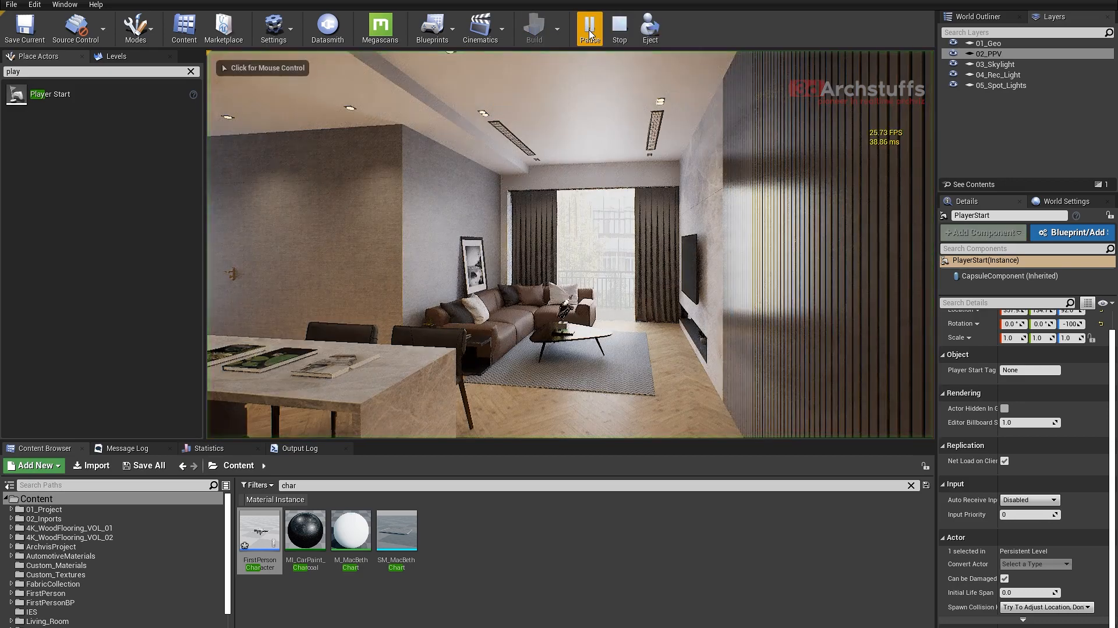
pyautogui.click(610, 275)
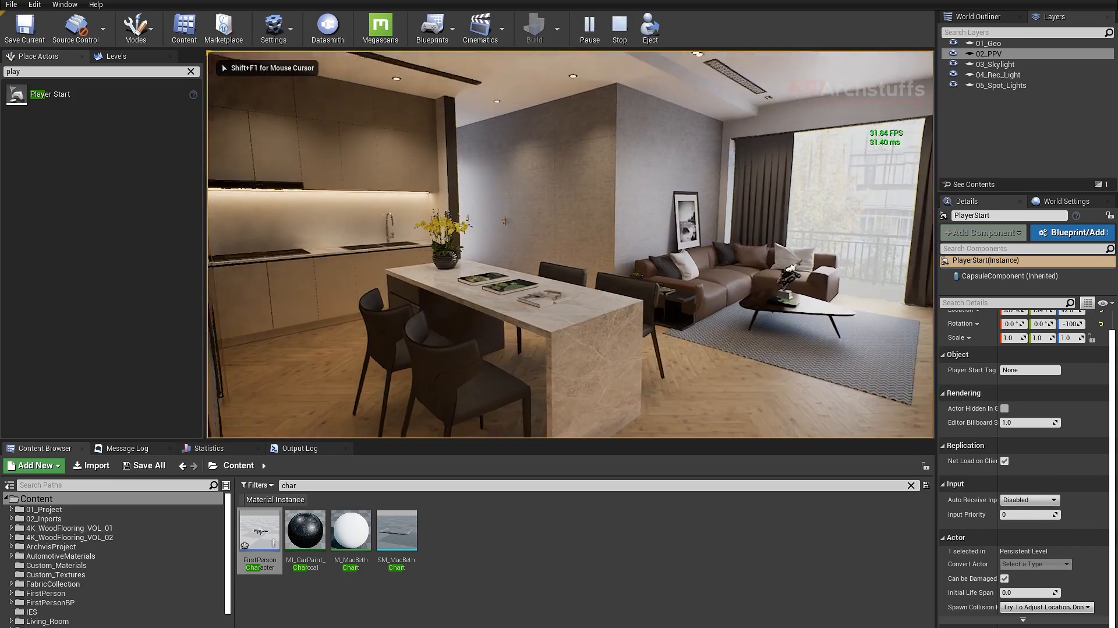
pyautogui.press('Escape')
# - Rotate the Player Start to -120° about Z and briefly play the level to check the starting view
pyautogui.moveTo(537, 293)
pyautogui.mouseDown(button='right')
pyautogui.moveTo(699, 277)
pyautogui.moveTo(512, 297)
pyautogui.moveTo(537, 303)
pyautogui.mouseUp(button='right')
pyautogui.moveTo(416, 238); pyautogui.dragTo(500, 250, button='right')
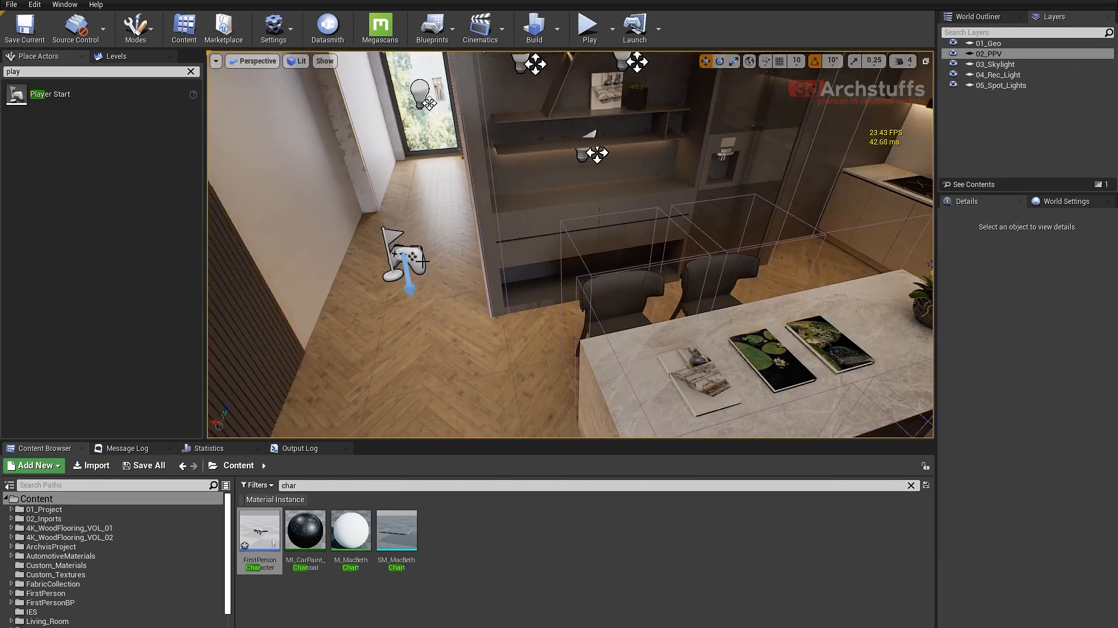
pyautogui.click(422, 262)
pyautogui.press('e')
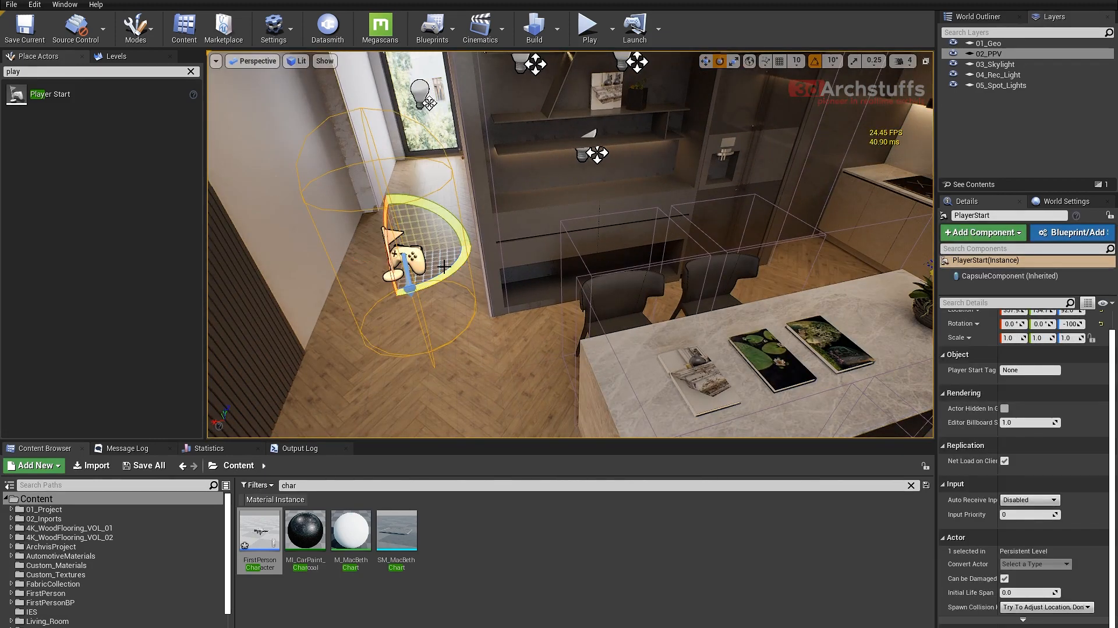
pyautogui.moveTo(350, 286); pyautogui.dragTo(305, 269)
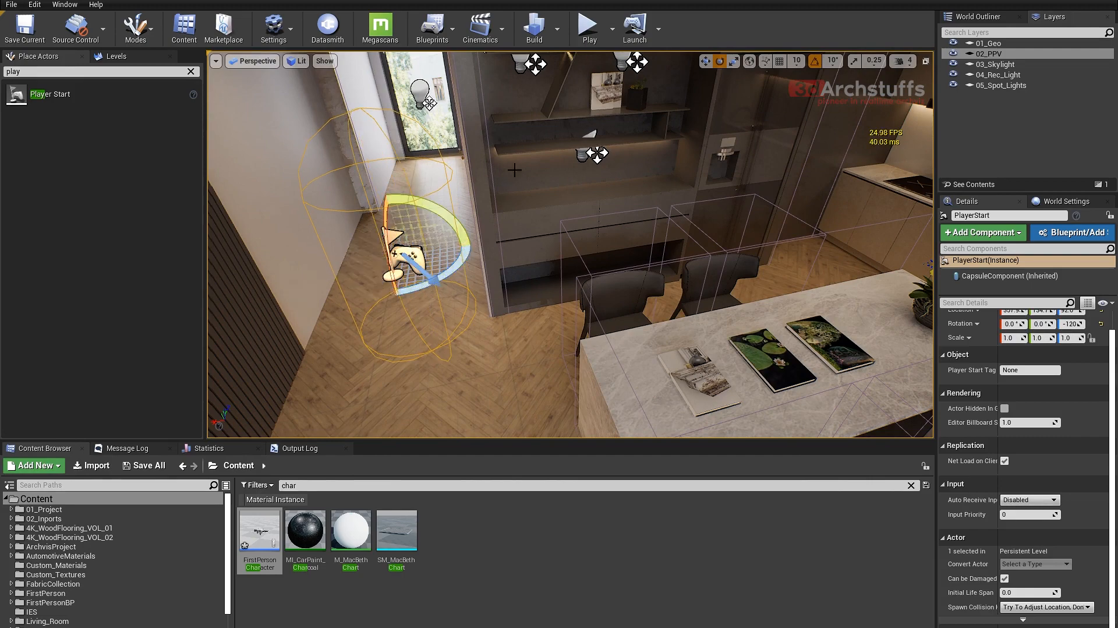
pyautogui.click(587, 29)
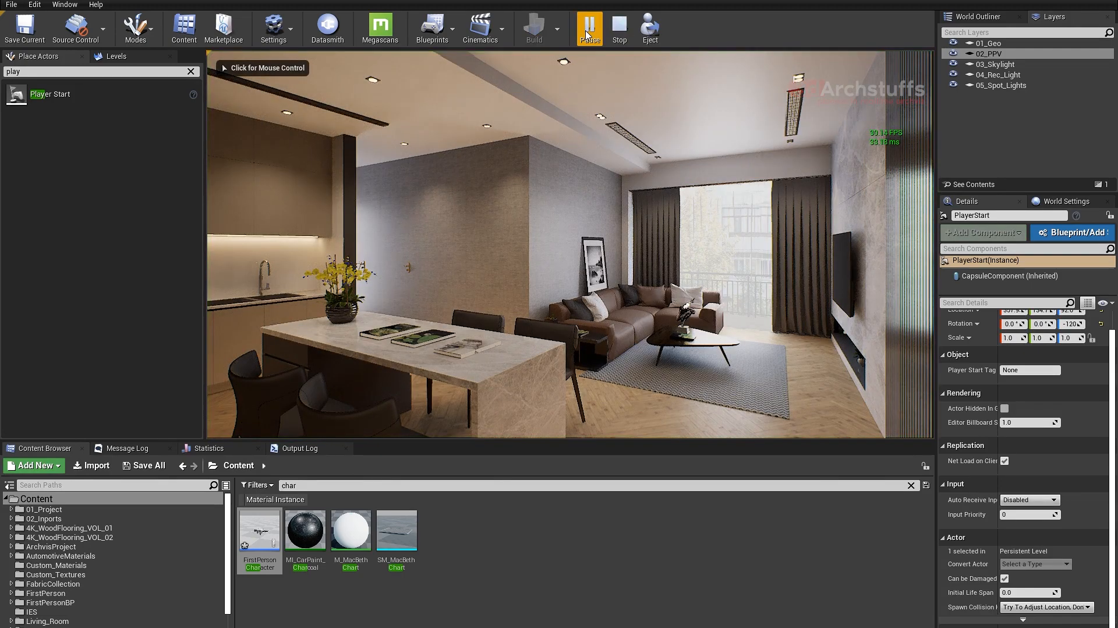
pyautogui.press('Escape')
# - Rotate the Player Start by the hallway to -130° about Z
pyautogui.moveTo(493, 277); pyautogui.dragTo(477, 301, button='right')
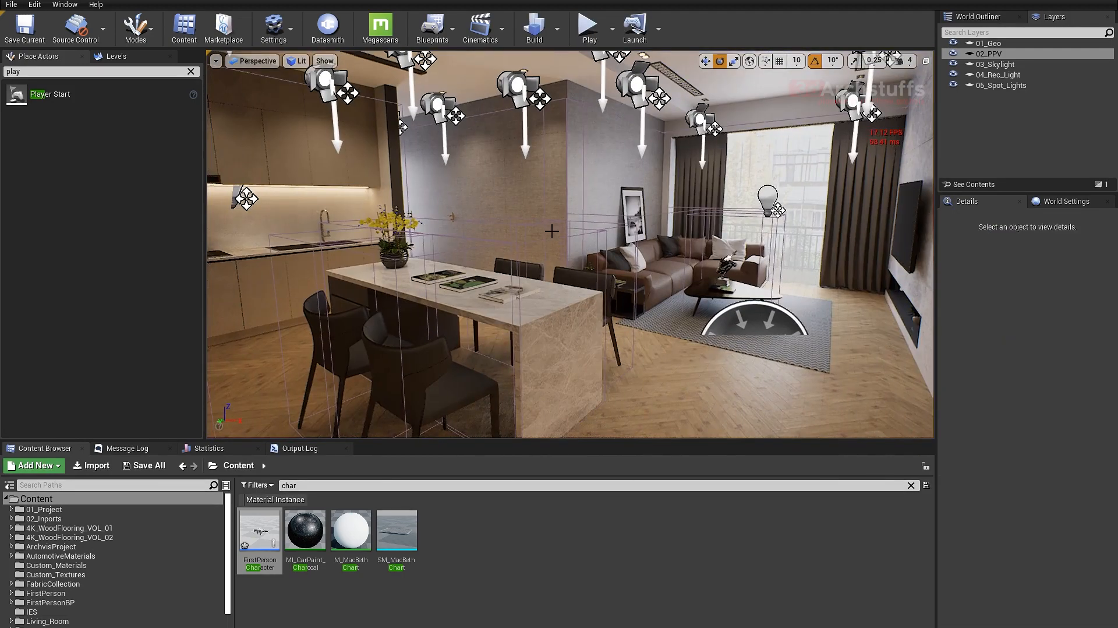
pyautogui.moveTo(552, 232); pyautogui.dragTo(451, 261, button='right')
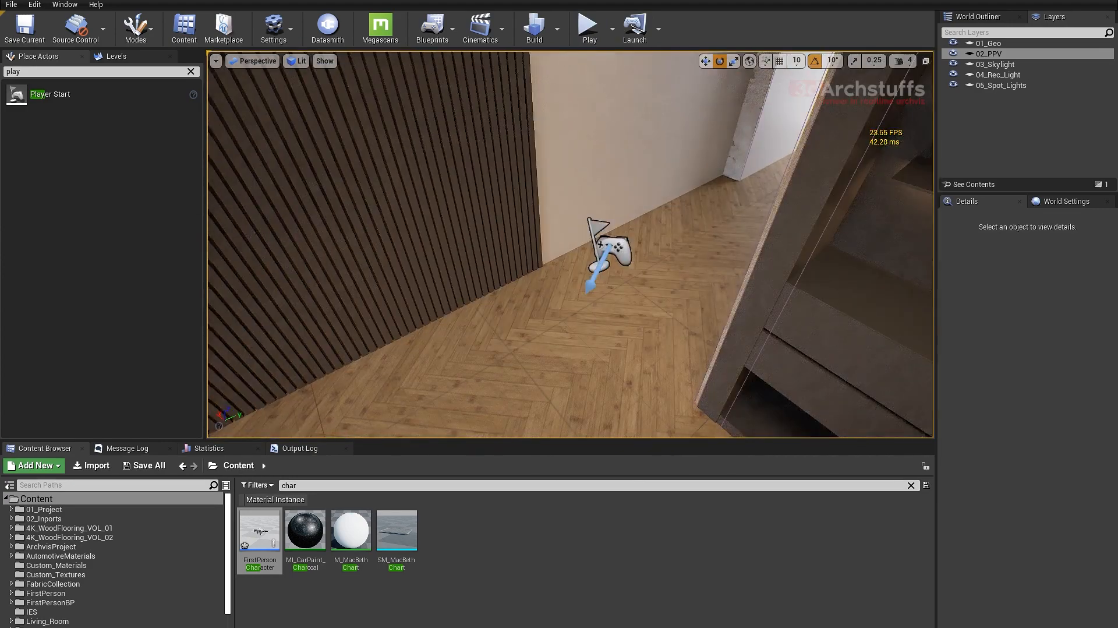
pyautogui.click(605, 281)
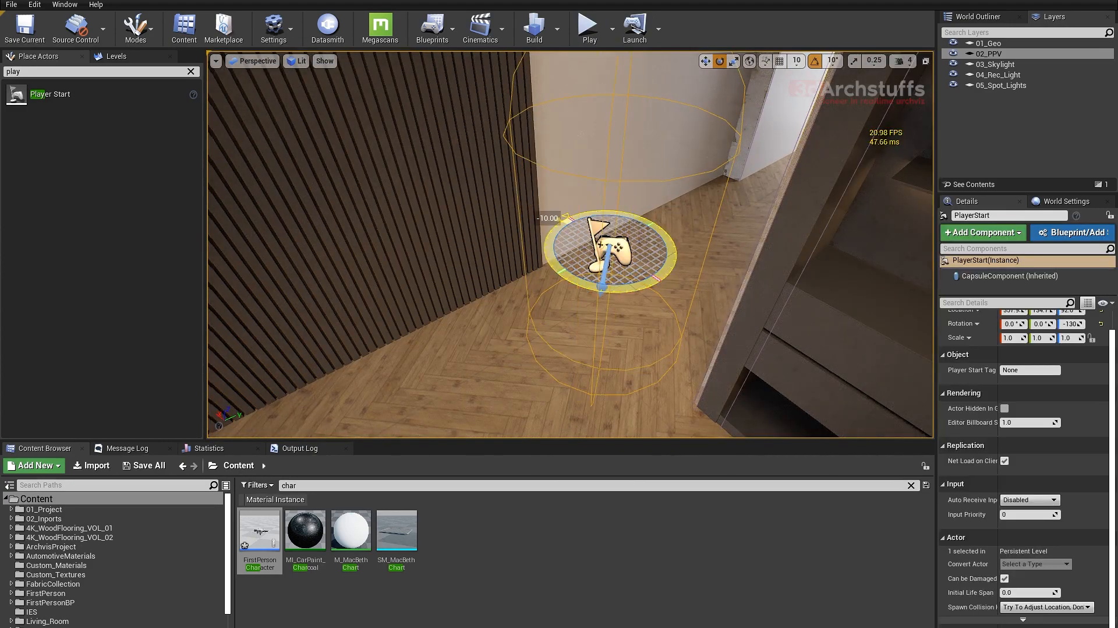
# - Play the level from the Player Start, walk around the dining and living area to check the view, and stop
pyautogui.click(592, 41)
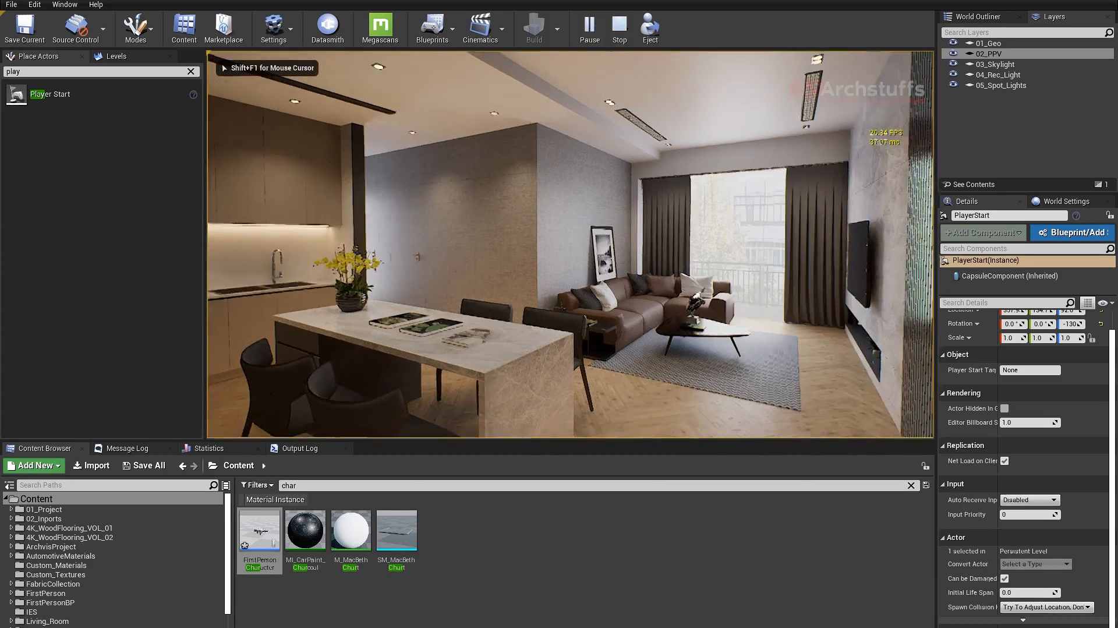
pyautogui.click(222, 64)
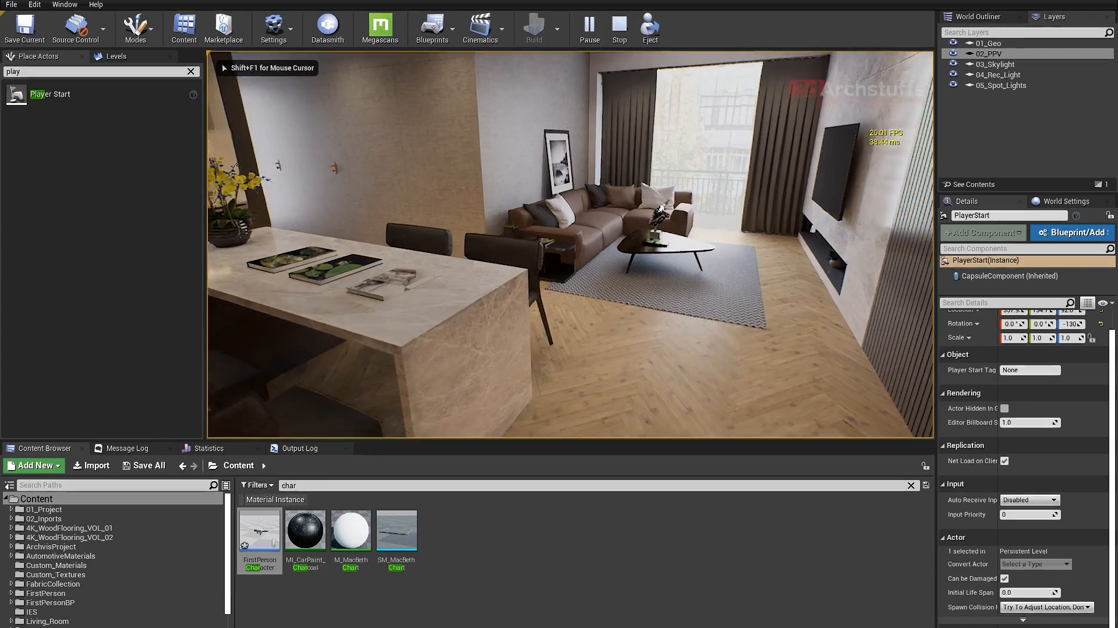
pyautogui.press('d')
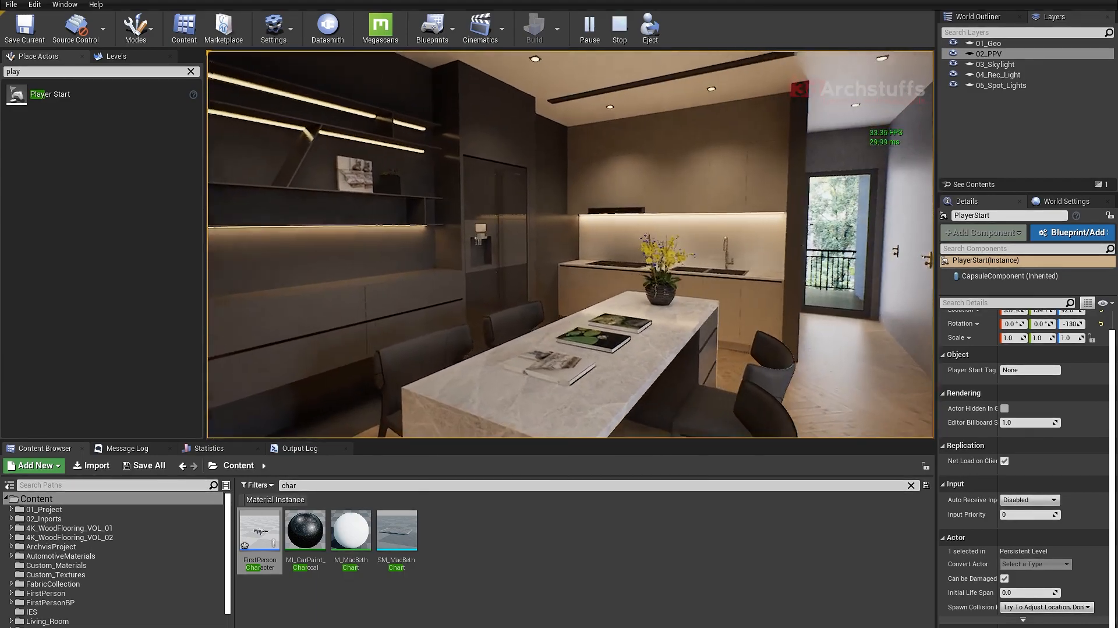
pyautogui.press('d')
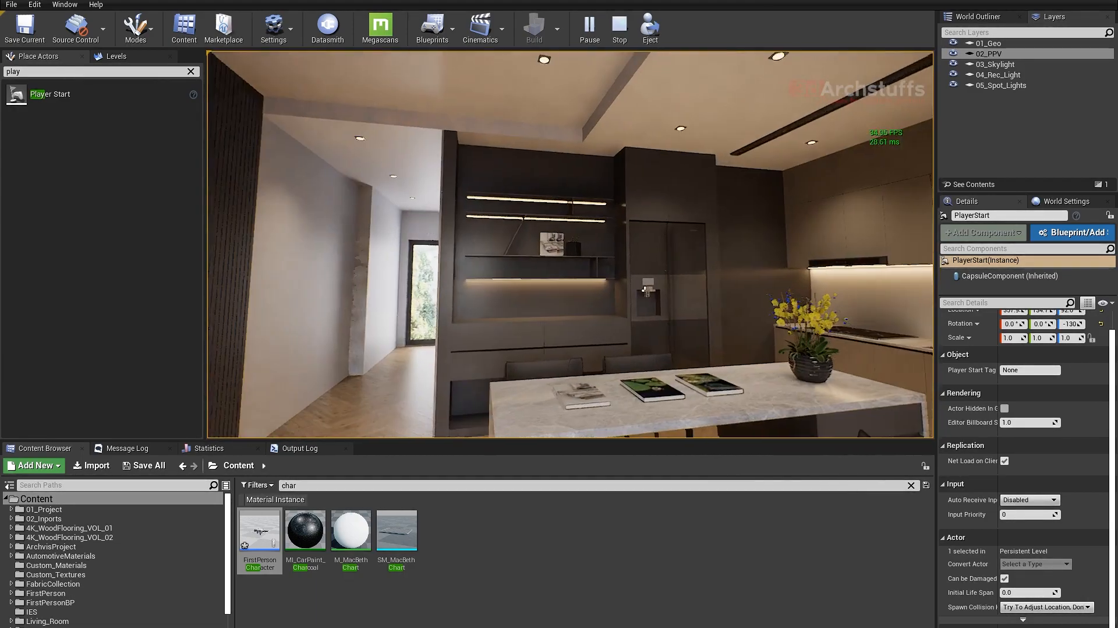
pyautogui.press('a')
pyautogui.press('d')
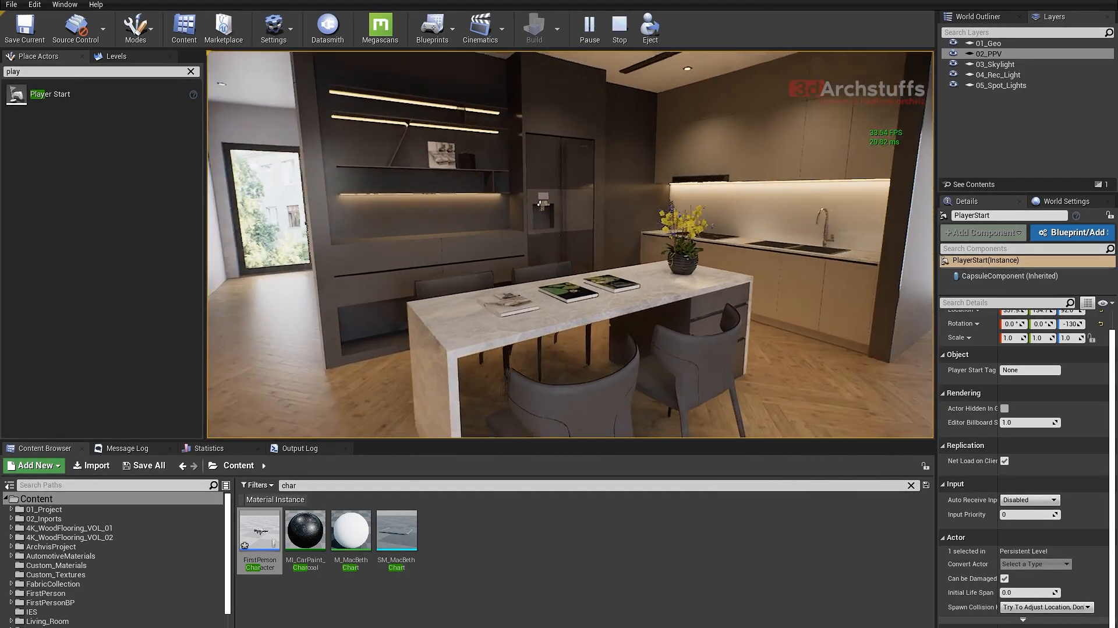
pyautogui.press('a')
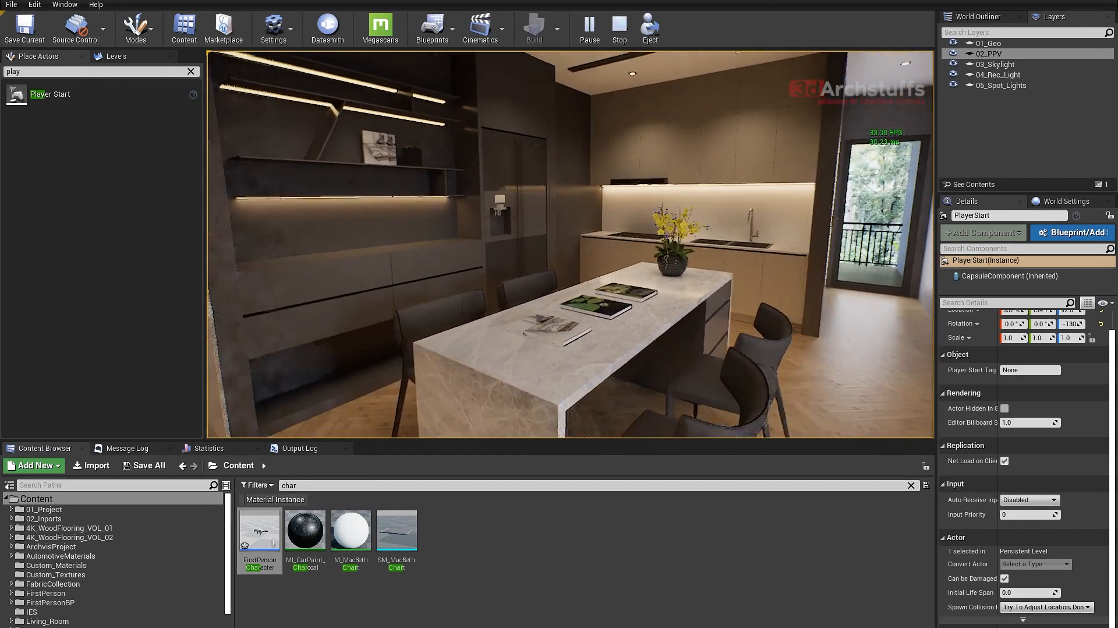
pyautogui.press('d')
pyautogui.press('d')
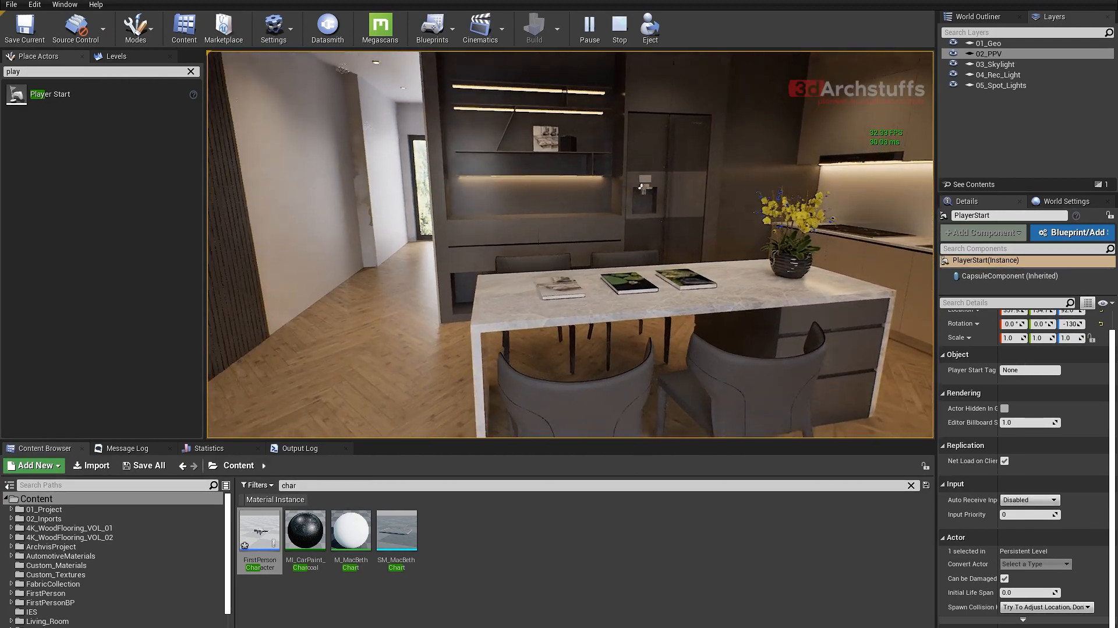
pyautogui.press('a')
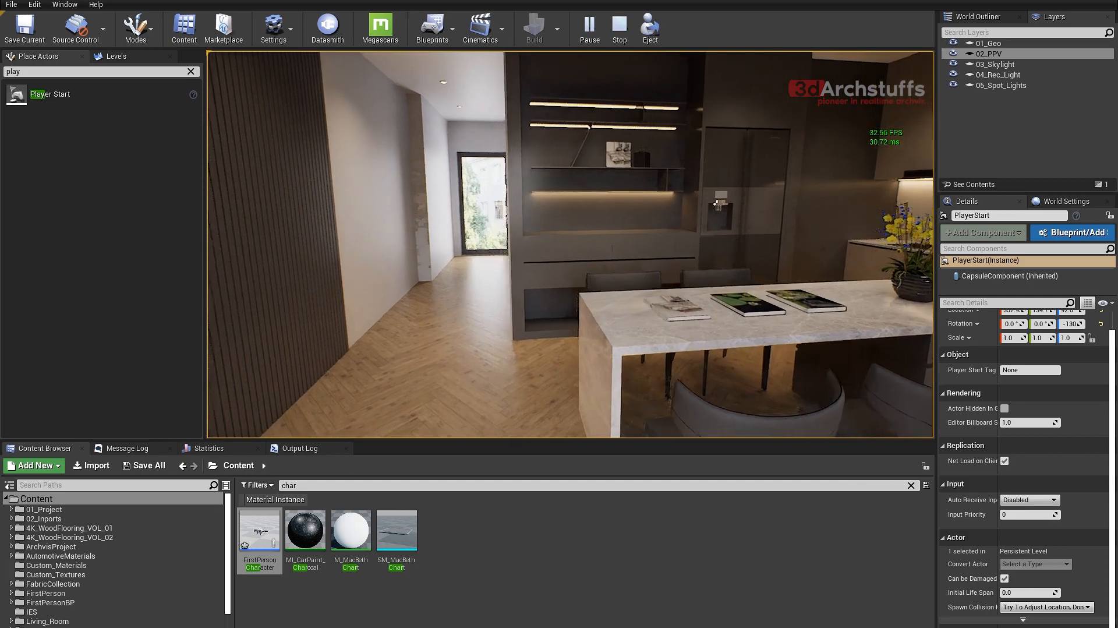
pyautogui.press('d')
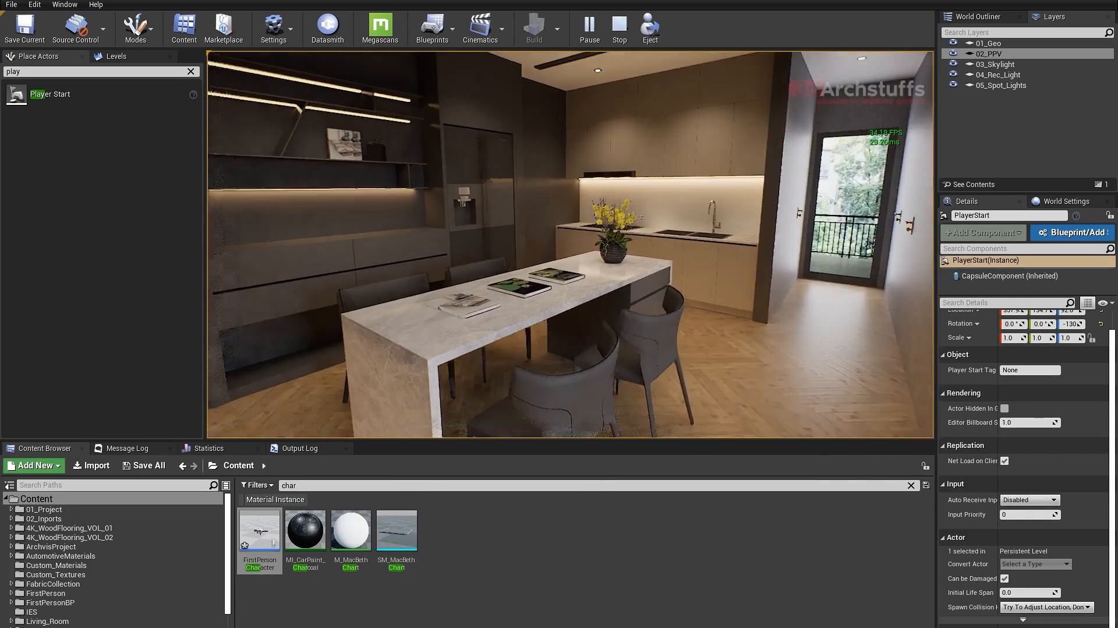
pyautogui.press('a')
pyautogui.press('Escape')
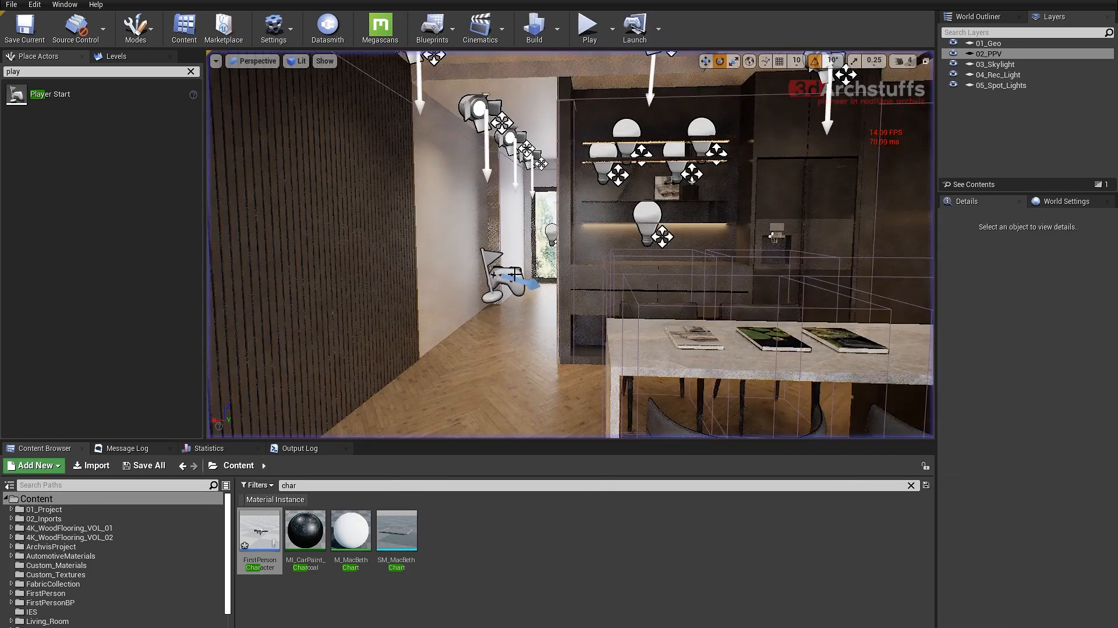
# - Try spawning the player at Current Camera Location with a brief play, then restore the spawn option to Default Player Start
pyautogui.click(613, 29)
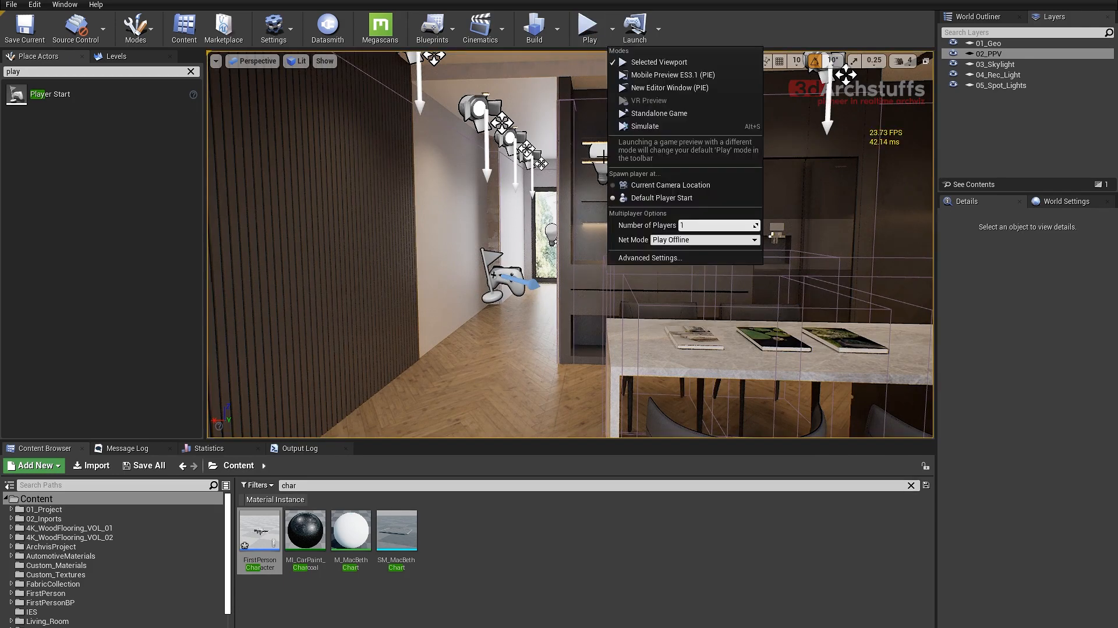
pyautogui.click(650, 186)
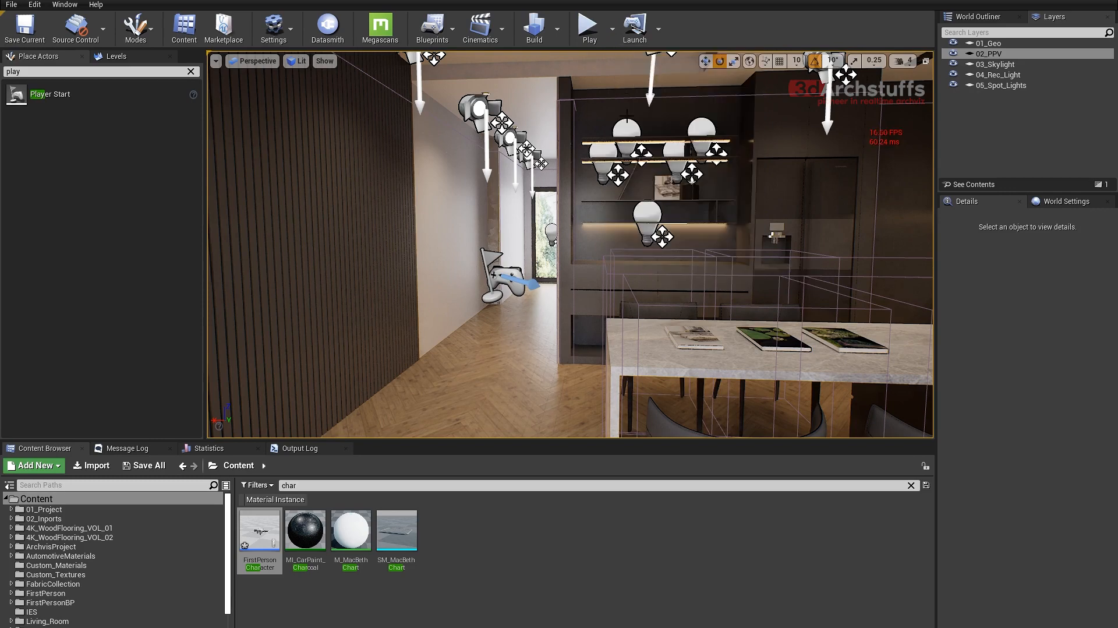
pyautogui.click(588, 26)
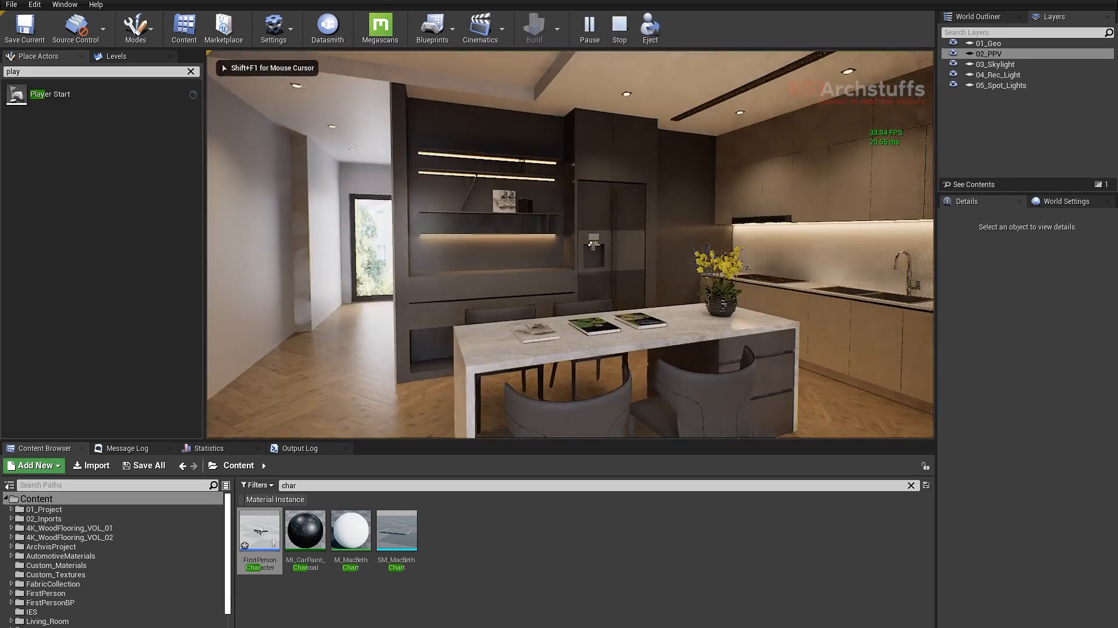
pyautogui.press('Escape')
pyautogui.click(612, 28)
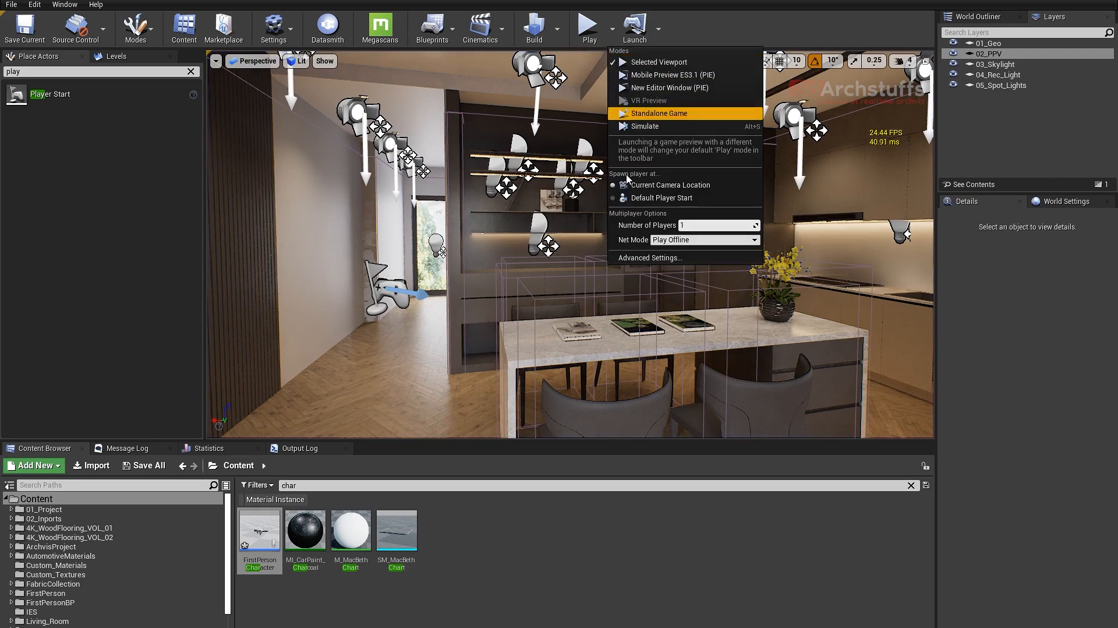
pyautogui.click(658, 197)
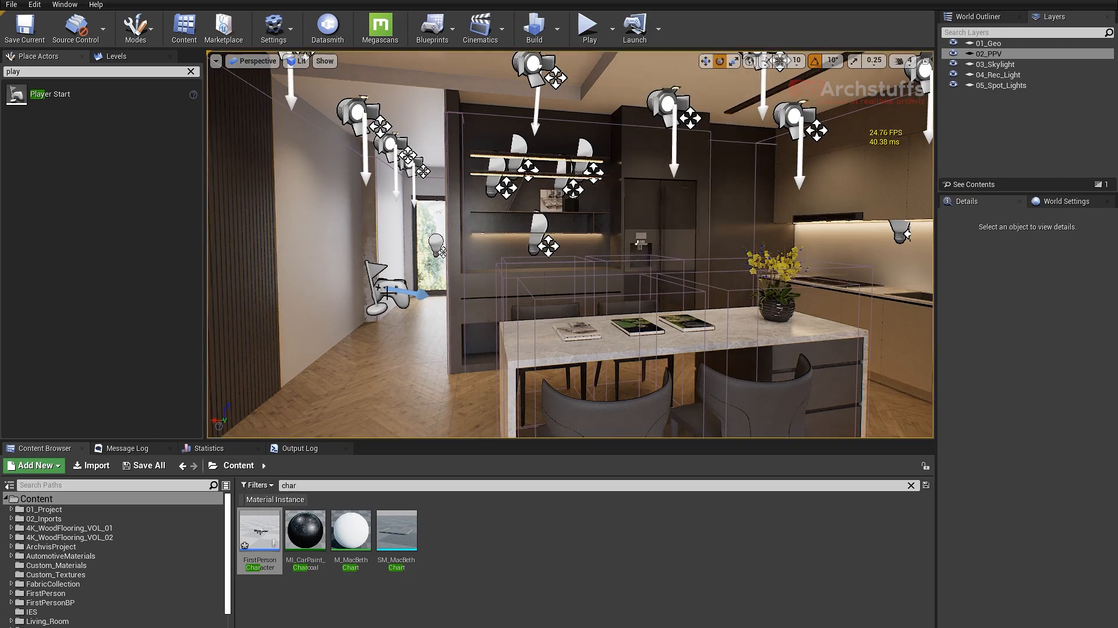
# - Hide the editor icons in the level viewport with Game View and save the level
pyautogui.moveTo(553, 235); pyautogui.dragTo(595, 196, button='right')
pyautogui.press('g')
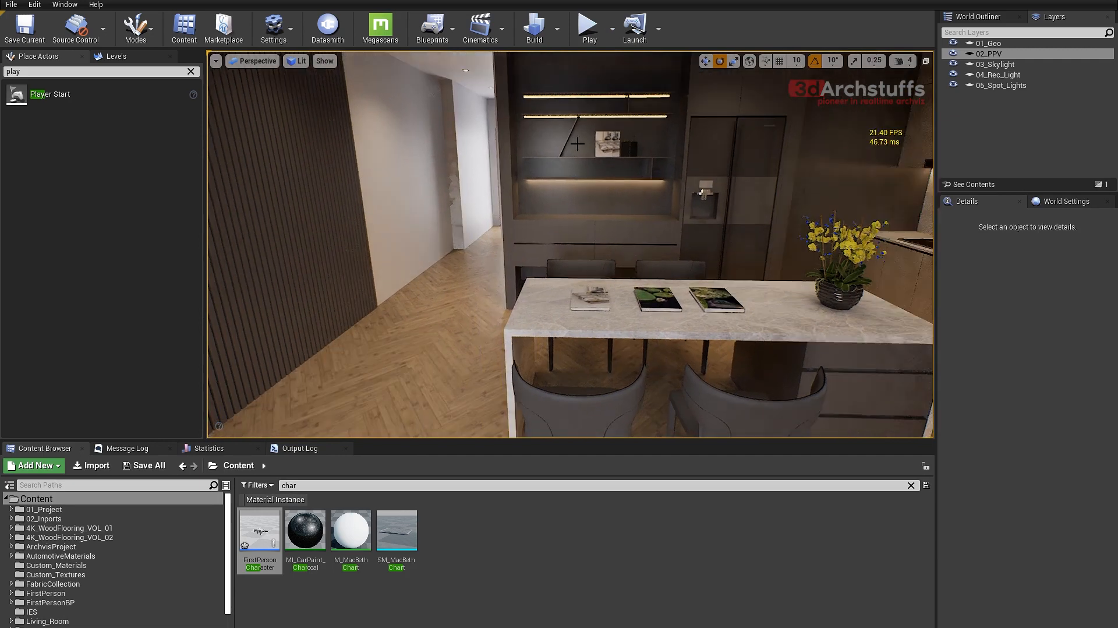
pyautogui.hotkey('ctrl', 's')
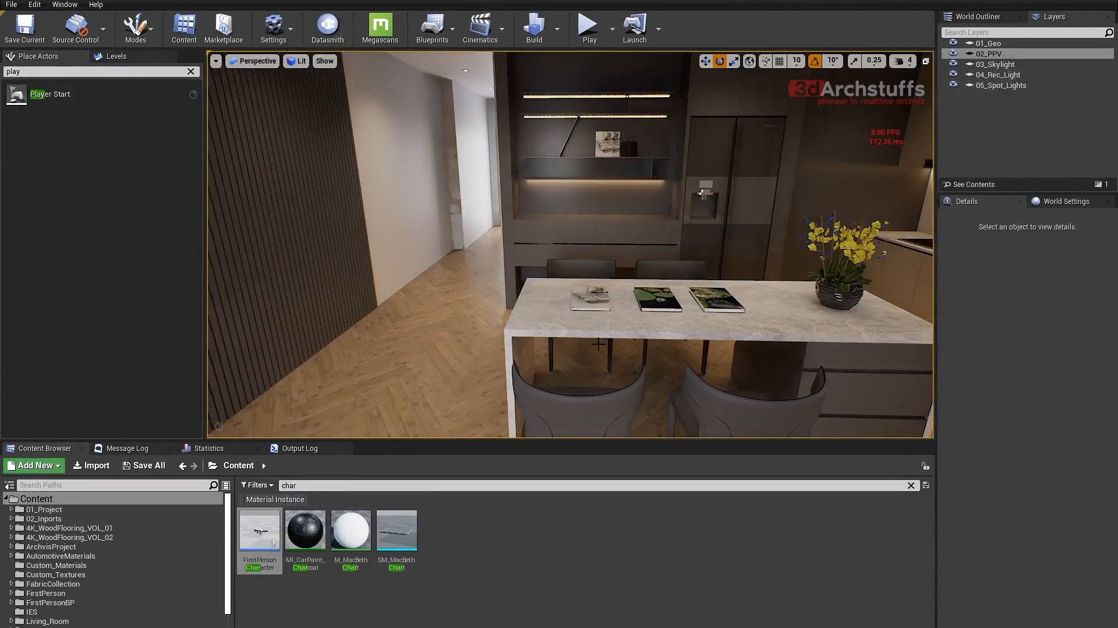
pyautogui.moveTo(628, 128); pyautogui.dragTo(625, 126, button='right')
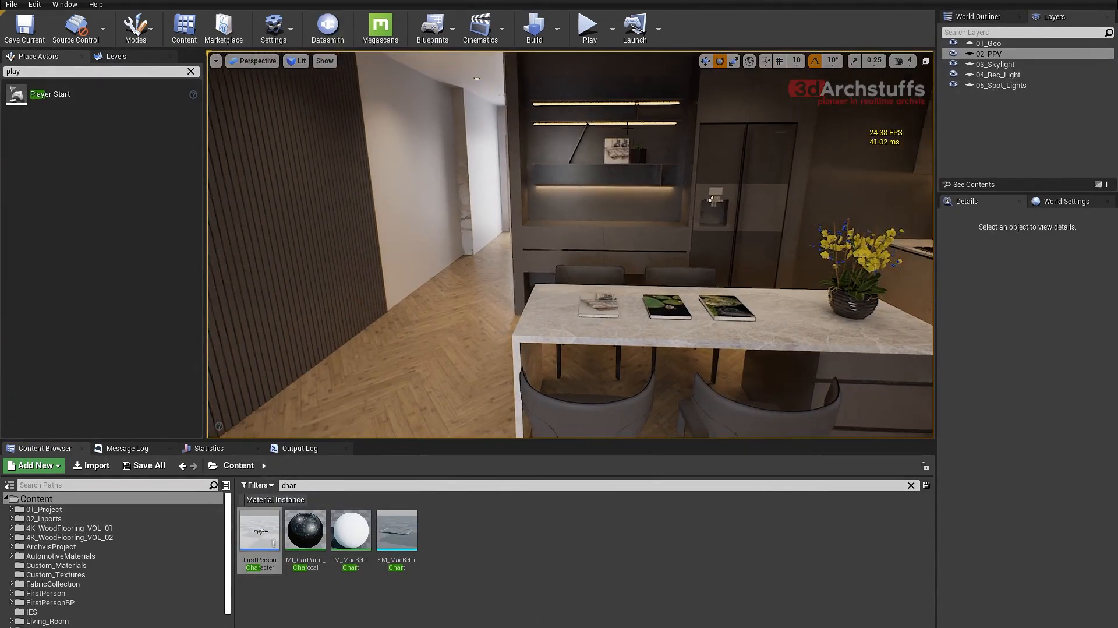
# - Close the leftover editor tabs, including the material editor, and return to the level viewport
pyautogui.click(482, 0)
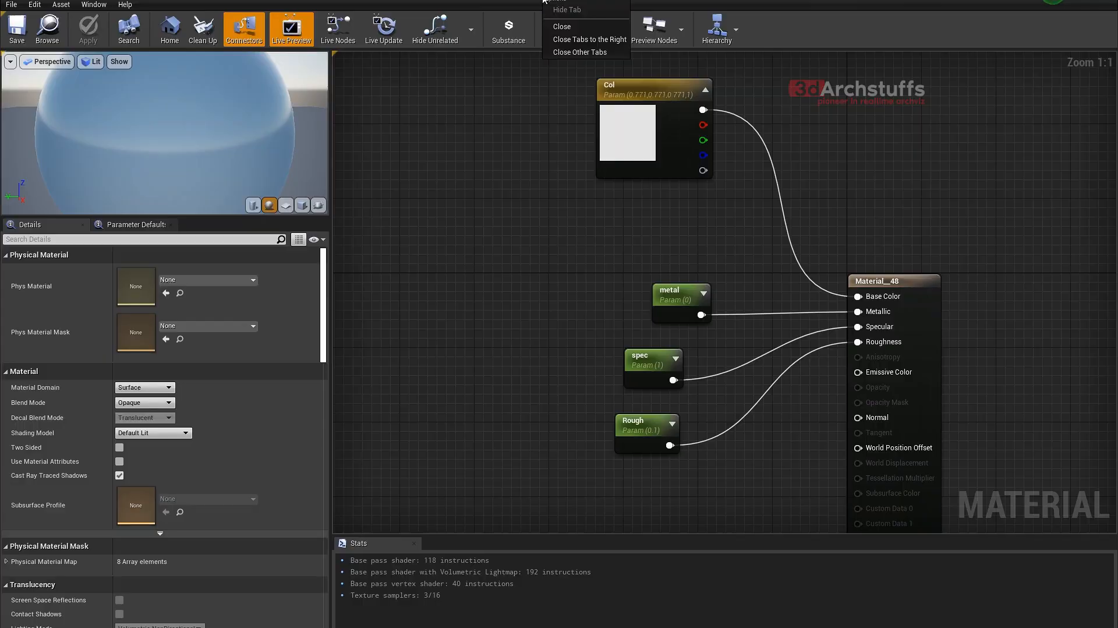
pyautogui.click(574, 42)
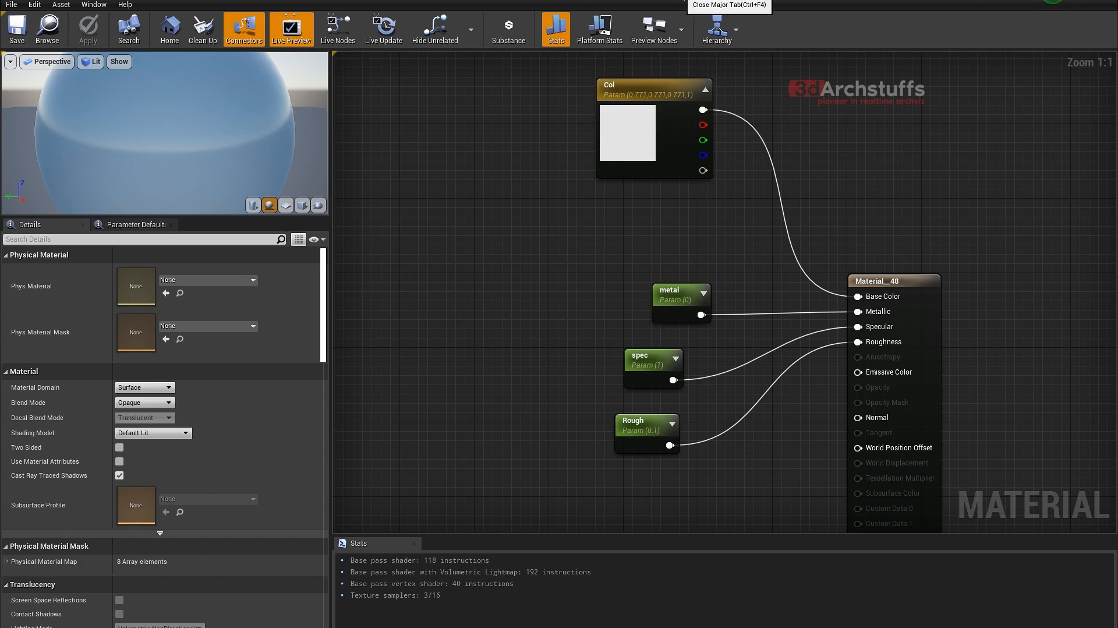
pyautogui.click(688, 1)
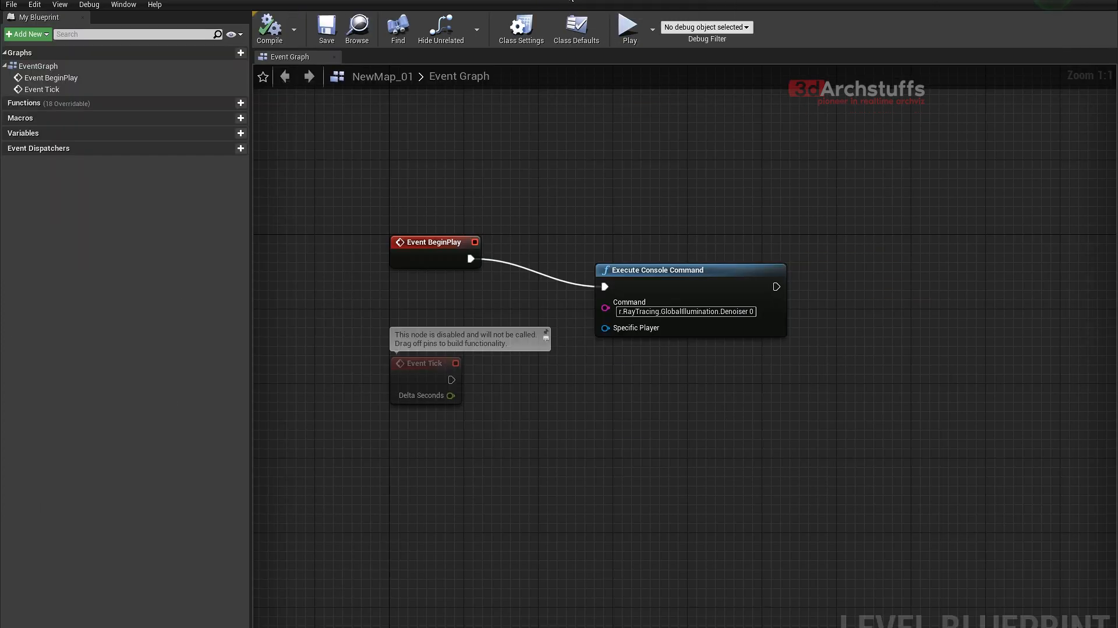
pyautogui.click(571, 1)
pyautogui.click(456, 1)
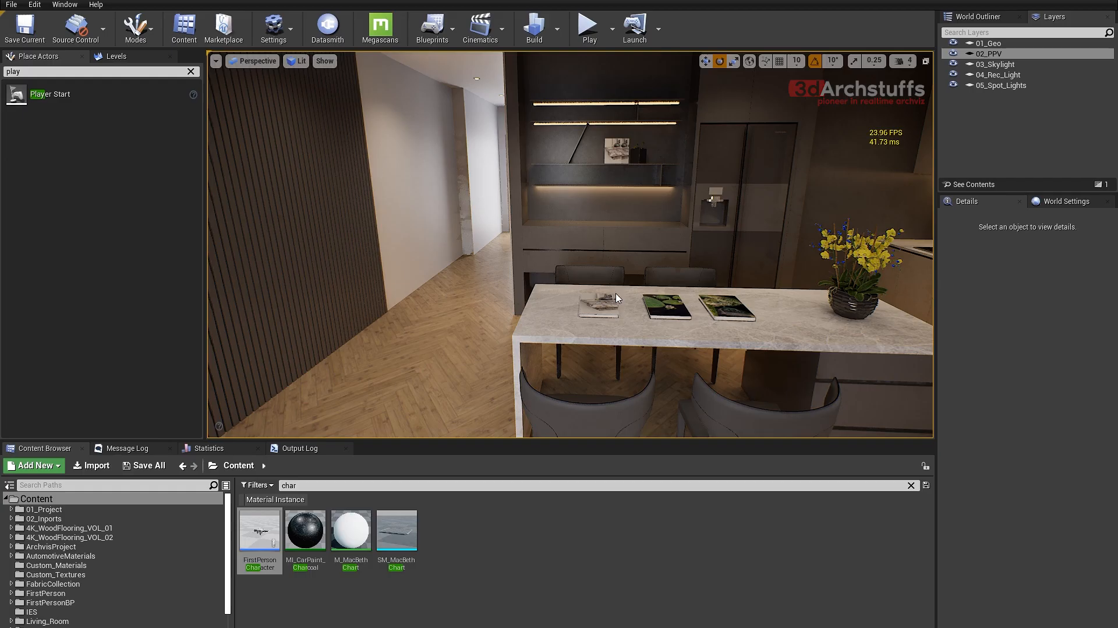
# - Play the level and walk close to the walls and shelving unit to test the character's collision, then stop
pyautogui.moveTo(619, 293); pyautogui.dragTo(632, 286, button='right')
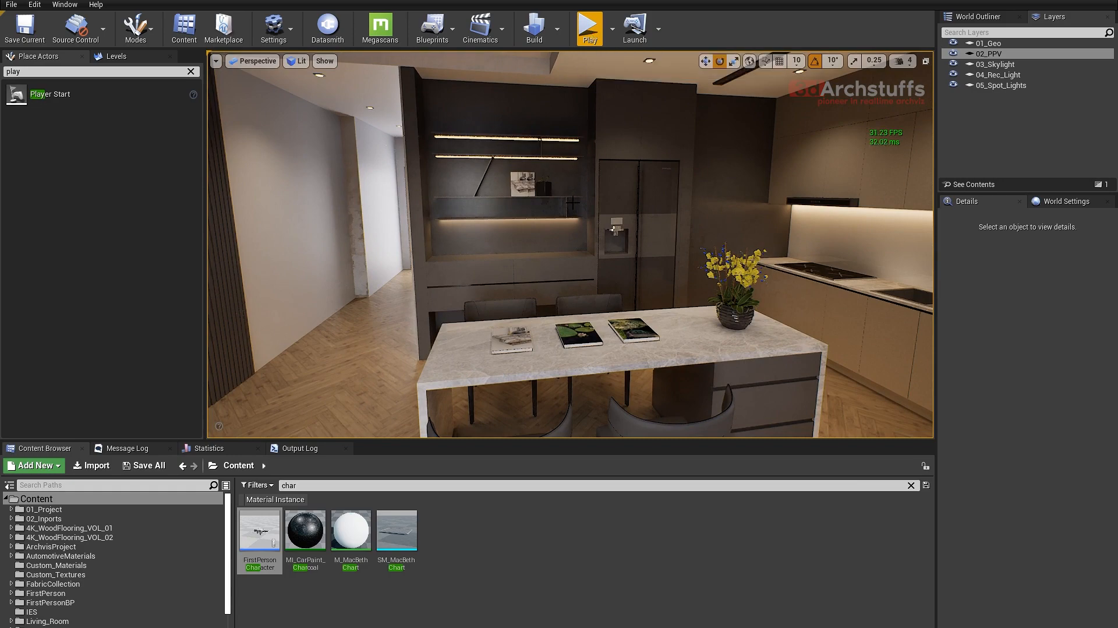
pyautogui.click(590, 30)
pyautogui.click(659, 305)
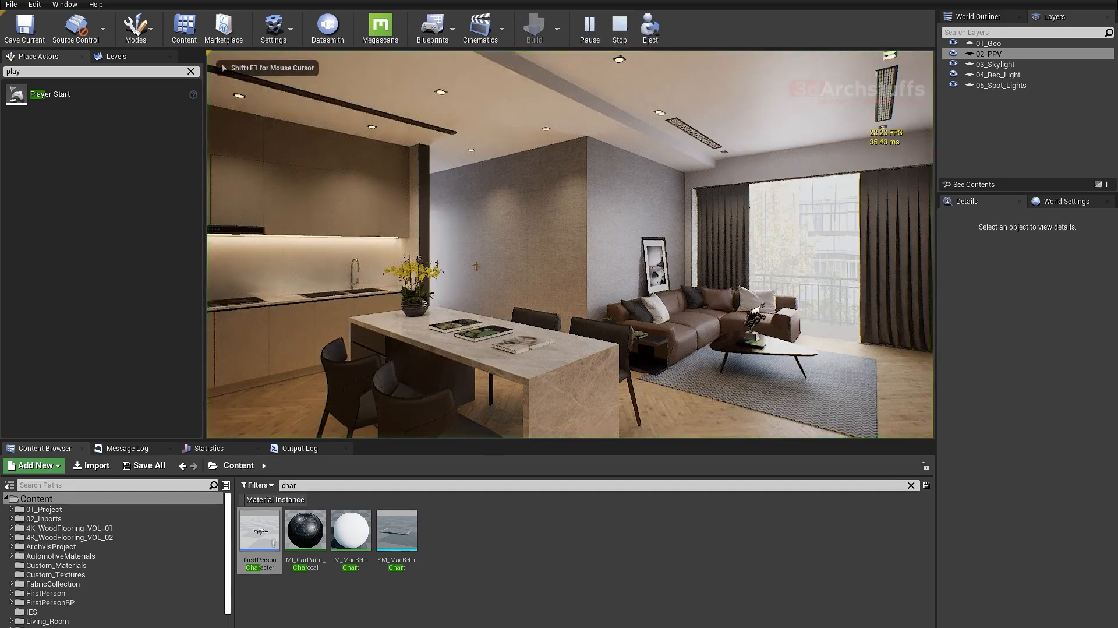
pyautogui.press('d')
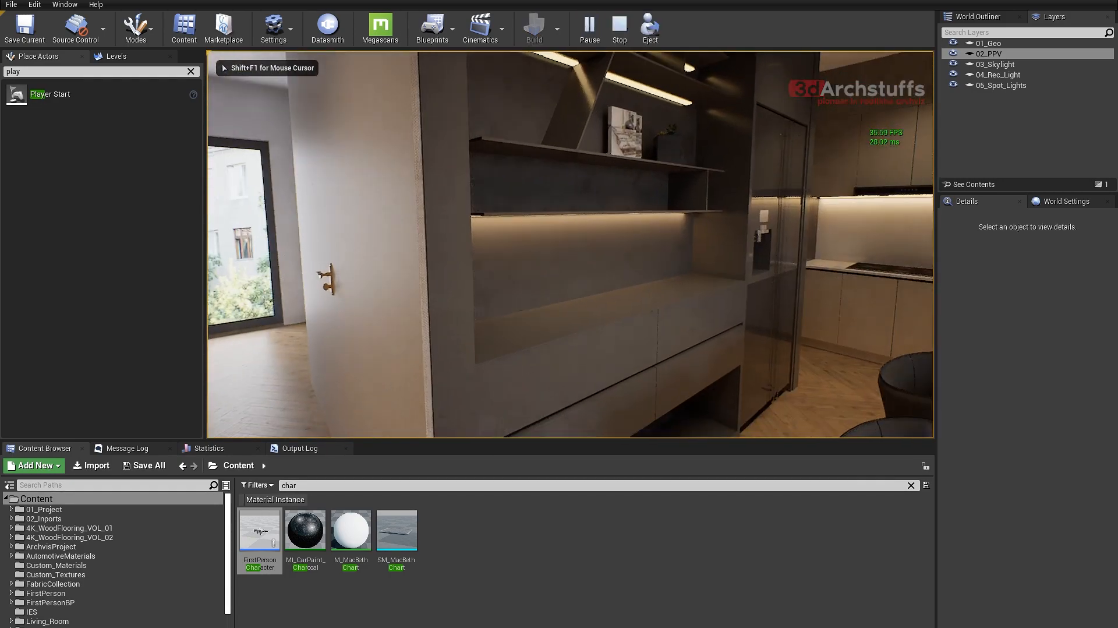
pyautogui.press('a')
pyautogui.press('a')
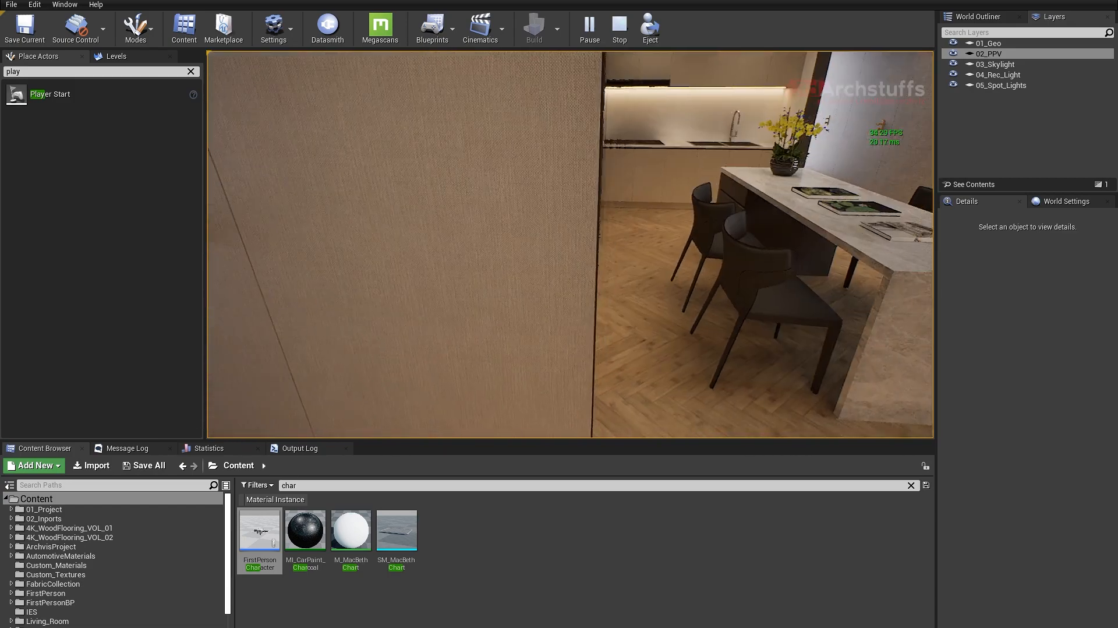
pyautogui.press('d')
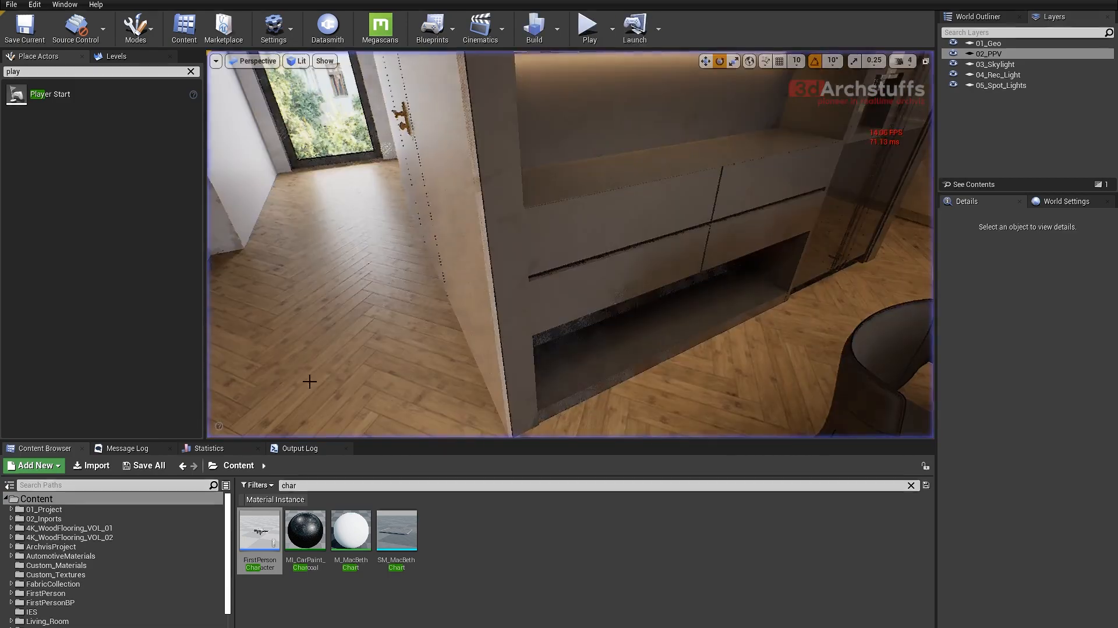
pyautogui.press('Escape')
# - Turn Game View off to show the editor icons and select the Player Start in the hallway
pyautogui.moveTo(536, 307); pyautogui.dragTo(486, 296, button='right')
pyautogui.press('g')
pyautogui.click(566, 243)
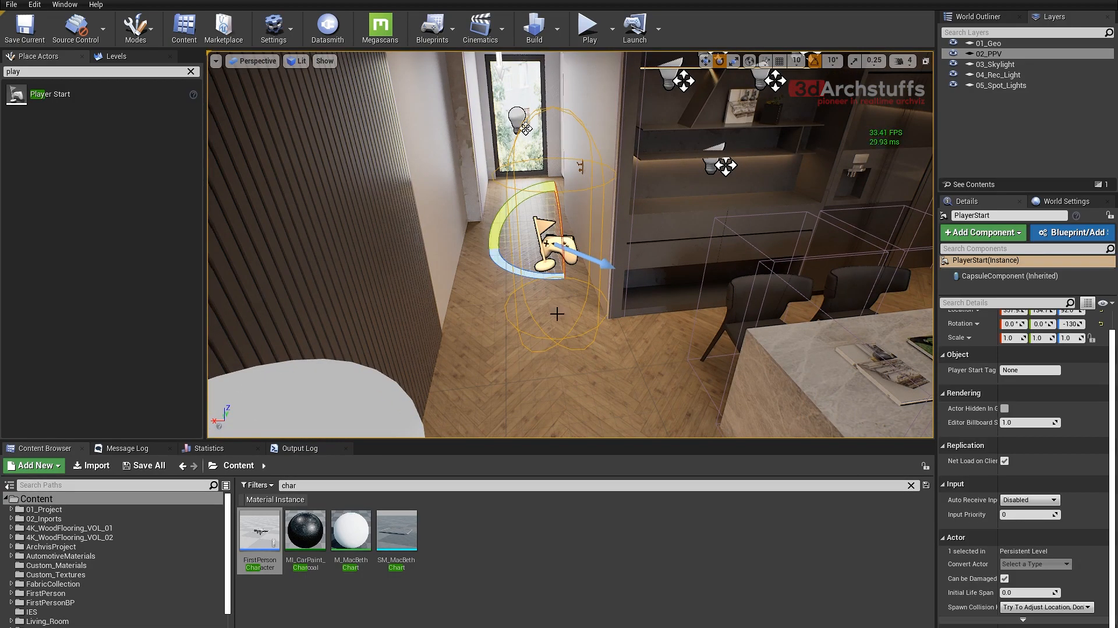
# - Open the FirstPersonCharacter blueprint's component view and set the capsule component's radius to 15
pyautogui.doubleClick(259, 533)
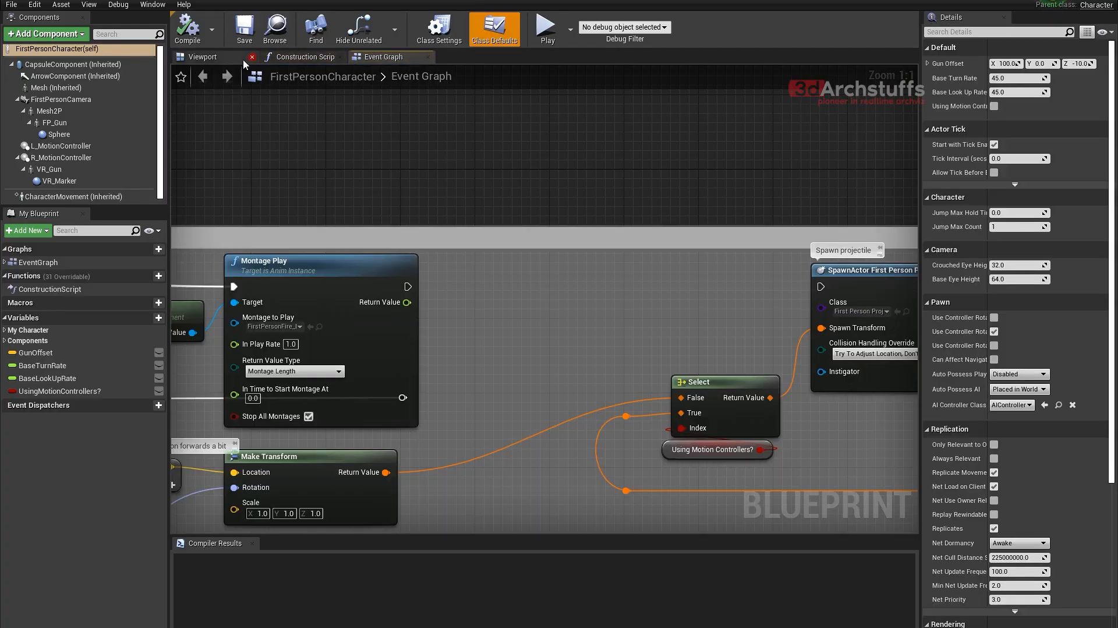
pyautogui.click(243, 61)
pyautogui.click(605, 256)
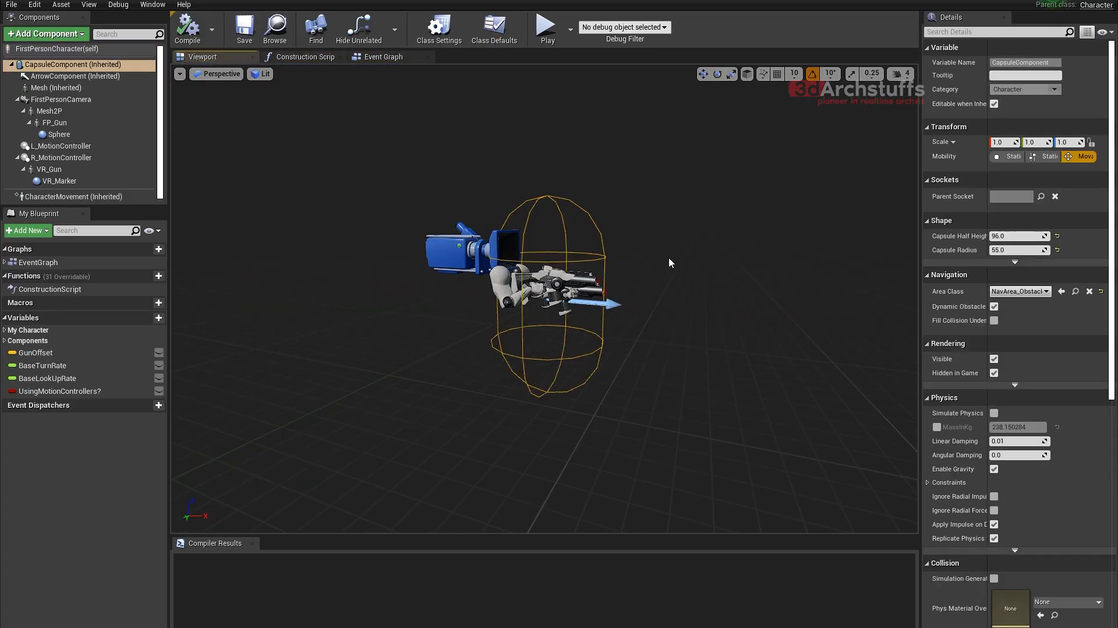
pyautogui.moveTo(668, 263); pyautogui.dragTo(669, 332)
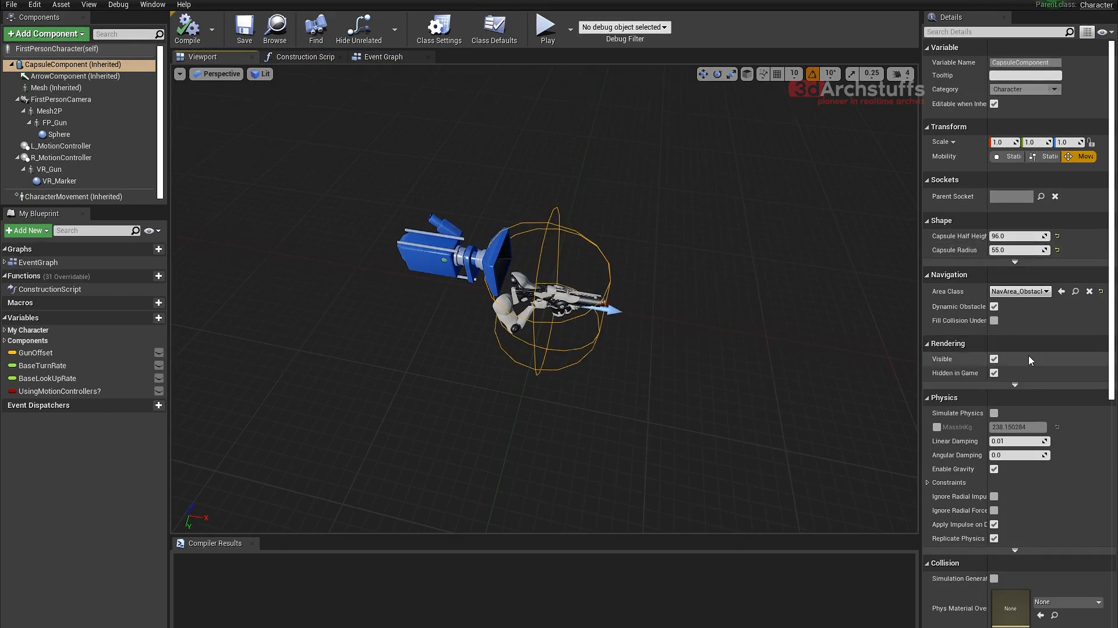
pyautogui.click(1021, 251)
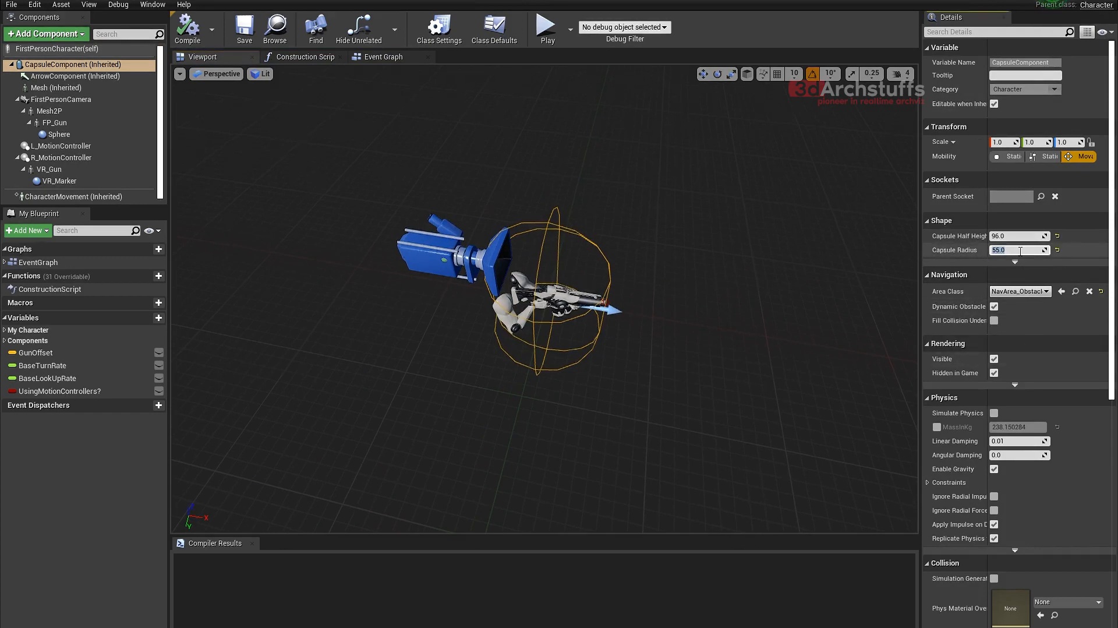
pyautogui.write('15')
pyautogui.press('Return')
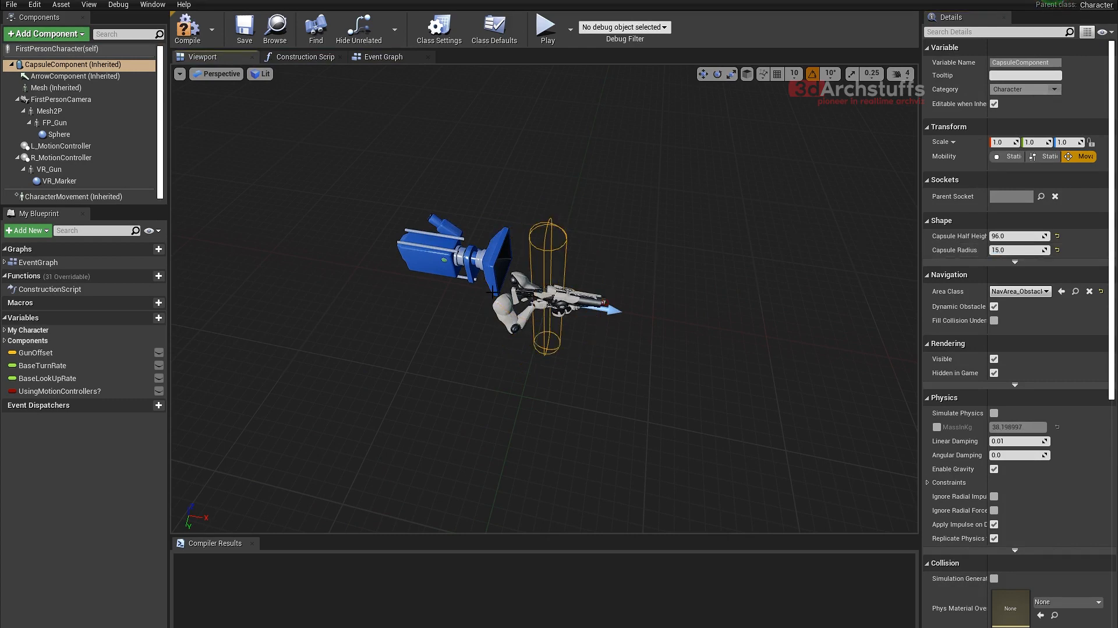
# - Move the FirstPersonCamera forward along X toward the capsule in the top view and compile the blueprint
pyautogui.click(540, 314)
pyautogui.hotkey('alt', 'j')
pyautogui.scroll(5, 534, 291)
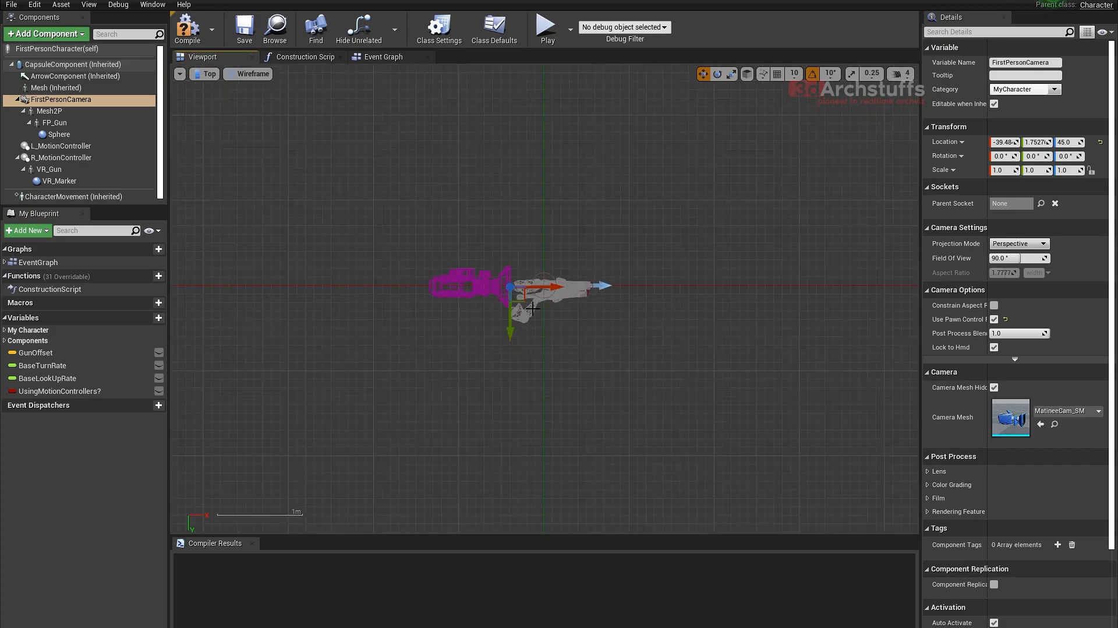
pyautogui.moveTo(534, 291); pyautogui.dragTo(636, 276)
pyautogui.click(186, 29)
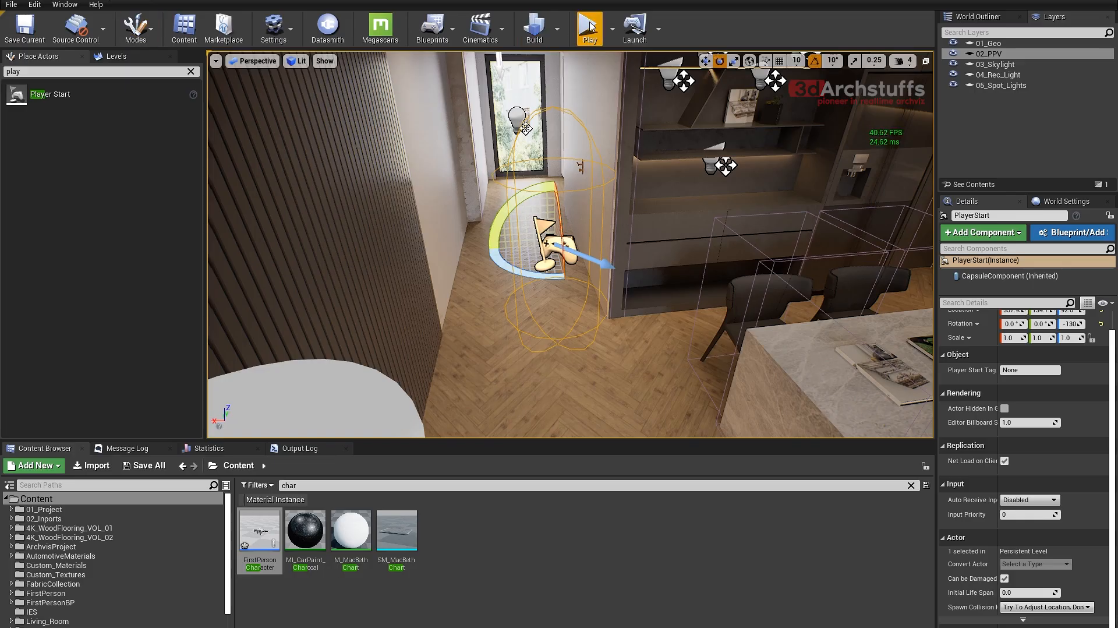
# - Play the level, walk past the shelving, kitchen counter, hallway door and television to test collision, and stop
pyautogui.click(590, 26)
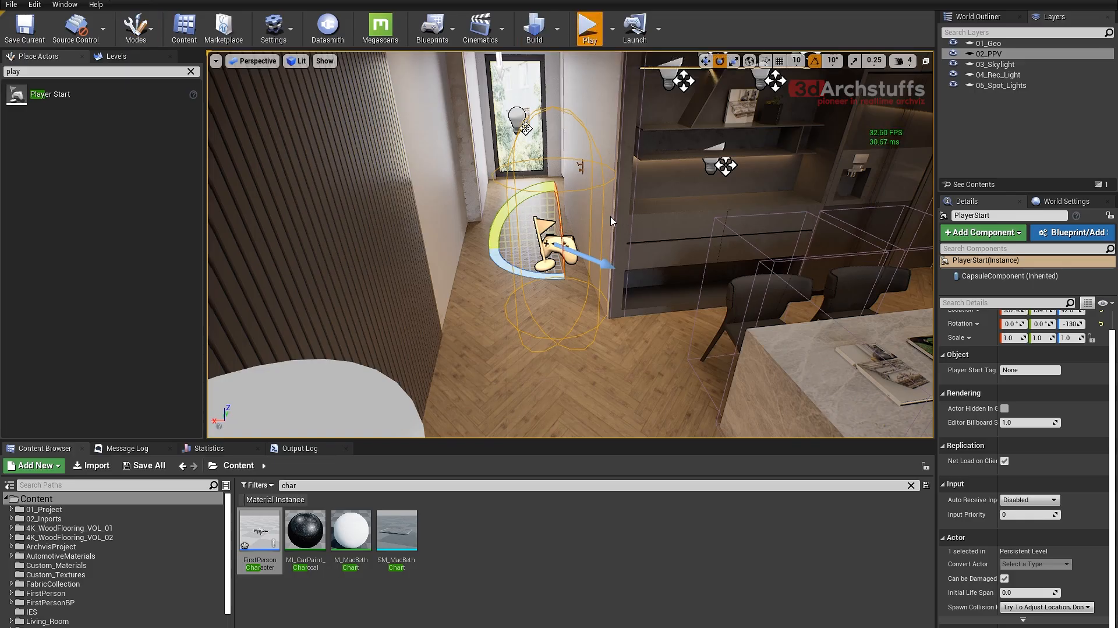
pyautogui.press('w')
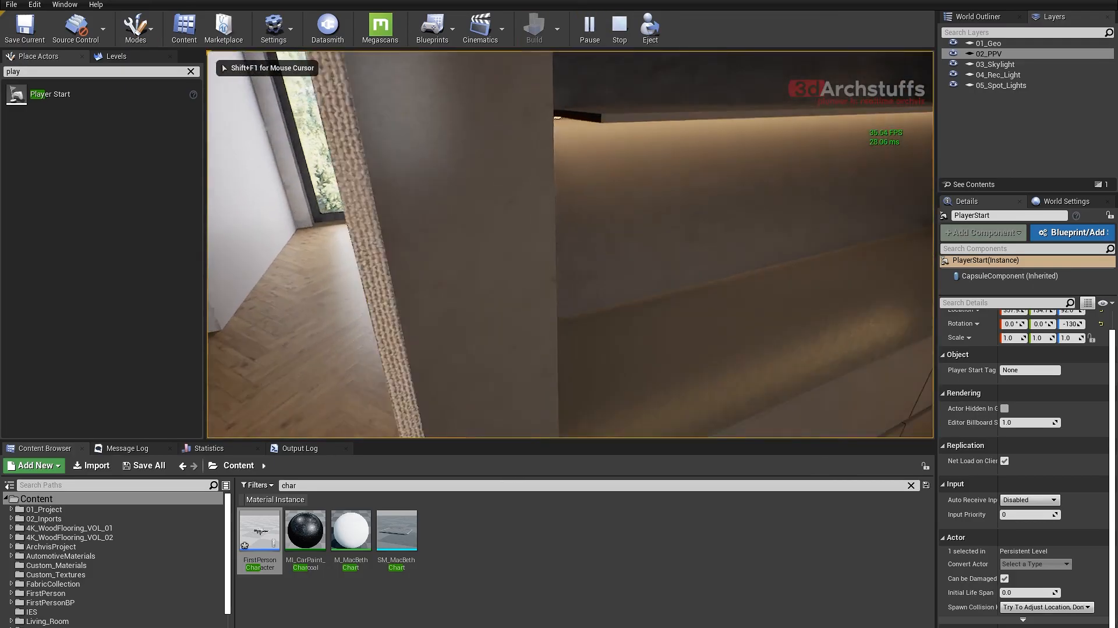
pyautogui.press('w')
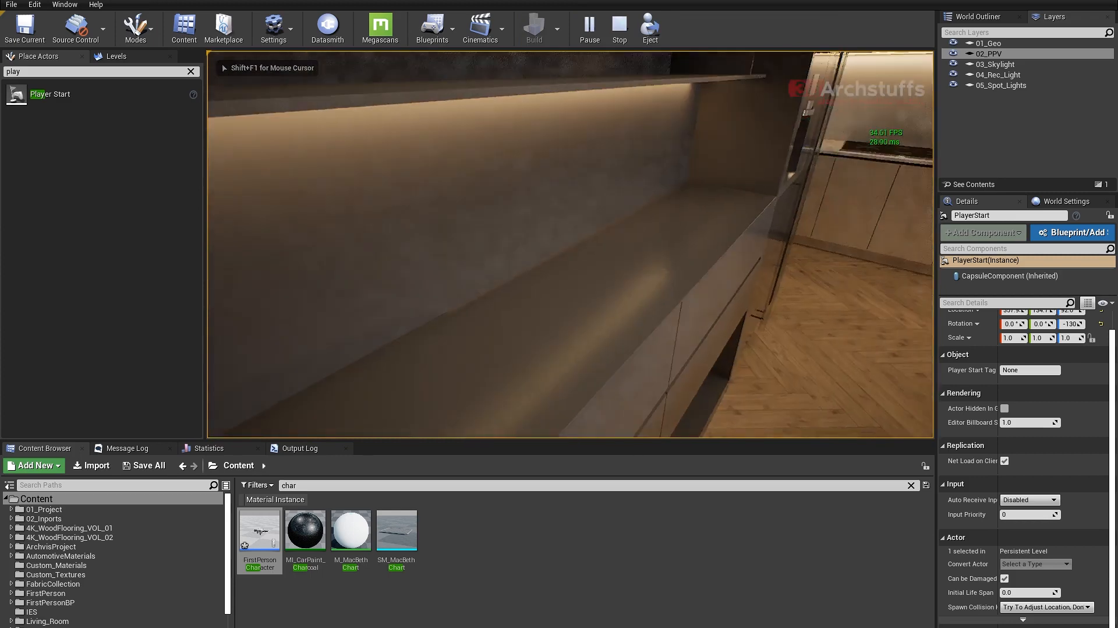
pyautogui.press('w')
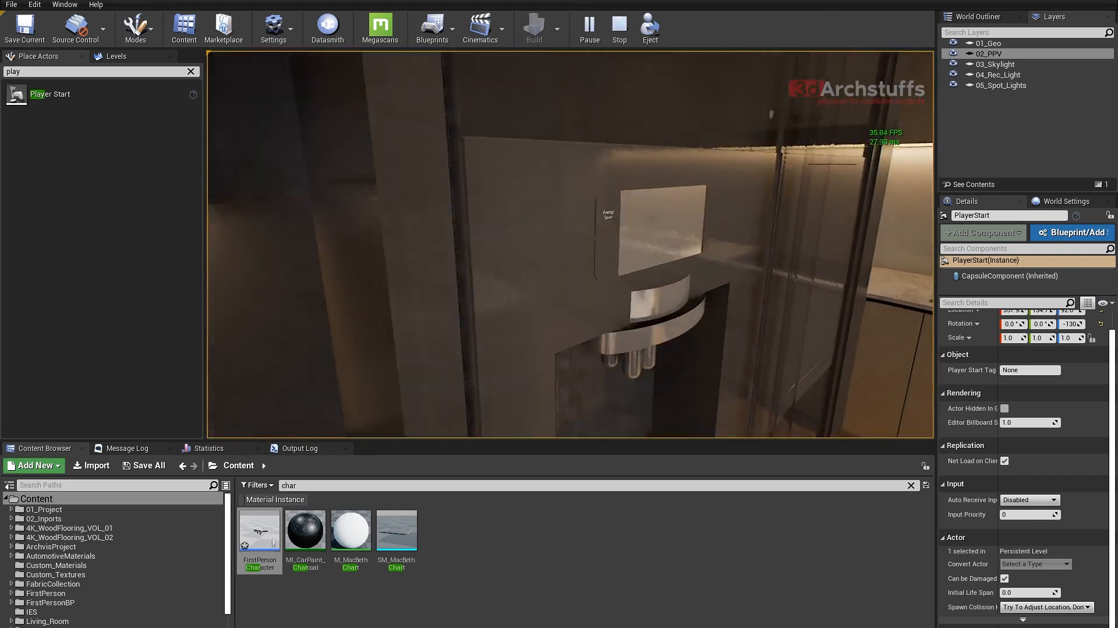
pyautogui.press('w')
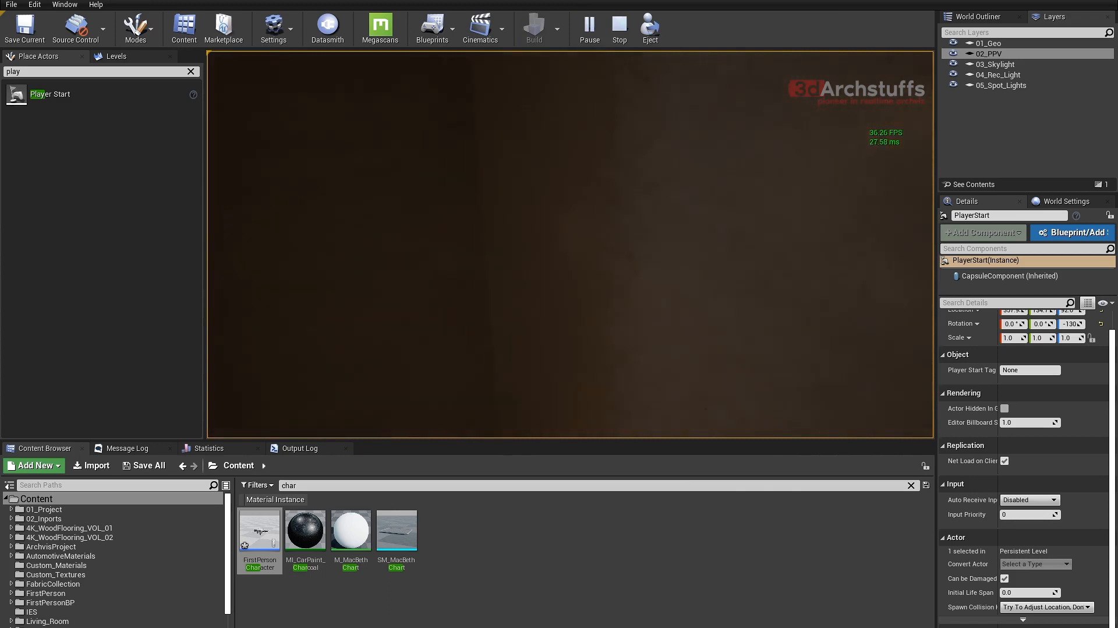
pyautogui.press('w')
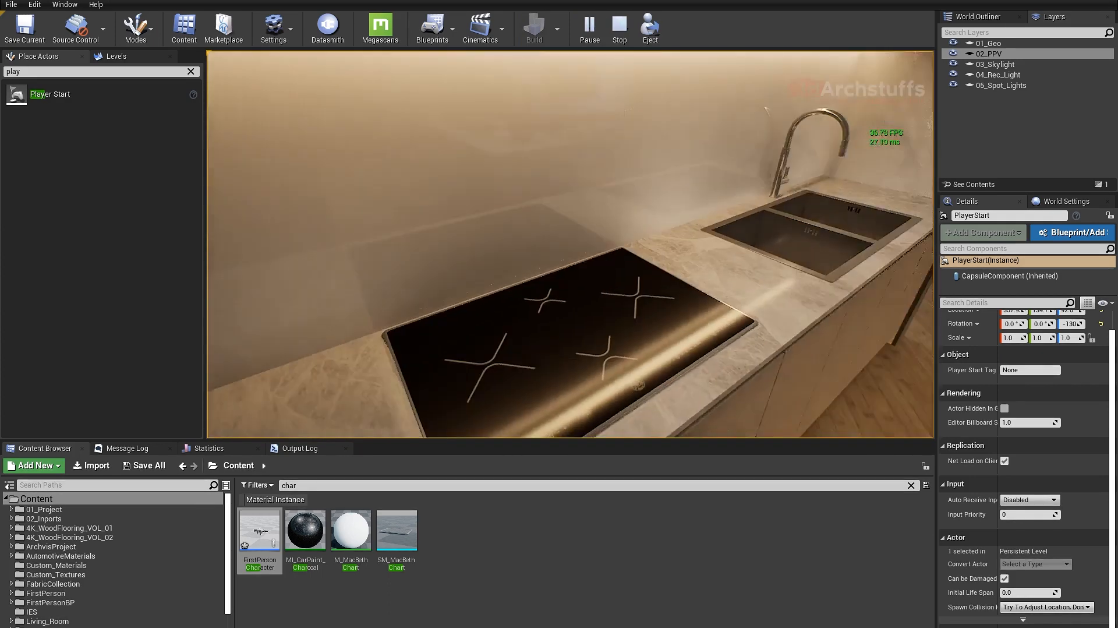
pyautogui.press('w')
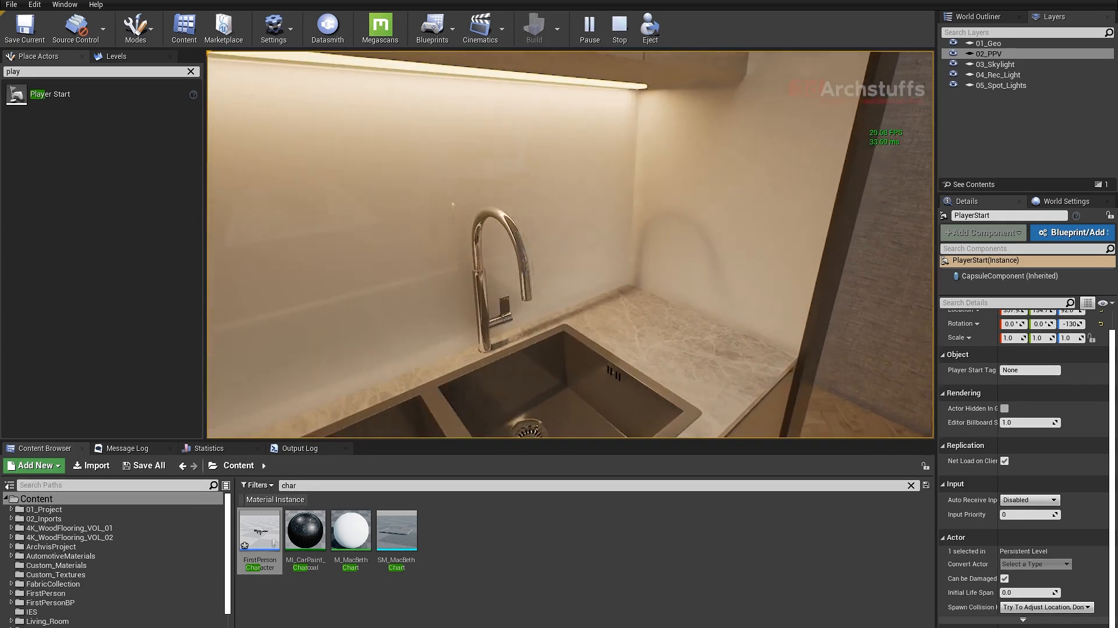
pyautogui.press('d')
pyautogui.press('w')
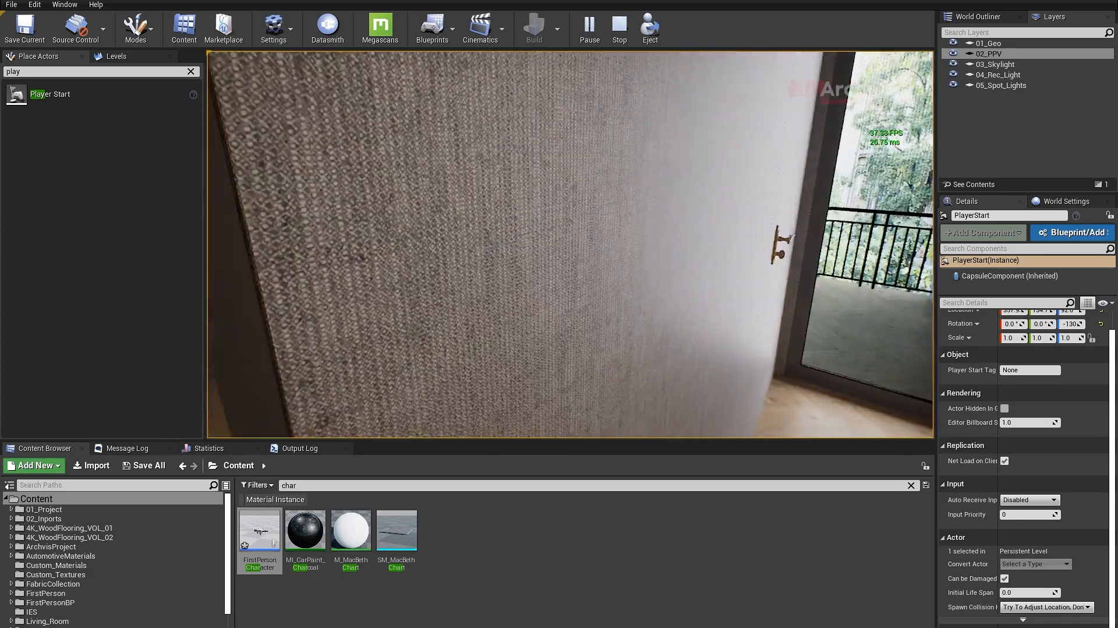
pyautogui.press('w')
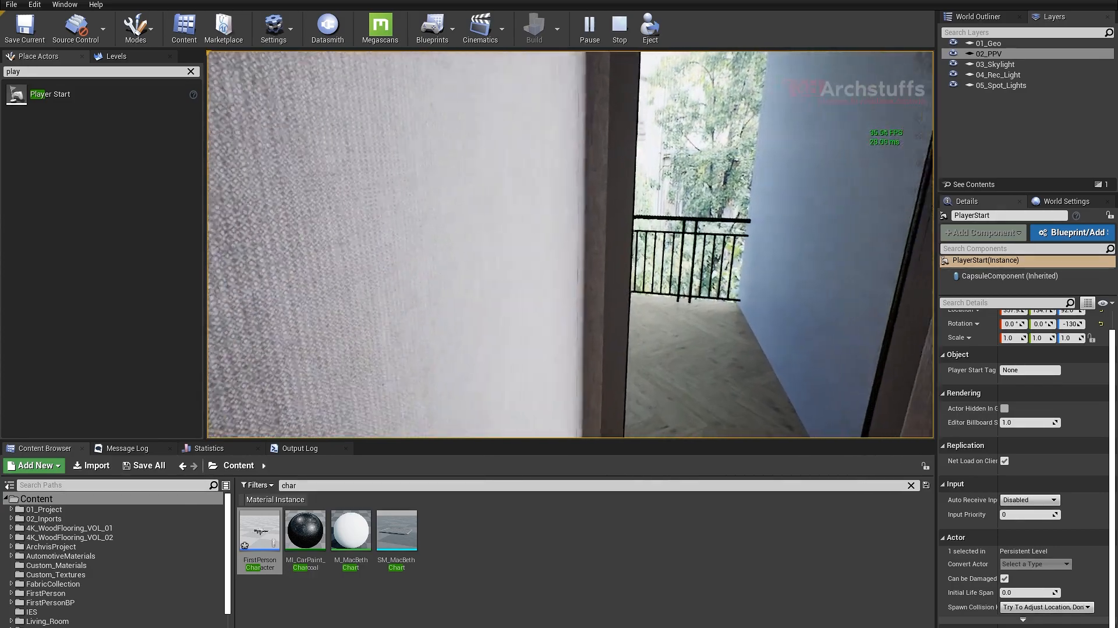
pyautogui.press('w')
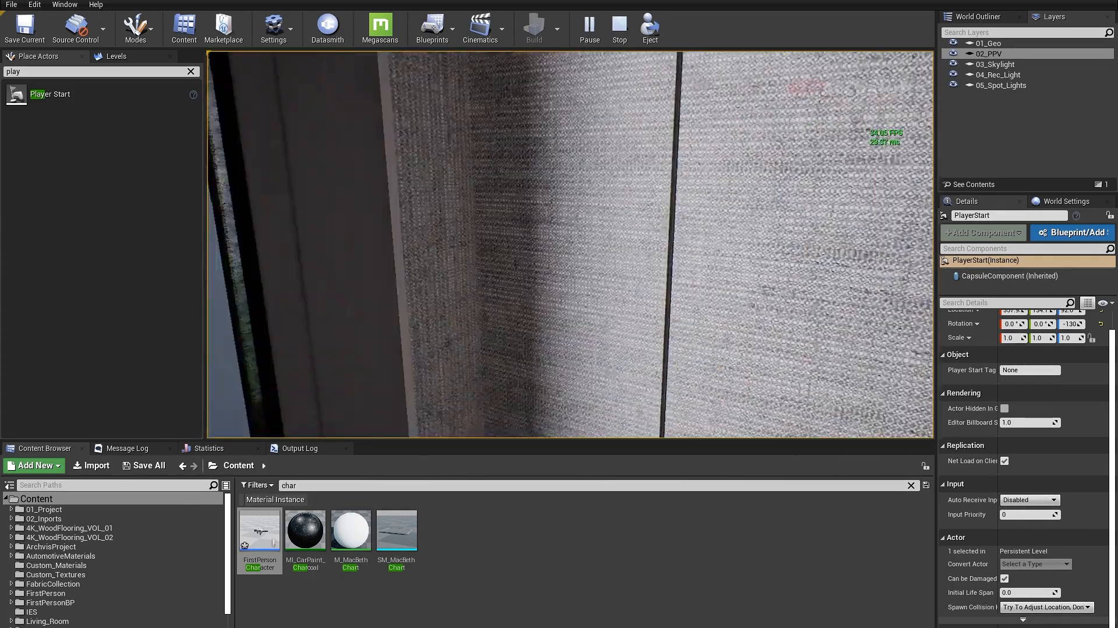
pyautogui.press('w')
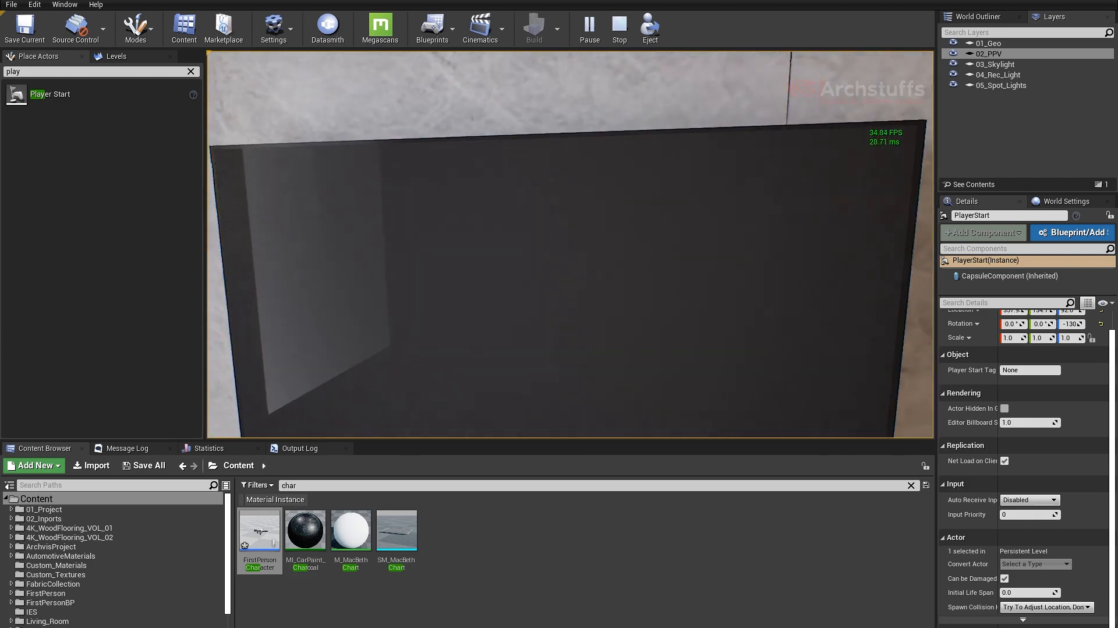
pyautogui.press('Escape')
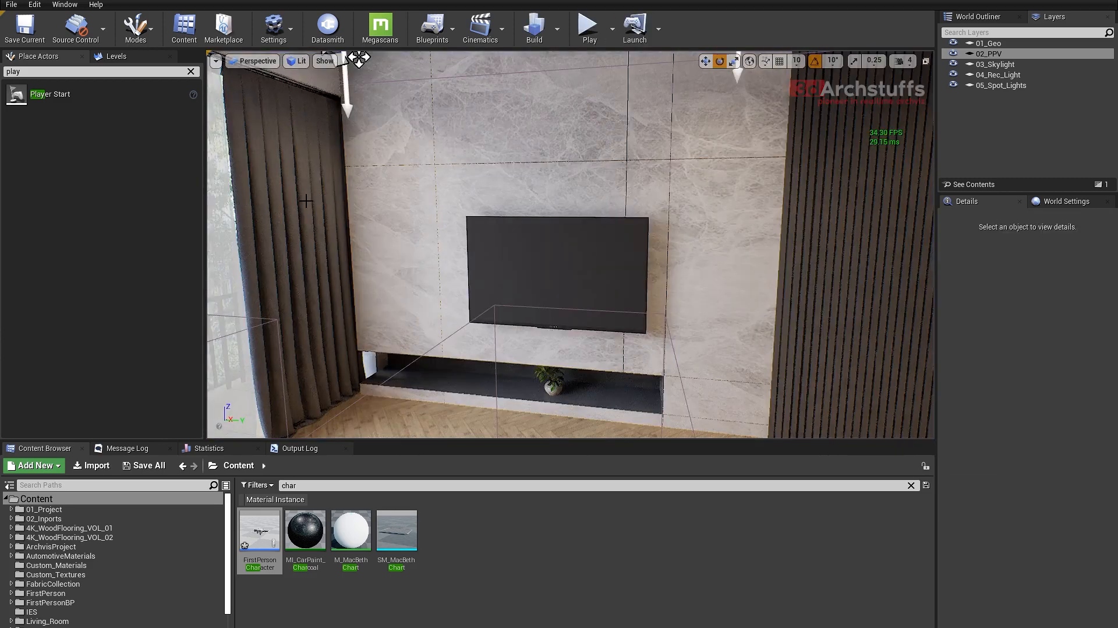
# - Duplicate the blocking volume at the sofa and position the copy against the wall in front of the television
pyautogui.moveTo(307, 201); pyautogui.dragTo(360, 196, button='right')
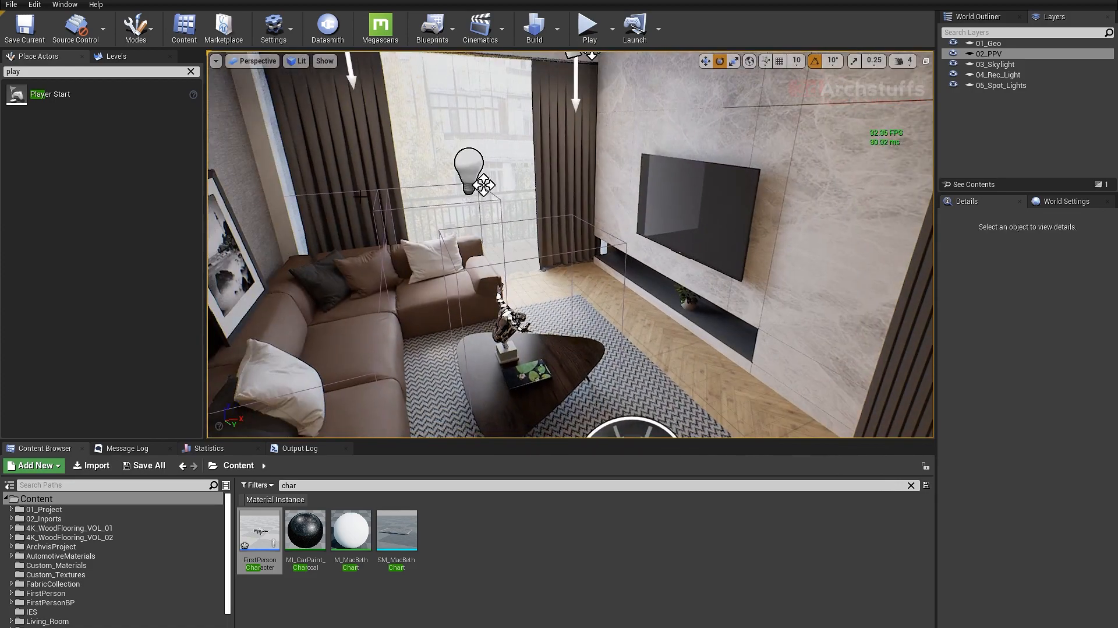
pyautogui.click(465, 236)
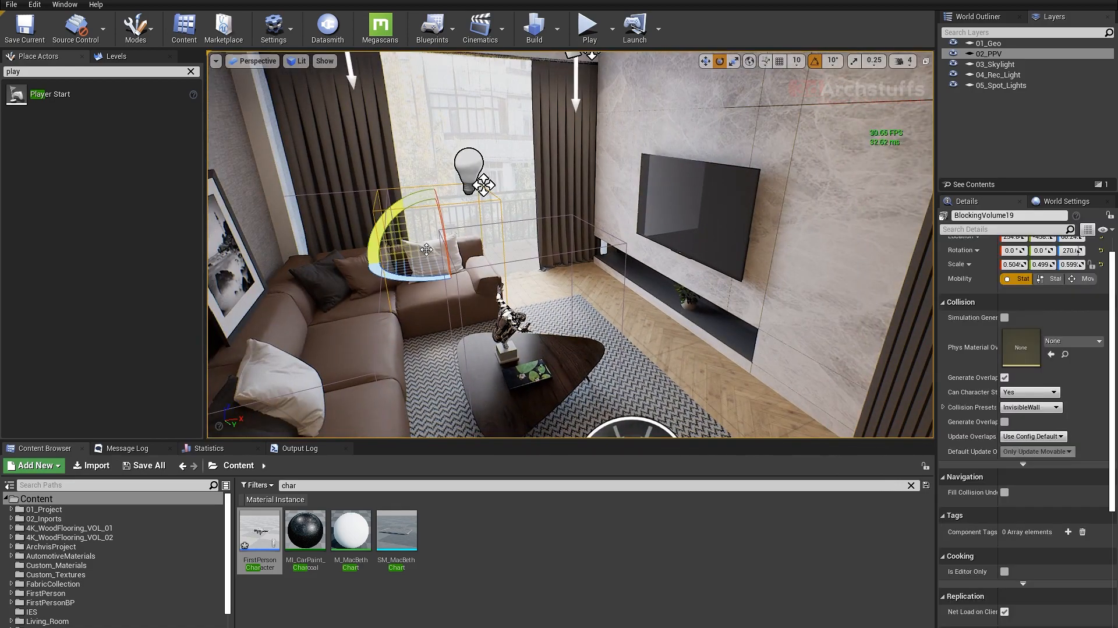
pyautogui.press('w')
pyautogui.keyDown('alt'); pyautogui.moveTo(472, 246); pyautogui.dragTo(715, 262); pyautogui.keyUp('alt')
pyautogui.moveTo(698, 220); pyautogui.dragTo(700, 186)
pyautogui.press('f')
pyautogui.keyDown('alt'); pyautogui.moveTo(683, 290); pyautogui.dragTo(630, 295); pyautogui.keyUp('alt')
pyautogui.moveTo(604, 235); pyautogui.dragTo(634, 221)
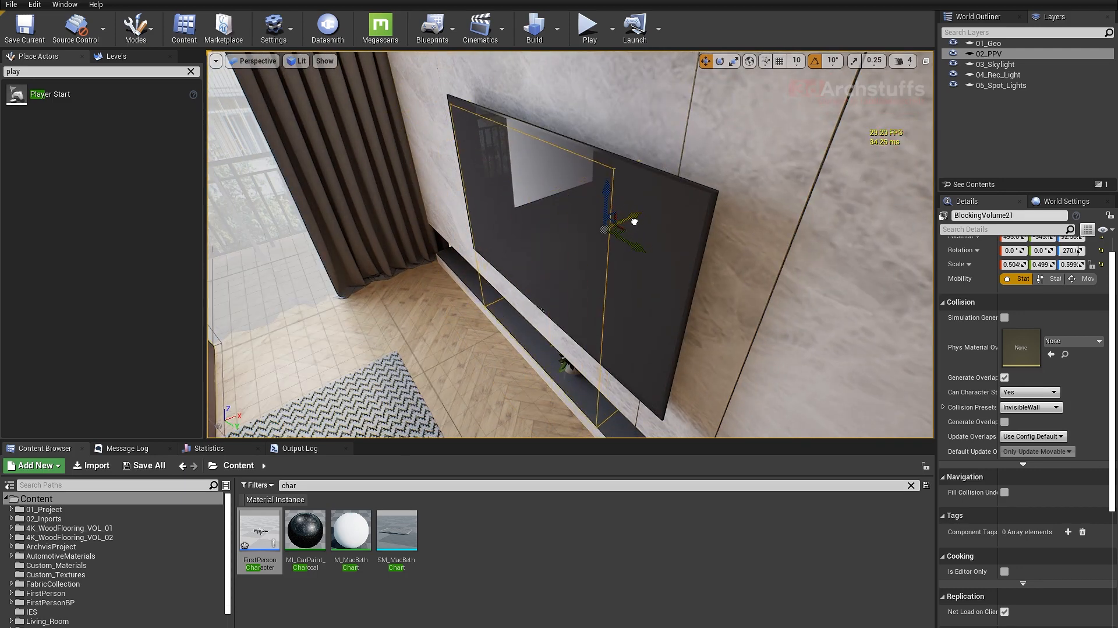
pyautogui.keyDown('alt'); pyautogui.moveTo(666, 296); pyautogui.dragTo(679, 299); pyautogui.keyUp('alt')
pyautogui.moveTo(626, 231); pyautogui.dragTo(656, 231)
# - Scale the new blocking volume to about 0.68 in X and 0.42 in Z and align it over the television
pyautogui.press('r')
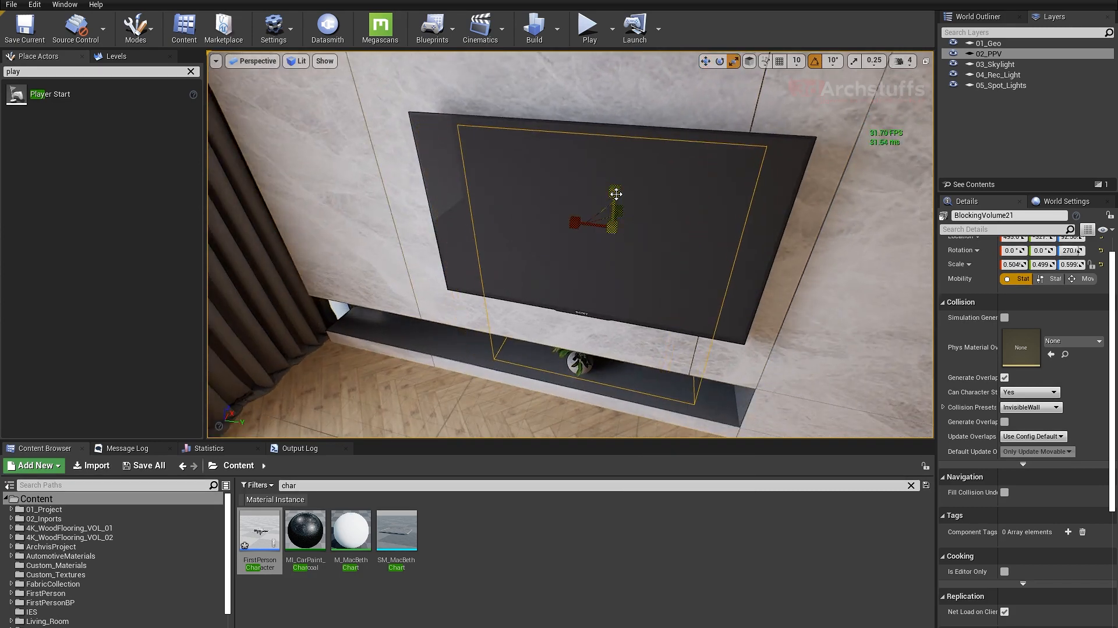
pyautogui.moveTo(615, 193); pyautogui.dragTo(623, 146)
pyautogui.press('w')
pyautogui.keyDown('alt'); pyautogui.moveTo(639, 236); pyautogui.dragTo(665, 206); pyautogui.keyUp('alt')
pyautogui.press('r')
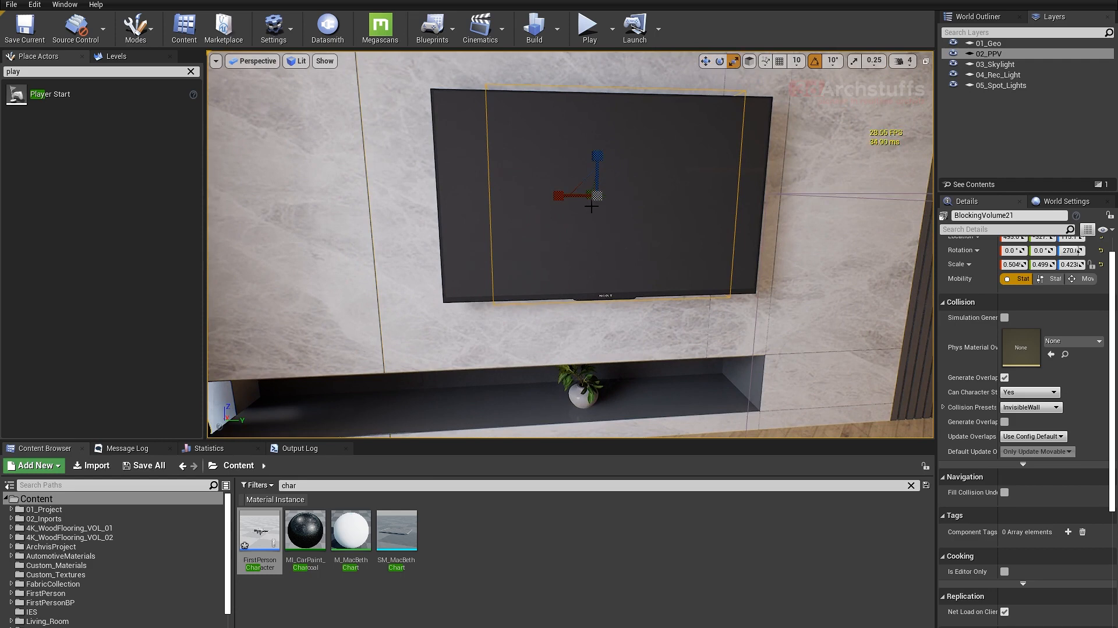
pyautogui.moveTo(565, 198); pyautogui.dragTo(527, 199)
pyautogui.press('w')
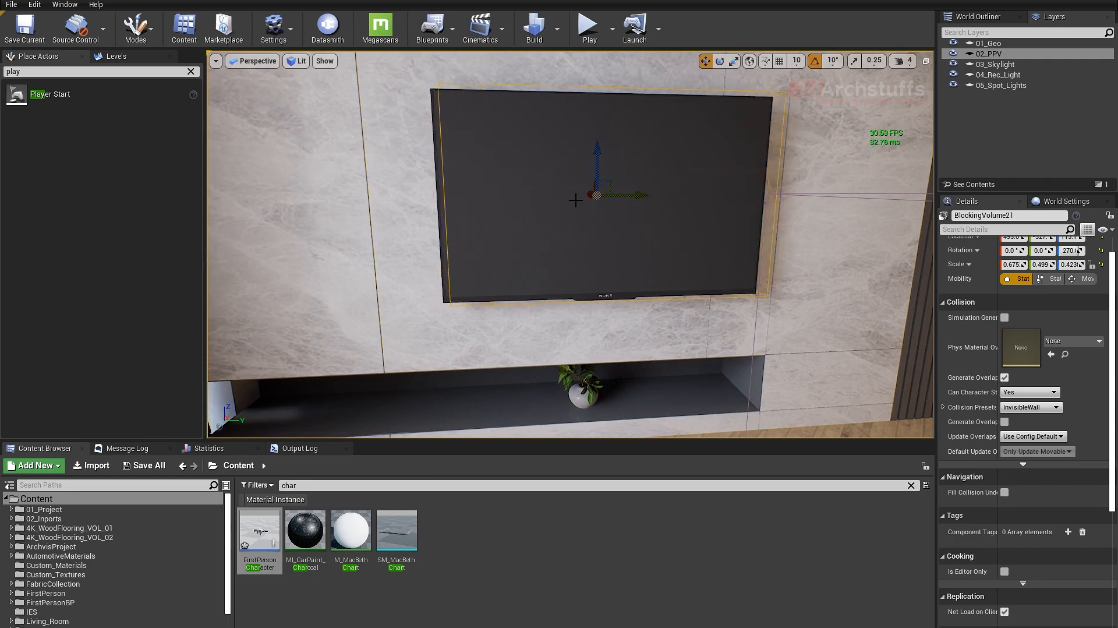
pyautogui.moveTo(636, 194); pyautogui.dragTo(628, 194)
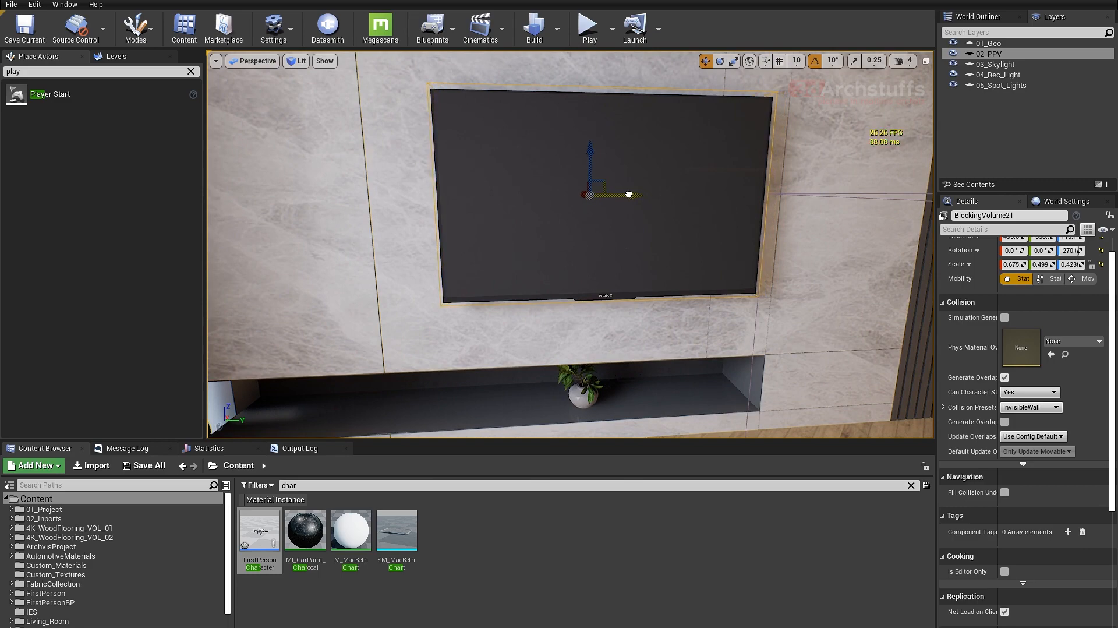
# - Play the level and walk up to the television, the concrete wall and the hallway window to test their collision
pyautogui.click(586, 35)
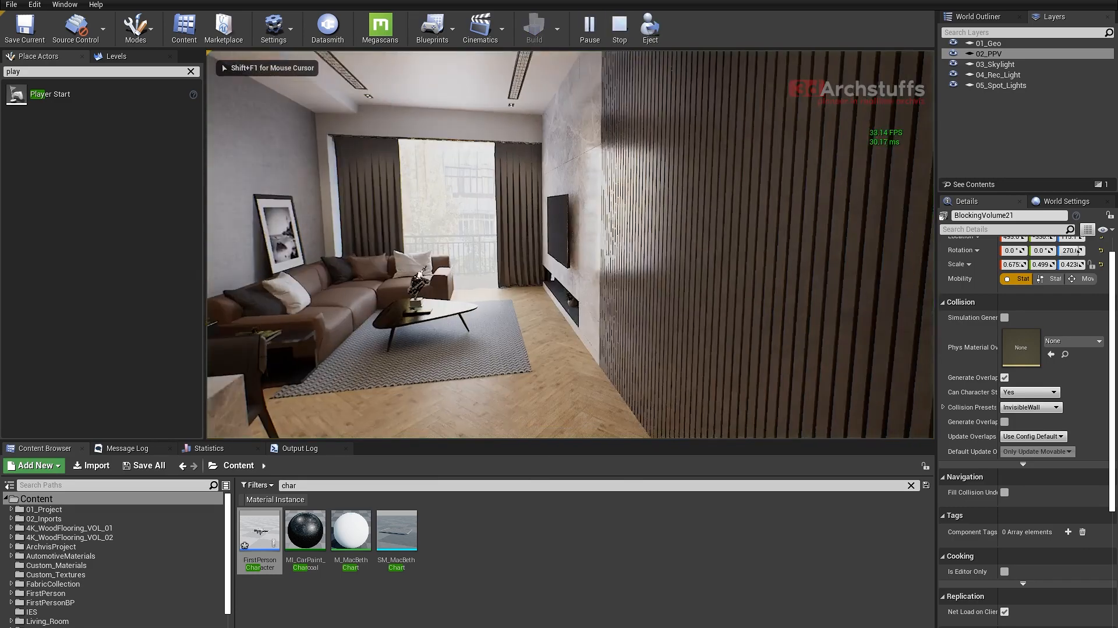
pyautogui.press('w')
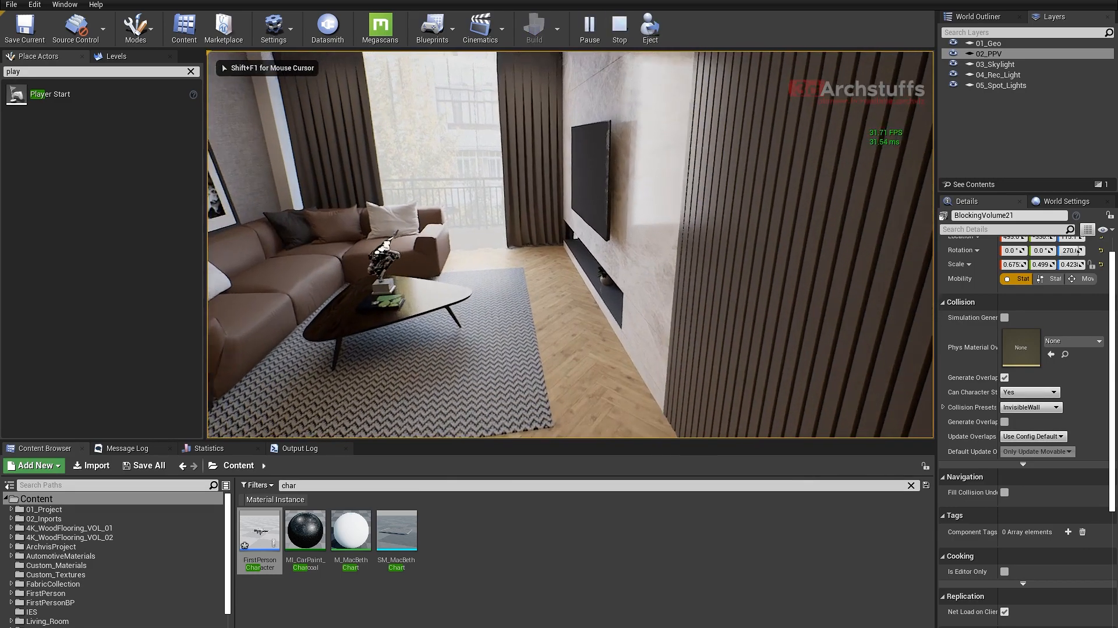
pyautogui.press('w')
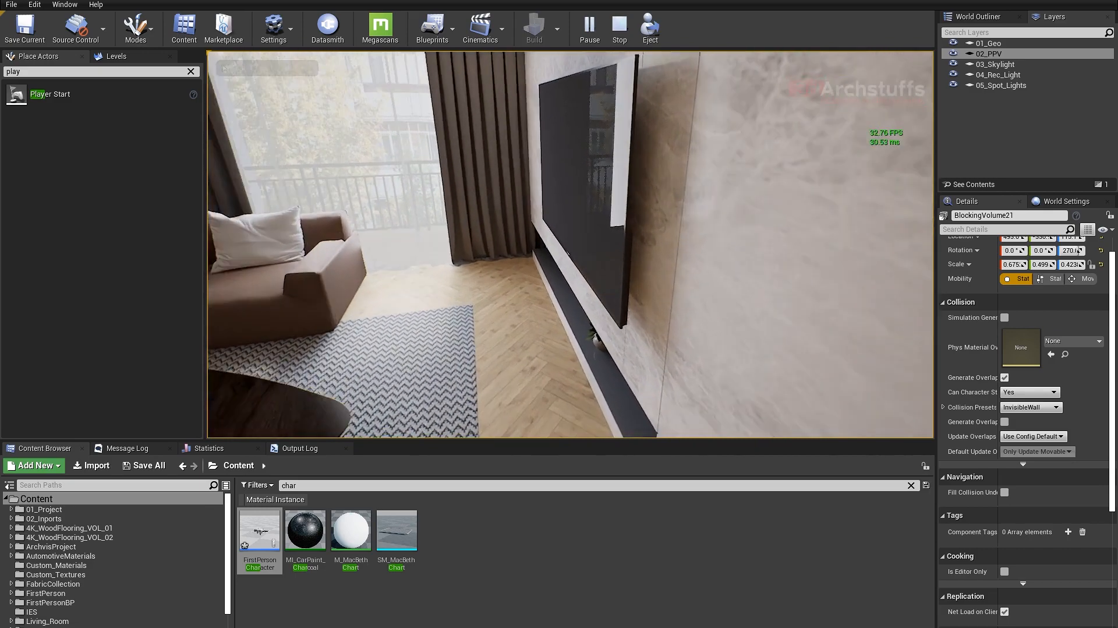
pyautogui.press('w')
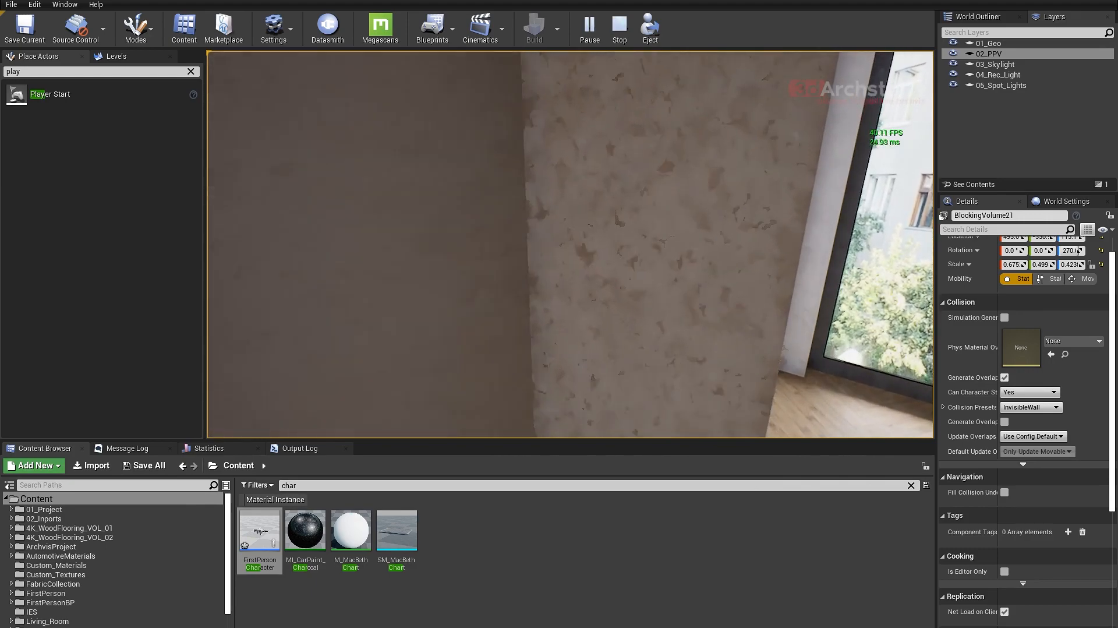
pyautogui.press('w')
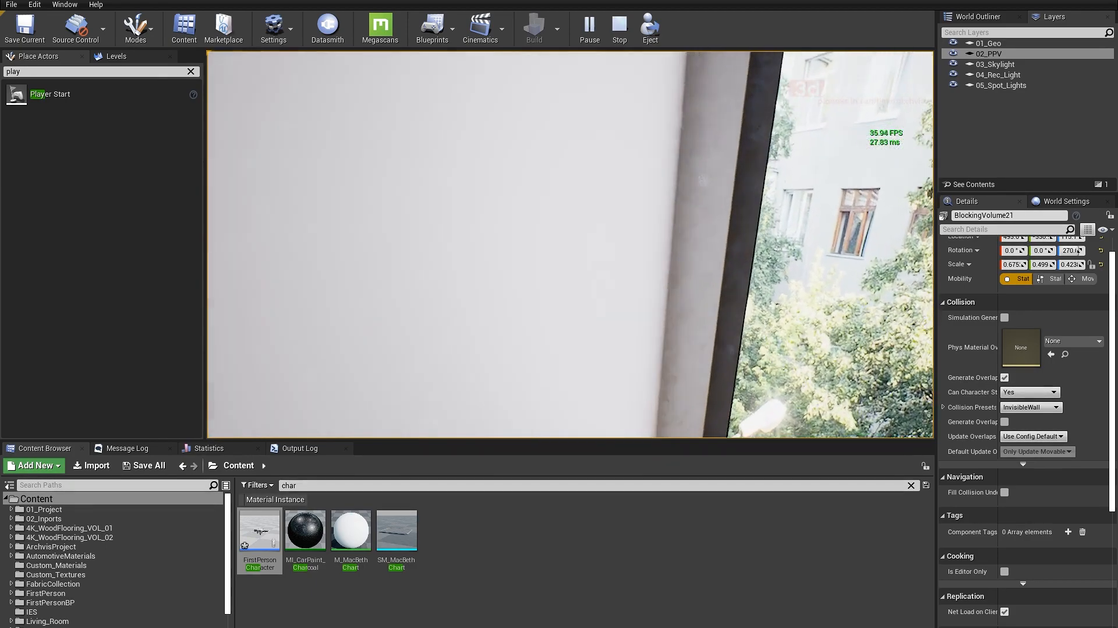
pyautogui.press('w')
pyautogui.press('w')
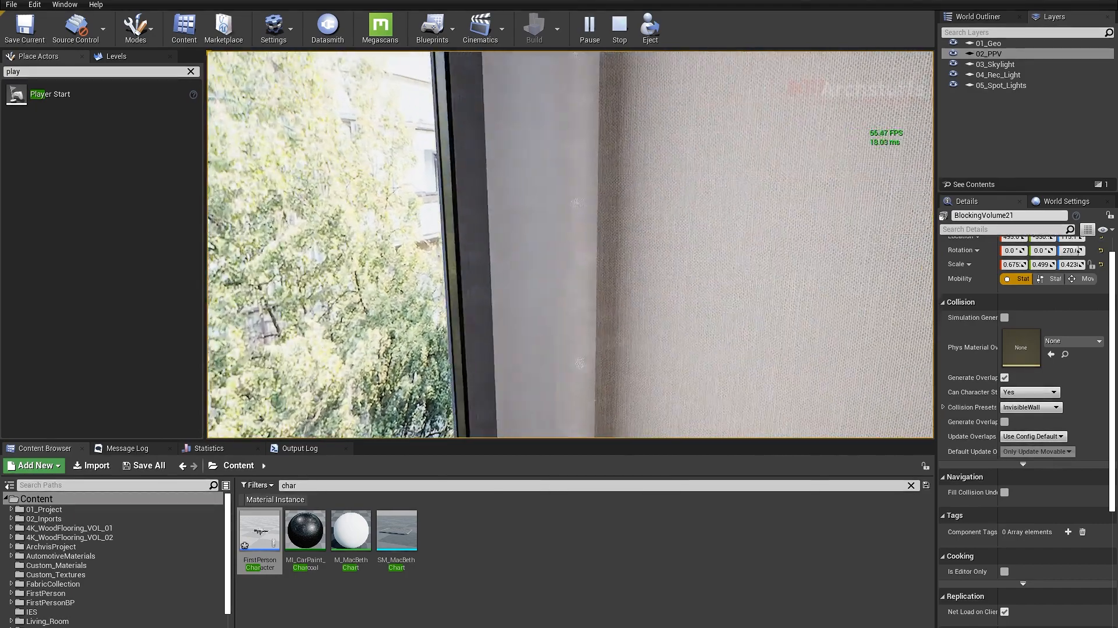
# - Walk along the shelving and around the kitchen island into the living room to test collision, and stop playing
pyautogui.press('w')
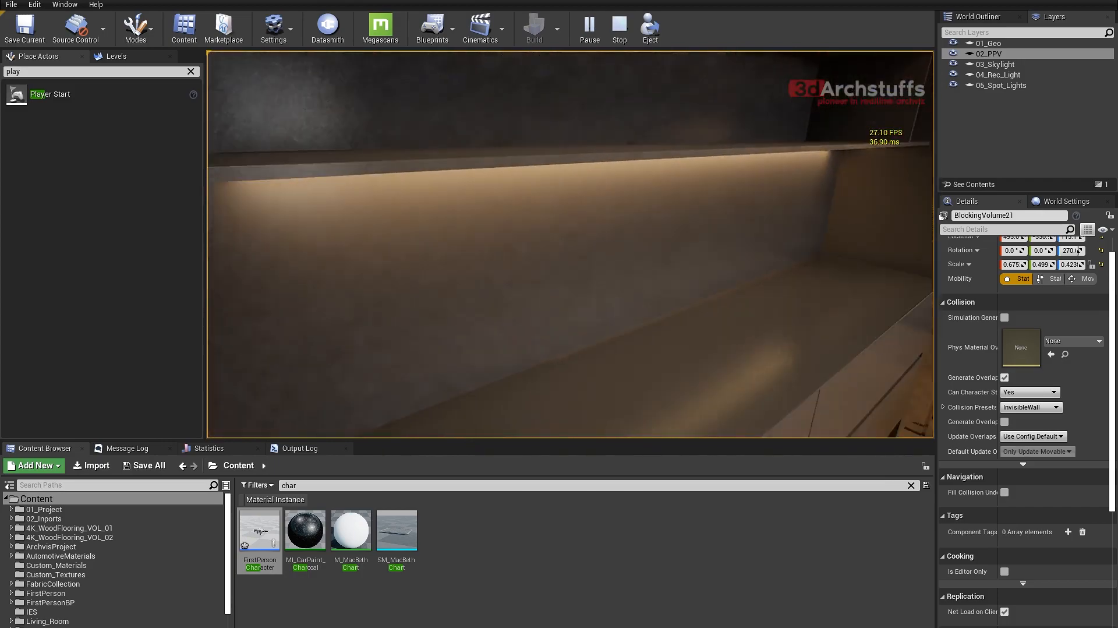
pyautogui.press('w')
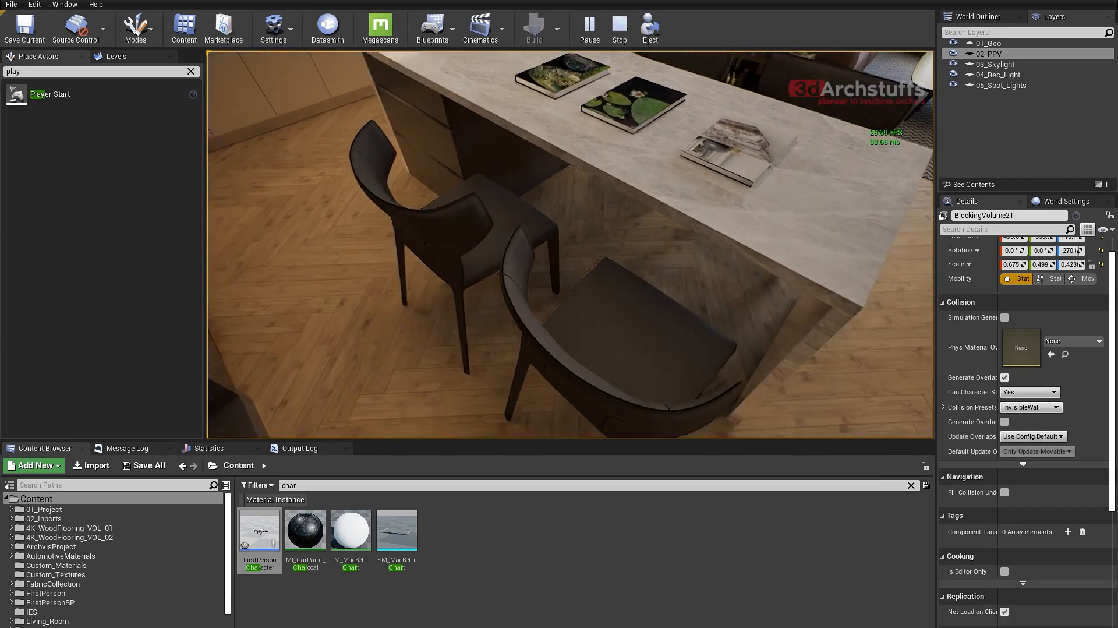
pyautogui.press('w')
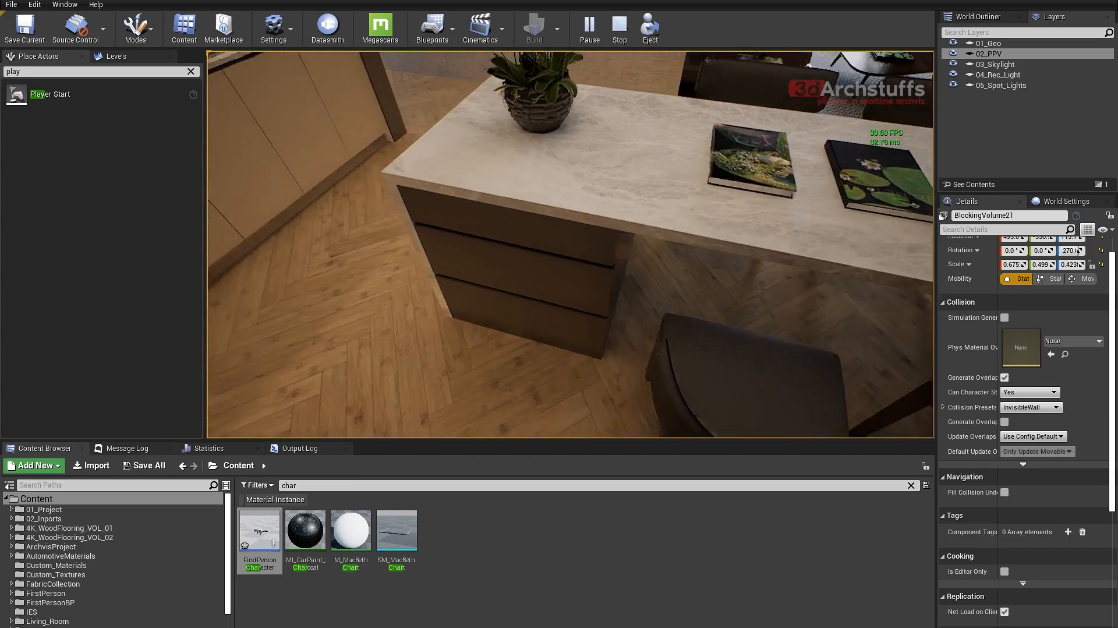
pyautogui.press('a')
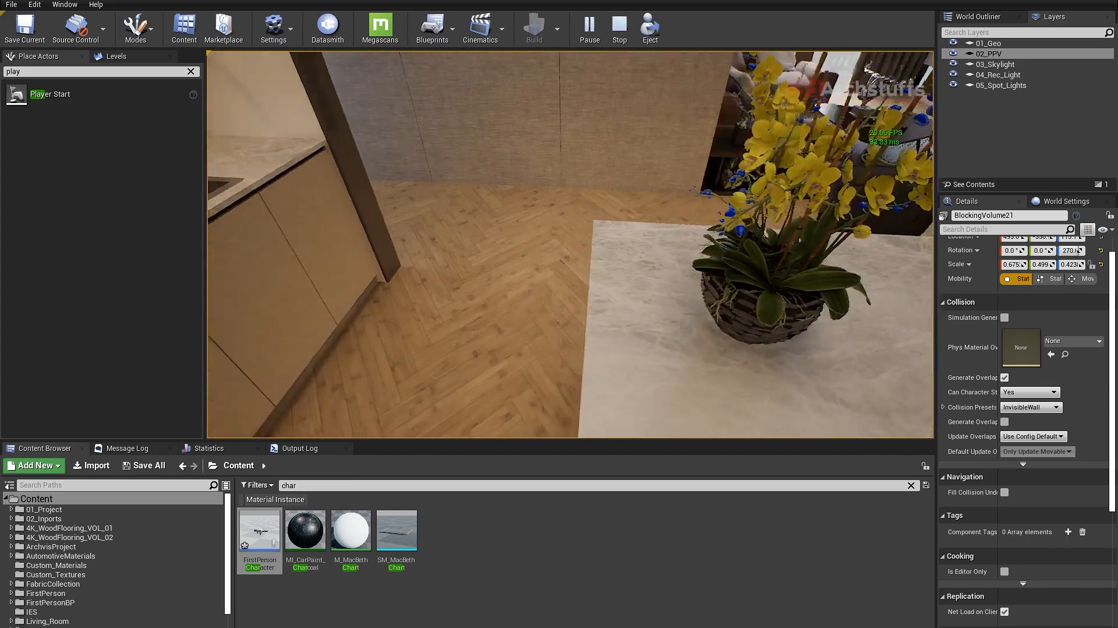
pyautogui.press('w')
pyautogui.press('w')
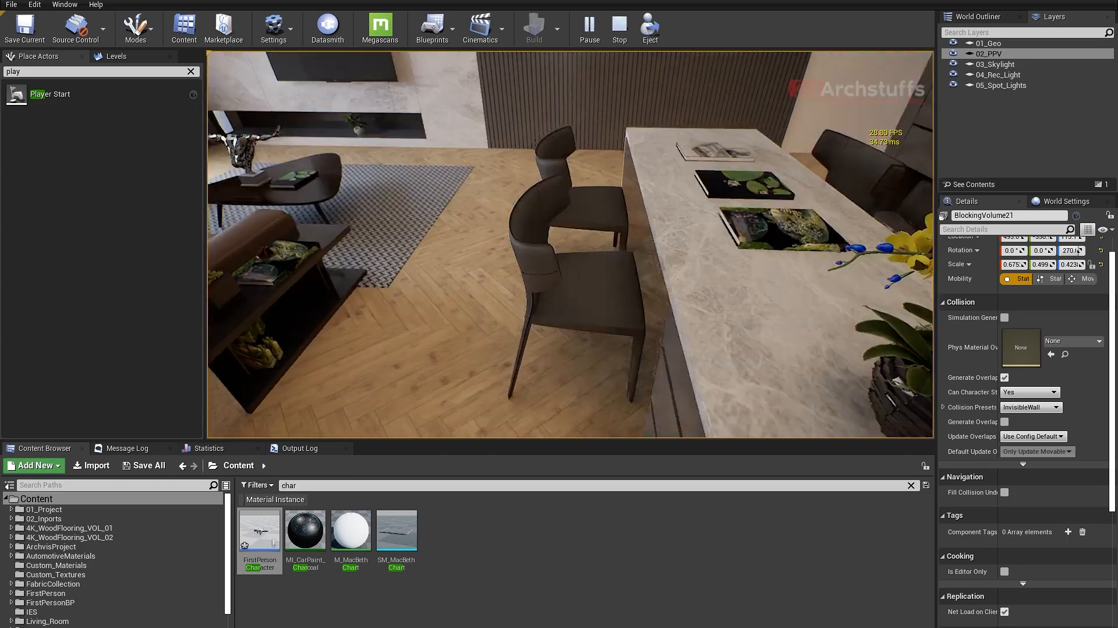
pyautogui.press('w')
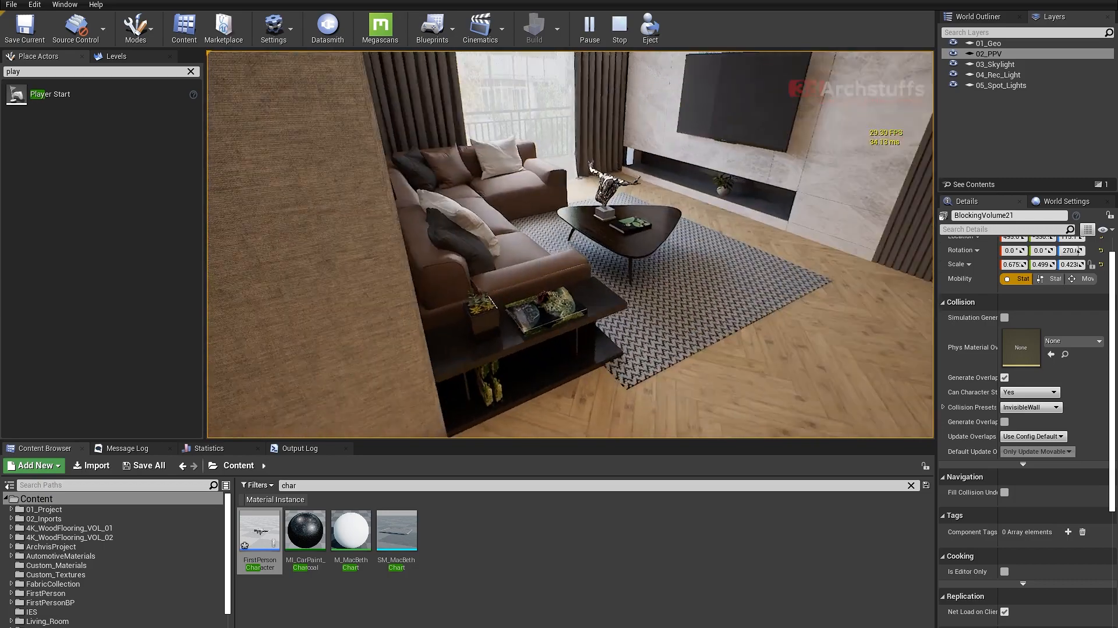
pyautogui.press('s')
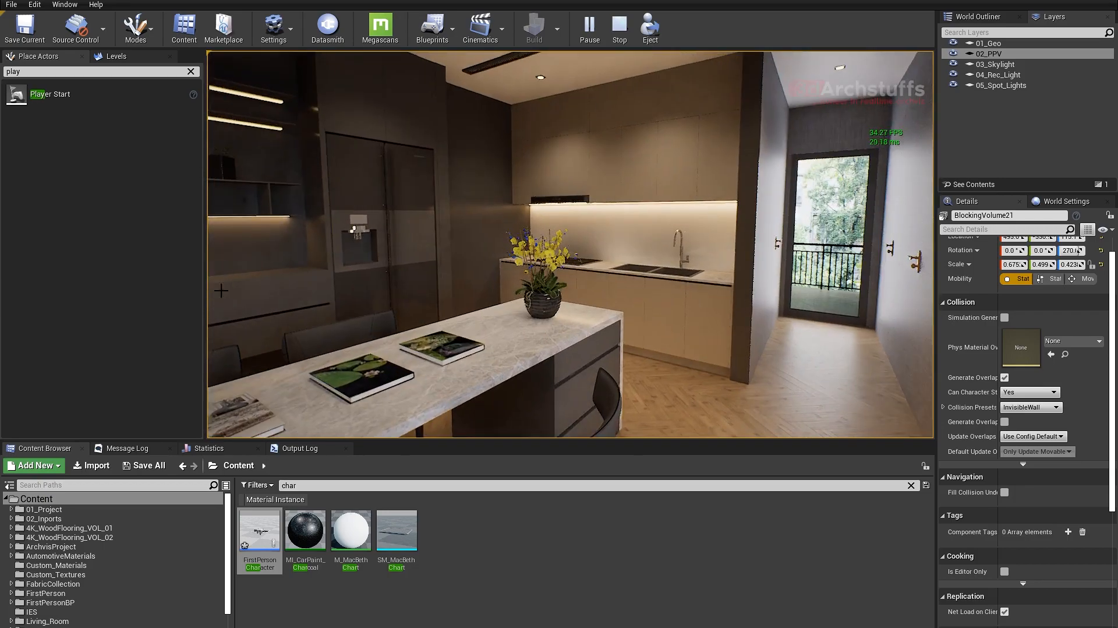
pyautogui.press('Escape')
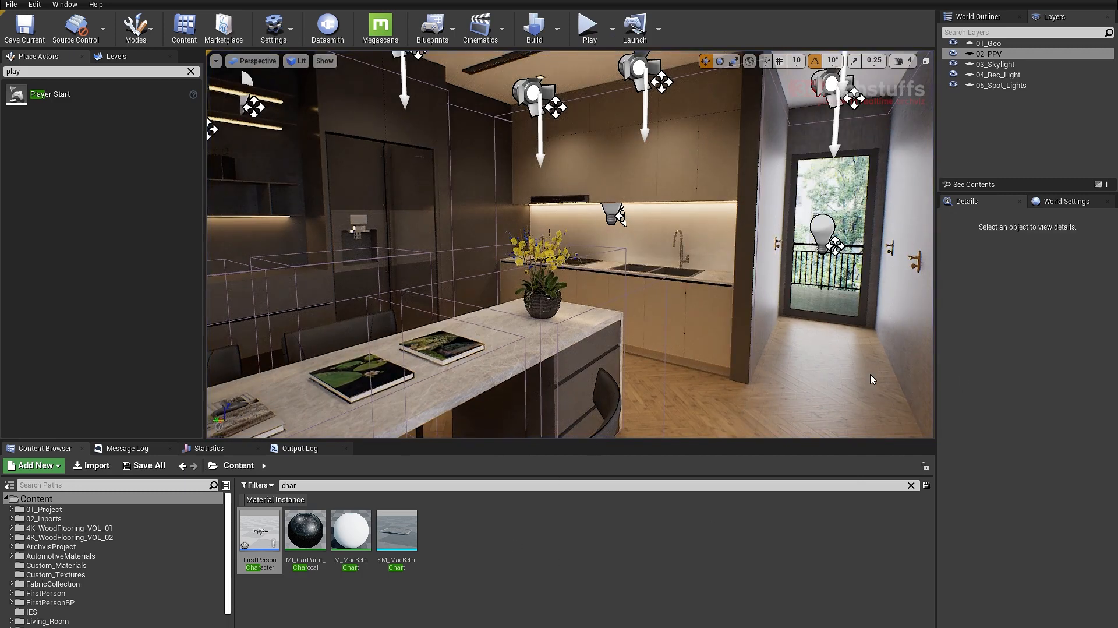
# - Save the level with the added television blocking volume
pyautogui.click(922, 357)
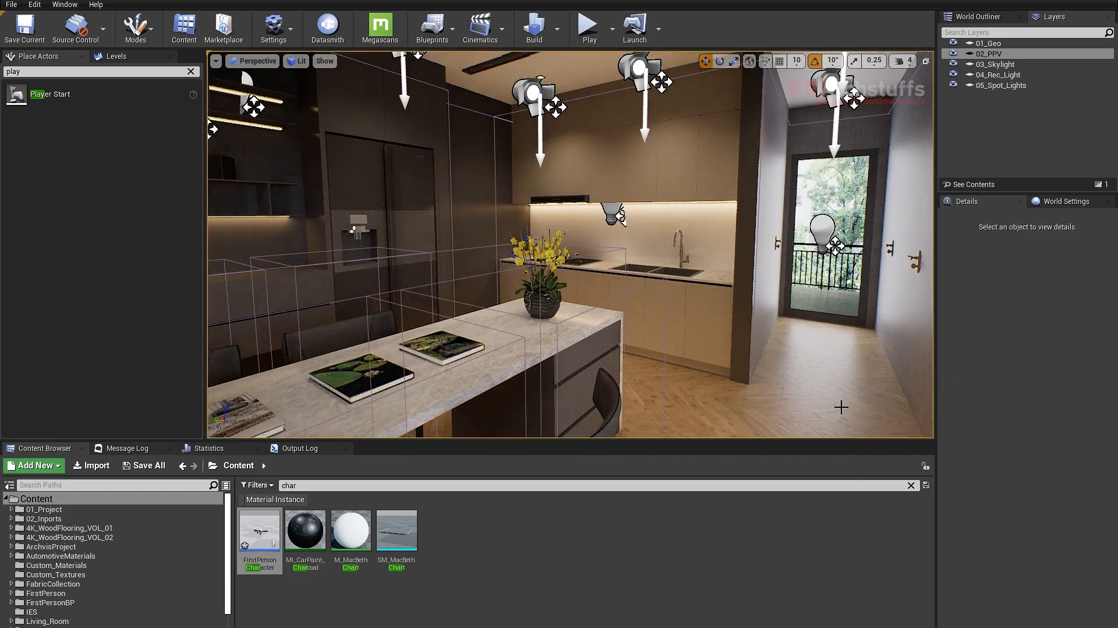
pyautogui.moveTo(772, 248); pyautogui.dragTo(726, 244, button='right')
pyautogui.press('s')
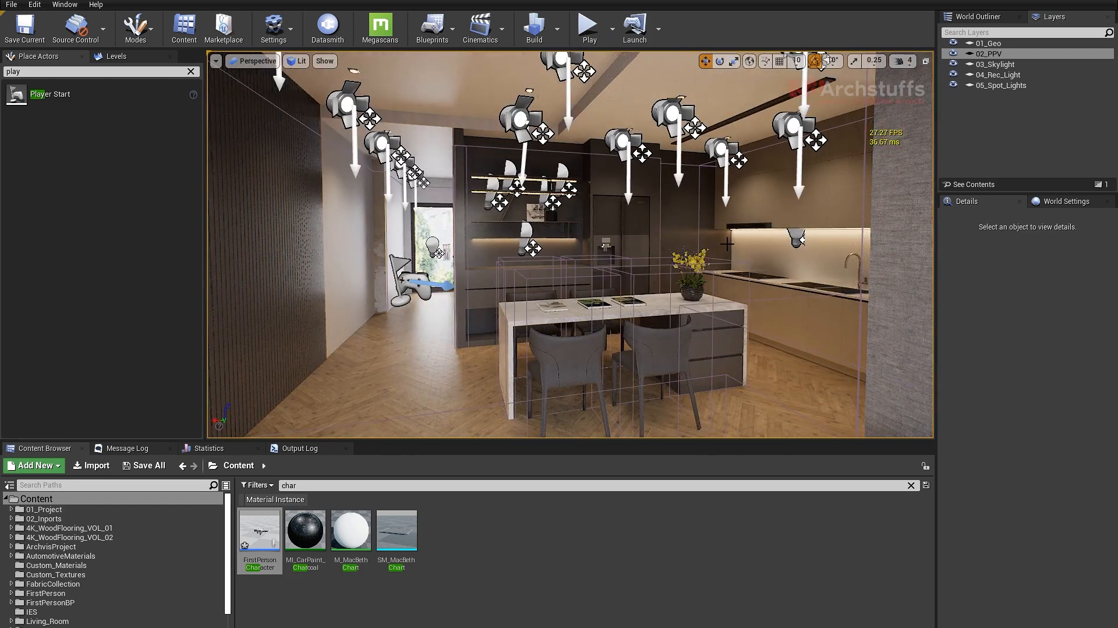
pyautogui.hotkey('ctrl', 's')
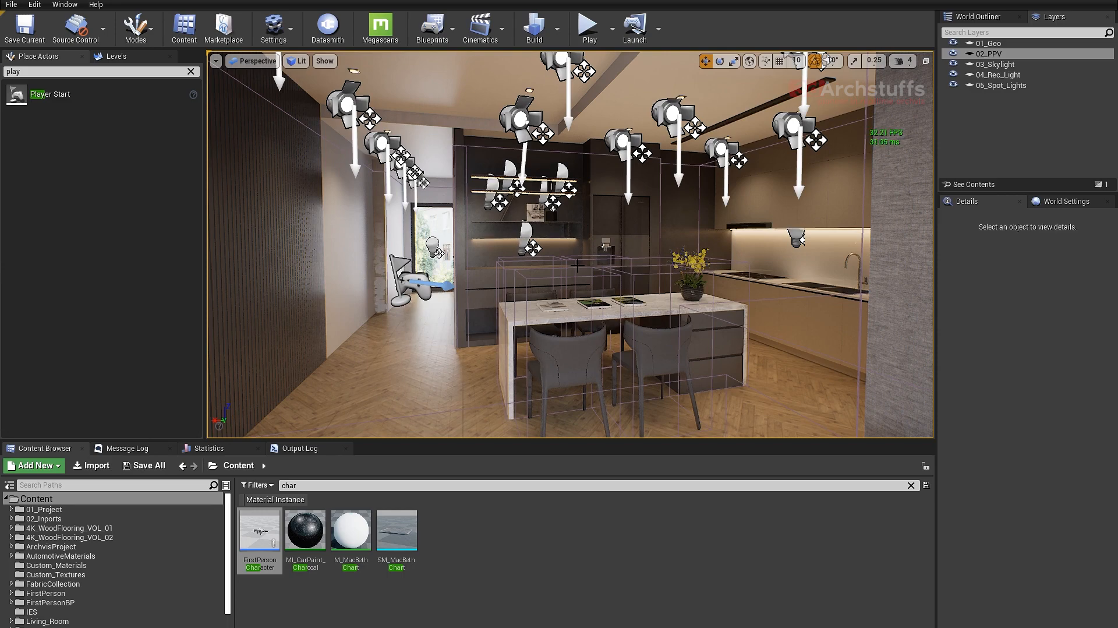
# - Play the level again and walk around the area beside the shelving and kitchen island
pyautogui.moveTo(585, 263); pyautogui.dragTo(617, 271, button='right')
pyautogui.press('s')
pyautogui.click(589, 27)
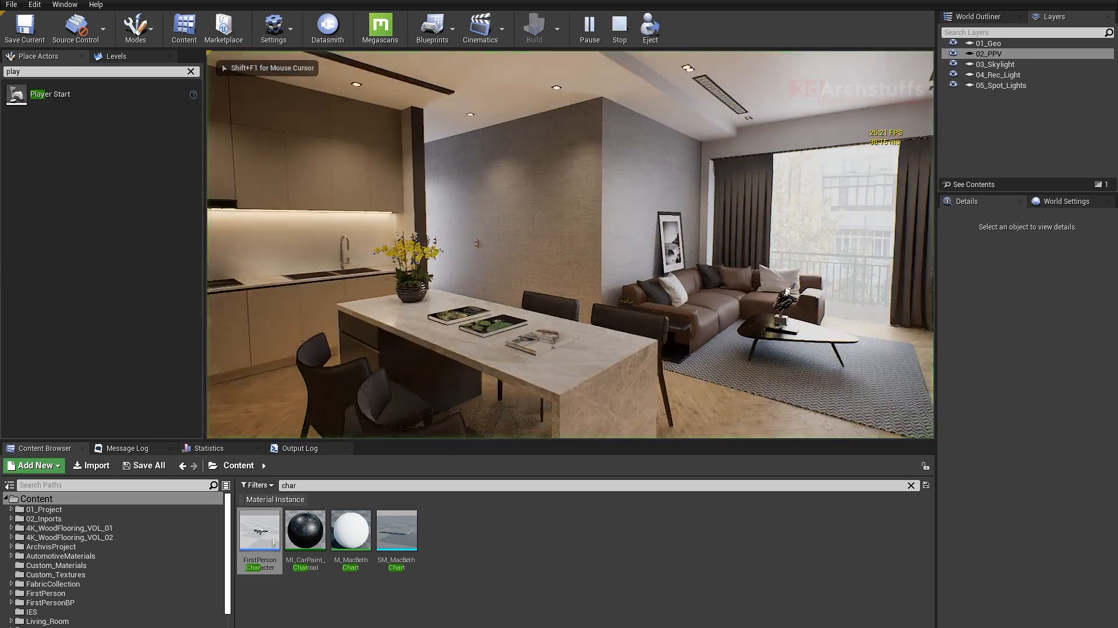
pyautogui.press('s')
pyautogui.press('d')
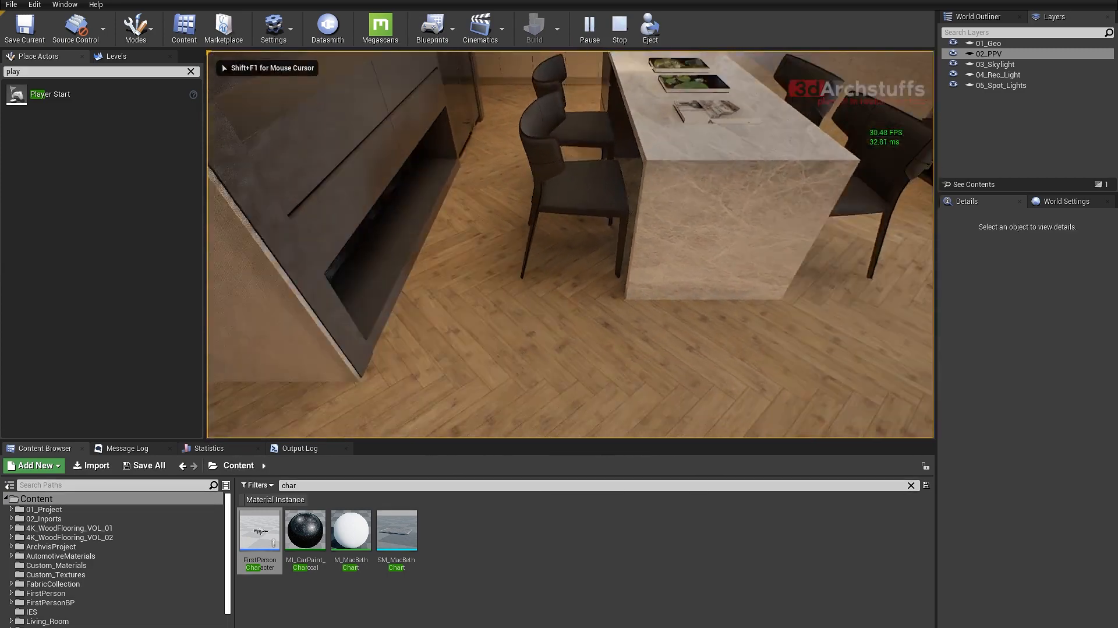
# - Walk around the dining table in the play preview, stop it, and look toward the living room
pyautogui.press('w')
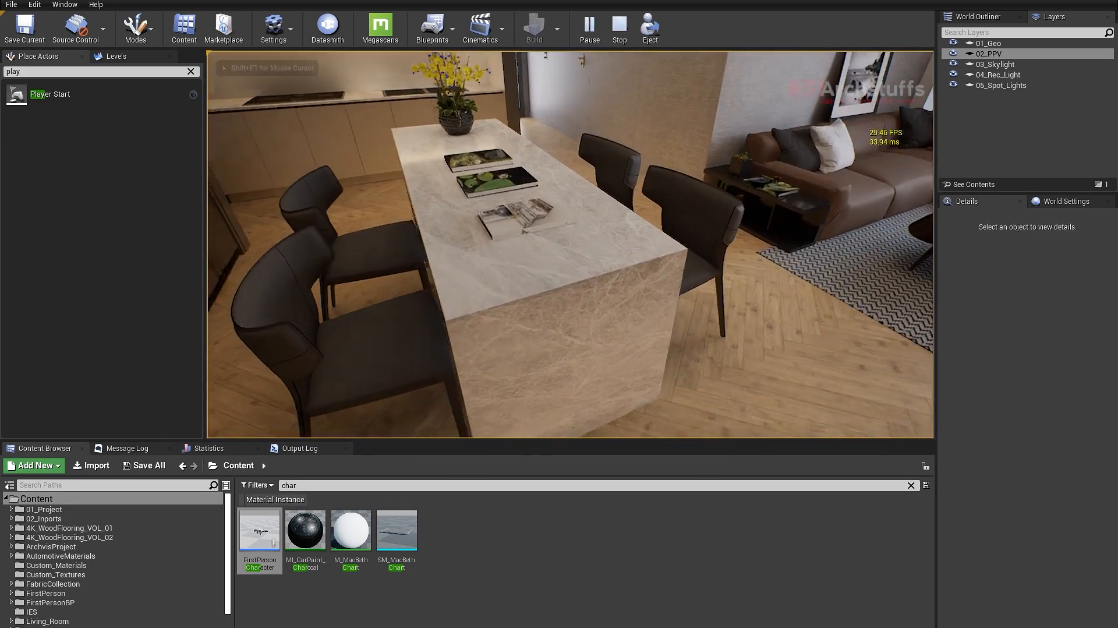
pyautogui.press('Escape')
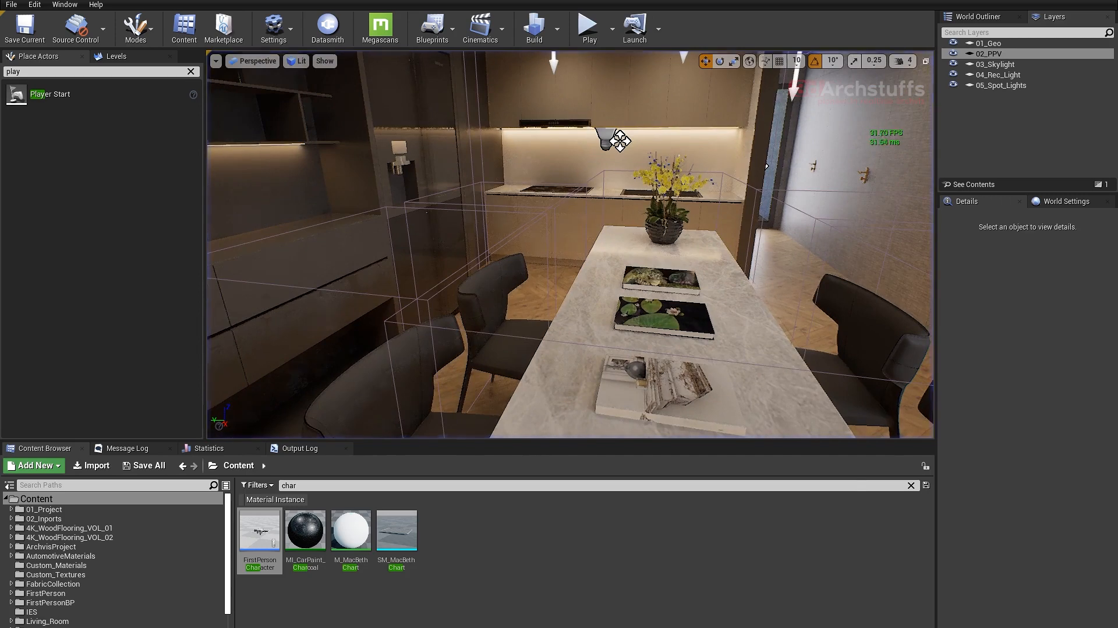
pyautogui.moveTo(559, 301); pyautogui.dragTo(524, 293, button='right')
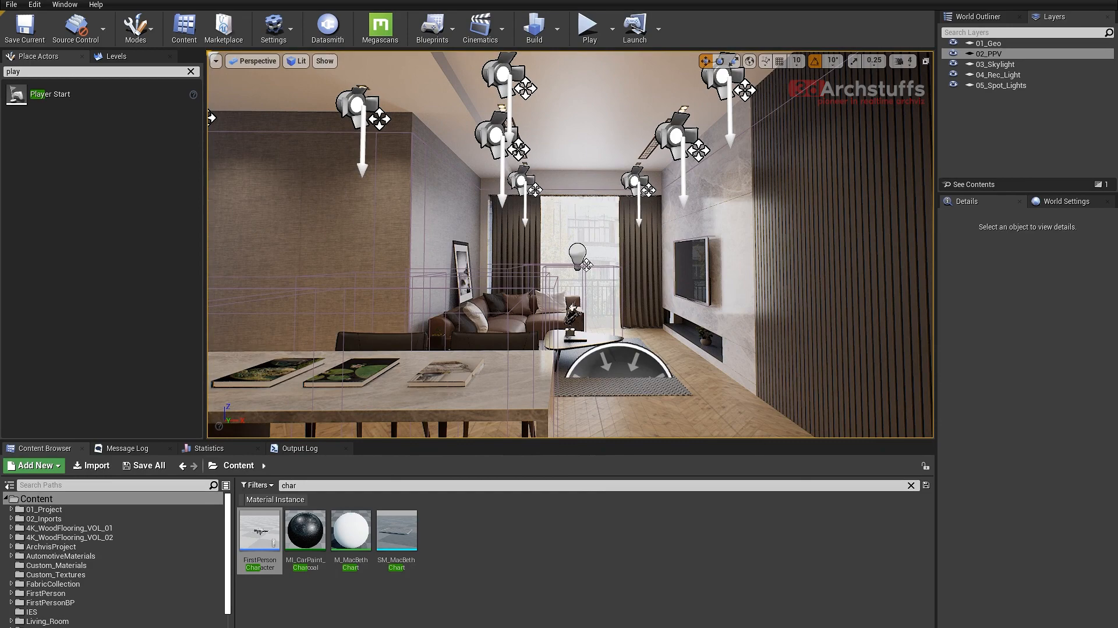
# - Switch to File Explorer and check the size of the Raytracing_Tutorial folder in its properties
pyautogui.moveTo(1117, 117); pyautogui.dragTo(525, 1)
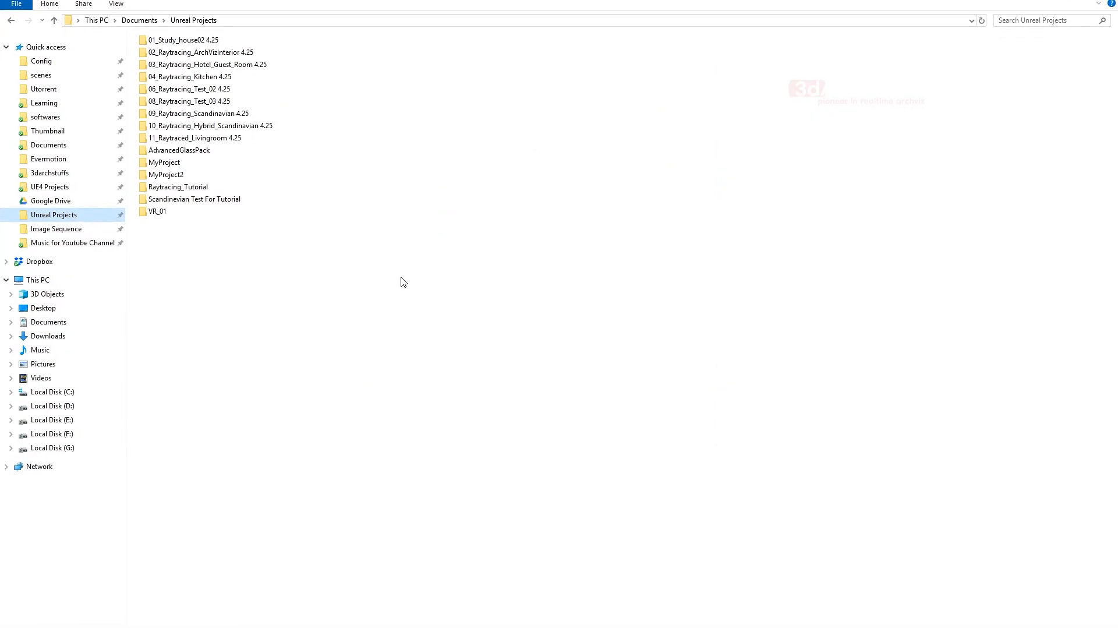
pyautogui.doubleClick(177, 187)
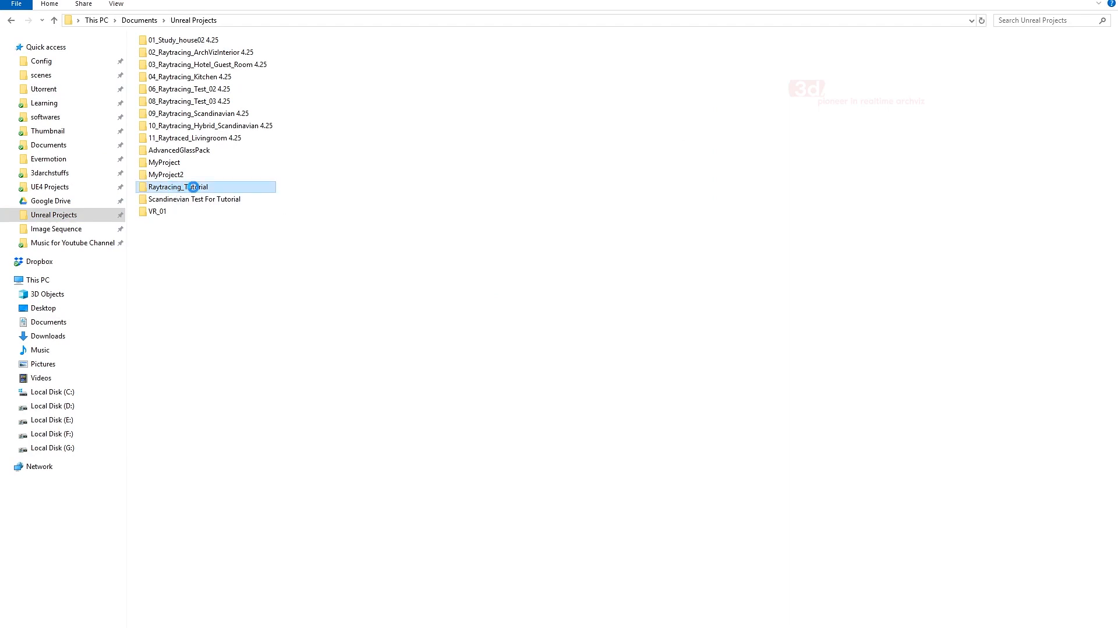
pyautogui.rightClick(178, 183)
pyautogui.click(280, 505)
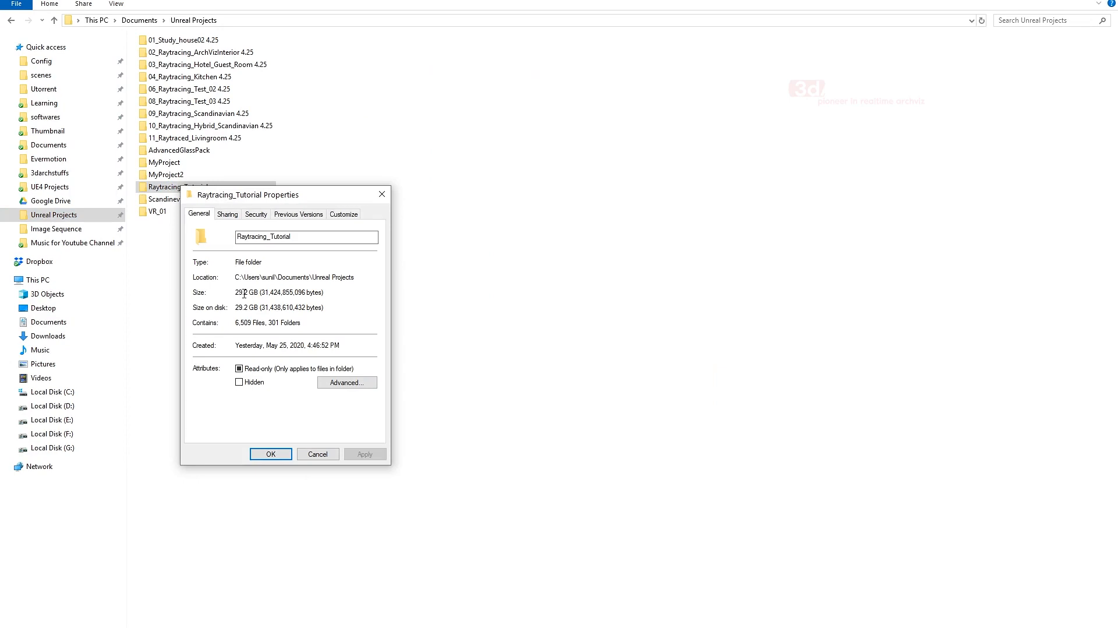
pyautogui.click(317, 454)
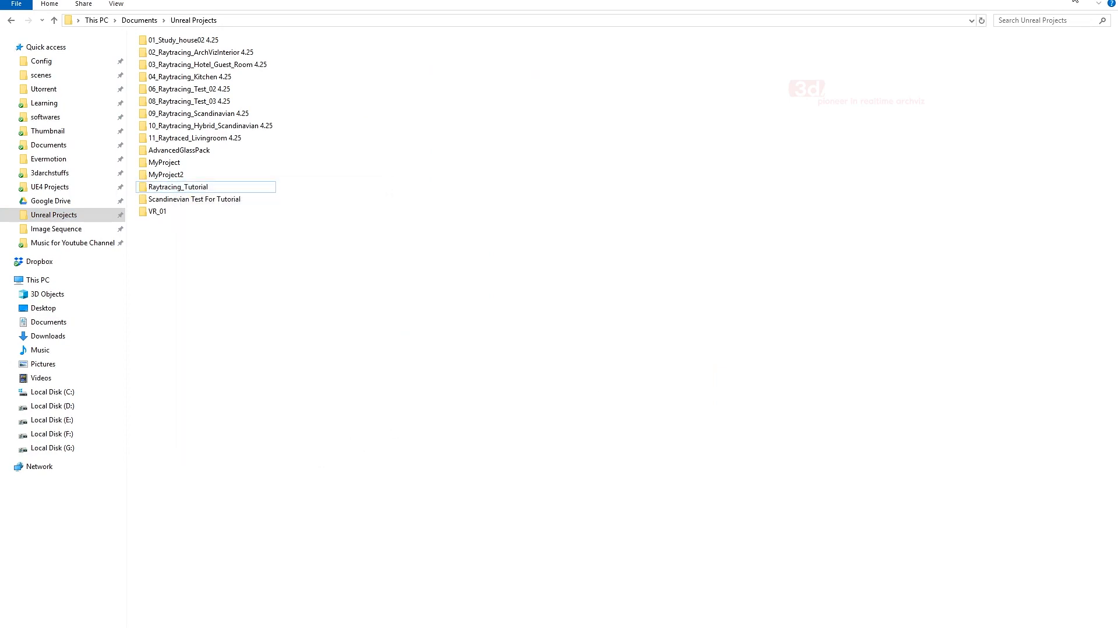
pyautogui.click(1075, 0)
# - Return to Unreal Editor, hide the light icons with Game View, and frame the kitchen and dining area from the sofa
pyautogui.click(709, 170)
pyautogui.moveTo(560, 270); pyautogui.dragTo(491, 292, button='right')
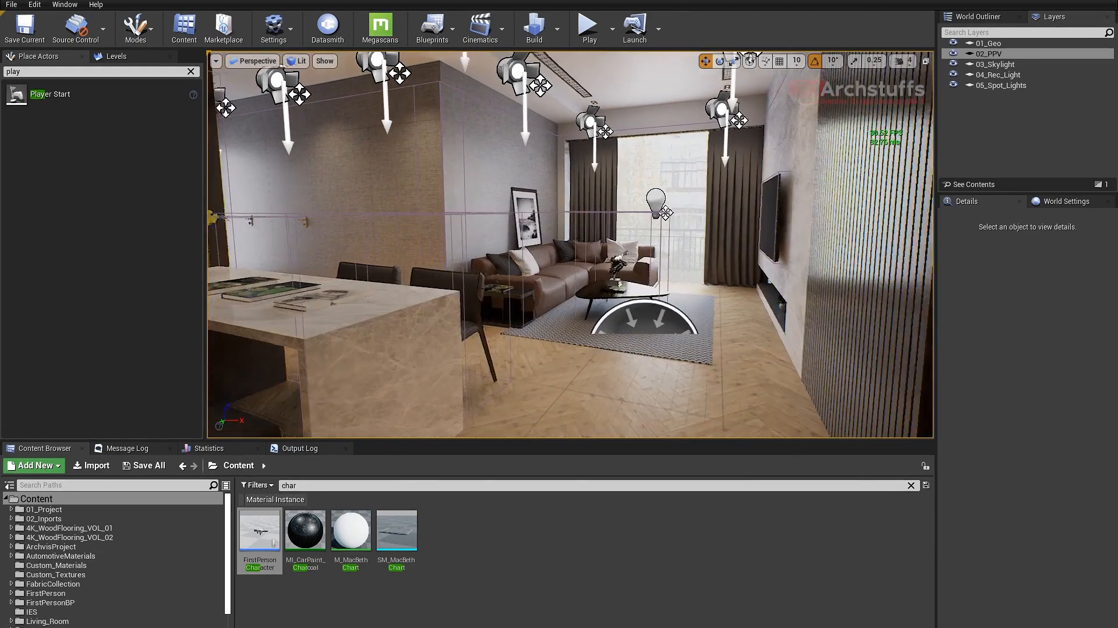
pyautogui.moveTo(449, 326); pyautogui.dragTo(406, 318, button='right')
pyautogui.press('g')
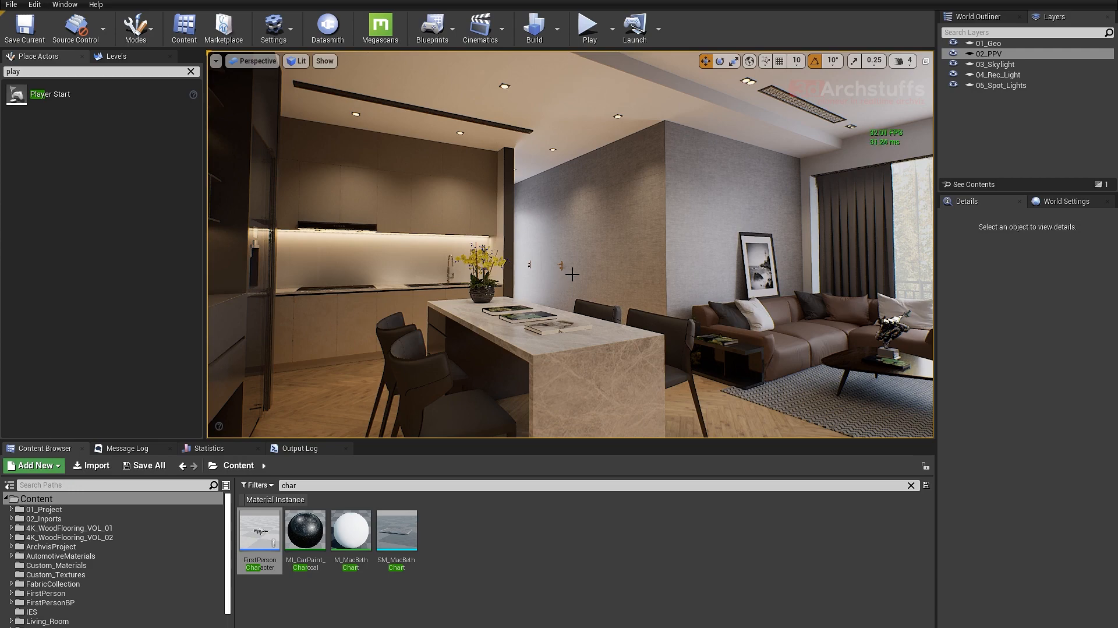
pyautogui.scroll(4, 583, 272)
pyautogui.moveTo(596, 270); pyautogui.dragTo(568, 268, button='right')
pyautogui.moveTo(597, 274); pyautogui.dragTo(570, 283)
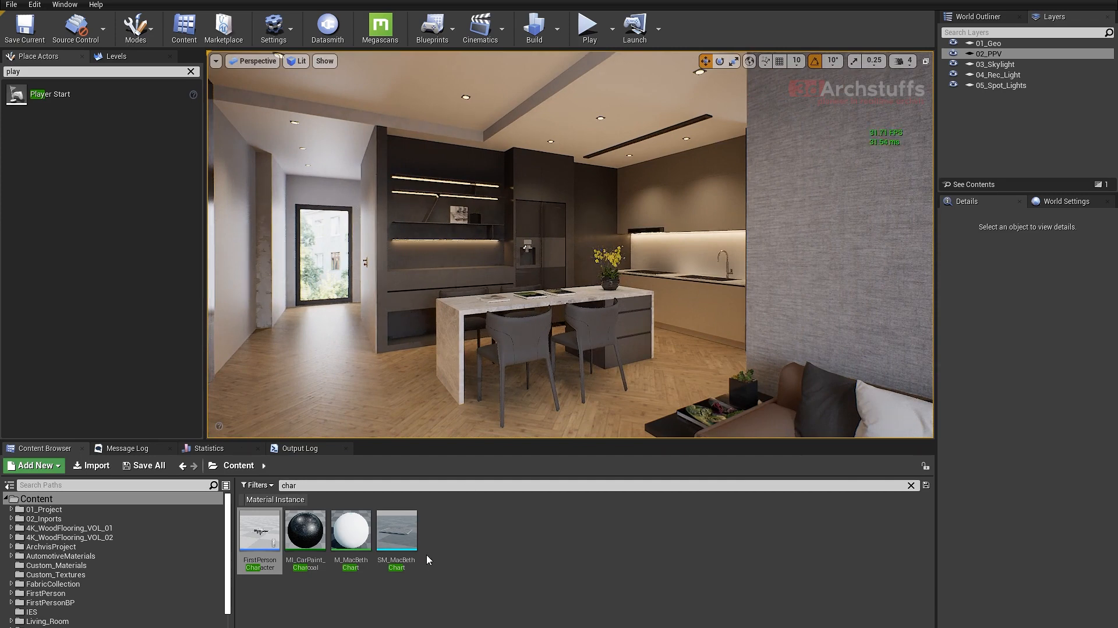
# - Launch another Unreal Editor instance and choose the Architecture, Engineering, and Construction category for a new project
pyautogui.rightClick(442, 627)
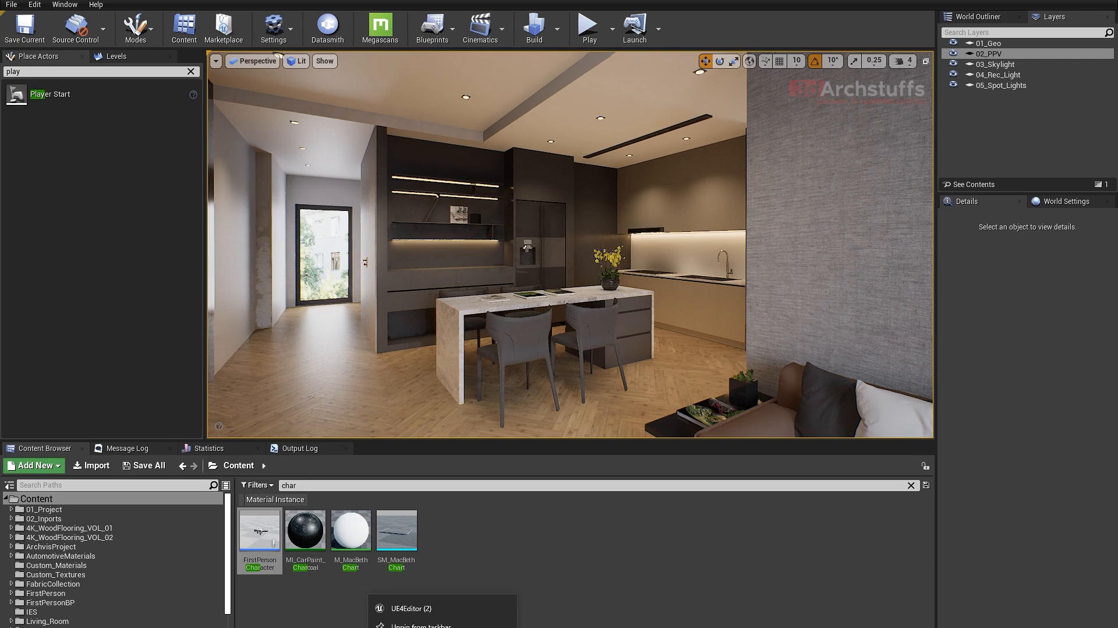
pyautogui.click(438, 609)
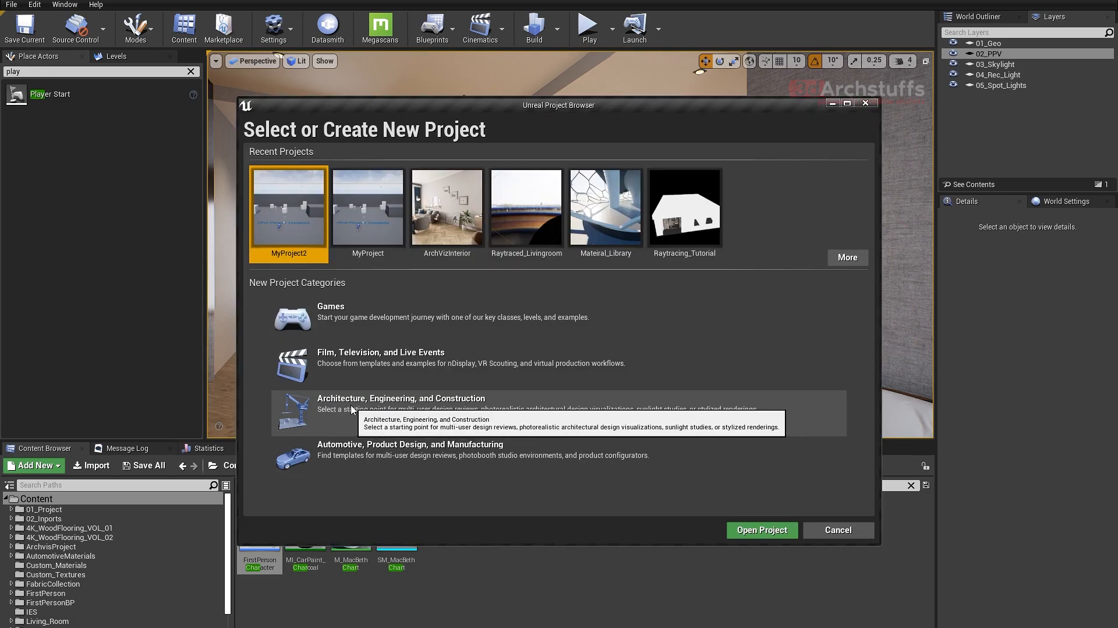
pyautogui.click(352, 409)
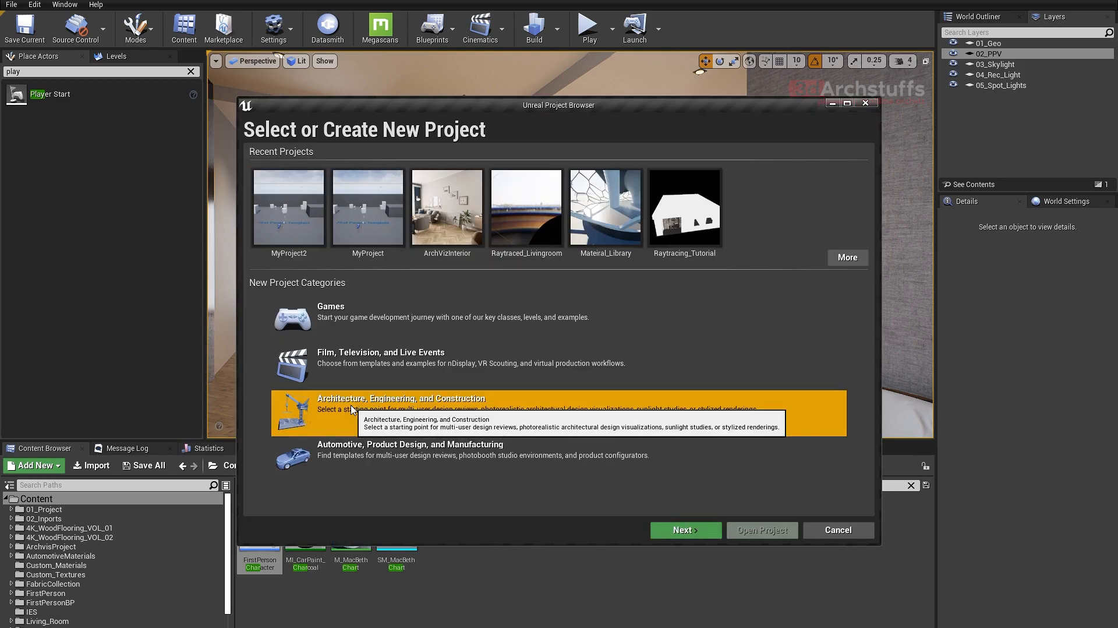
pyautogui.click(685, 530)
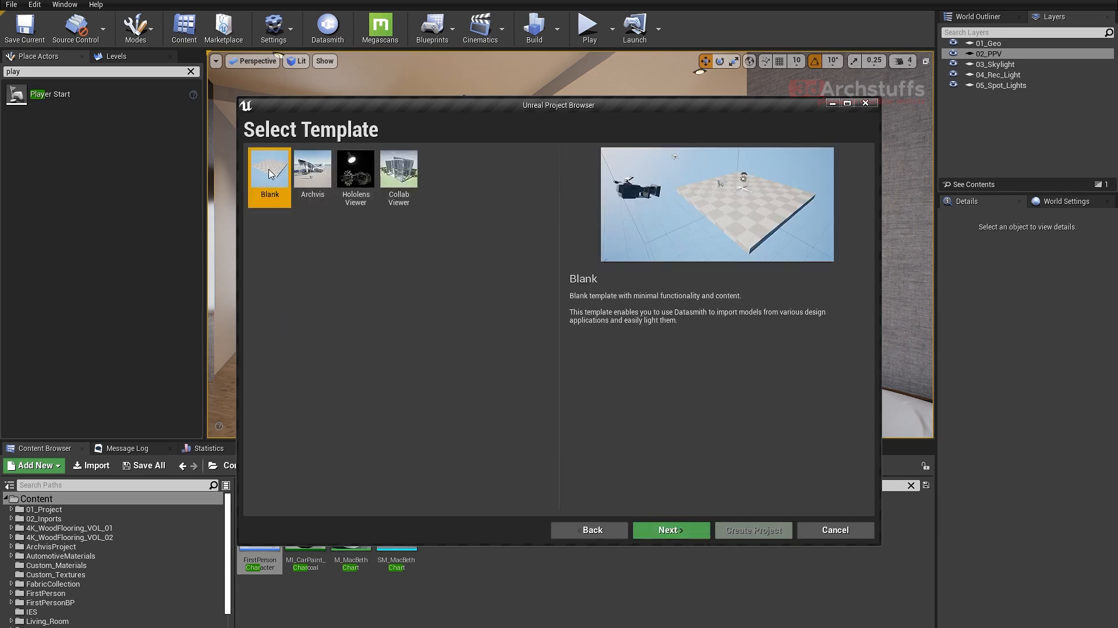
# - Compare the Blank and Archvis templates and continue with Archvis for the new project
pyautogui.click(311, 172)
pyautogui.click(274, 175)
pyautogui.click(300, 160)
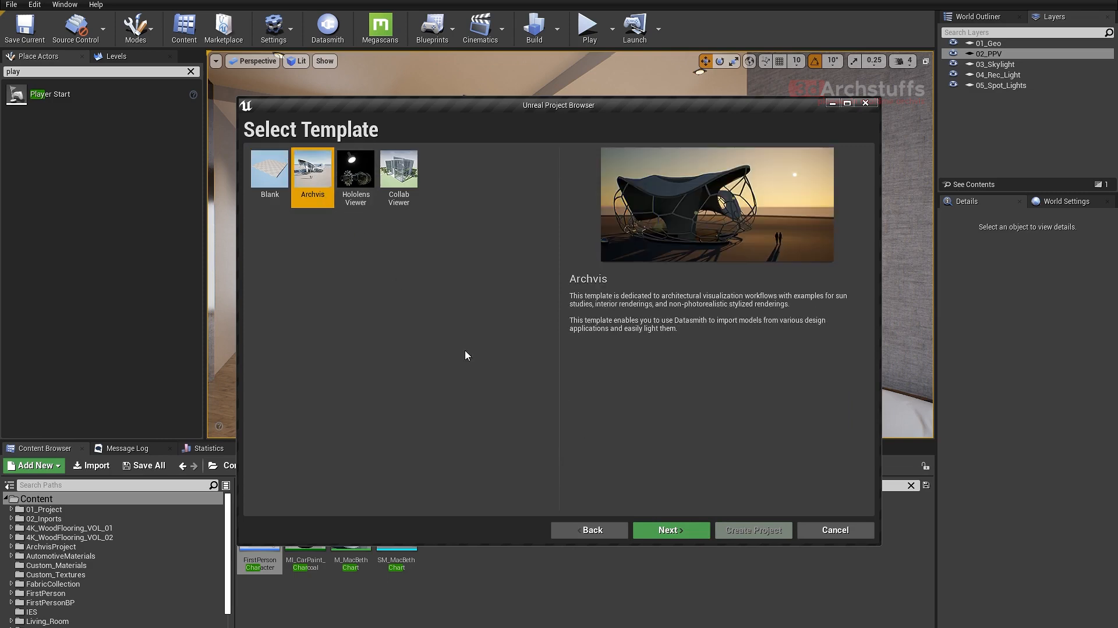
pyautogui.click(670, 529)
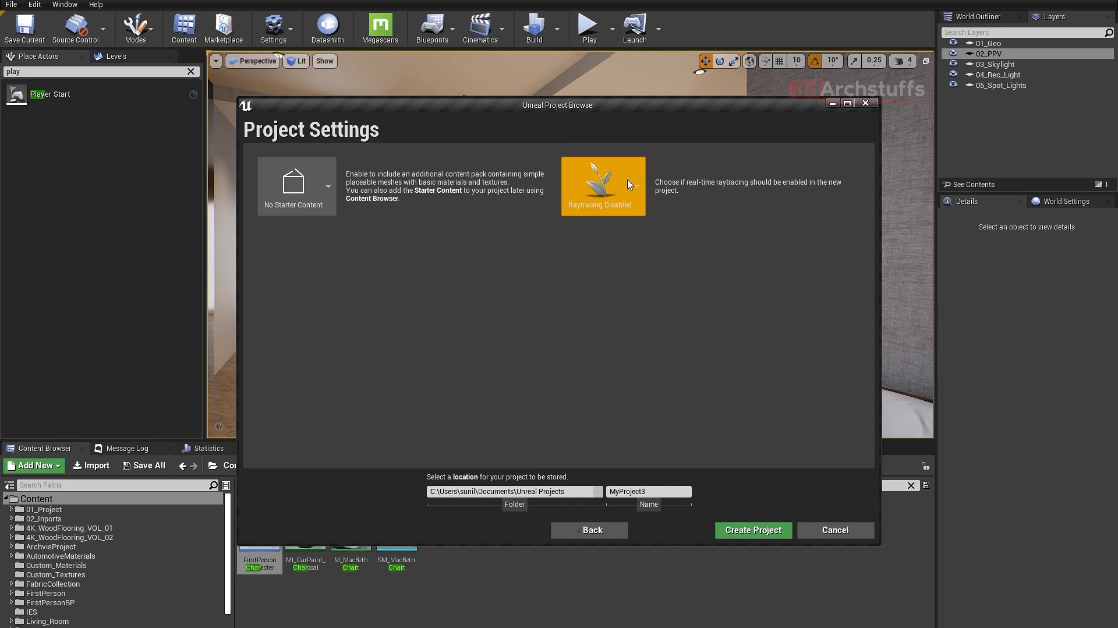
# - Set the project to Raytracing Enabled and create it as MyProject3 in the Unreal Projects folder
pyautogui.click(612, 195)
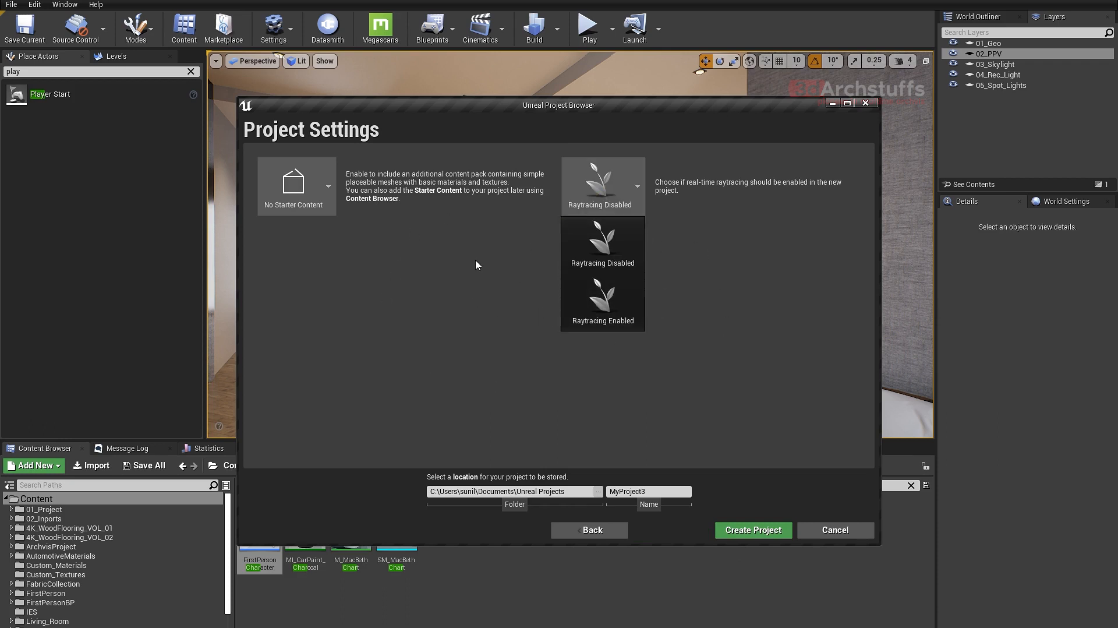
pyautogui.click(603, 309)
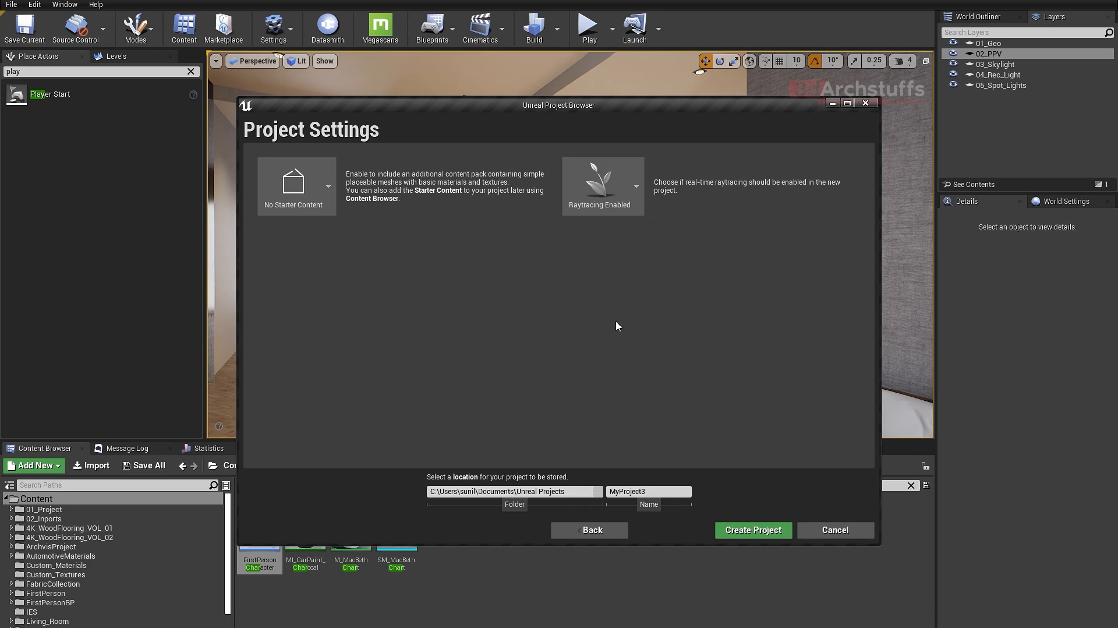
pyautogui.click(644, 490)
pyautogui.click(739, 527)
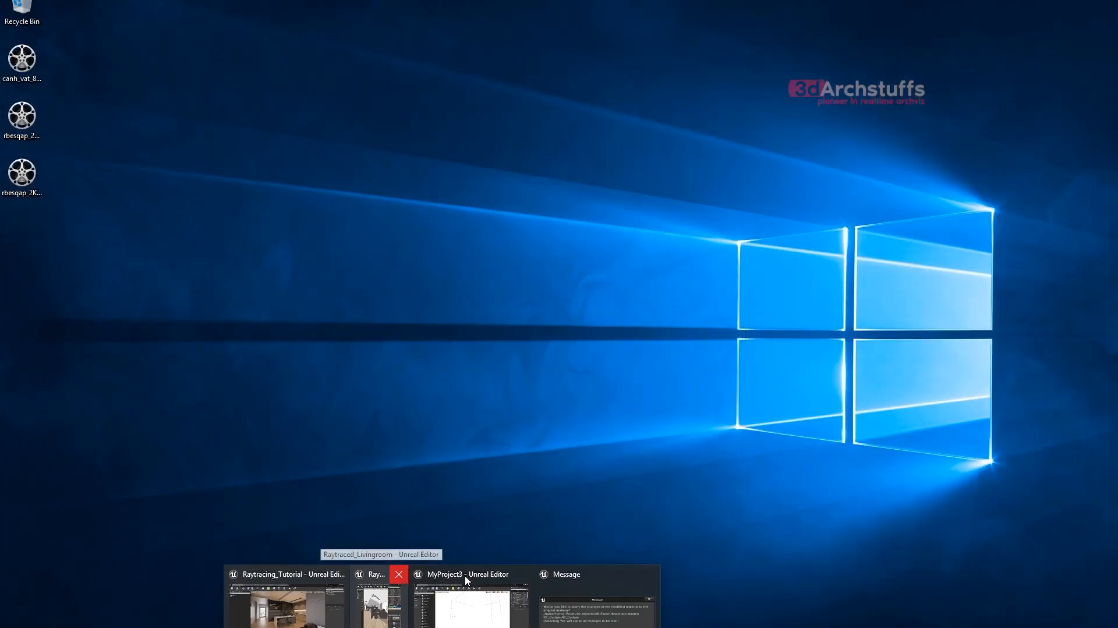
# - Dismiss the pending material-change message and look around the pavilion scene in the MyProject3 editor
pyautogui.moveTo(495, 593)
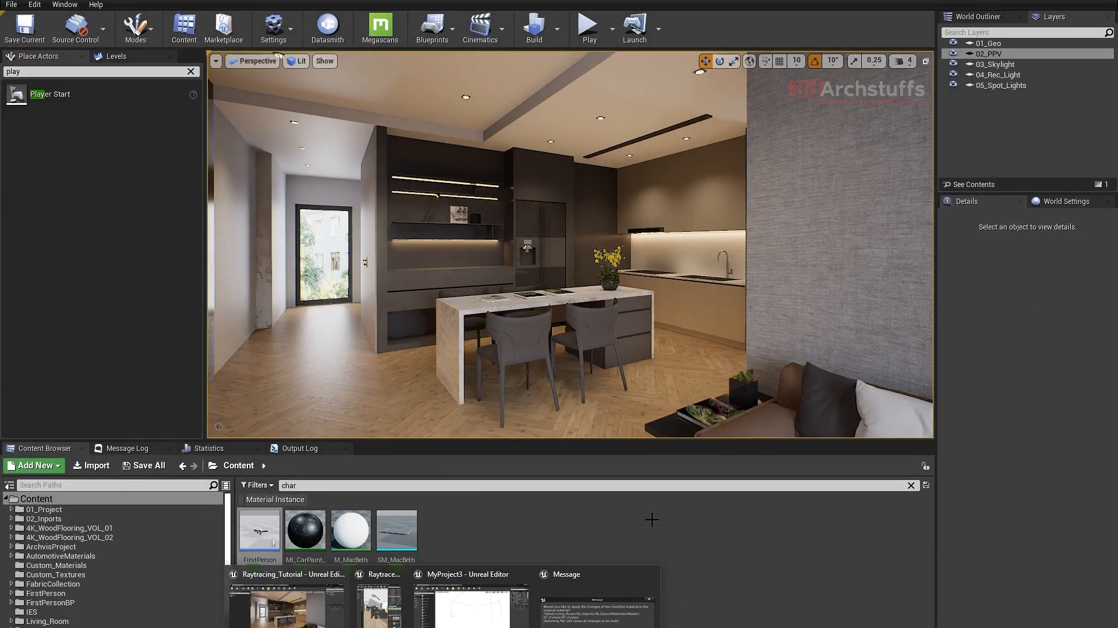
pyautogui.click(596, 606)
pyautogui.click(632, 374)
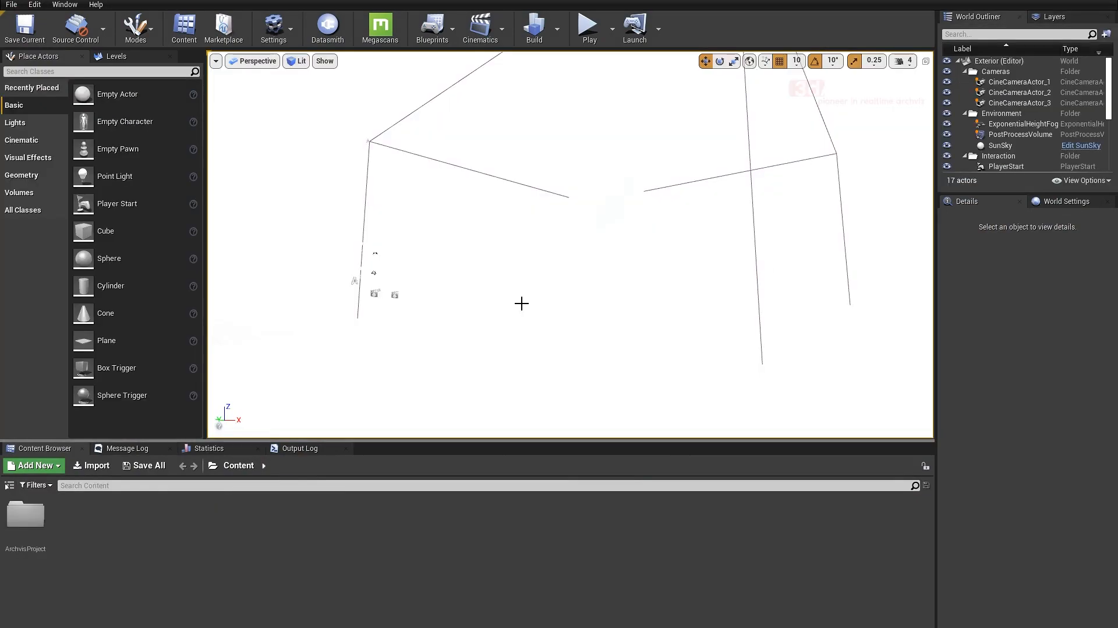
pyautogui.moveTo(616, 252); pyautogui.dragTo(624, 263, button='right')
pyautogui.moveTo(553, 242); pyautogui.dragTo(571, 236, button='right')
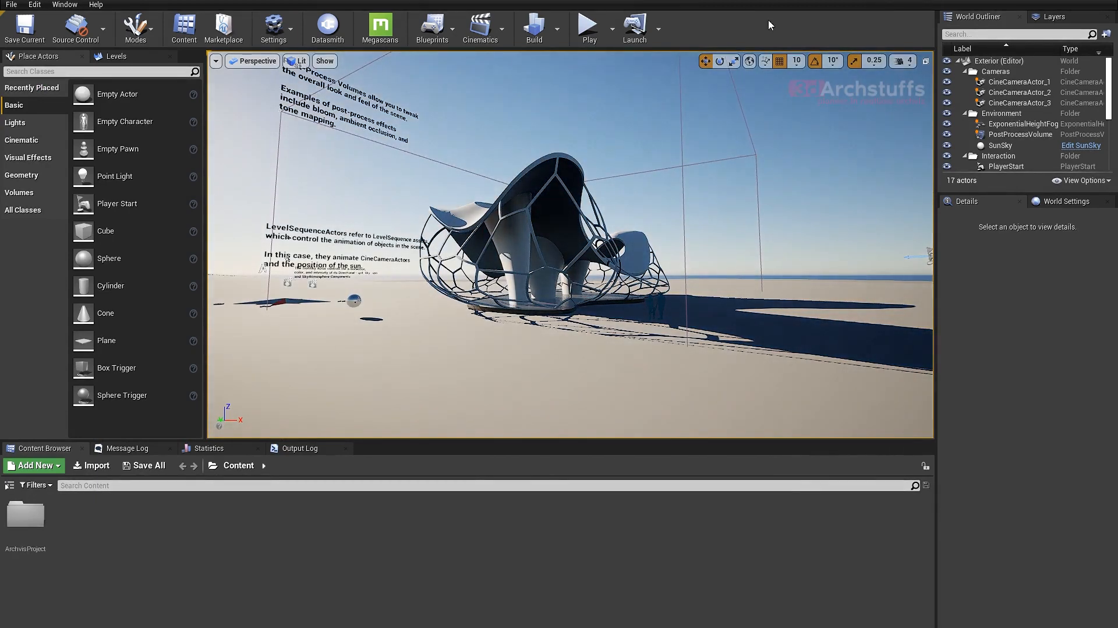
# - Switch to the Raytracing_Tutorial editor, clear the asset search, and open the 01_Project/01_Levels folder
pyautogui.click(374, 598)
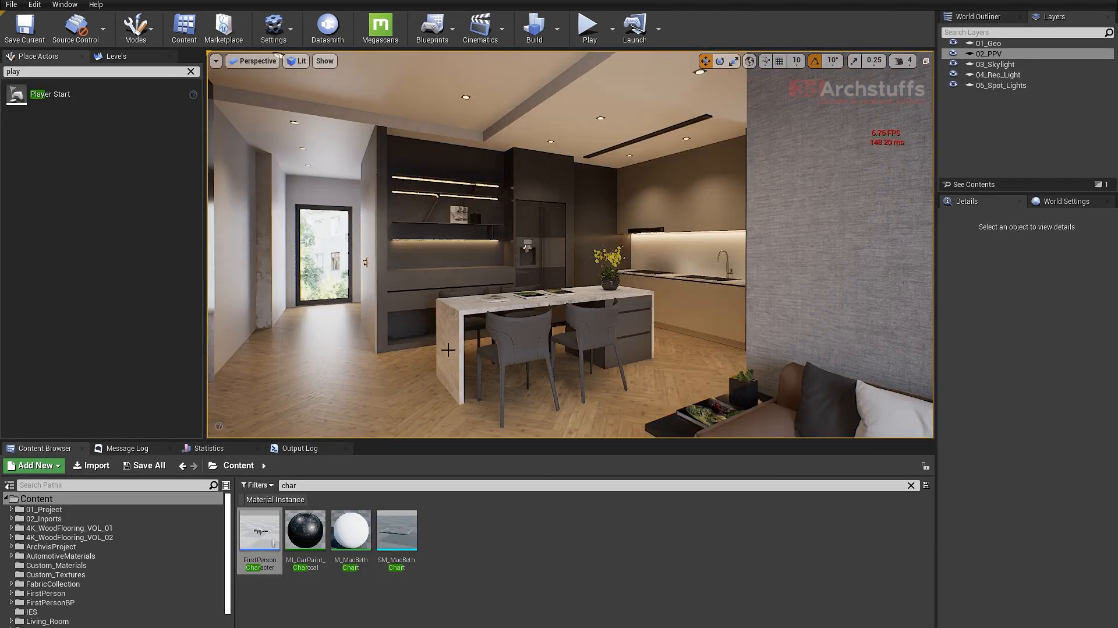
pyautogui.click(911, 486)
pyautogui.click(39, 511)
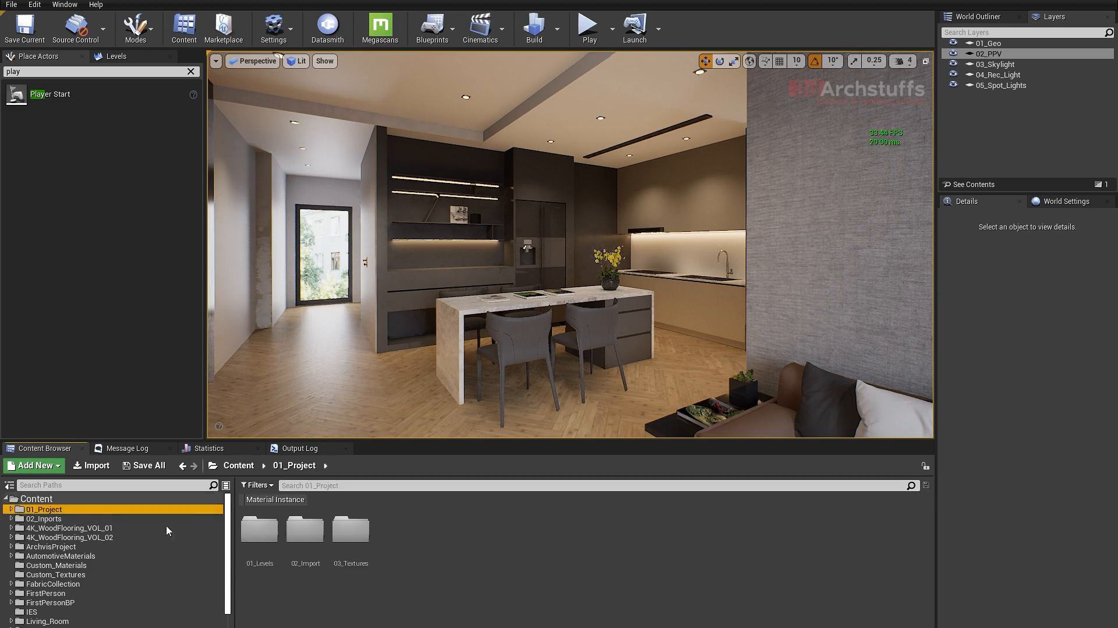
pyautogui.doubleClick(259, 530)
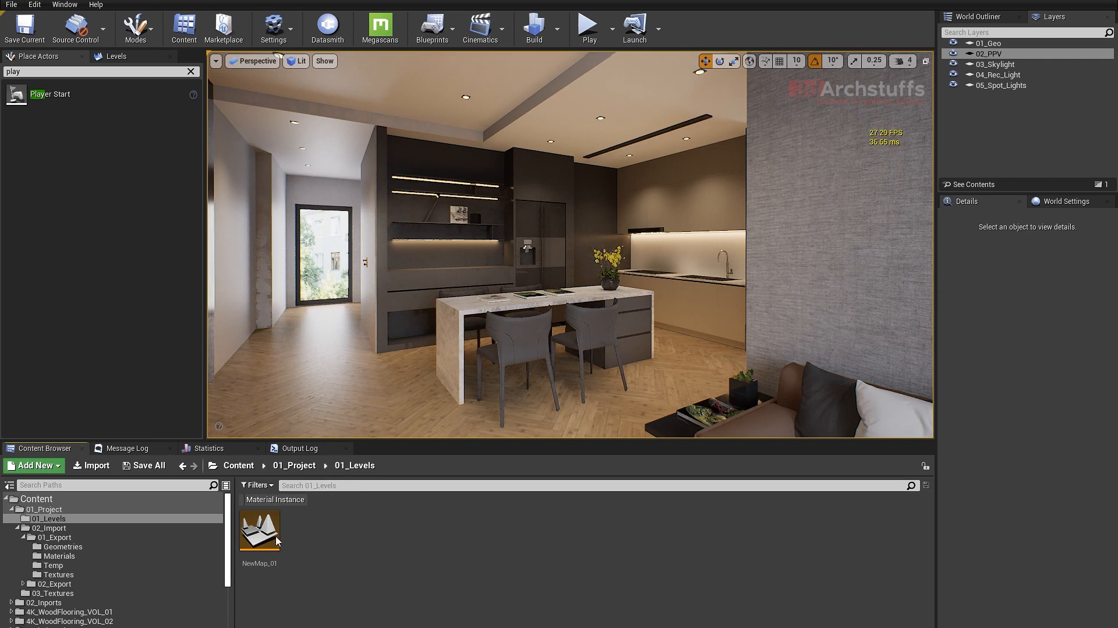
# - Migrate the NewMap_01 level with all its listed dependencies into the Content folder of MyProject3
pyautogui.rightClick(260, 531)
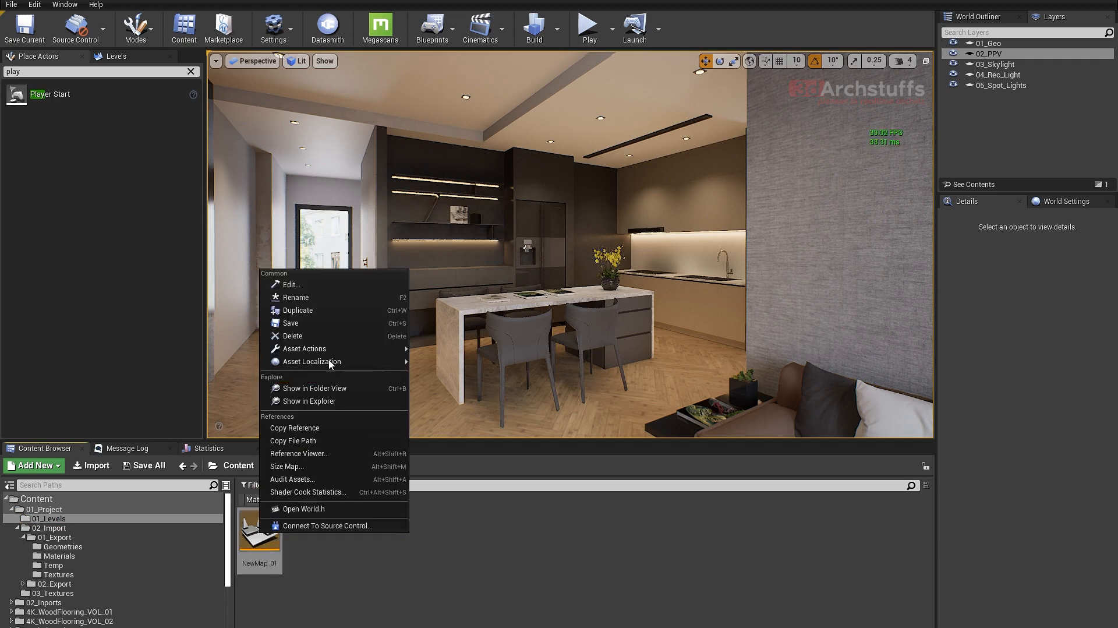
pyautogui.moveTo(339, 349)
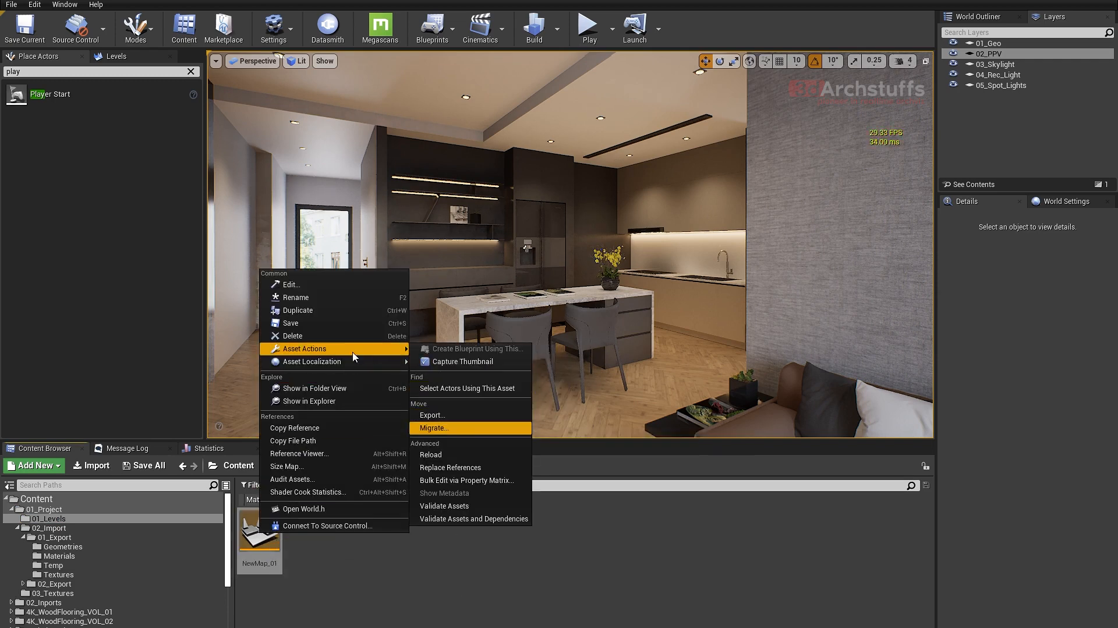
pyautogui.click(437, 430)
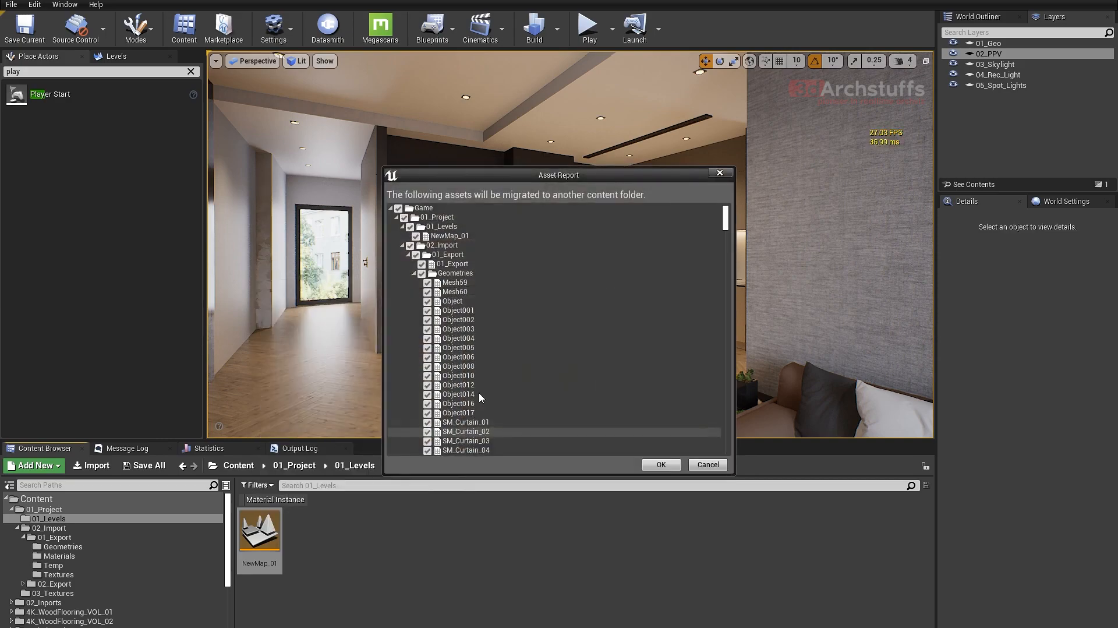
pyautogui.click(664, 467)
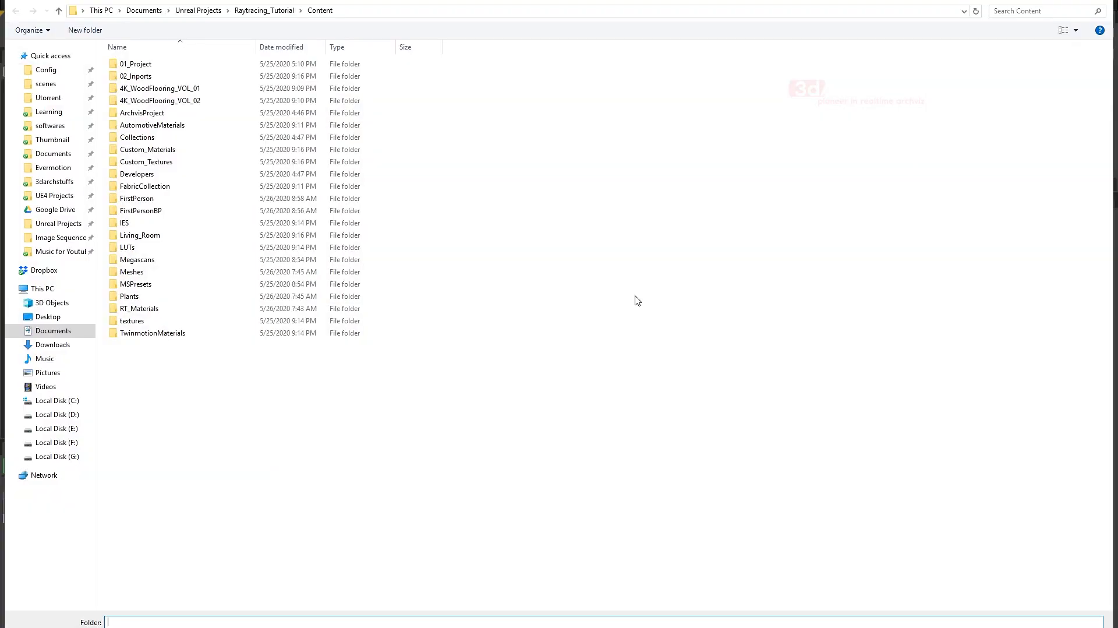
pyautogui.click(58, 223)
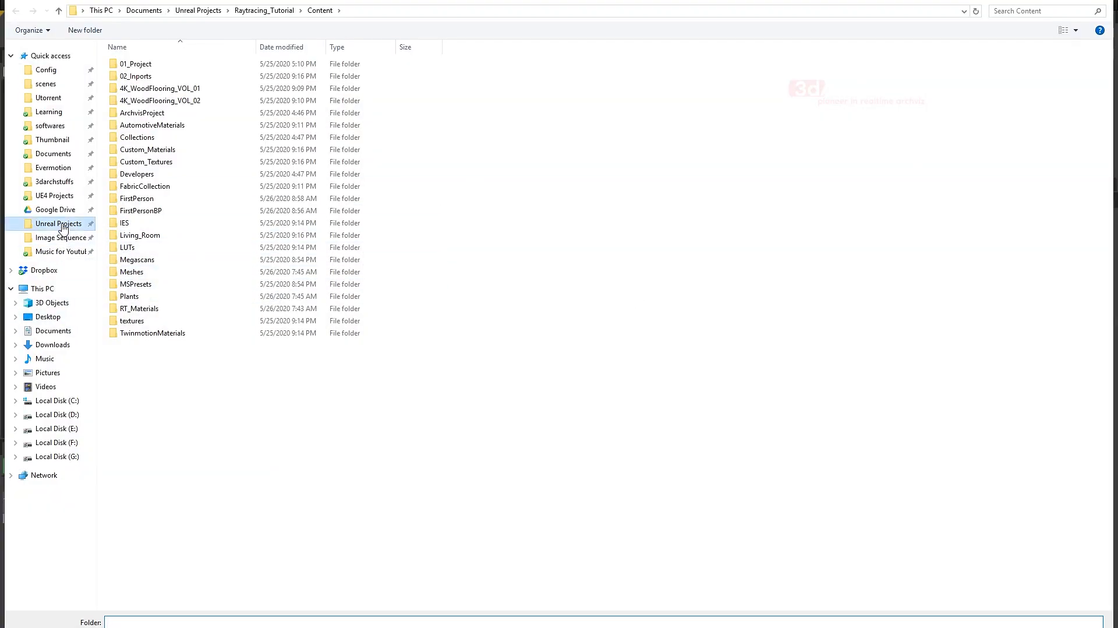
pyautogui.doubleClick(140, 213)
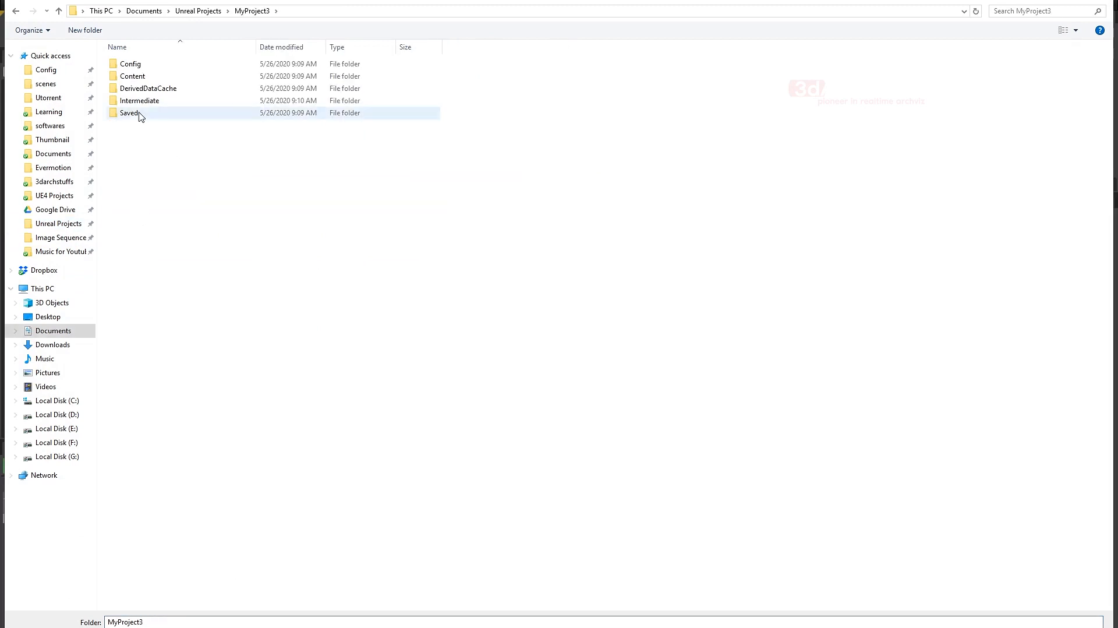
pyautogui.doubleClick(135, 77)
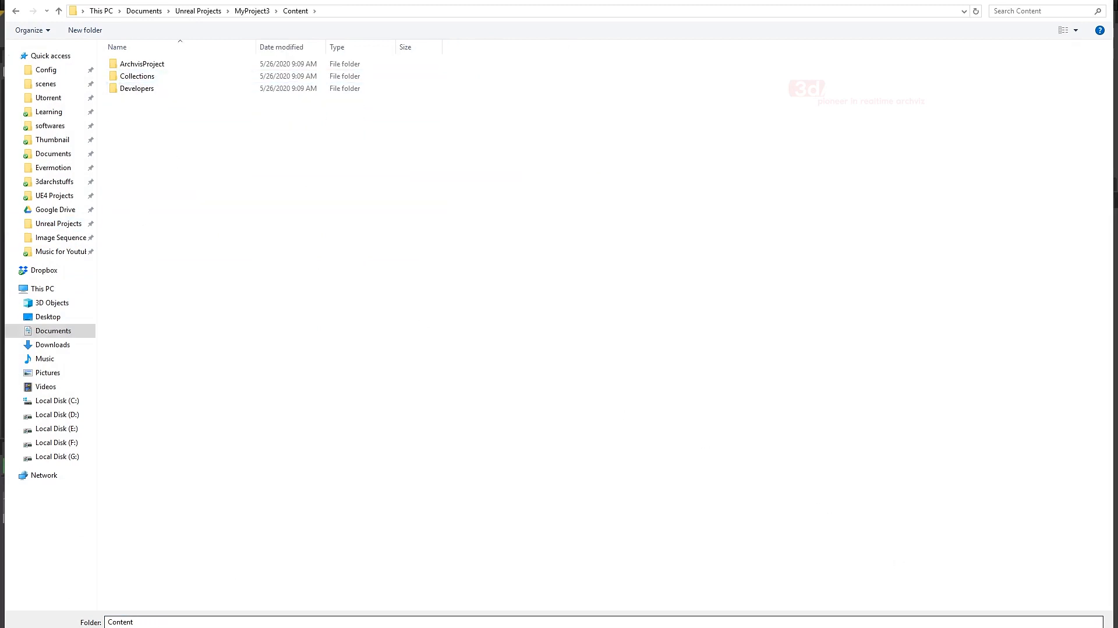
pyautogui.click(1020, 627)
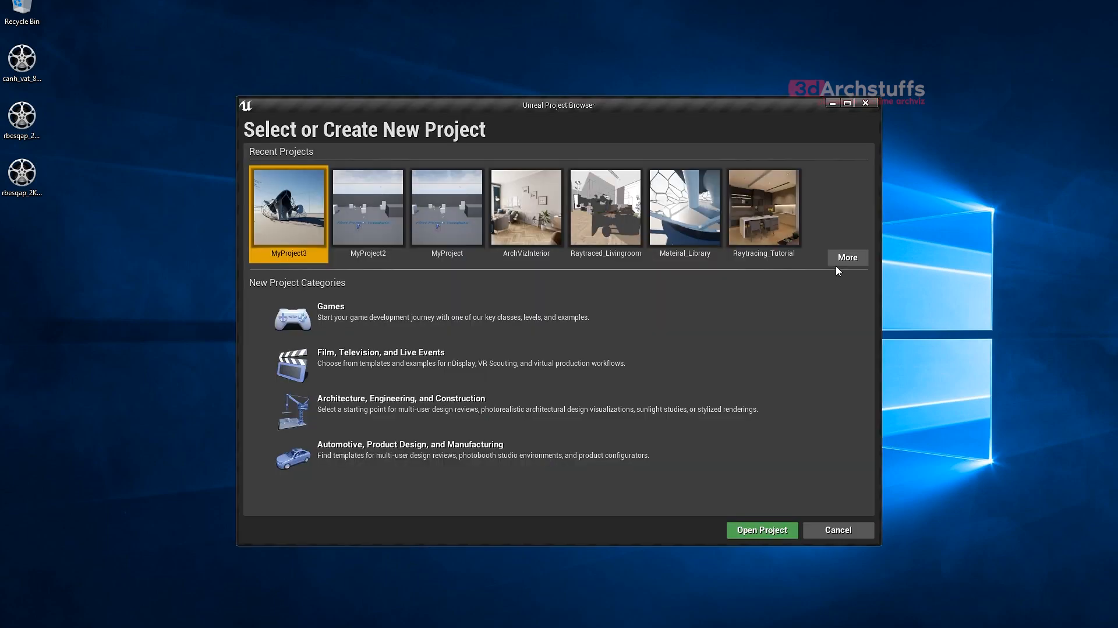
# - Browse to the MyProject3 folder in Unreal Projects and open MyProject3.uproject
pyautogui.click(839, 256)
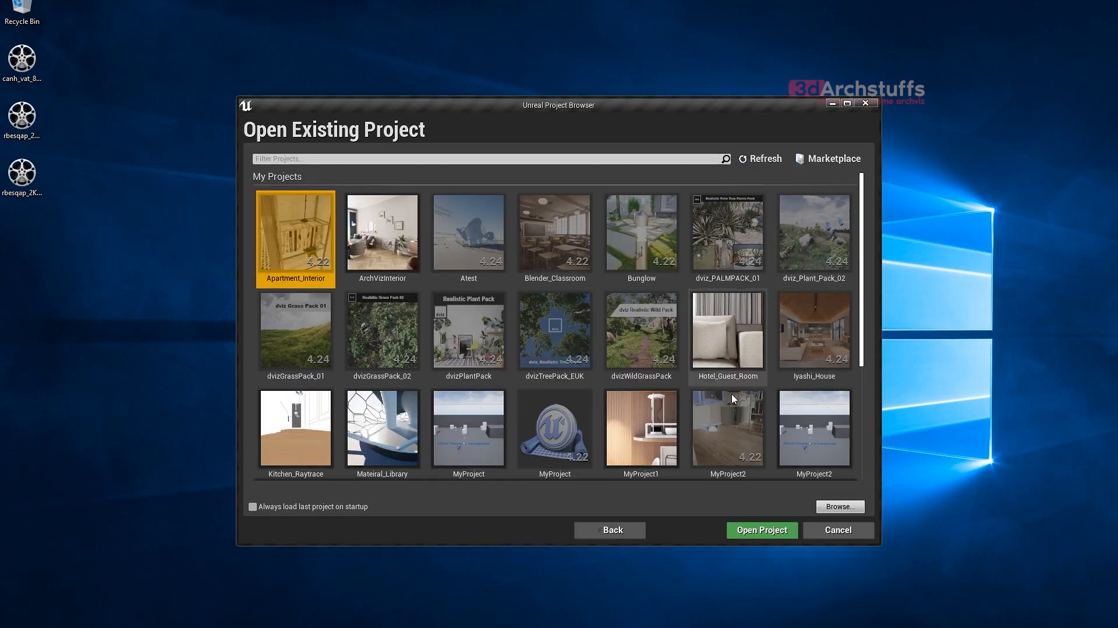
pyautogui.click(838, 507)
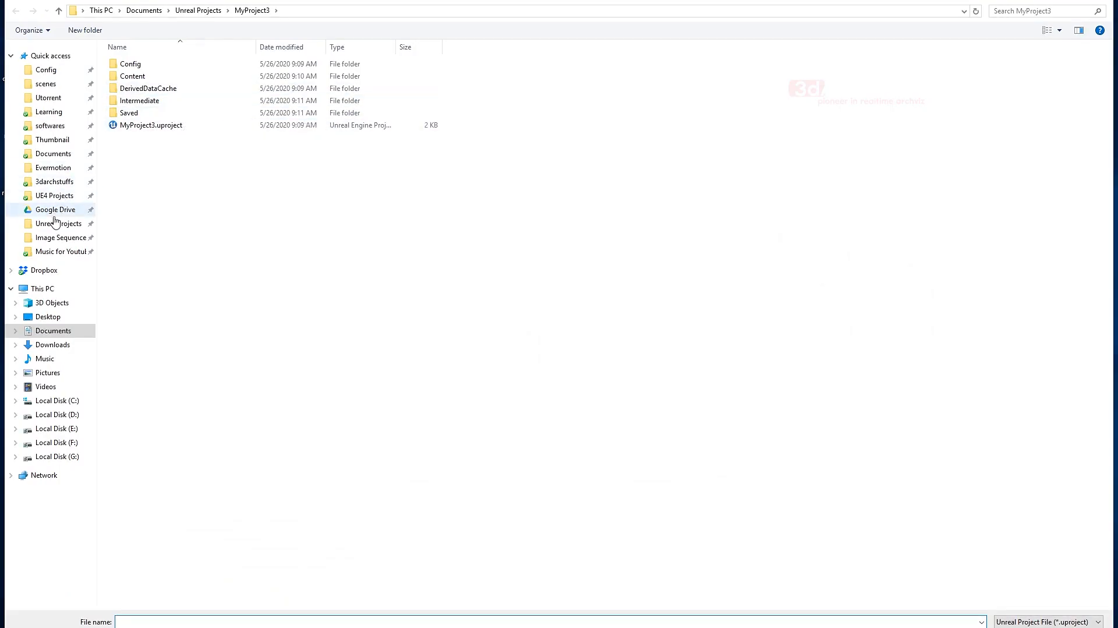
pyautogui.click(57, 225)
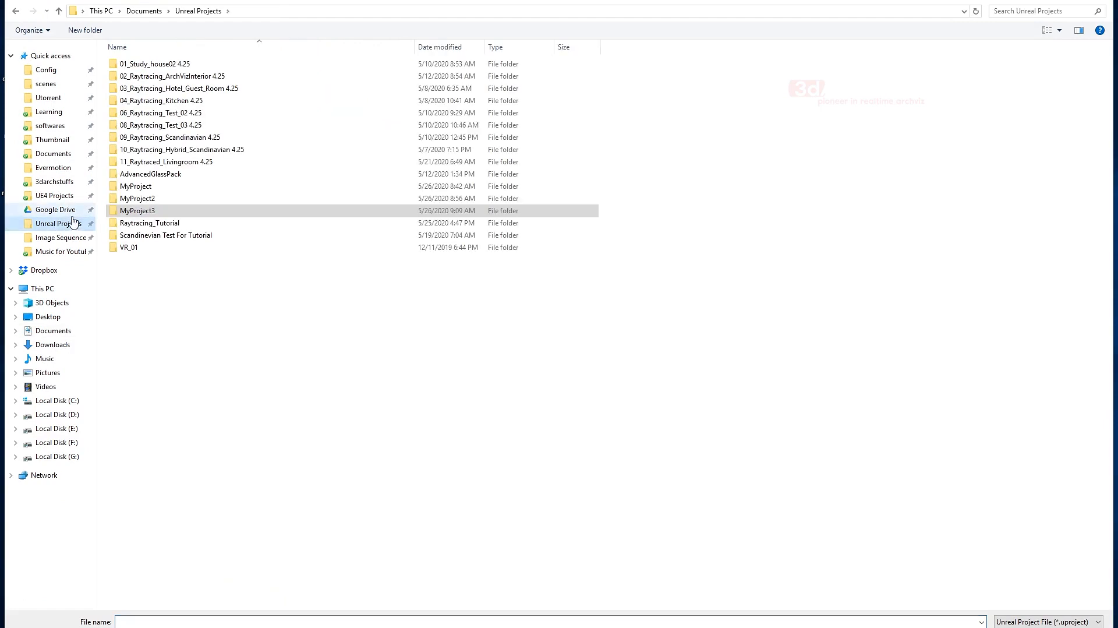
pyautogui.doubleClick(137, 211)
pyautogui.click(143, 127)
pyautogui.click(863, 617)
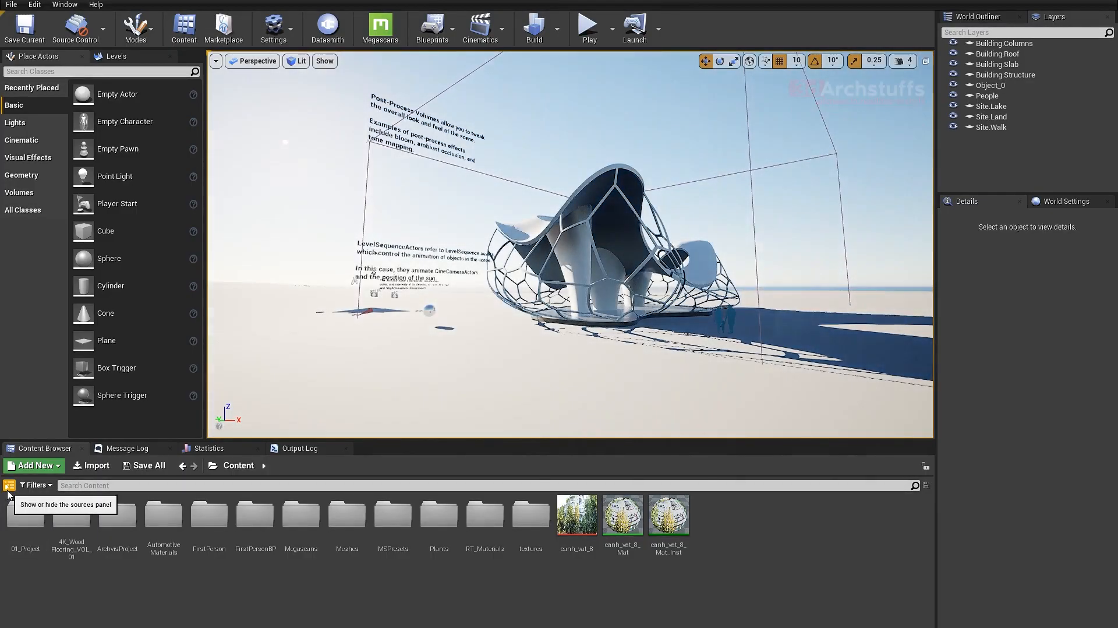
# - Show the content sources tree, open the NewMap_01 level from 01_Project/01_Levels, and hide the editor icons in the viewport
pyautogui.click(9, 487)
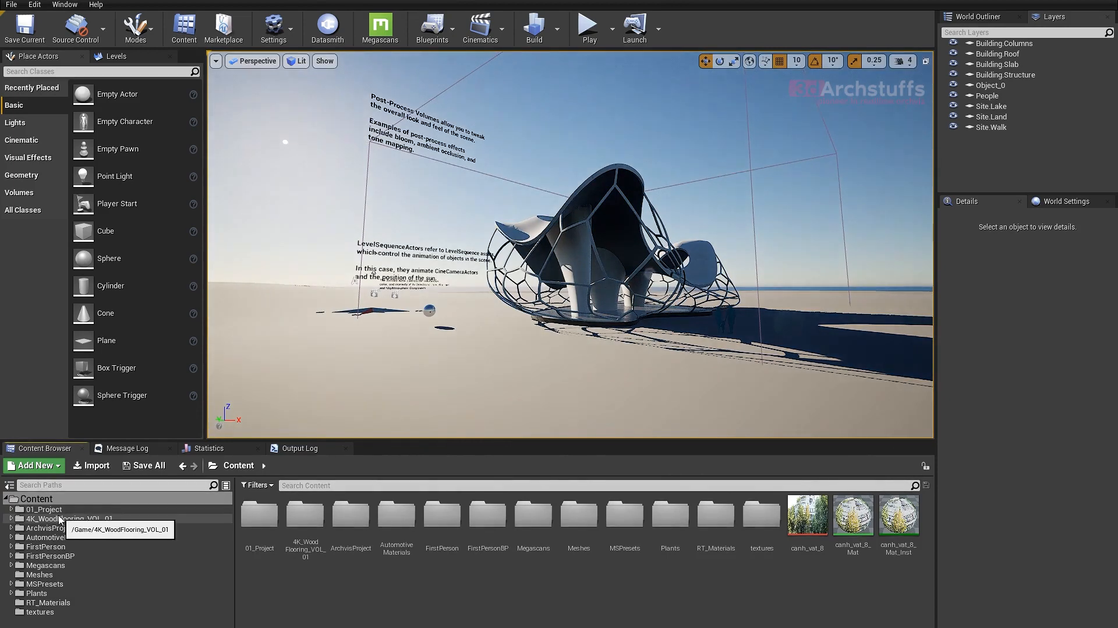
pyautogui.click(56, 510)
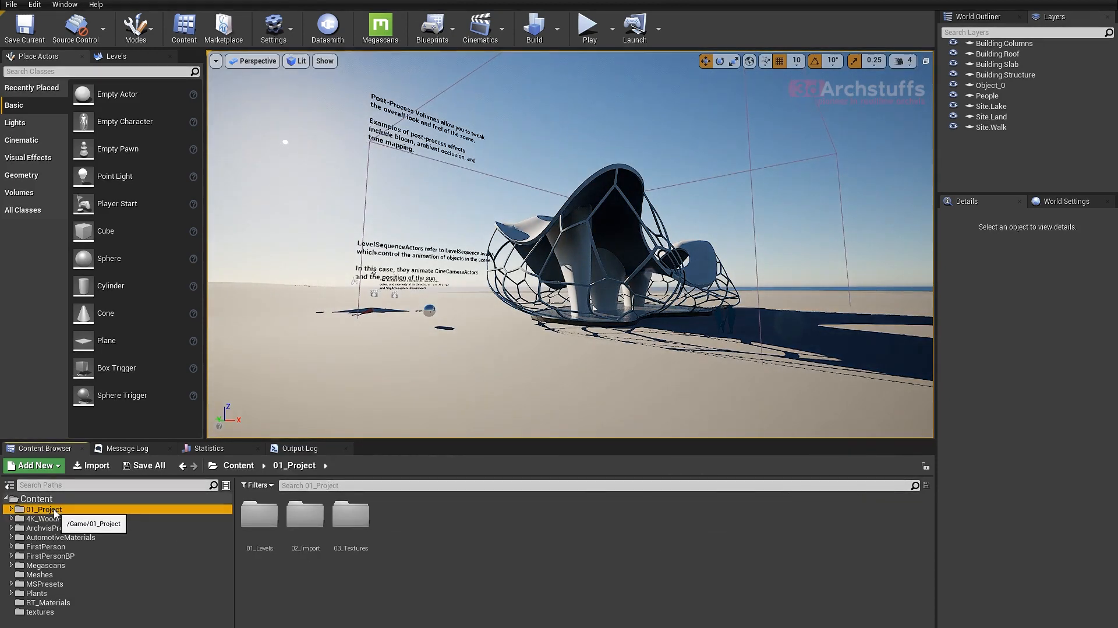
pyautogui.doubleClick(259, 513)
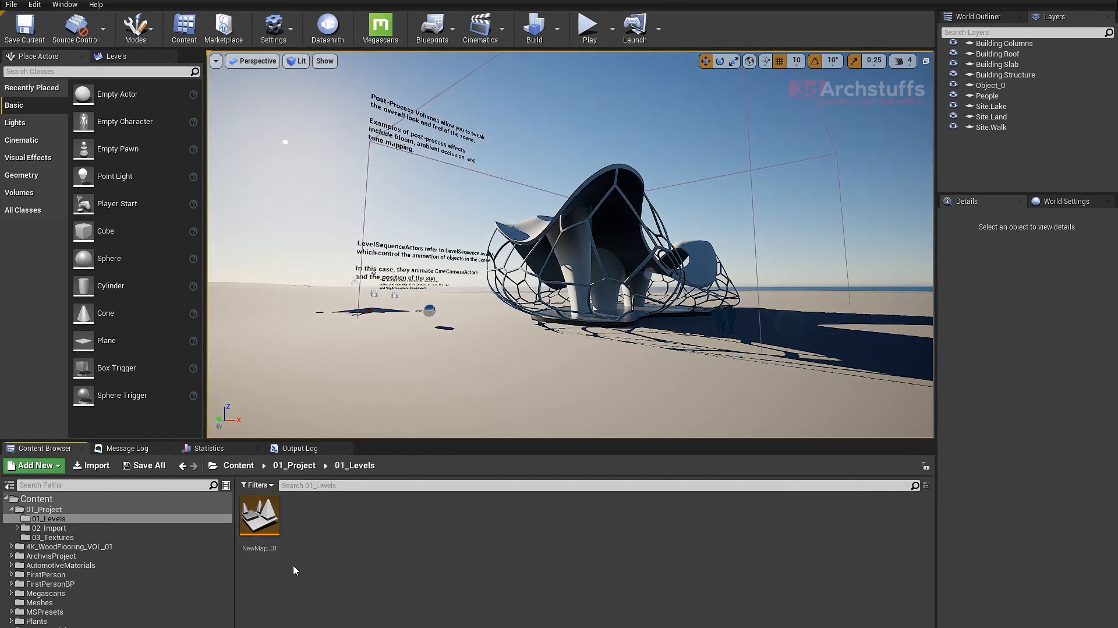
pyautogui.doubleClick(273, 524)
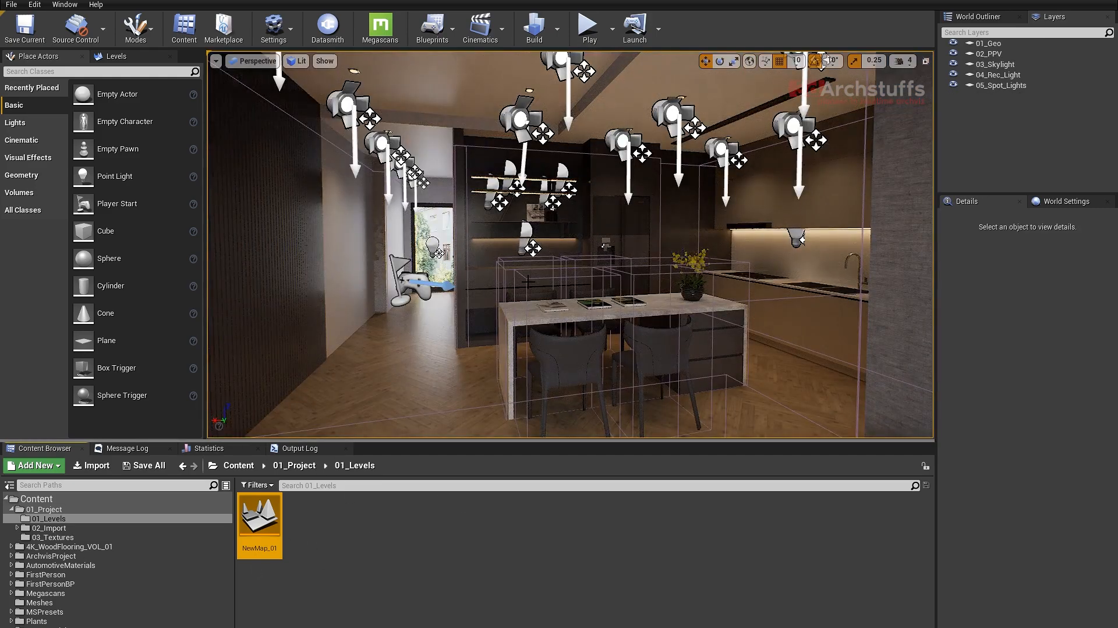
pyautogui.moveTo(543, 290); pyautogui.dragTo(587, 289, button='right')
pyautogui.press('g')
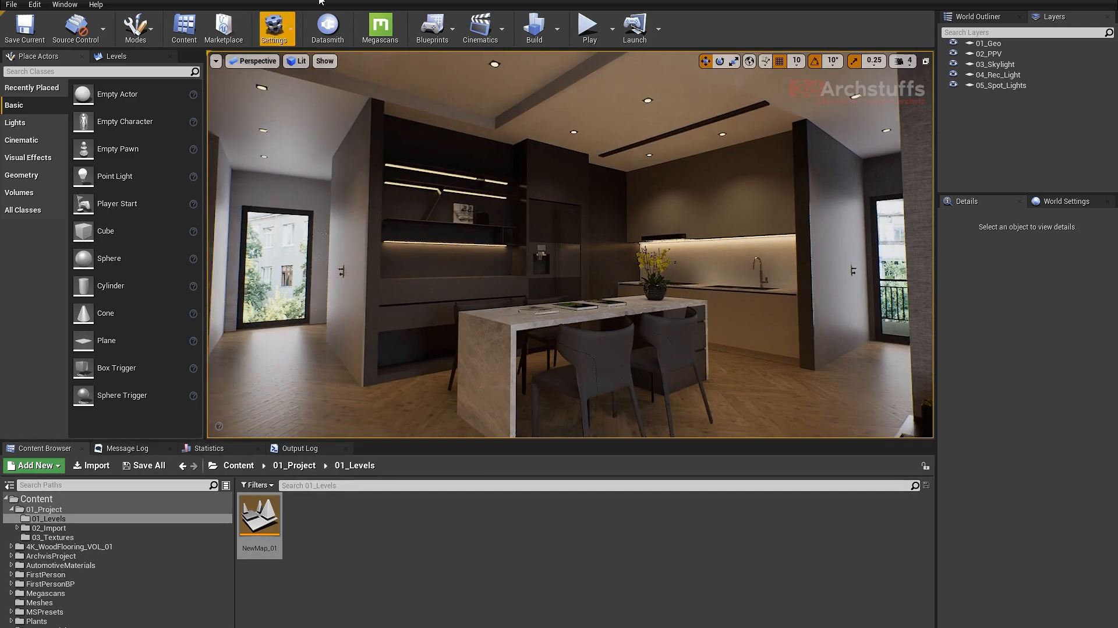
# - Open the Loading & Saving section of the Editor Preferences and examine its Auto Save options
pyautogui.click(302, 1)
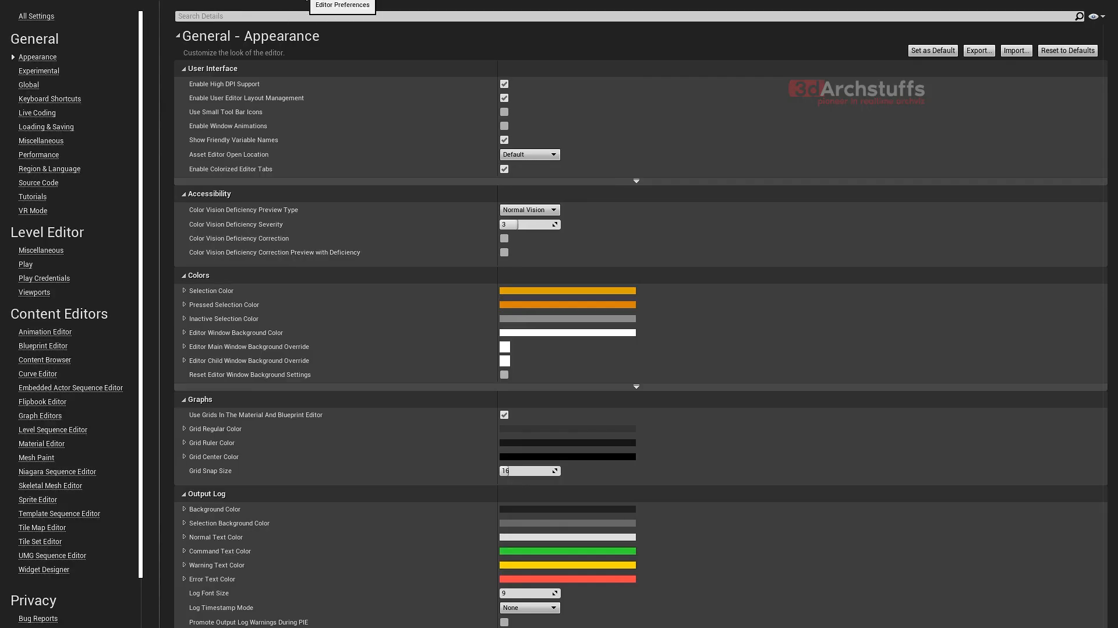
pyautogui.click(46, 127)
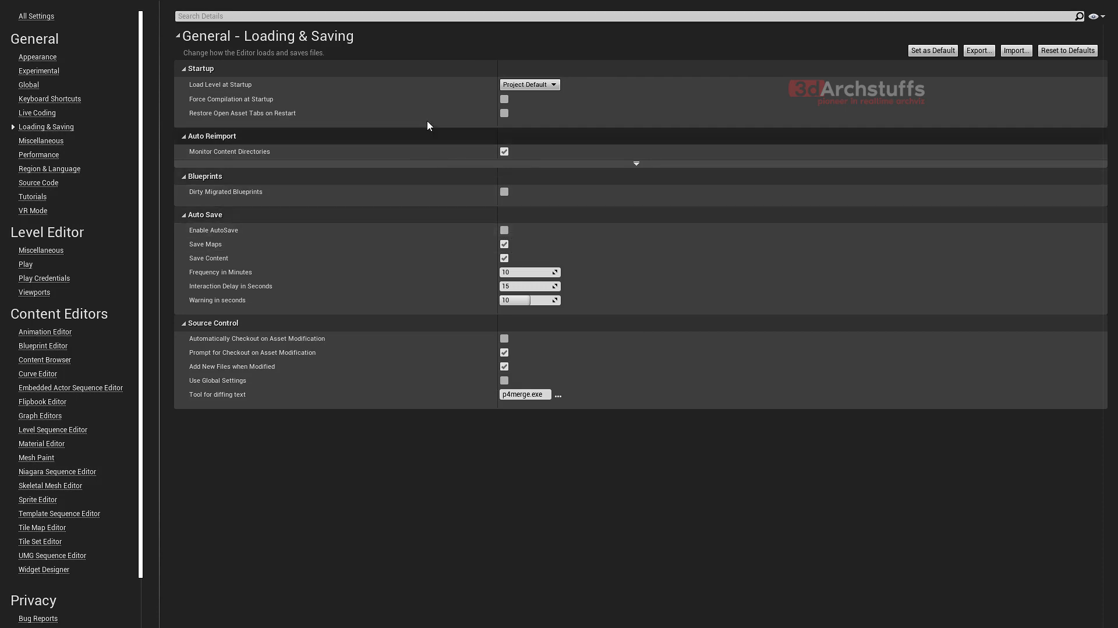
# - In the project's Maps & Modes settings, set both the Editor Startup Map and the Game Default Map to NewMap_01
pyautogui.click(338, 2)
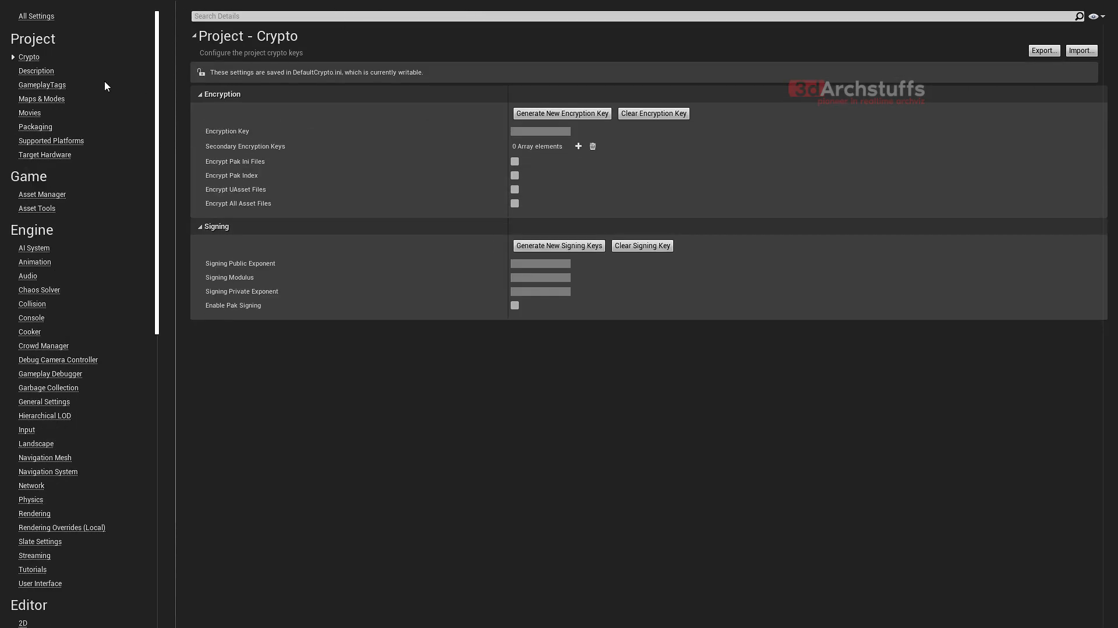
pyautogui.click(42, 99)
pyautogui.click(618, 174)
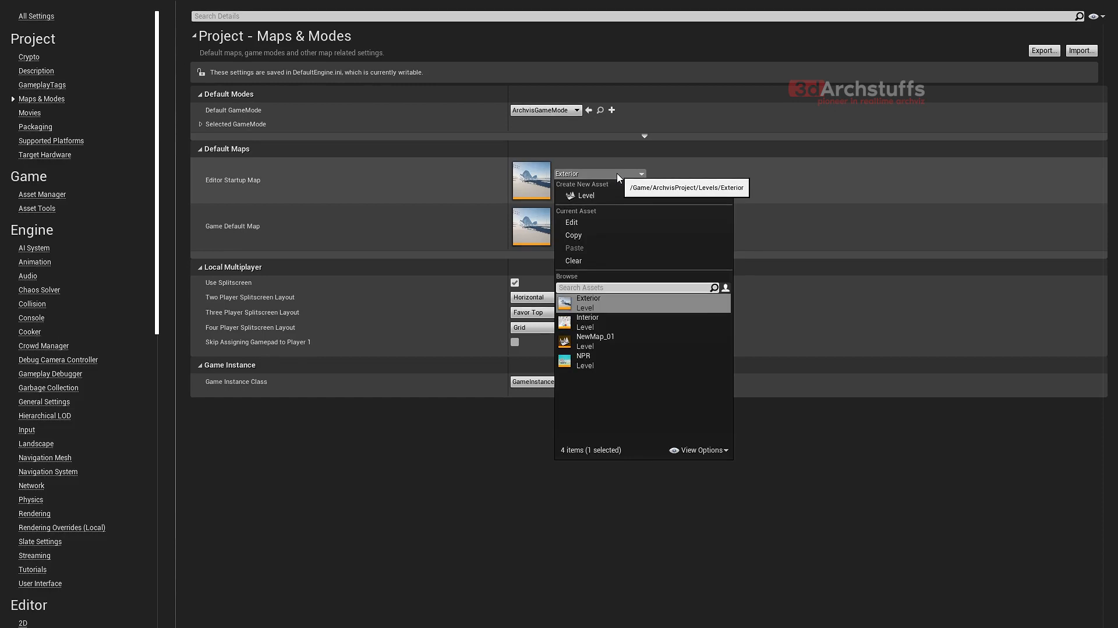
pyautogui.click(595, 340)
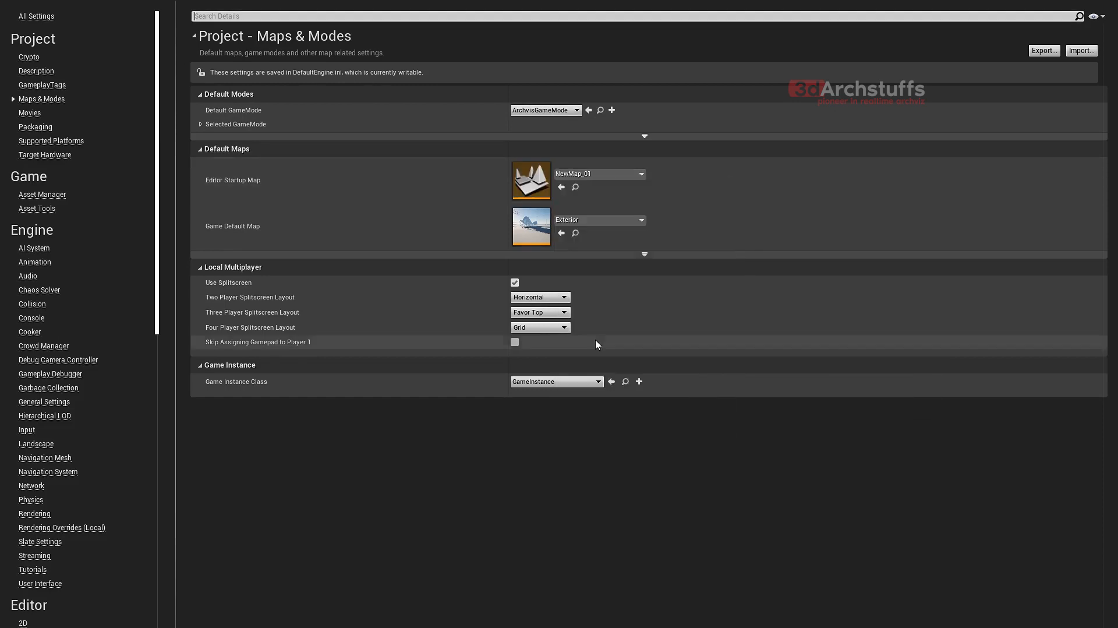
pyautogui.click(600, 221)
pyautogui.click(594, 385)
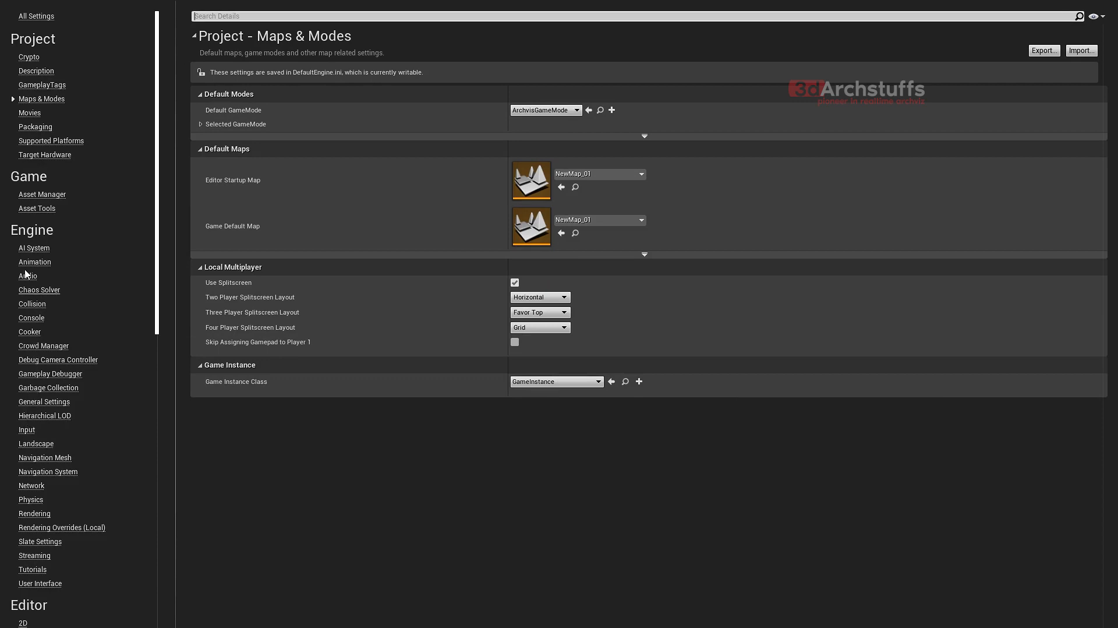
# - Import the character movement input bindings from the UE4.25 folder under D:, UE4 Raytracing Tutorial, Unreal Input File for charecter Movement
pyautogui.click(27, 430)
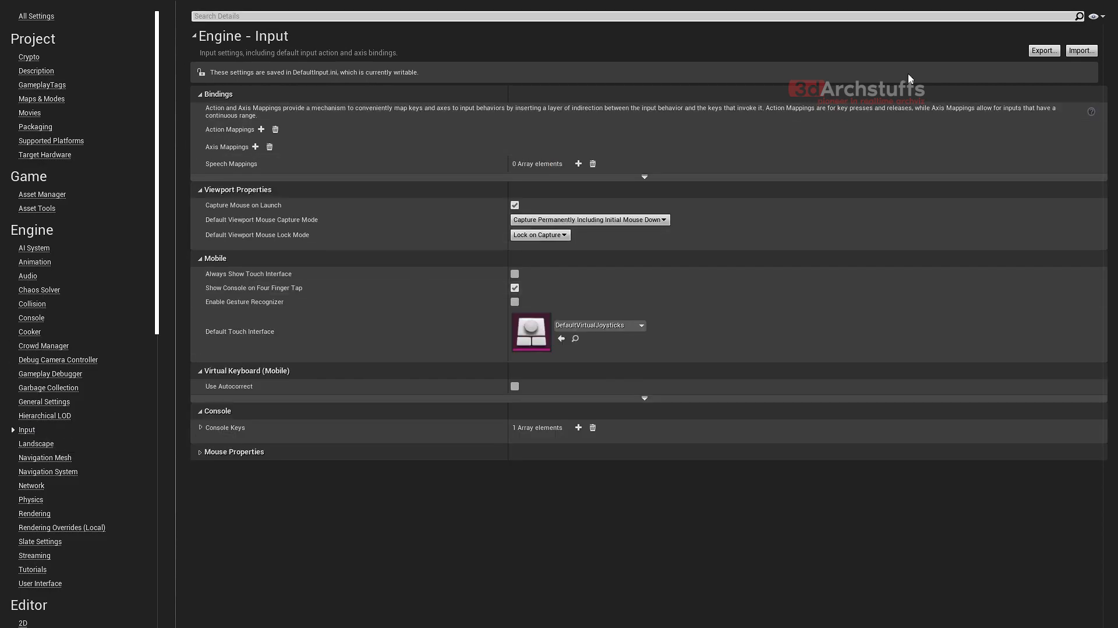
pyautogui.click(1081, 52)
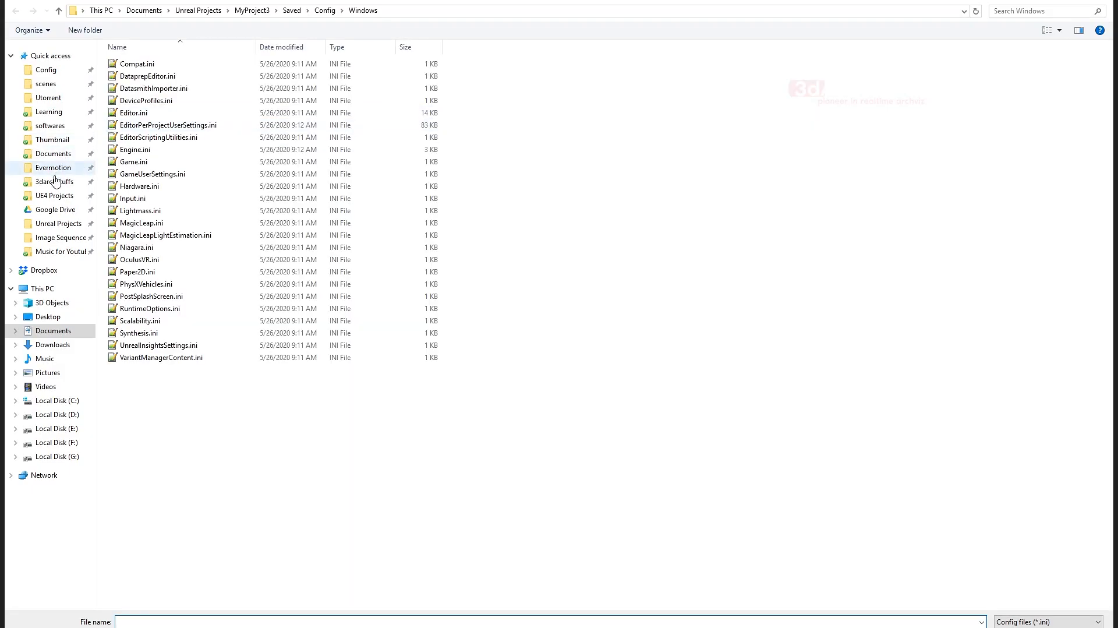
pyautogui.click(65, 415)
pyautogui.doubleClick(146, 122)
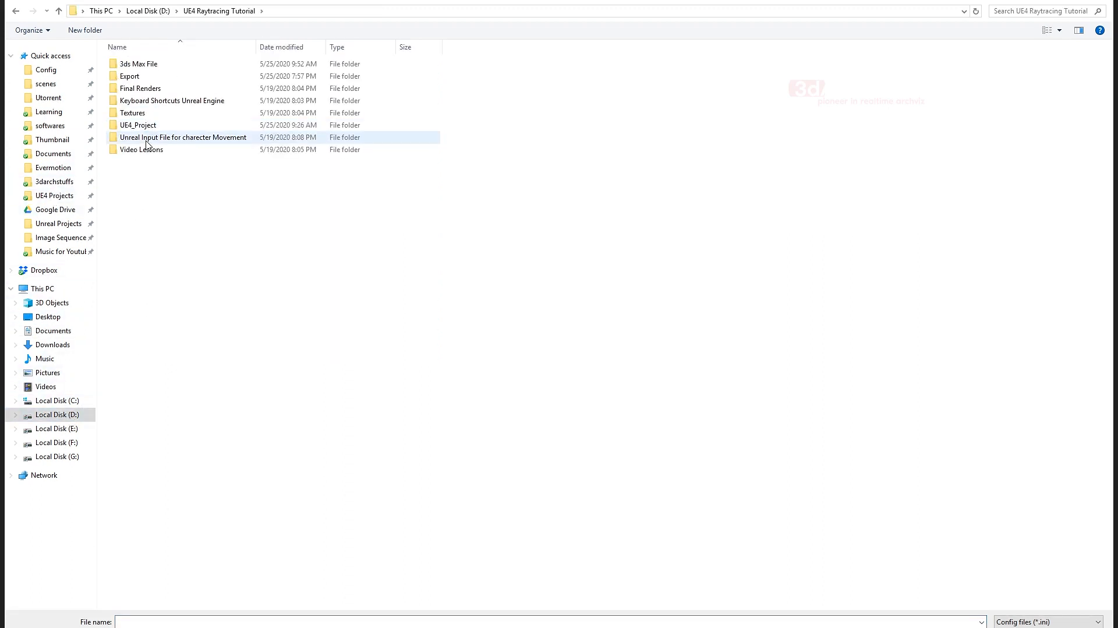
pyautogui.doubleClick(142, 137)
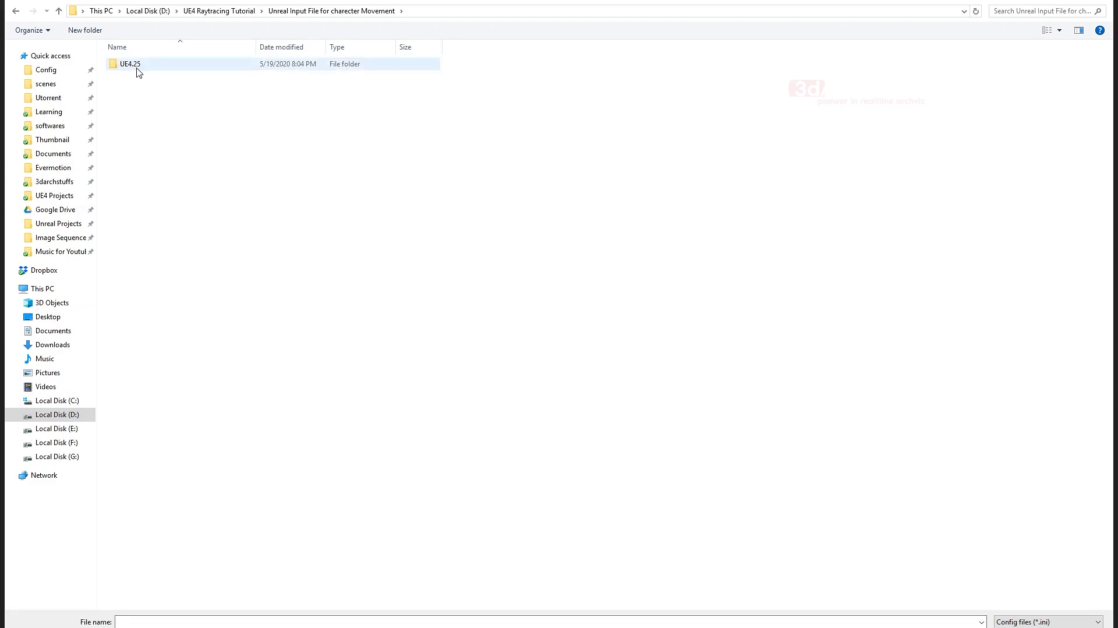
pyautogui.doubleClick(139, 66)
pyautogui.doubleClick(173, 65)
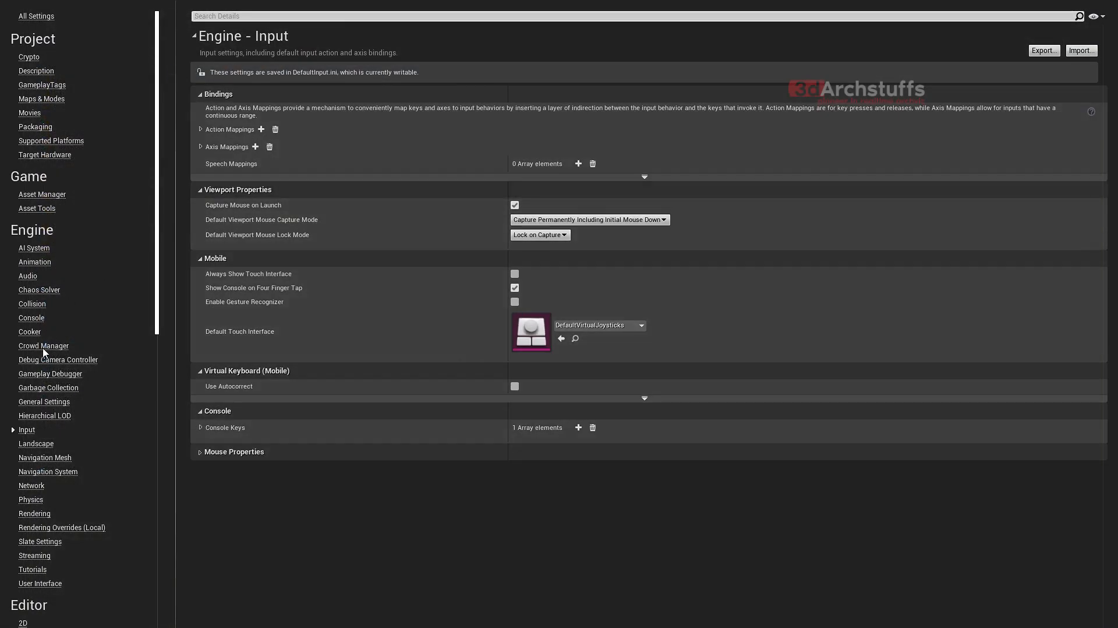
# - In the engine's Rendering settings, turn off Texture Streaming and set the Reflection Capture Resolution to 1024
pyautogui.click(35, 513)
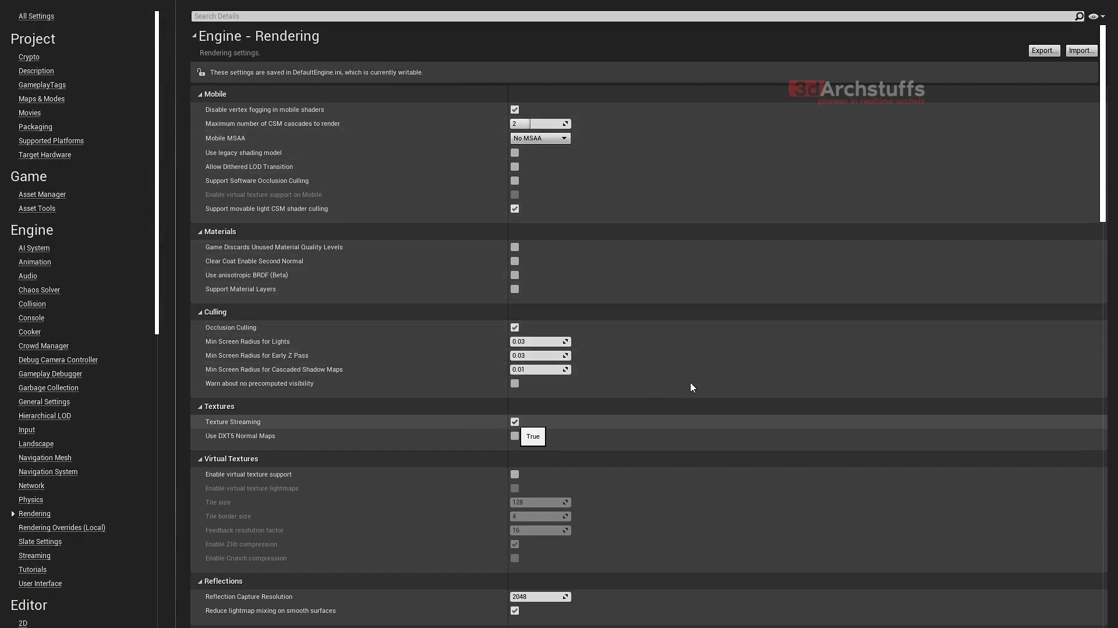
pyautogui.press('space')
pyautogui.scroll(-5, 690, 382)
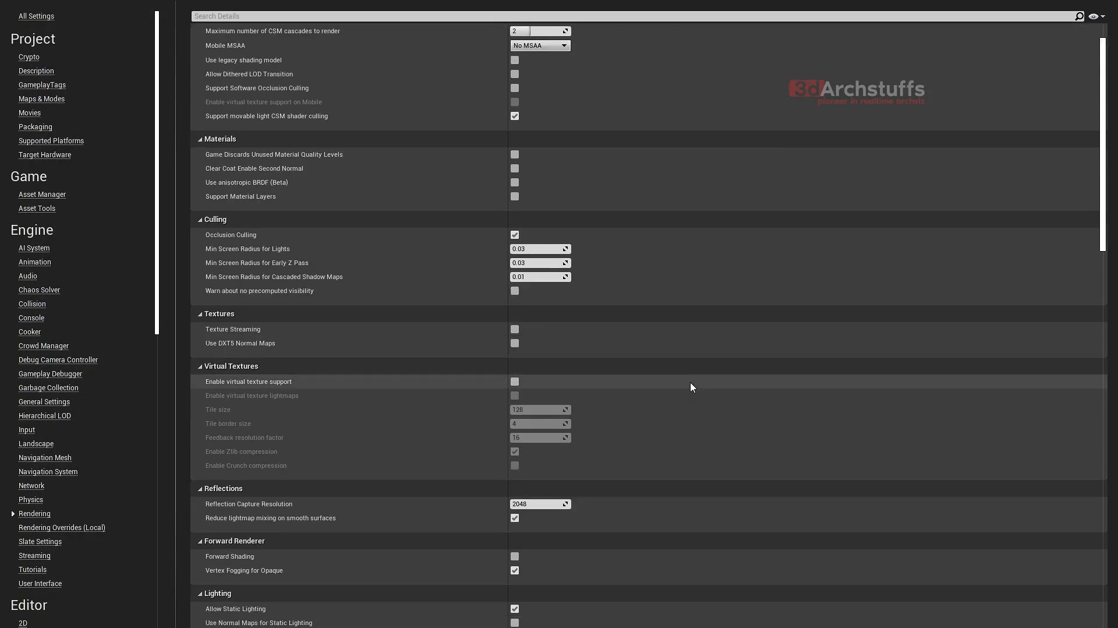
pyautogui.scroll(-1, 690, 384)
pyautogui.click(555, 260)
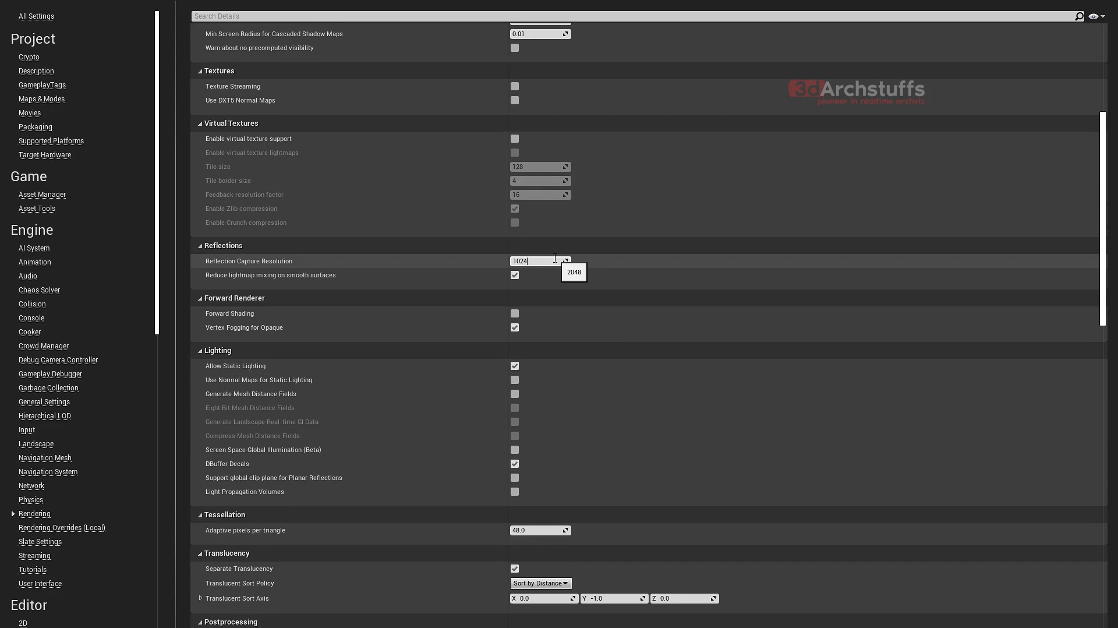
pyautogui.press('Return')
# - In the rendering Default Settings, disable Bloom, both Ambient Occlusion options, Auto Exposure, extended luminance range, pre-exposure, Motion Blur, Lens Flares and Temporal Upsampling
pyautogui.scroll(-3, 634, 308)
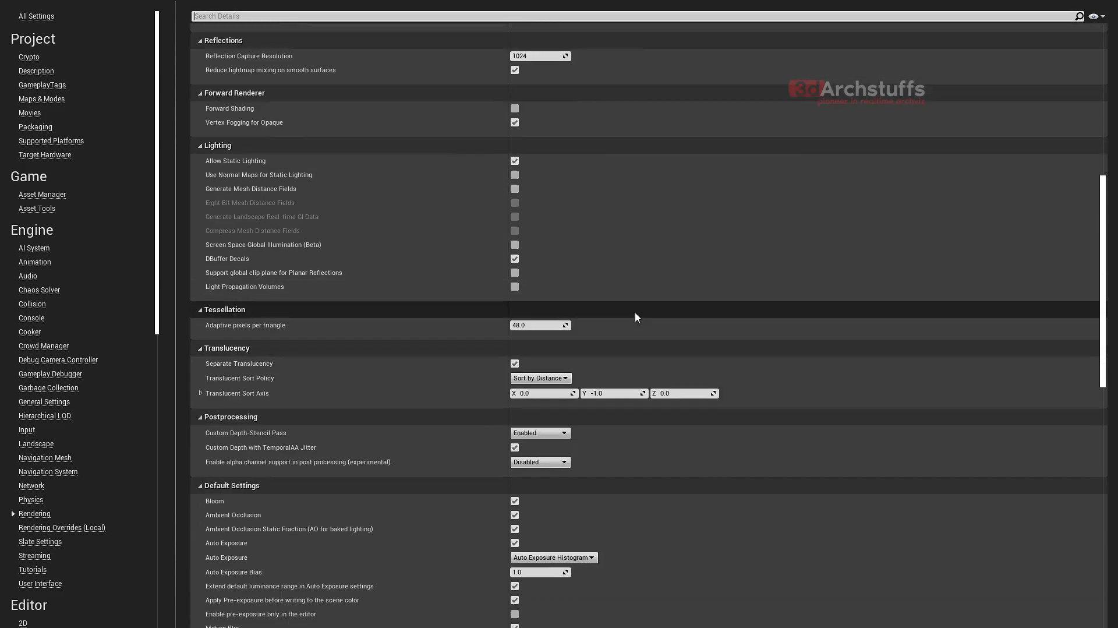
pyautogui.scroll(-3, 635, 312)
pyautogui.click(514, 334)
pyautogui.click(515, 348)
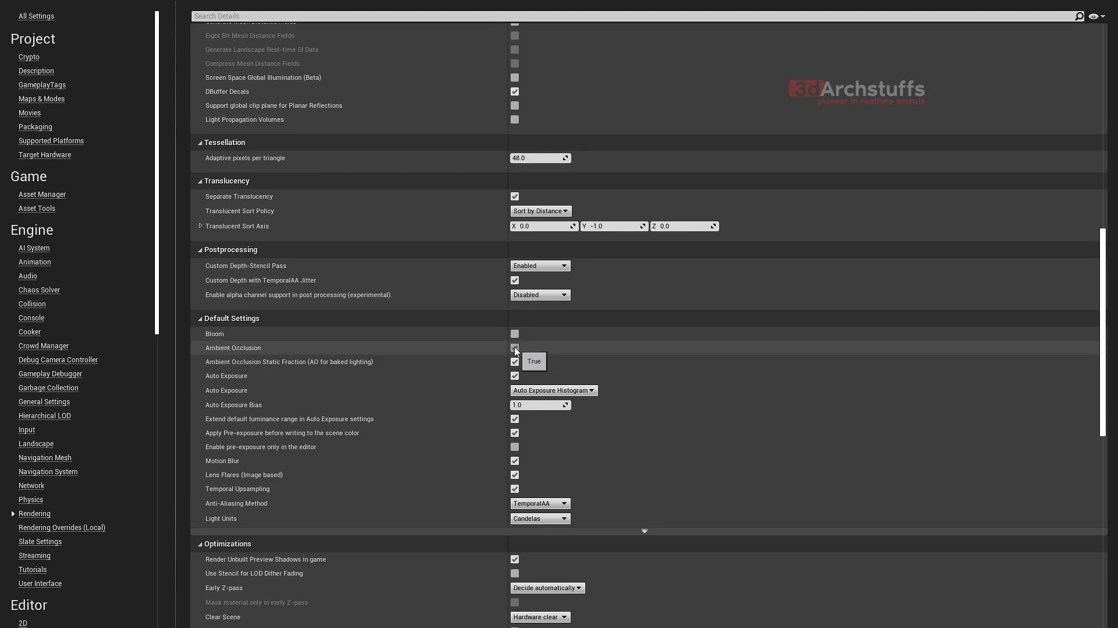
pyautogui.click(515, 362)
pyautogui.click(515, 376)
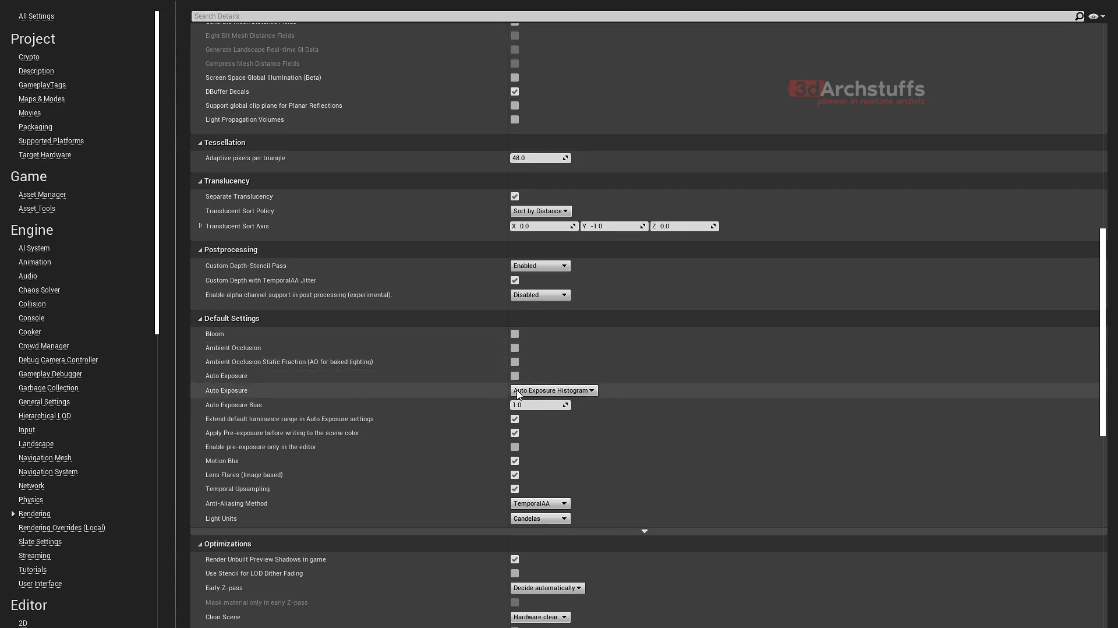
pyautogui.click(515, 419)
pyautogui.click(515, 433)
pyautogui.click(516, 461)
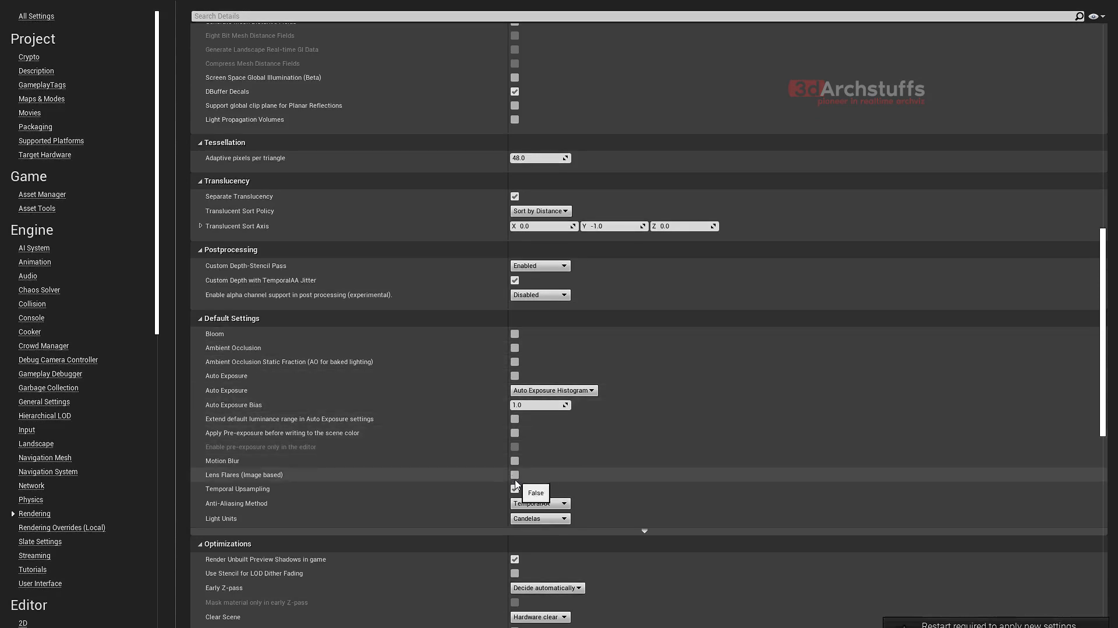
pyautogui.click(515, 488)
# - Set the GBuffer Format in the rendering optimizations to High Precision Normals
pyautogui.scroll(-10, 715, 404)
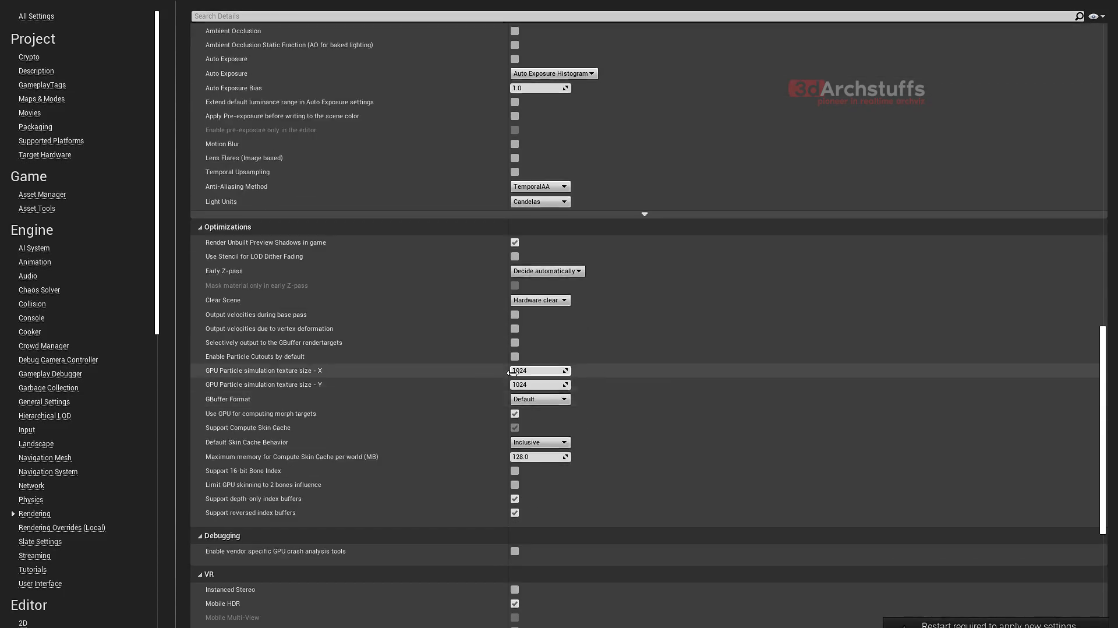
pyautogui.click(537, 400)
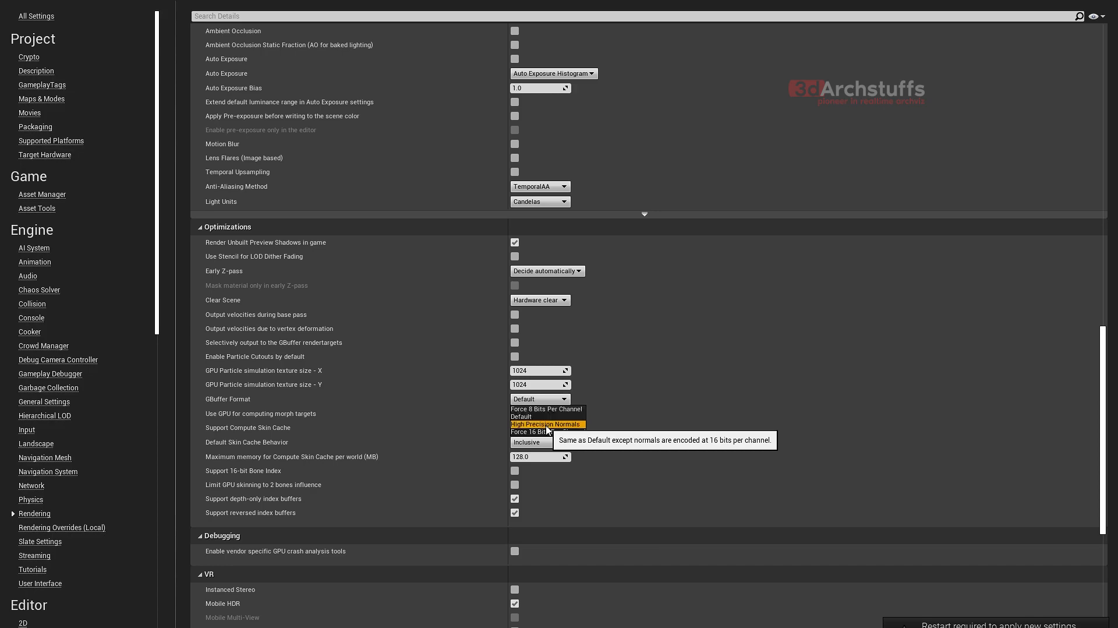
pyautogui.click(546, 424)
# - Check the Ray Tracing option in the Rendering settings and the Default RHI in the Windows platform settings
pyautogui.scroll(-9, 726, 380)
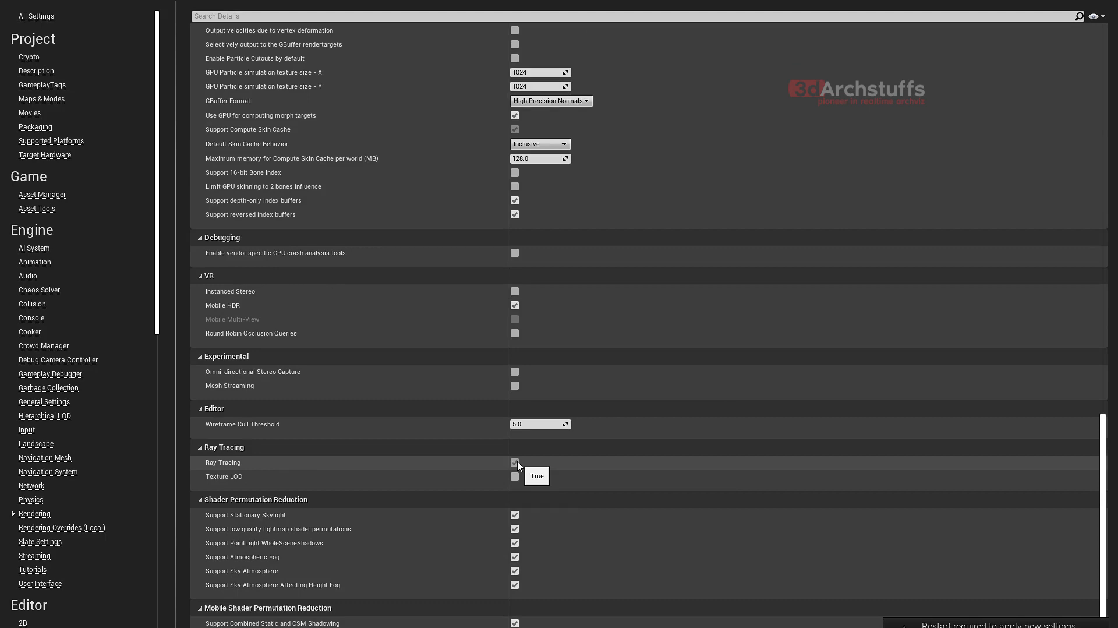
pyautogui.scroll(-2, 704, 426)
pyautogui.scroll(-3, 99, 473)
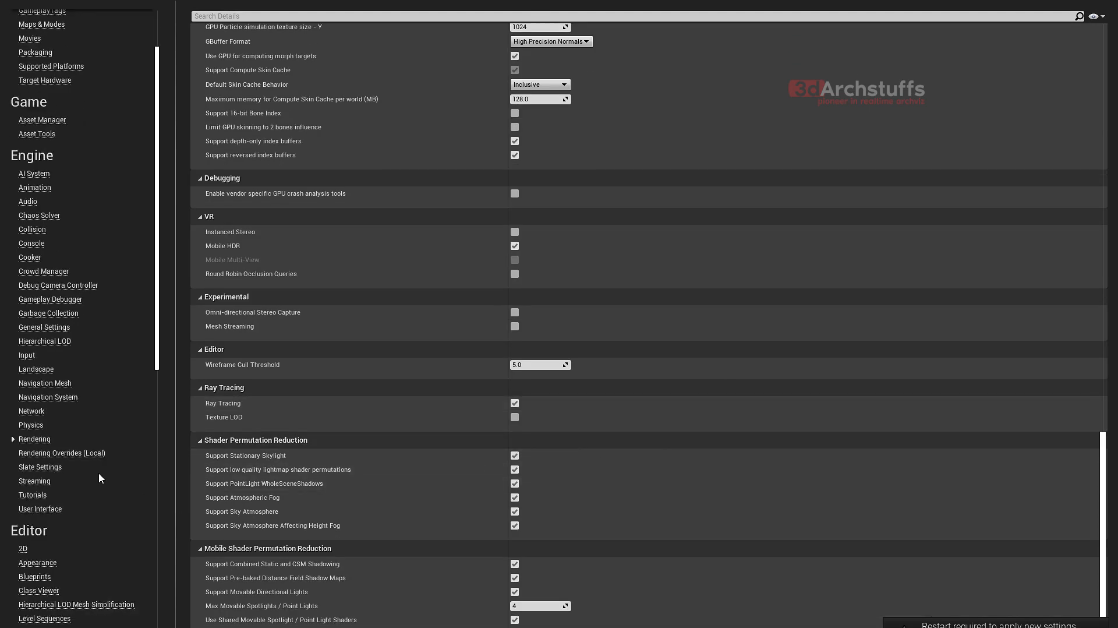
pyautogui.scroll(-8, 99, 473)
pyautogui.scroll(-4, 52, 518)
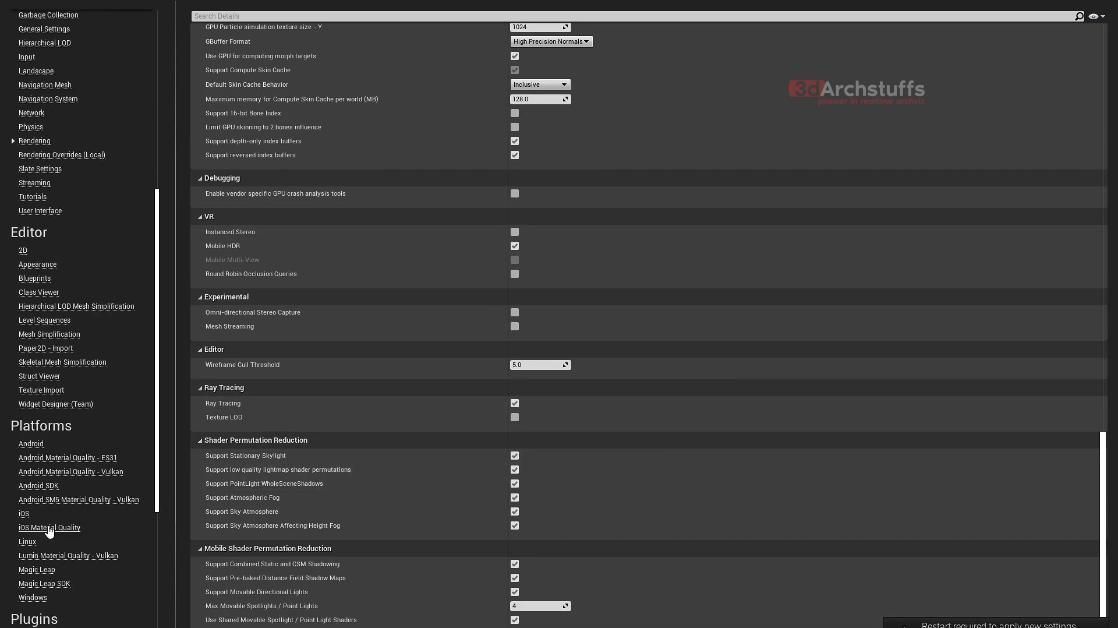
pyautogui.click(30, 598)
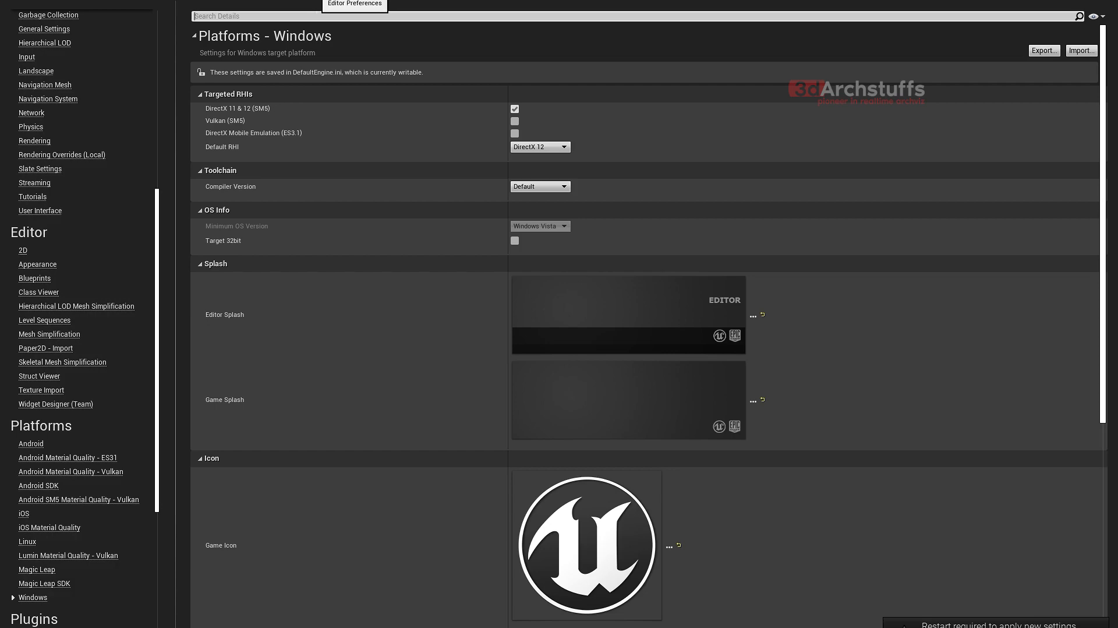
pyautogui.click(317, 1)
pyautogui.click(405, 1)
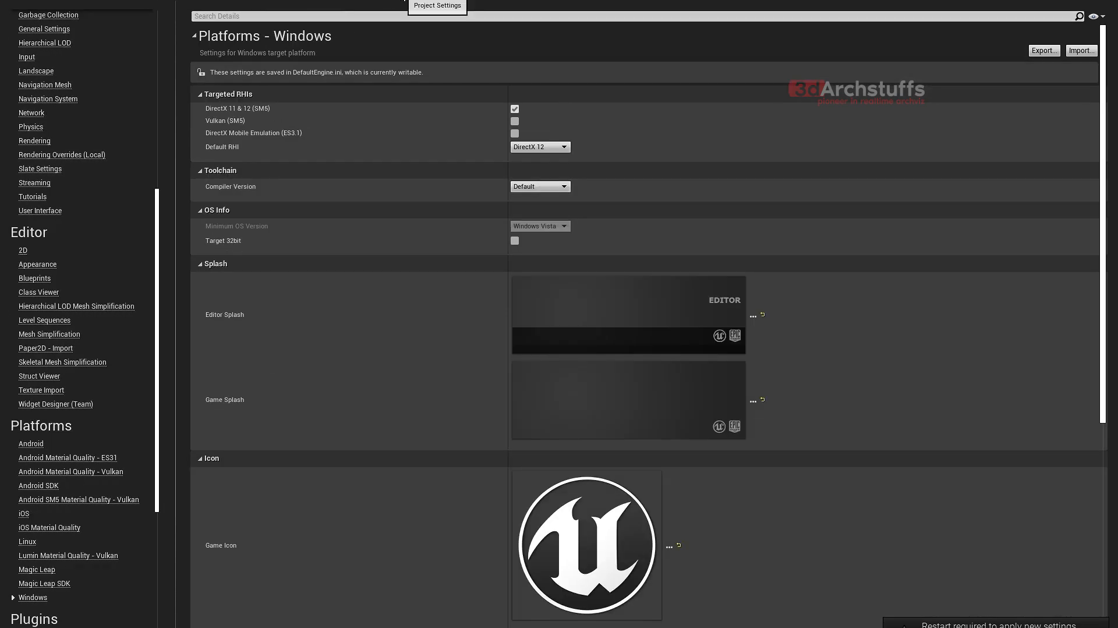
pyautogui.scroll(10, 104, 117)
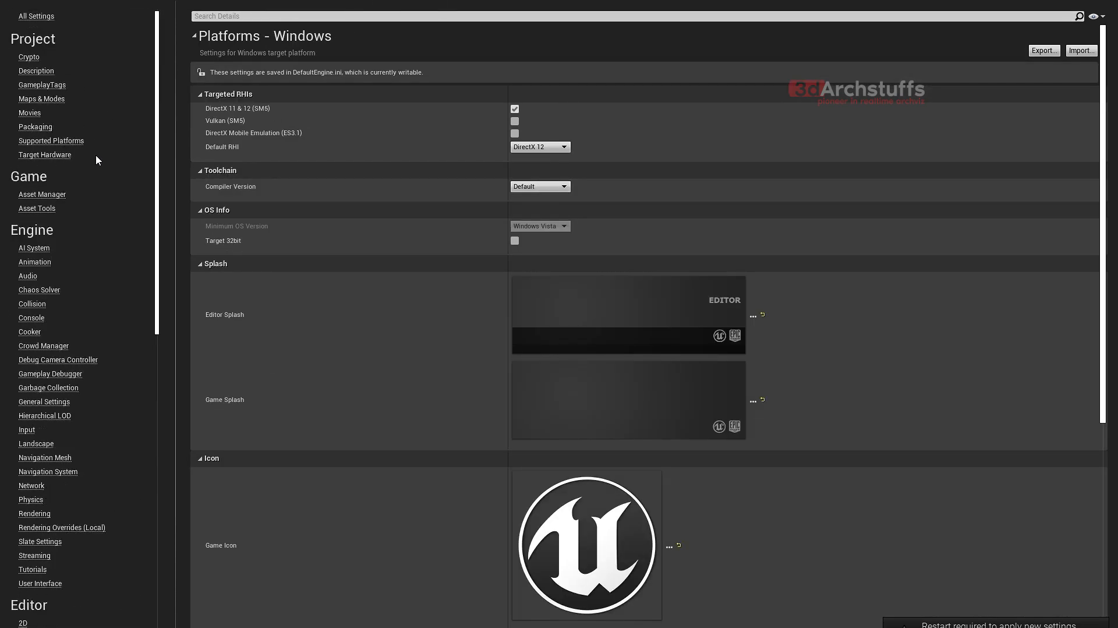
# - Return to the level editor and save all modified levels and assets
pyautogui.click(68, 6)
pyautogui.click(11, 4)
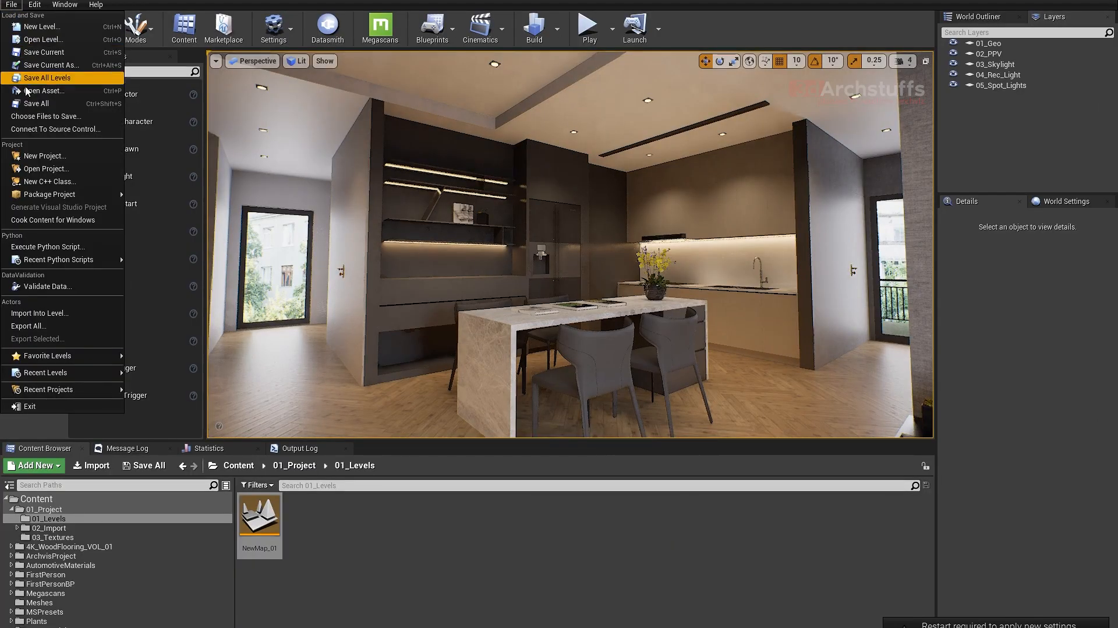
pyautogui.click(34, 103)
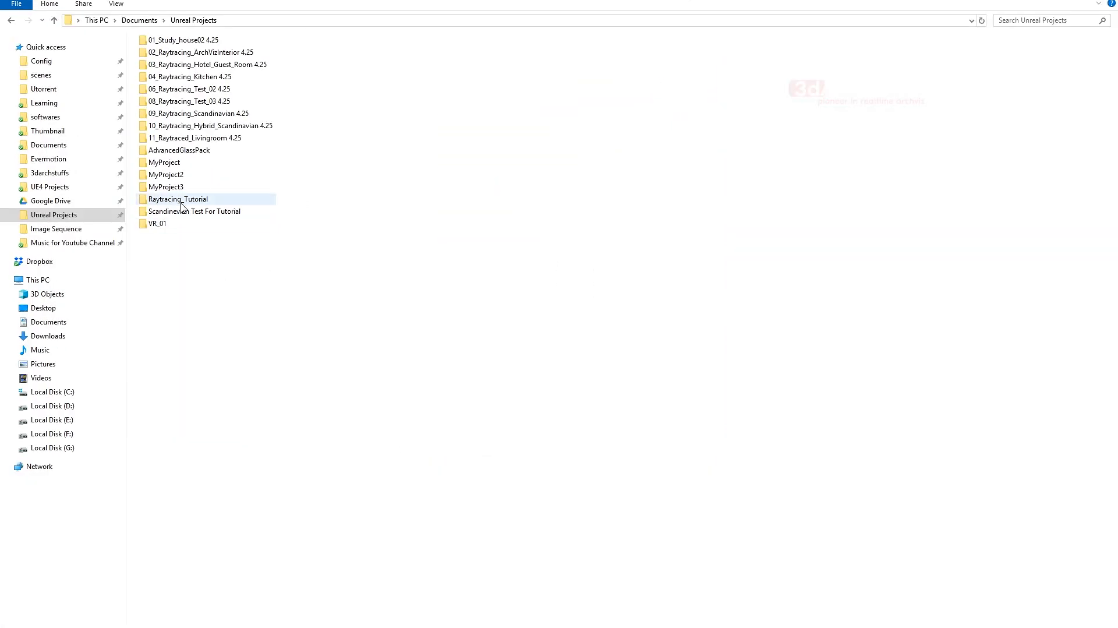
# - In File Explorer, compare the folder sizes of Raytracing_Tutorial and MyProject3 in their properties
pyautogui.doubleClick(179, 200)
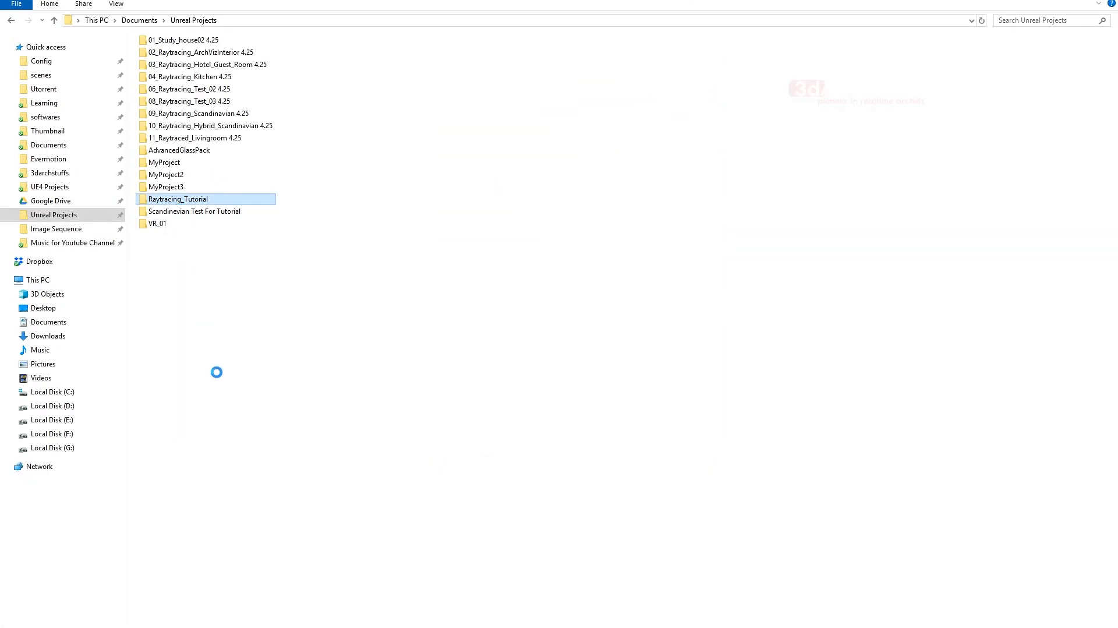
pyautogui.hotkey('shift', 'F10')
pyautogui.click(233, 522)
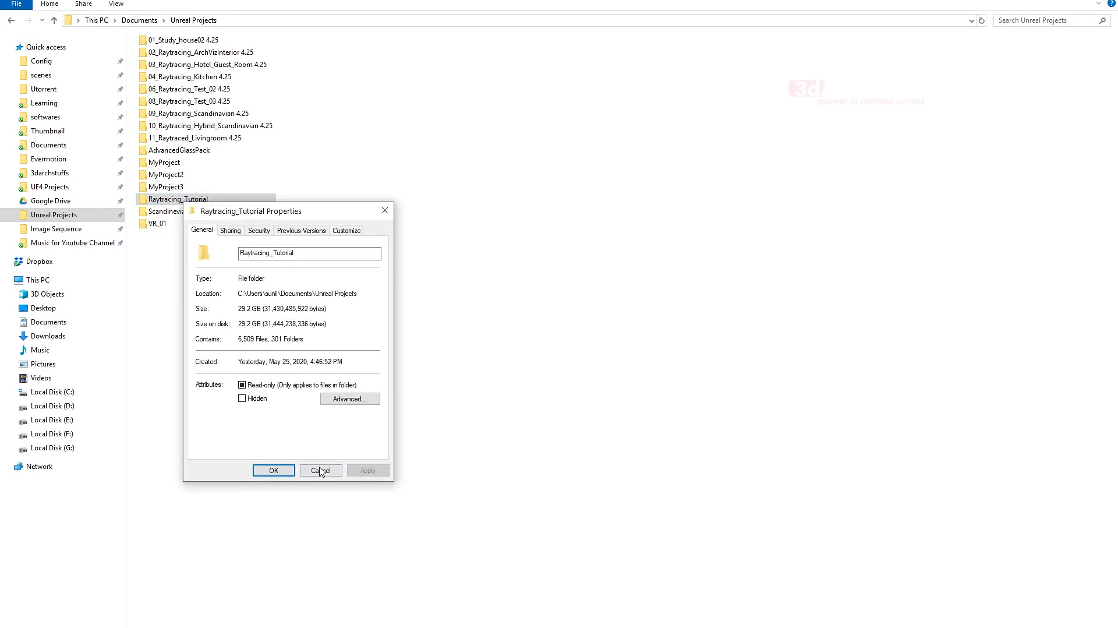
pyautogui.click(320, 471)
pyautogui.click(160, 188)
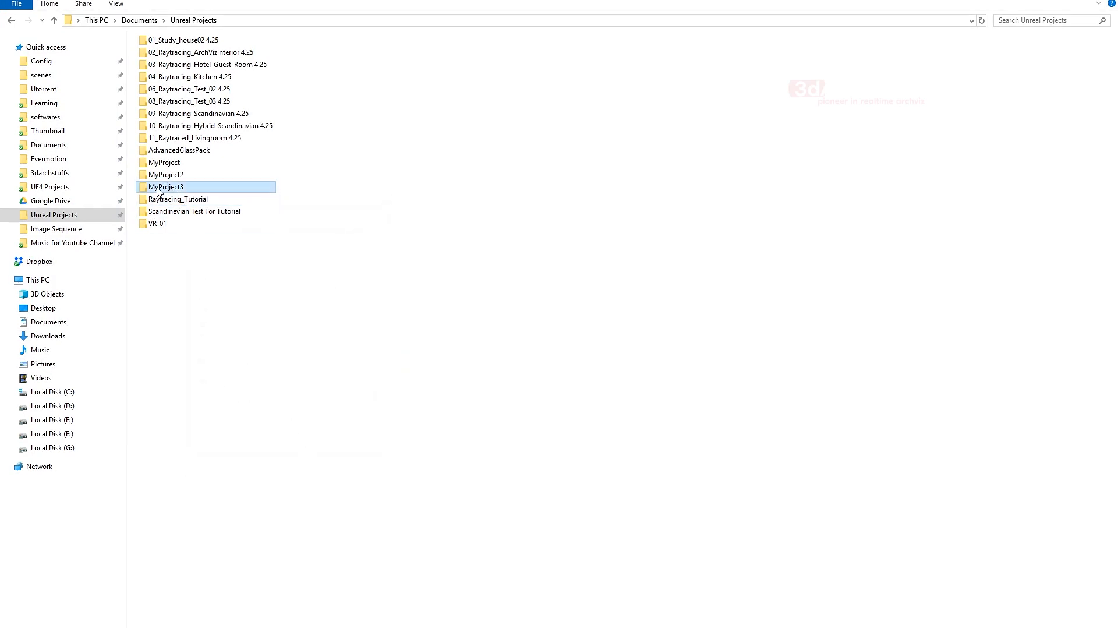
pyautogui.hotkey('shift', 'F10')
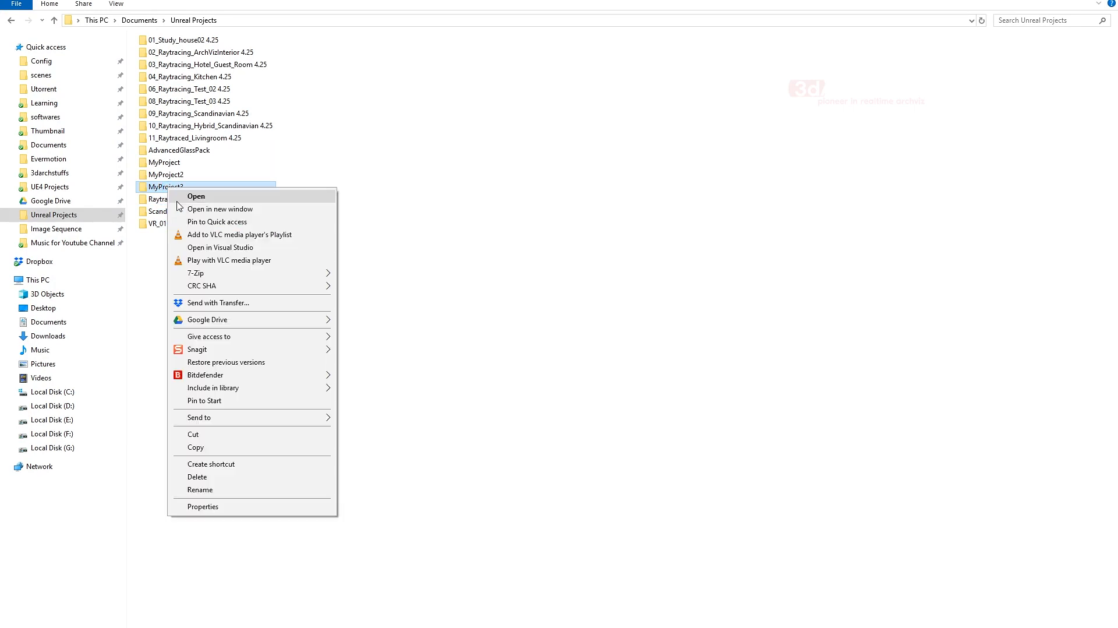
pyautogui.click(204, 506)
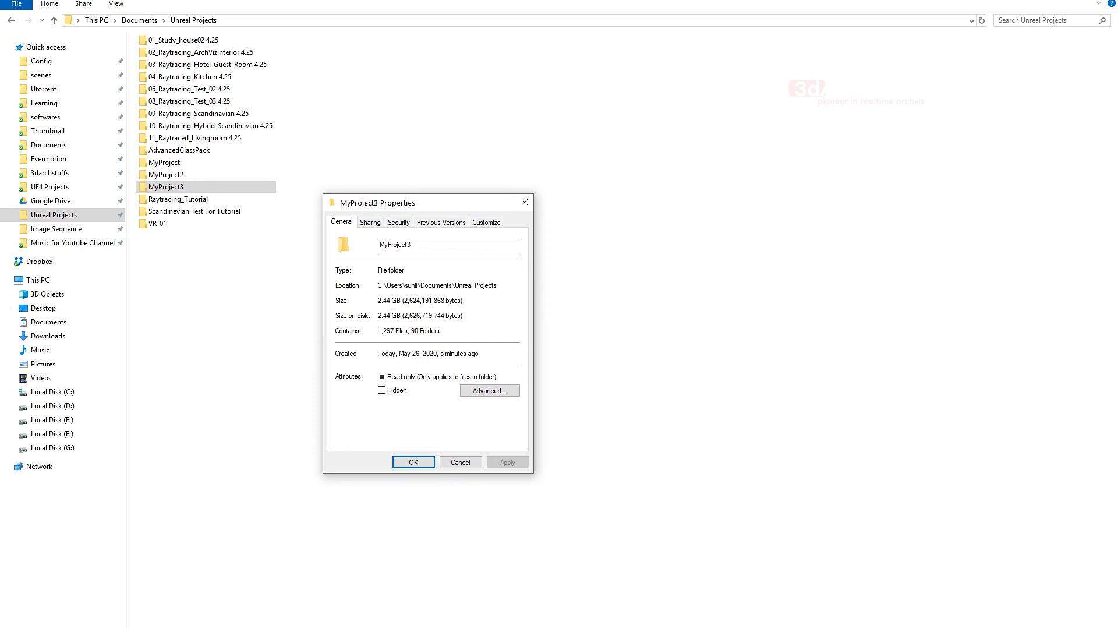
pyautogui.click(451, 460)
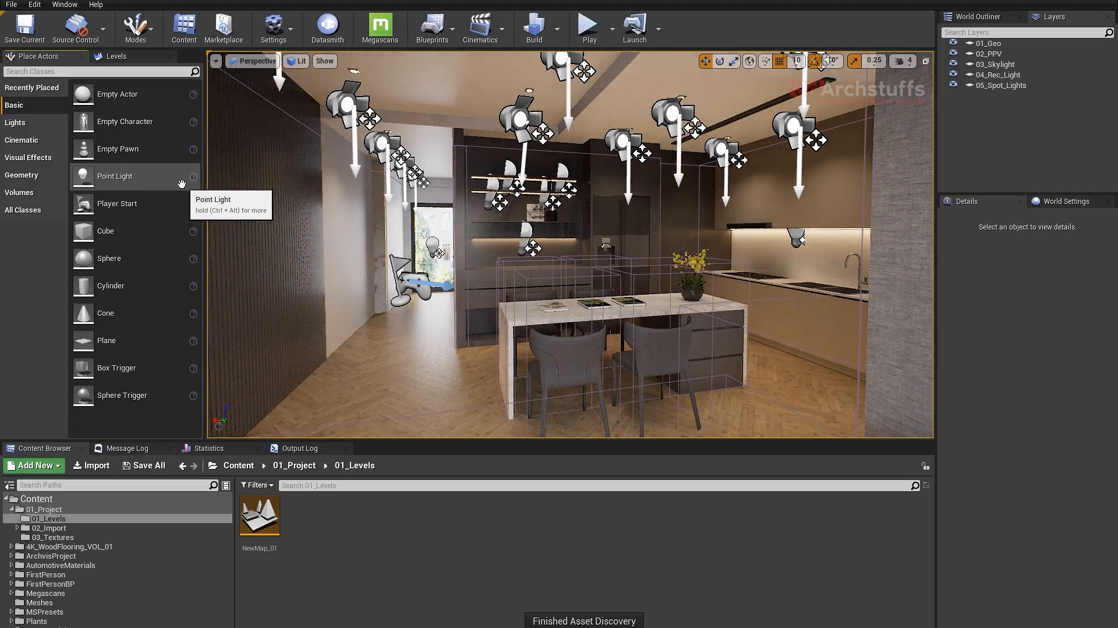
# - Turn on Game View in the level viewport to hide the editor icons and frame the kitchen
pyautogui.moveTo(509, 279); pyautogui.dragTo(487, 299, button='right')
pyautogui.press('g')
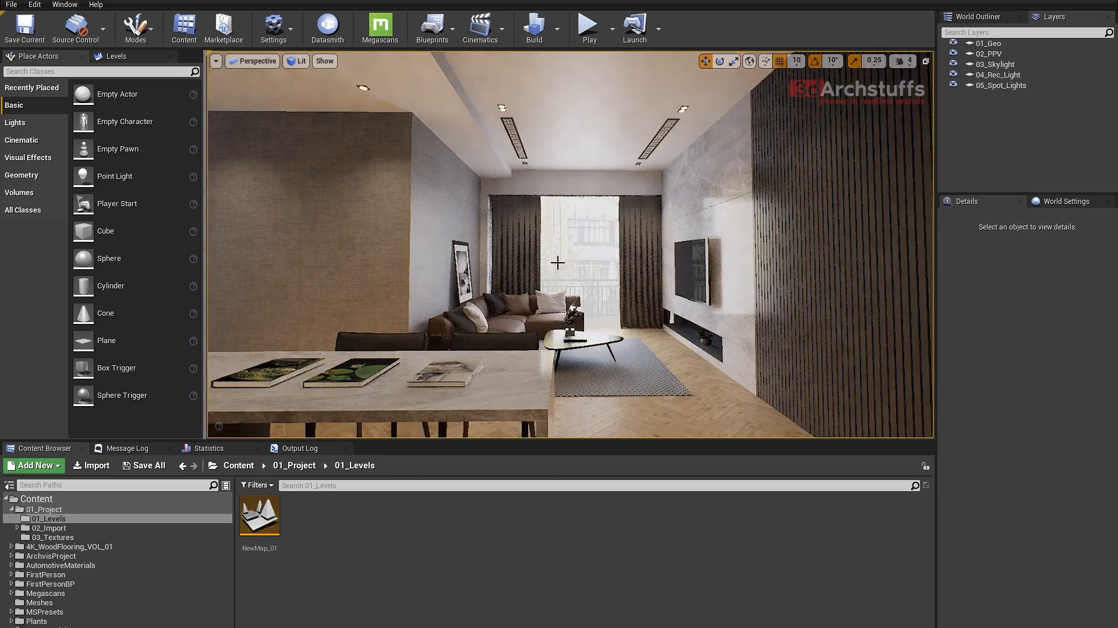
pyautogui.moveTo(557, 262)
pyautogui.mouseDown(button='right')
pyautogui.moveTo(574, 255)
pyautogui.moveTo(542, 274)
pyautogui.mouseUp(button='right')
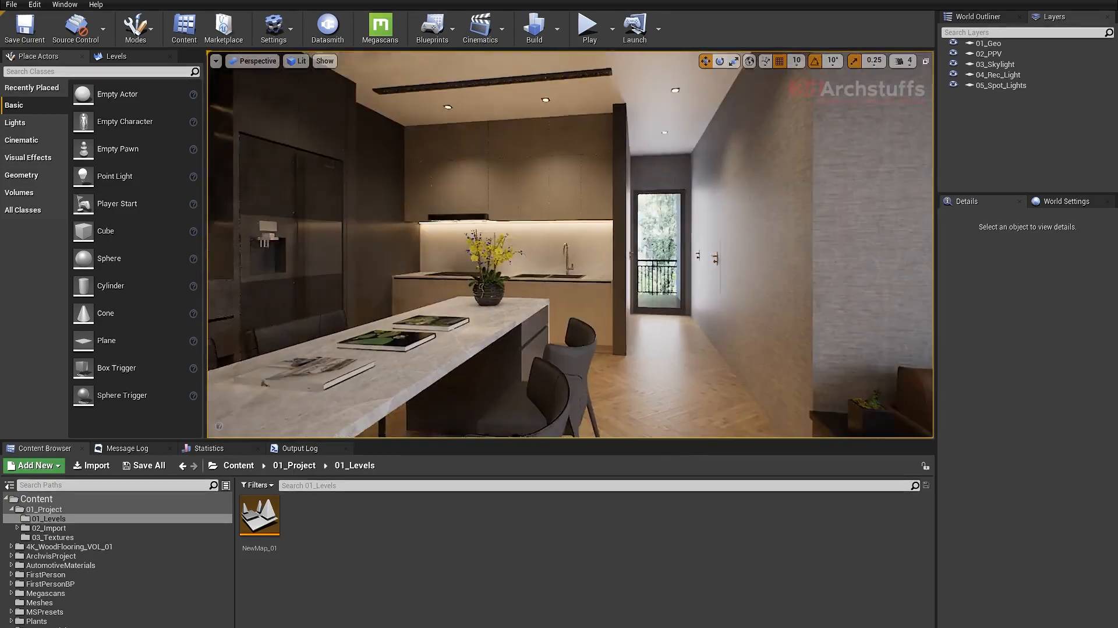
pyautogui.moveTo(524, 280); pyautogui.dragTo(547, 280, button='right')
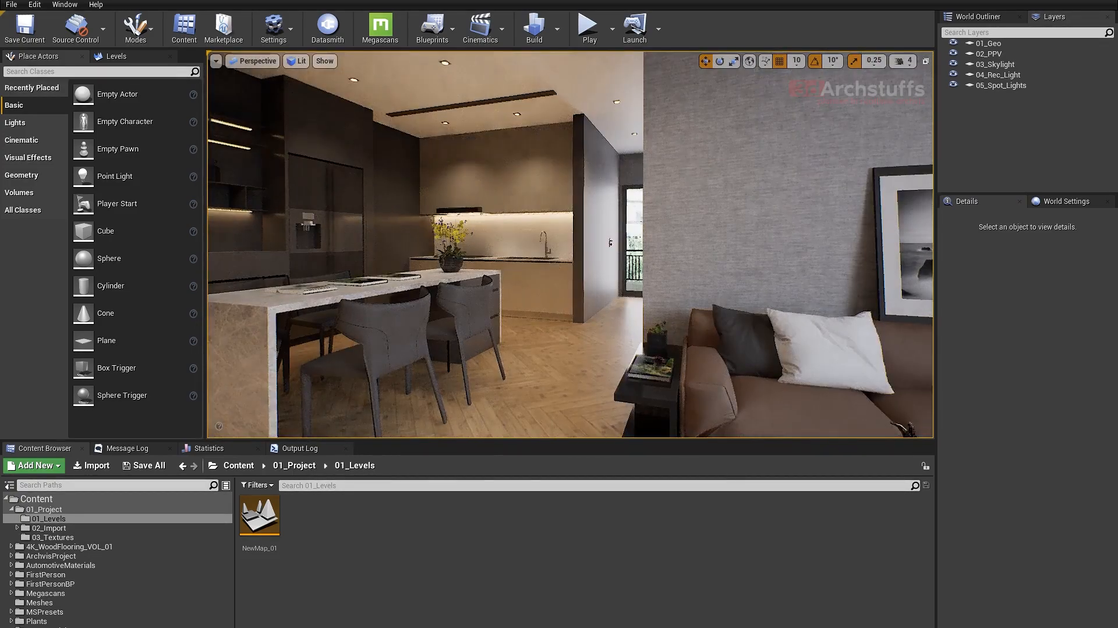
pyautogui.moveTo(719, 174); pyautogui.dragTo(705, 174, button='right')
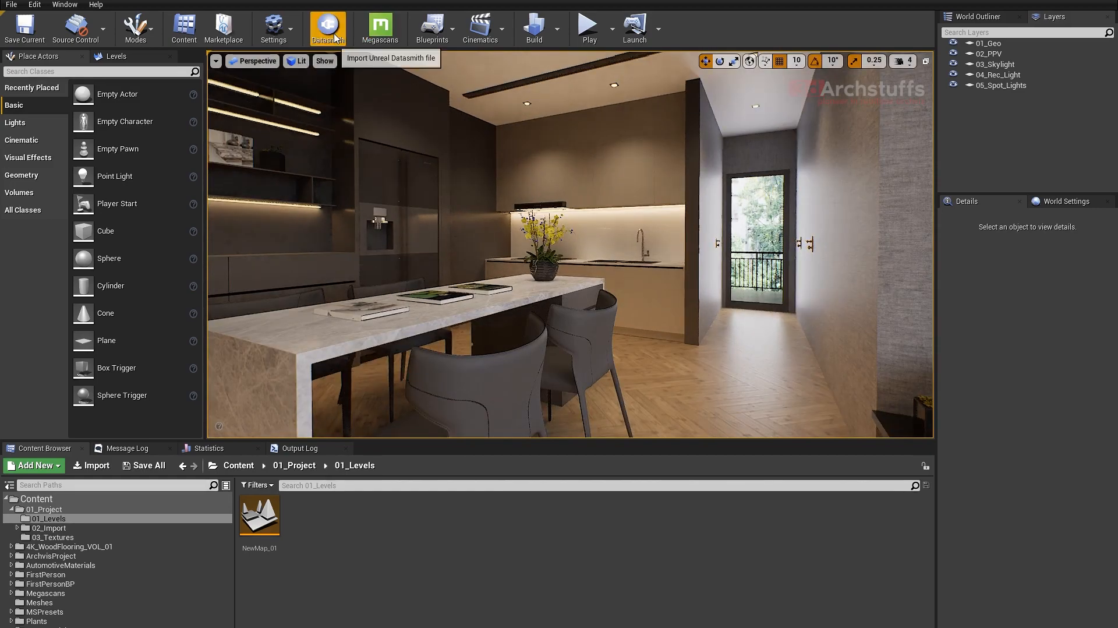
# - Set the overall quality in the Engine Scalability Settings to Cinematic
pyautogui.click(273, 29)
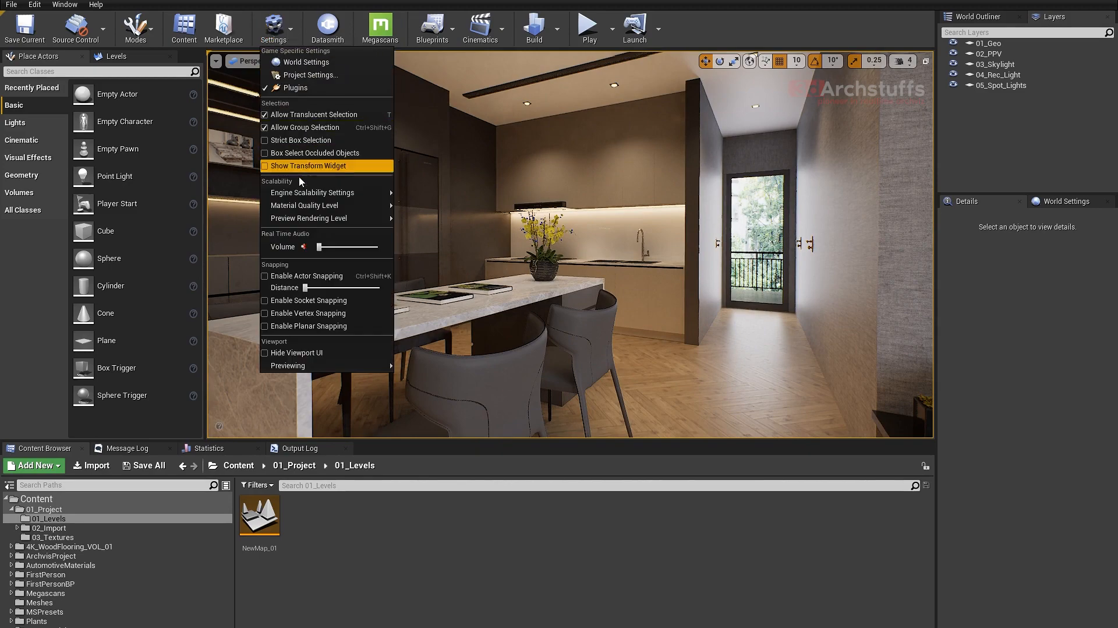
pyautogui.moveTo(297, 194)
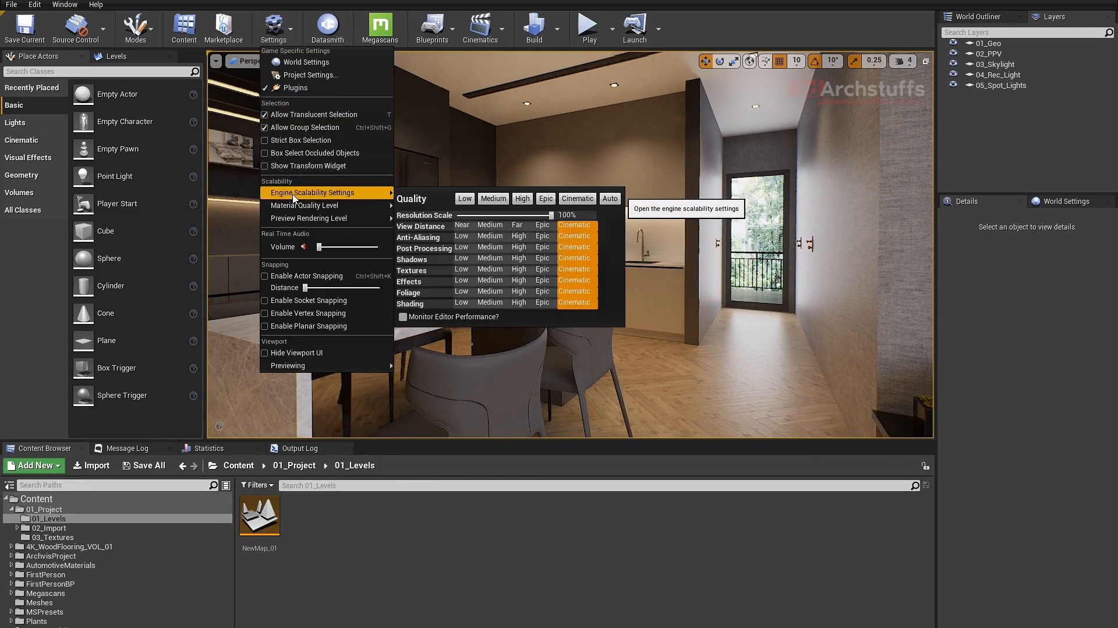
pyautogui.click(579, 201)
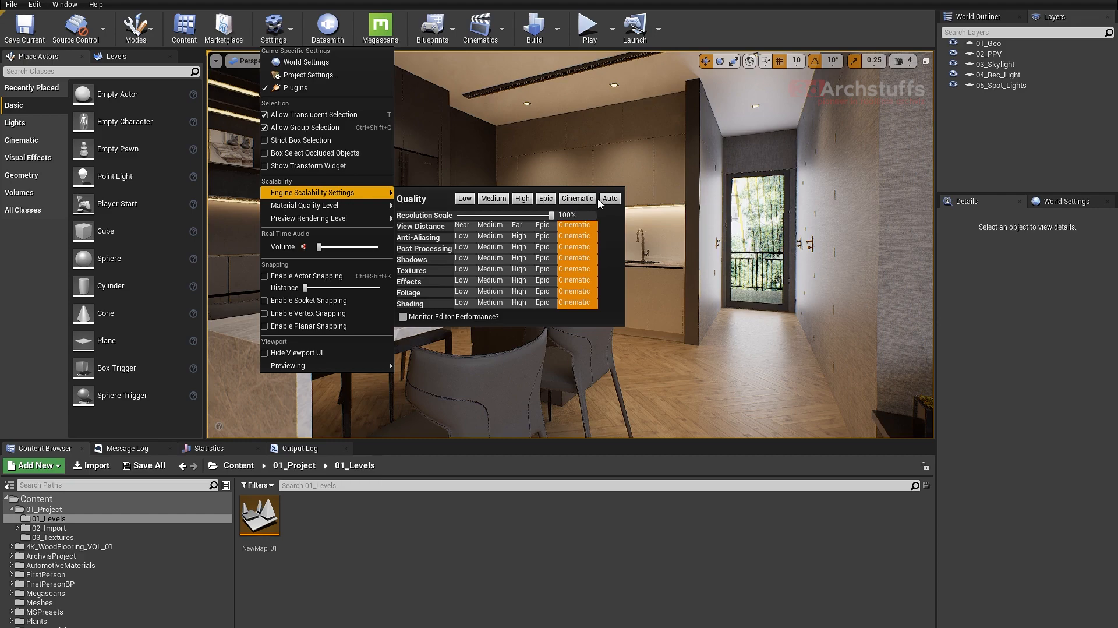
pyautogui.click(730, 298)
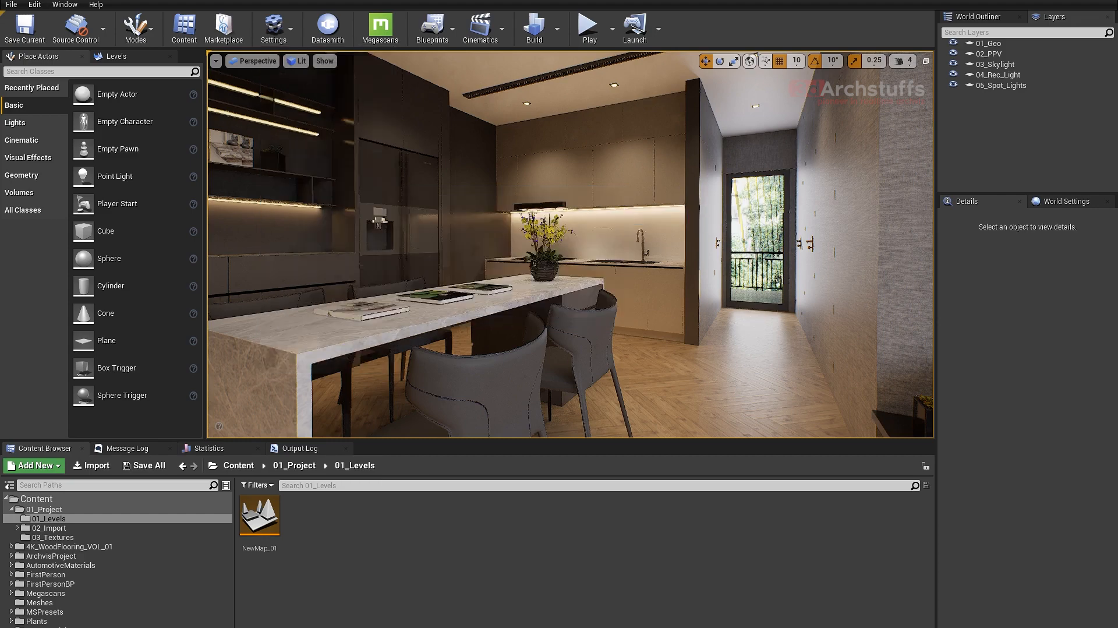
# - Inspect the kitchen's floor and ceiling, and open the Level Blueprint of NewMap_01
pyautogui.moveTo(715, 319)
pyautogui.mouseDown(button='right')
pyautogui.moveTo(729, 319)
pyautogui.moveTo(715, 319)
pyautogui.mouseUp(button='right')
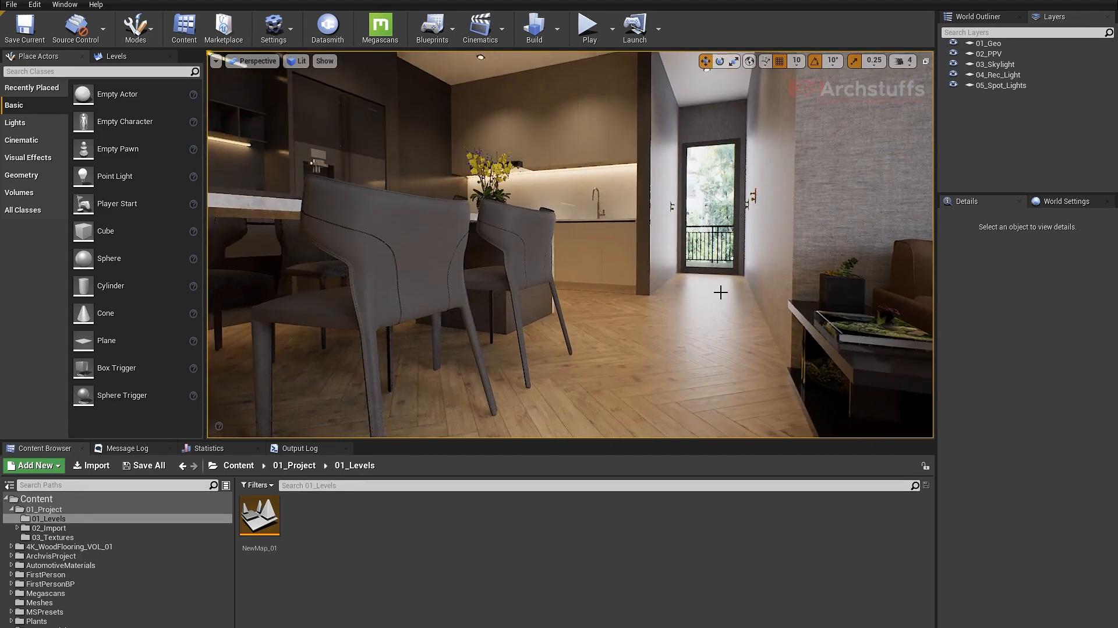
pyautogui.moveTo(715, 264); pyautogui.dragTo(739, 281, button='right')
pyautogui.moveTo(725, 240); pyautogui.dragTo(719, 204, button='middle')
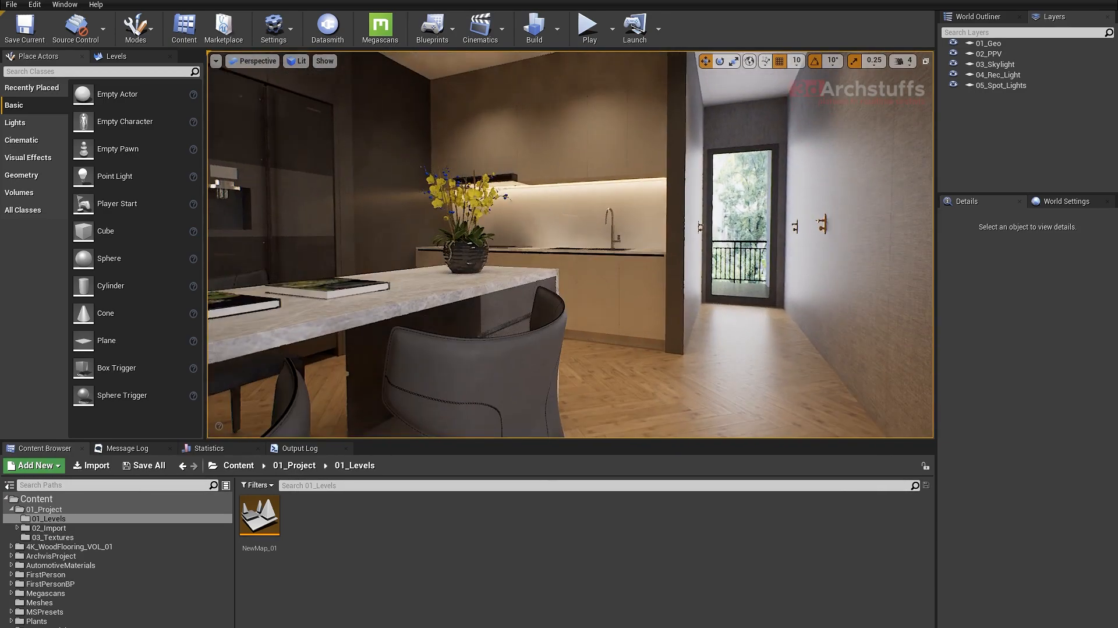
pyautogui.moveTo(672, 192); pyautogui.dragTo(672, 190, button='right')
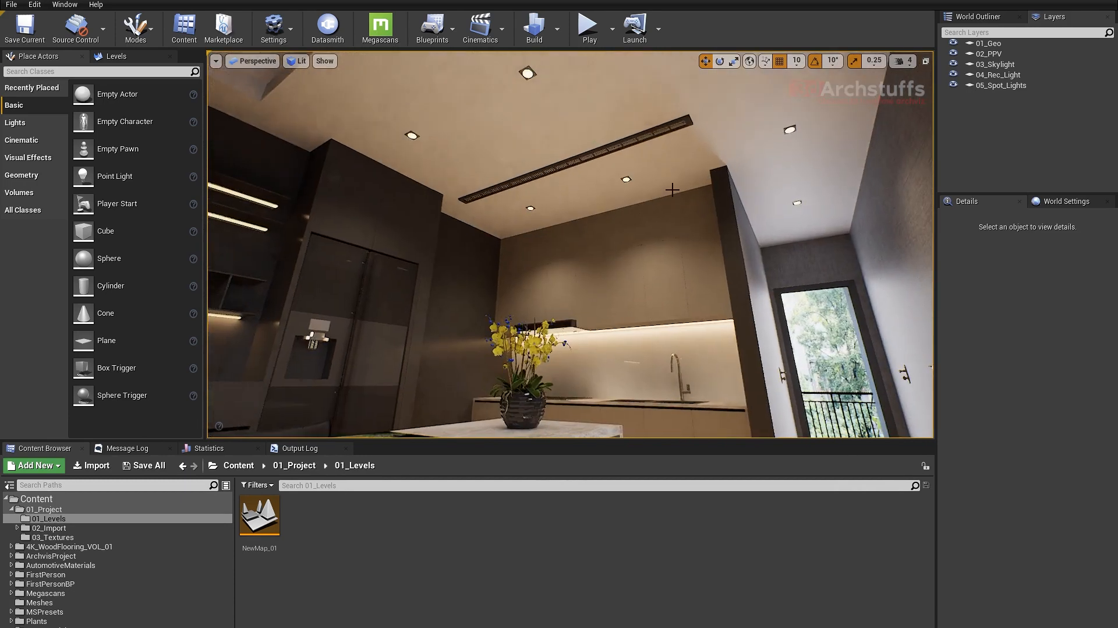
pyautogui.click(481, 26)
pyautogui.click(435, 36)
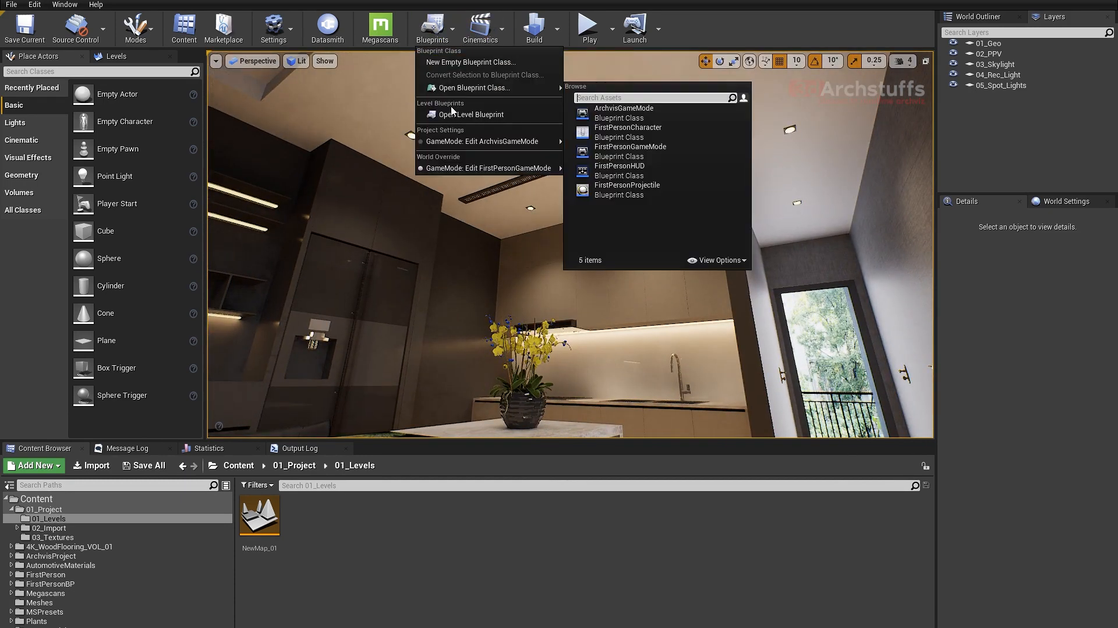
pyautogui.click(456, 113)
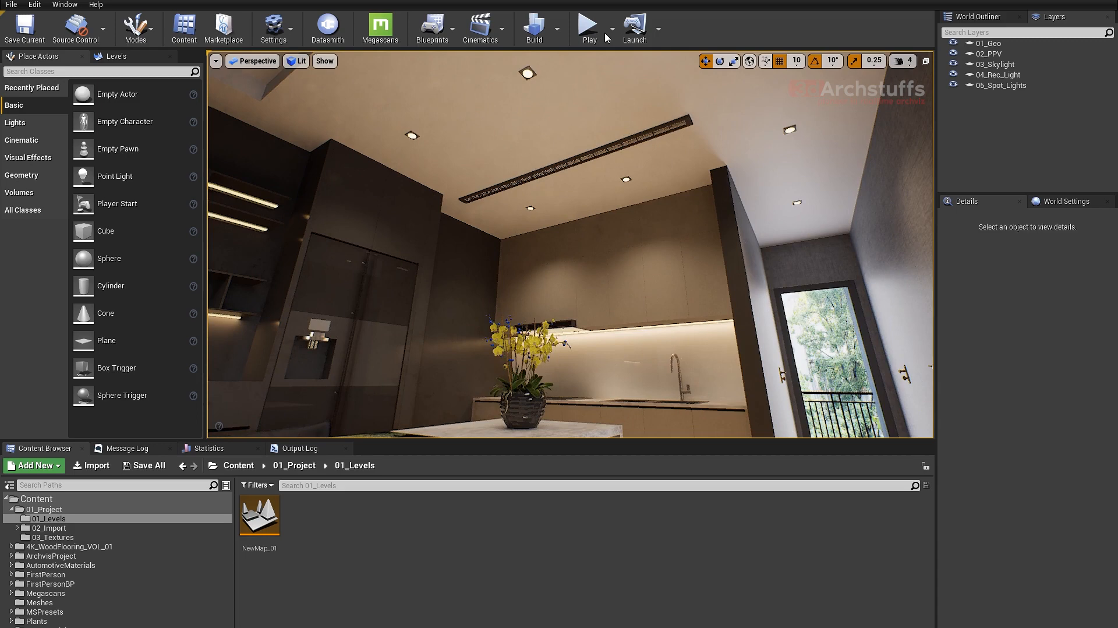
# - Run the level in Simulate mode to execute the Level Blueprint's global illumination denoiser console command, and stop the simulation
pyautogui.click(612, 28)
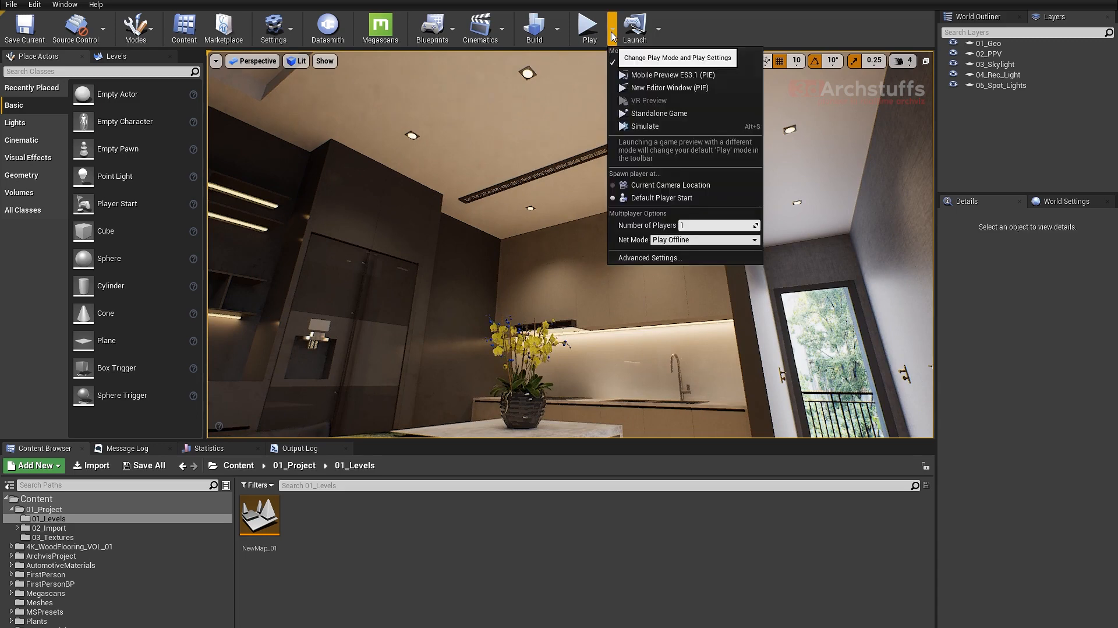
pyautogui.click(643, 126)
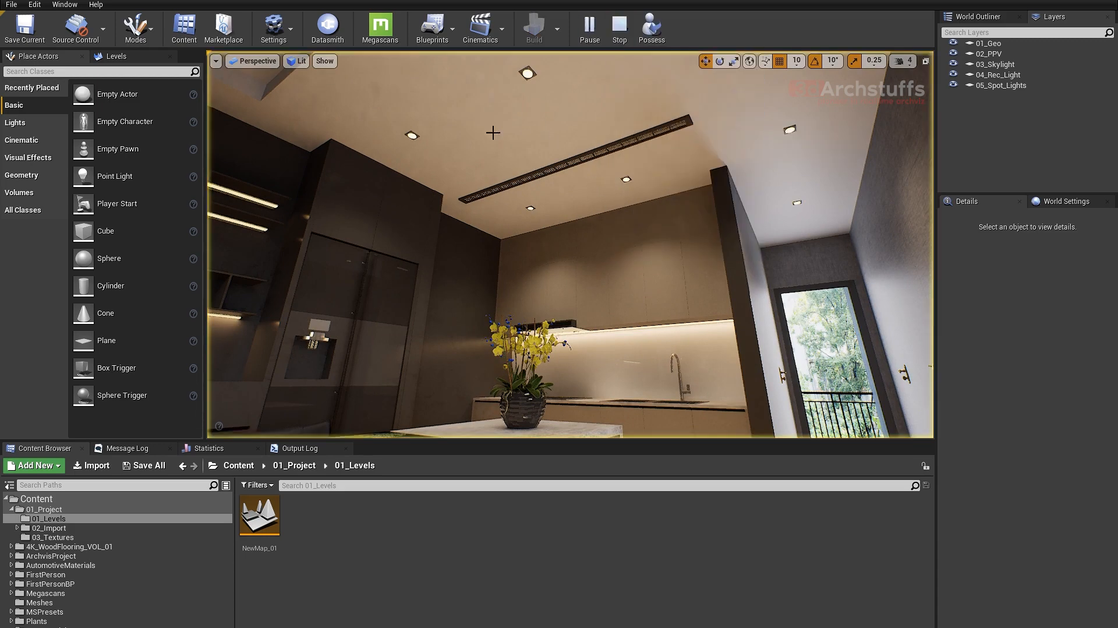
pyautogui.moveTo(635, 227); pyautogui.dragTo(640, 222, button='right')
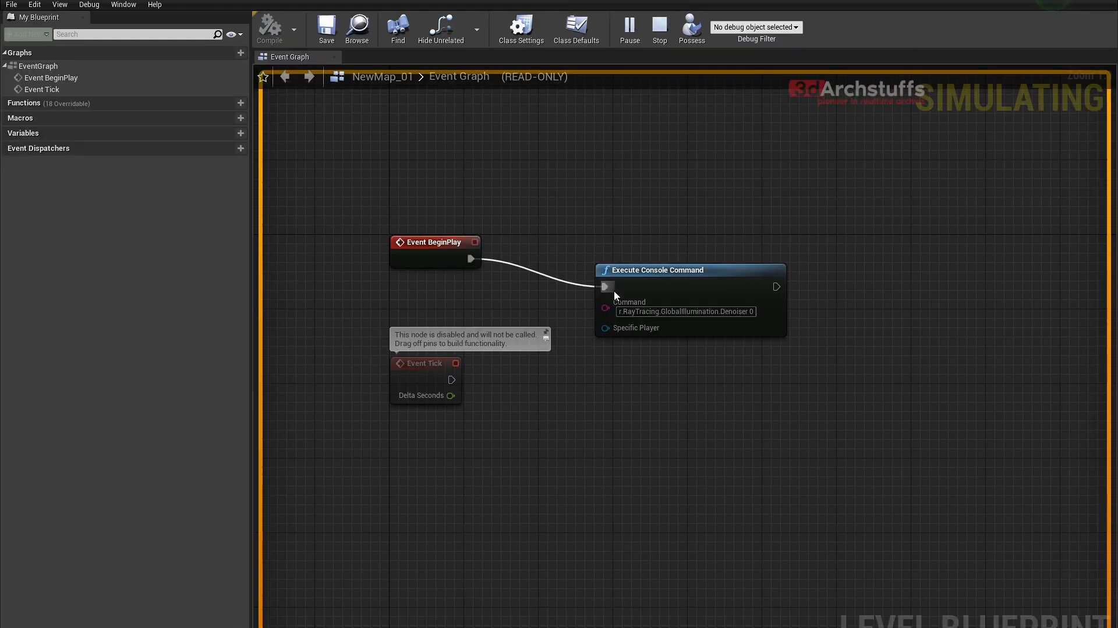
pyautogui.click(659, 28)
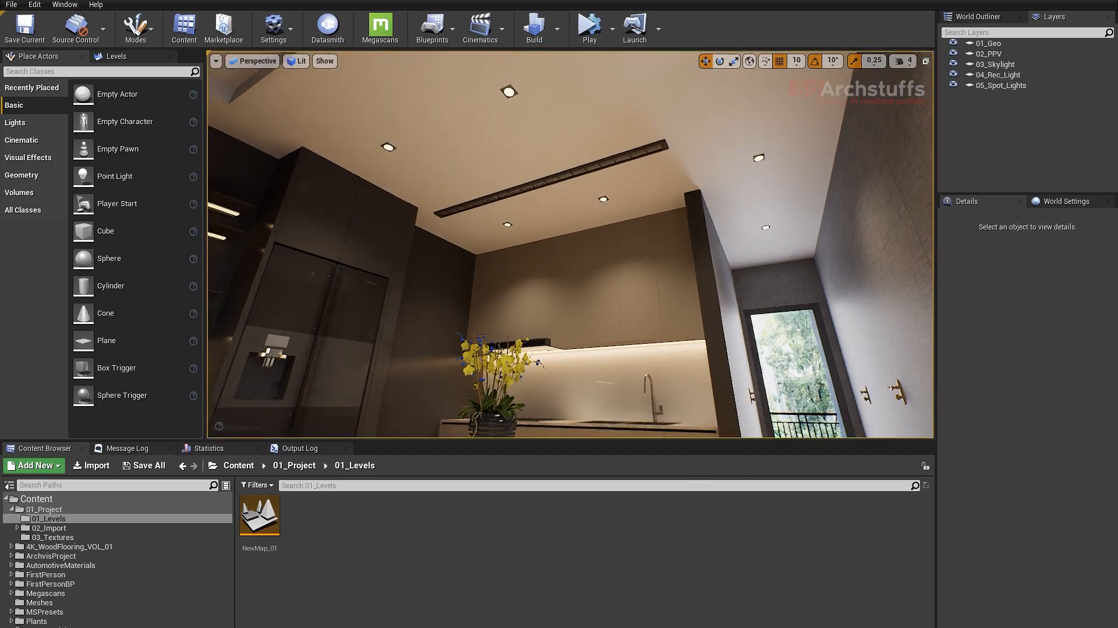
# - Examine the raytraced lighting on the walls, shelves, kitchen and living area from several viewpoints
pyautogui.moveTo(466, 162); pyautogui.dragTo(387, 138, button='right')
pyautogui.moveTo(592, 226); pyautogui.dragTo(556, 226, button='right')
pyautogui.scroll(4, 589, 227)
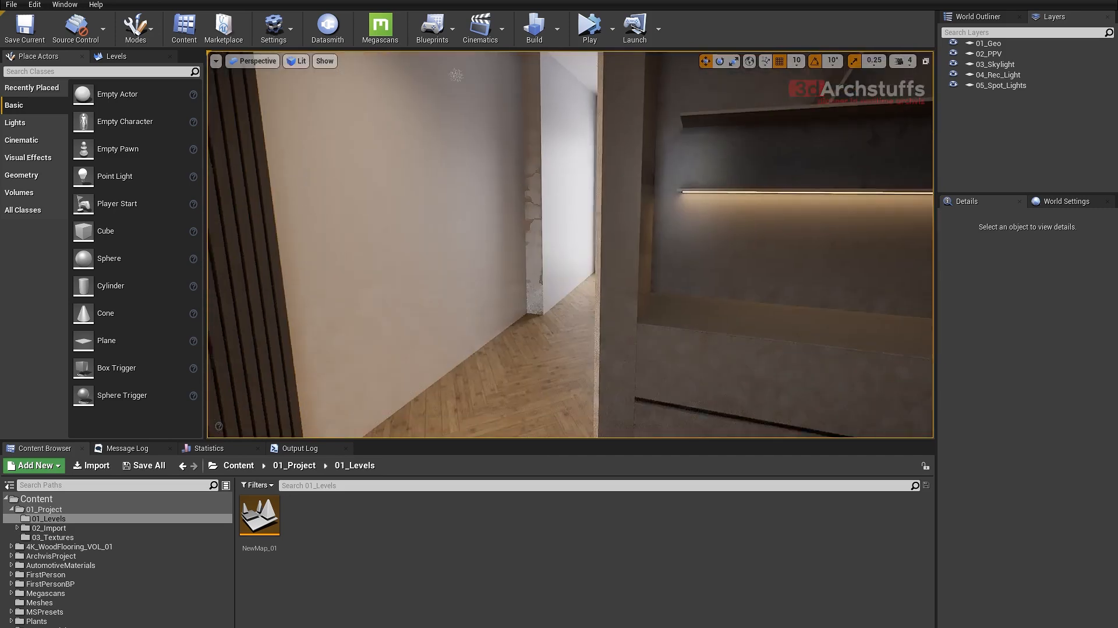
pyautogui.moveTo(736, 213); pyautogui.dragTo(795, 208, button='right')
pyautogui.moveTo(716, 229); pyautogui.dragTo(652, 228, button='middle')
pyautogui.moveTo(532, 235); pyautogui.dragTo(740, 215, button='right')
pyautogui.moveTo(617, 202); pyautogui.dragTo(658, 218, button='right')
pyautogui.moveTo(658, 218); pyautogui.dragTo(604, 216, button='middle')
pyautogui.moveTo(604, 216); pyautogui.dragTo(675, 214, button='right')
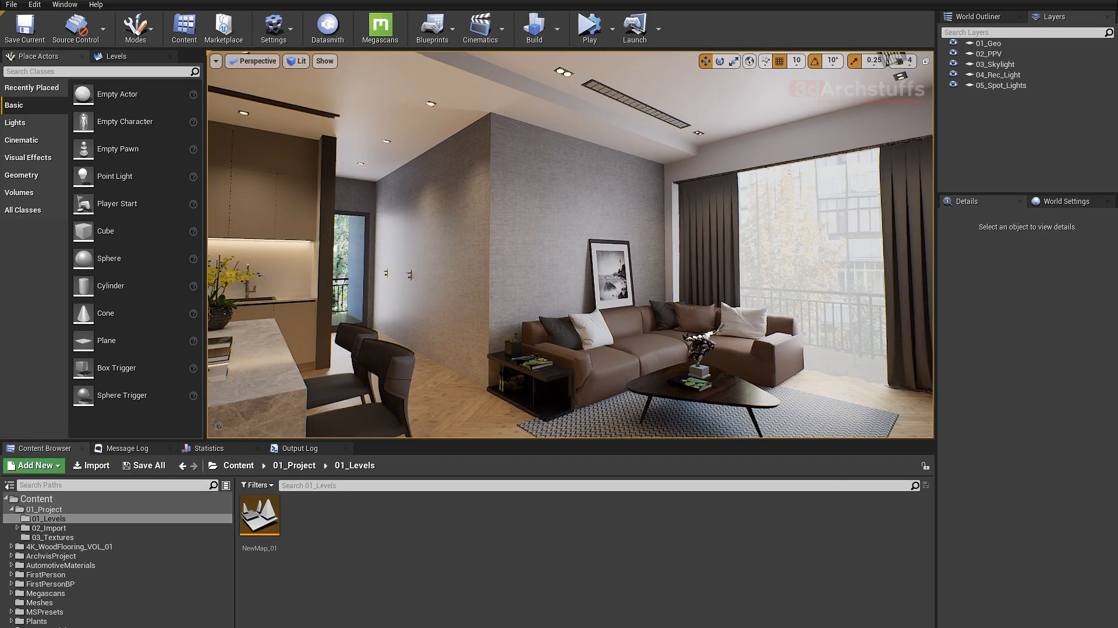
pyautogui.moveTo(664, 219); pyautogui.dragTo(686, 251, button='right')
pyautogui.press('a')
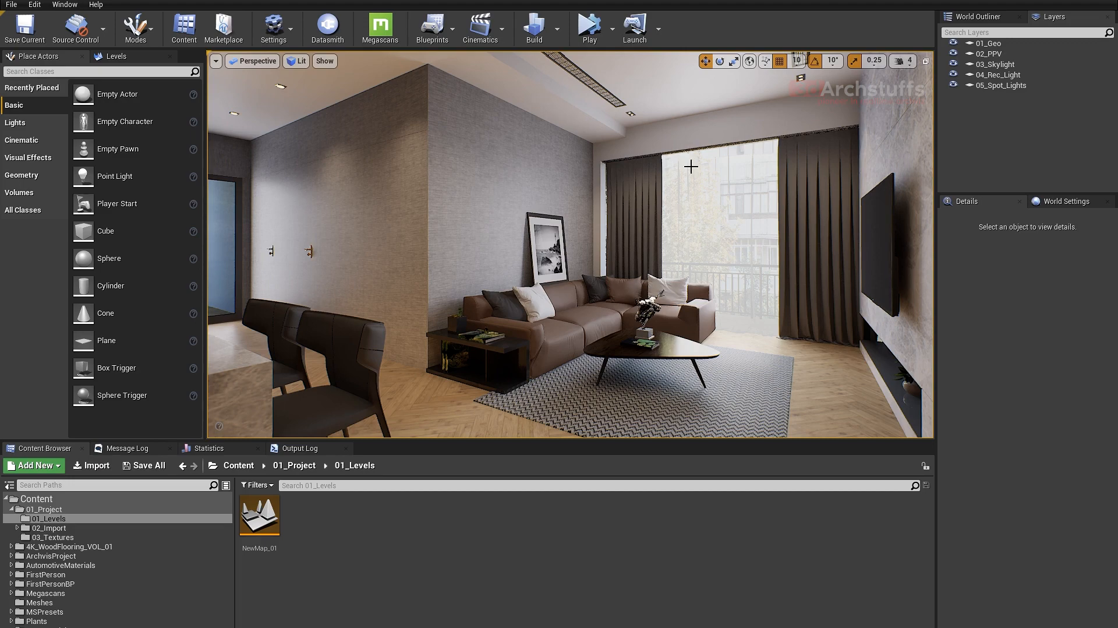
pyautogui.moveTo(697, 200); pyautogui.dragTo(668, 191, button='right')
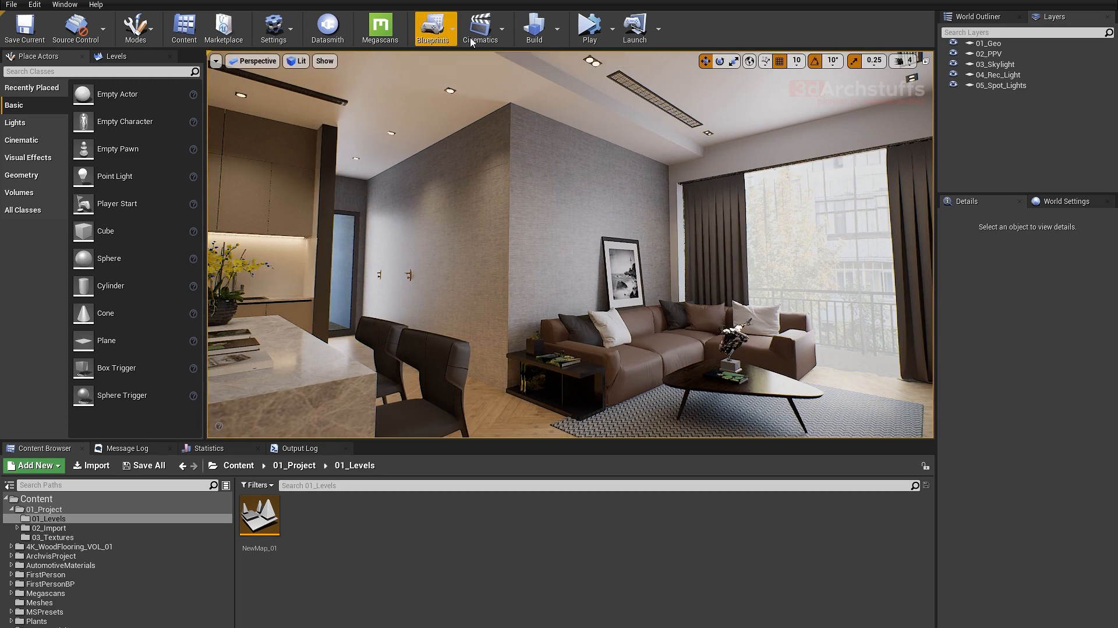
# - Add a new level sequence and create a folder named 04_Sequences inside 01_Project to store it
pyautogui.click(488, 41)
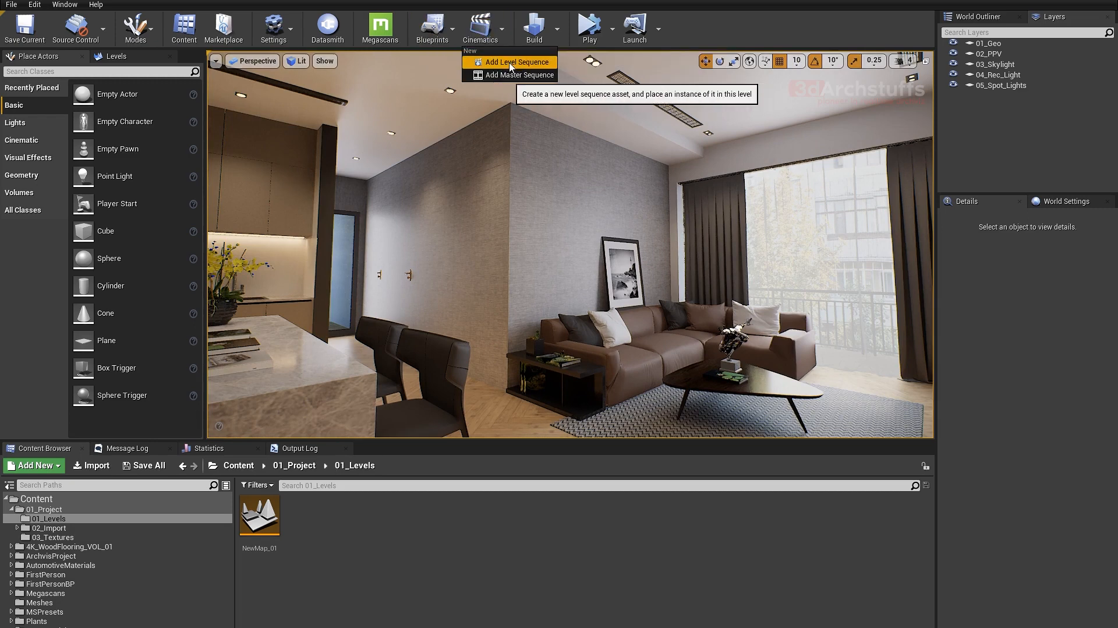
pyautogui.click(510, 62)
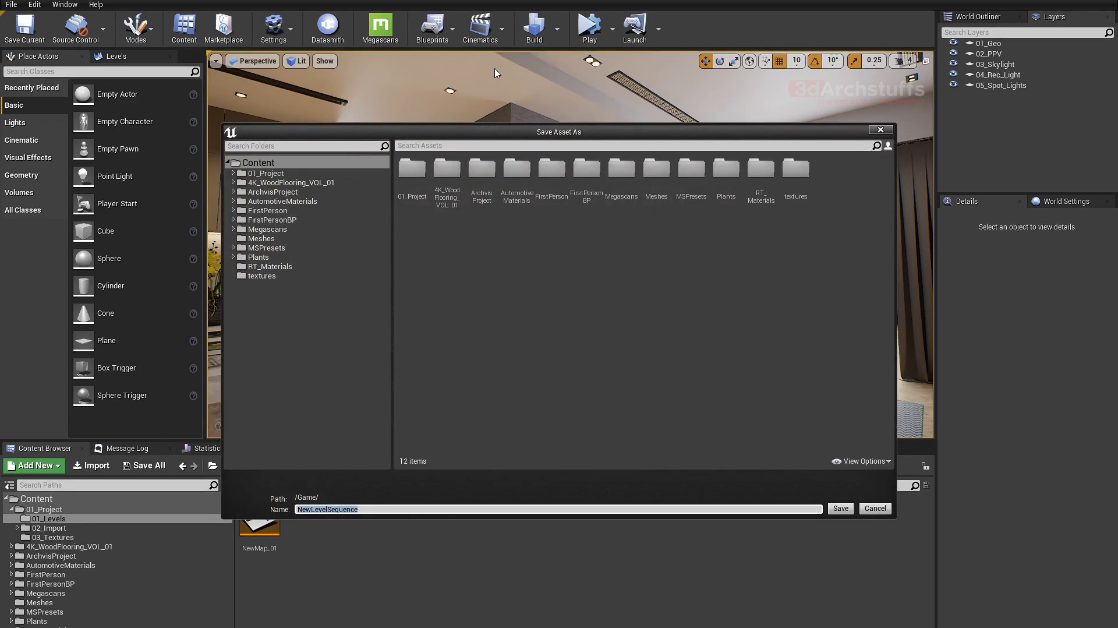
pyautogui.click(268, 174)
pyautogui.click(234, 173)
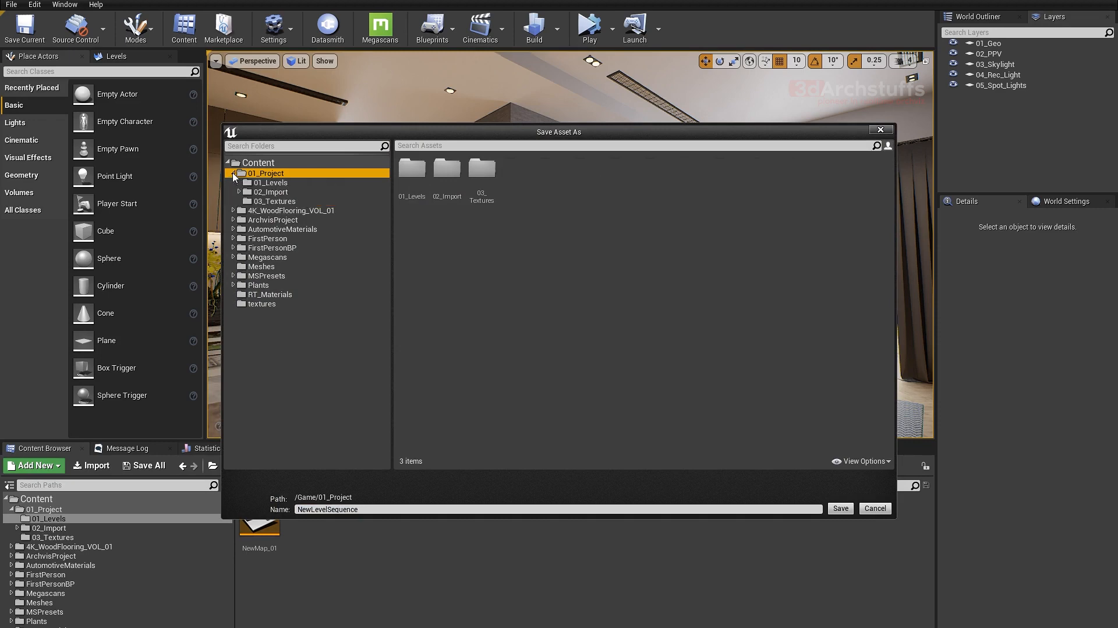
pyautogui.rightClick(281, 174)
pyautogui.click(309, 188)
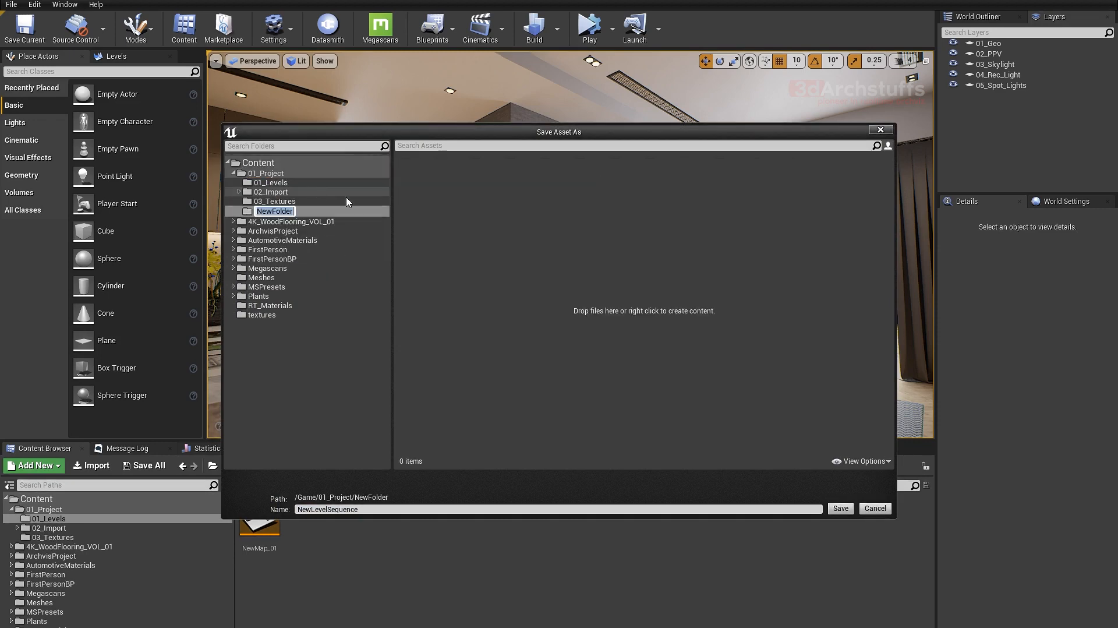
pyautogui.write('04_')
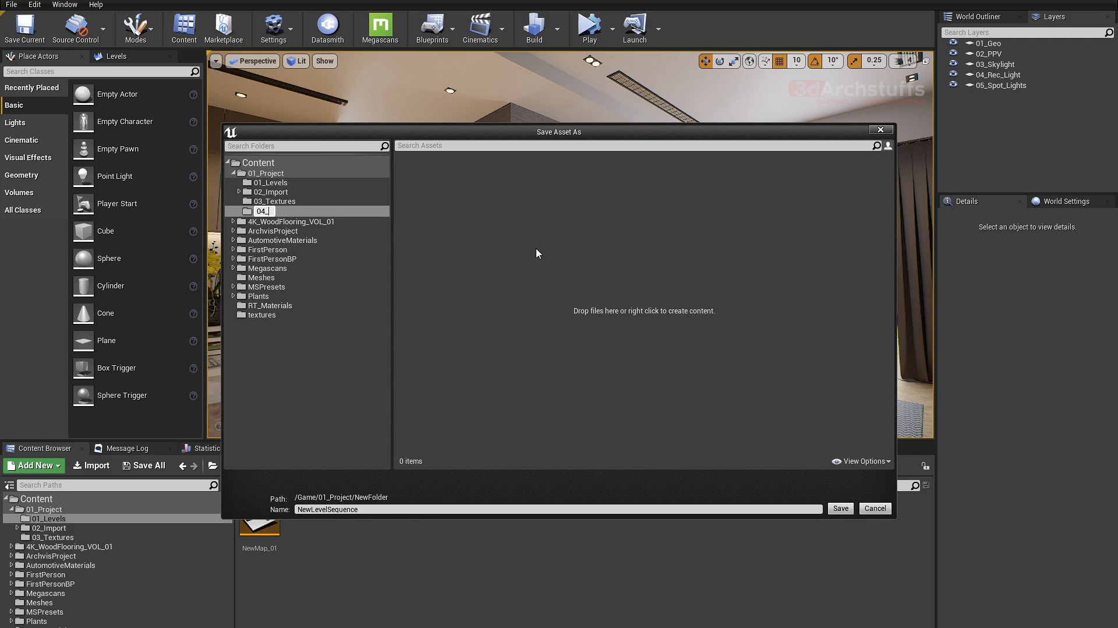
pyautogui.write('Sequences')
pyautogui.press('Return')
# - Save the level sequence as Cinematic_Render and dock the Sequencer alongside the Output Log
pyautogui.click(380, 509)
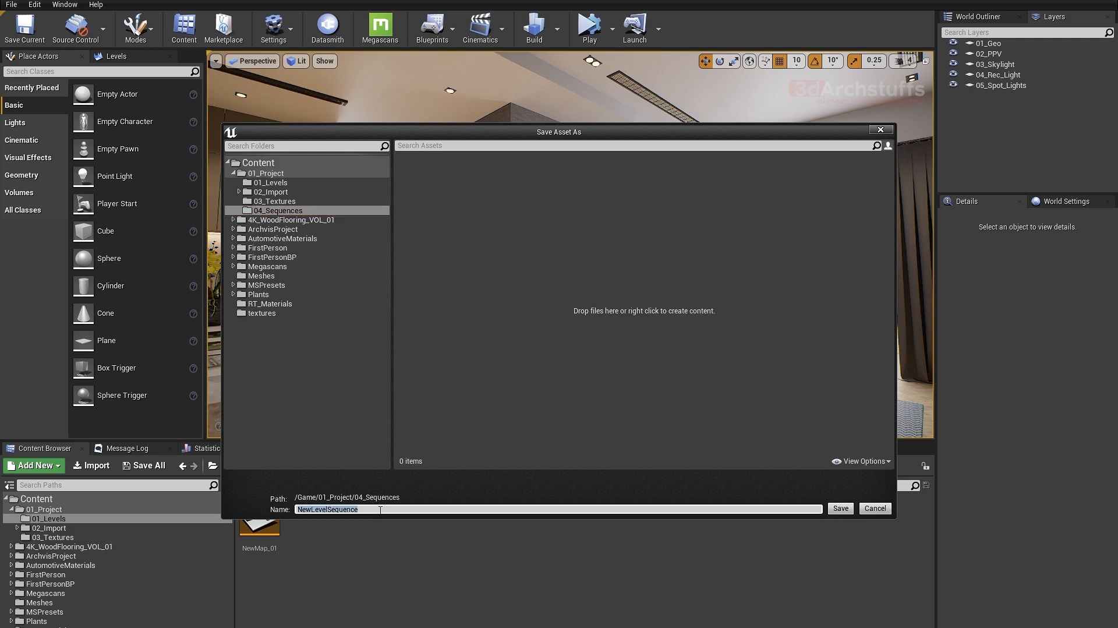
pyautogui.write('Cinematic_Render')
pyautogui.click(840, 509)
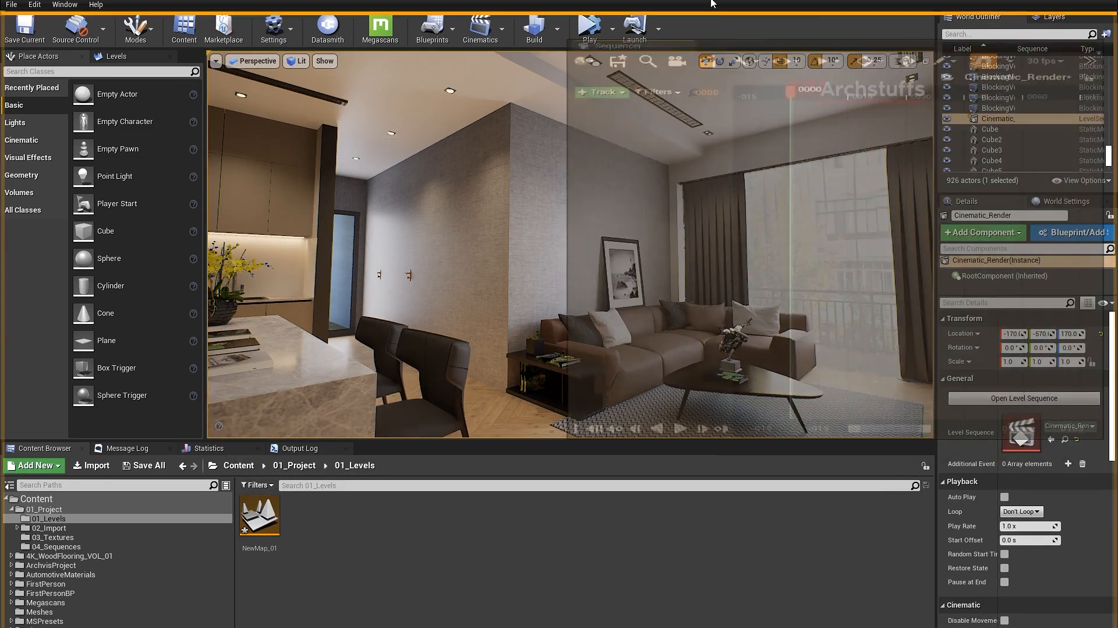
pyautogui.moveTo(473, 145); pyautogui.dragTo(394, 447)
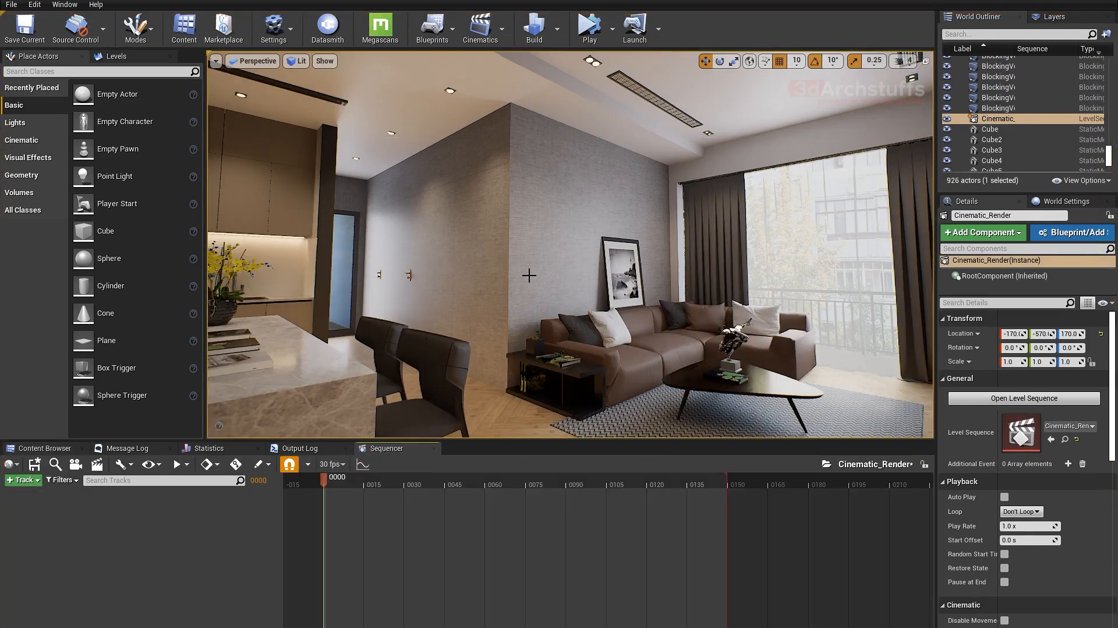
# - Display the frame rate in the viewport and check it from the living room and kitchen viewpoints
pyautogui.scroll(4, 533, 272)
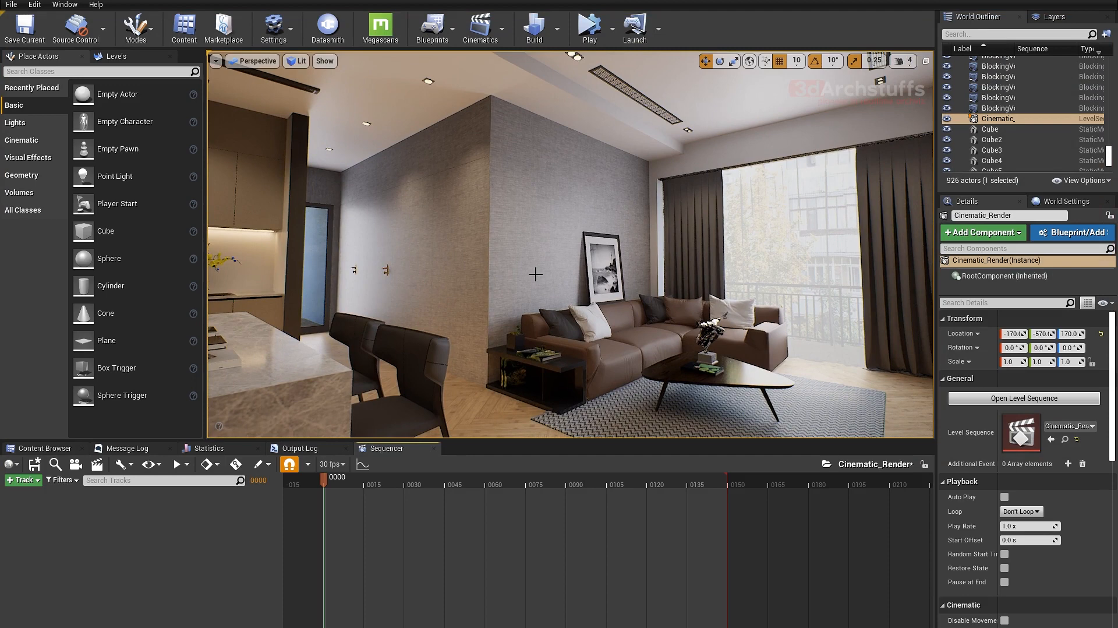
pyautogui.hotkey('ctrl', 'shift', 'h')
pyautogui.moveTo(751, 177); pyautogui.dragTo(755, 177, button='right')
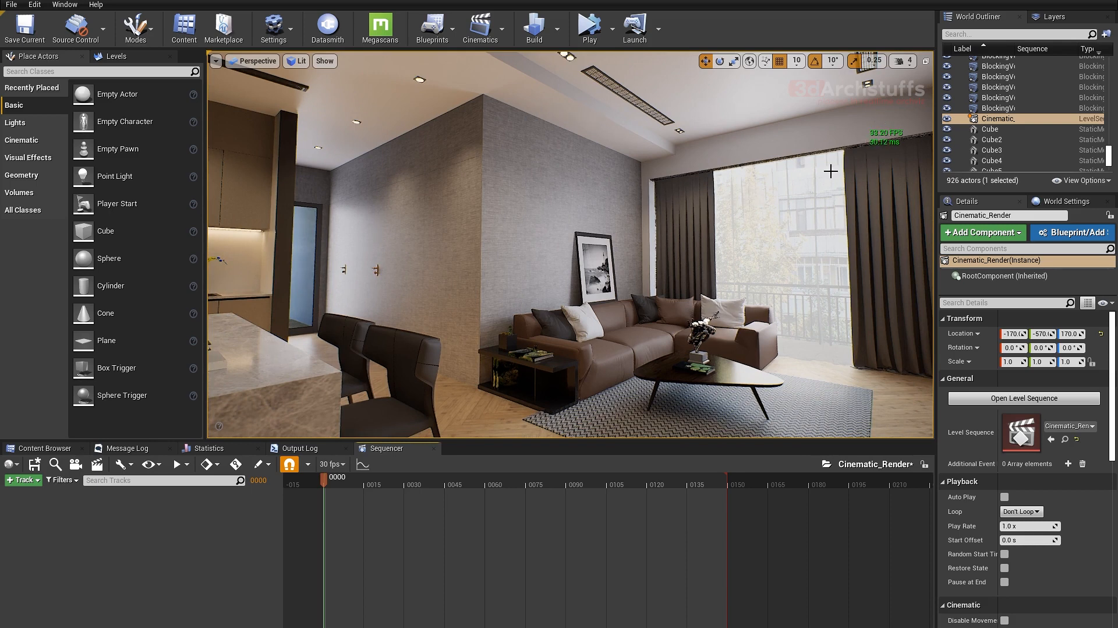
pyautogui.moveTo(783, 236)
pyautogui.mouseDown(button='right')
pyautogui.moveTo(750, 229)
pyautogui.moveTo(783, 236)
pyautogui.mouseUp(button='right')
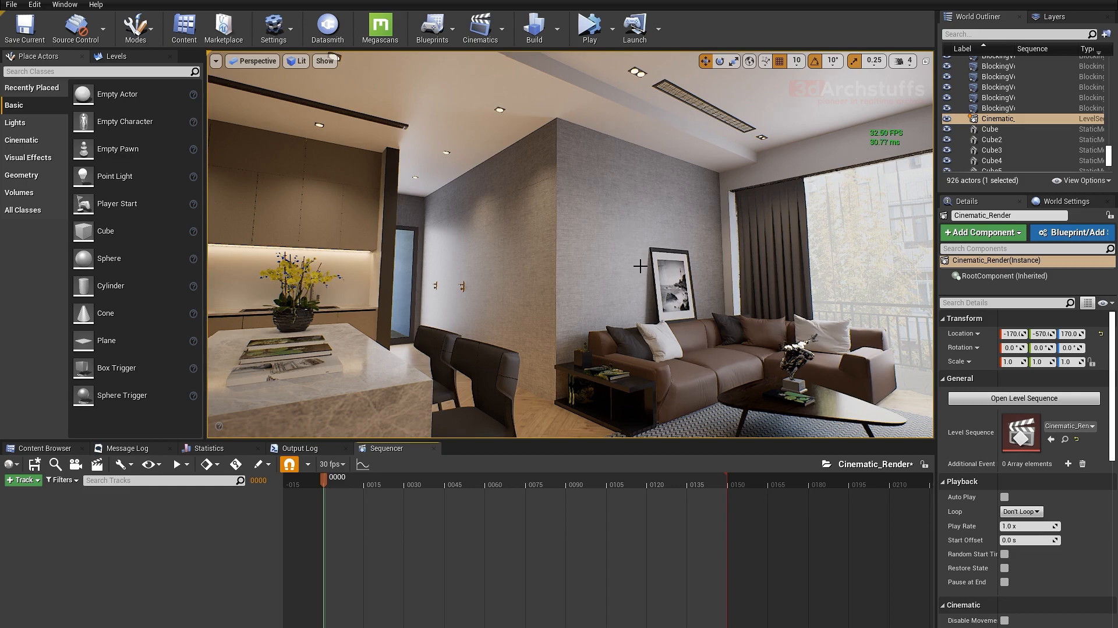
pyautogui.moveTo(623, 271); pyautogui.dragTo(602, 193, button='right')
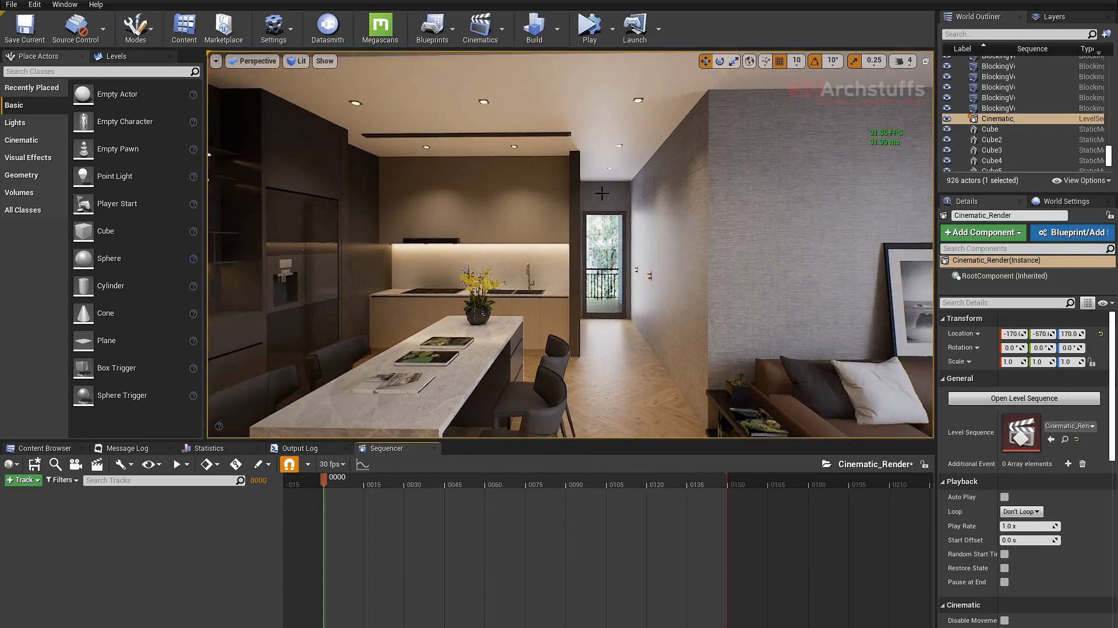
# - Play the level in the selected viewport to check its real-time performance, and stop the play session
pyautogui.click(612, 29)
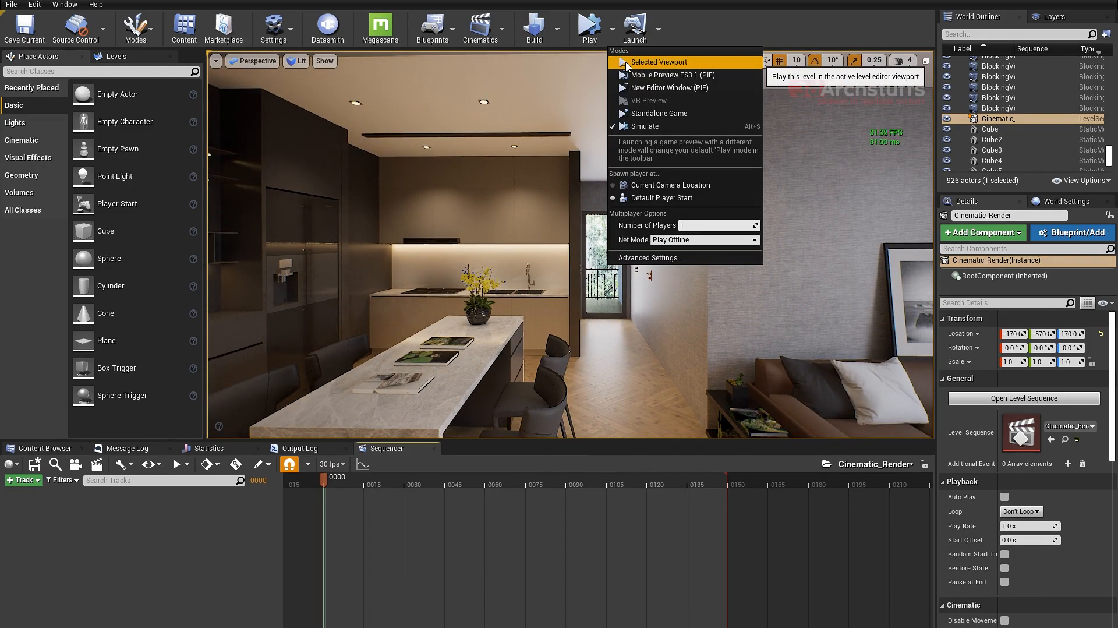
pyautogui.click(629, 62)
pyautogui.click(628, 206)
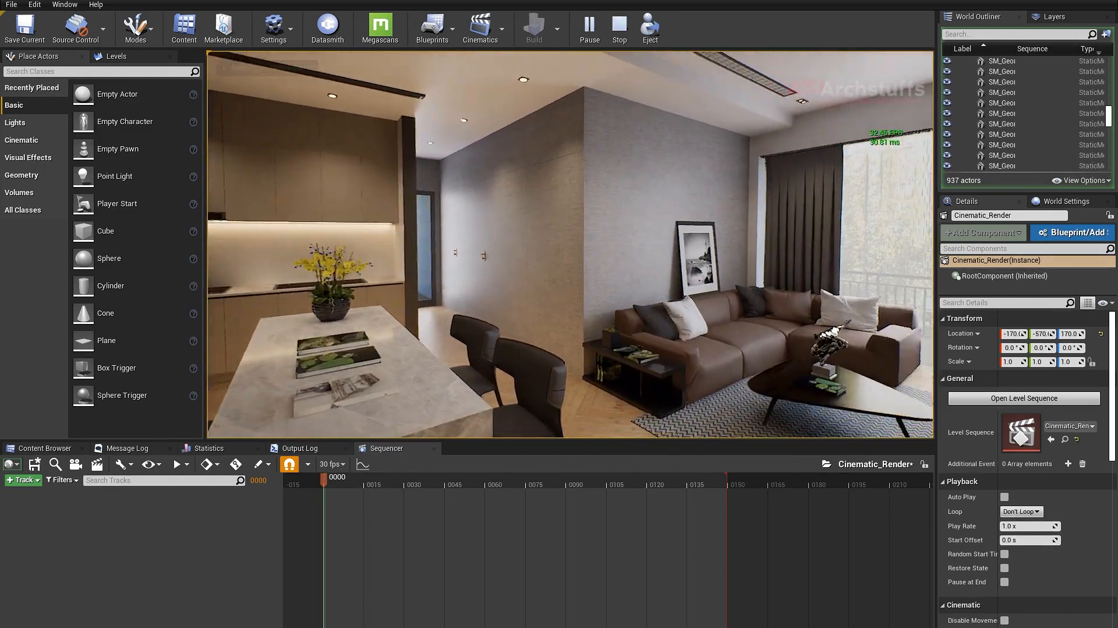
pyautogui.press('Escape')
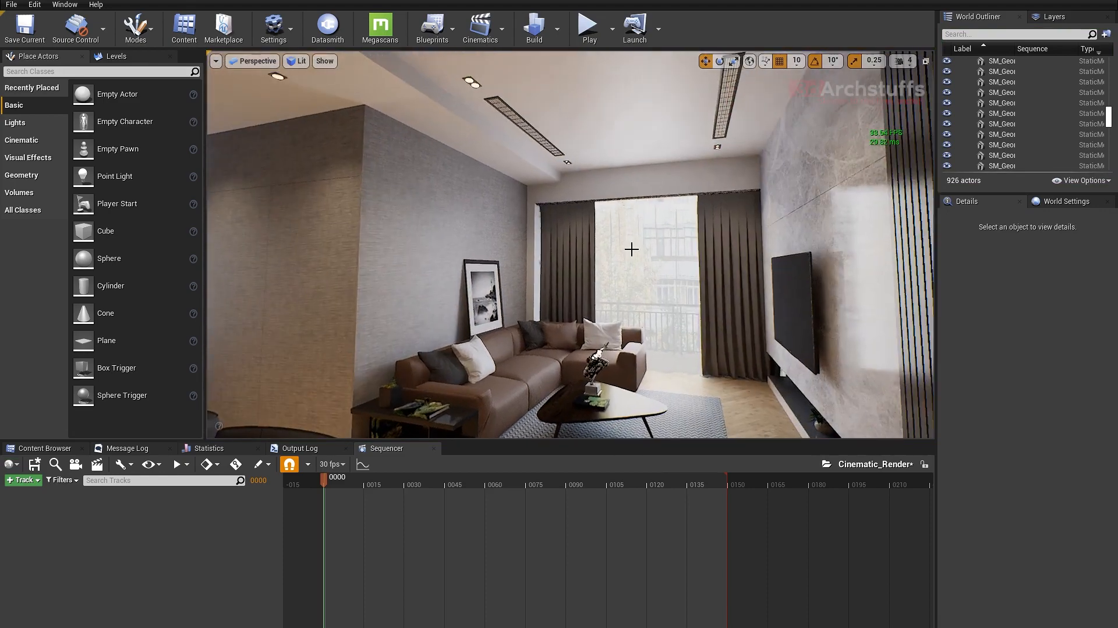
# - Examine the dining table, sofa and window area from several viewpoints with the frame rate displayed
pyautogui.scroll(-4, 632, 250)
pyautogui.moveTo(632, 250); pyautogui.dragTo(608, 239, button='right')
pyautogui.press('a')
pyautogui.press('w')
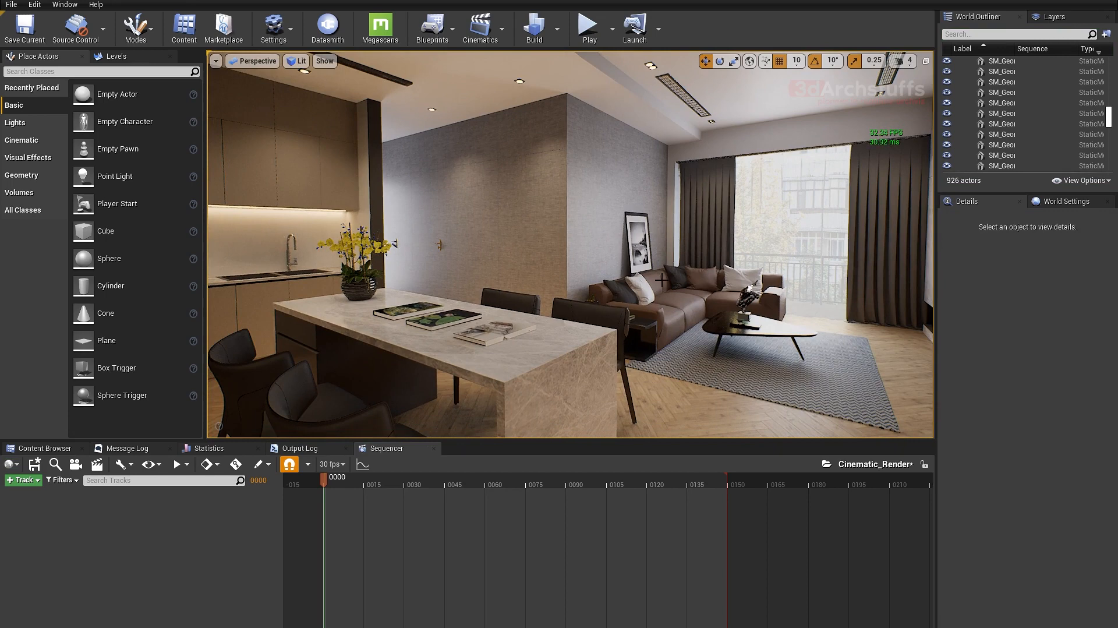
pyautogui.press('d')
pyautogui.moveTo(662, 279); pyautogui.dragTo(668, 278, button='right')
pyautogui.press('d')
pyautogui.moveTo(695, 238); pyautogui.dragTo(681, 230, button='right')
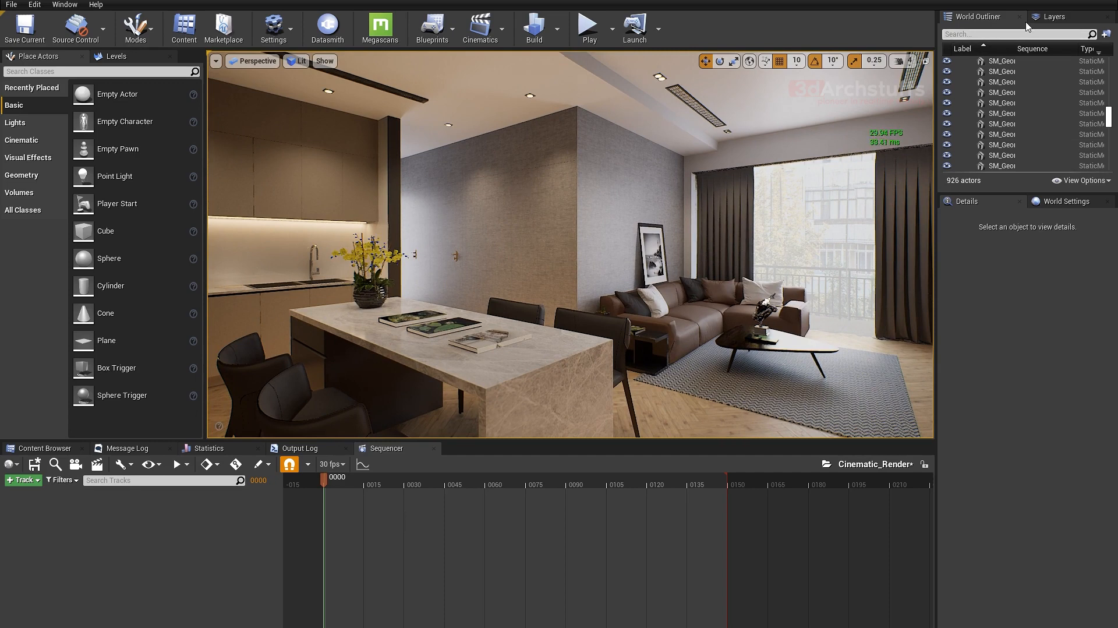
# - Select the post process volume through the 02_PPV layer and review its ray tracing global illumination, reflections and translucency settings
pyautogui.click(1049, 17)
pyautogui.doubleClick(989, 54)
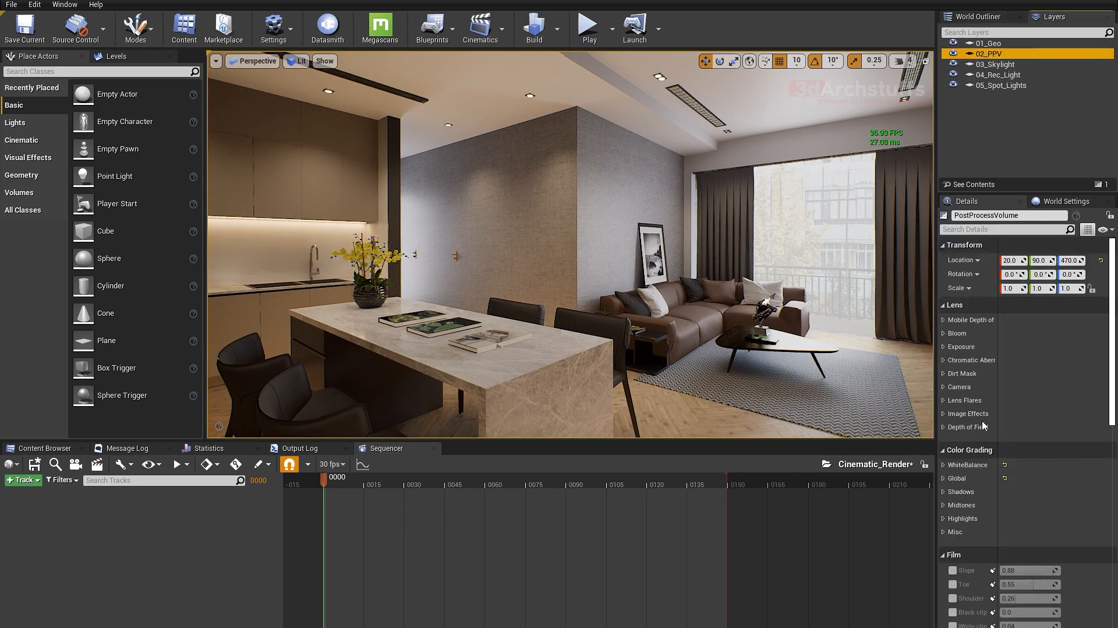
pyautogui.scroll(-15, 983, 426)
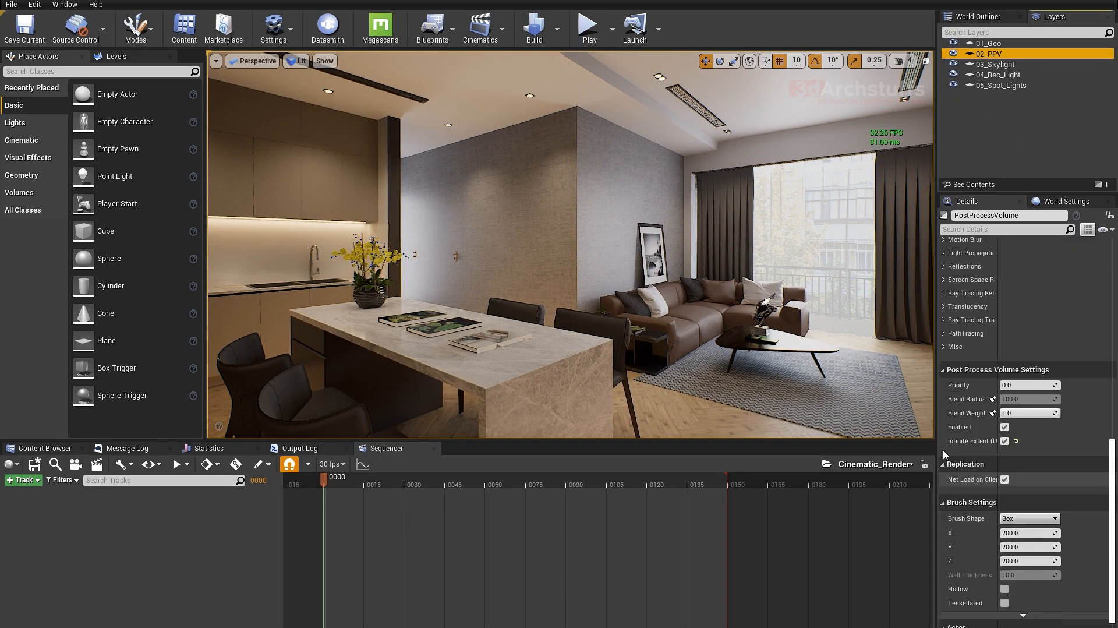
pyautogui.scroll(3, 946, 311)
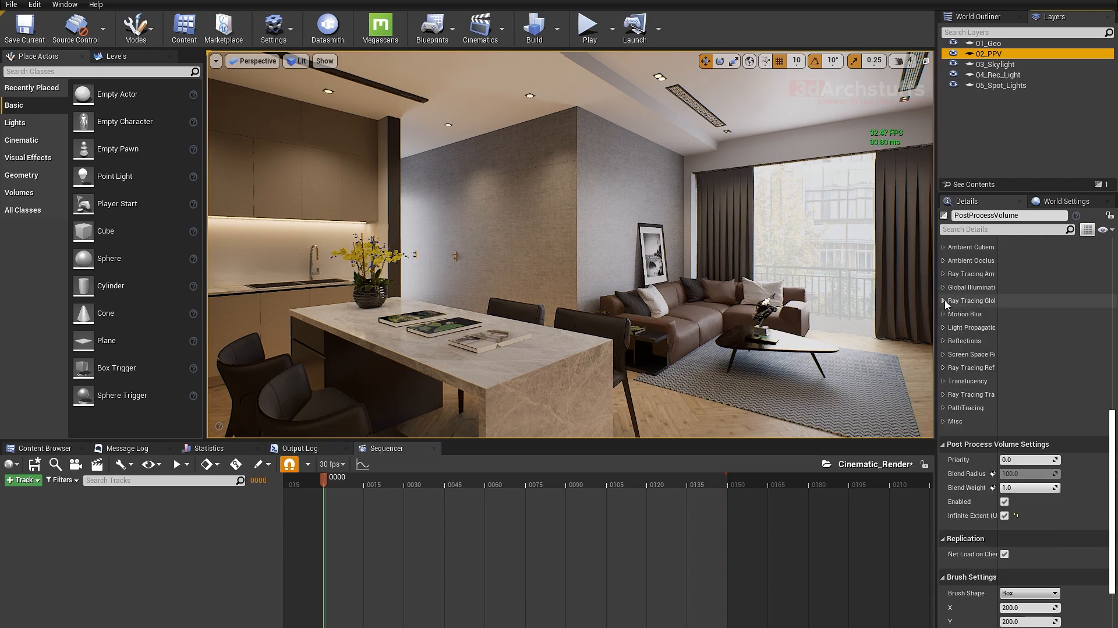
pyautogui.click(944, 301)
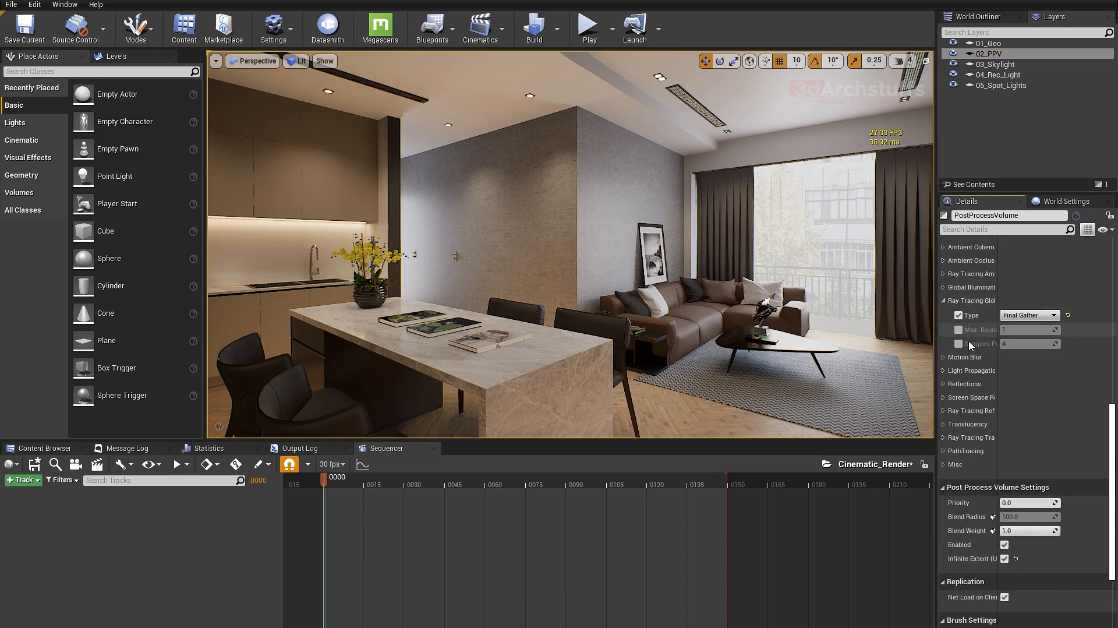
pyautogui.click(944, 383)
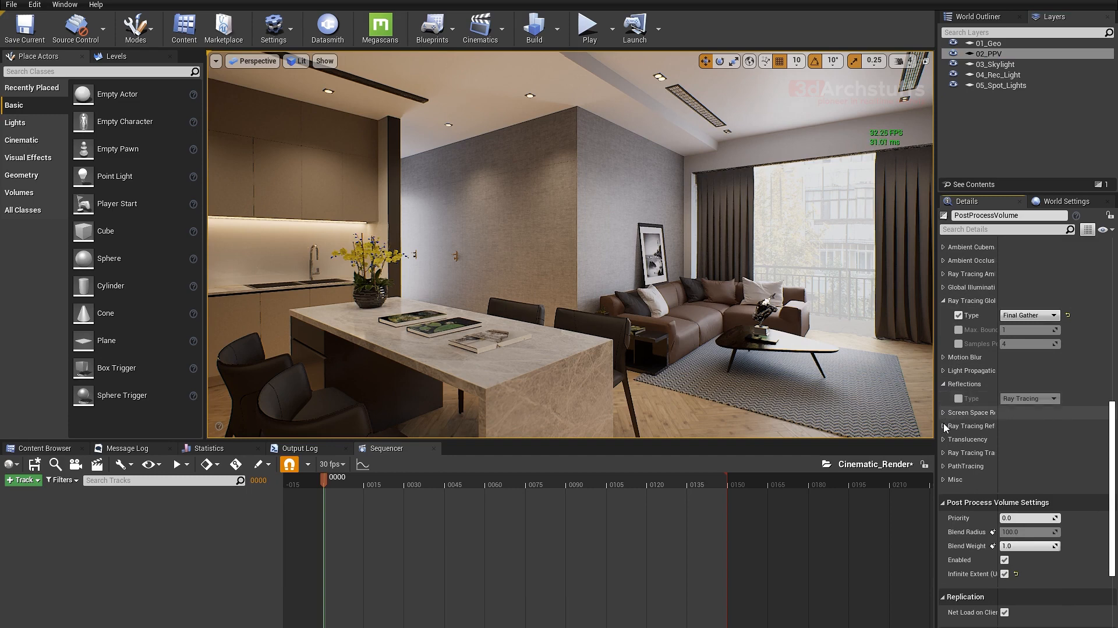
pyautogui.click(944, 425)
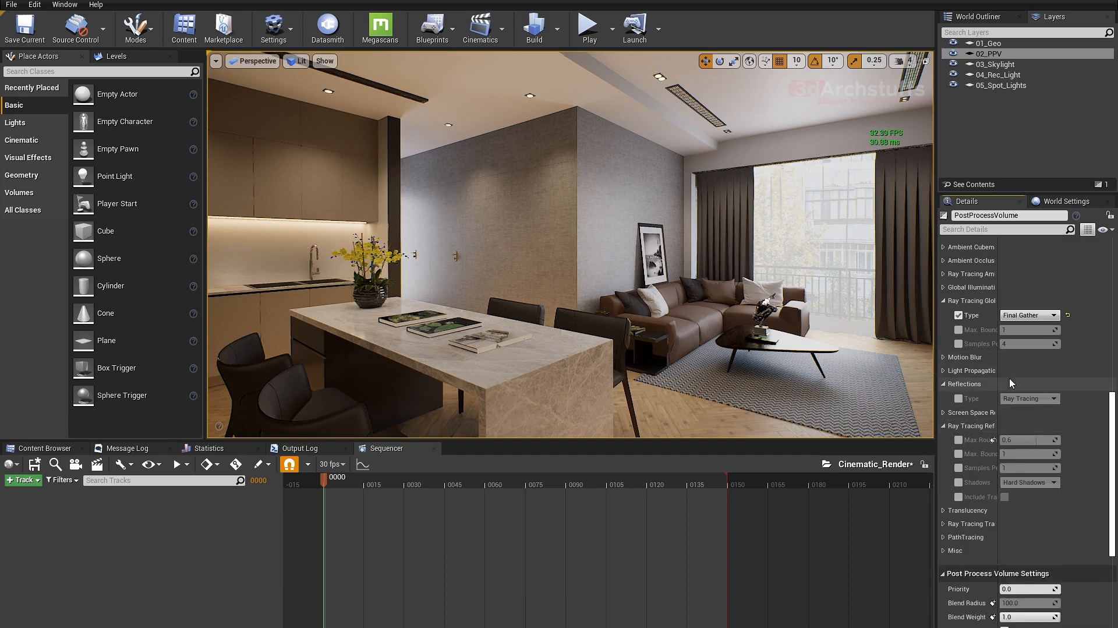
pyautogui.click(943, 510)
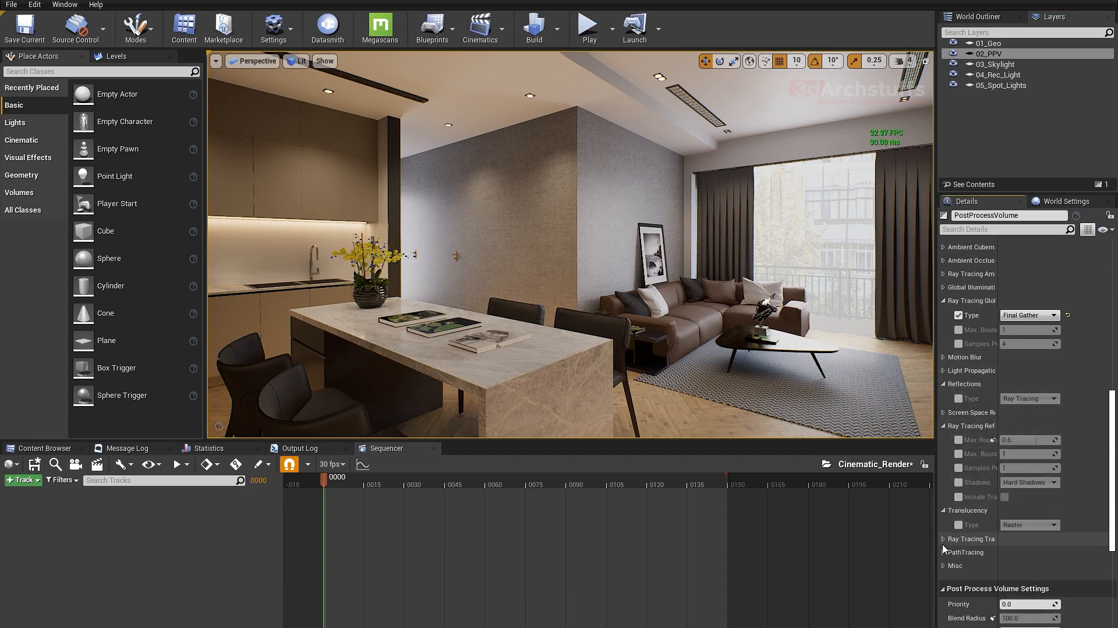
pyautogui.click(943, 539)
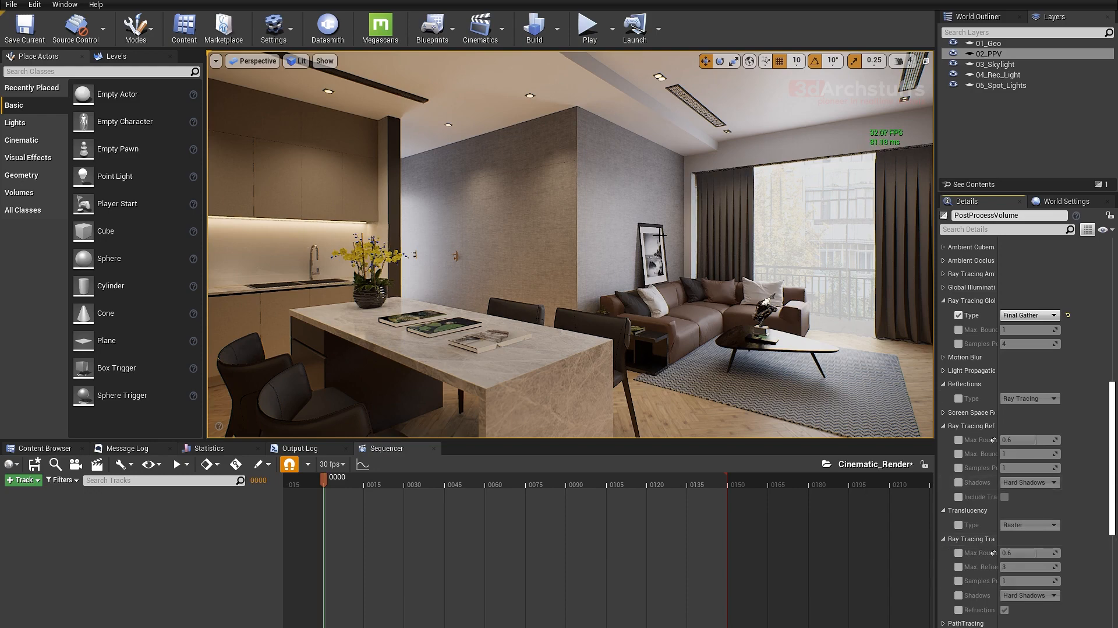
# - Find the Cine Camera Actor among the placeable actors and place one on the kitchen dining table
pyautogui.moveTo(598, 206); pyautogui.dragTo(500, 213, button='right')
pyautogui.press('d')
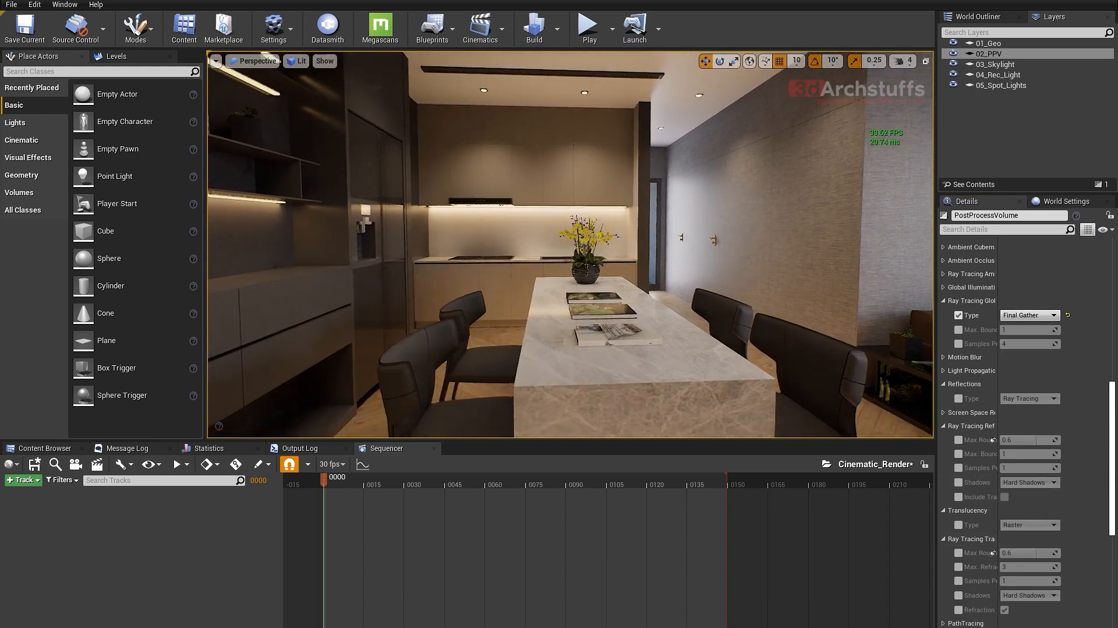
pyautogui.click(96, 72)
pyautogui.write('cine')
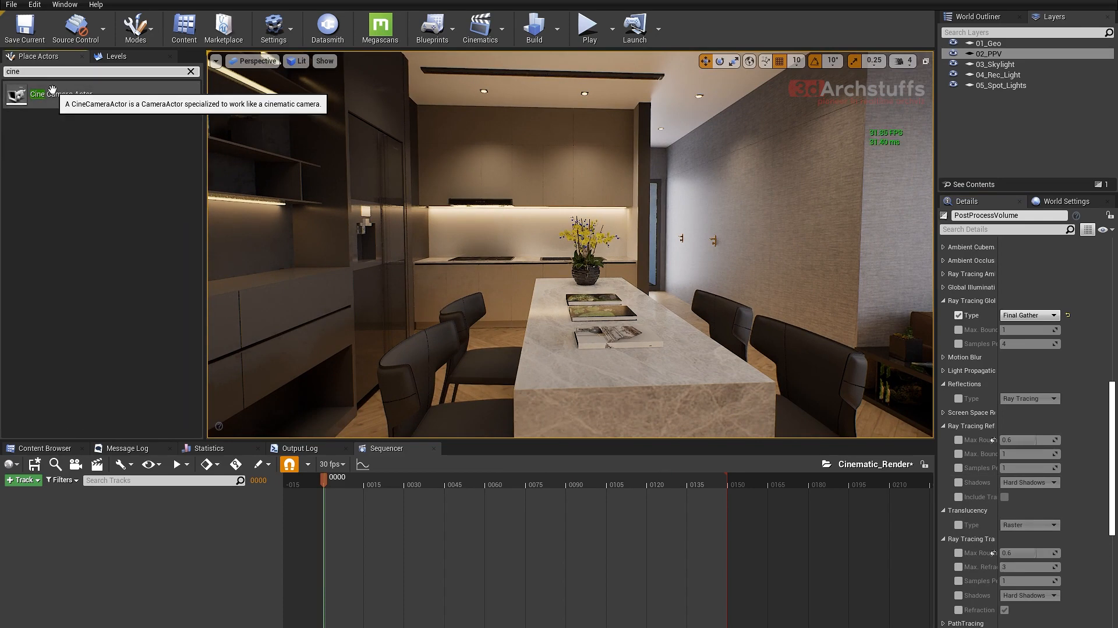
pyautogui.moveTo(51, 90); pyautogui.dragTo(625, 319)
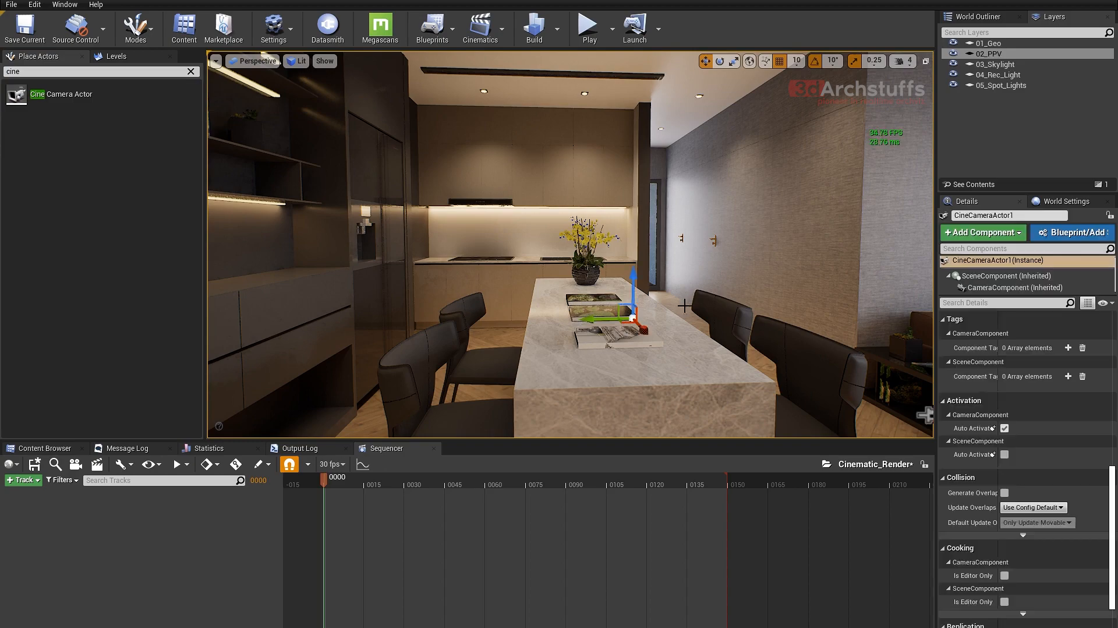
# - With game view off, move the cine camera from the table to beside the slatted wall and rotate it 180° to face the kitchen
pyautogui.press('g')
pyautogui.moveTo(711, 264); pyautogui.dragTo(666, 320, button='right')
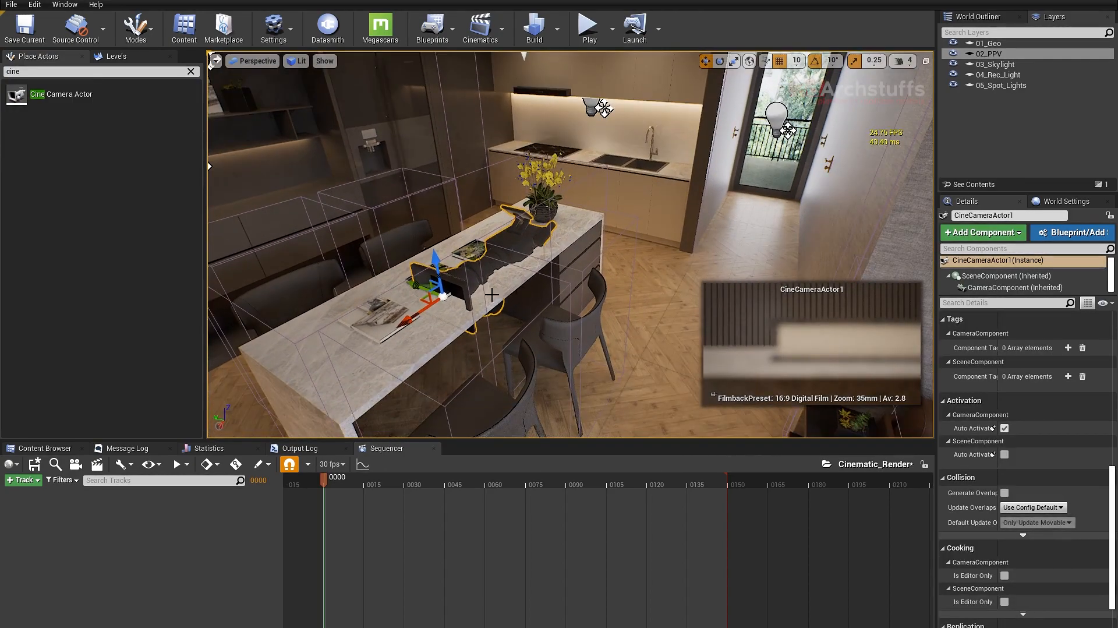
pyautogui.moveTo(418, 307); pyautogui.dragTo(349, 353)
pyautogui.moveTo(514, 246); pyautogui.dragTo(408, 251, button='right')
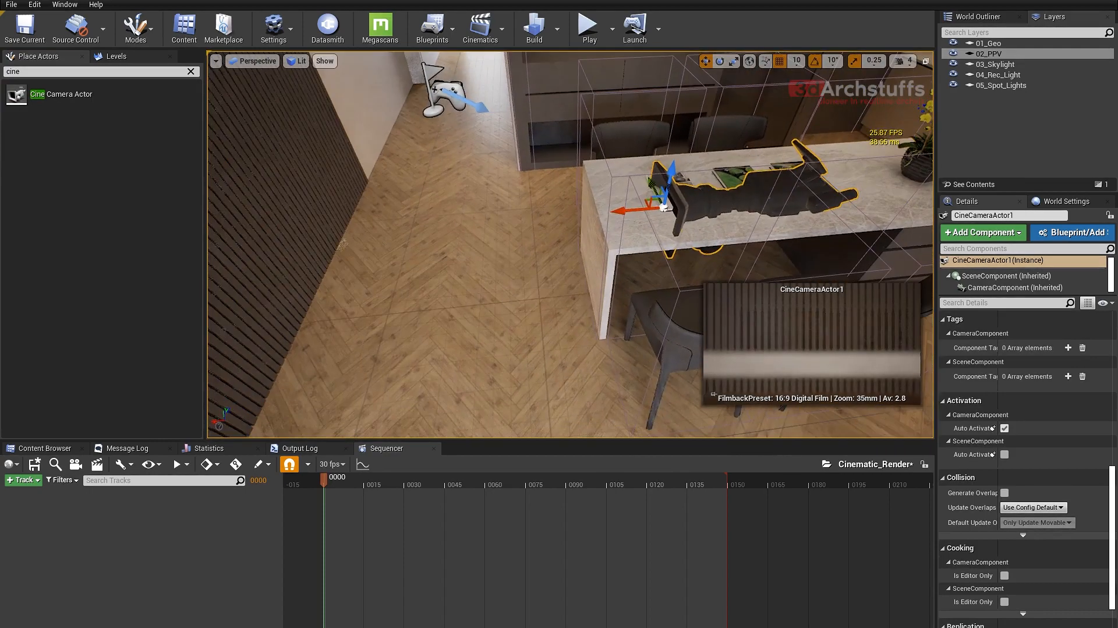
pyautogui.moveTo(620, 209); pyautogui.dragTo(389, 237)
pyautogui.press('e')
pyautogui.moveTo(461, 244); pyautogui.dragTo(402, 350)
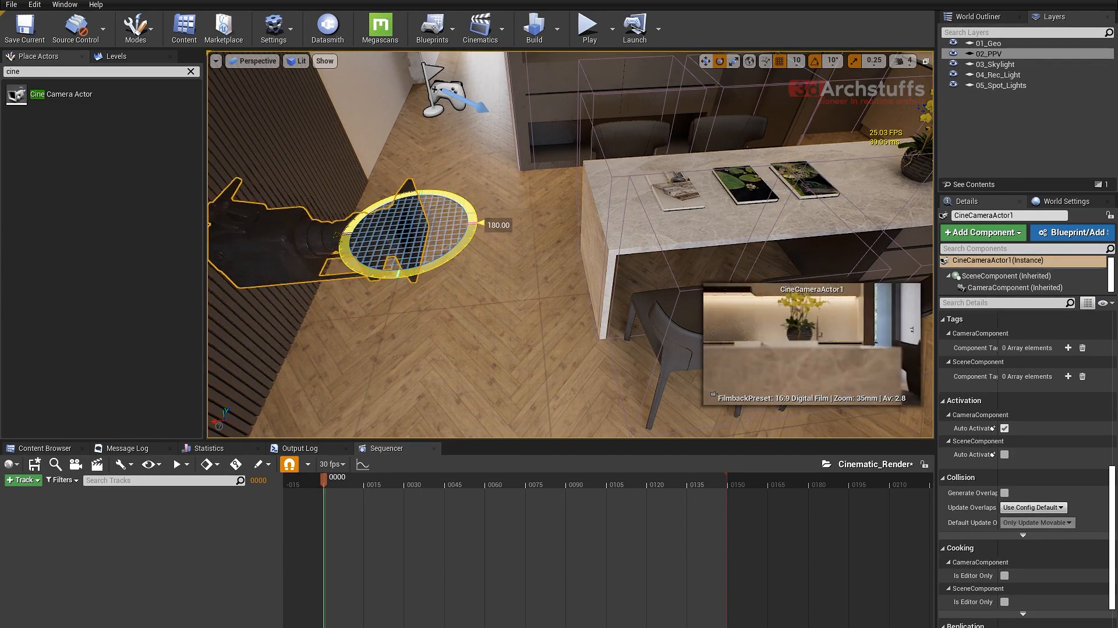
pyautogui.press('w')
pyautogui.moveTo(603, 253); pyautogui.dragTo(577, 231, button='right')
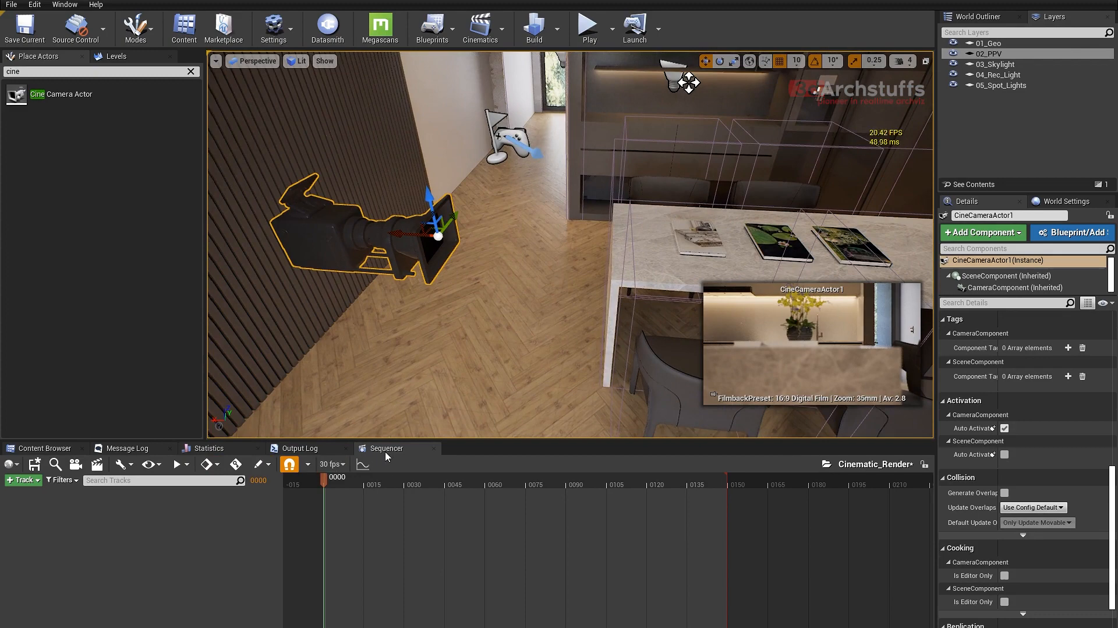
# - Add the selected cine camera actor as a track in the Cinematic_Render sequence
pyautogui.click(24, 479)
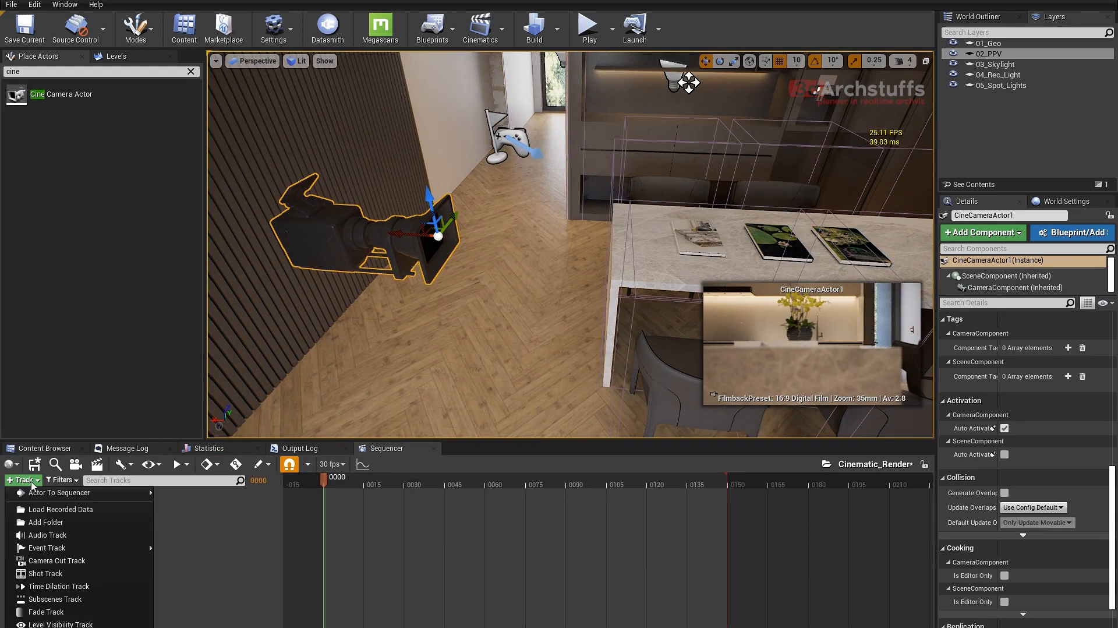
pyautogui.moveTo(53, 494)
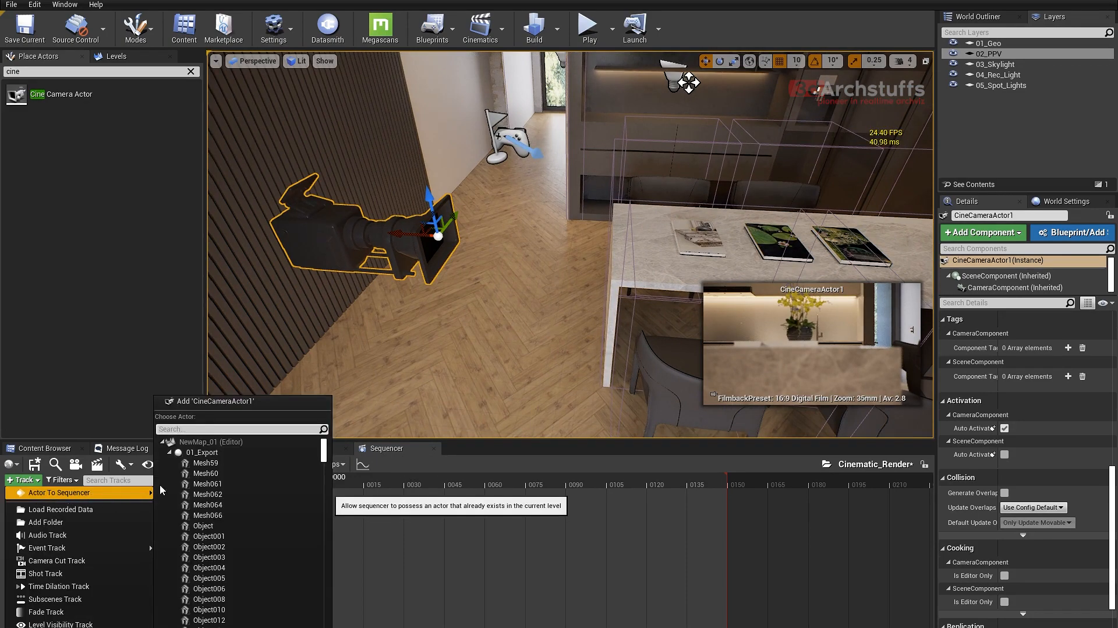
pyautogui.click(232, 401)
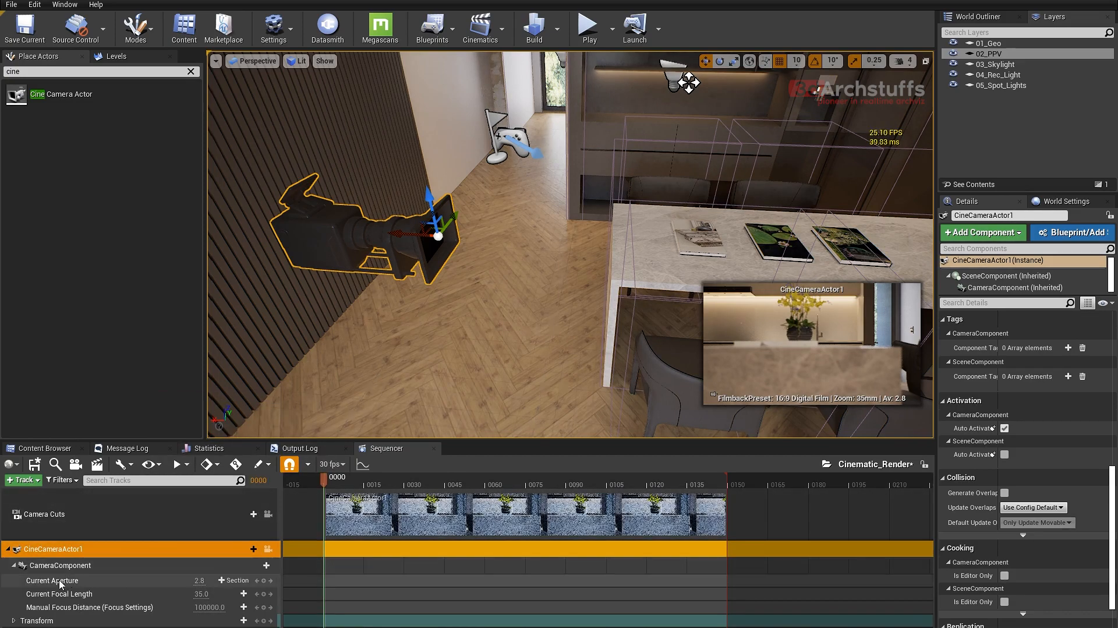
# - Set the cine camera's current aperture to 0, manual focus distance to 0 and focal length to 25 mm
pyautogui.click(200, 580)
pyautogui.write('0')
pyautogui.press('Return')
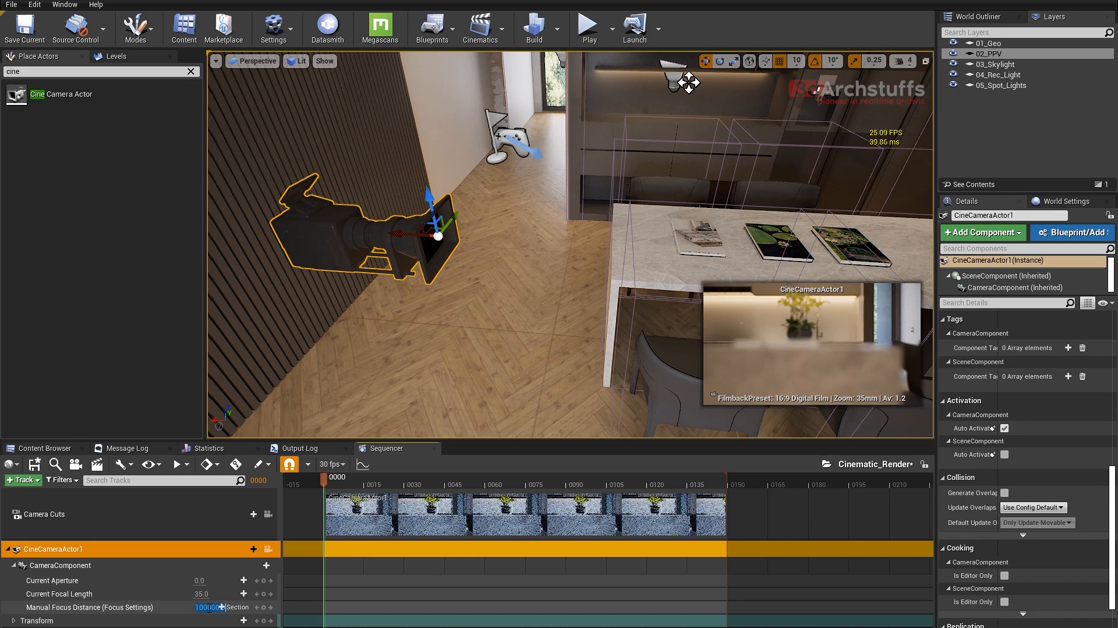
pyautogui.press('Return')
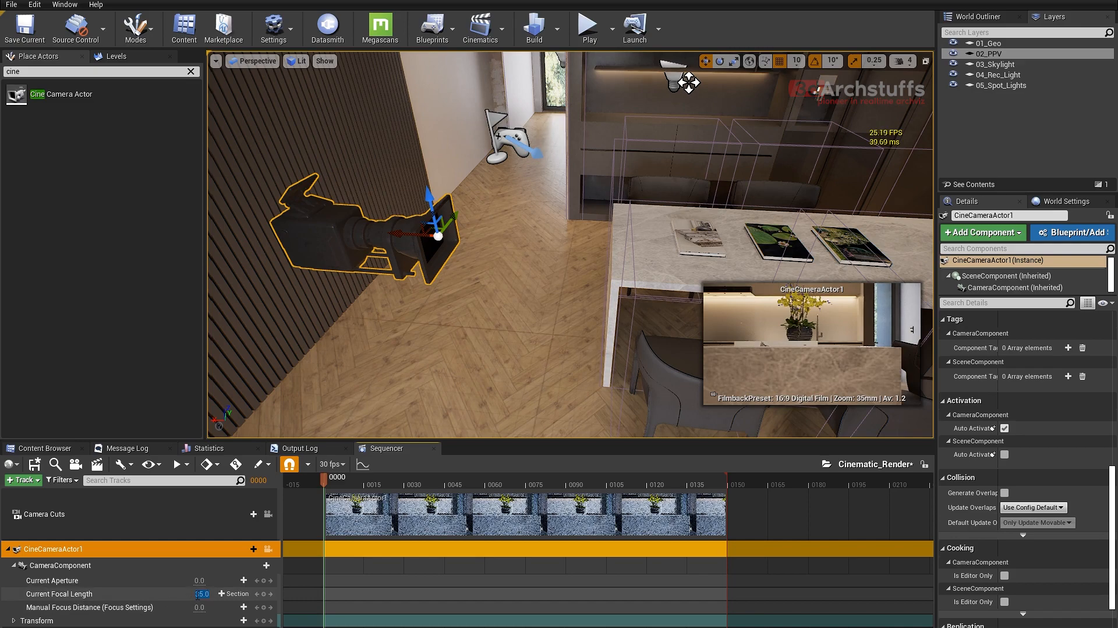
pyautogui.press('Return')
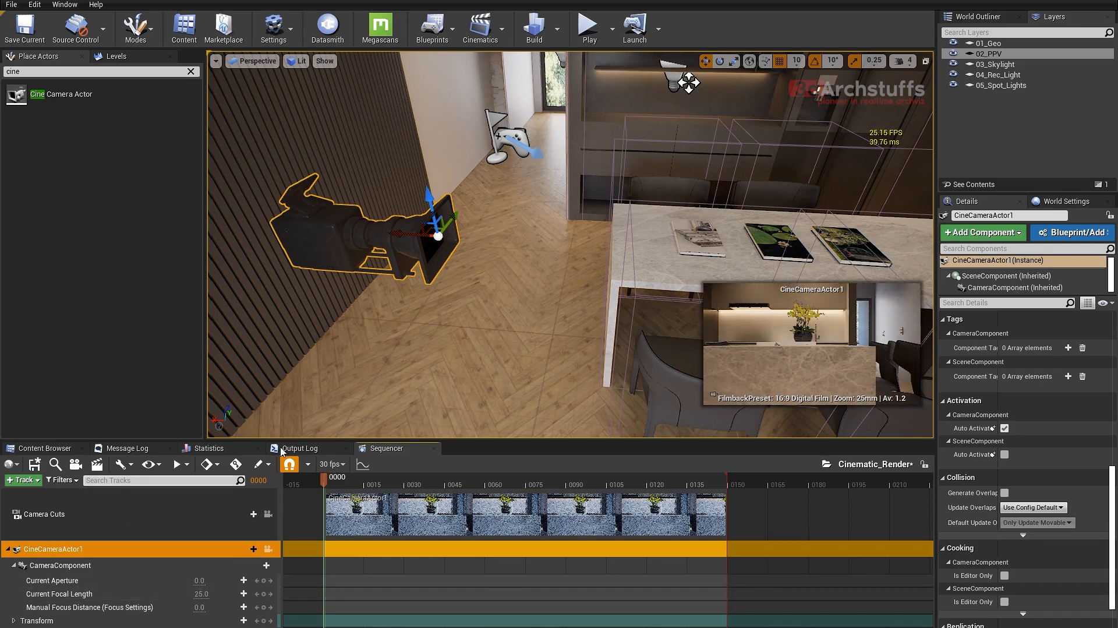
# - With grid and scale snapping off, move the cine camera back into the slatted wall and set its focal length to 15 mm
pyautogui.moveTo(408, 326); pyautogui.dragTo(388, 318, button='right')
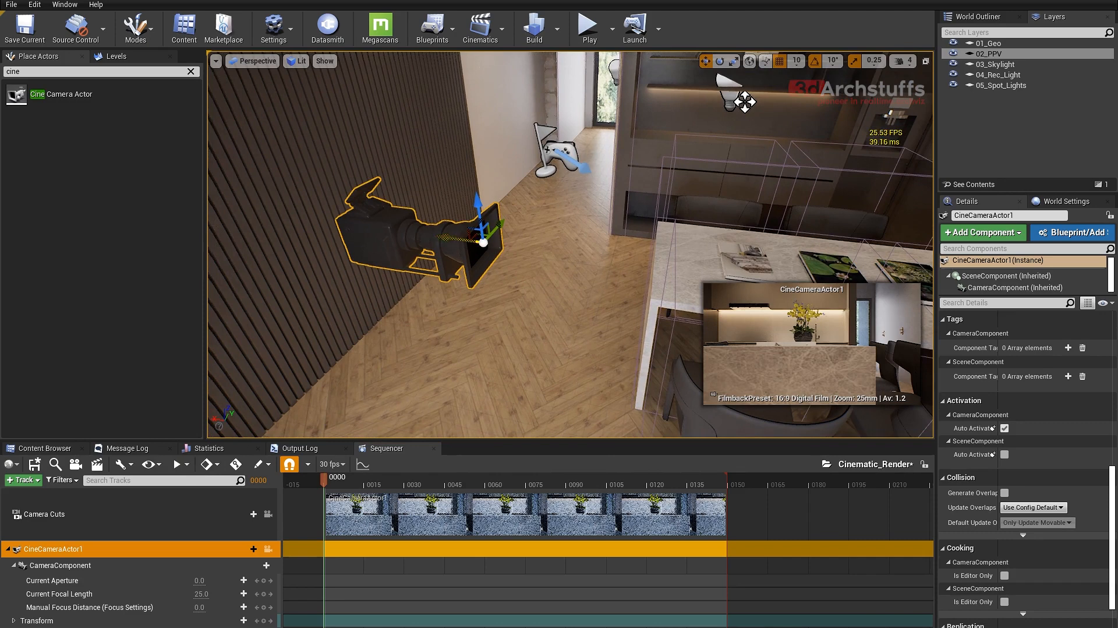
pyautogui.moveTo(483, 242); pyautogui.dragTo(420, 235)
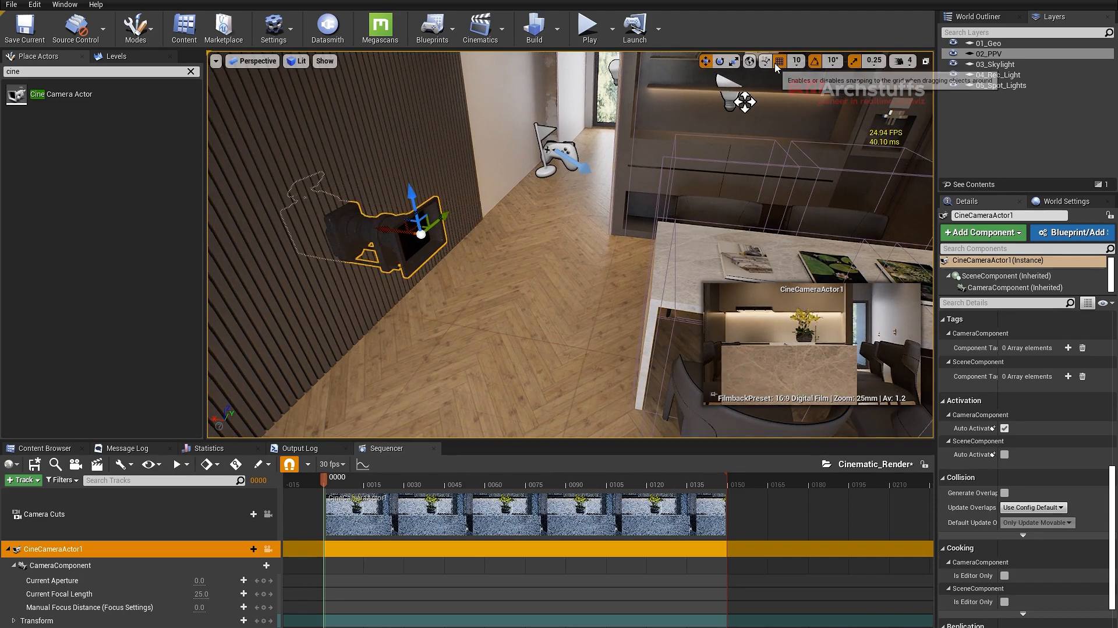
pyautogui.click(780, 61)
pyautogui.click(853, 60)
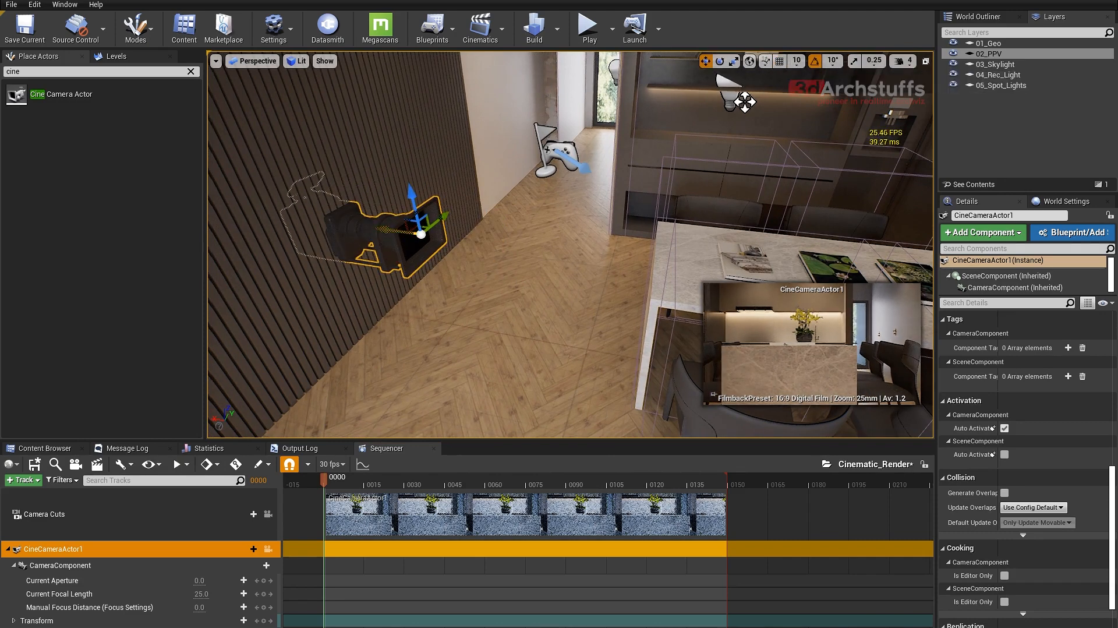
pyautogui.moveTo(420, 234); pyautogui.dragTo(308, 207)
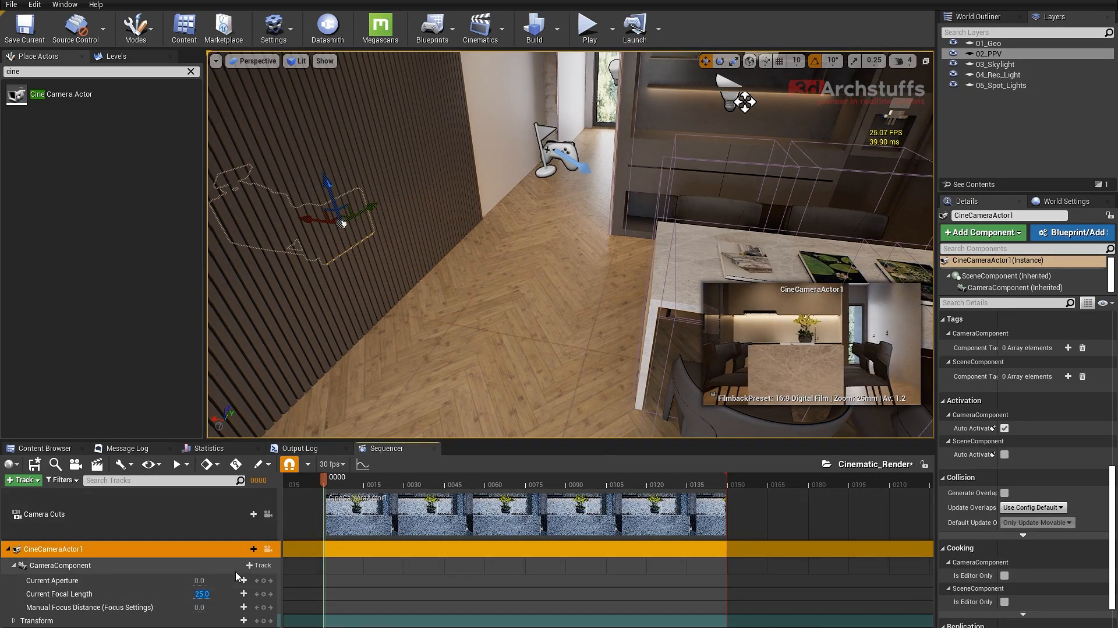
pyautogui.press('Return')
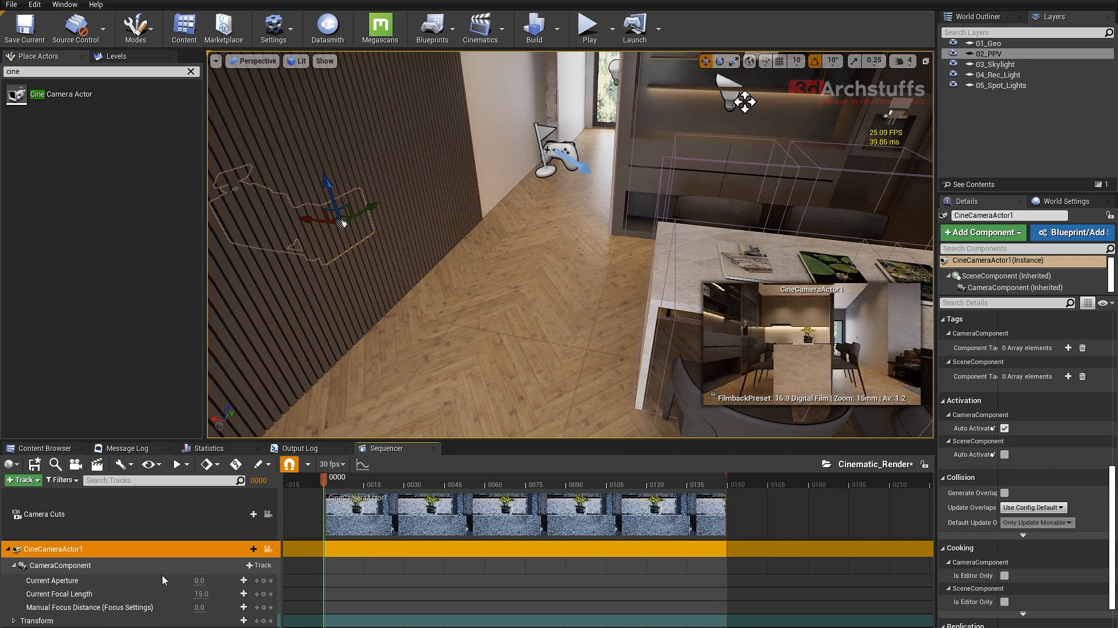
# - Move the camera slightly out of the slatted wall and along it toward the hallway, and key its transform at frame 0
pyautogui.moveTo(472, 240); pyautogui.dragTo(408, 240, button='right')
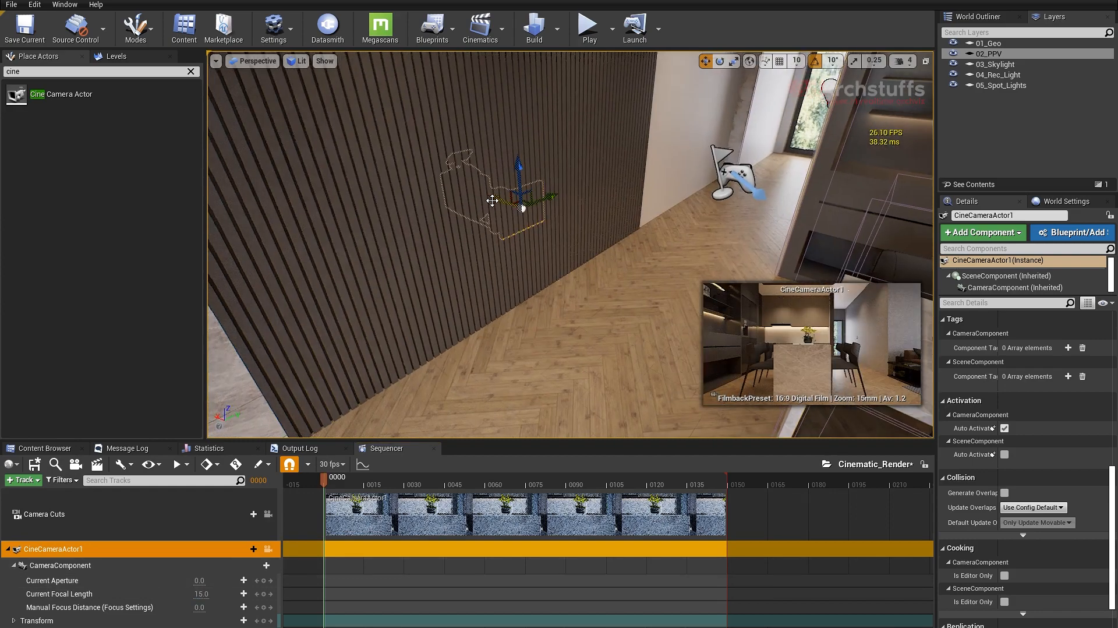
pyautogui.moveTo(492, 201); pyautogui.dragTo(537, 188)
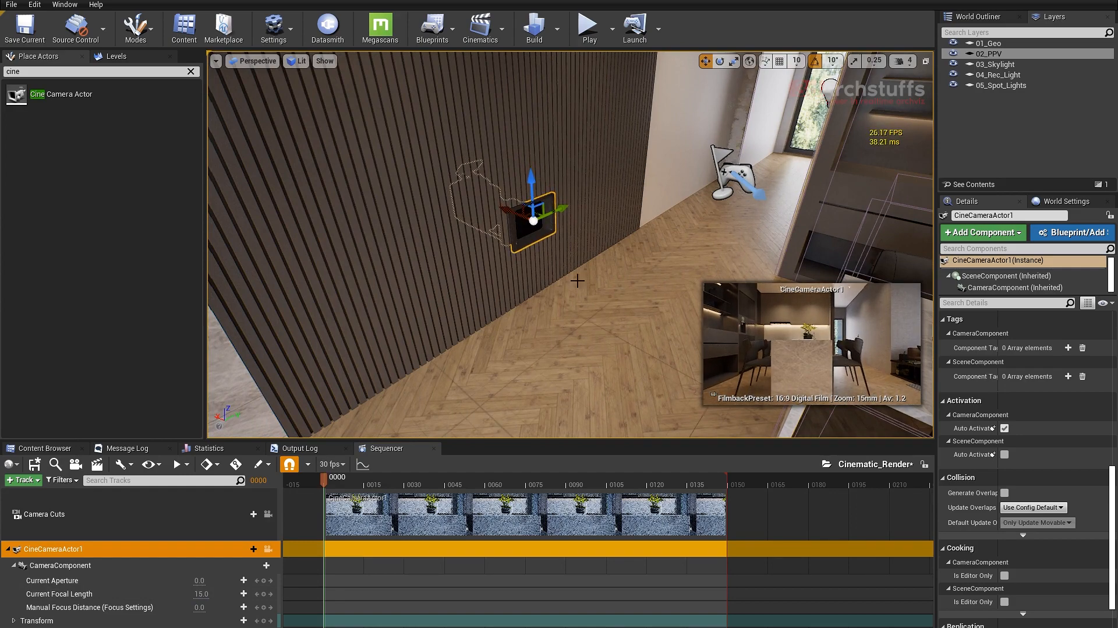
pyautogui.keyDown('alt'); pyautogui.moveTo(577, 280); pyautogui.dragTo(543, 276); pyautogui.keyUp('alt')
pyautogui.moveTo(563, 213); pyautogui.dragTo(660, 187)
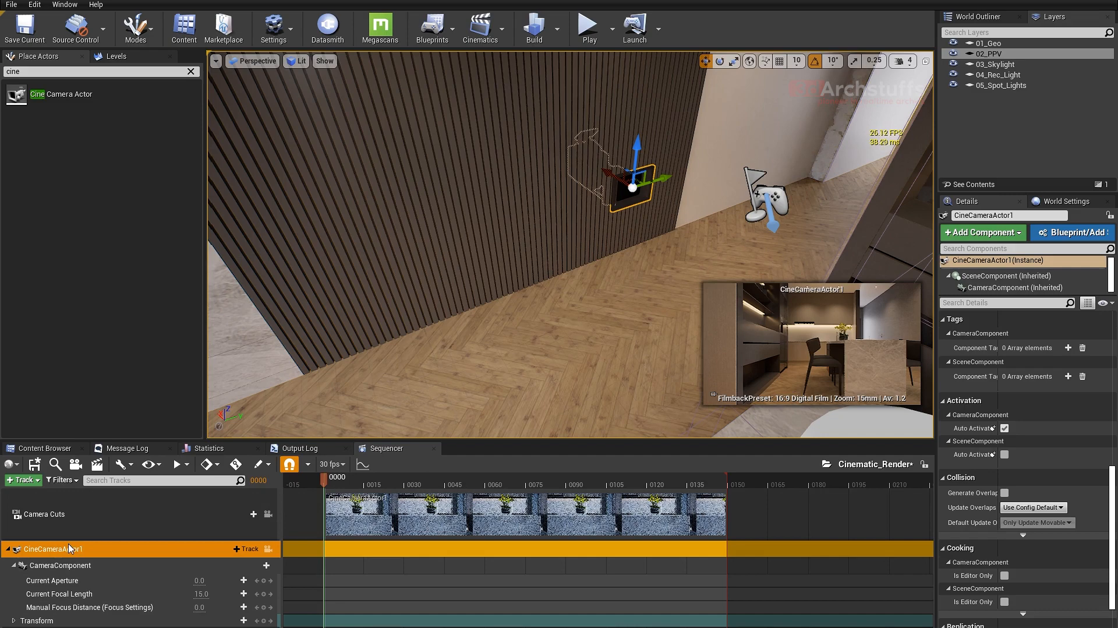
pyautogui.click(264, 620)
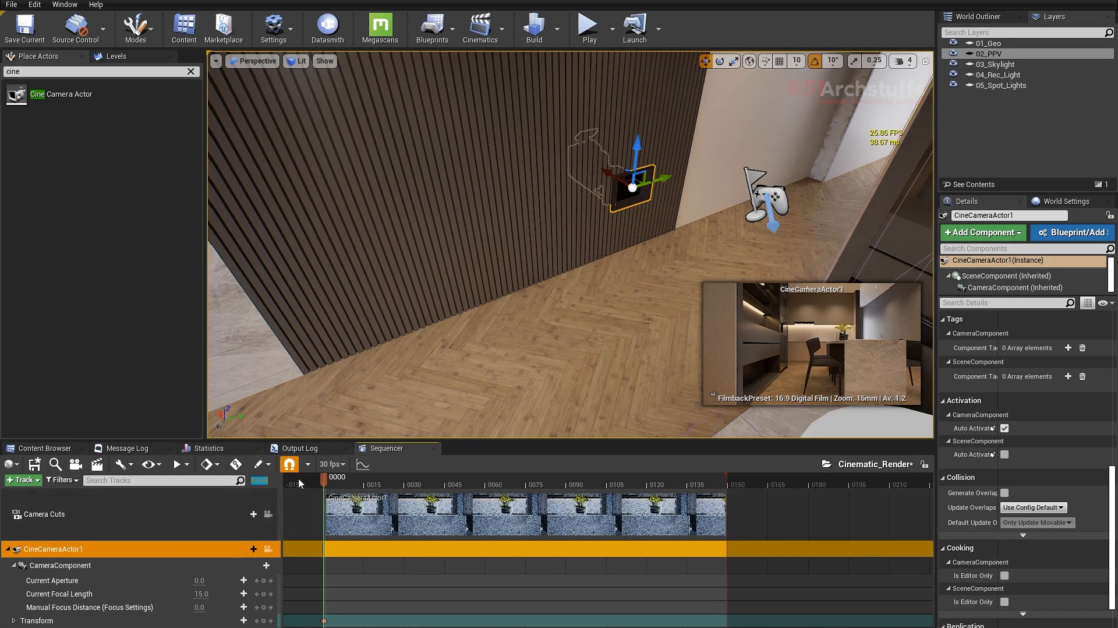
# - Move the sequence playhead to frame 226
pyautogui.write('3')
pyautogui.press('BackSpace')
pyautogui.write('226')
pyautogui.press('Return')
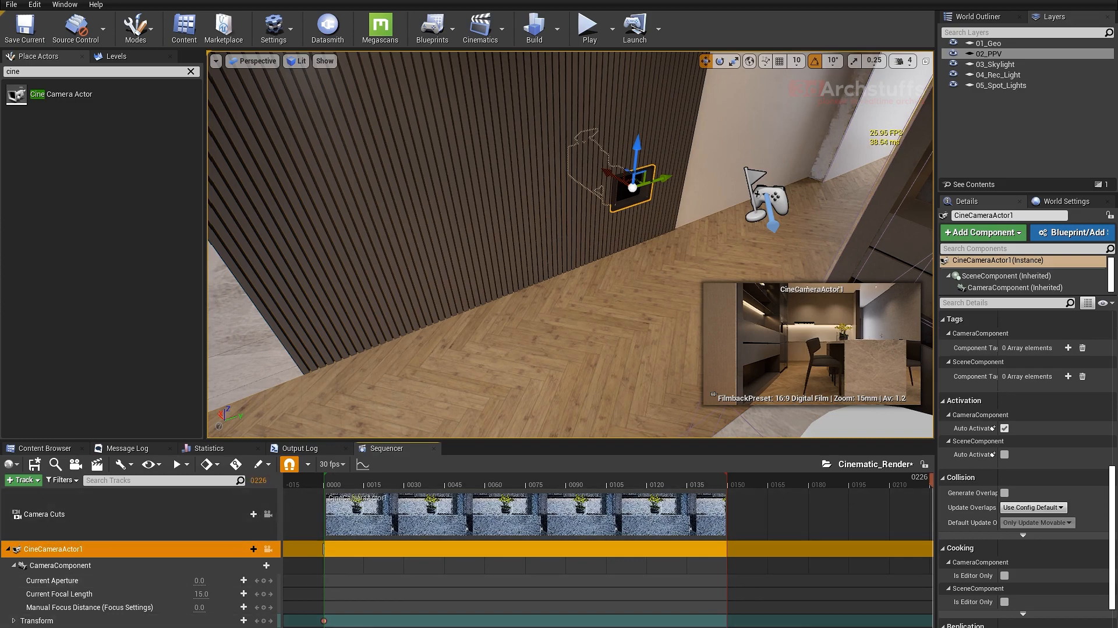
# - Set the sequence's playback end time to frame 600 and extend the CineCameraActor1 camera cut to that frame
pyautogui.keyDown('ctrl'); pyautogui.scroll(-4, 646, 515); pyautogui.keyUp('ctrl')
pyautogui.moveTo(710, 514); pyautogui.dragTo(669, 508, button='right')
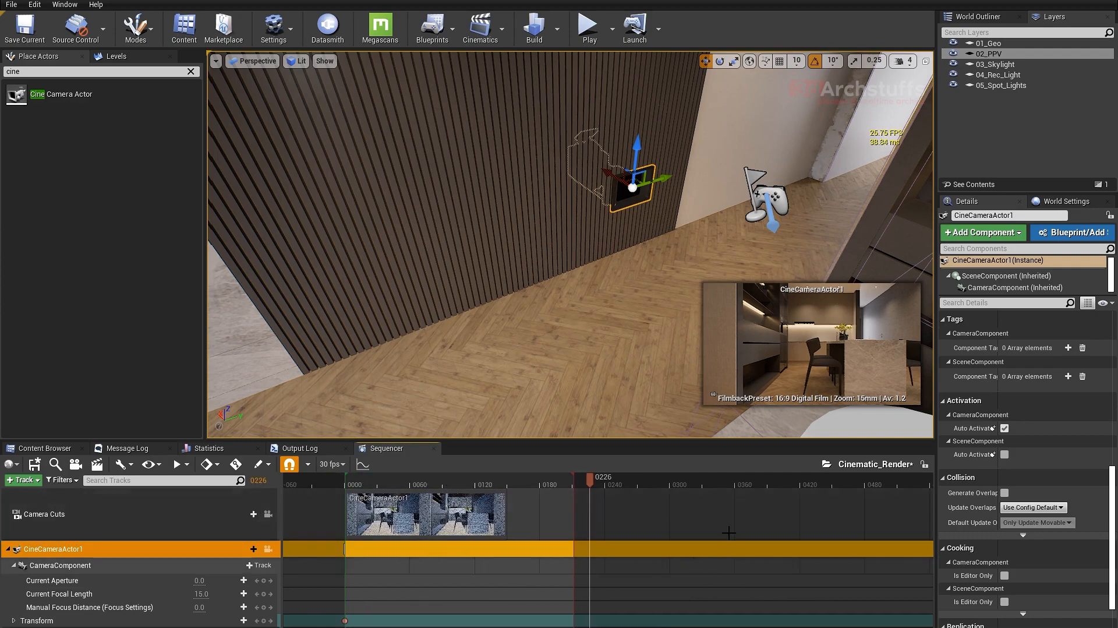
pyautogui.keyDown('ctrl'); pyautogui.scroll(-2, 729, 518); pyautogui.keyUp('ctrl')
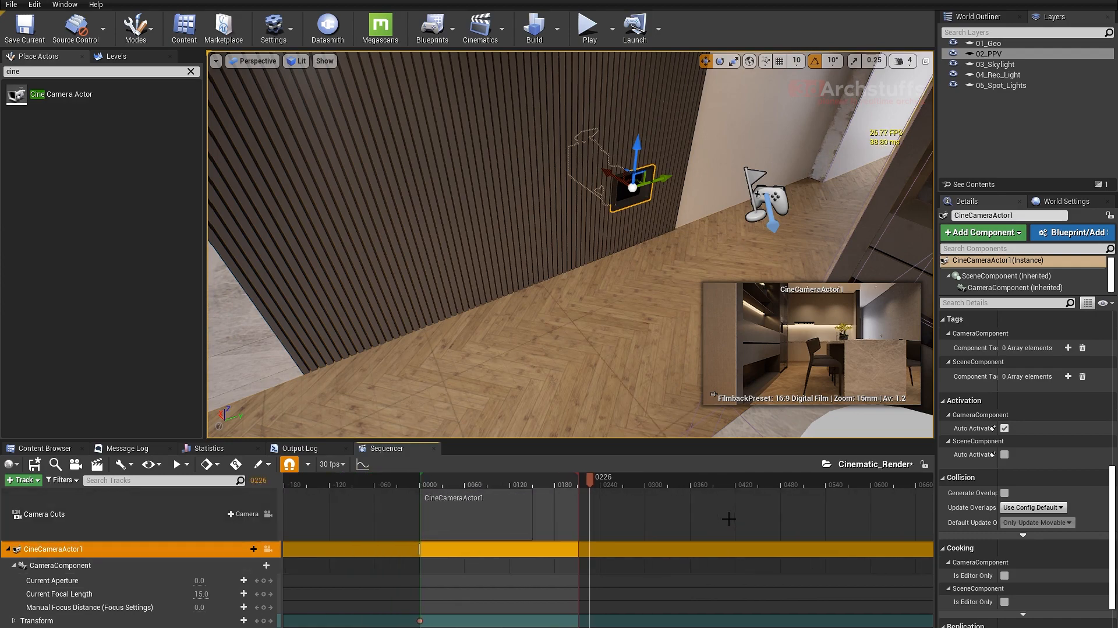
pyautogui.moveTo(817, 519); pyautogui.dragTo(798, 519, button='right')
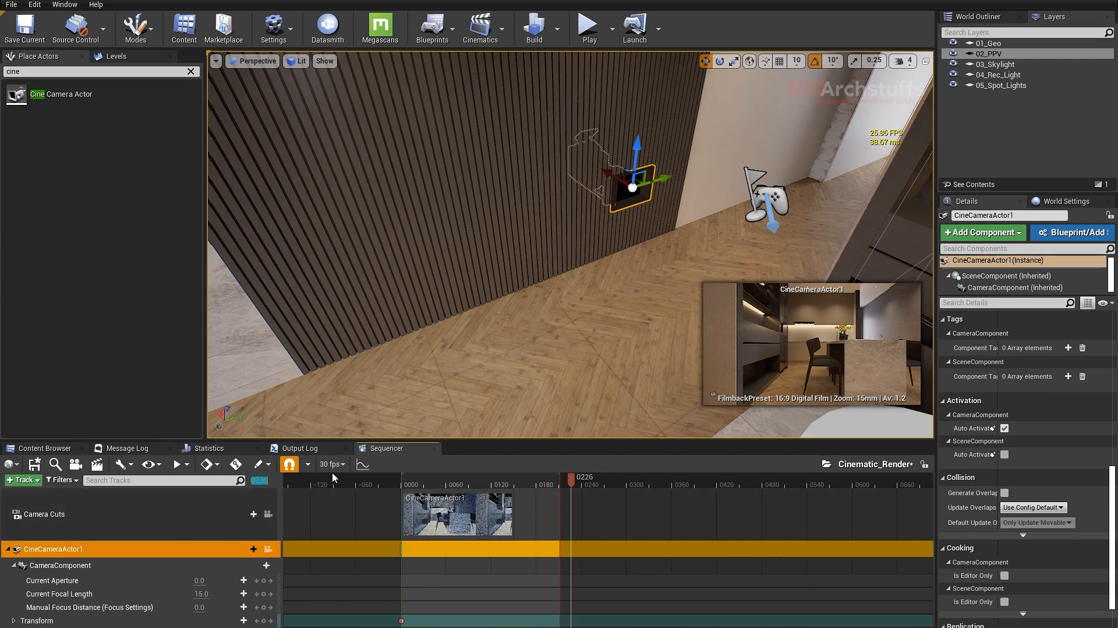
pyautogui.write('600')
pyautogui.press('Return')
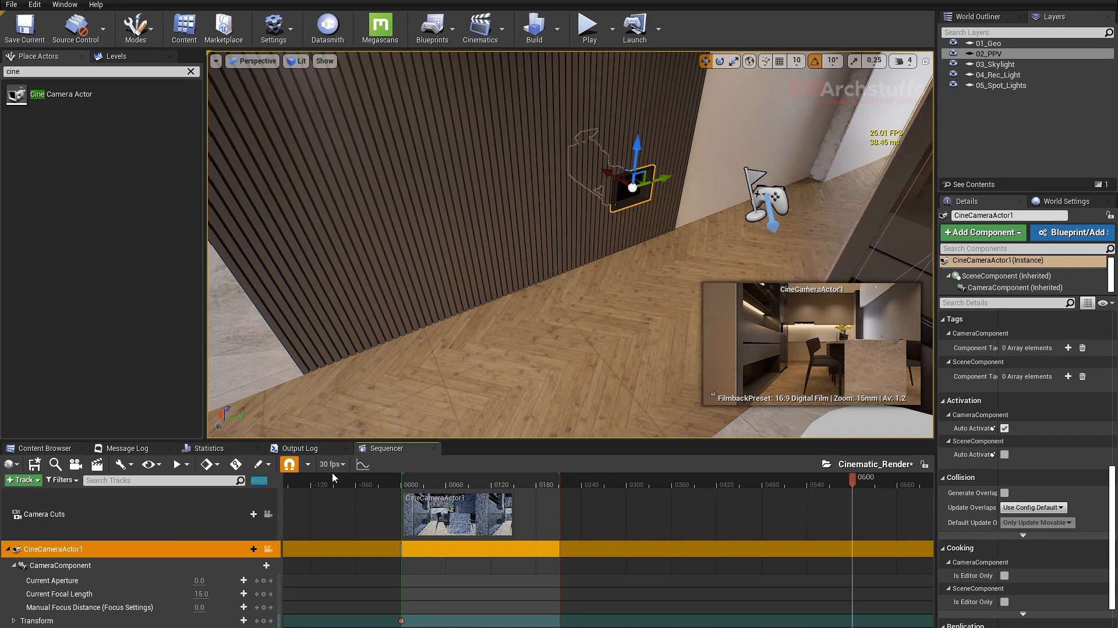
pyautogui.rightClick(854, 487)
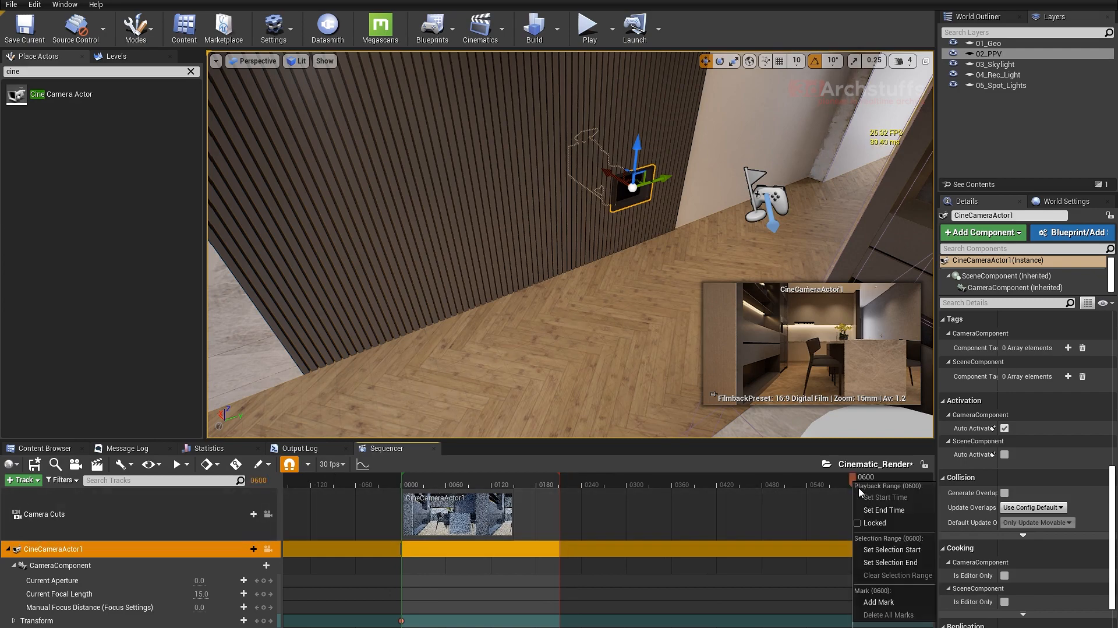
pyautogui.click(878, 511)
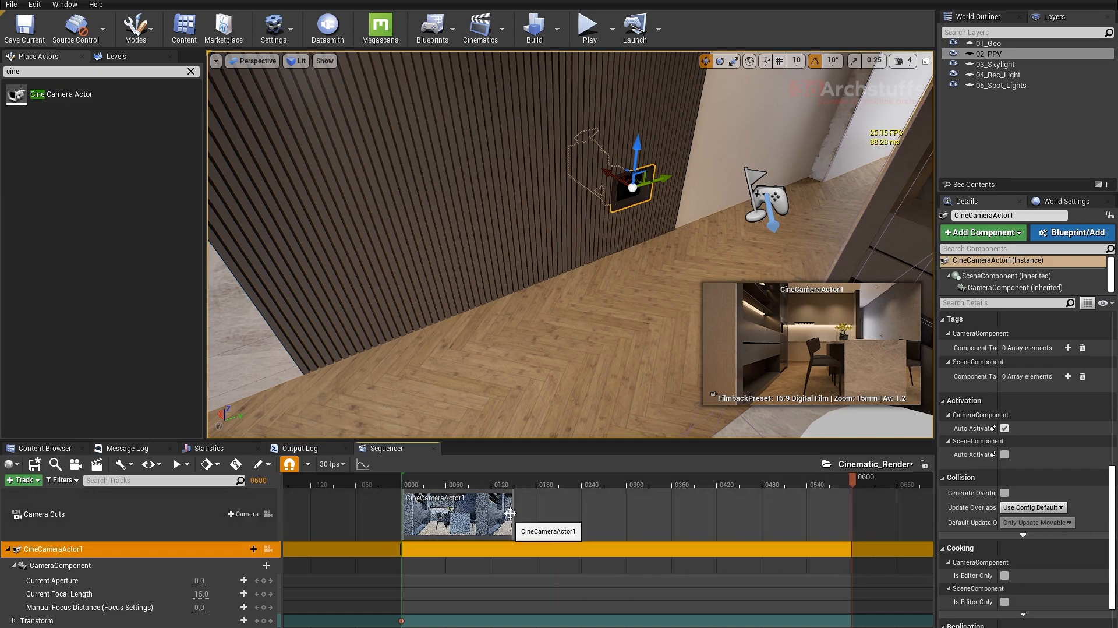
pyautogui.moveTo(511, 510); pyautogui.dragTo(575, 518)
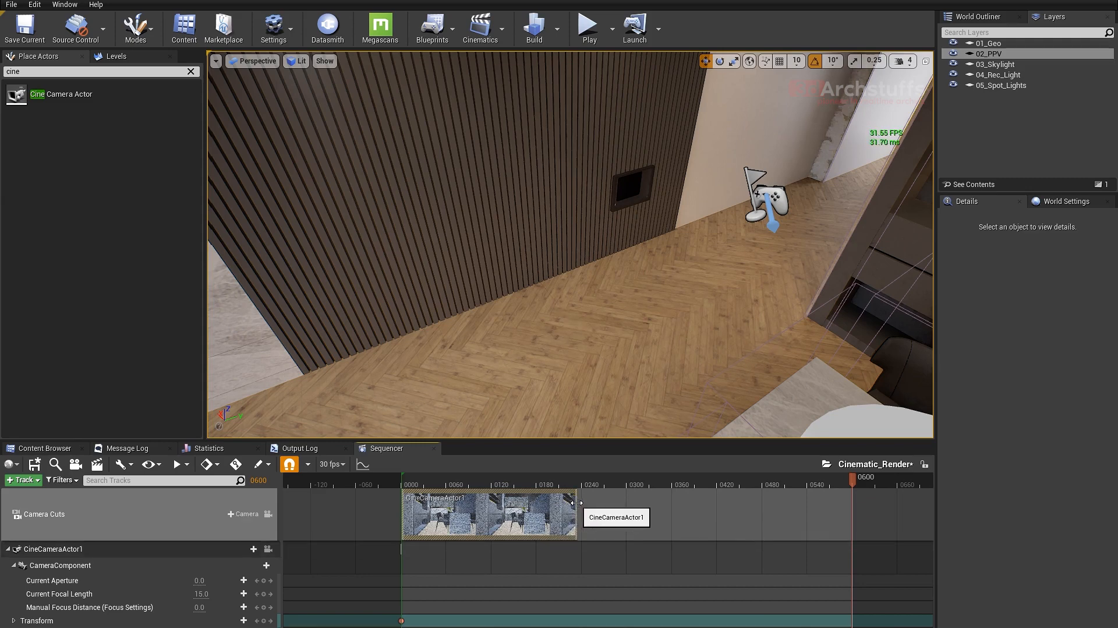
pyautogui.moveTo(576, 503); pyautogui.dragTo(851, 503)
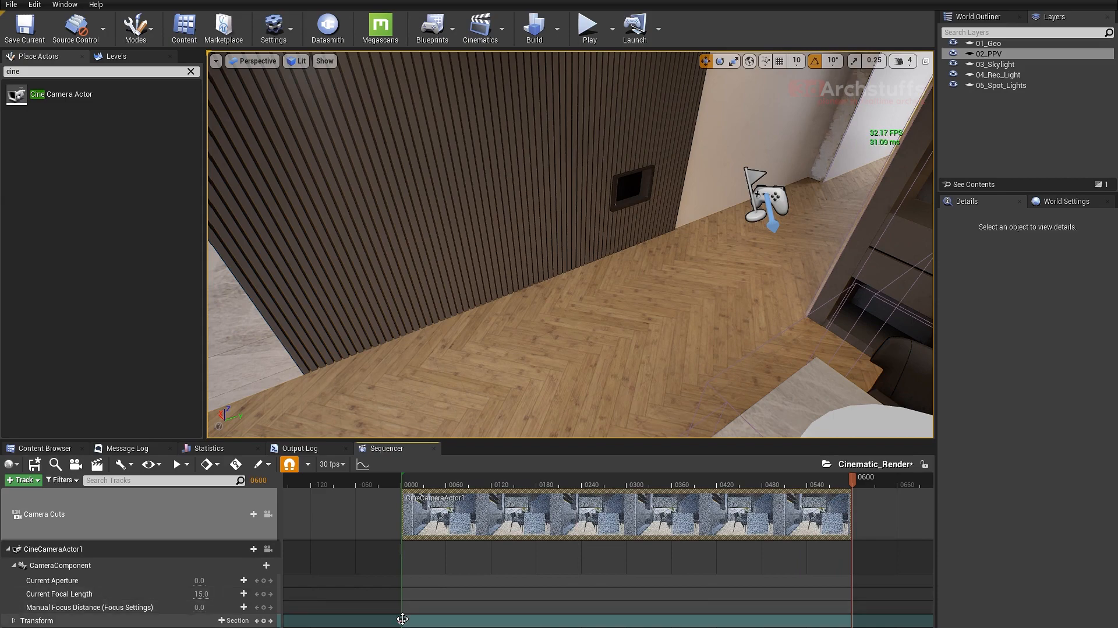
# - Try to slide the camera at frame 0 along the slatted wall toward the TV wall
pyautogui.click(402, 618)
pyautogui.moveTo(721, 244); pyautogui.dragTo(652, 244, button='right')
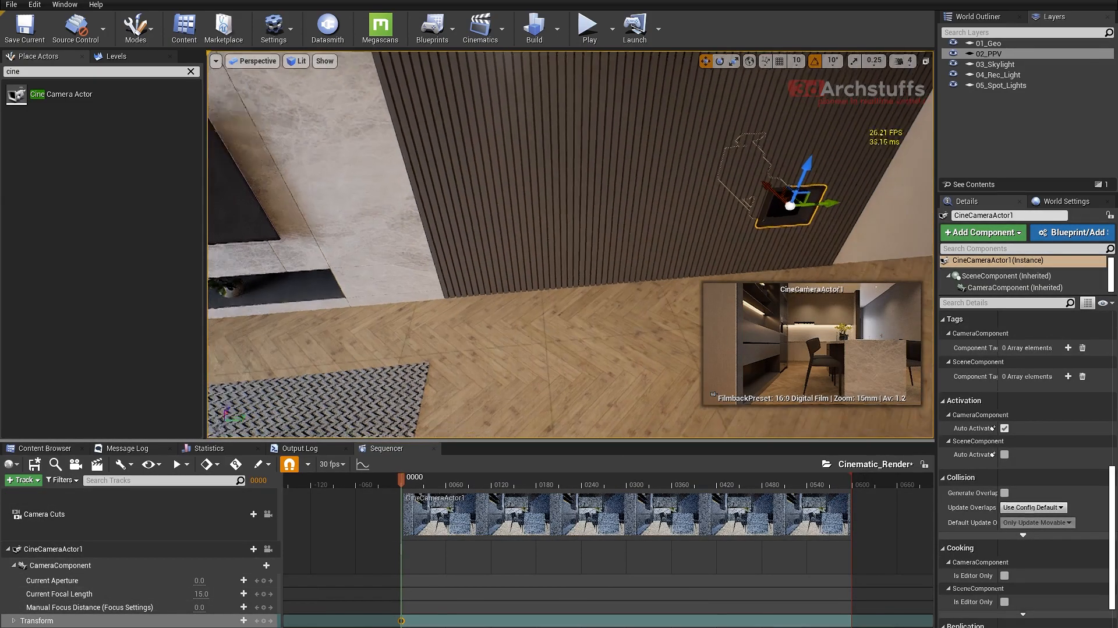
pyautogui.moveTo(828, 205); pyautogui.dragTo(652, 216)
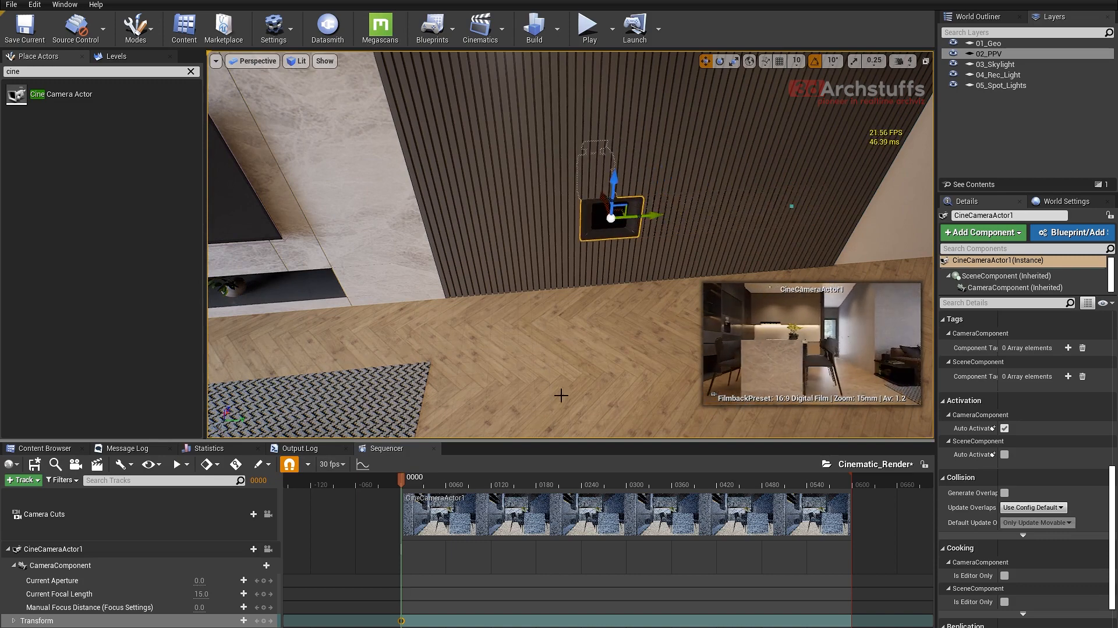
# - At frame 247, slide the camera along the wall to the front of the TV and key its transform
pyautogui.moveTo(522, 479); pyautogui.dragTo(587, 487)
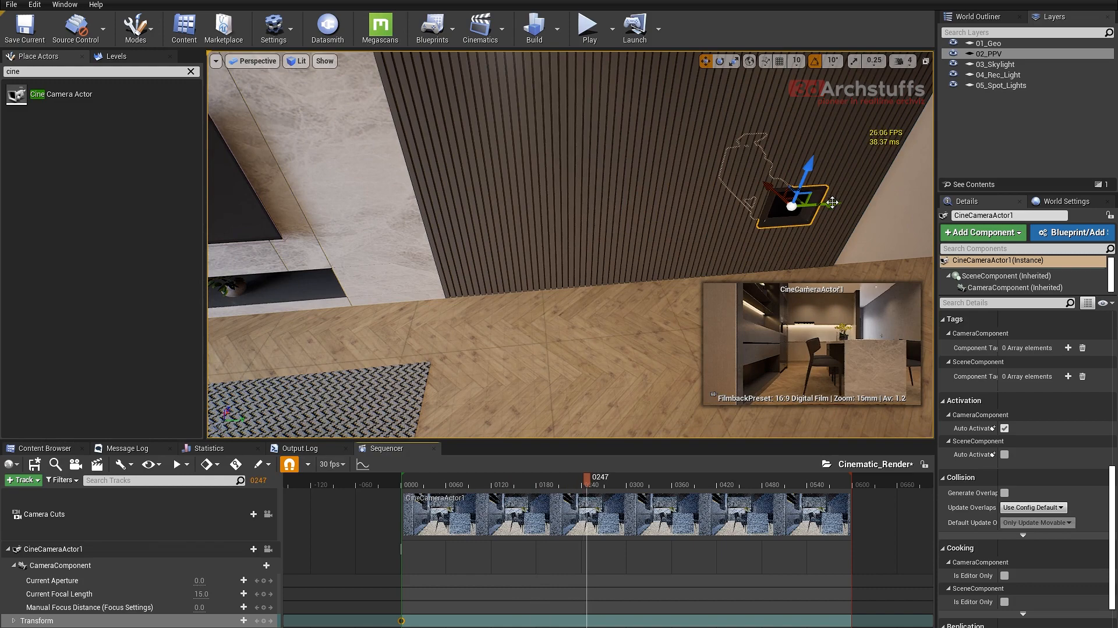
pyautogui.moveTo(830, 203); pyautogui.dragTo(346, 236)
pyautogui.press('f')
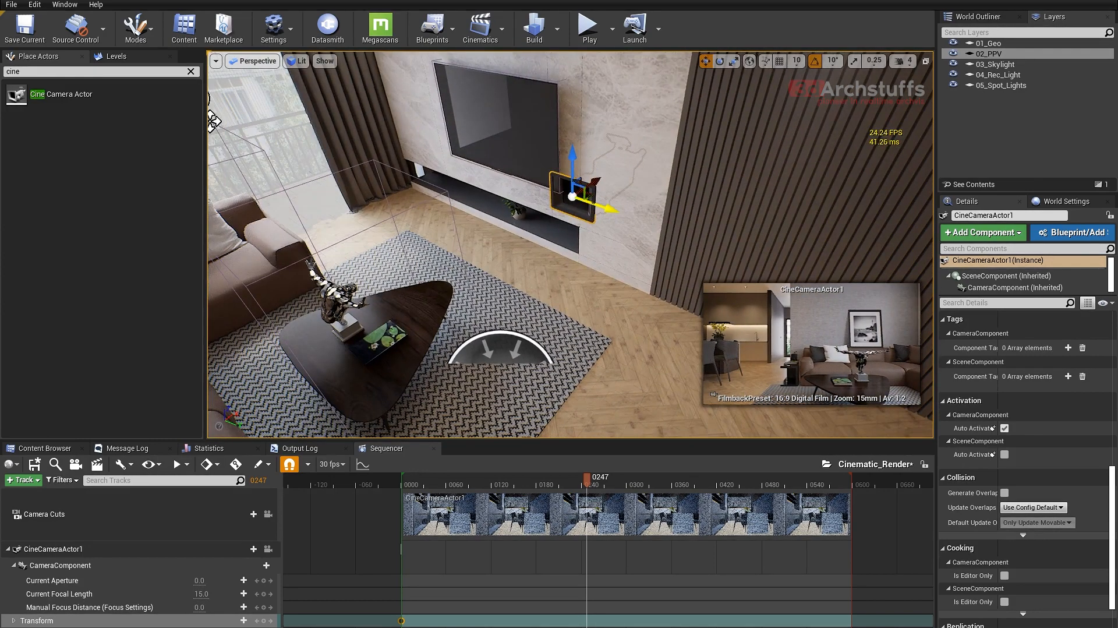
pyautogui.moveTo(599, 203); pyautogui.dragTo(505, 171)
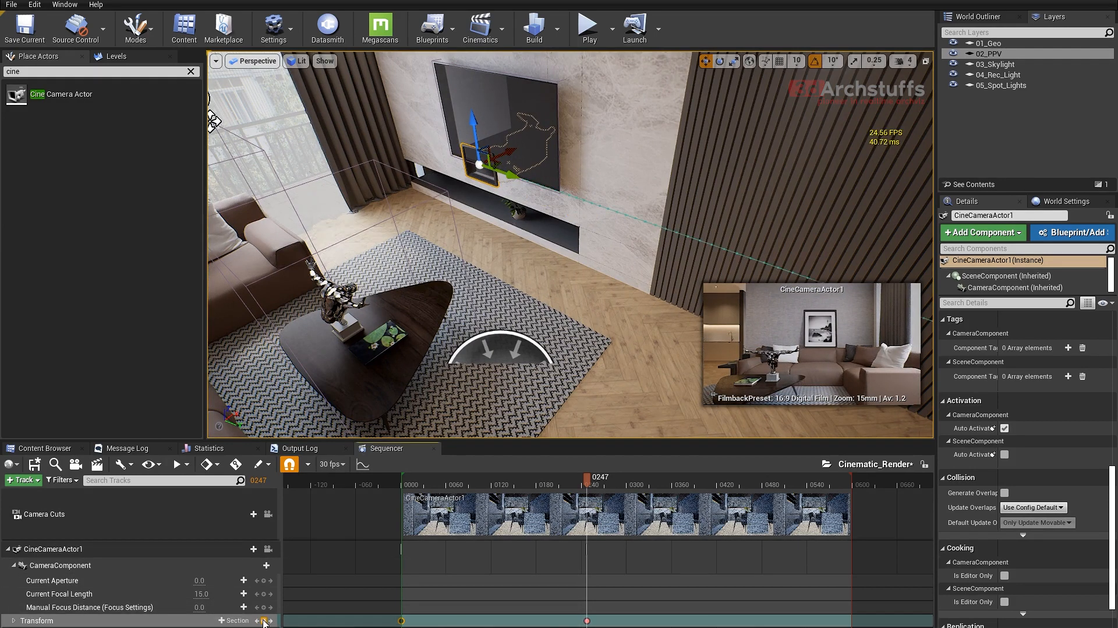
# - Set the time of the second camera transform key to frame 200 and scrub back through the camera move
pyautogui.rightClick(587, 620)
pyautogui.click(628, 579)
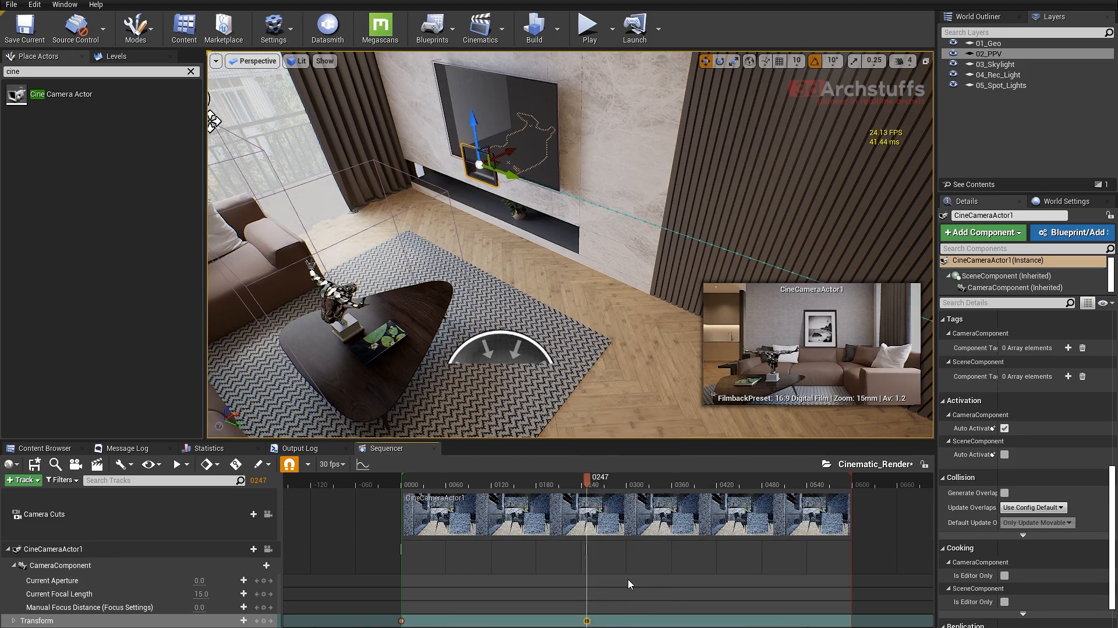
pyautogui.press('Return')
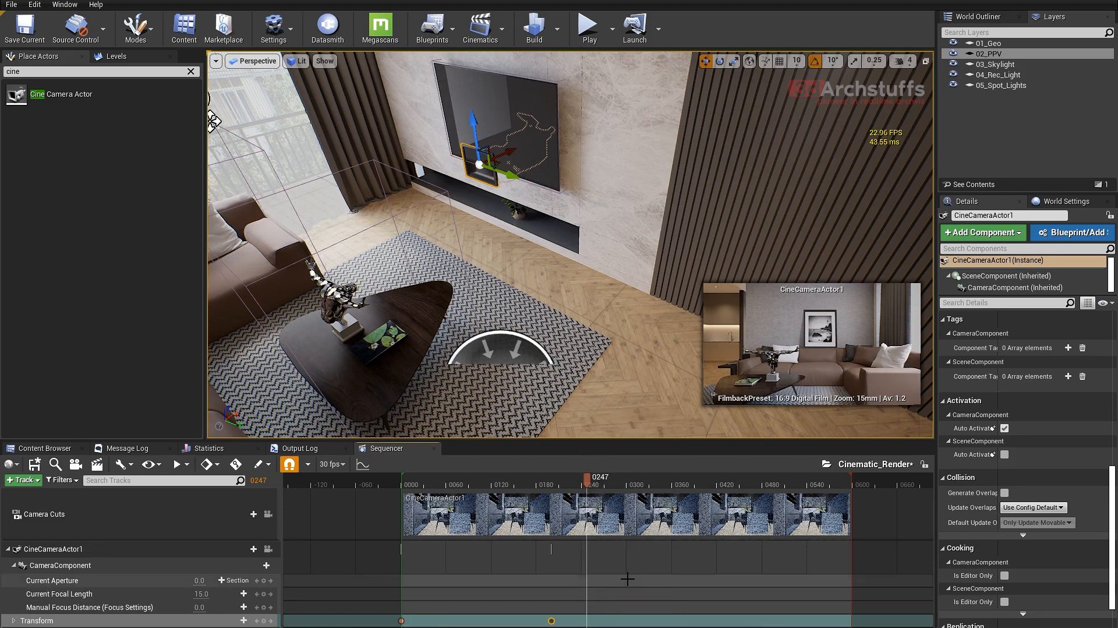
pyautogui.click(553, 484)
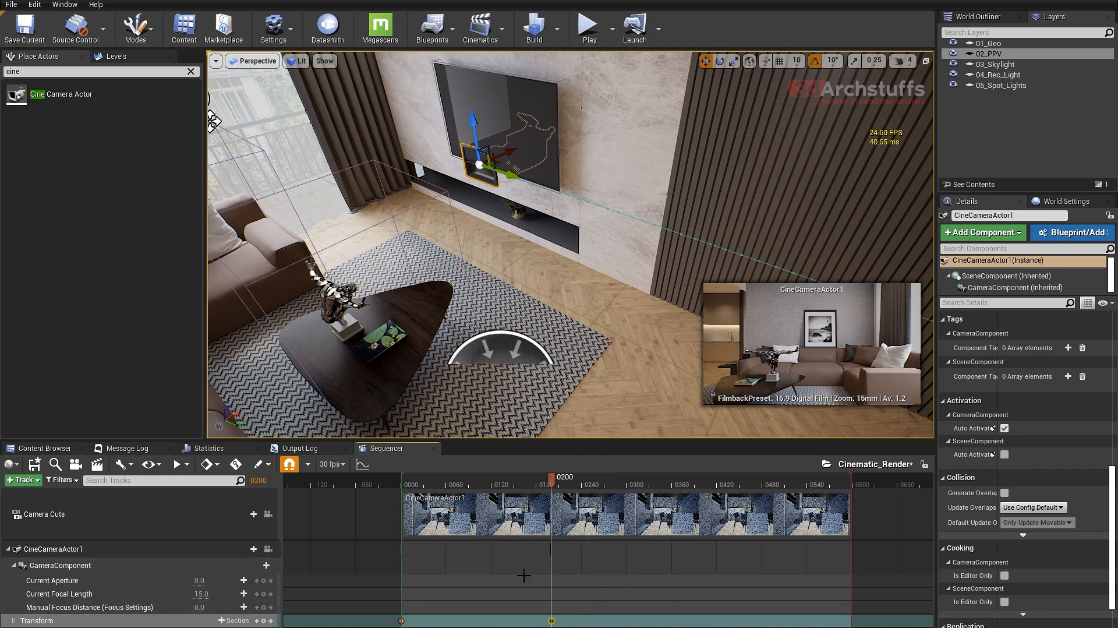
pyautogui.moveTo(510, 484); pyautogui.dragTo(494, 484)
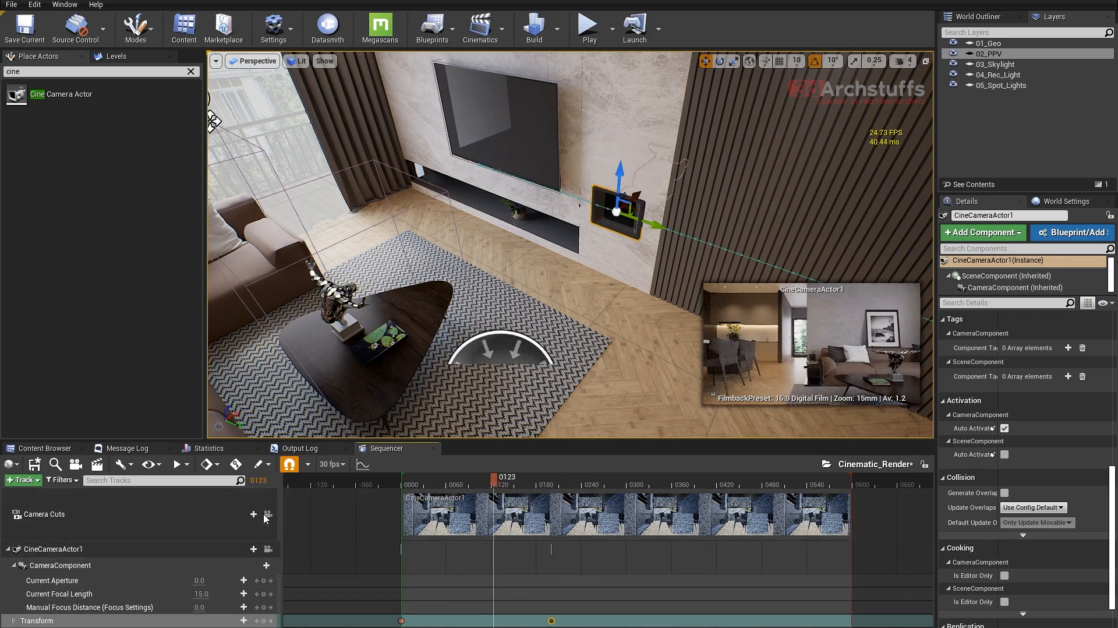
# - At frame 0, bind the camera cut to the existing CineCameraActor1 and lock the viewport to the camera cuts
pyautogui.click(402, 621)
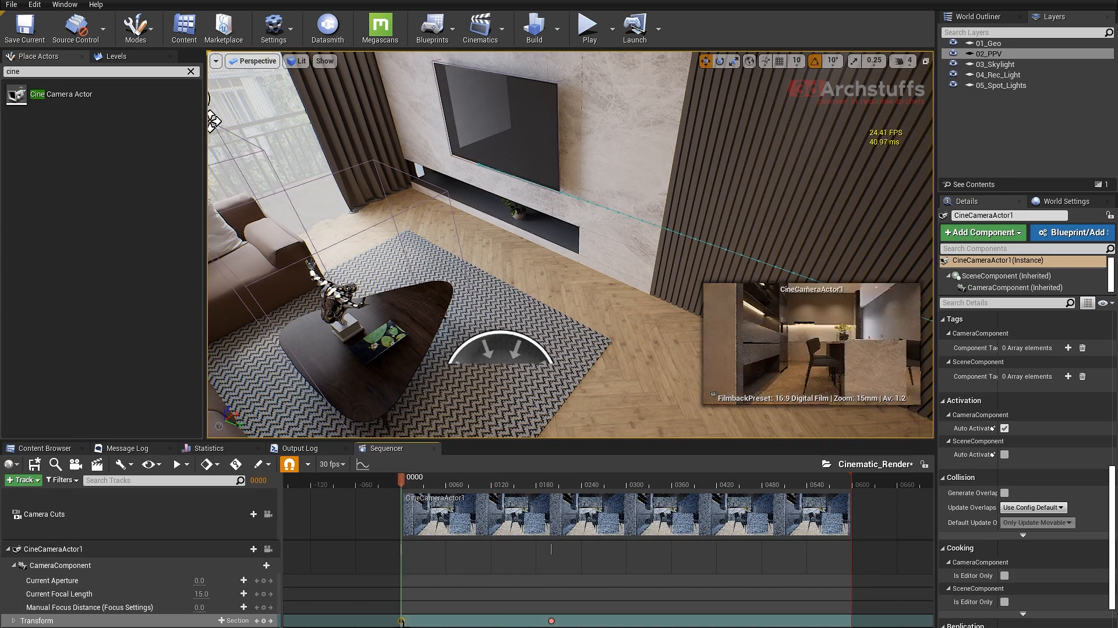
pyautogui.click(247, 519)
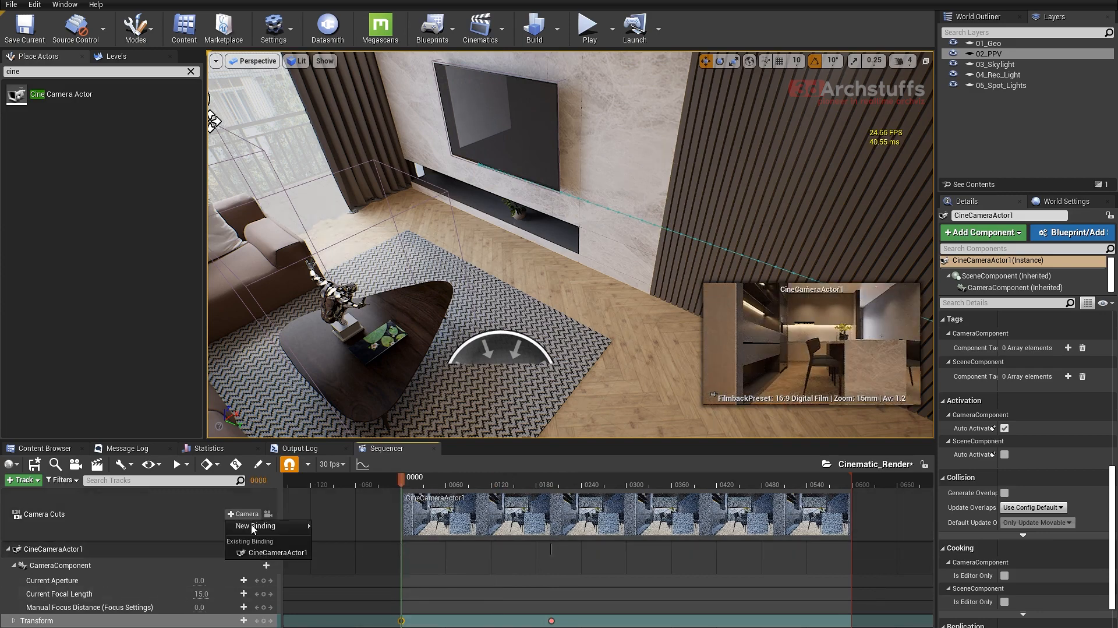
pyautogui.click(268, 555)
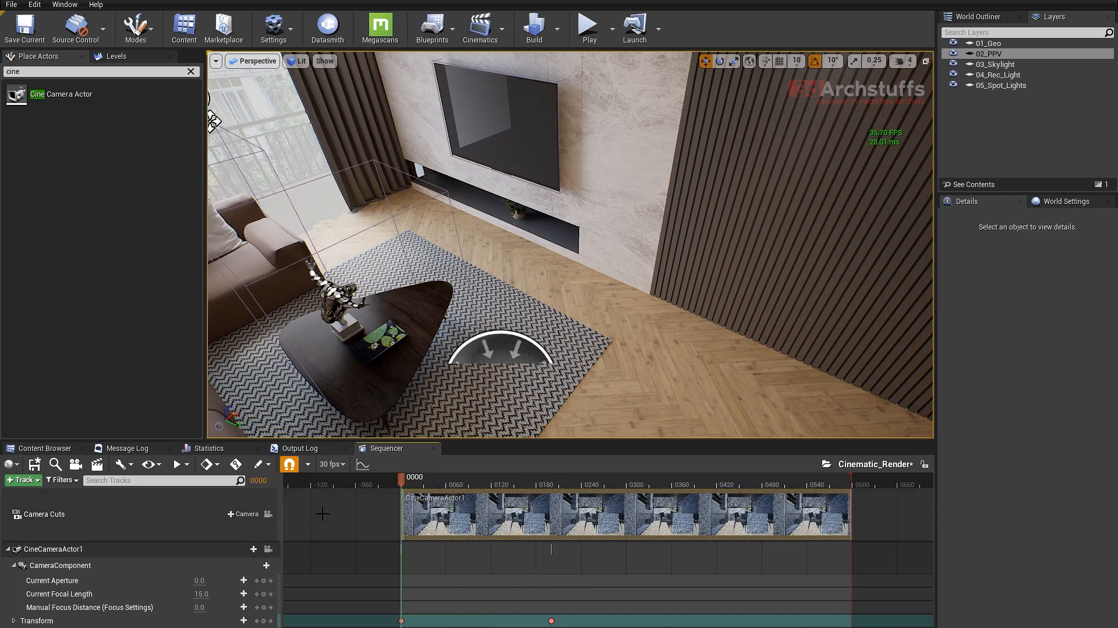
pyautogui.click(268, 515)
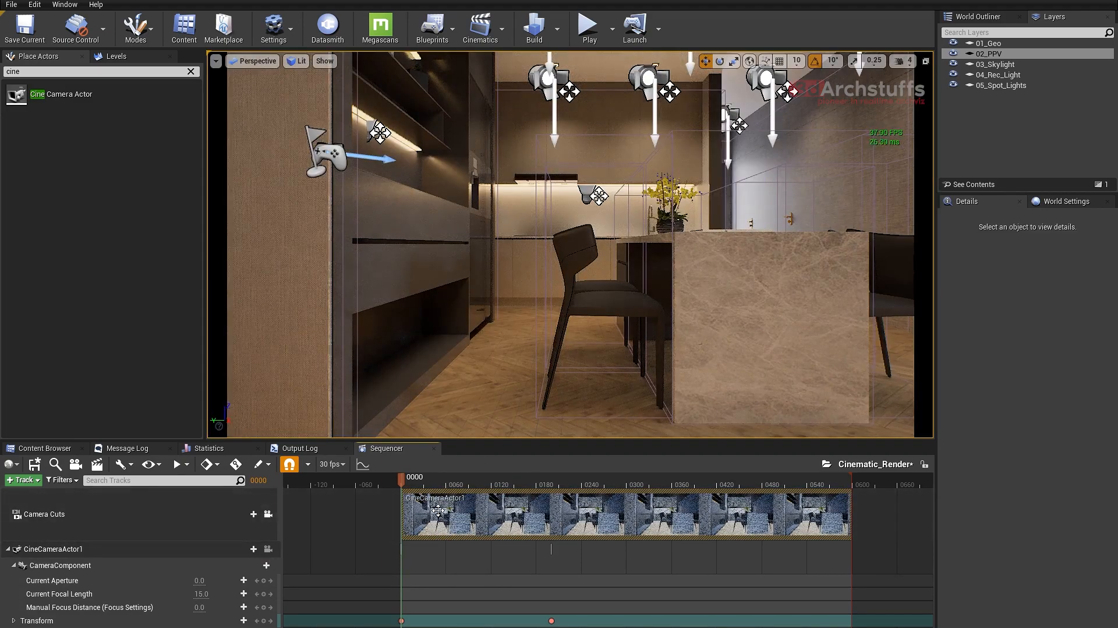
# - Switch the viewport to game view and play the first camera's move from frame 0 through its end
pyautogui.click(215, 60)
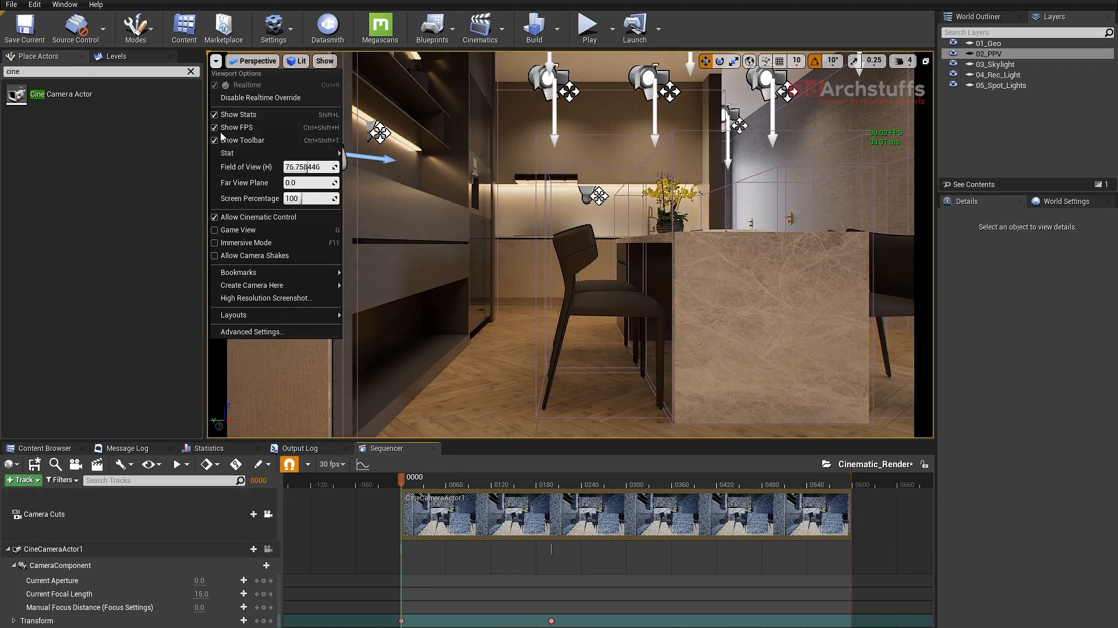
pyautogui.click(232, 230)
pyautogui.press('Escape')
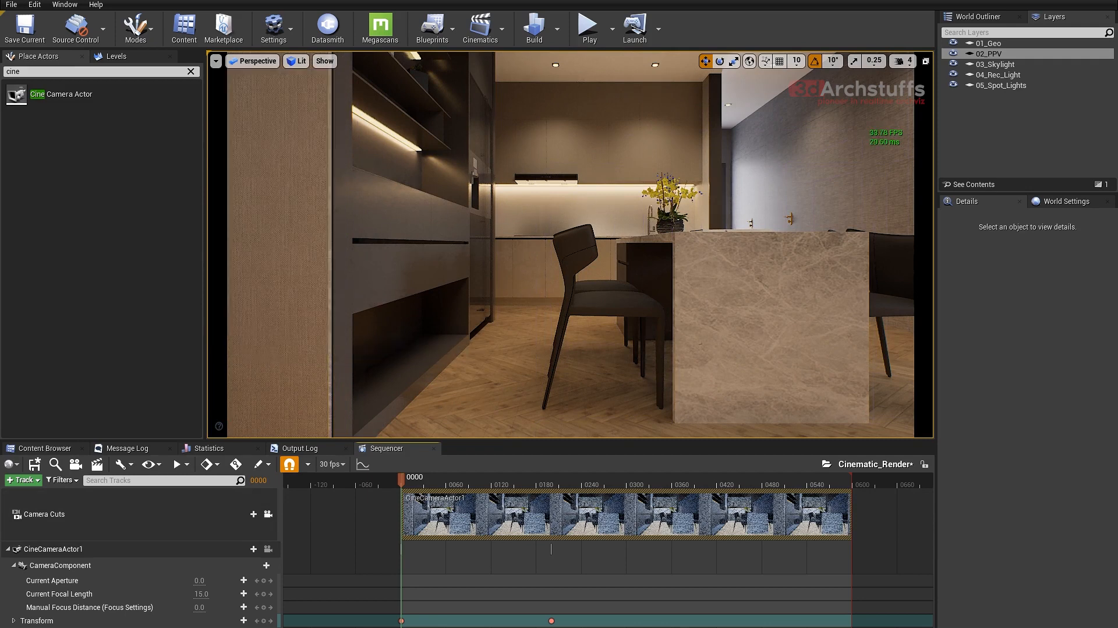
pyautogui.click(536, 240)
pyautogui.press('Escape')
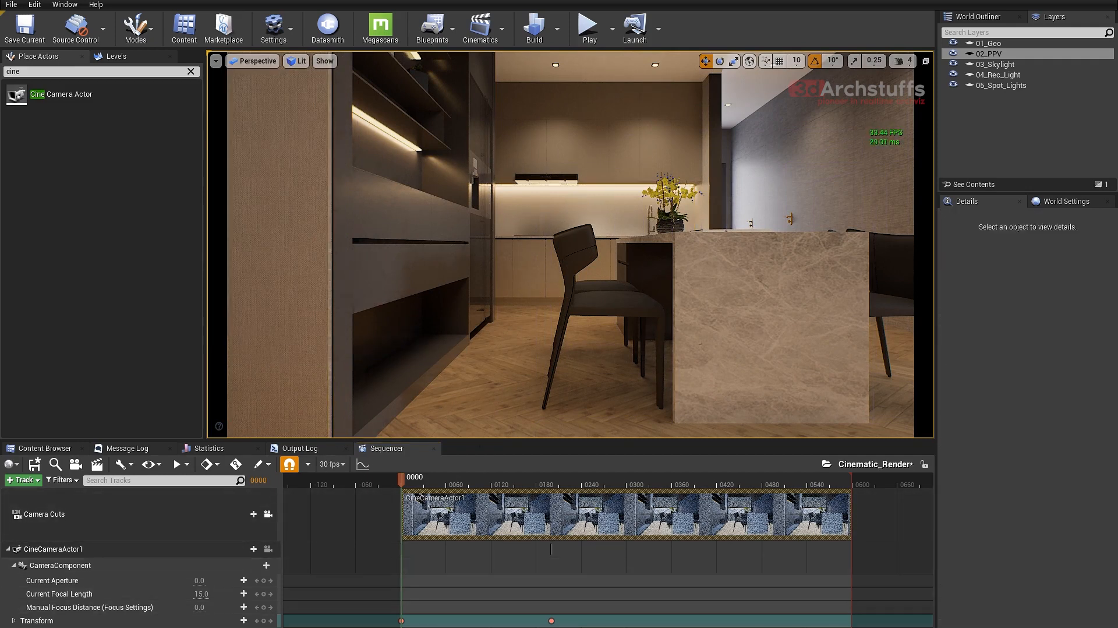
pyautogui.press('space')
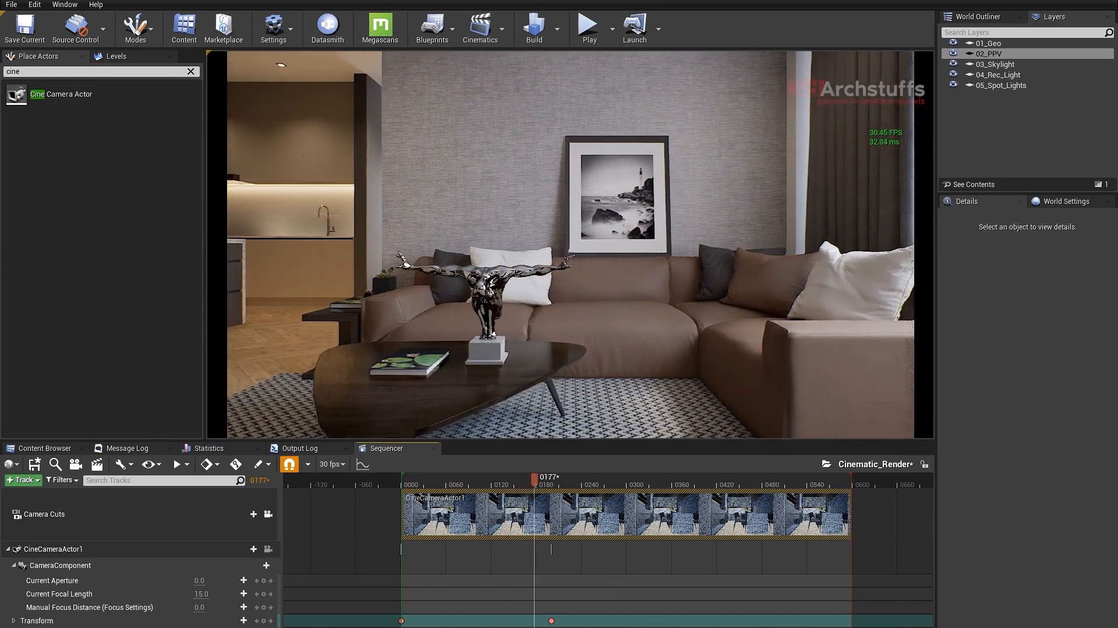
pyautogui.press('space')
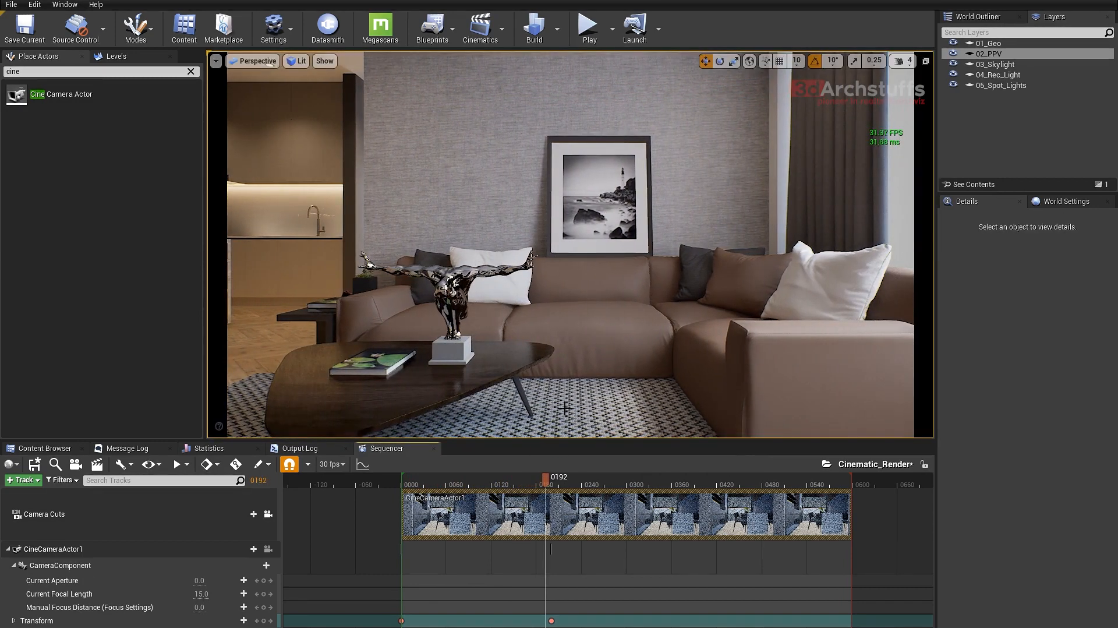
pyautogui.moveTo(547, 481); pyautogui.dragTo(554, 481)
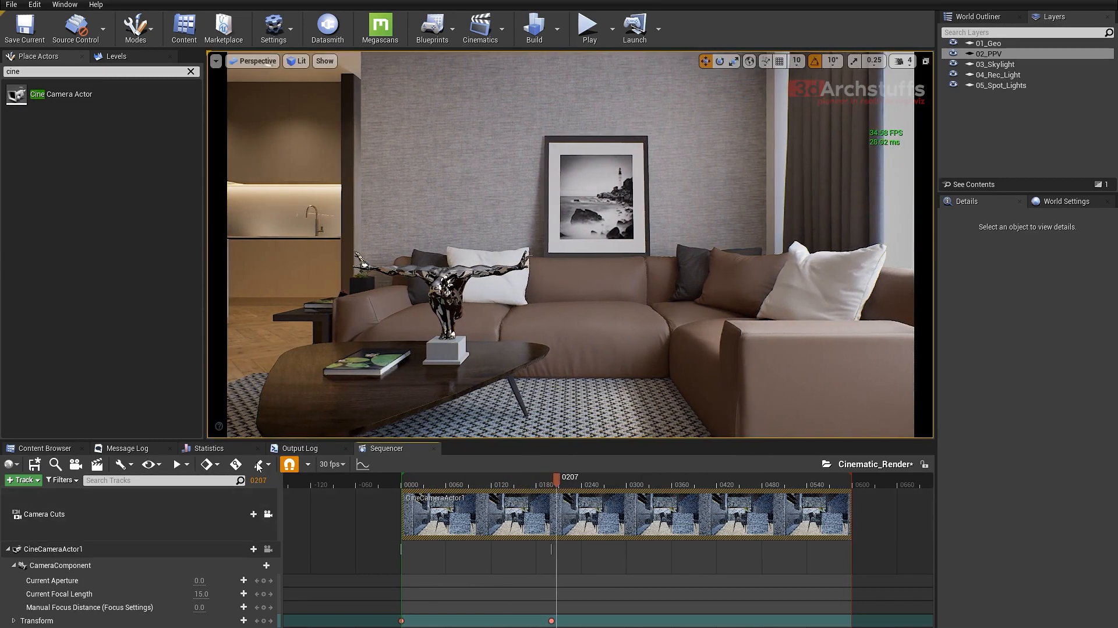
# - Release the viewport from the camera cuts, turn off game view and set the playhead to frame 140
pyautogui.click(268, 515)
pyautogui.moveTo(512, 237); pyautogui.dragTo(367, 268, button='right')
pyautogui.press('g')
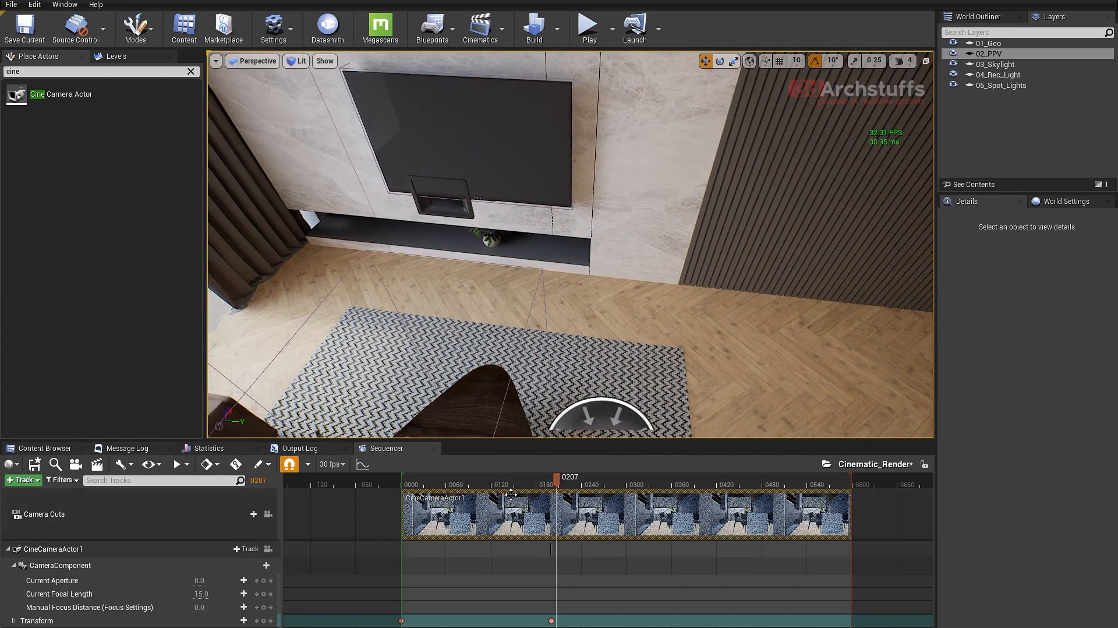
pyautogui.moveTo(534, 483); pyautogui.dragTo(508, 492)
# - Duplicate CineCameraActor1 off the TV wall and rotate the copy at the sofa side to face the TV
pyautogui.click(570, 202)
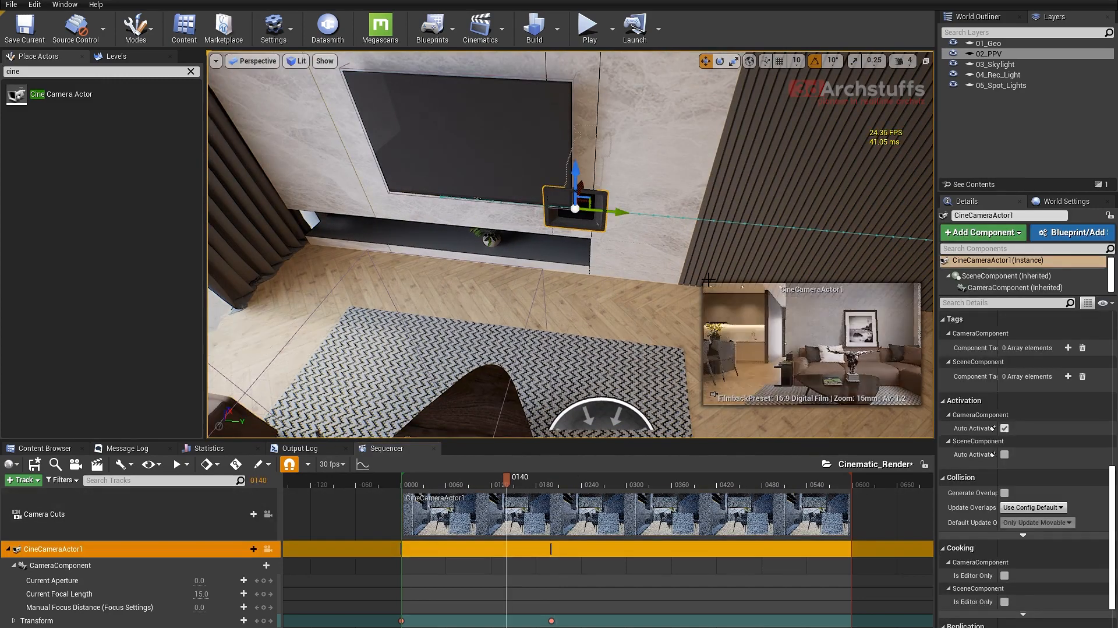
pyautogui.moveTo(563, 186); pyautogui.dragTo(474, 190, button='right')
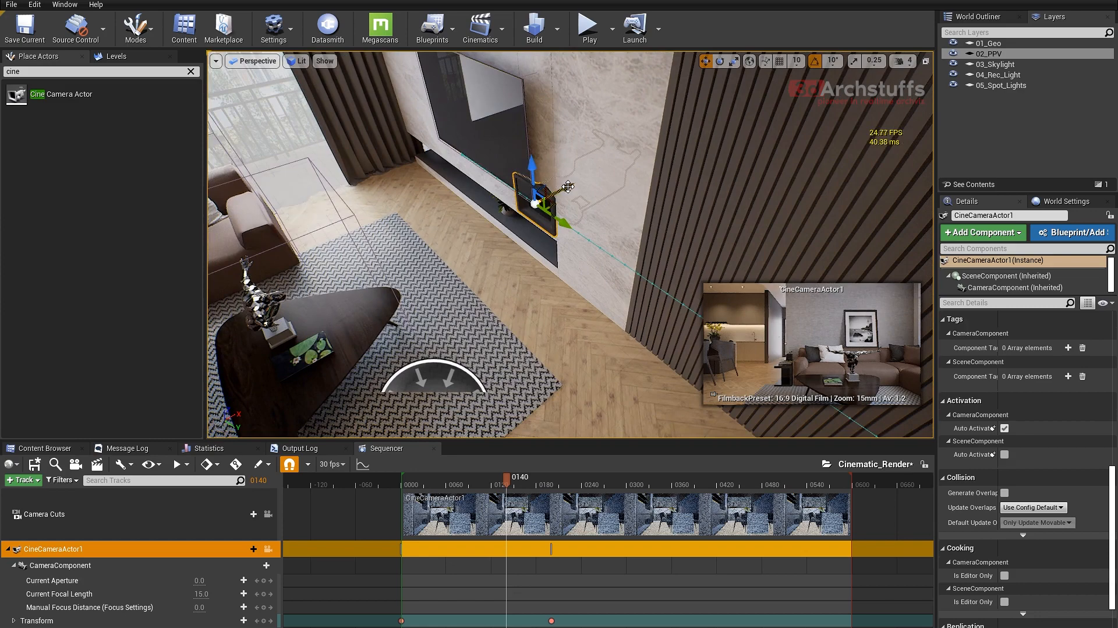
pyautogui.keyDown('alt'); pyautogui.moveTo(562, 186); pyautogui.dragTo(406, 268); pyautogui.keyUp('alt')
pyautogui.moveTo(407, 268); pyautogui.dragTo(326, 269, button='right')
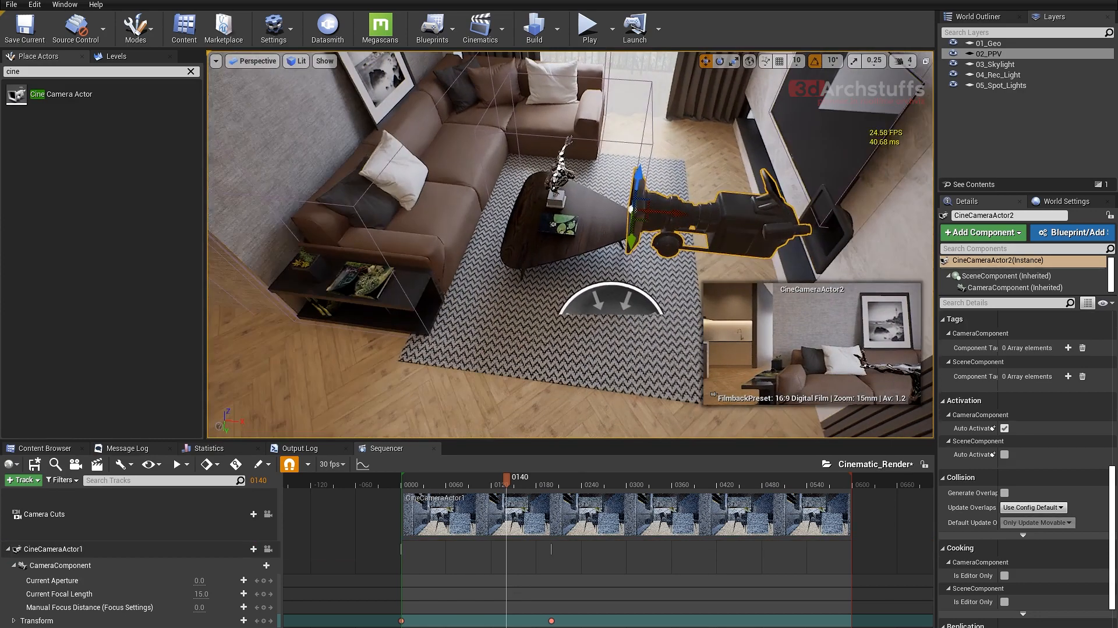
pyautogui.moveTo(669, 215); pyautogui.dragTo(436, 192)
pyautogui.press('e')
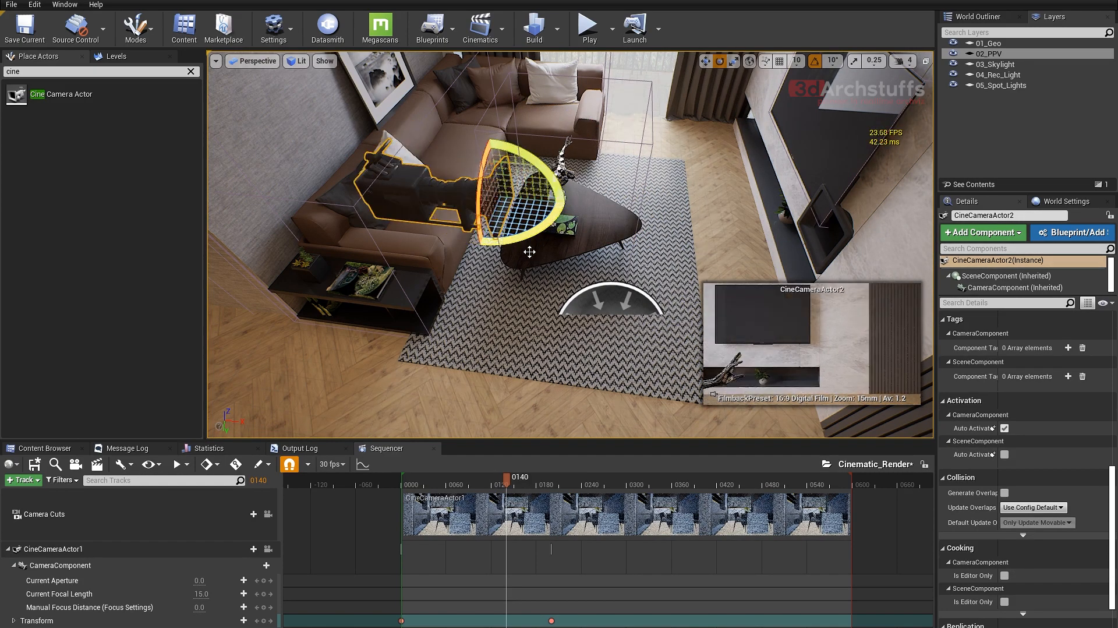
pyautogui.press('w')
# - Move CineCameraActor2 past the dining table into the kitchen, above the counter by the sink, looking toward the living room
pyautogui.moveTo(529, 251); pyautogui.dragTo(385, 256, button='right')
pyautogui.moveTo(704, 251); pyautogui.dragTo(728, 266, button='right')
pyautogui.moveTo(695, 238); pyautogui.dragTo(457, 318)
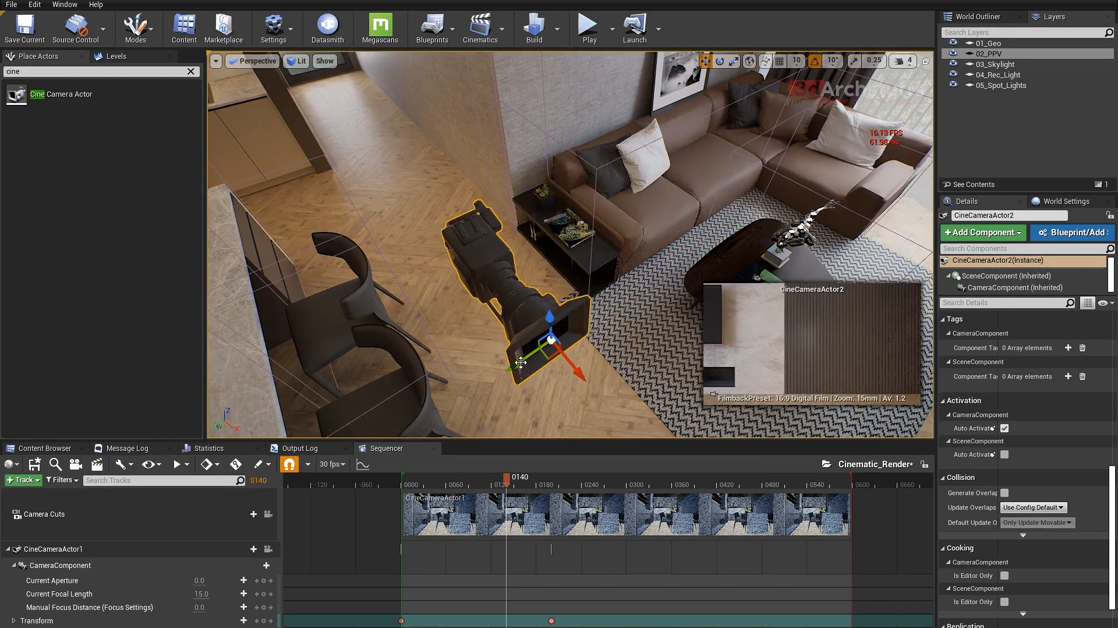
pyautogui.moveTo(448, 290); pyautogui.dragTo(357, 198)
pyautogui.moveTo(357, 199); pyautogui.dragTo(286, 170, button='right')
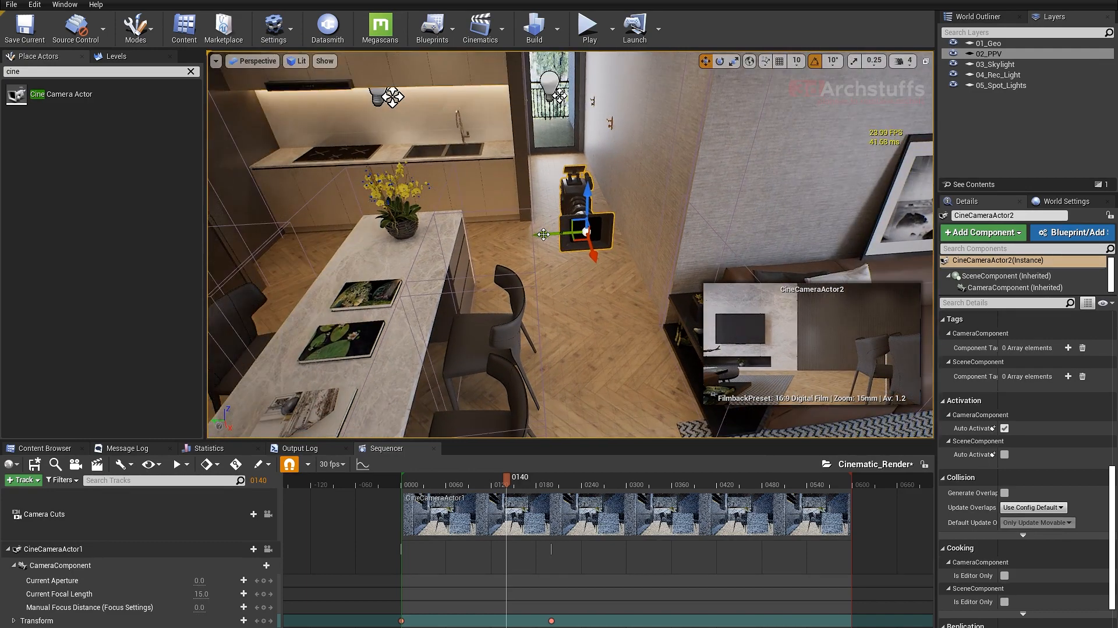
pyautogui.moveTo(544, 234); pyautogui.dragTo(473, 179)
pyautogui.moveTo(478, 128); pyautogui.dragTo(475, 78)
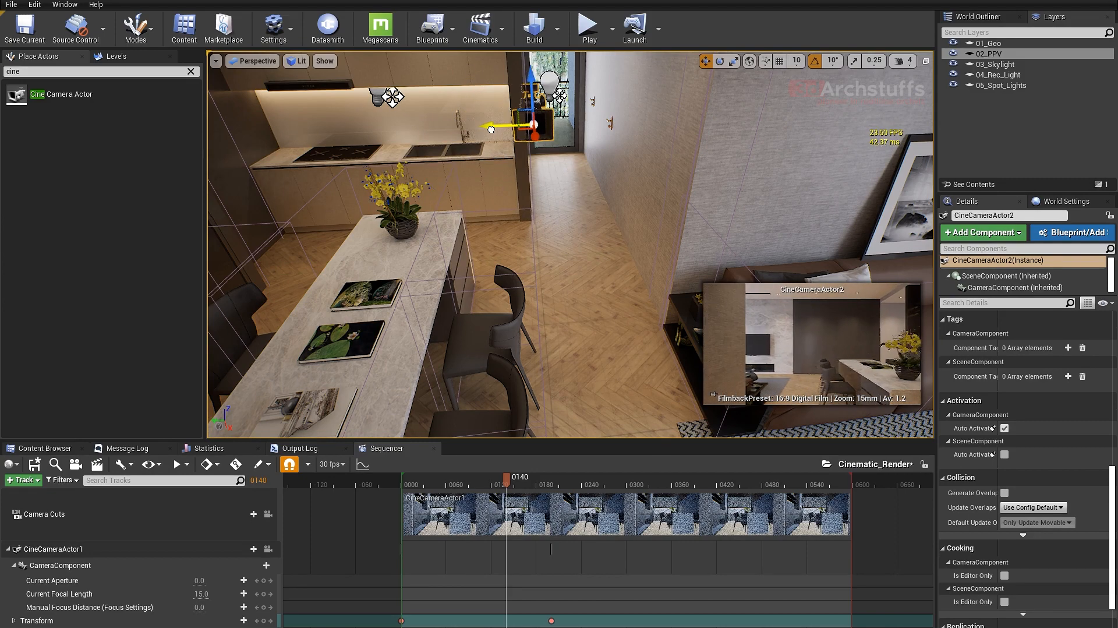
pyautogui.moveTo(434, 127)
pyautogui.mouseDown()
pyautogui.moveTo(452, 122)
pyautogui.moveTo(439, 119)
pyautogui.mouseUp()
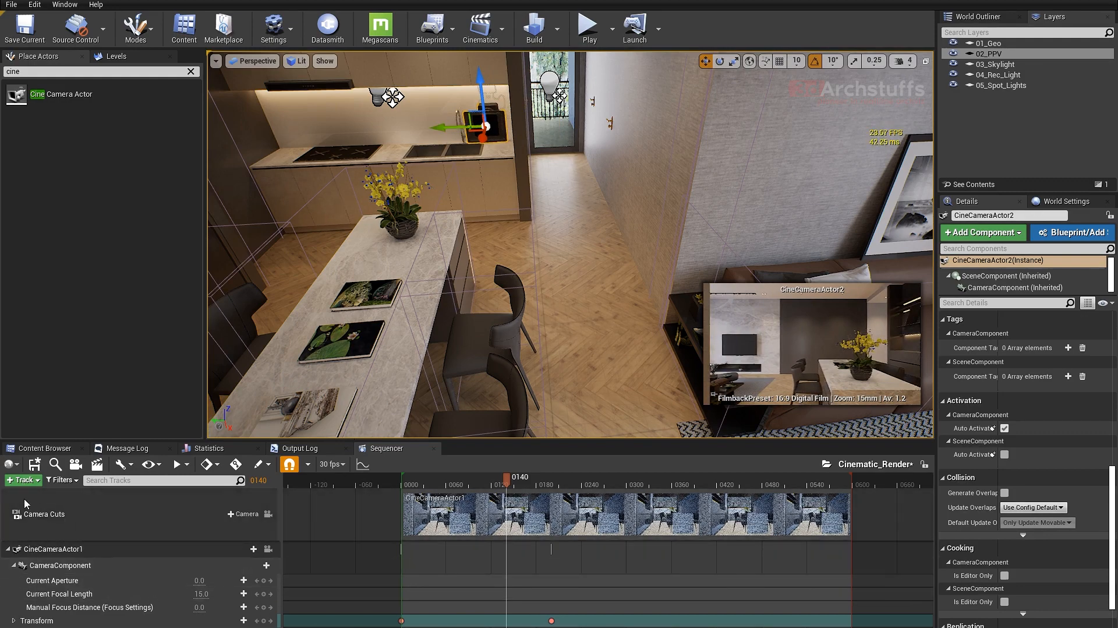
# - Collapse the CineCameraActor1 track and add CineCameraActor2 to the level sequence
pyautogui.click(7, 549)
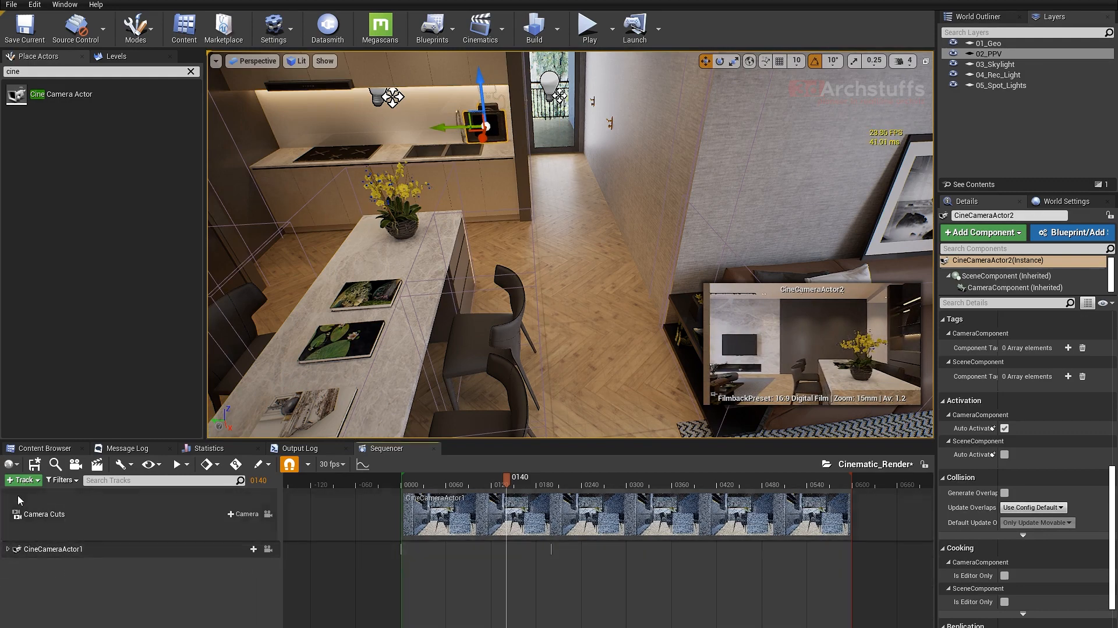
pyautogui.click(23, 480)
pyautogui.moveTo(87, 493)
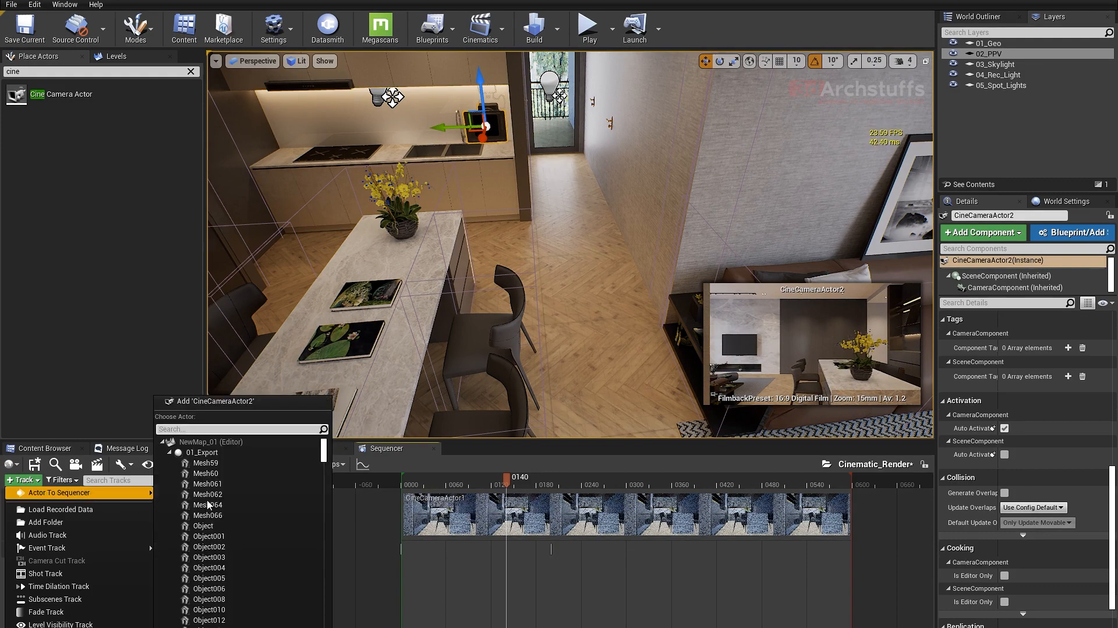
pyautogui.click(245, 402)
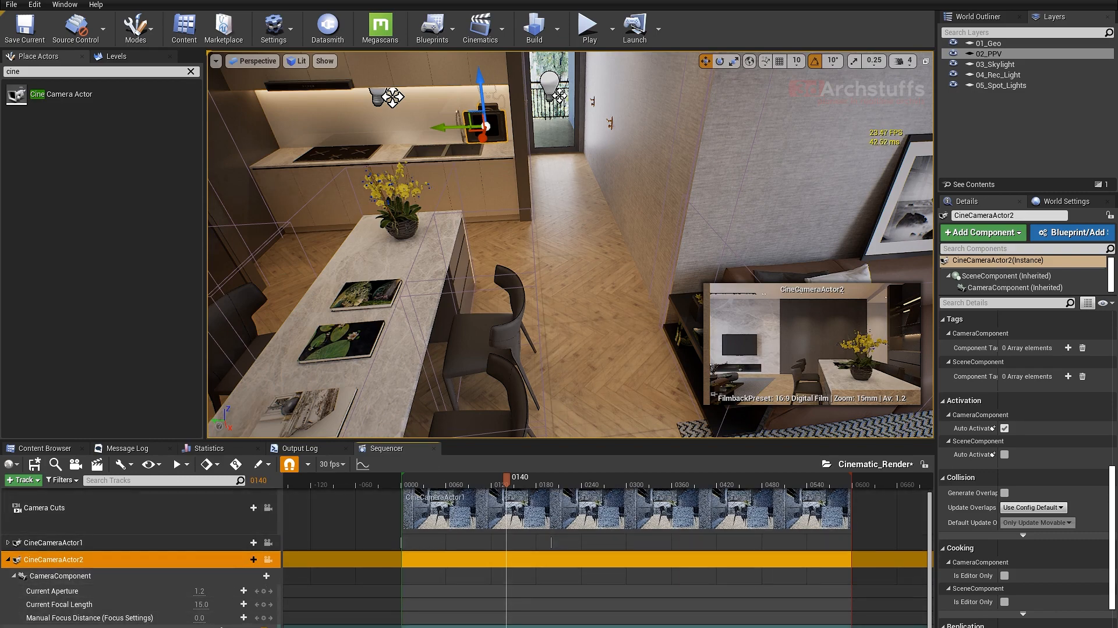
# - Set the time of CineCameraActor2's first transform key to frame 200
pyautogui.rightClick(504, 627)
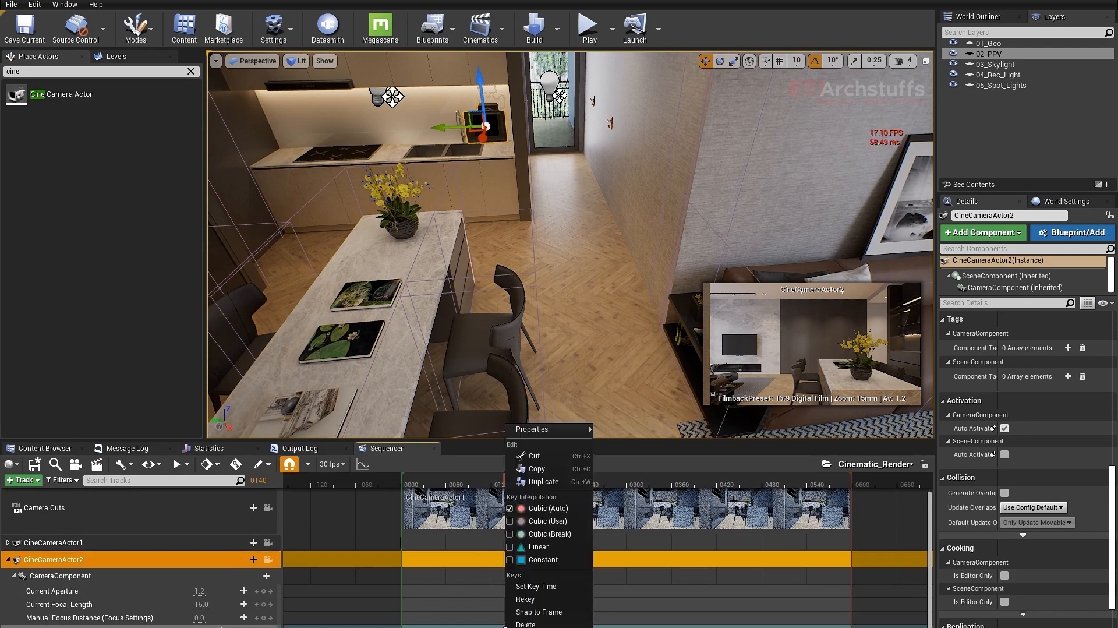
pyautogui.click(540, 584)
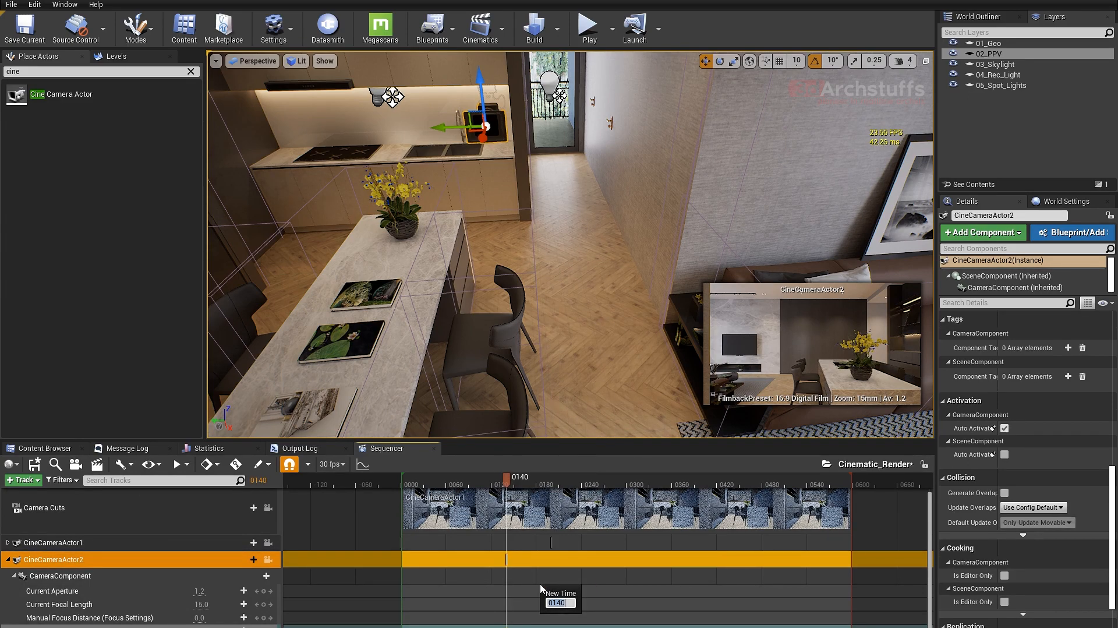
pyautogui.write('200')
pyautogui.press('Return')
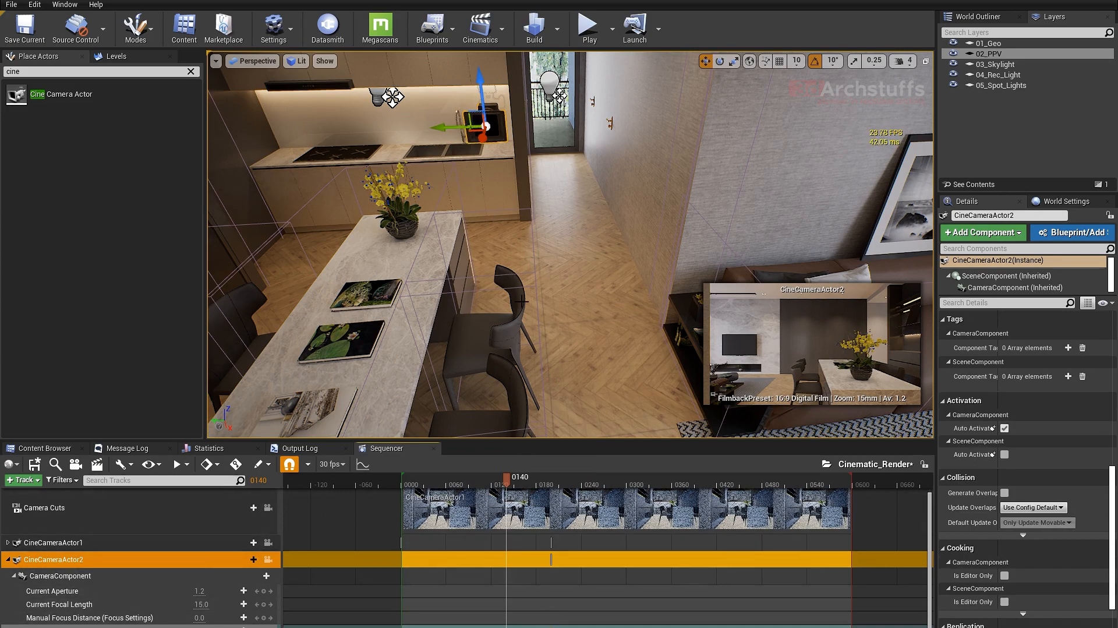
# - At frame 341, slide CineCameraActor2 along the kitchen counter toward the cooktop and set the new transform key's time to frame 400
pyautogui.click(658, 484)
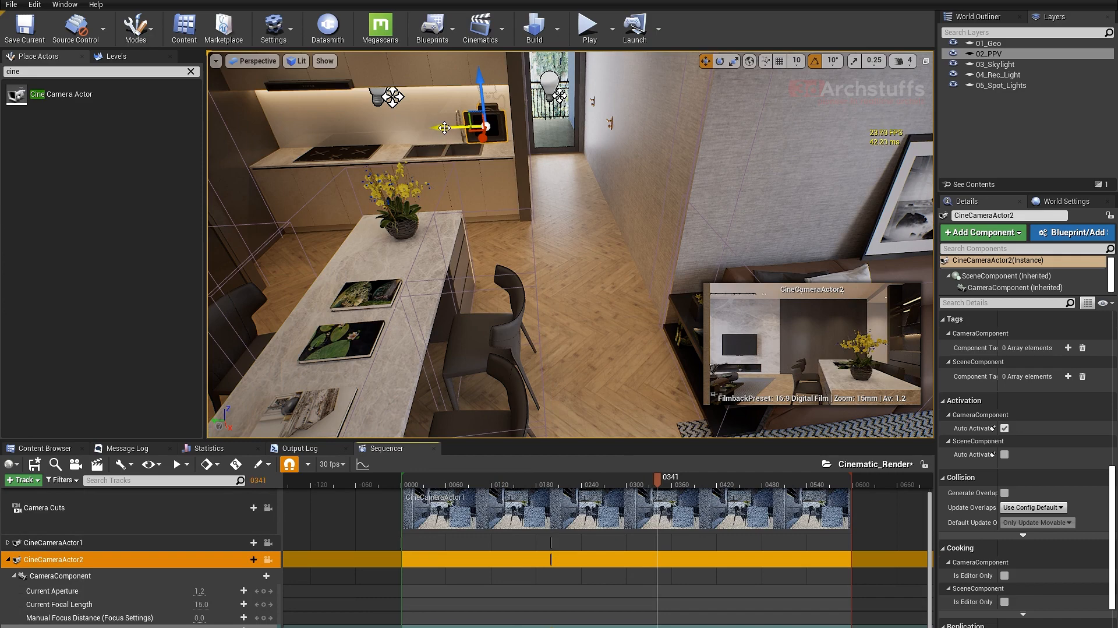
pyautogui.moveTo(444, 127); pyautogui.dragTo(321, 114)
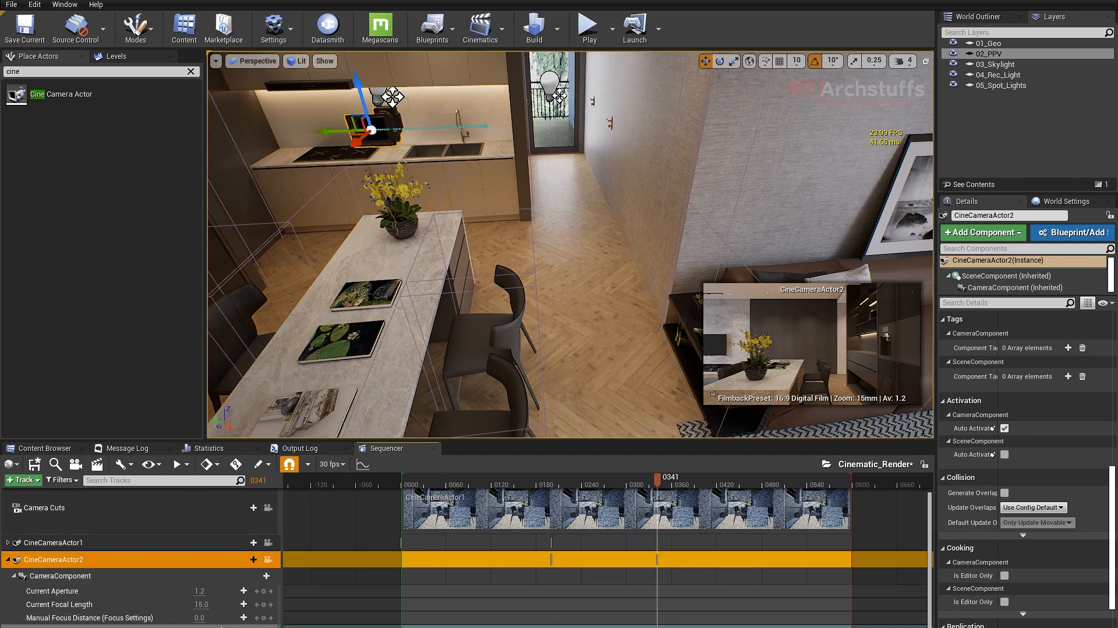
pyautogui.rightClick(658, 627)
pyautogui.click(691, 592)
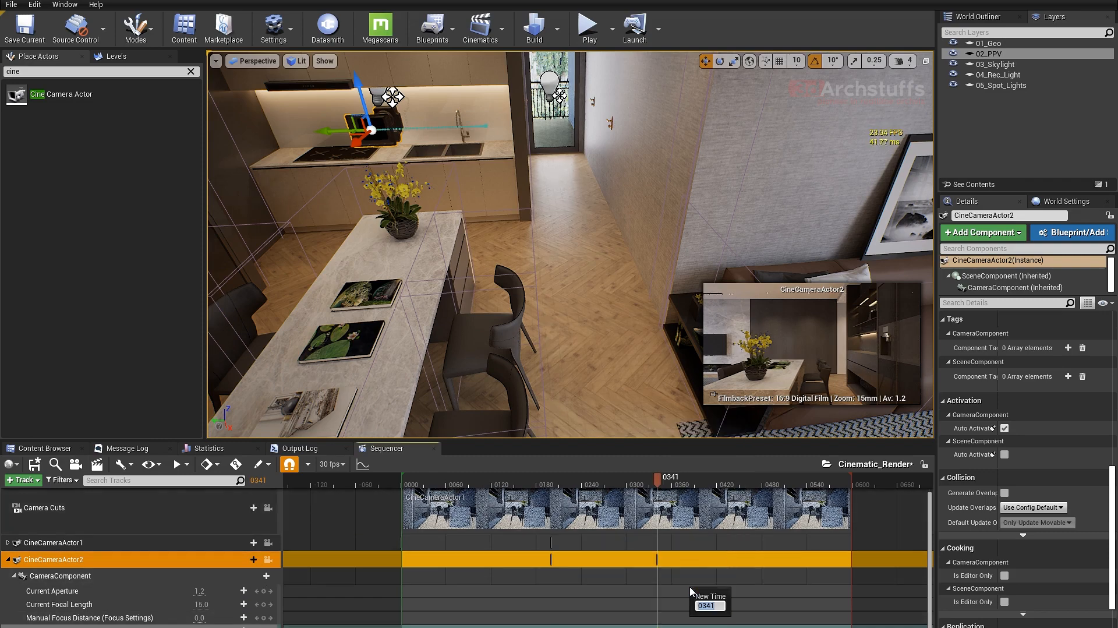
pyautogui.write('40')
pyautogui.press('Return')
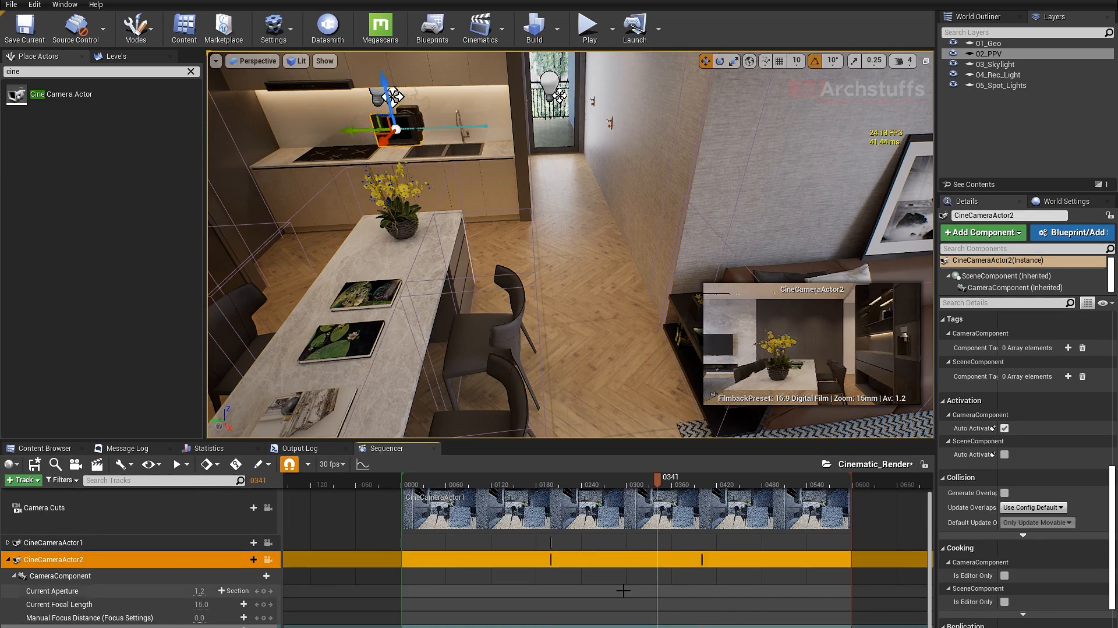
# - At frame 200, add a camera cut bound to the existing CineCameraActor2 and lock the viewport to the camera cuts
pyautogui.press(',')
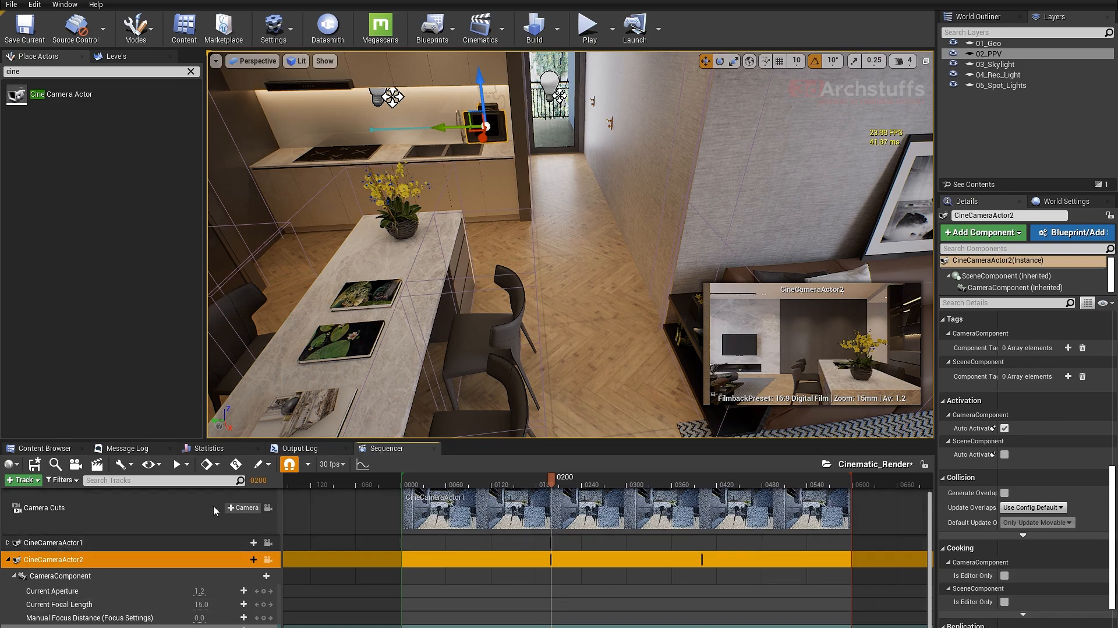
pyautogui.click(242, 510)
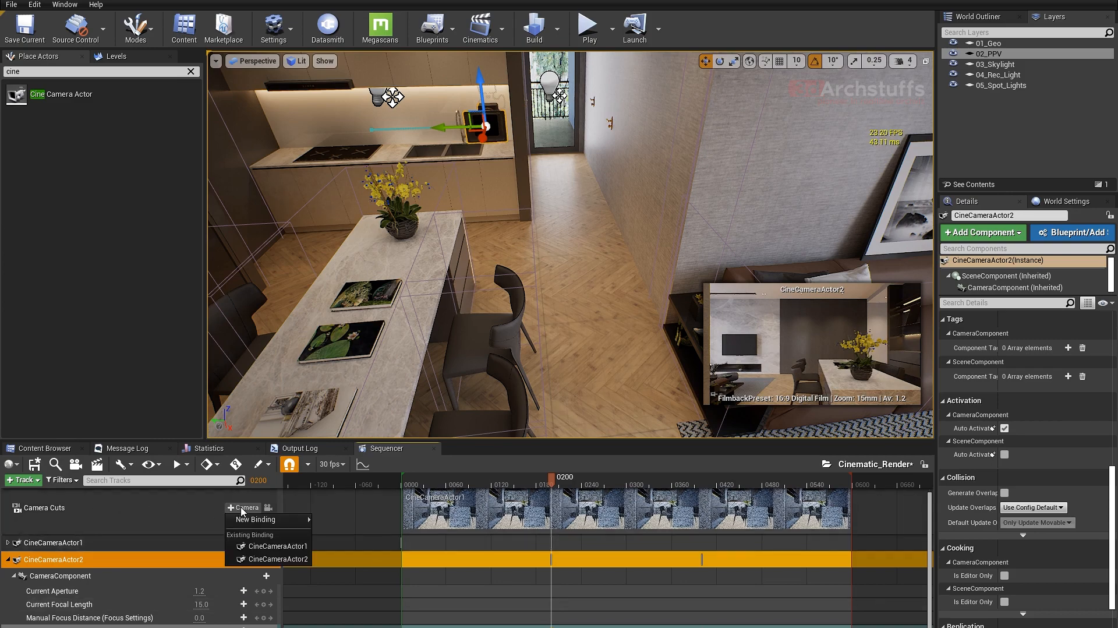
pyautogui.click(265, 561)
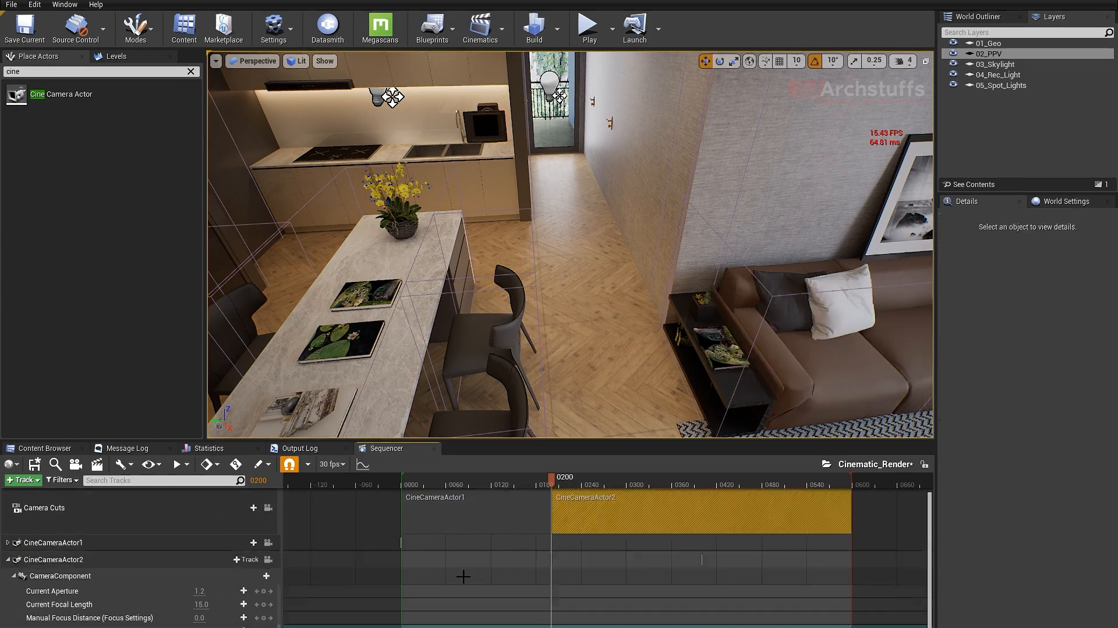
pyautogui.click(268, 508)
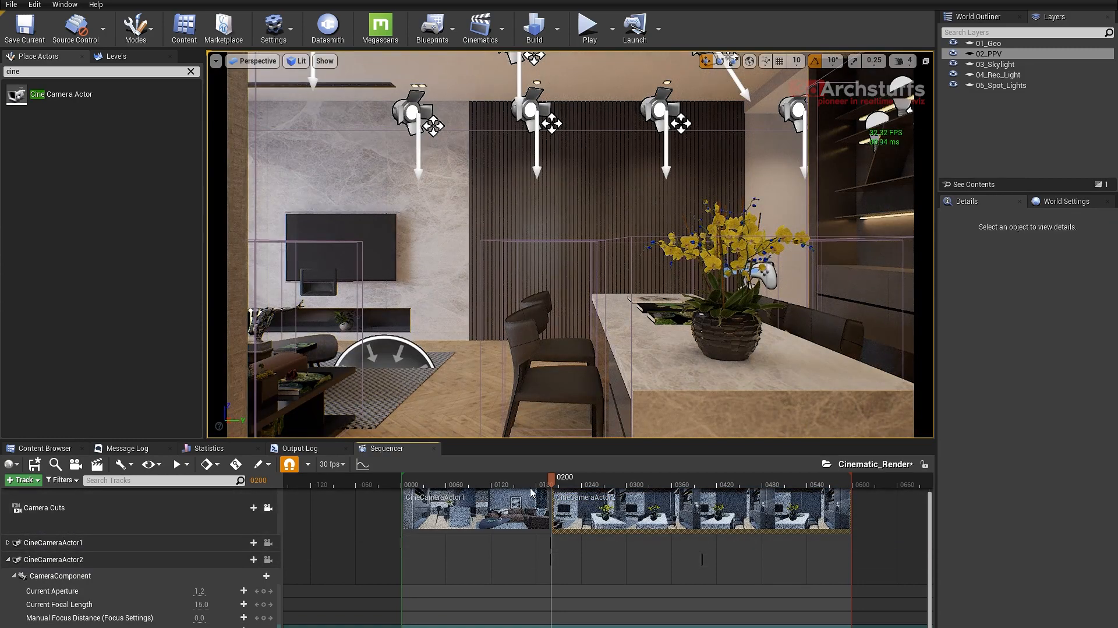
# - Play the second camera's move from frame 200 and stop near frame 374
pyautogui.press('space')
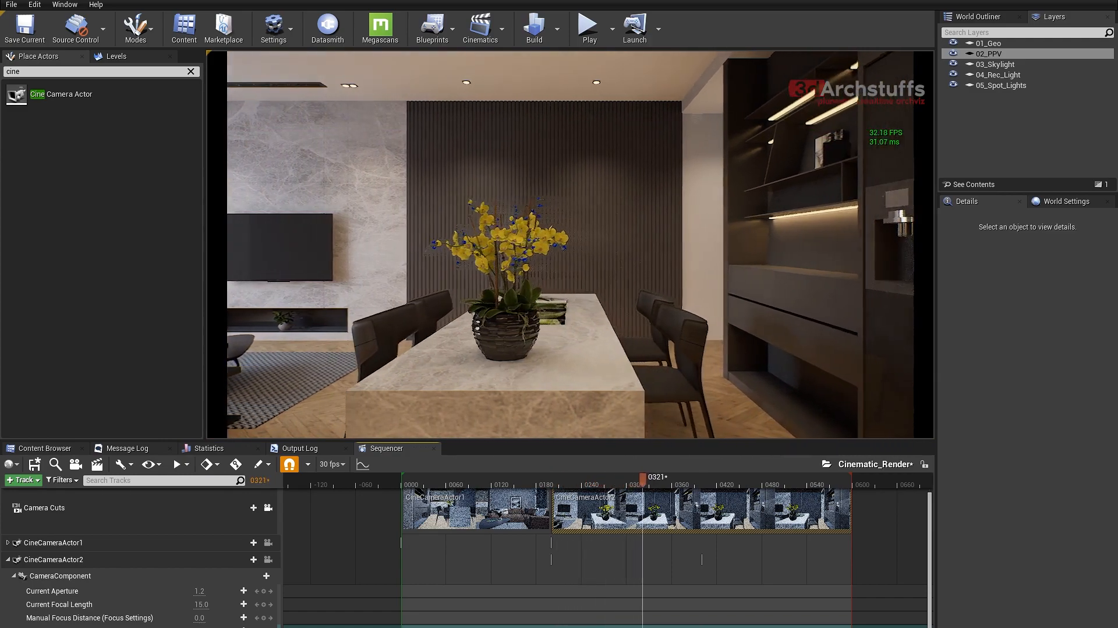
pyautogui.press('space')
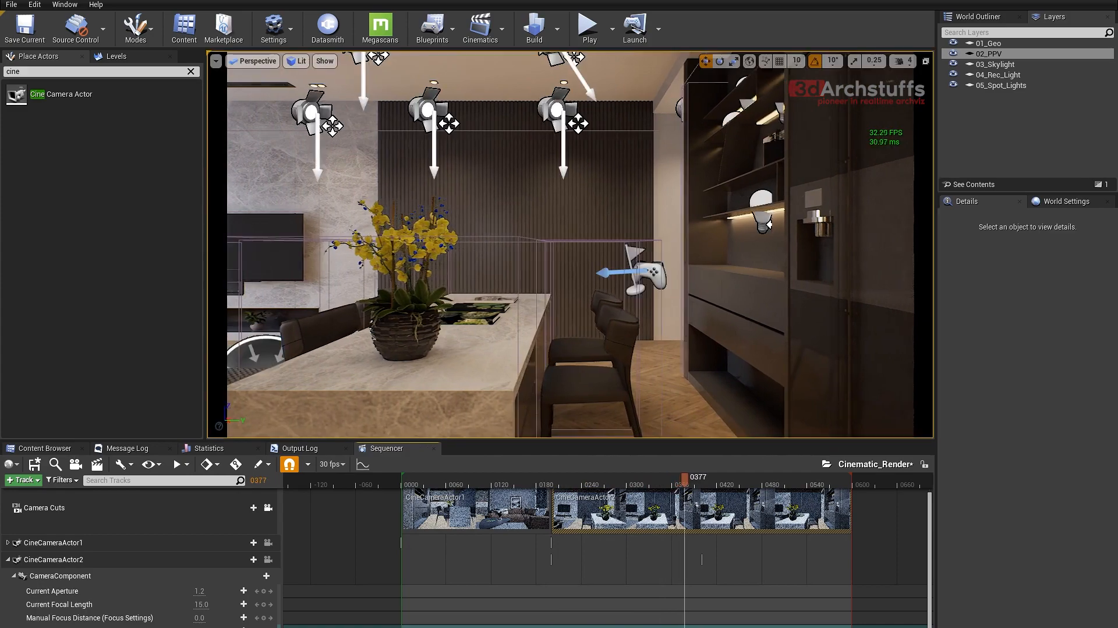
pyautogui.moveTo(686, 479)
pyautogui.mouseDown()
pyautogui.moveTo(613, 479)
pyautogui.moveTo(682, 480)
pyautogui.mouseUp()
# - Unlock the viewport from the camera cuts, duplicate the kitchen cine camera and move the copy to the living-room sofa
pyautogui.click(267, 507)
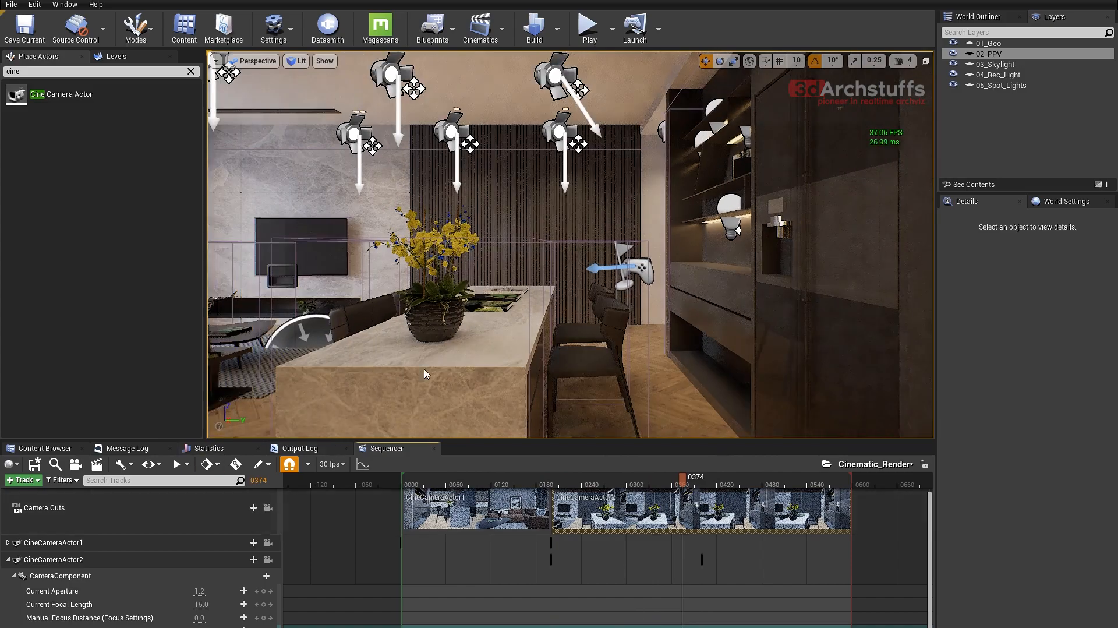
pyautogui.moveTo(425, 375); pyautogui.dragTo(433, 129, button='right')
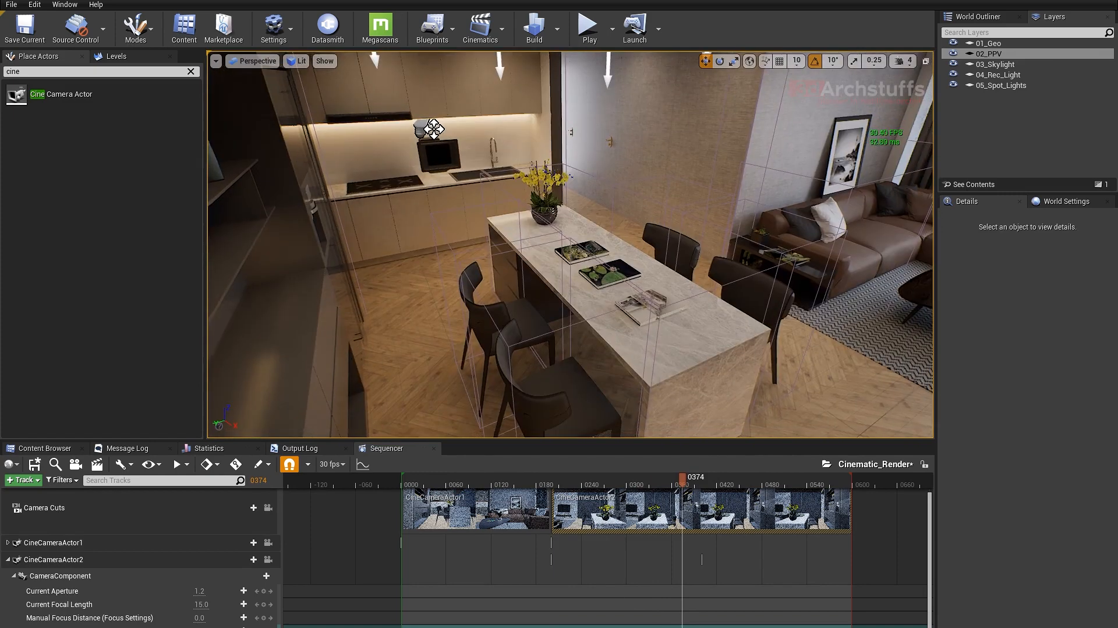
pyautogui.moveTo(509, 202); pyautogui.dragTo(472, 189, button='right')
pyautogui.click(454, 174)
pyautogui.moveTo(440, 166); pyautogui.dragTo(603, 333)
pyautogui.keyDown('shift'); pyautogui.moveTo(550, 299); pyautogui.dragTo(876, 278); pyautogui.keyUp('shift')
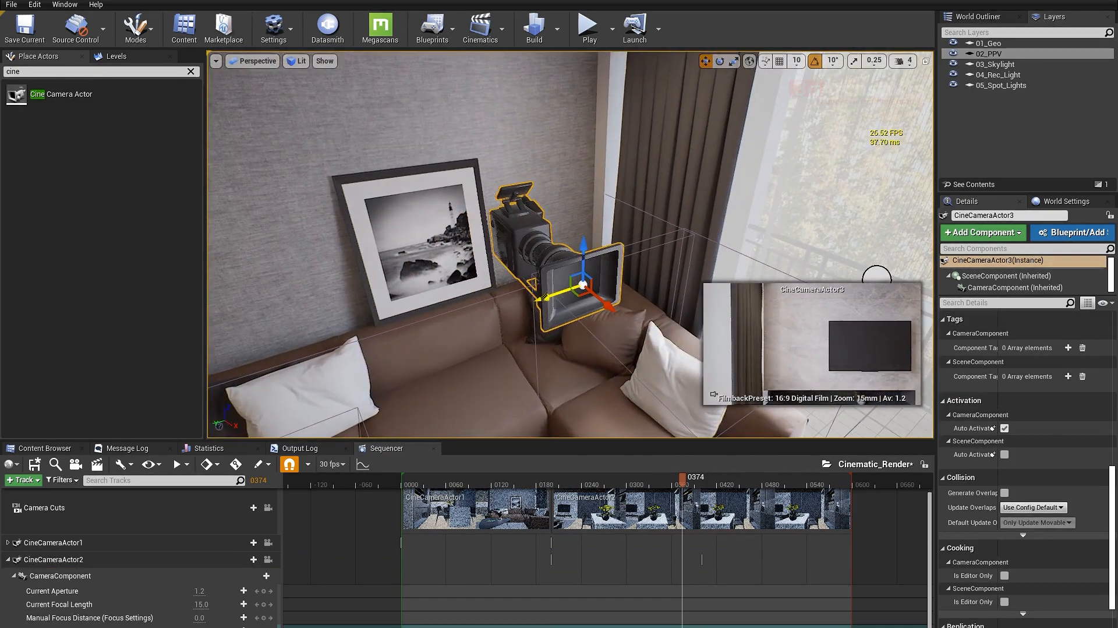
# - Reposition the duplicated camera above the brown sofa, between the framed picture and the window
pyautogui.moveTo(544, 297); pyautogui.dragTo(389, 349)
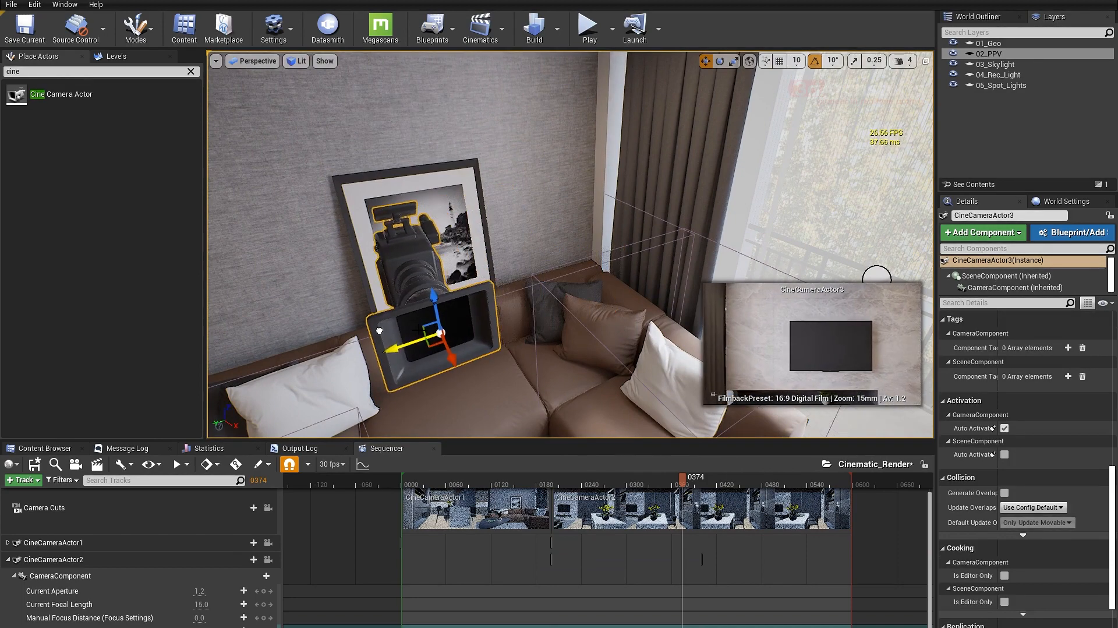
pyautogui.scroll(-3, 503, 362)
pyautogui.moveTo(549, 369)
pyautogui.mouseDown(button='right')
pyautogui.moveTo(570, 366)
pyautogui.moveTo(555, 353)
pyautogui.mouseUp(button='right')
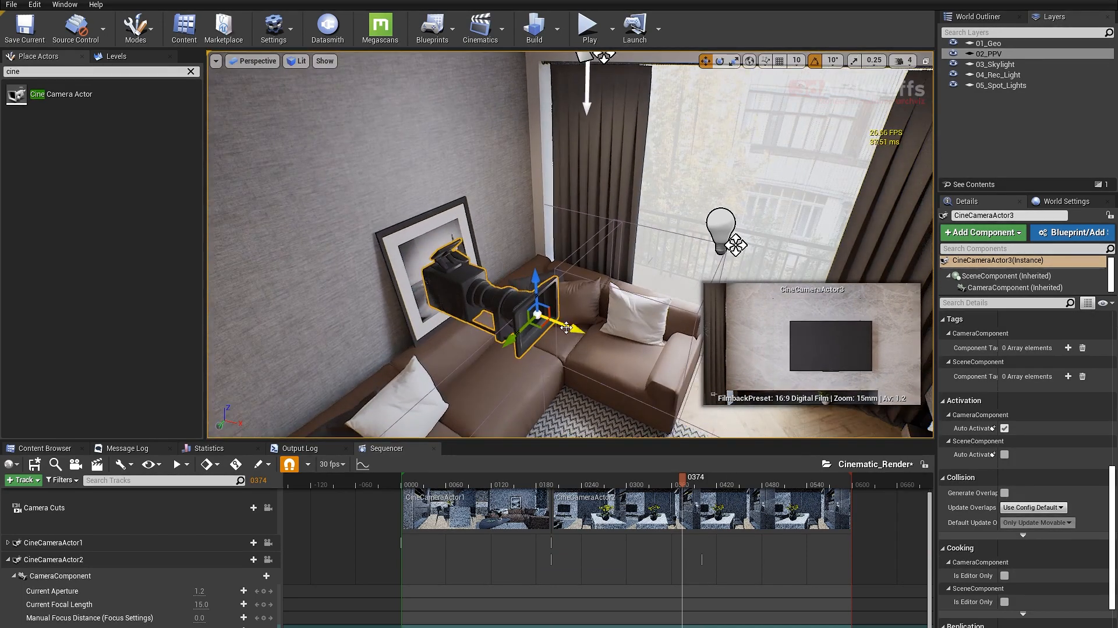
pyautogui.moveTo(566, 327); pyautogui.dragTo(486, 355)
# - Rotate the new camera to look toward the kitchen and move it to the curtain beside the TV wall
pyautogui.press('e')
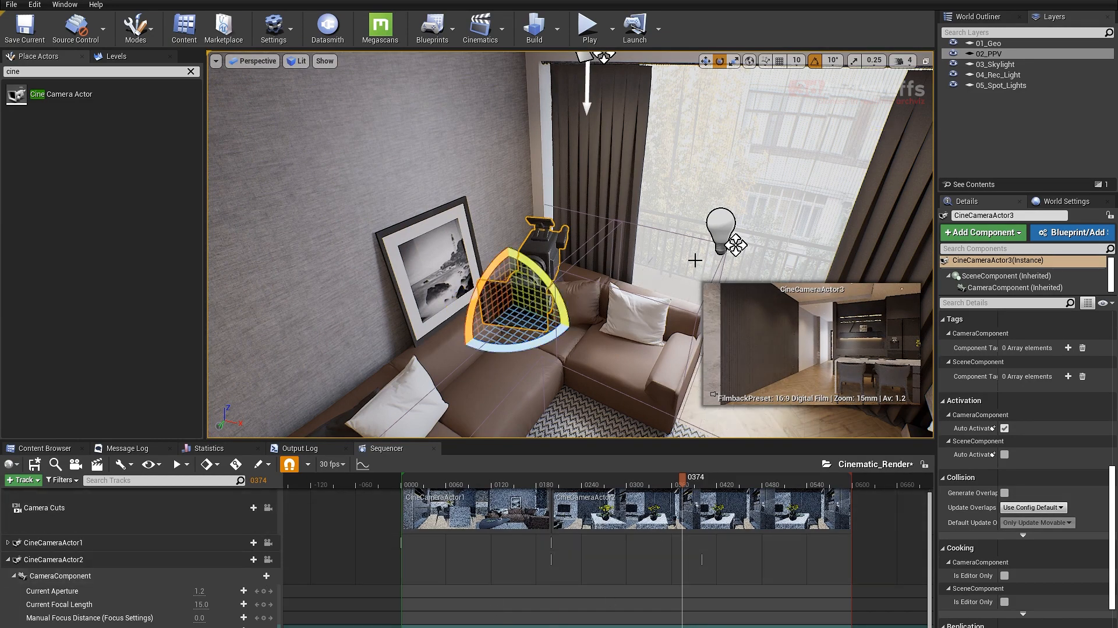
pyautogui.moveTo(660, 235); pyautogui.dragTo(644, 249, button='right')
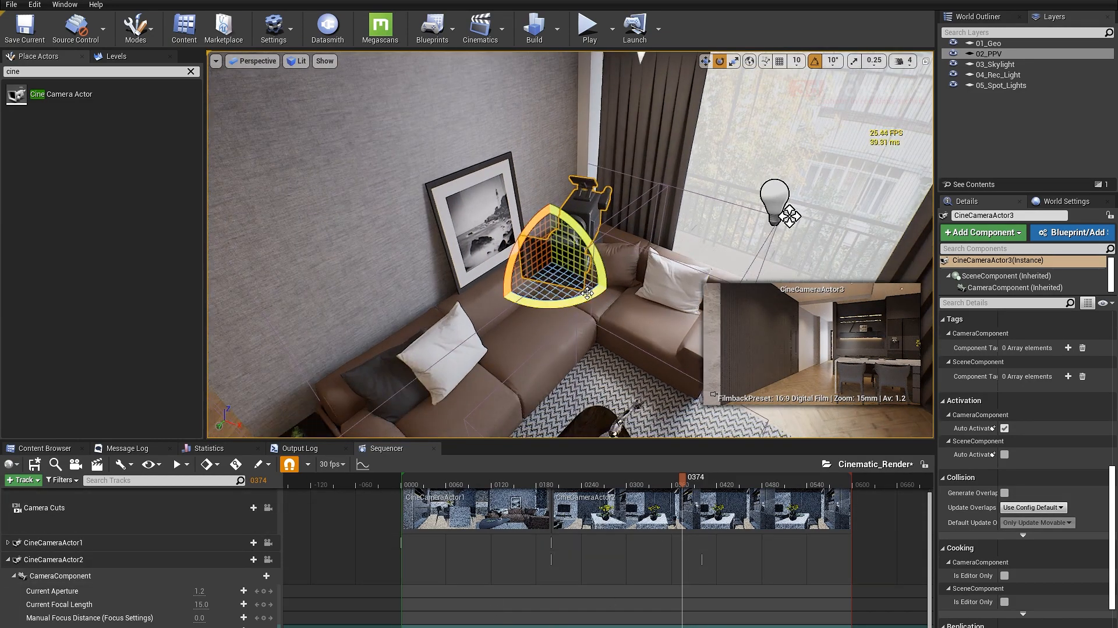
pyautogui.moveTo(587, 293); pyautogui.dragTo(725, 346)
pyautogui.press('w')
pyautogui.keyDown('alt'); pyautogui.moveTo(592, 303); pyautogui.dragTo(641, 122); pyautogui.keyUp('alt')
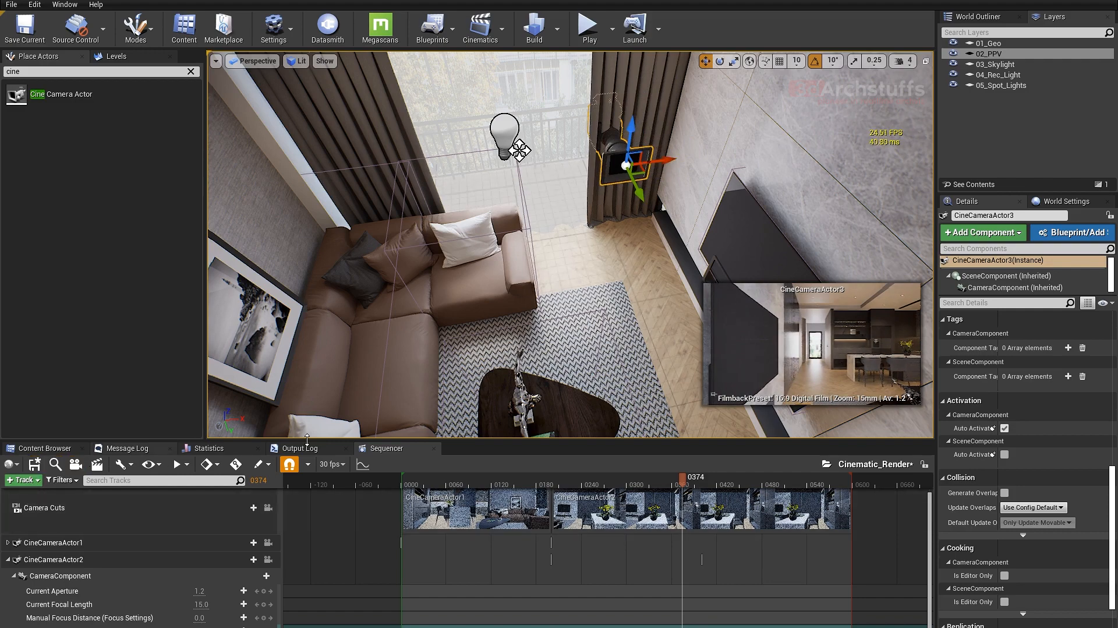
# - Add CineCameraActor3 to the sequence and collapse the CineCameraActor2 tracks
pyautogui.click(27, 484)
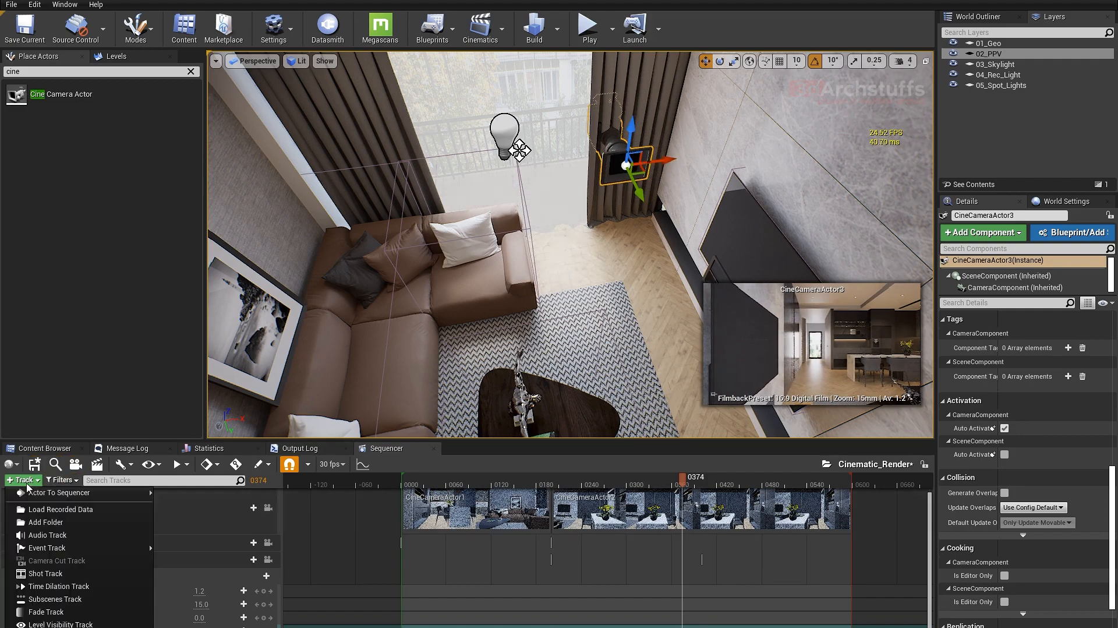
pyautogui.moveTo(67, 493)
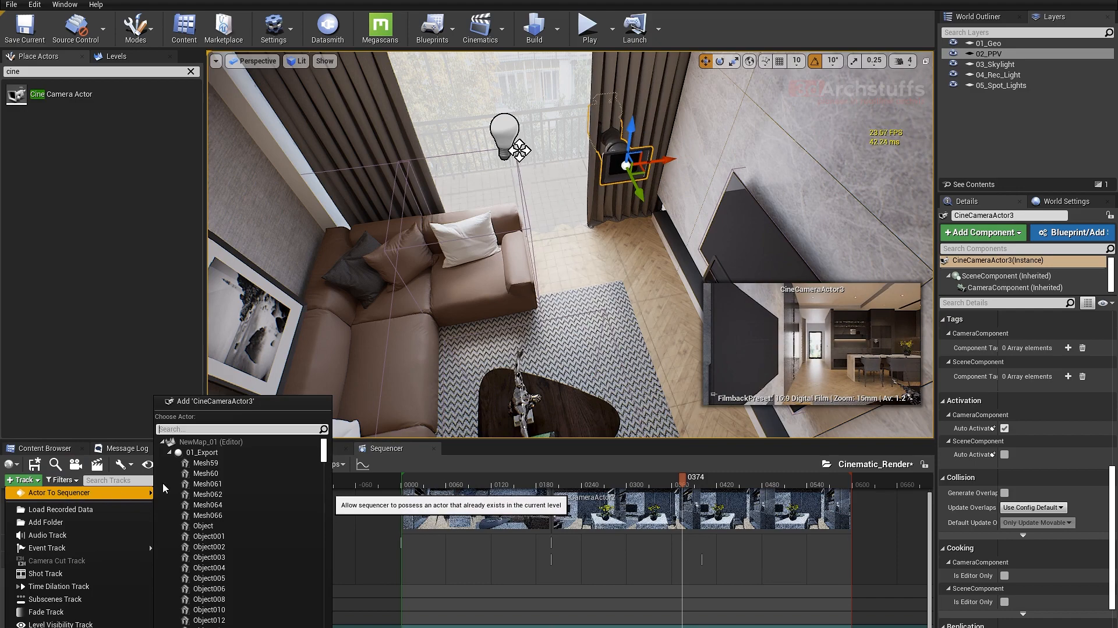
pyautogui.click(224, 401)
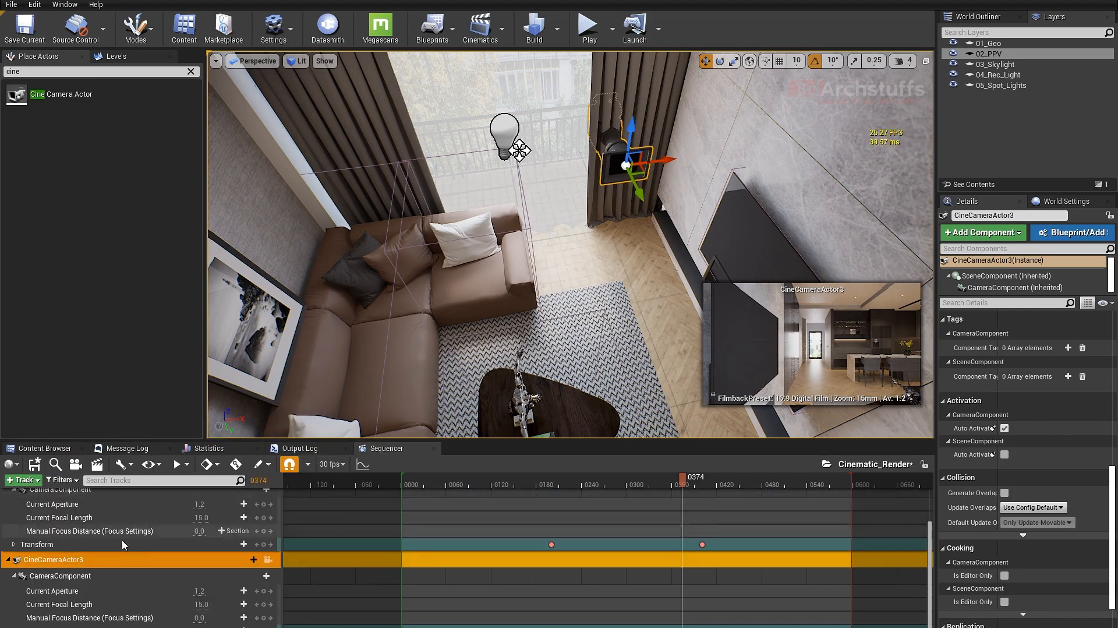
pyautogui.scroll(2, 18, 530)
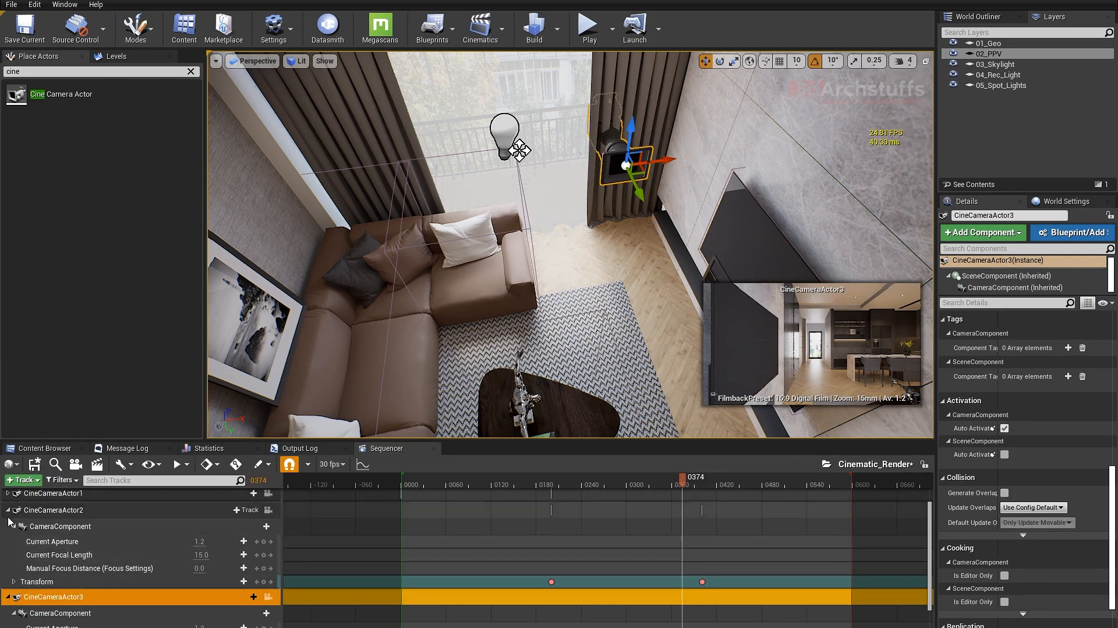
pyautogui.click(9, 510)
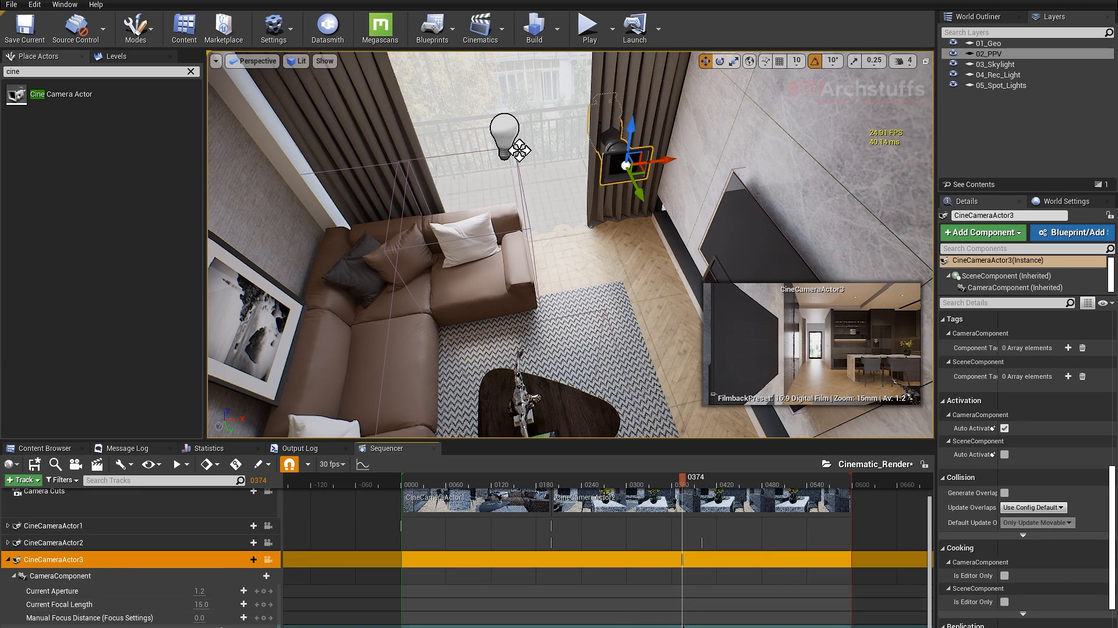
# - Set the time of CineCameraActor3's first transform key to frame 400
pyautogui.rightClick(690, 622)
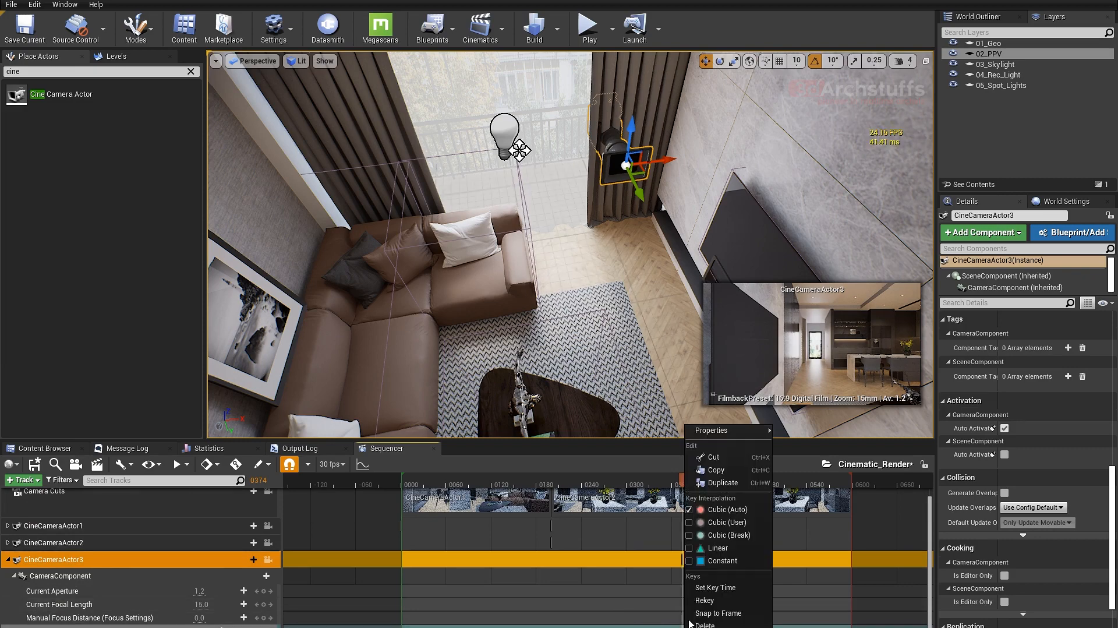
pyautogui.click(718, 587)
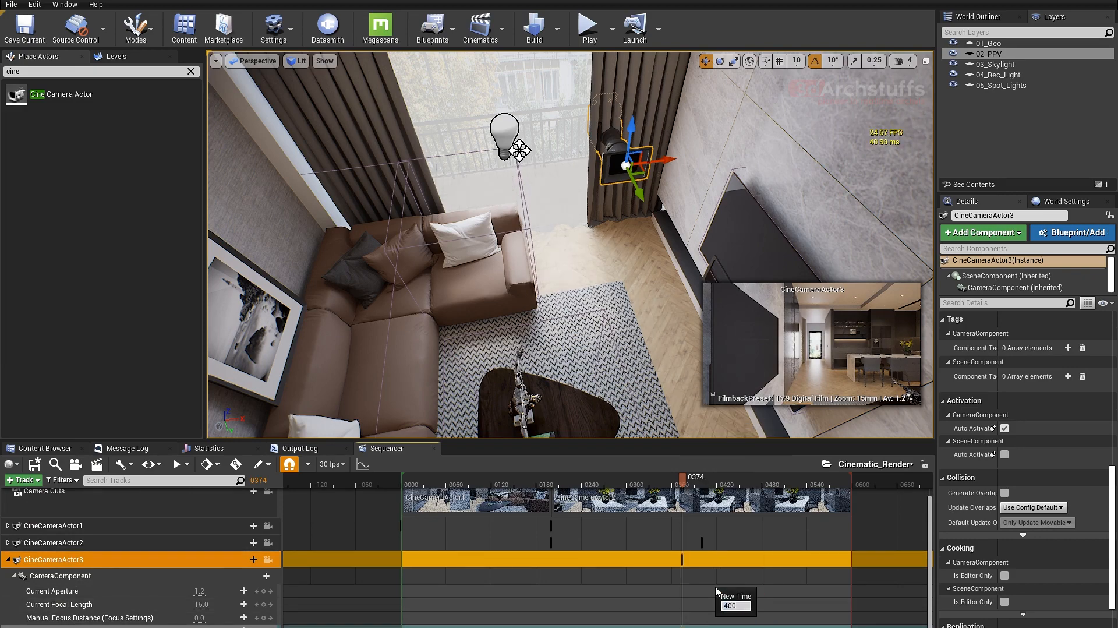
pyautogui.write('400')
pyautogui.press('Return')
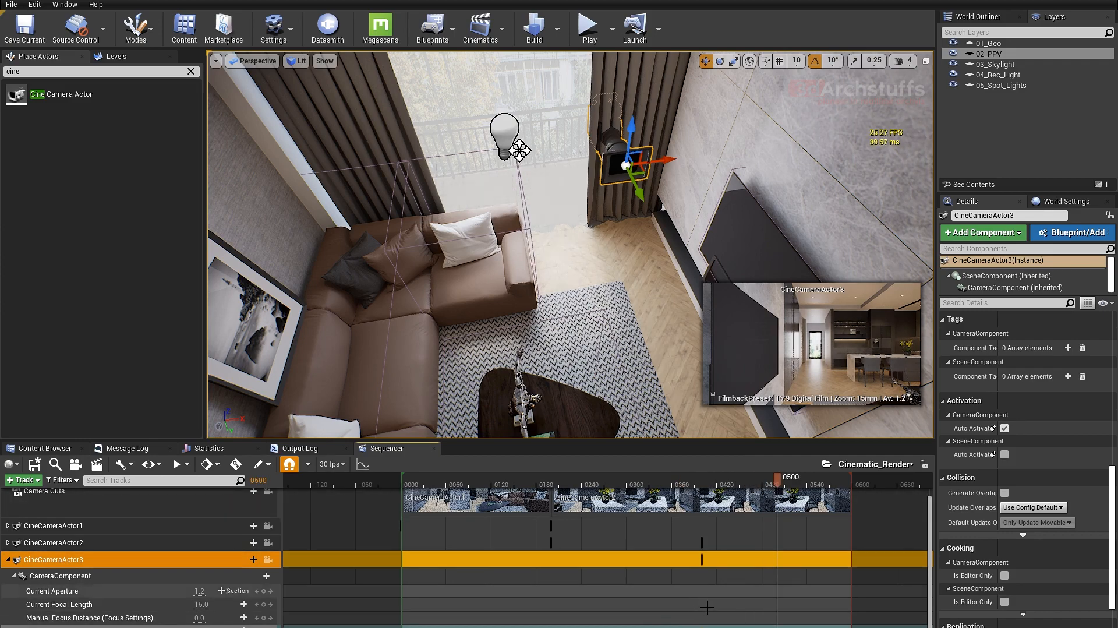
# - At frame 500, slide CineCameraActor3 across the window to the sofa corner, key its transform and set the key's time to frame 600
pyautogui.moveTo(663, 160); pyautogui.dragTo(416, 182)
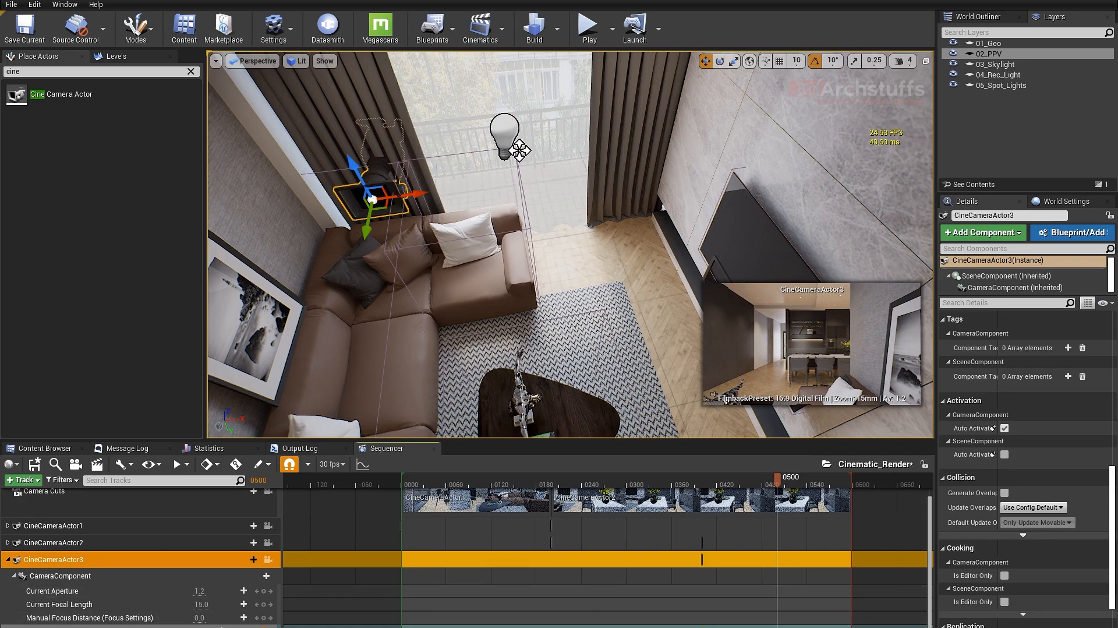
pyautogui.press('s')
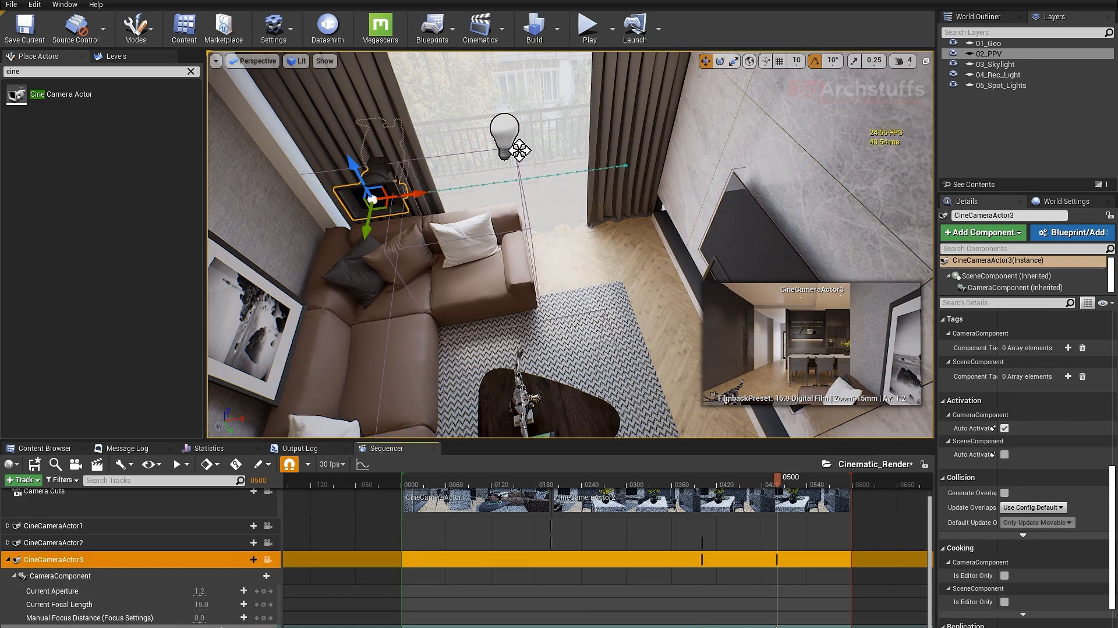
pyautogui.rightClick(777, 560)
pyautogui.click(805, 586)
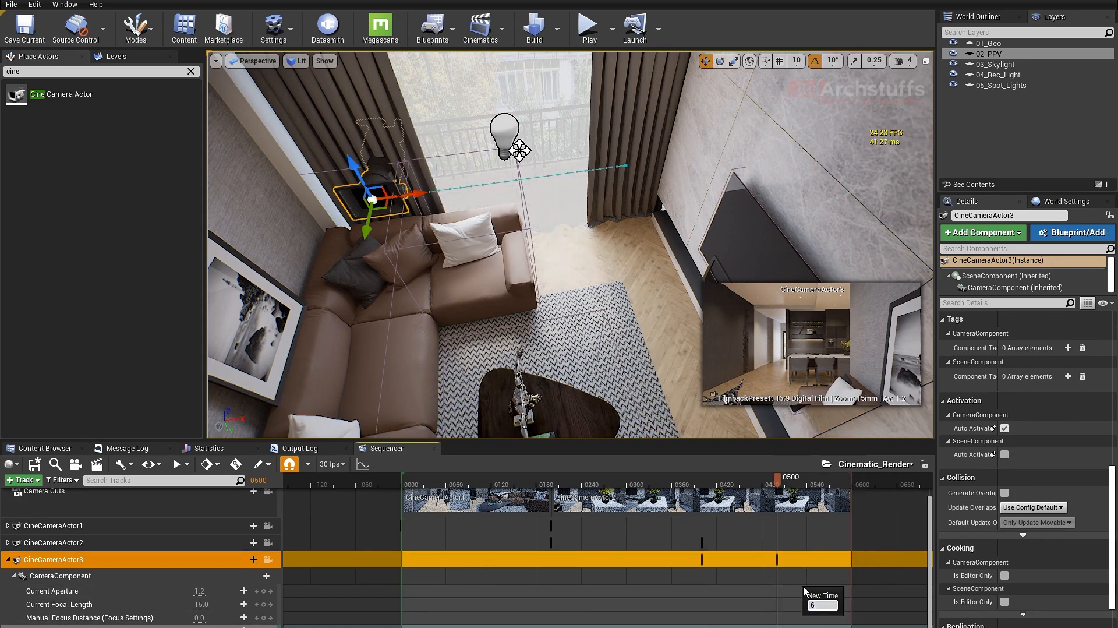
pyautogui.press('Return')
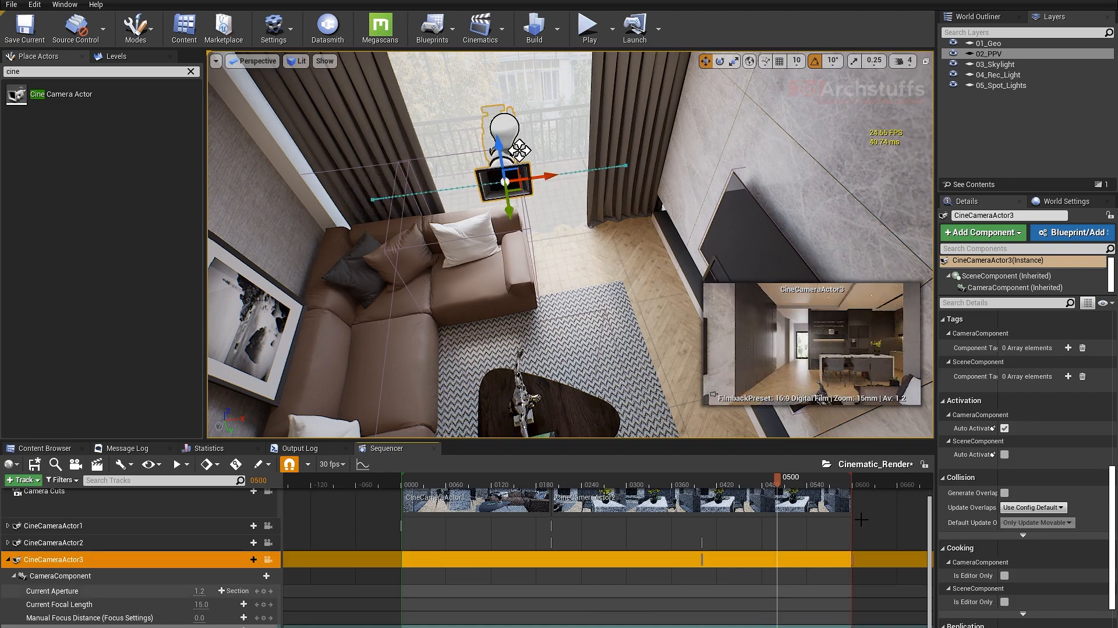
# - At frame 400, add a camera cut bound to the existing CineCameraActor3 and lock the viewport to the camera cuts
pyautogui.click(863, 488)
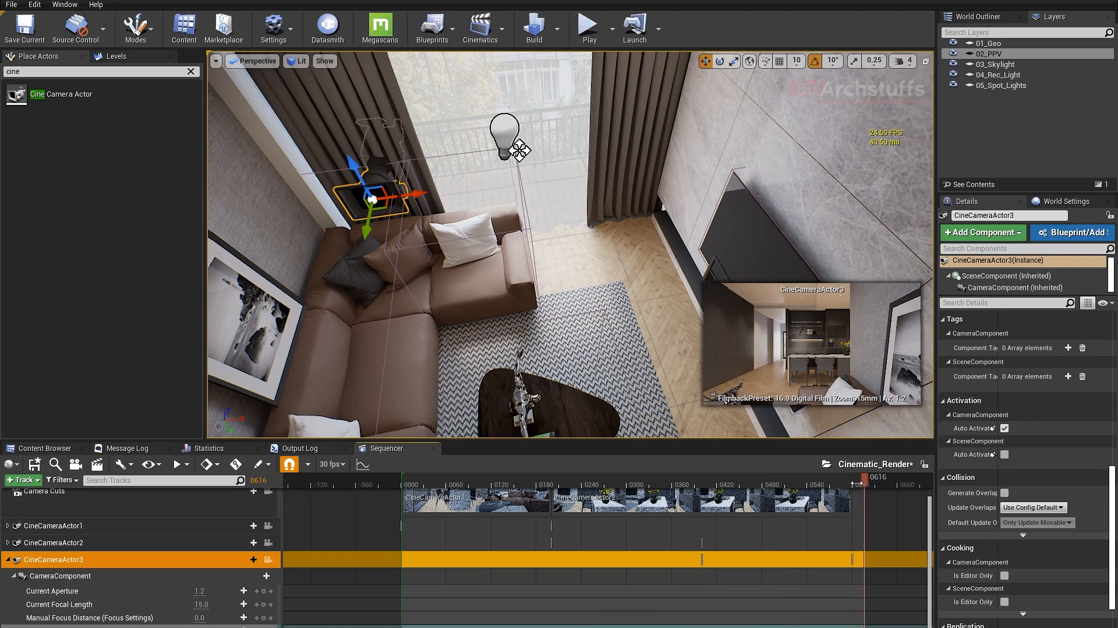
pyautogui.click(832, 487)
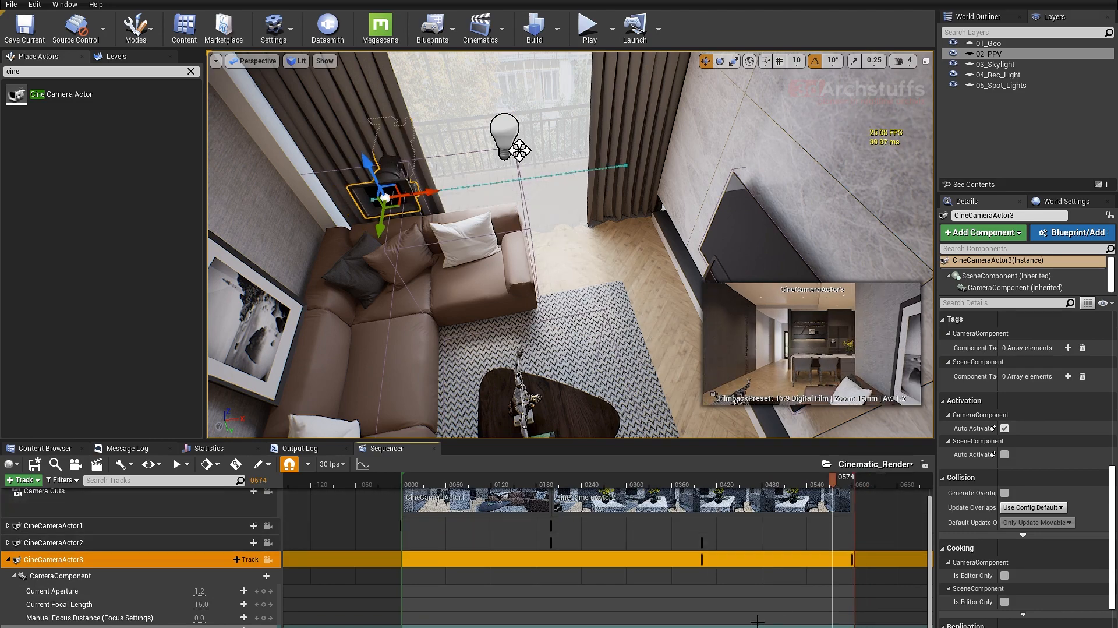
pyautogui.click(702, 626)
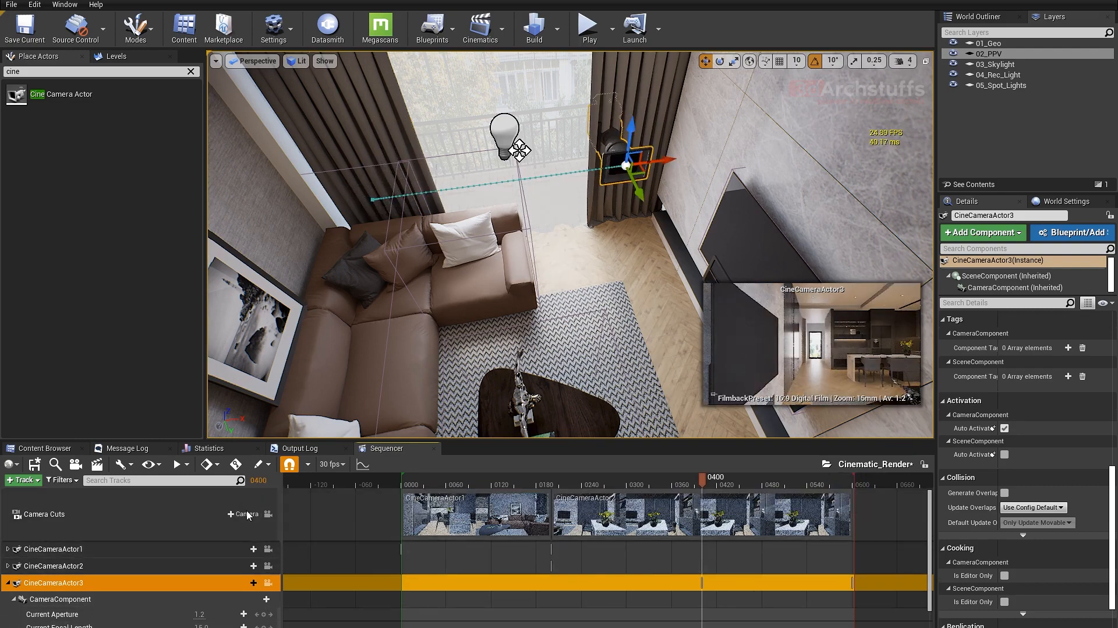
pyautogui.click(247, 514)
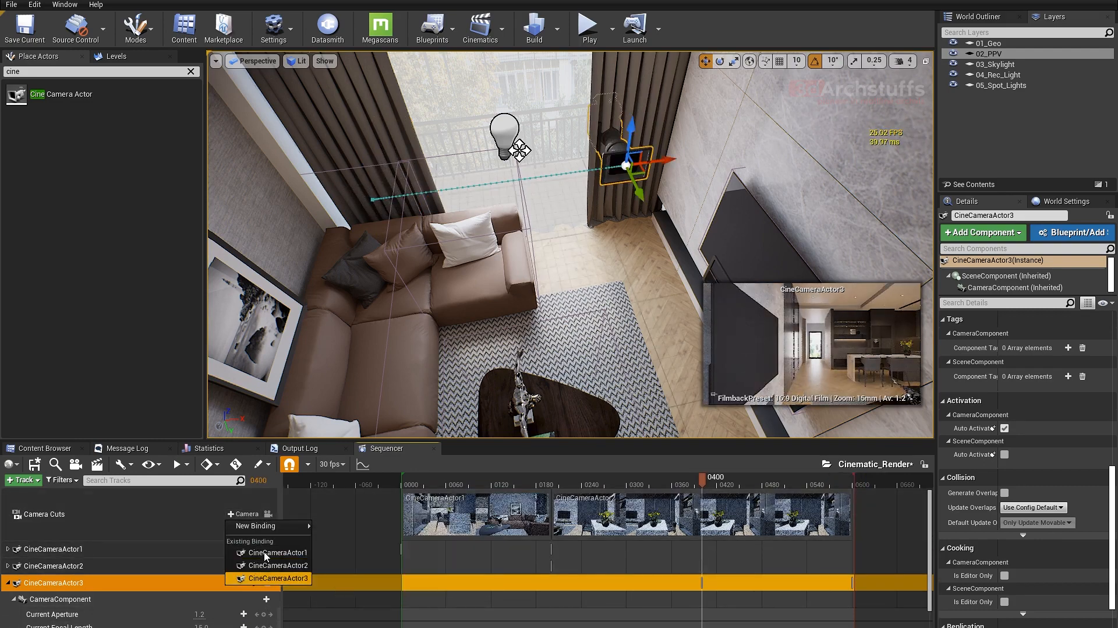
pyautogui.click(274, 578)
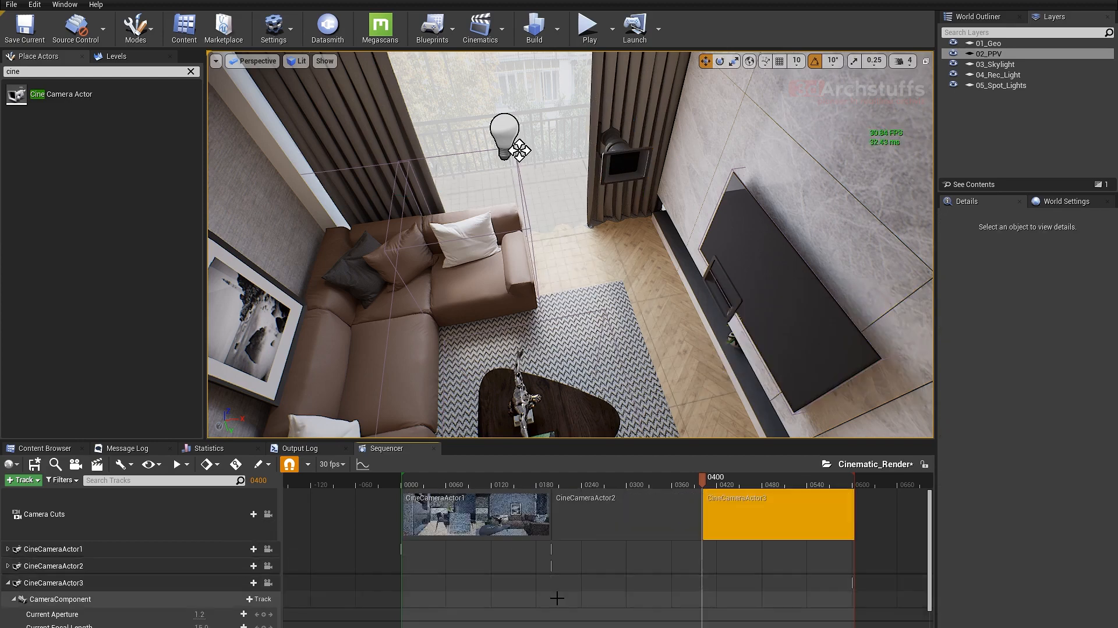
pyautogui.click(268, 514)
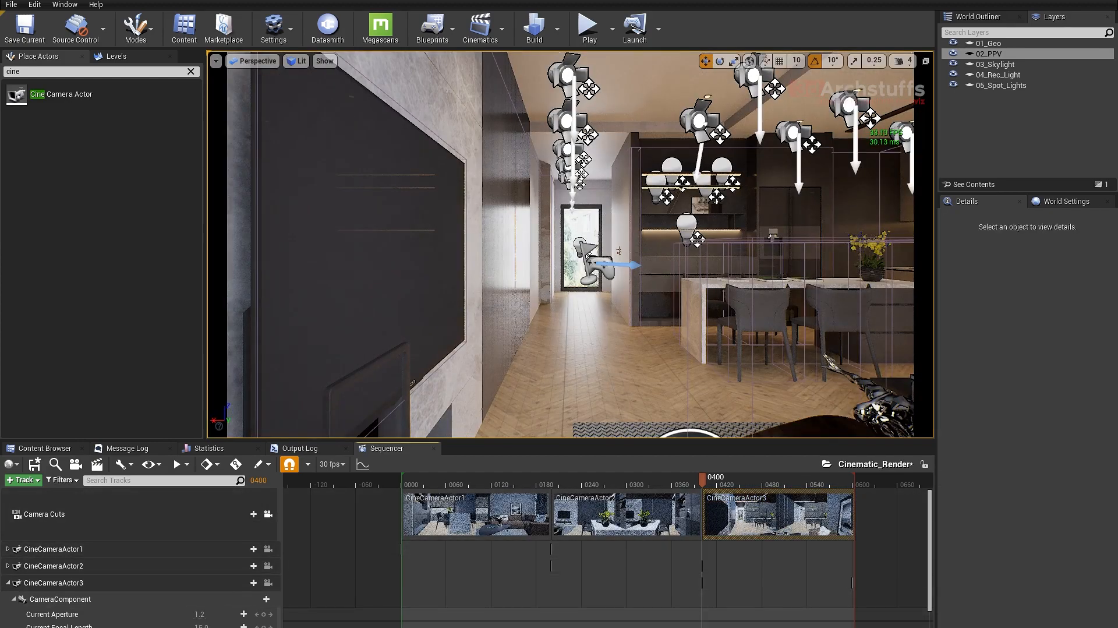
# - Return the playhead to frame 400 and turn on game view to hide the editor icons
pyautogui.click(401, 483)
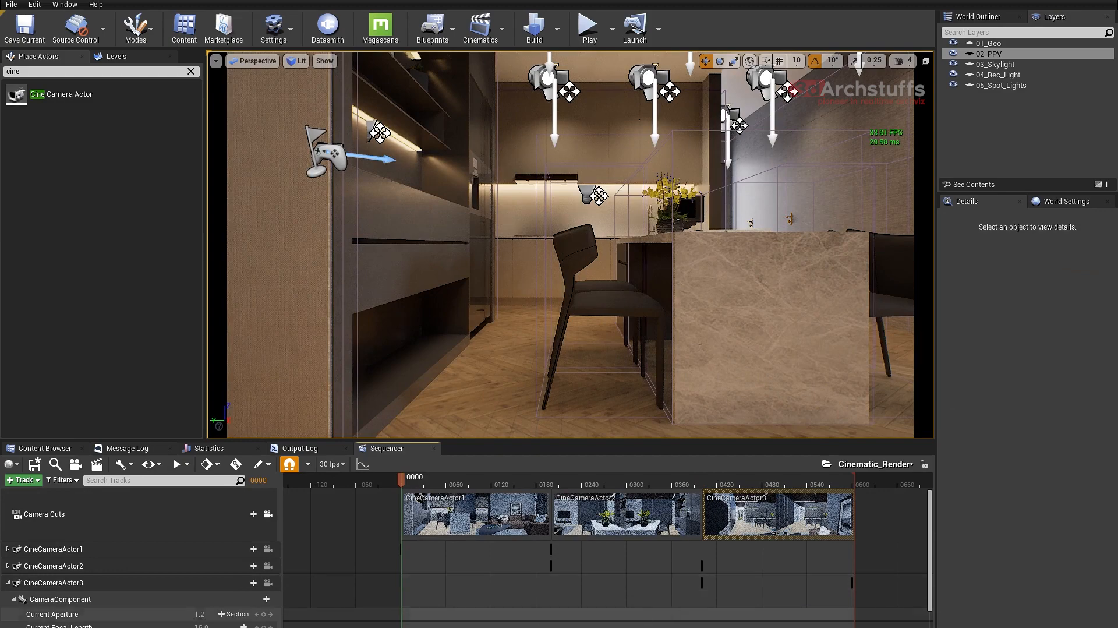
pyautogui.press('.')
pyautogui.press('.')
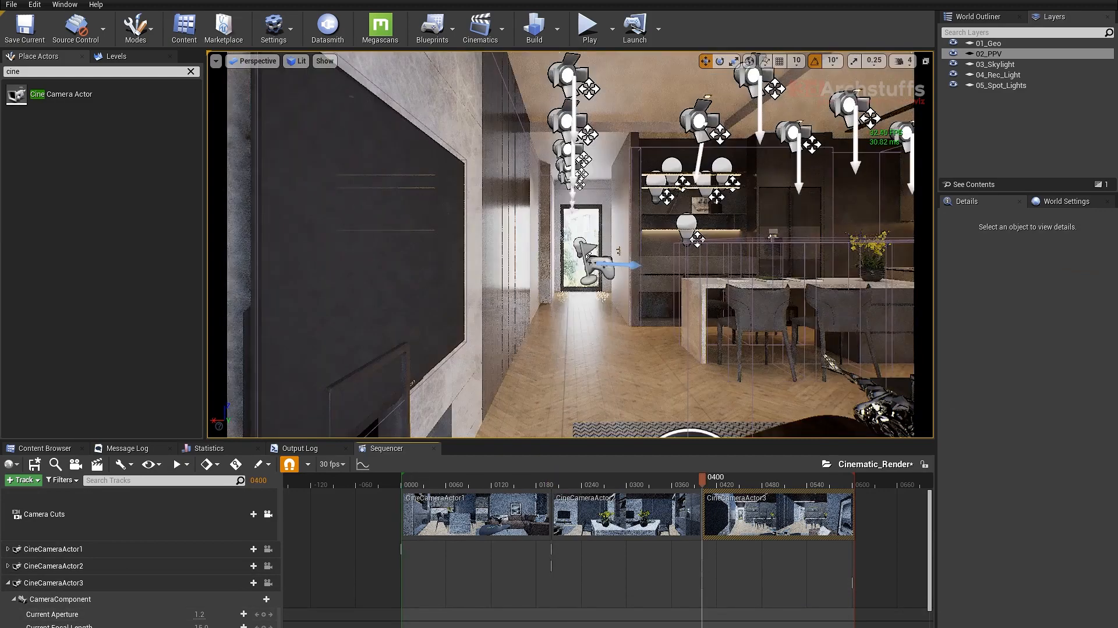
pyautogui.click(513, 332)
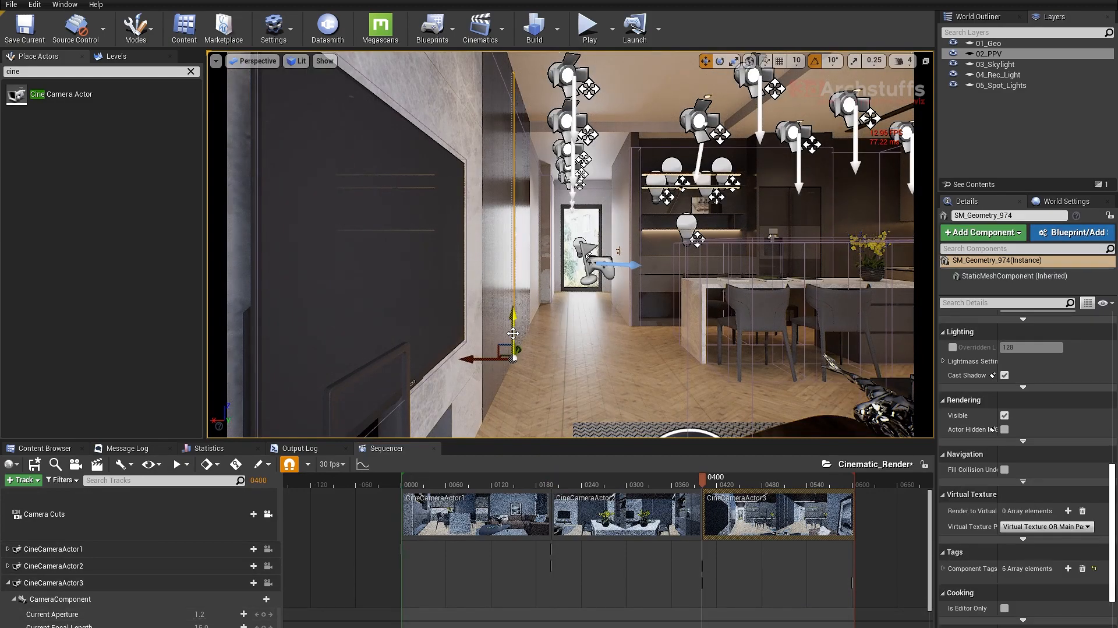
pyautogui.press('g')
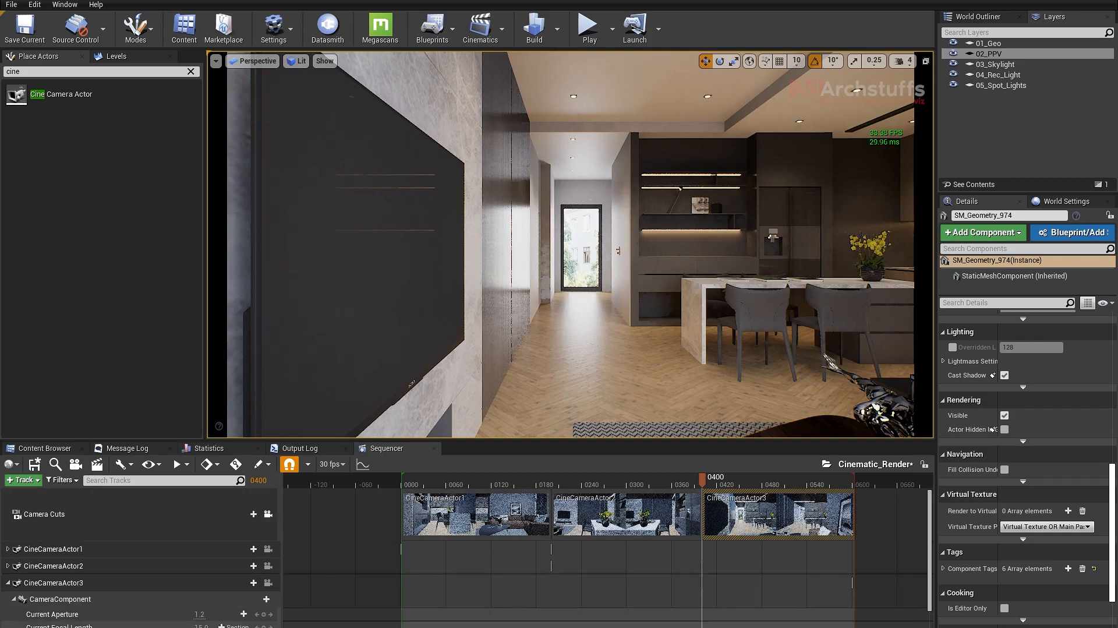
# - Play the third camera's move from frame 400, stop at frame 594 and check the shot in full screen
pyautogui.press('space')
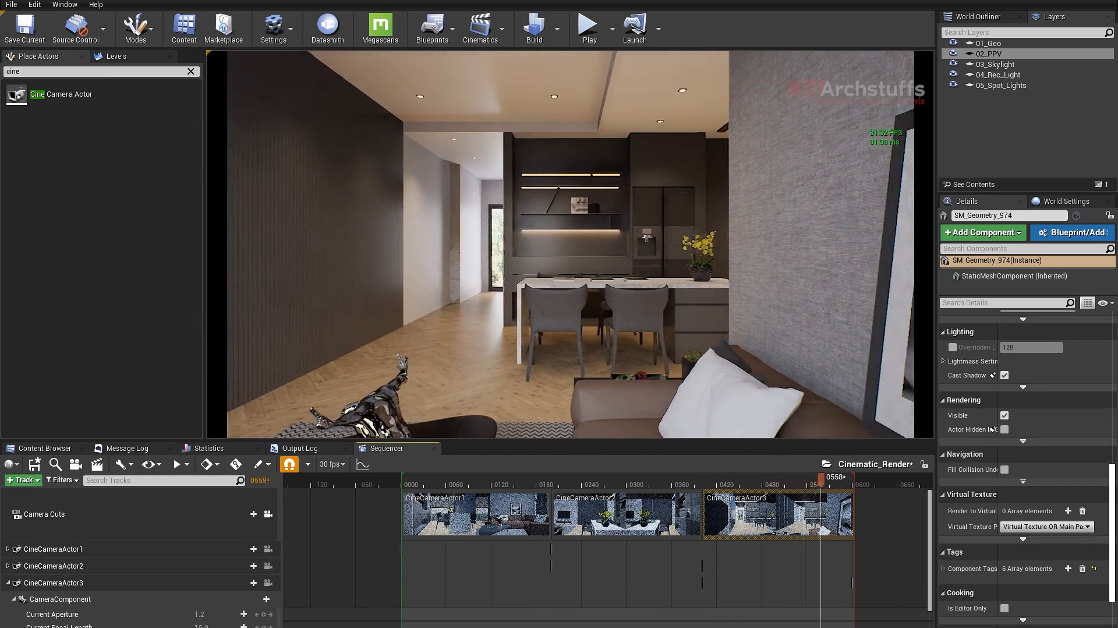
pyautogui.press('space')
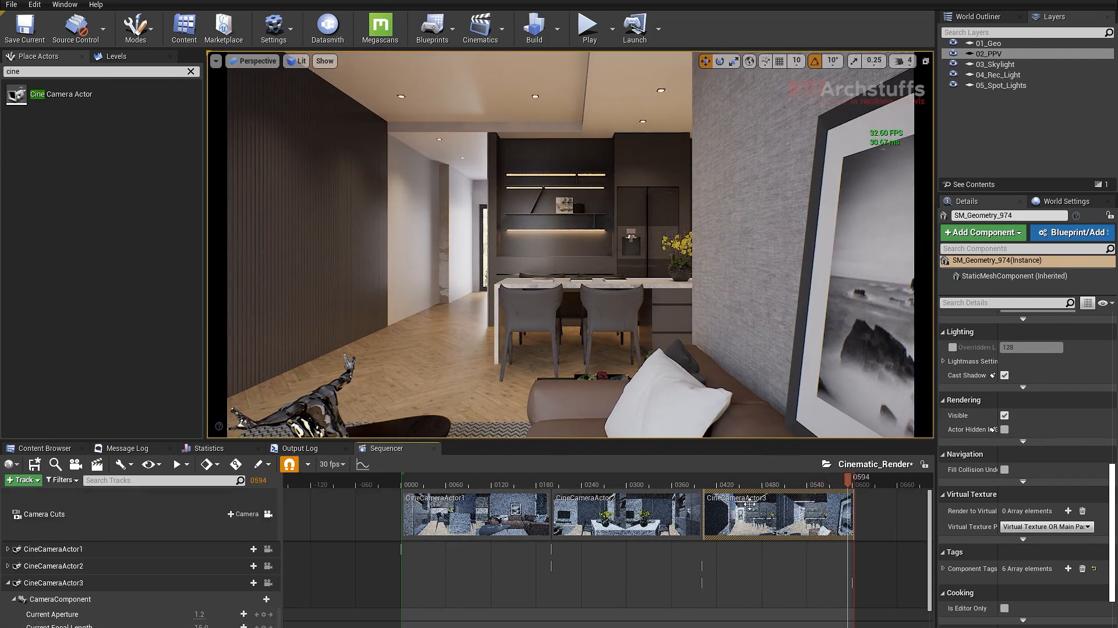
pyautogui.click(561, 324)
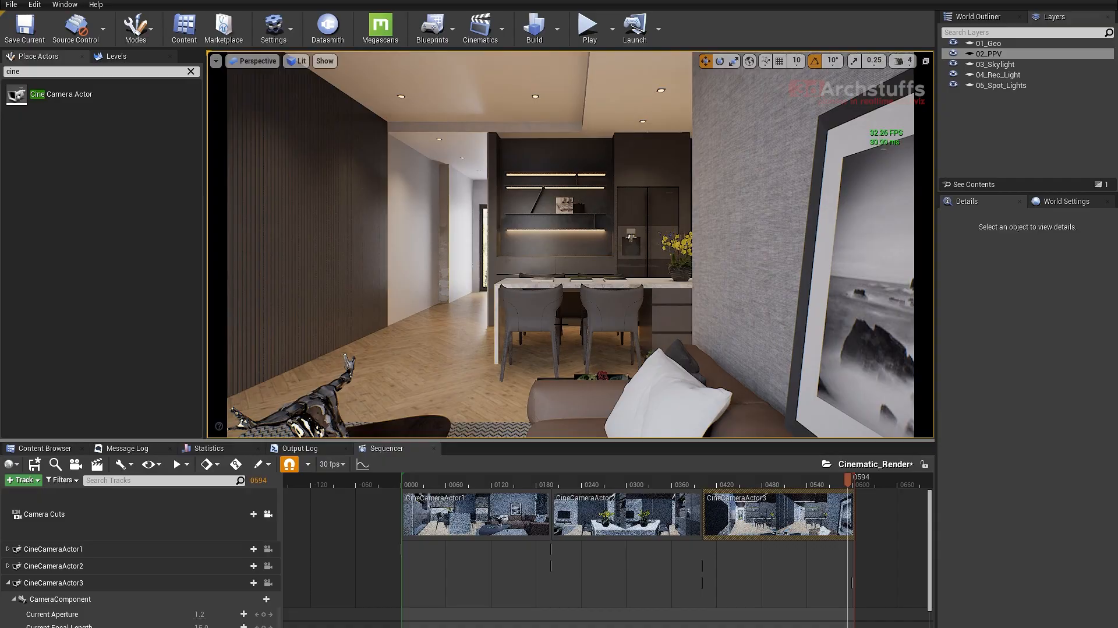
pyautogui.press('F11')
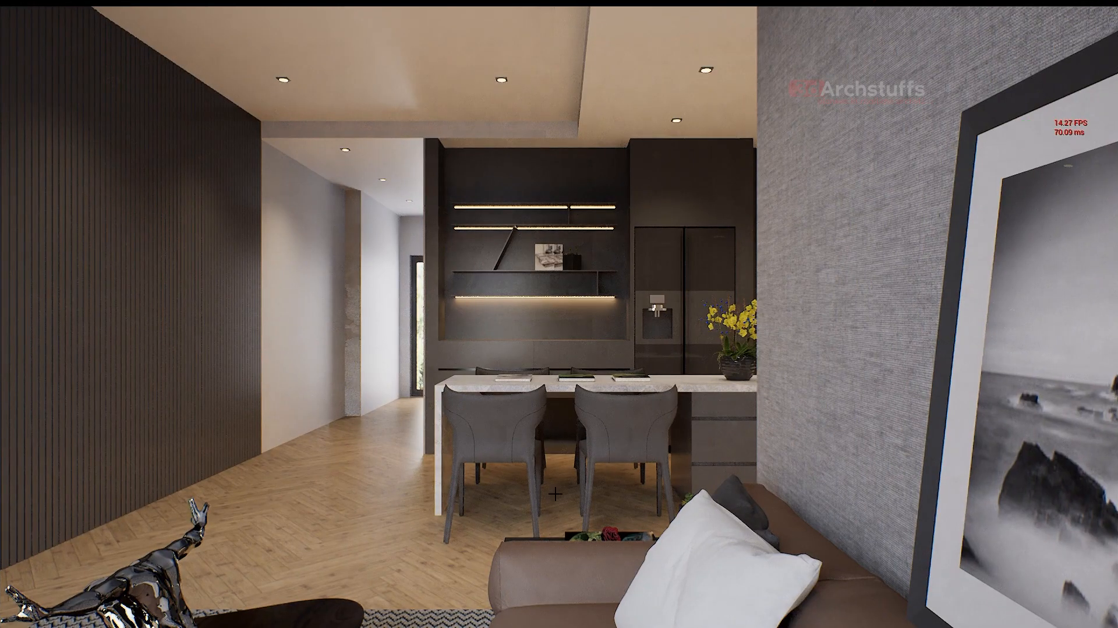
pyautogui.press('F11')
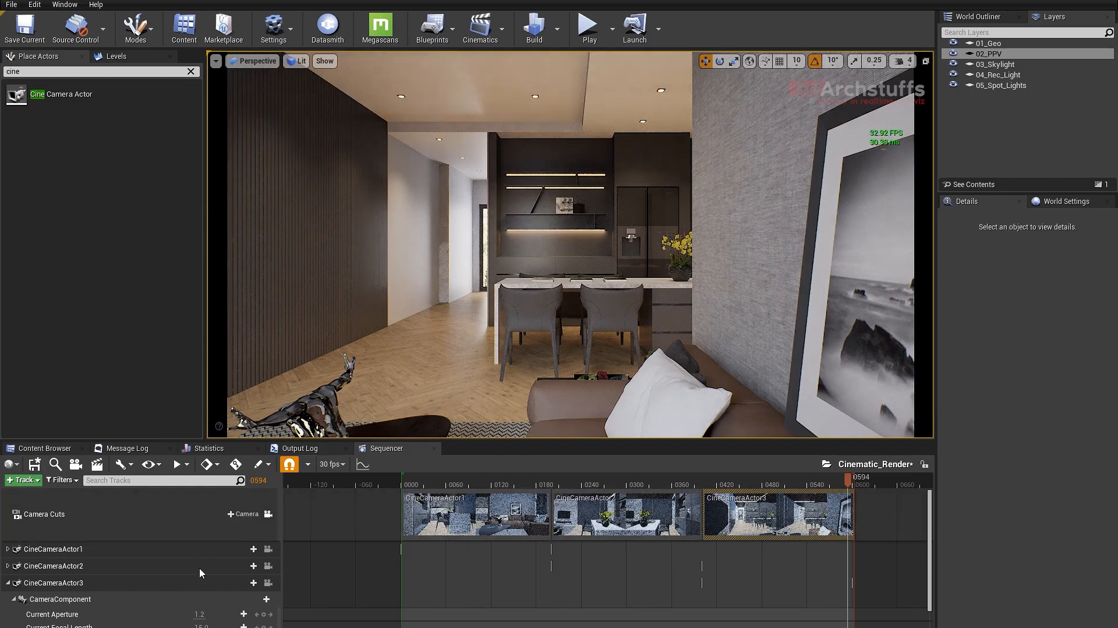
# - Play the sequence from frame 0 across the first camera cut and stop at frame 235
pyautogui.press('Up')
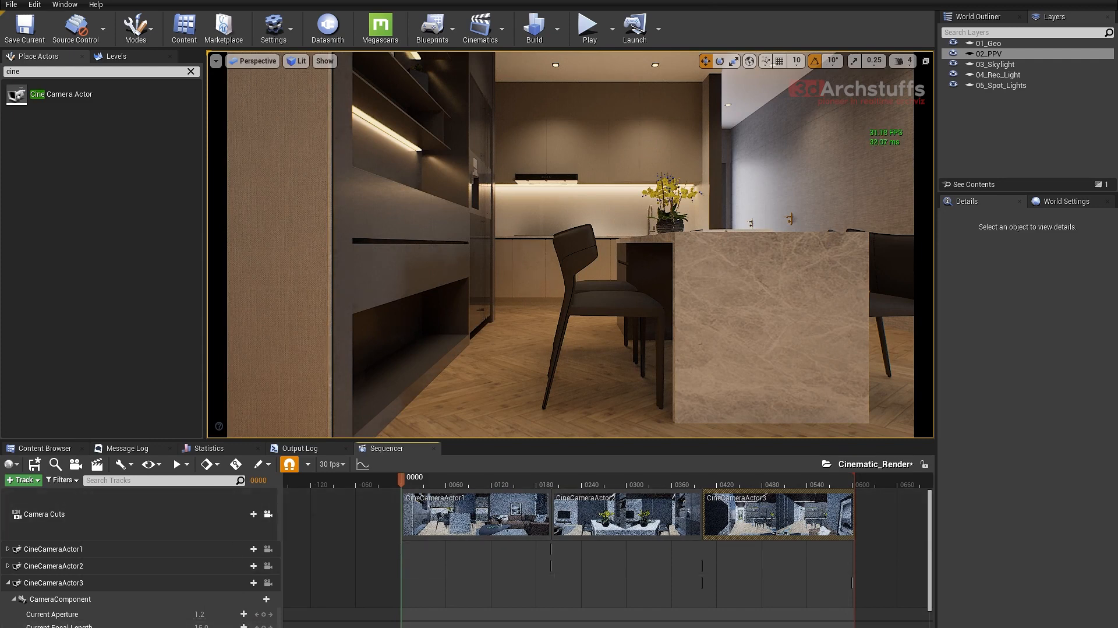
pyautogui.press('space')
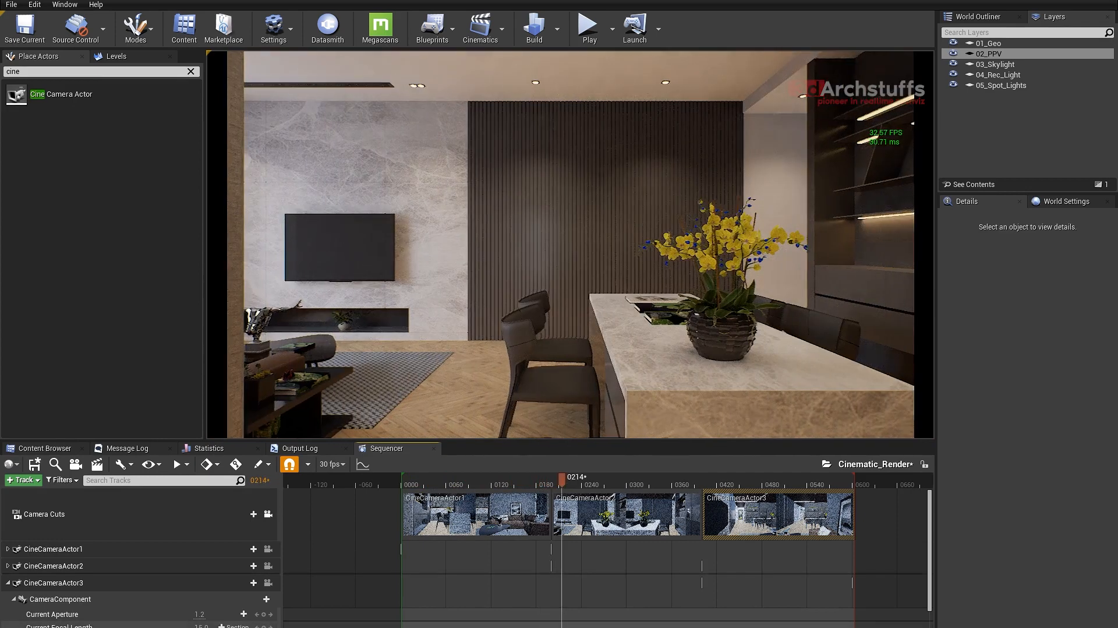
pyautogui.press('space')
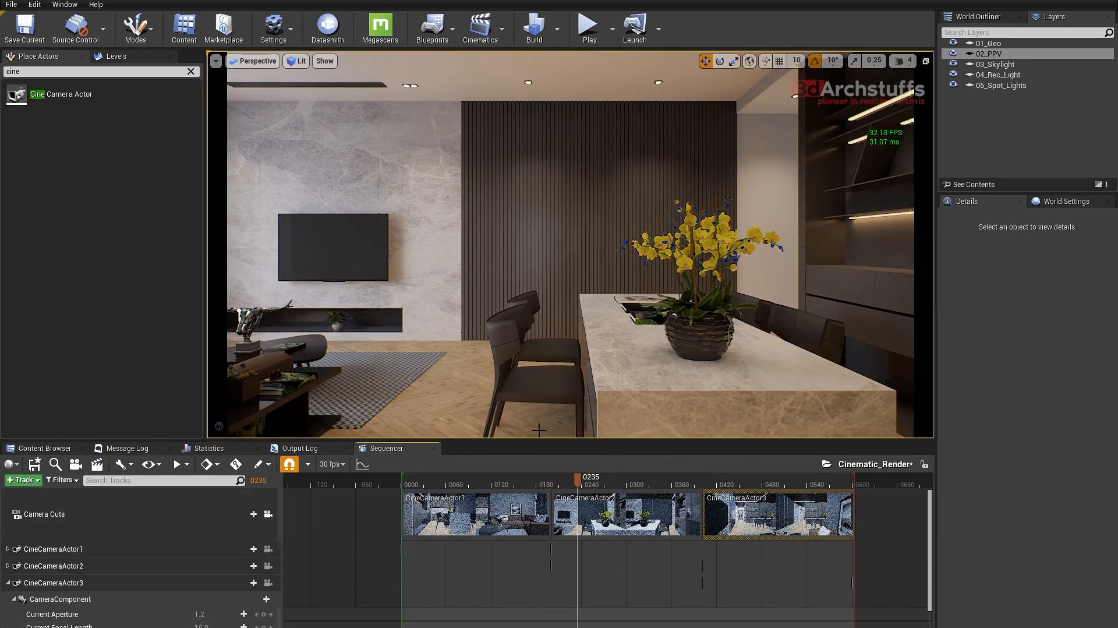
# - Unlock the viewport from the camera cuts, select CineCameraActor1 in the scene and expand its tracks
pyautogui.click(564, 244)
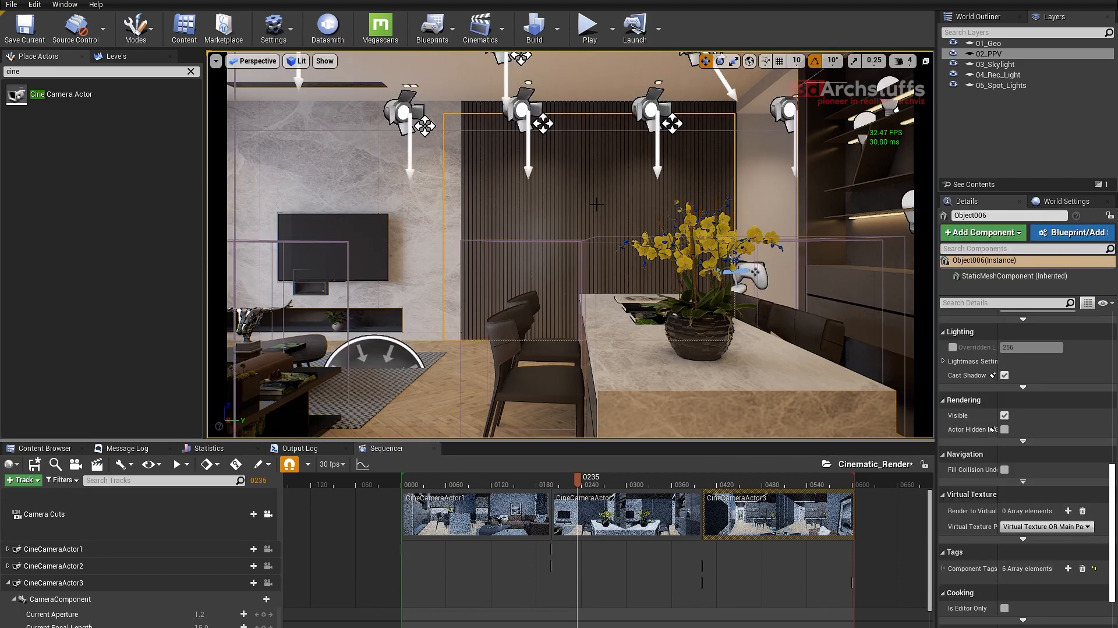
pyautogui.click(267, 513)
pyautogui.press('f')
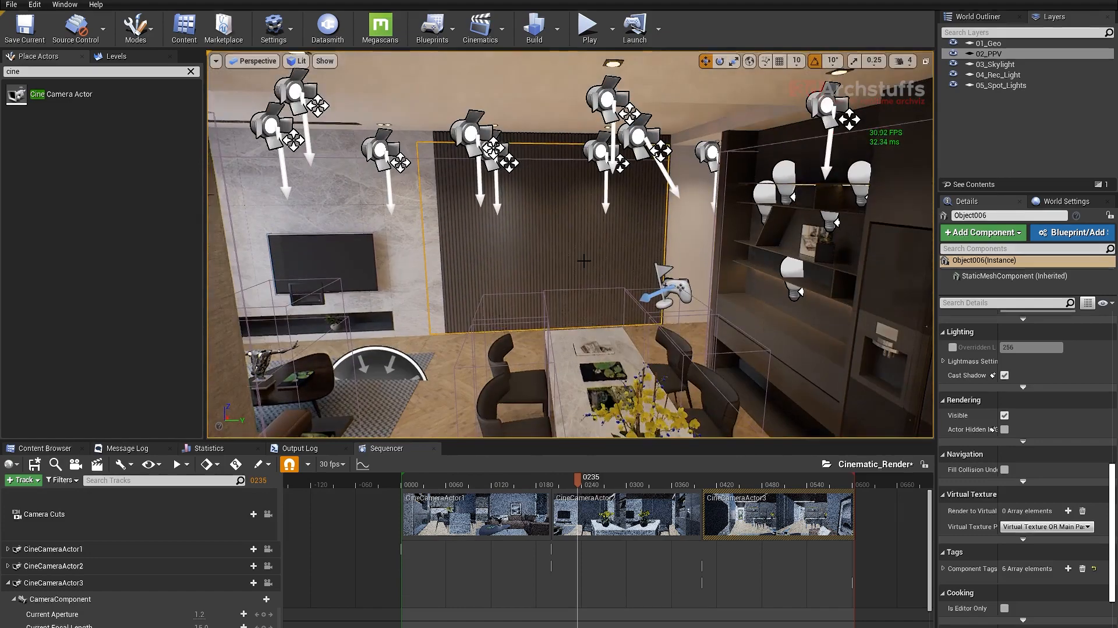
pyautogui.click(482, 482)
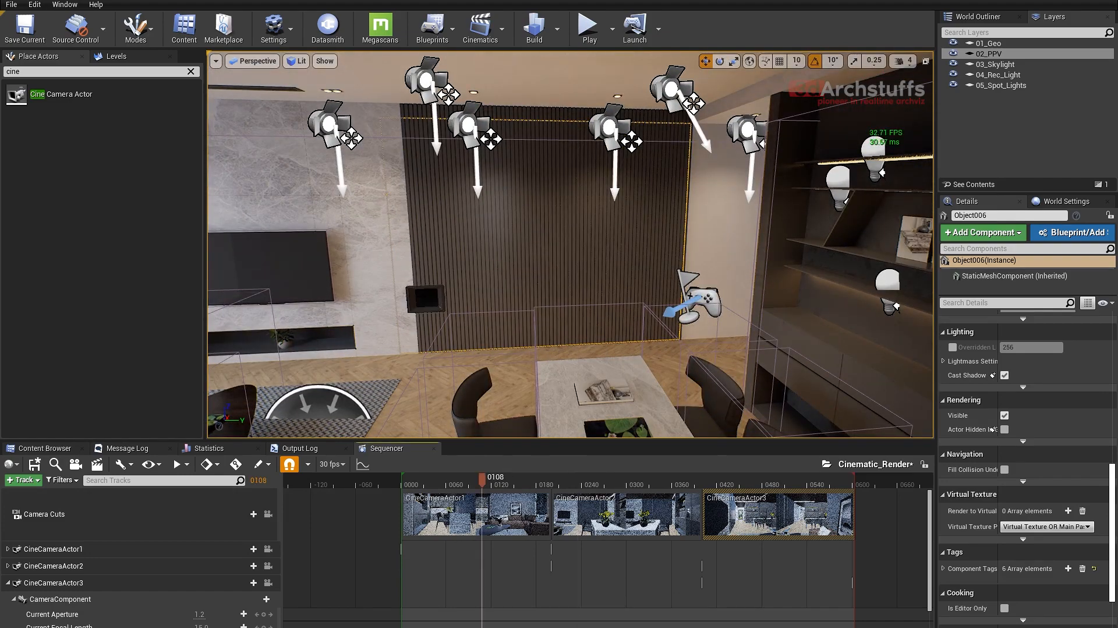
pyautogui.click(425, 299)
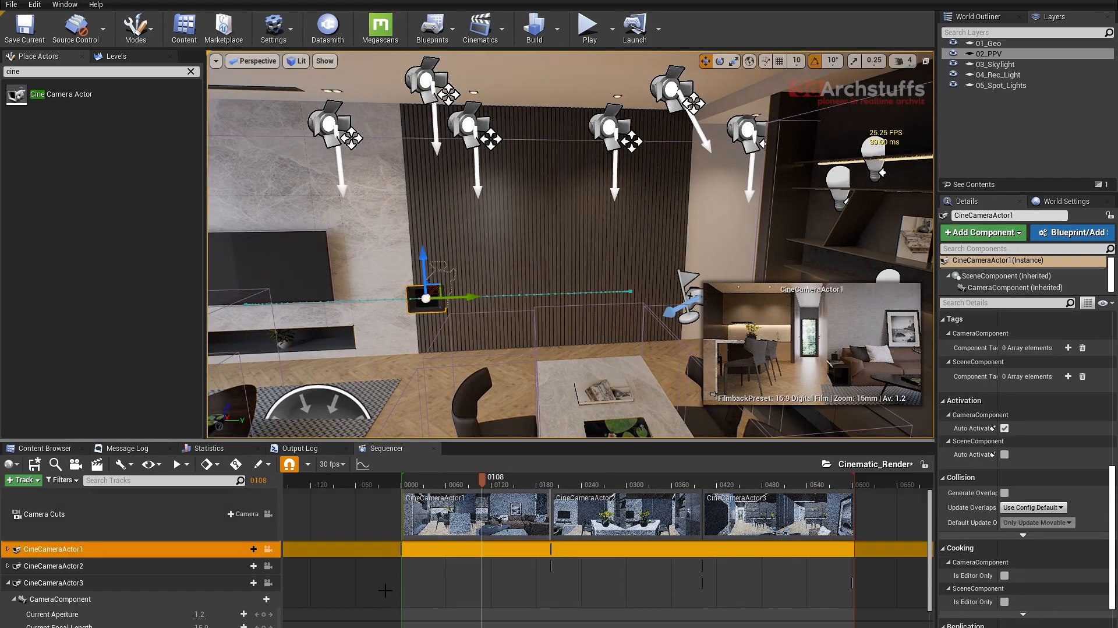
pyautogui.click(8, 549)
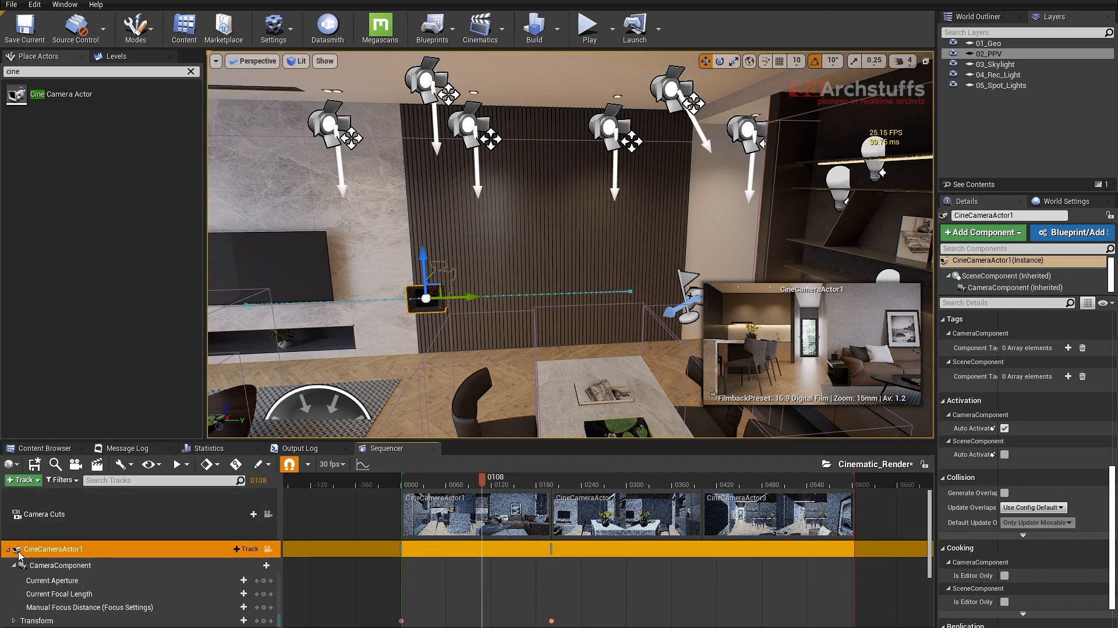
# - Shorten CineCameraActor1's move by sliding its frame 0 position toward the TV wall and its frame 200 position back toward the slatted wall
pyautogui.click(401, 620)
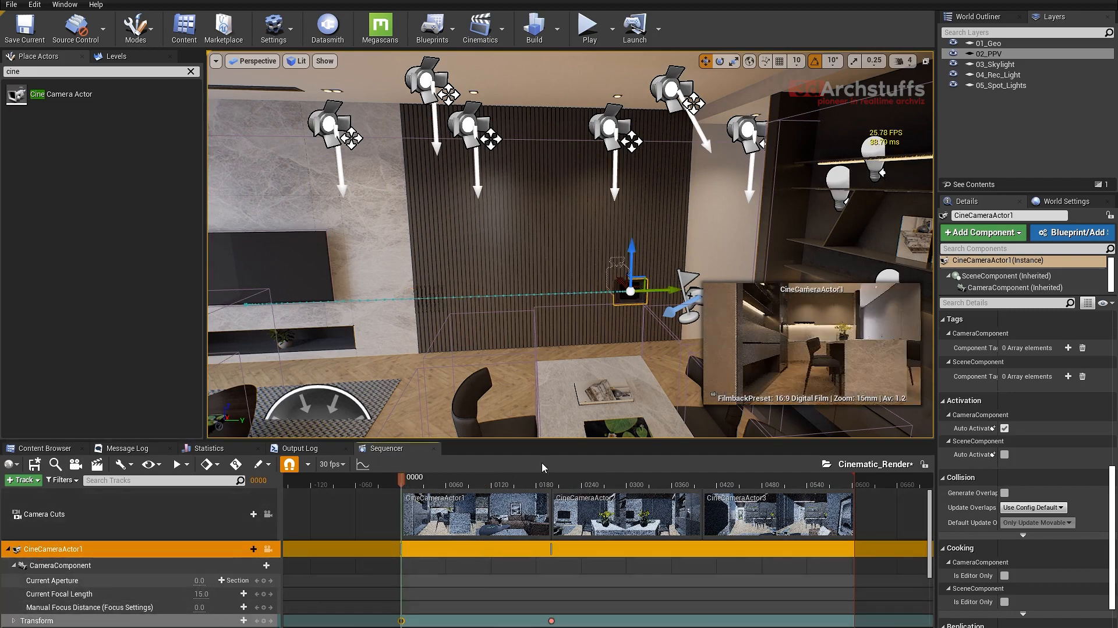
pyautogui.moveTo(667, 290); pyautogui.dragTo(581, 285)
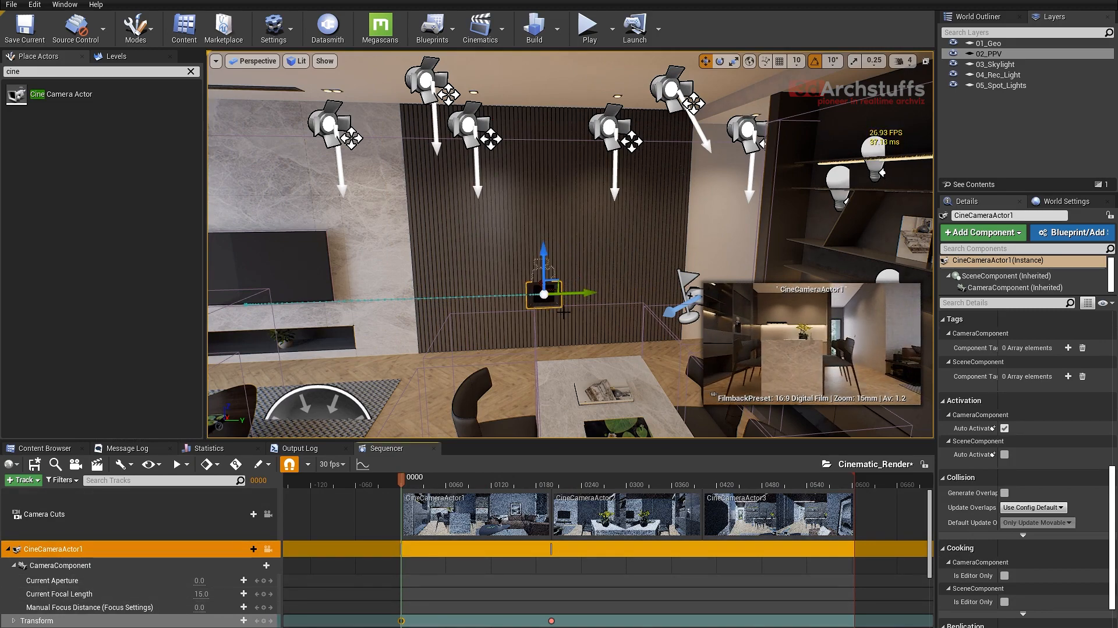
pyautogui.moveTo(616, 340); pyautogui.dragTo(568, 356, button='right')
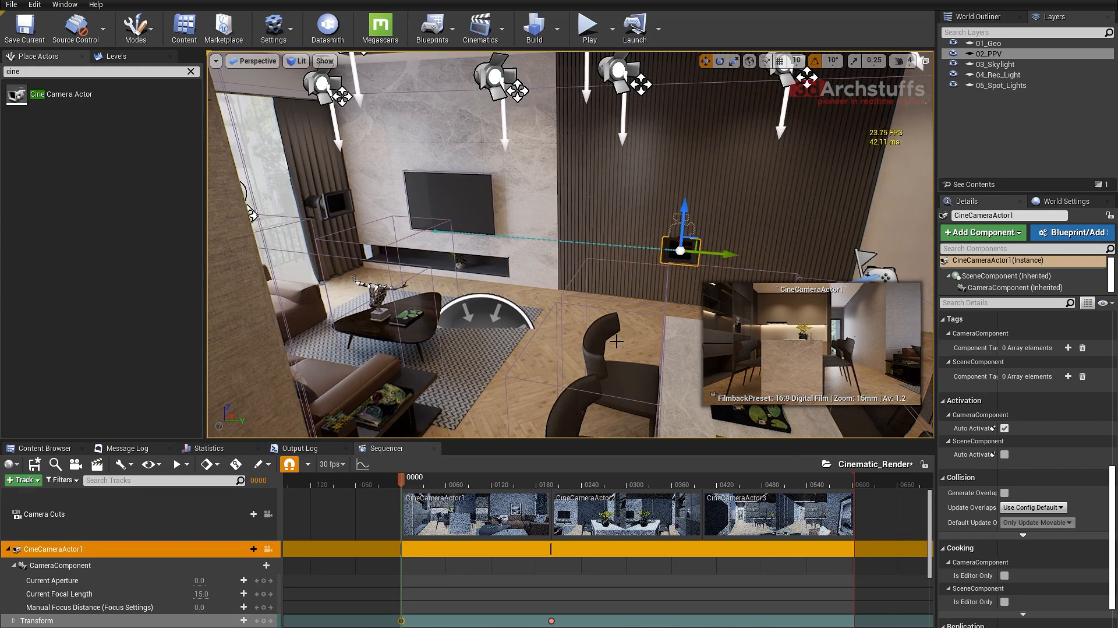
pyautogui.click(551, 619)
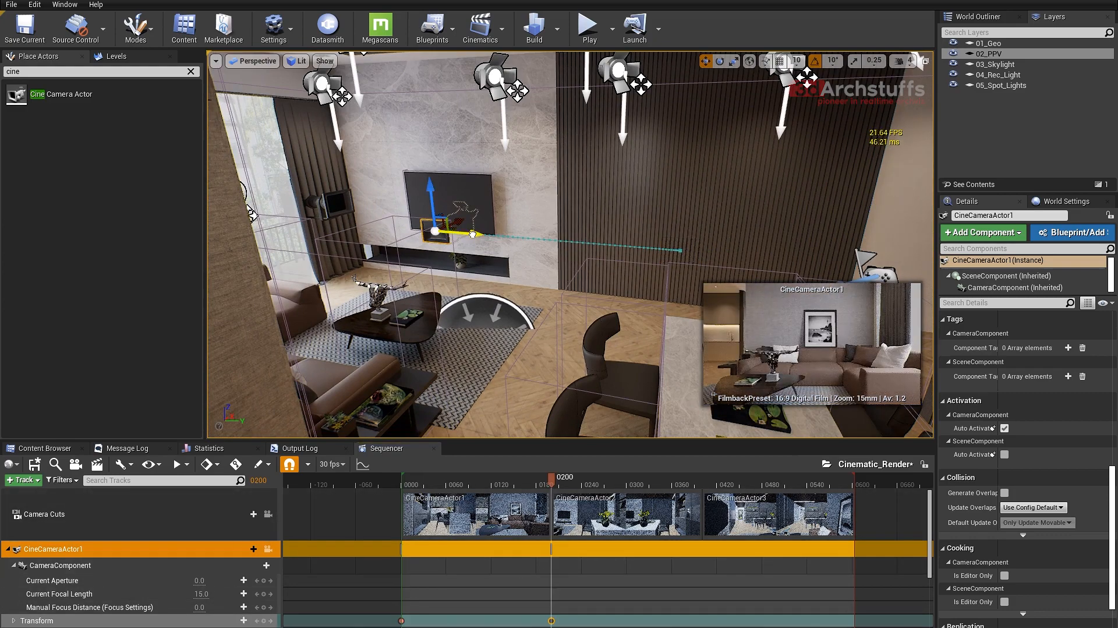
pyautogui.moveTo(472, 234); pyautogui.dragTo(531, 240)
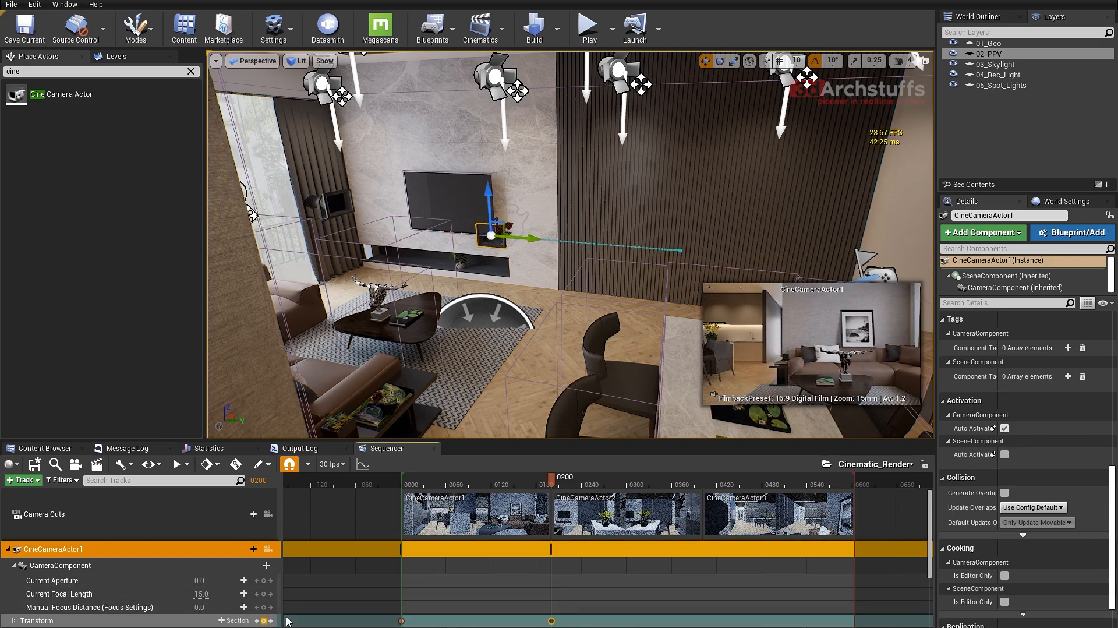
# - Look through CineCameraActor1, play its move from frame 0 in game view and stop at frame 181
pyautogui.click(269, 549)
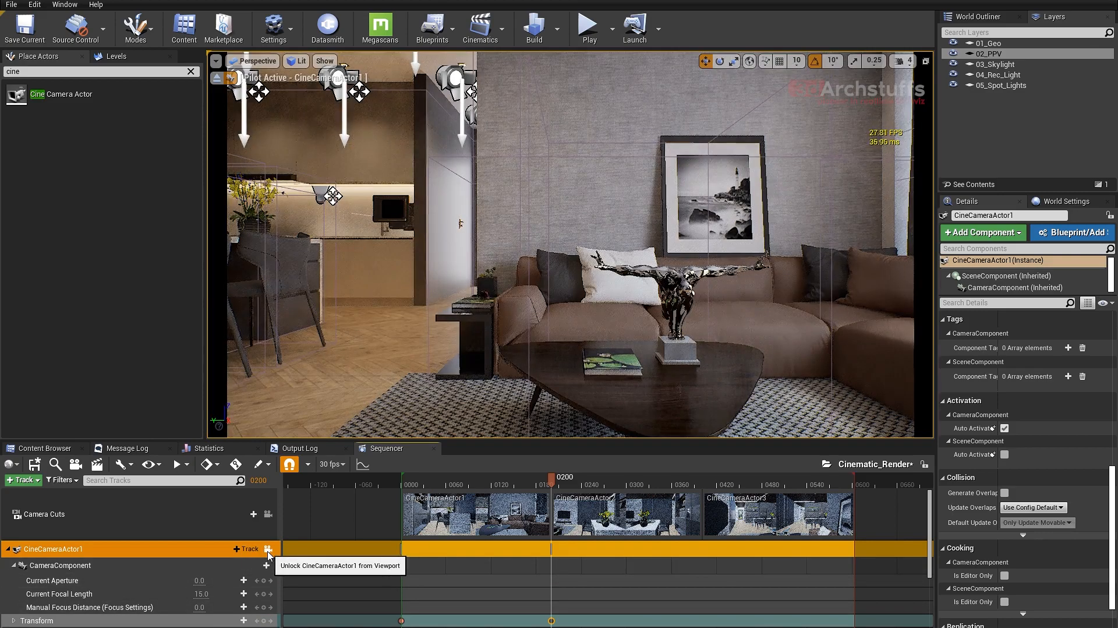
pyautogui.click(401, 621)
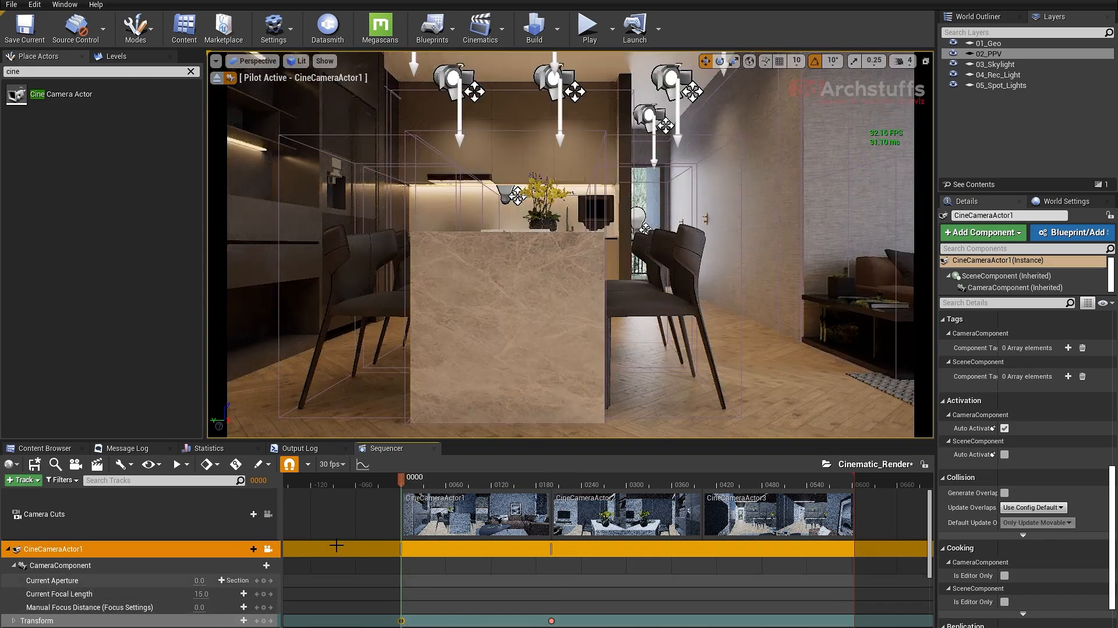
pyautogui.press('g')
pyautogui.press('space')
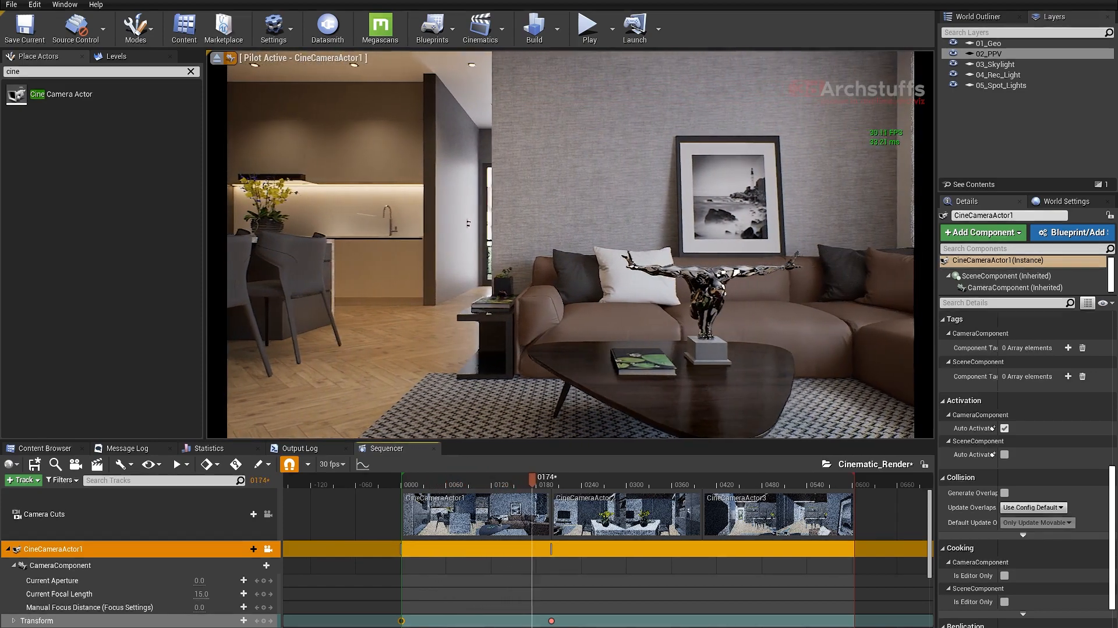
pyautogui.press('g')
pyautogui.press('space')
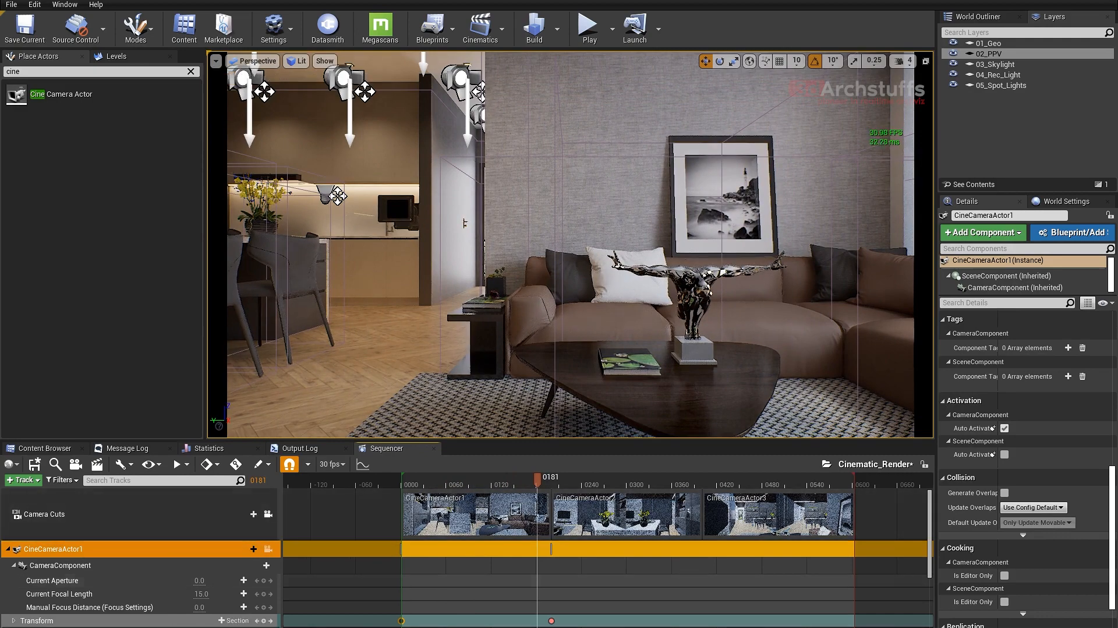
# - Play the whole sequence from frame 0, scrub back to frame 453 and inspect that shot in full screen
pyautogui.moveTo(537, 479); pyautogui.dragTo(401, 479)
pyautogui.press('space')
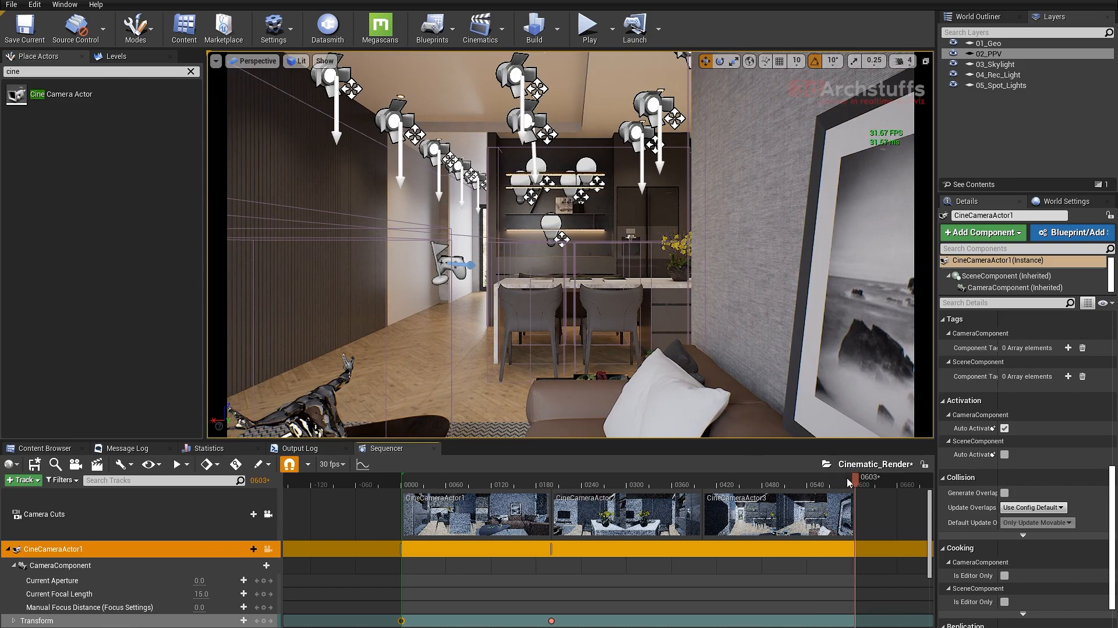
pyautogui.moveTo(848, 482)
pyautogui.mouseDown()
pyautogui.moveTo(835, 480)
pyautogui.moveTo(866, 479)
pyautogui.moveTo(760, 478)
pyautogui.mouseUp()
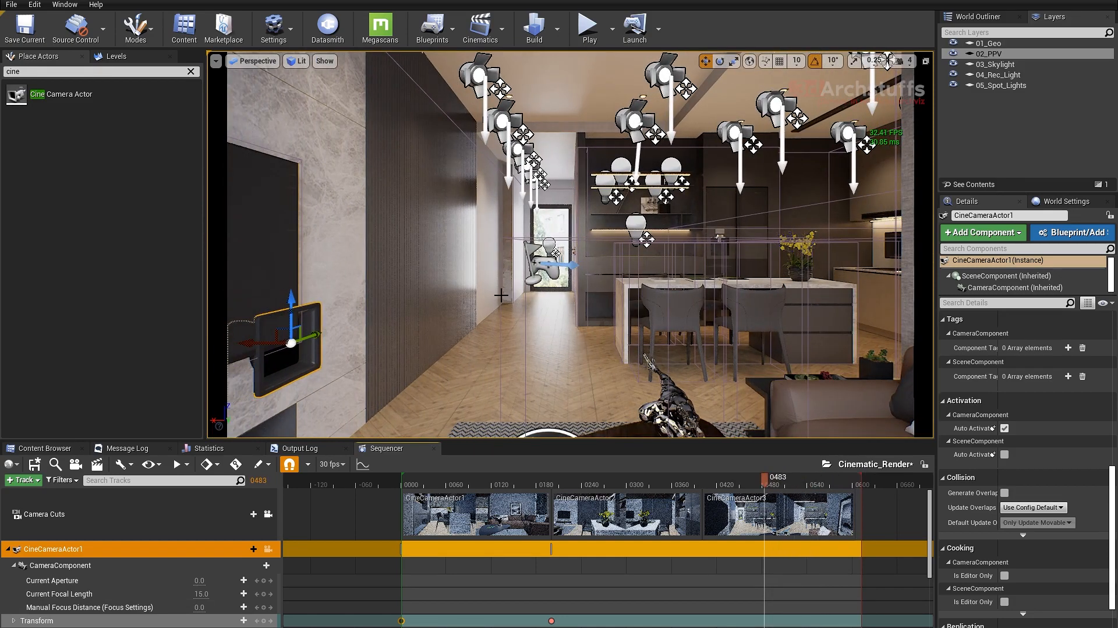
pyautogui.moveTo(766, 479); pyautogui.dragTo(743, 478)
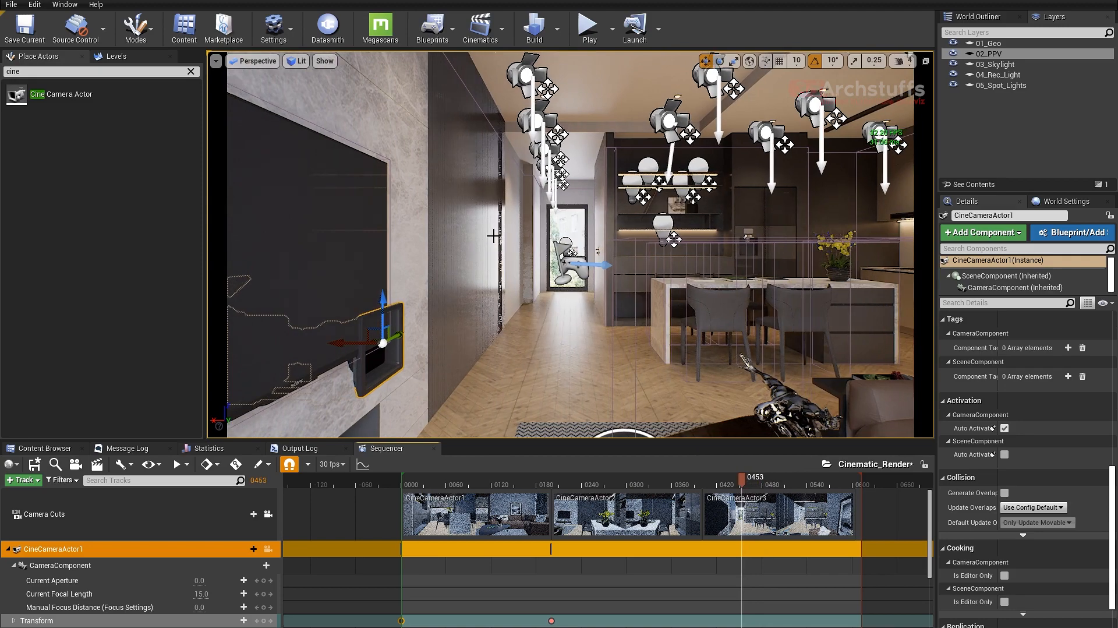
pyautogui.press('F11')
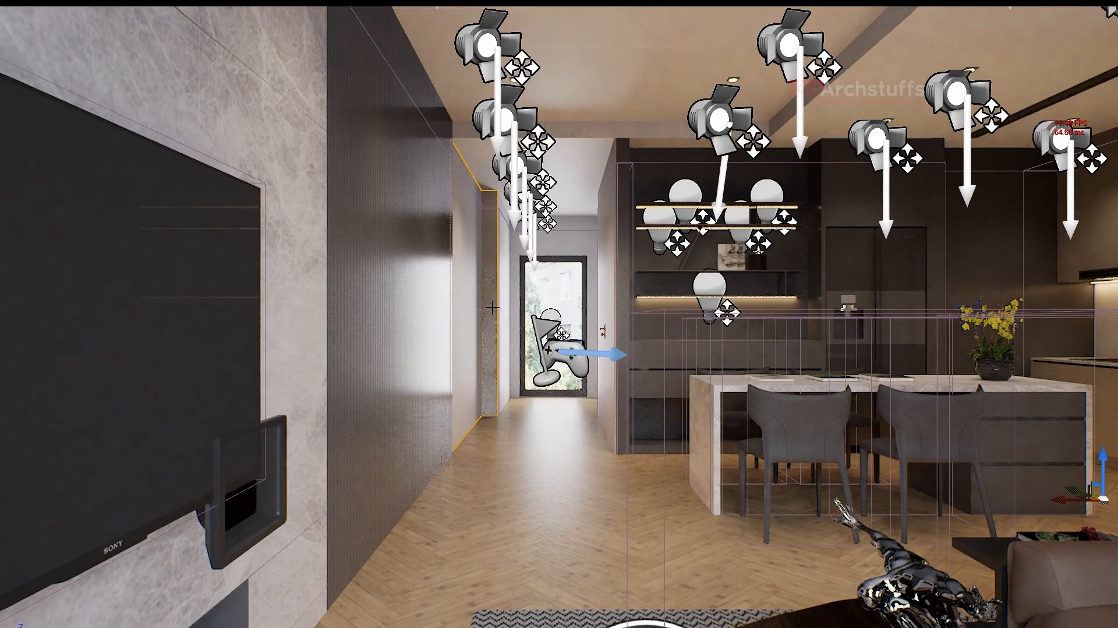
pyautogui.press('F11')
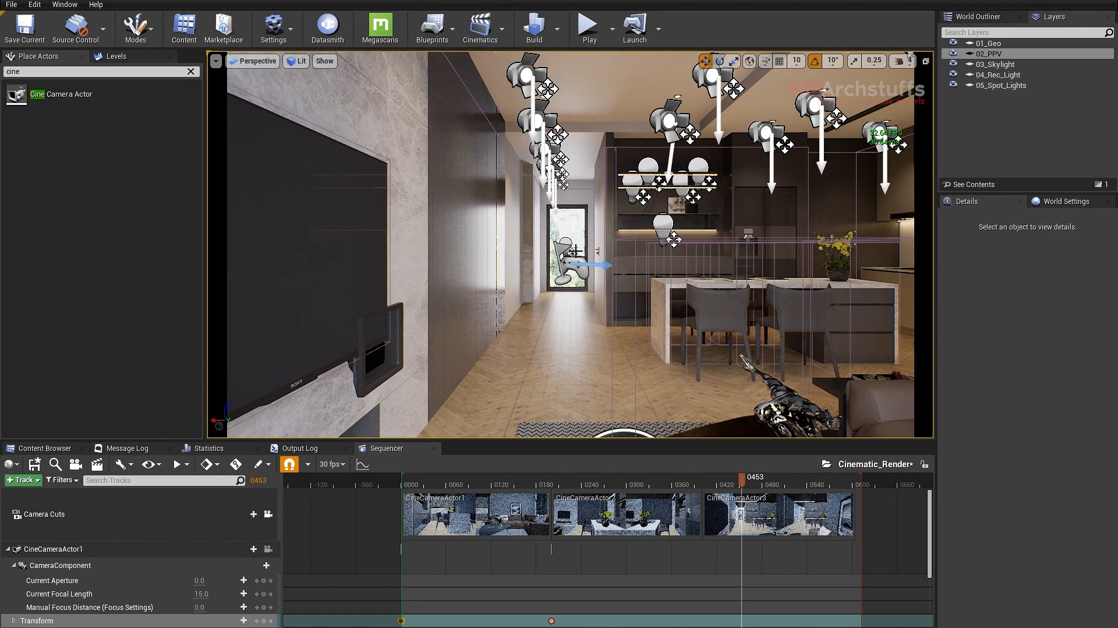
pyautogui.press('F11')
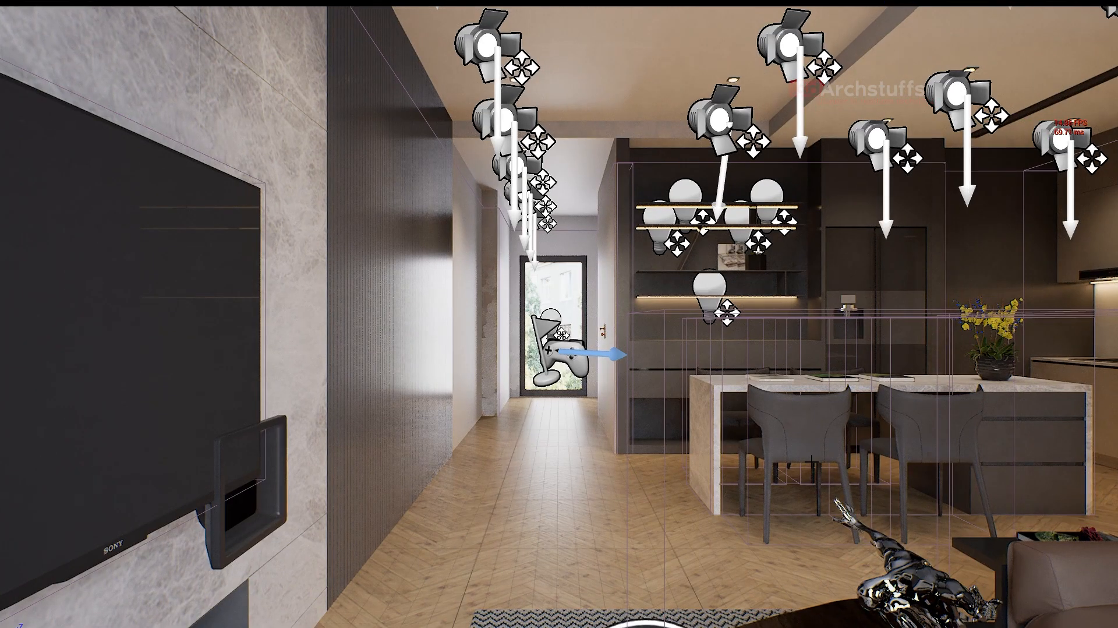
pyautogui.press('F11')
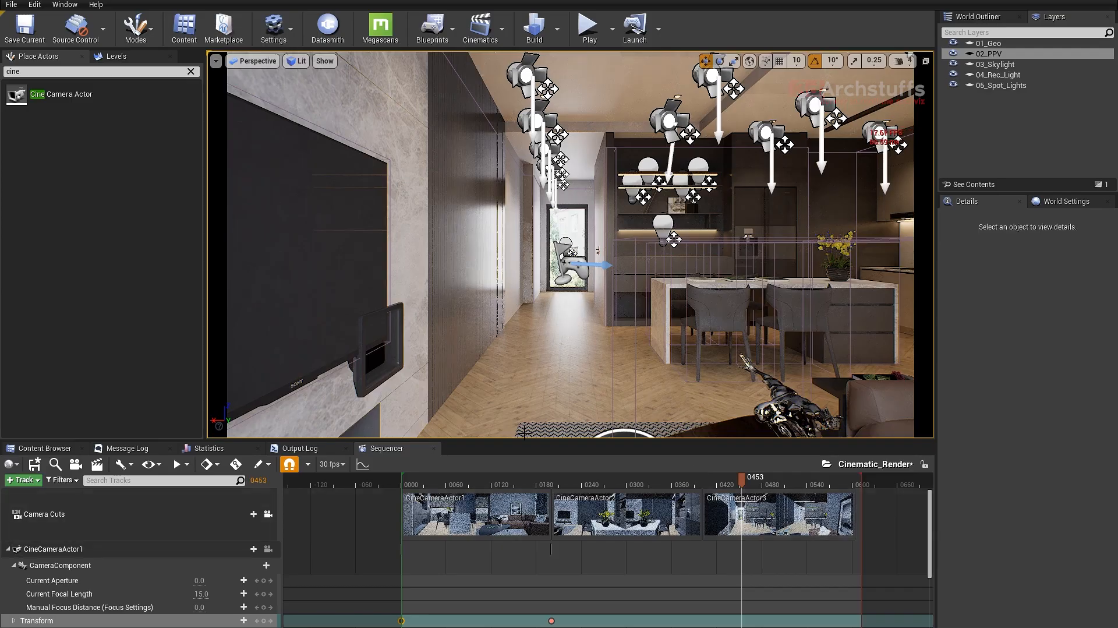
# - Play from frame 237 in game view, check the third camera's shot in full screen and scrub to frame 475
pyautogui.click(689, 480)
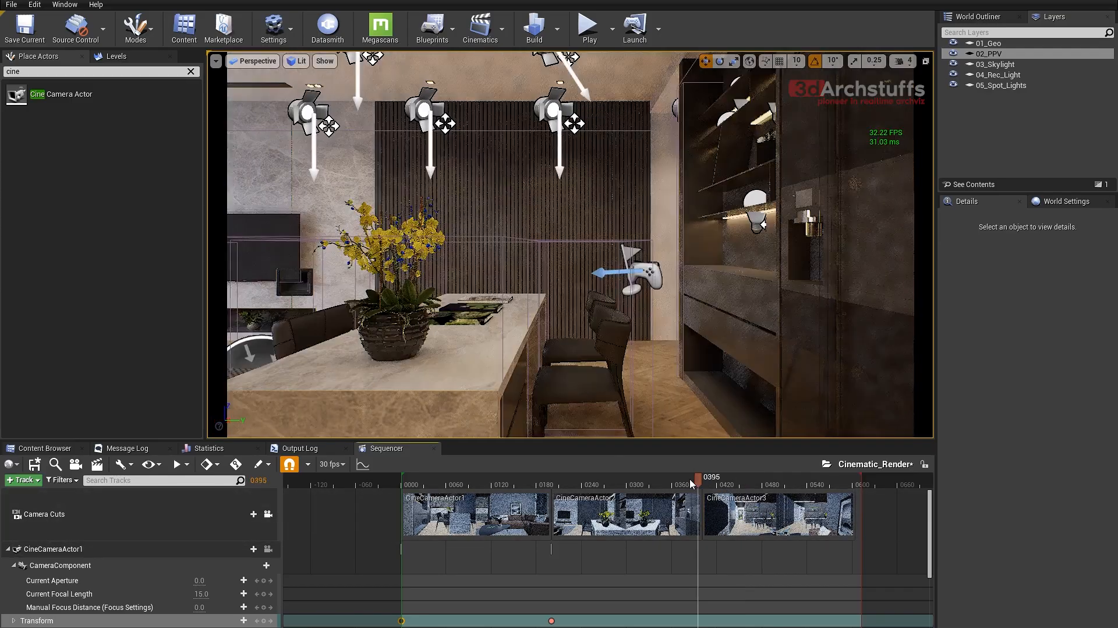
pyautogui.click(579, 482)
pyautogui.click(482, 307)
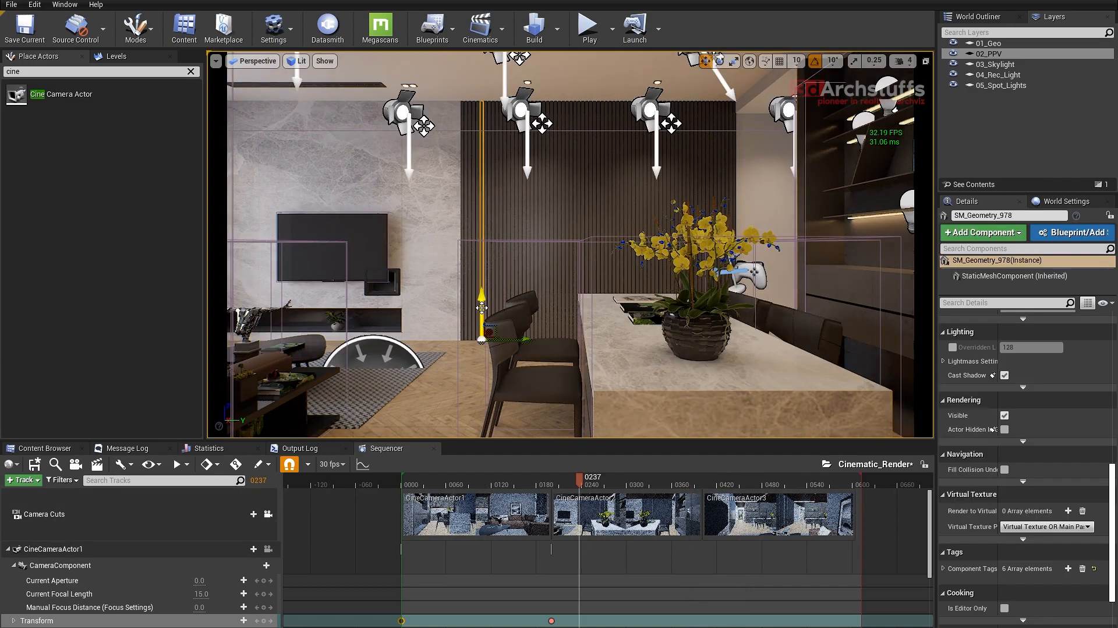
pyautogui.press('g')
pyautogui.press('space')
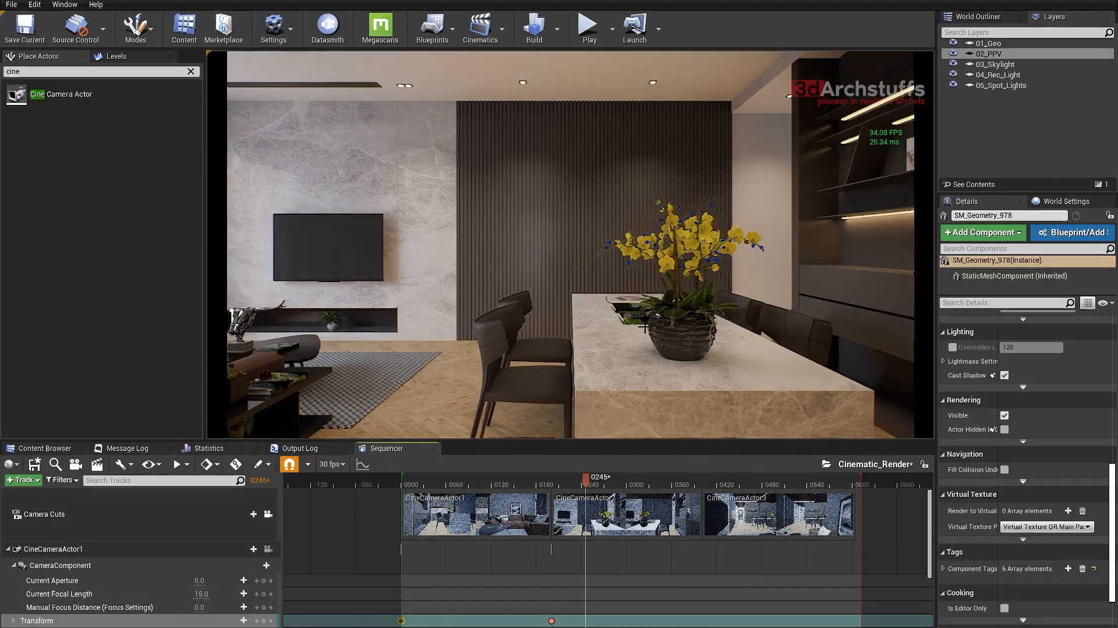
pyautogui.click(653, 314)
pyautogui.press('F11')
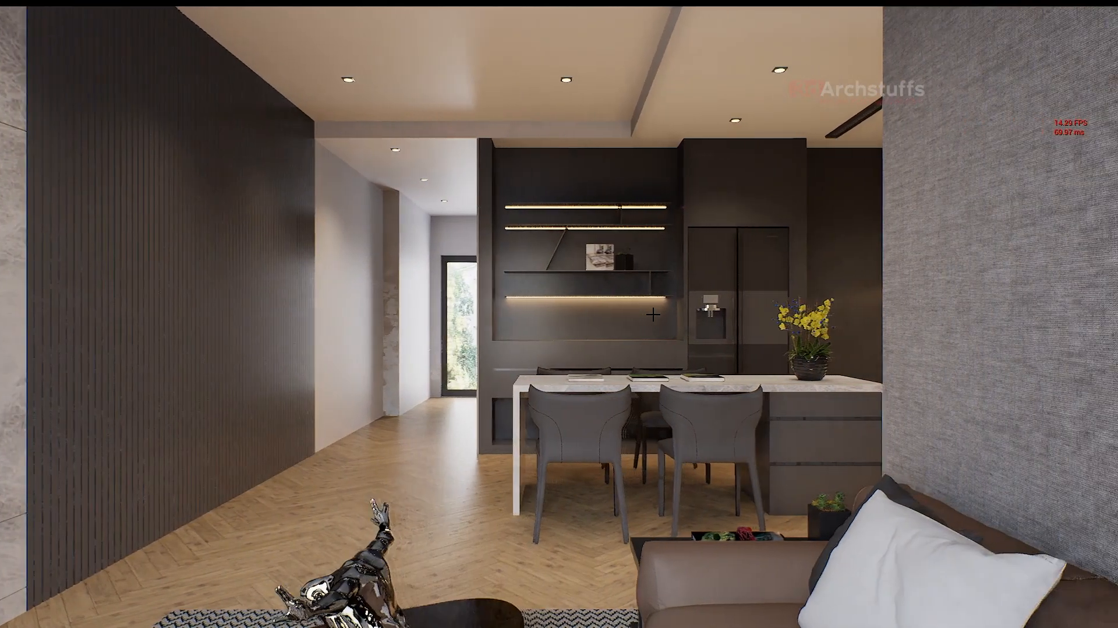
pyautogui.press('F11')
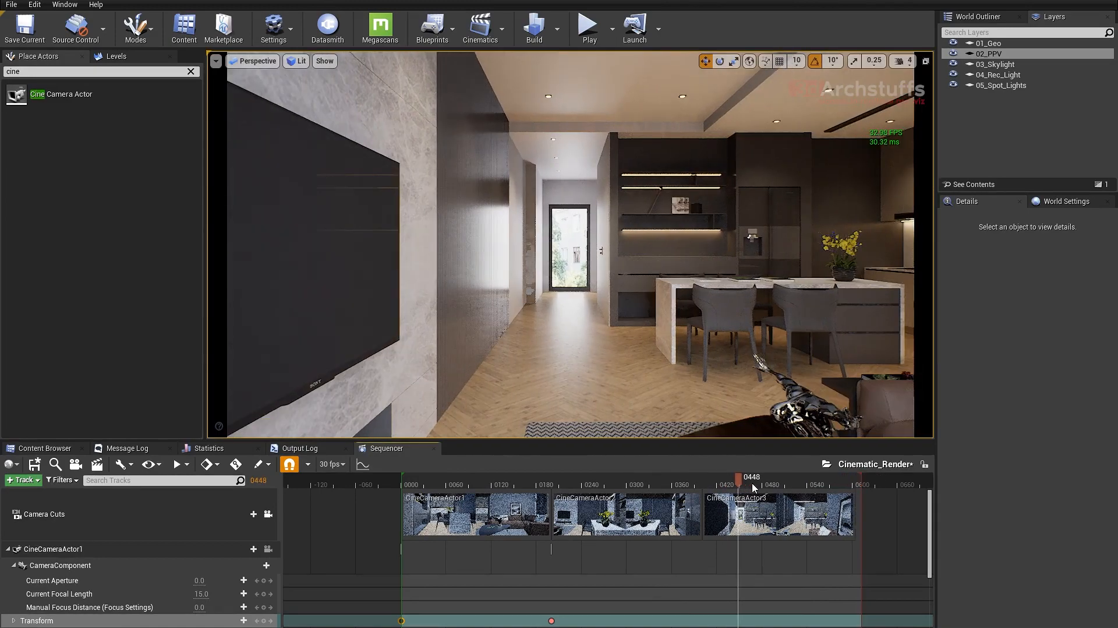
pyautogui.moveTo(754, 488)
pyautogui.mouseDown()
pyautogui.moveTo(766, 488)
pyautogui.moveTo(728, 487)
pyautogui.moveTo(760, 485)
pyautogui.mouseUp()
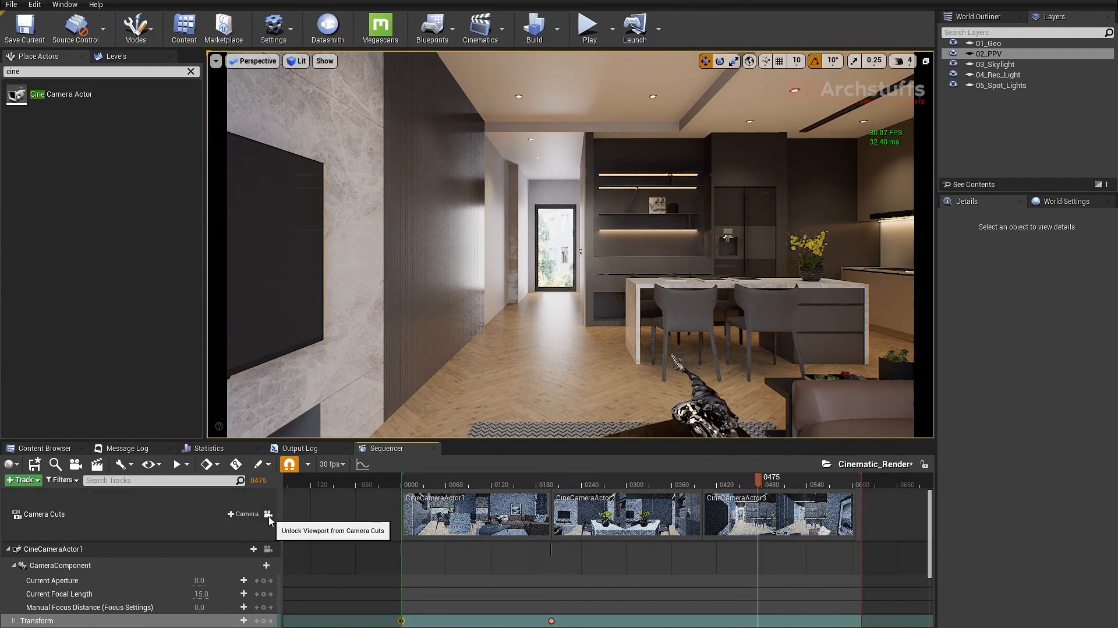
# - Unlock the viewport from the camera cuts, select CineCameraActor3 in the living room and delete its key at frame 600
pyautogui.click(268, 514)
pyautogui.moveTo(483, 273); pyautogui.dragTo(390, 317, button='right')
pyautogui.moveTo(647, 237); pyautogui.dragTo(751, 245, button='right')
pyautogui.moveTo(571, 244); pyautogui.dragTo(449, 256, button='right')
pyautogui.moveTo(651, 258); pyautogui.dragTo(604, 135, button='right')
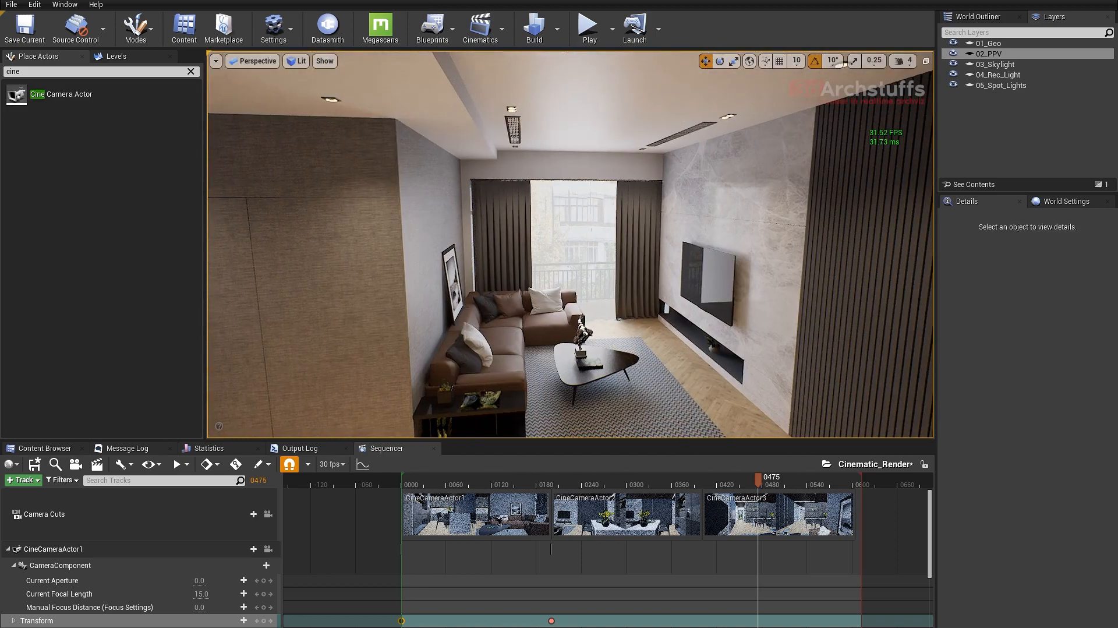
pyautogui.rightClick(652, 258)
pyautogui.scroll(3, 587, 268)
pyautogui.moveTo(587, 268); pyautogui.dragTo(612, 281, button='right')
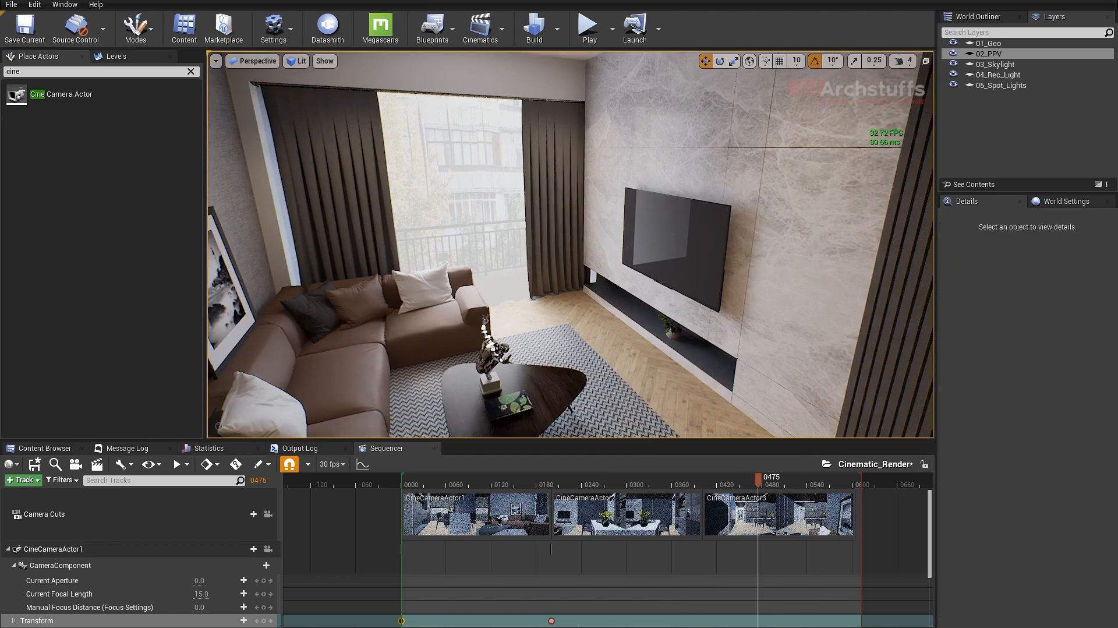
pyautogui.moveTo(582, 262); pyautogui.dragTo(559, 260, button='right')
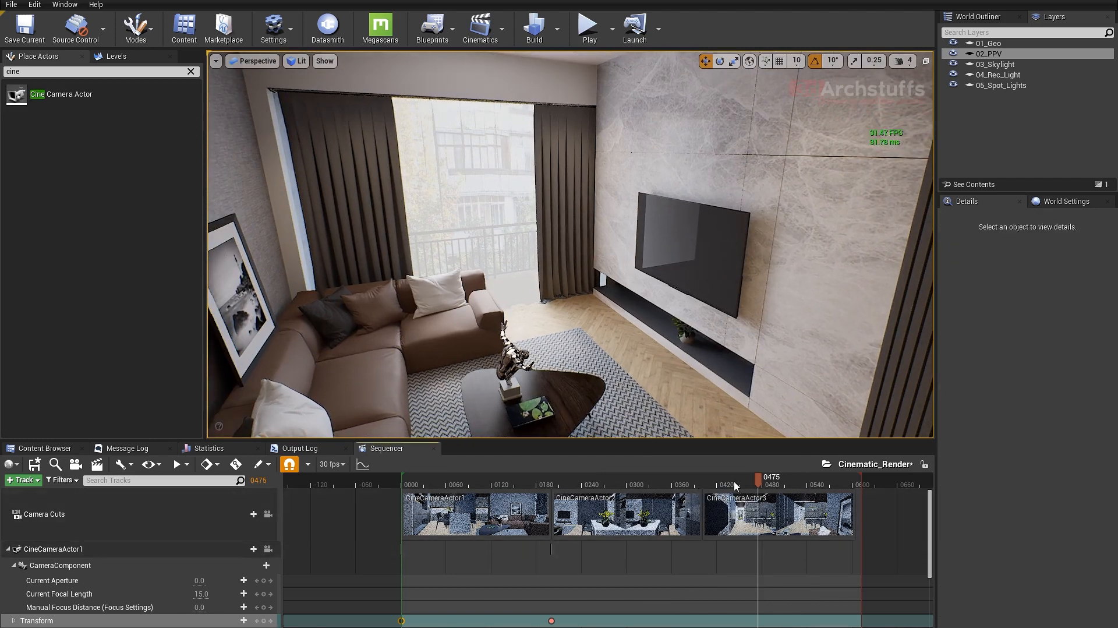
pyautogui.moveTo(495, 317); pyautogui.dragTo(522, 320, button='right')
pyautogui.press('g')
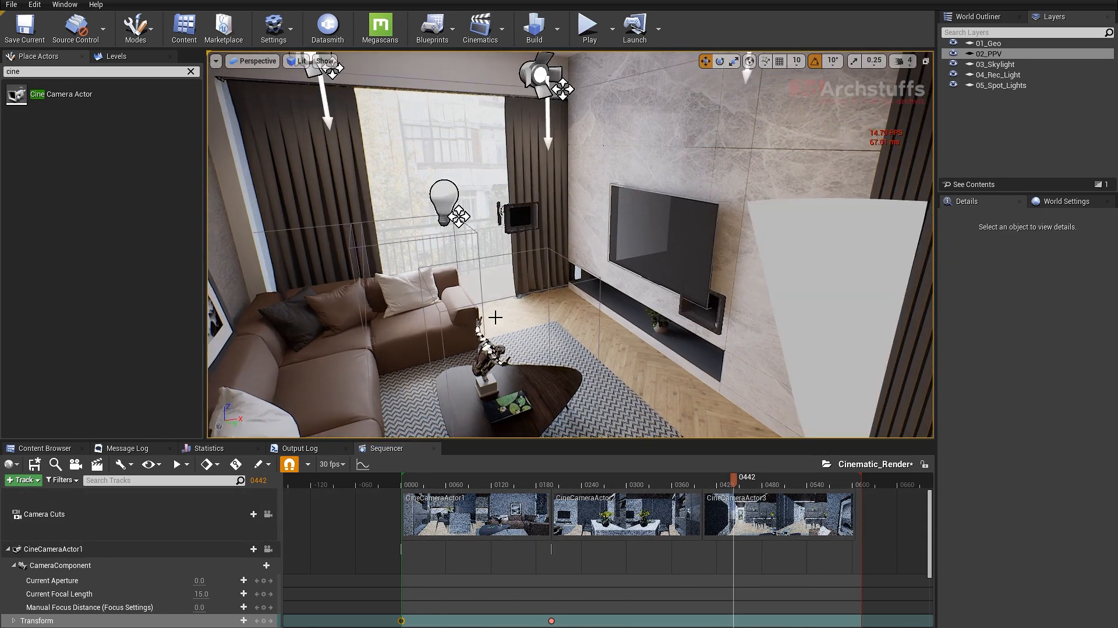
pyautogui.click(520, 218)
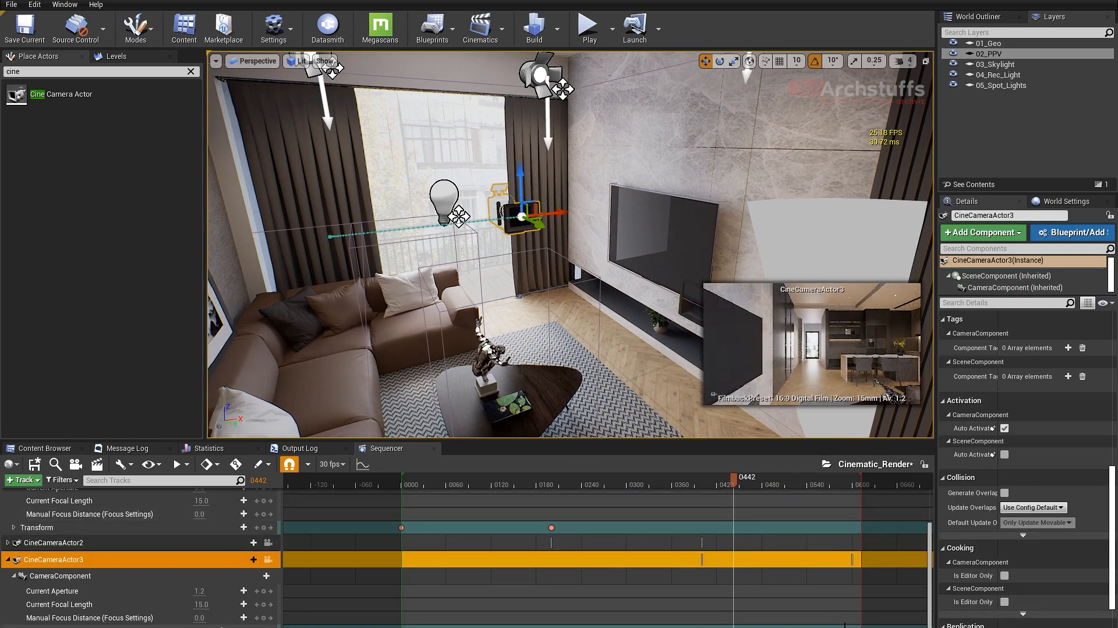
pyautogui.click(851, 627)
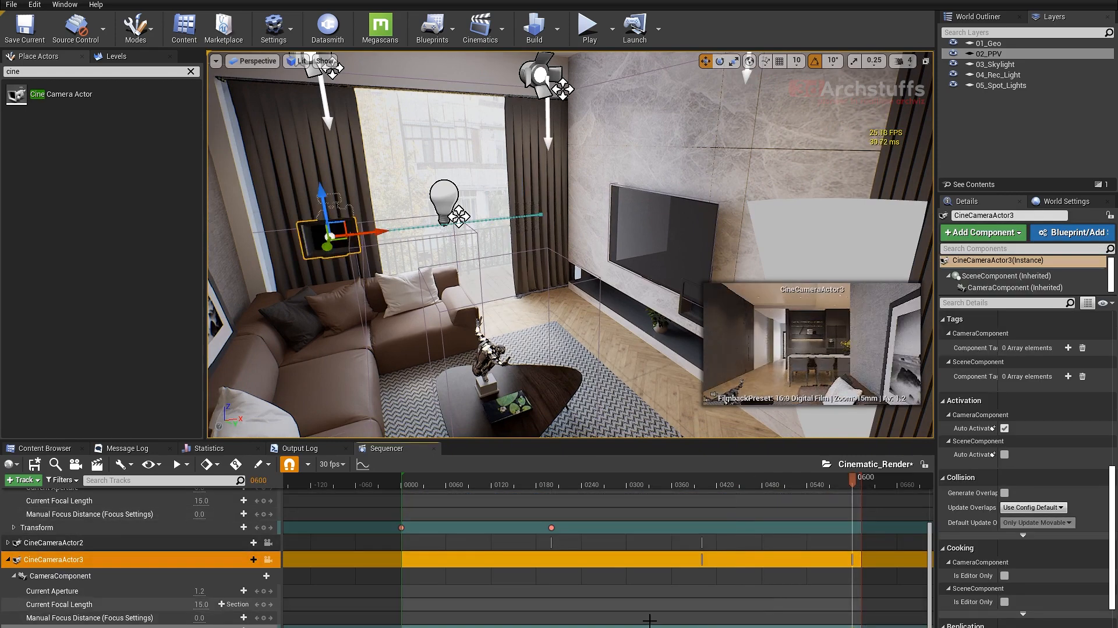
pyautogui.press('Delete')
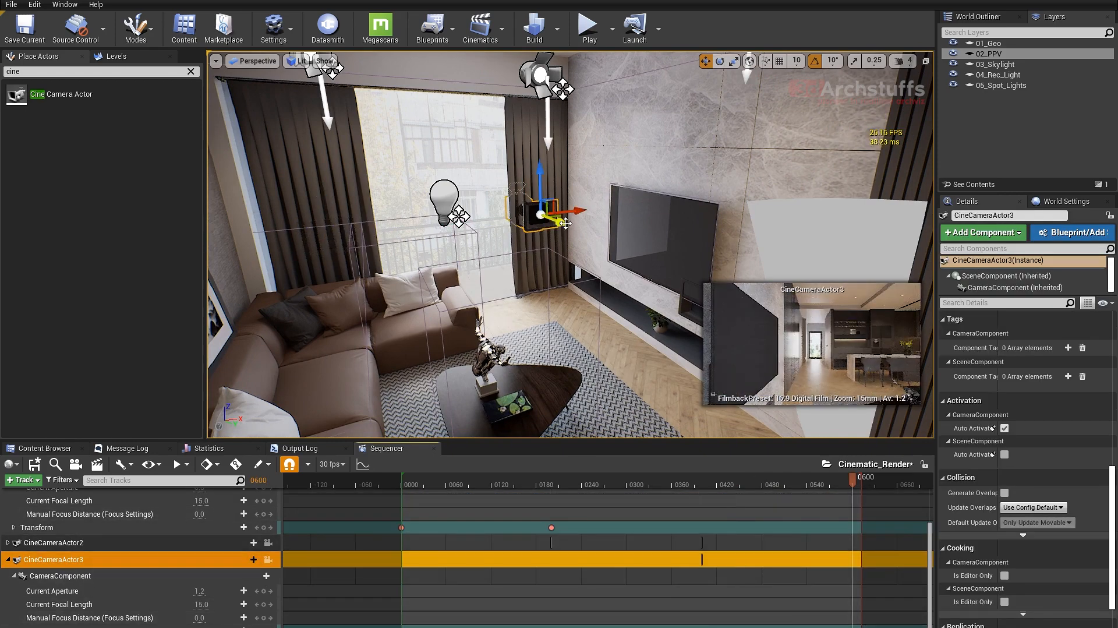
# - Slide CineCameraActor3 along the TV wall at frame 600 and rotate it 180° to face the living room window
pyautogui.moveTo(561, 222); pyautogui.dragTo(679, 267)
pyautogui.moveTo(721, 207); pyautogui.dragTo(760, 224, button='right')
pyautogui.press('e')
pyautogui.moveTo(587, 219); pyautogui.dragTo(559, 238)
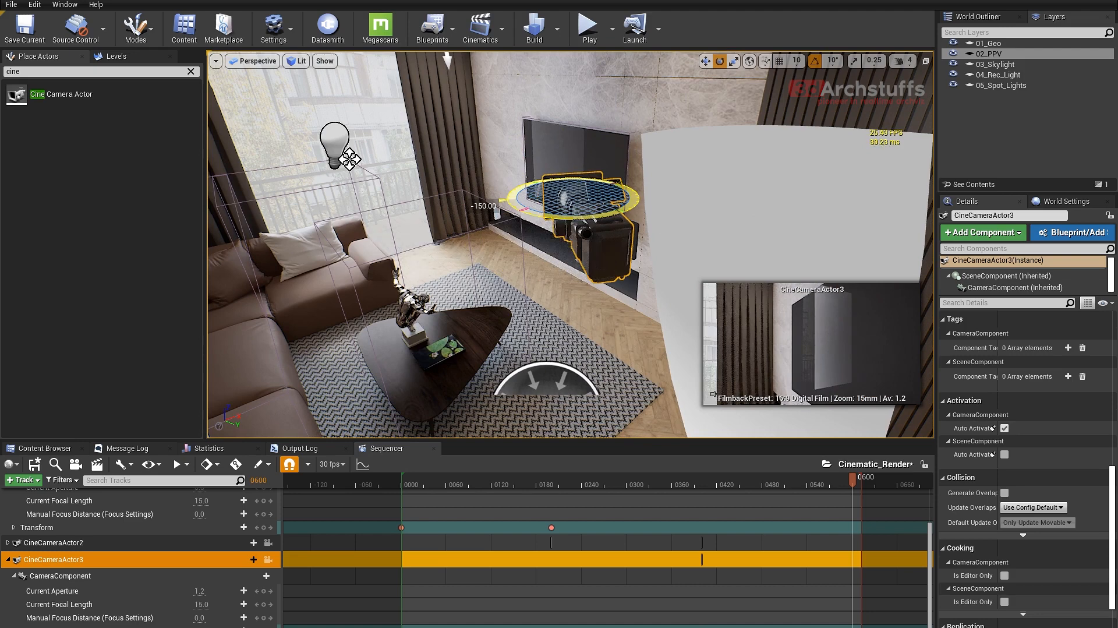
pyautogui.moveTo(349, 159); pyautogui.dragTo(349, 159)
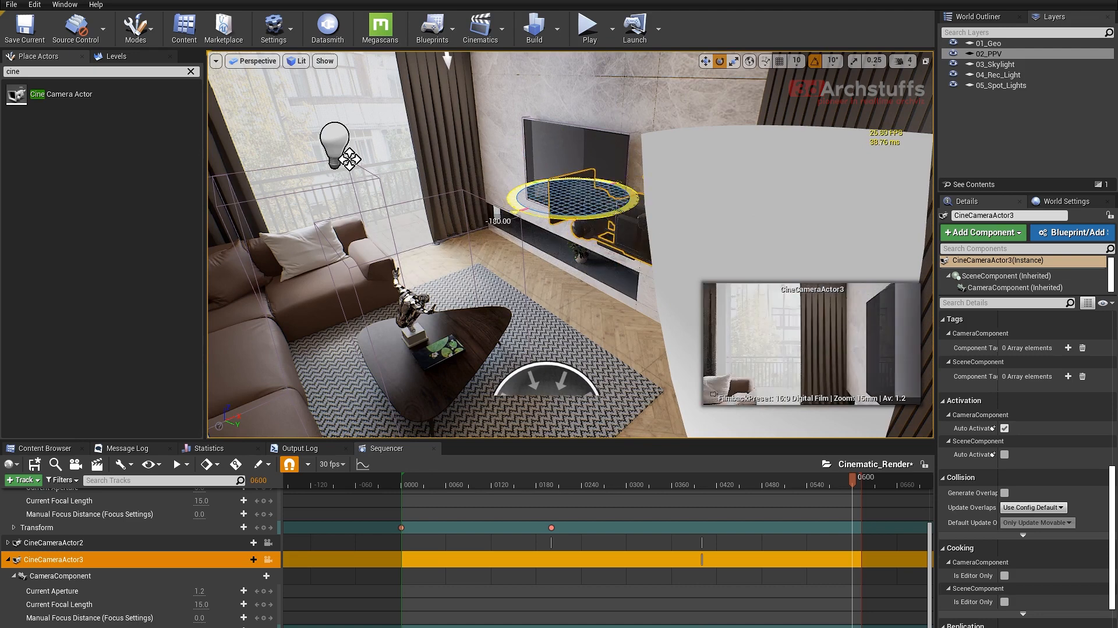
# - Slide CineCameraActor3 back along the slatted wall to the hallway entrance at frame 600, still facing the window
pyautogui.press('w')
pyautogui.moveTo(610, 210); pyautogui.dragTo(798, 271)
pyautogui.moveTo(797, 271); pyautogui.dragTo(873, 288, button='right')
pyautogui.moveTo(605, 252)
pyautogui.mouseDown(button='right')
pyautogui.moveTo(676, 250)
pyautogui.moveTo(611, 259)
pyautogui.mouseUp(button='right')
pyautogui.moveTo(529, 289); pyautogui.dragTo(618, 285, button='right')
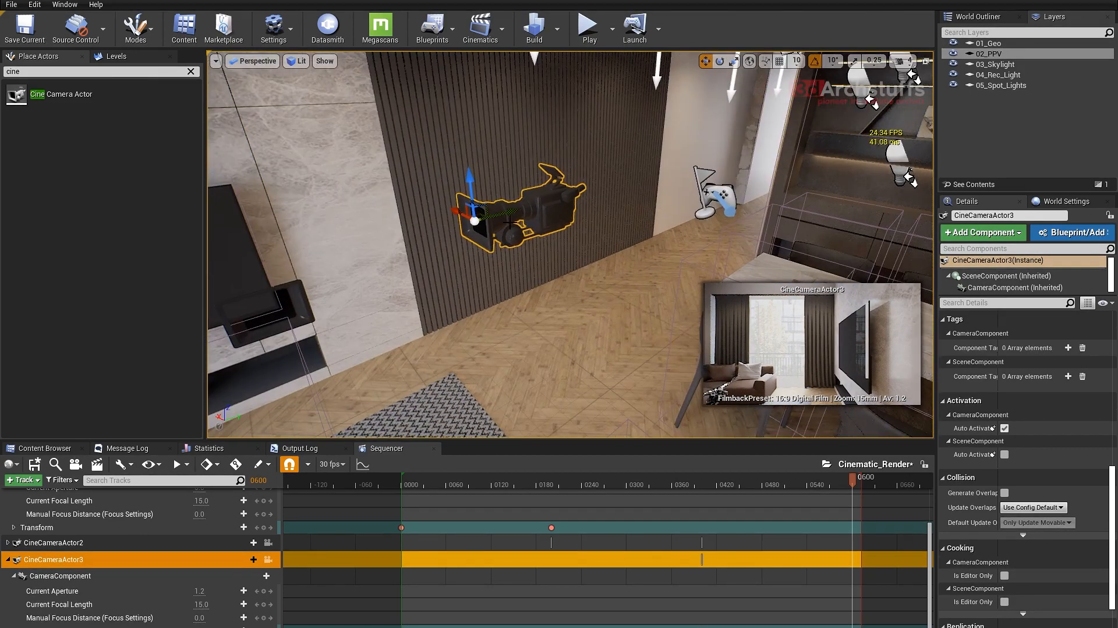
pyautogui.moveTo(476, 222); pyautogui.dragTo(697, 170)
pyautogui.moveTo(602, 237); pyautogui.dragTo(669, 235, button='right')
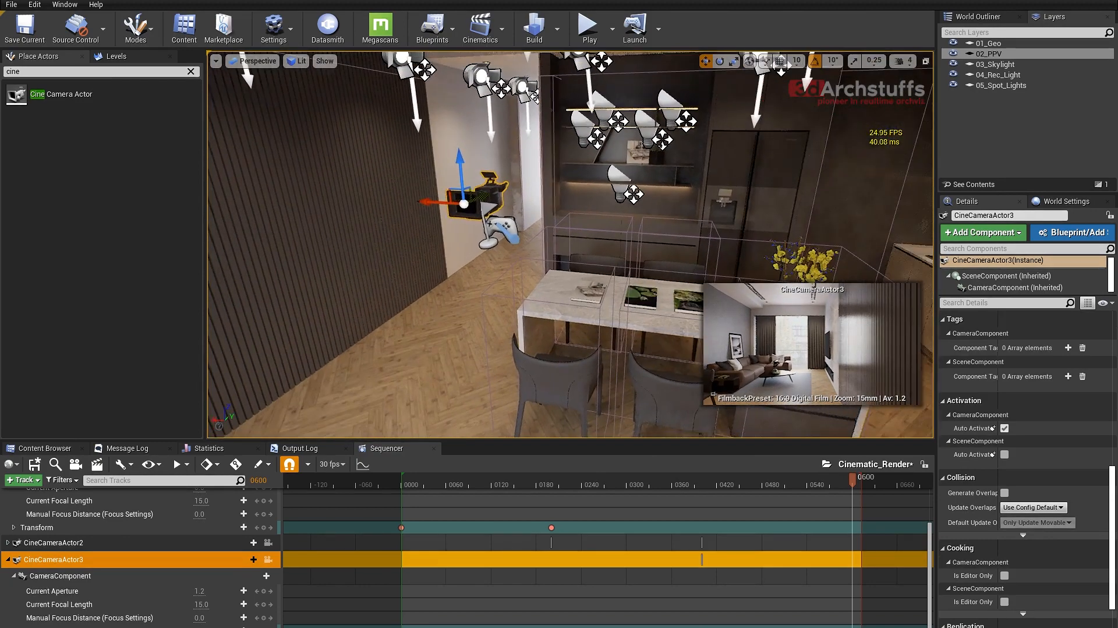
# - Move CineCameraActor3 sideways from the hallway to the fridge and onward to the kitchen counter at frame 600
pyautogui.moveTo(427, 200); pyautogui.dragTo(725, 205)
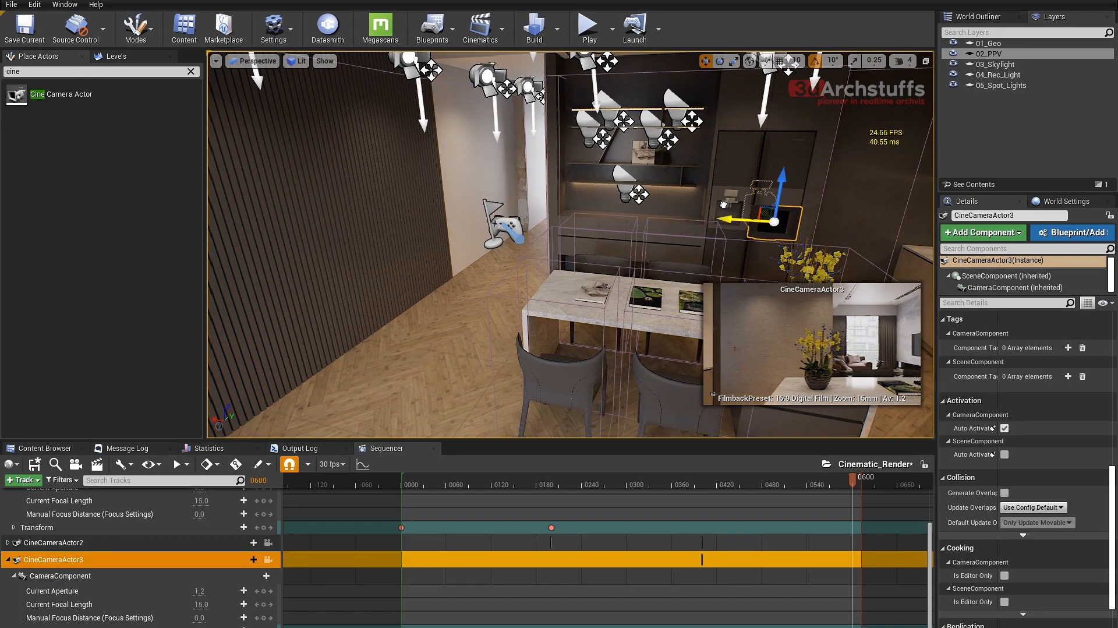
pyautogui.keyDown('alt'); pyautogui.moveTo(653, 283); pyautogui.dragTo(832, 286); pyautogui.keyUp('alt')
pyautogui.press('f')
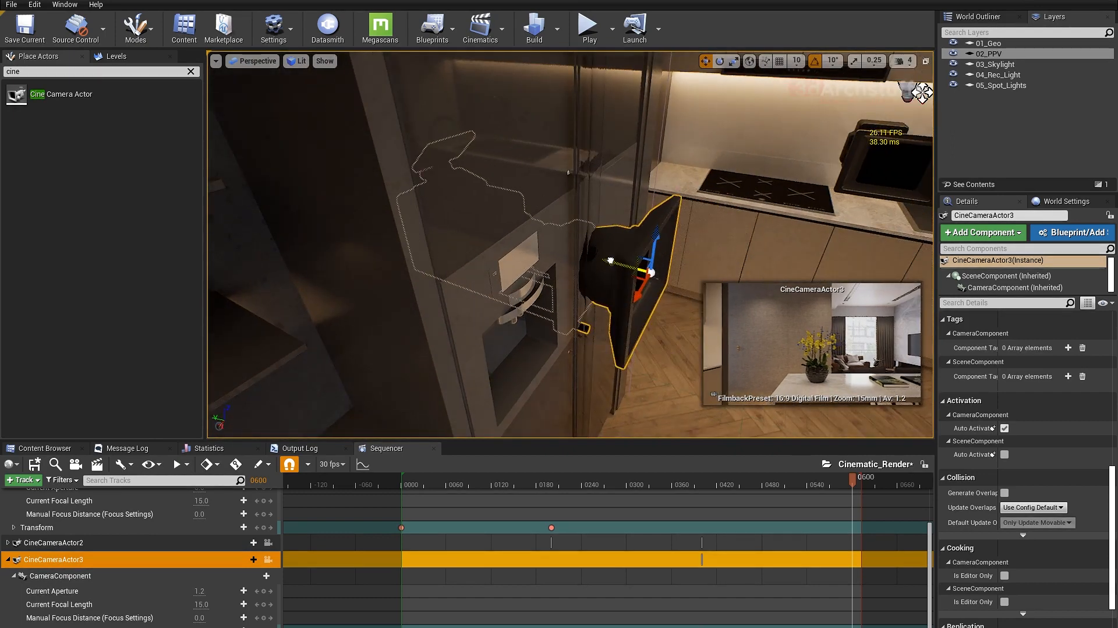
pyautogui.moveTo(610, 261); pyautogui.dragTo(588, 269)
pyautogui.scroll(-5, 616, 257)
pyautogui.keyDown('alt'); pyautogui.moveTo(617, 231); pyautogui.dragTo(583, 231); pyautogui.keyUp('alt')
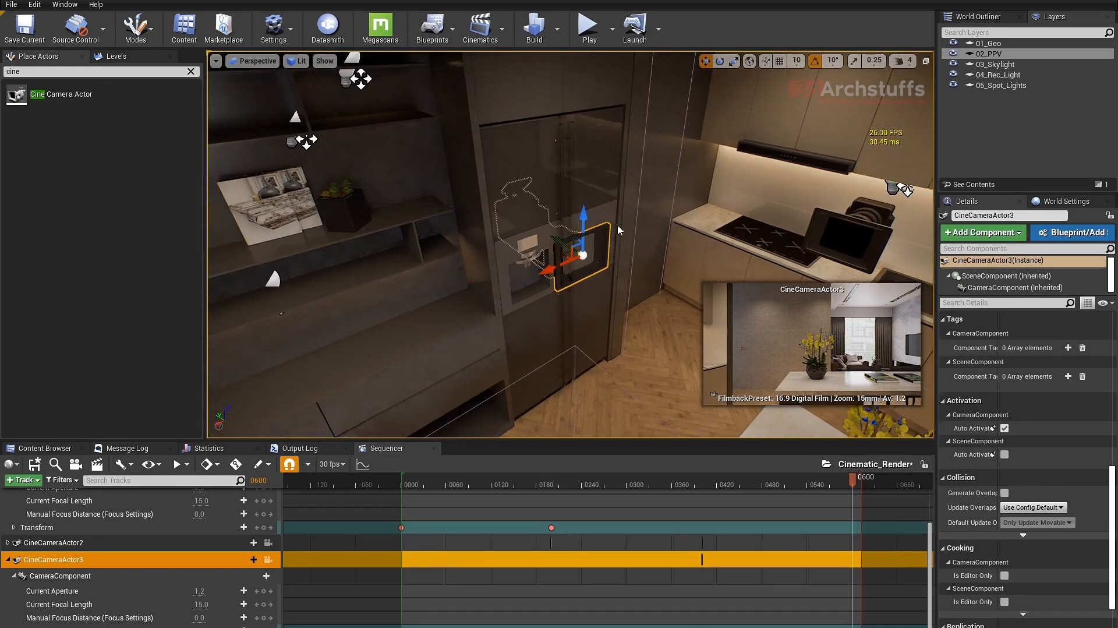
pyautogui.moveTo(549, 269); pyautogui.dragTo(650, 190)
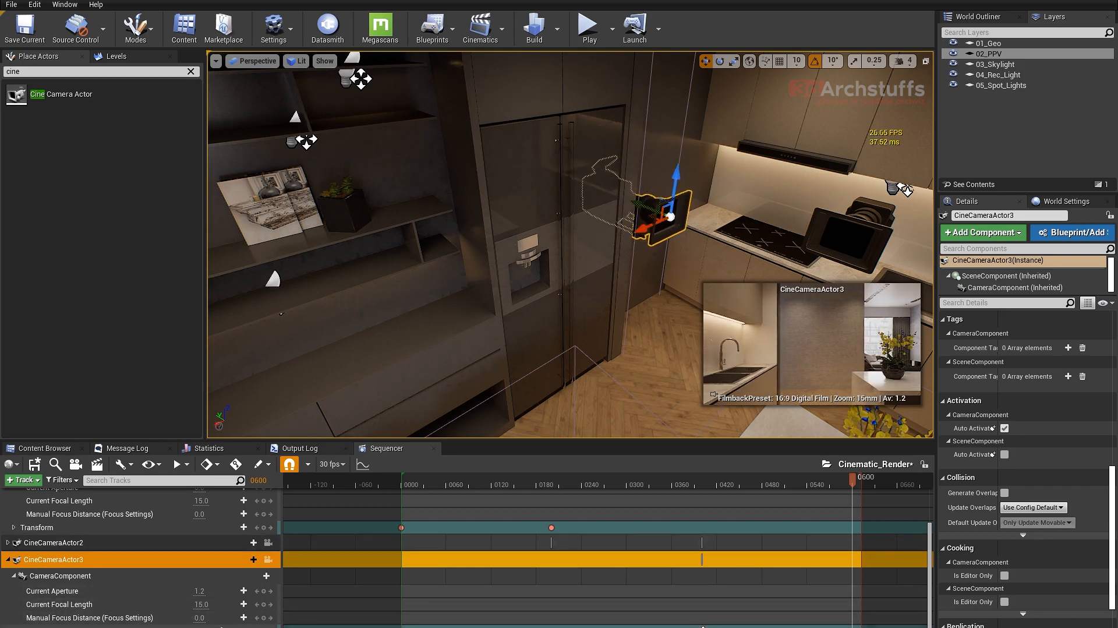
# - At frame 400, slide CineCameraActor3 along the slatted wall to the hallway entrance and rotate it 180° toward the living room
pyautogui.click(708, 596)
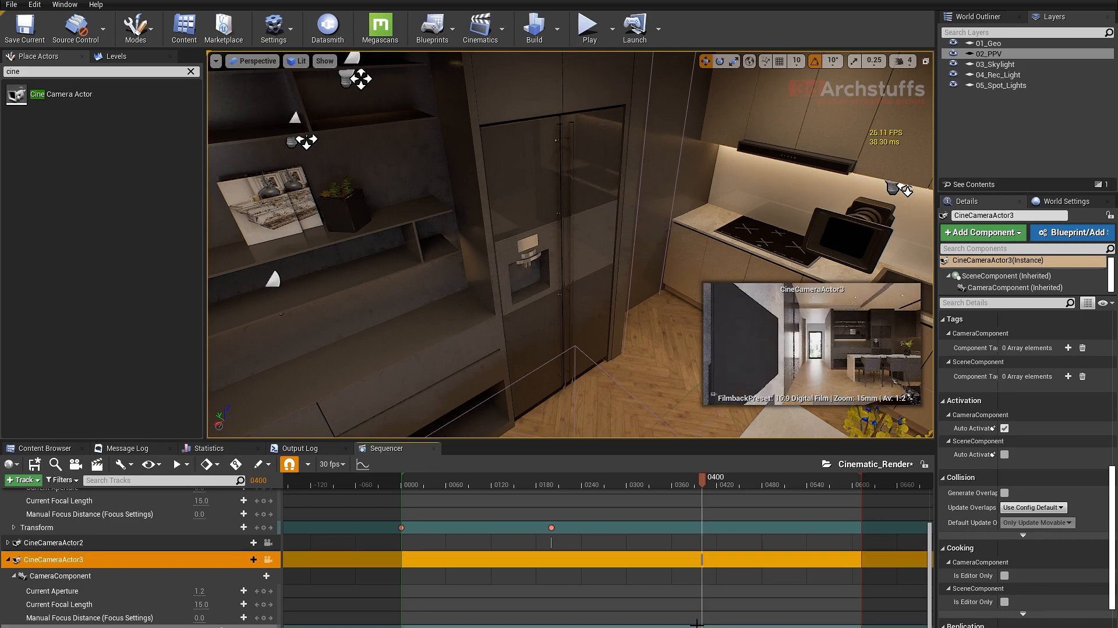
pyautogui.moveTo(661, 222); pyautogui.dragTo(739, 233, button='right')
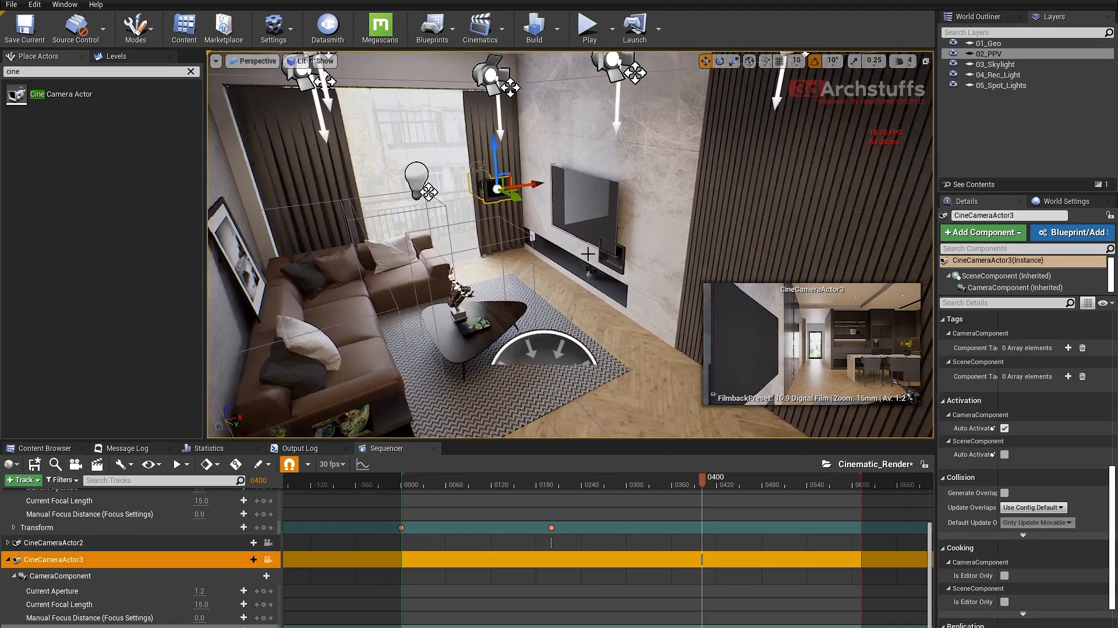
pyautogui.moveTo(548, 225); pyautogui.dragTo(578, 230, button='right')
pyautogui.moveTo(455, 185); pyautogui.dragTo(794, 247)
pyautogui.moveTo(795, 247); pyautogui.dragTo(885, 277, button='right')
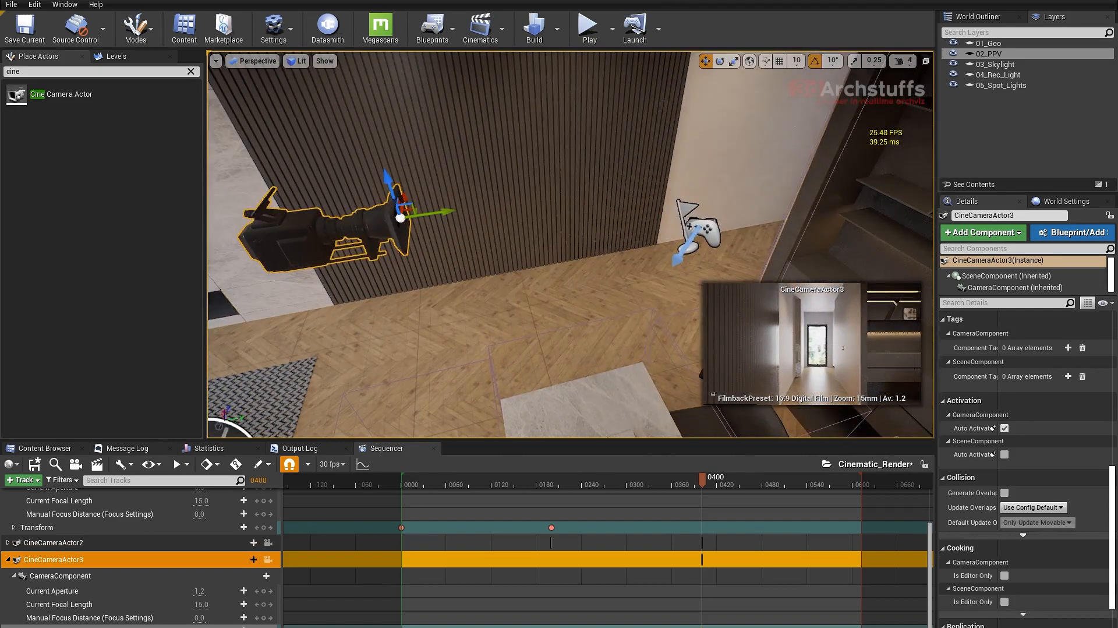
pyautogui.moveTo(438, 213); pyautogui.dragTo(557, 188)
pyautogui.press('e')
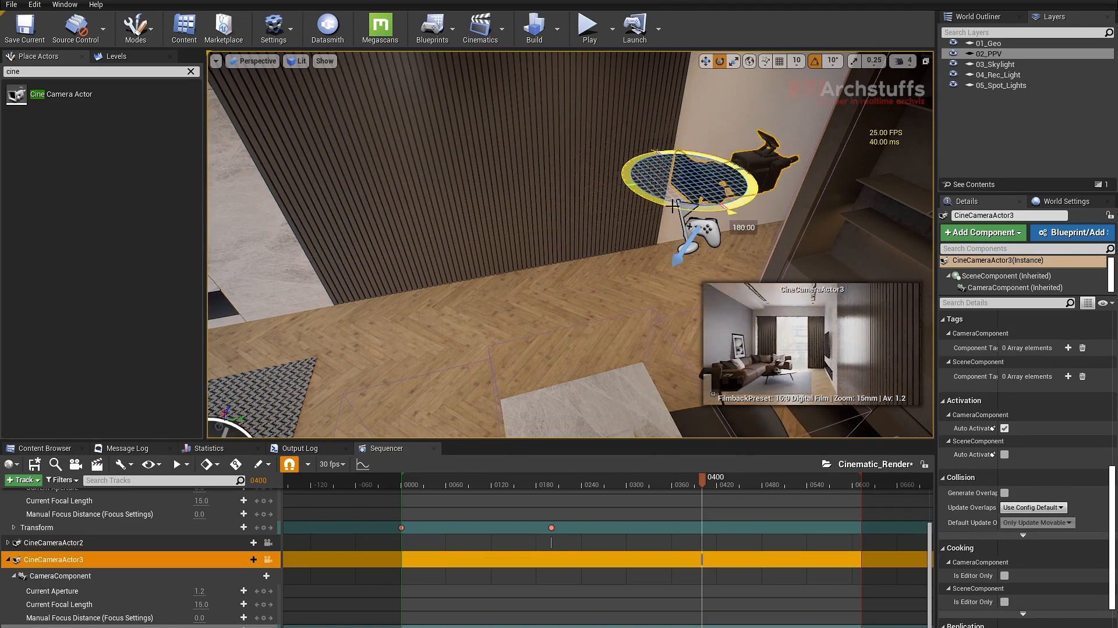
# - Slide CineCameraActor3 sideways at frame 400 from the hallway to the fridge, framing the island flowers and the living room
pyautogui.press('w')
pyautogui.moveTo(599, 264); pyautogui.dragTo(661, 267, button='right')
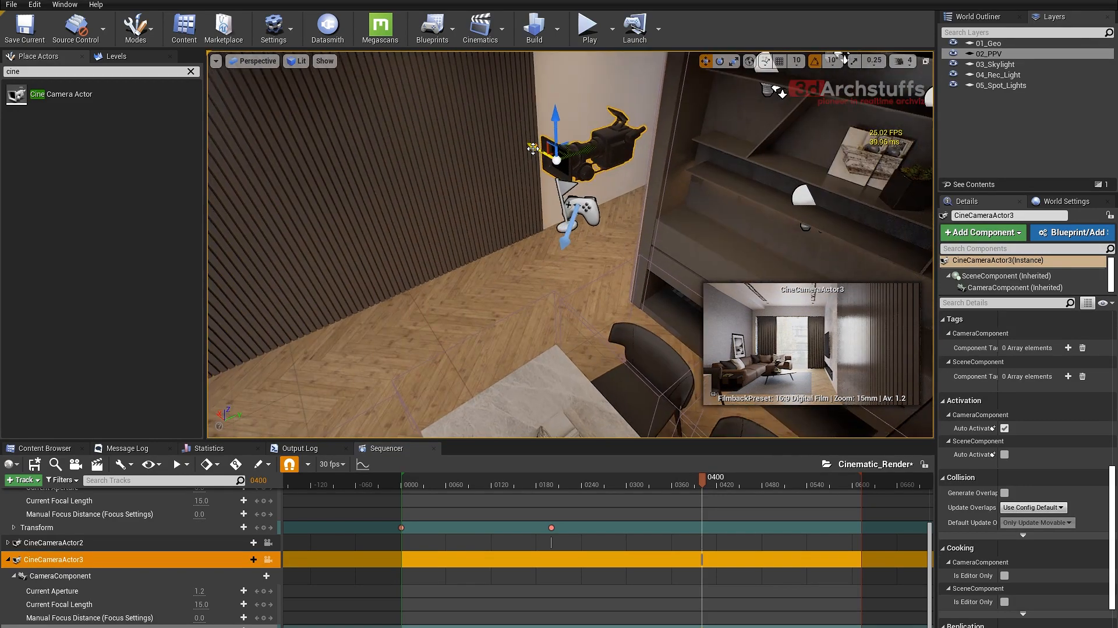
pyautogui.moveTo(532, 149); pyautogui.dragTo(908, 253)
pyautogui.moveTo(803, 197); pyautogui.dragTo(908, 203, button='right')
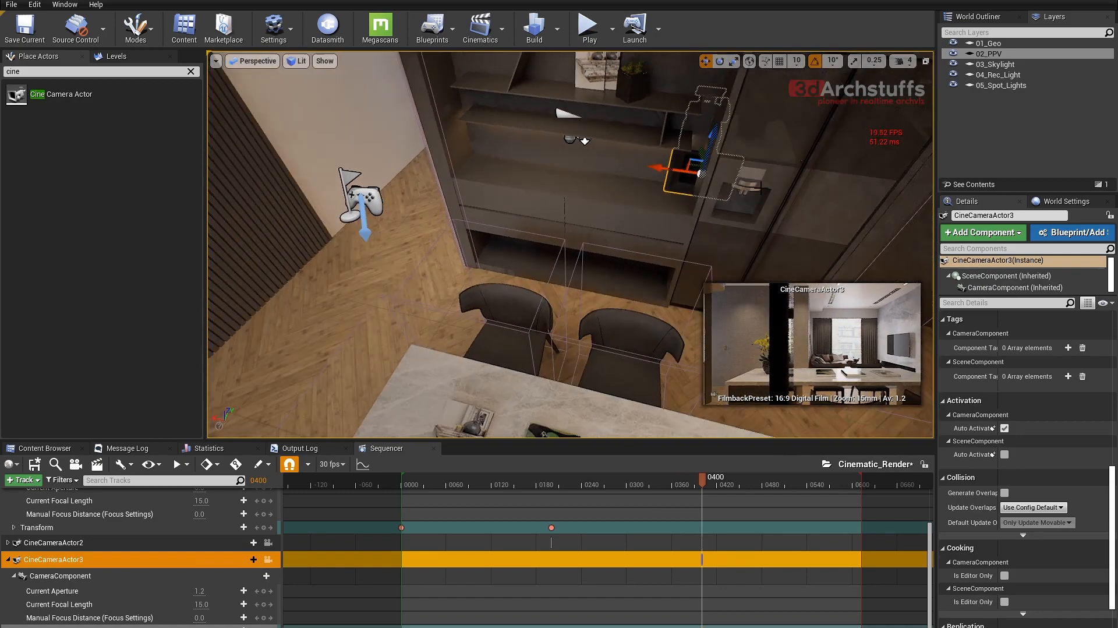
pyautogui.moveTo(815, 233); pyautogui.dragTo(740, 245, button='right')
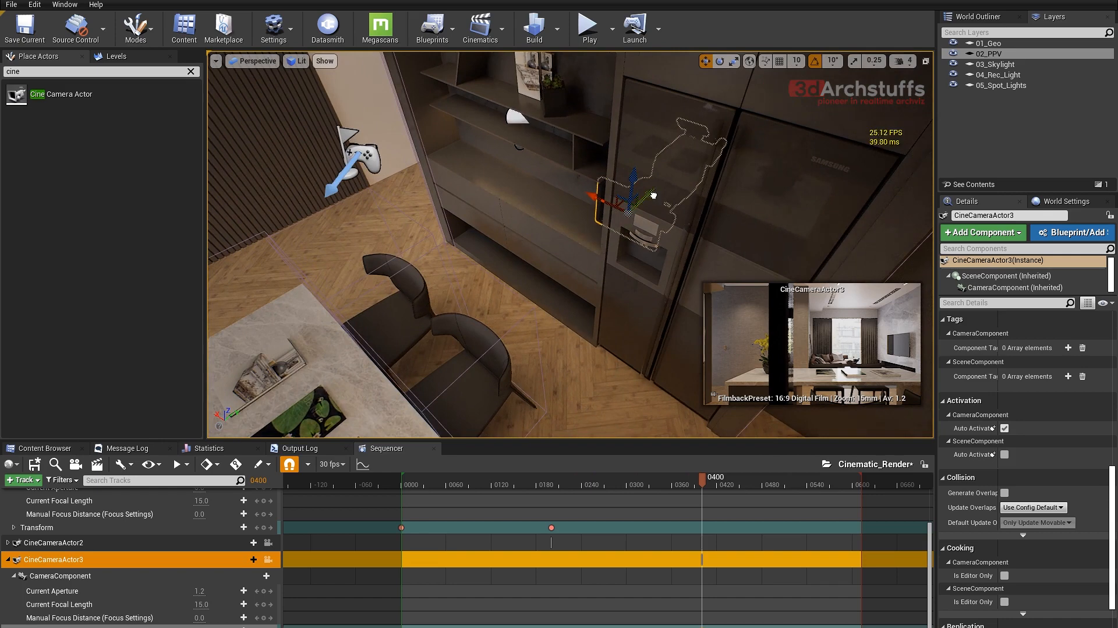
pyautogui.moveTo(654, 195); pyautogui.dragTo(764, 254)
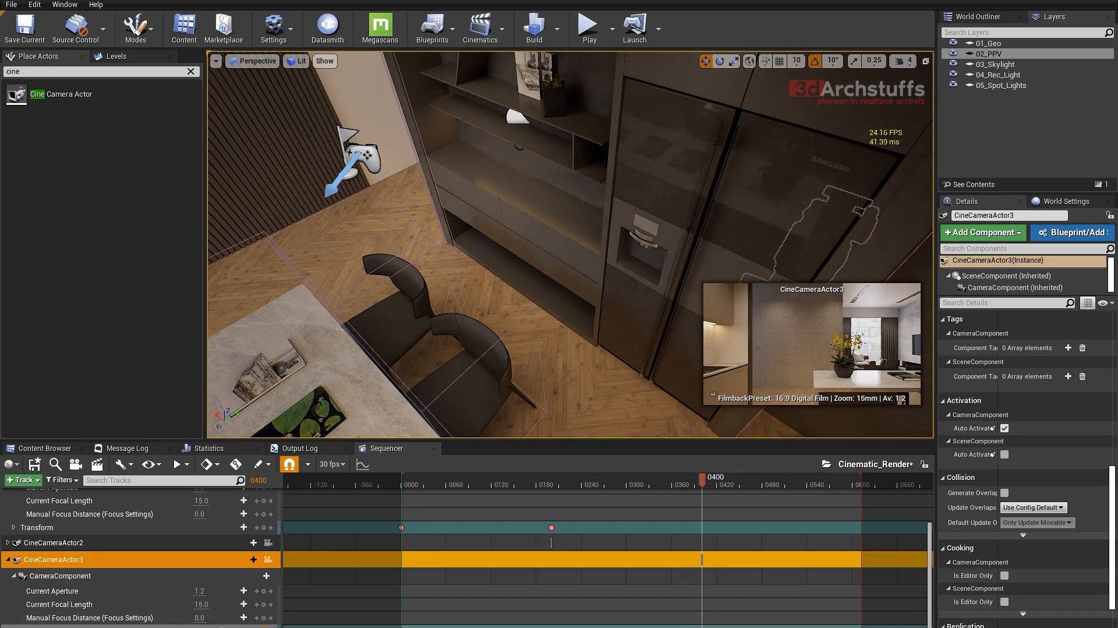
pyautogui.press('f')
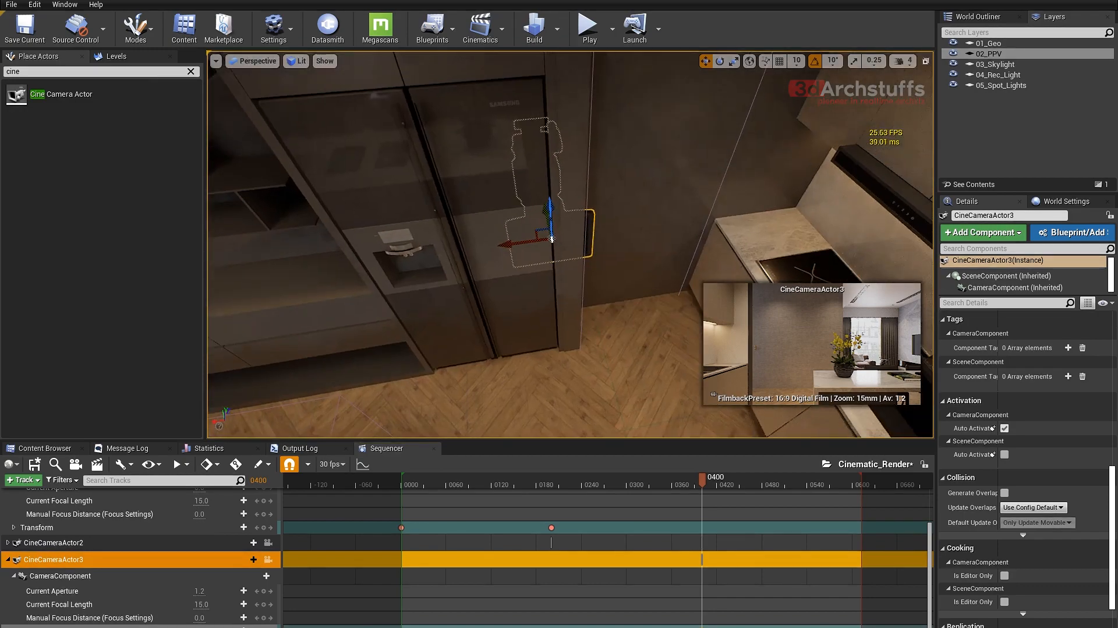
# - Key CineCameraActor3's end position in front of the shelving at frame 538, and set that key's time to 600
pyautogui.click(806, 480)
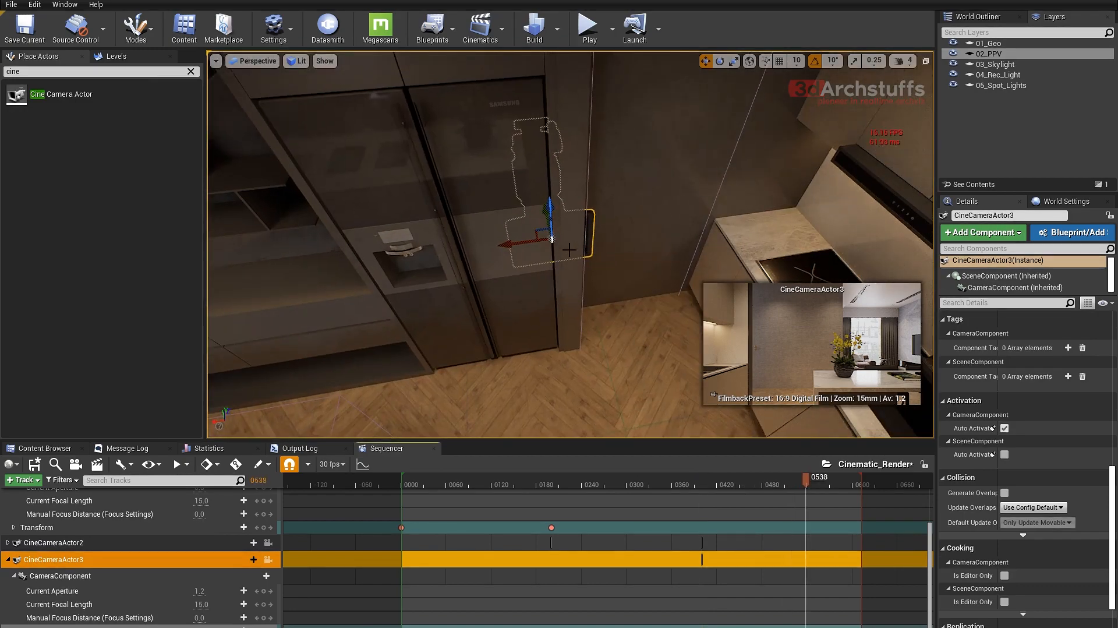
pyautogui.moveTo(521, 245); pyautogui.dragTo(476, 186)
pyautogui.press('f')
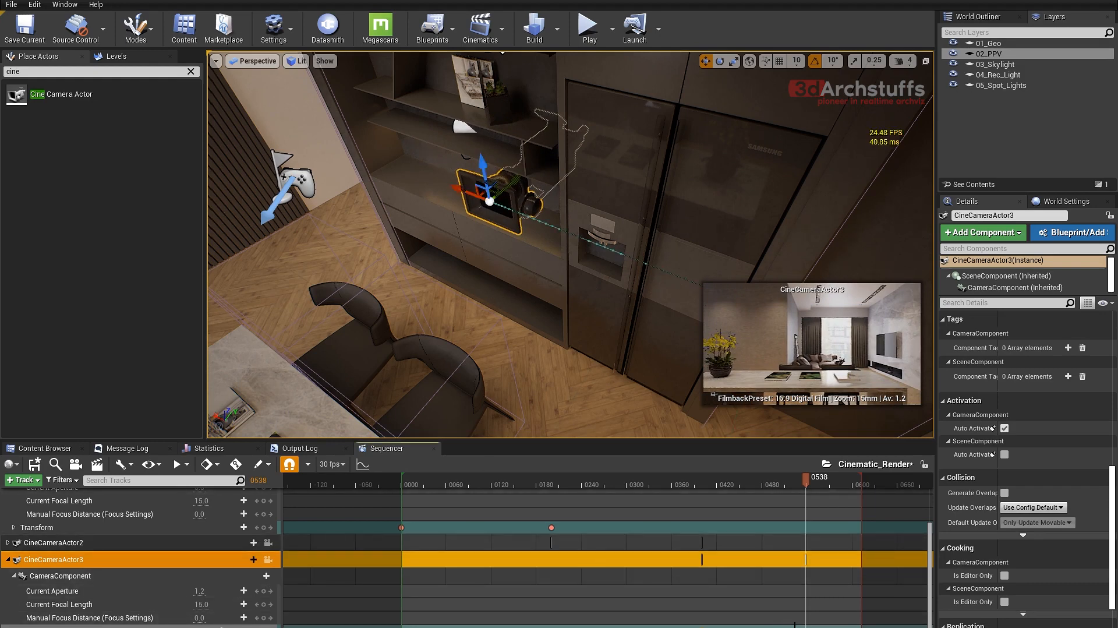
pyautogui.rightClick(805, 627)
pyautogui.click(834, 586)
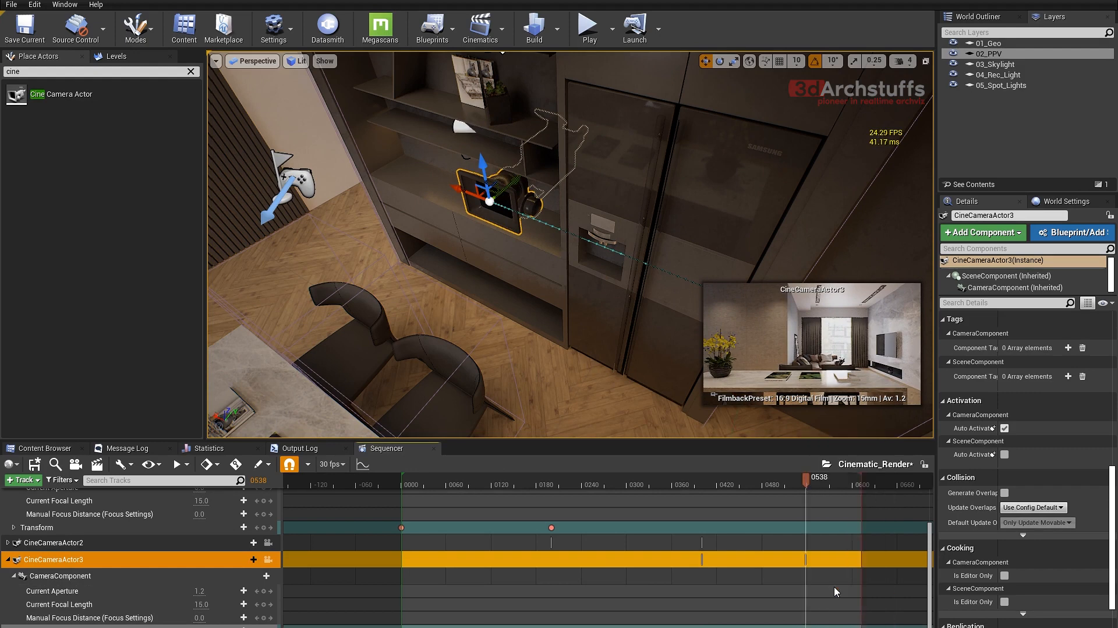
pyautogui.write('600')
pyautogui.press('Return')
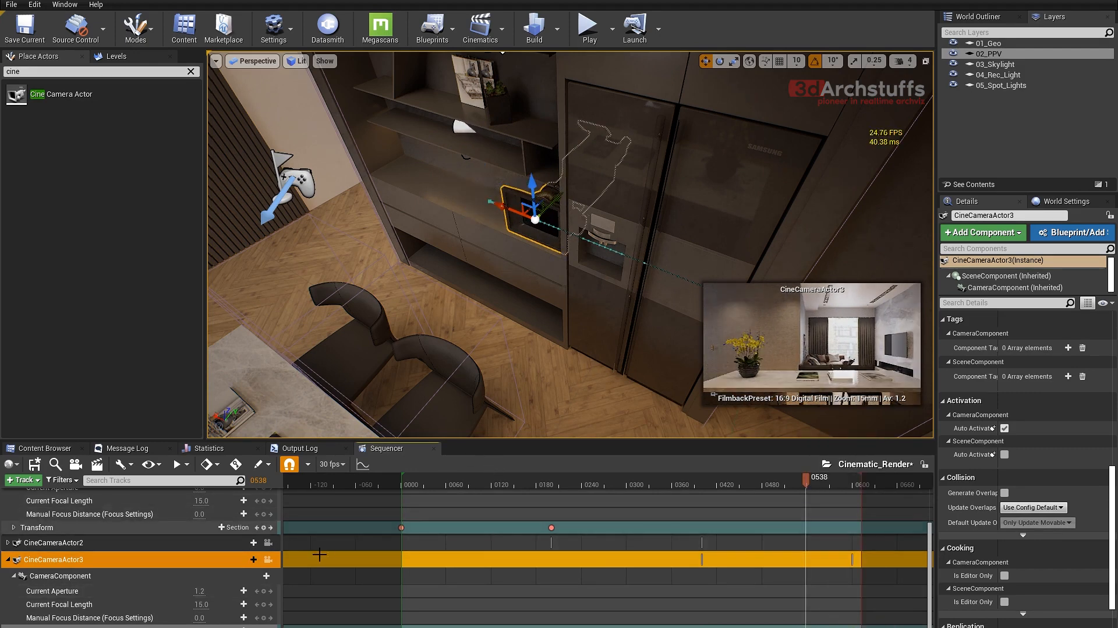
# - Play the whole sequence through the camera cuts from frame 0, and look over the kitchen island in the free viewport
pyautogui.scroll(3, 244, 553)
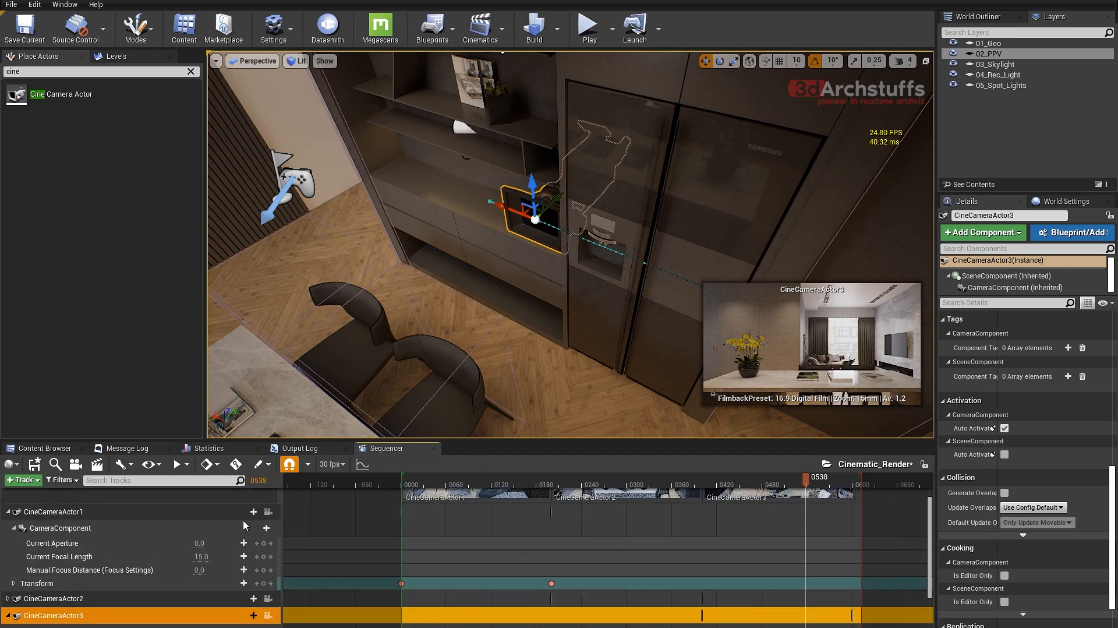
pyautogui.scroll(2, 182, 544)
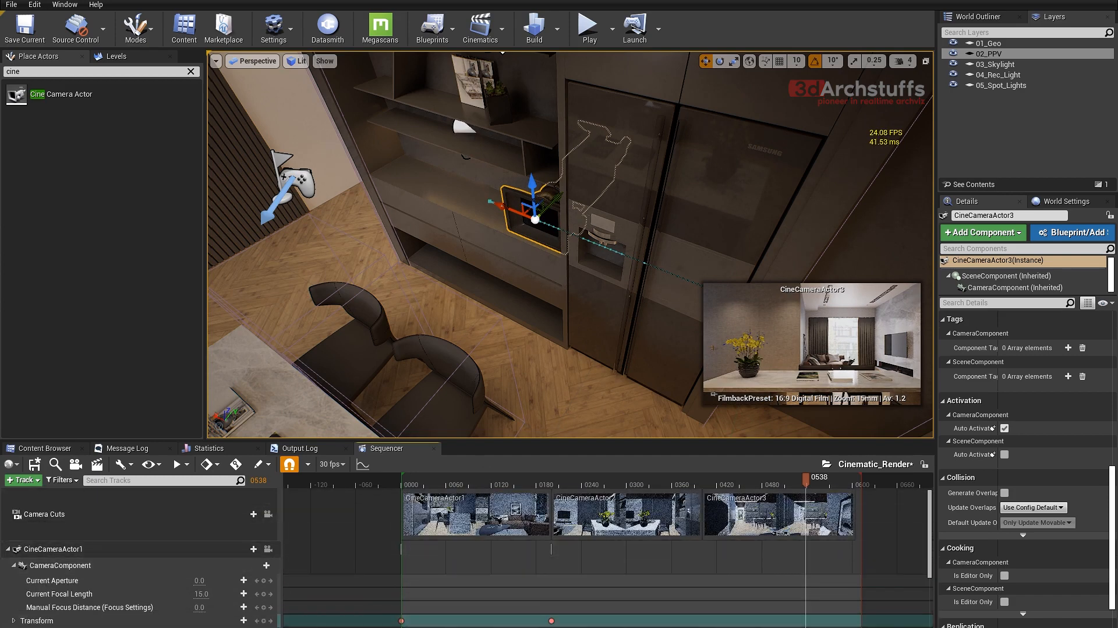
pyautogui.click(124, 626)
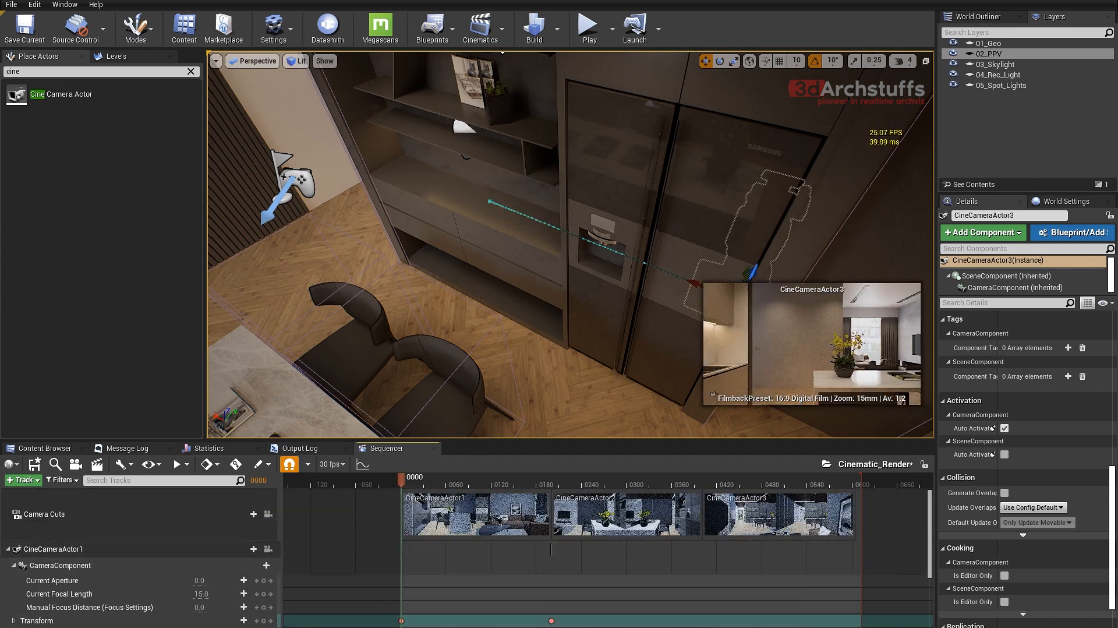
pyautogui.click(468, 266)
pyautogui.press('Escape')
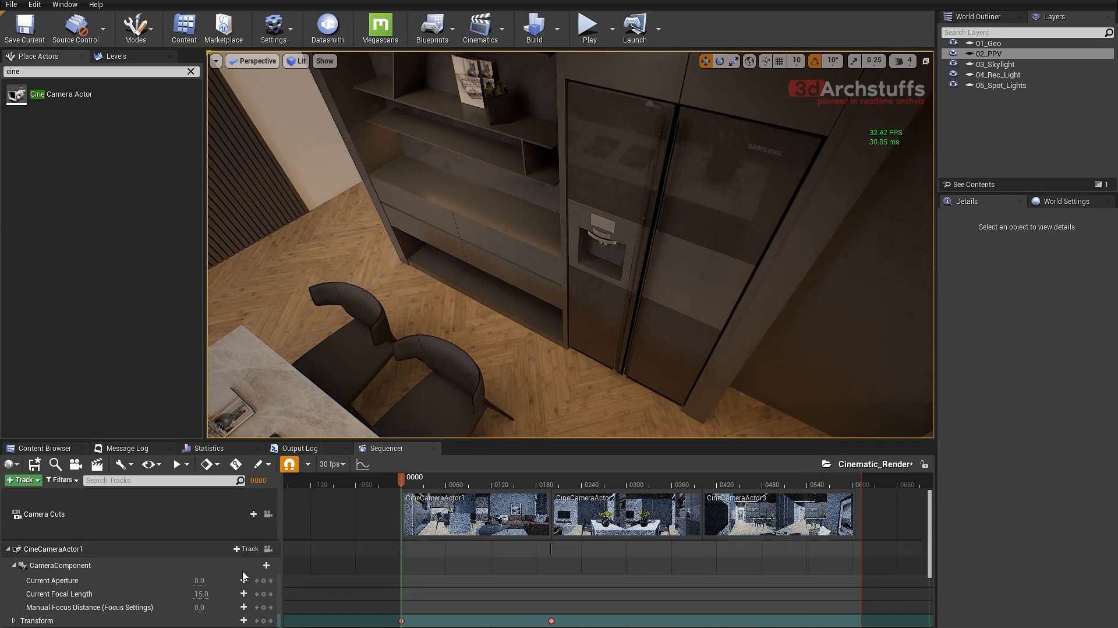
pyautogui.click(268, 514)
pyautogui.press('space')
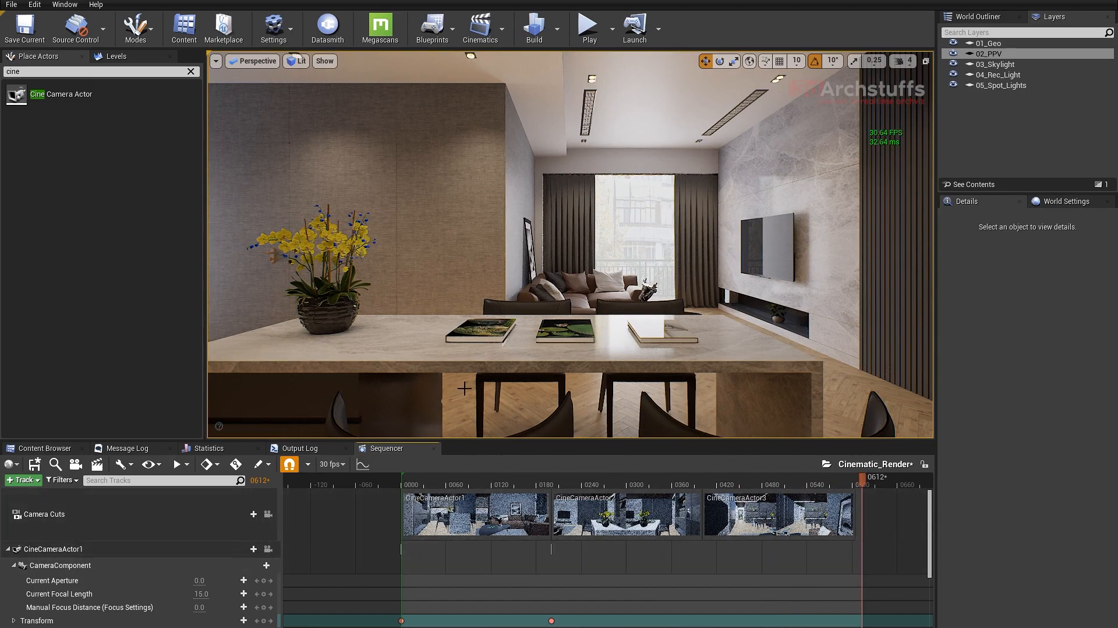
pyautogui.moveTo(692, 250)
pyautogui.mouseDown(button='right')
pyautogui.moveTo(650, 277)
pyautogui.moveTo(699, 258)
pyautogui.mouseUp(button='right')
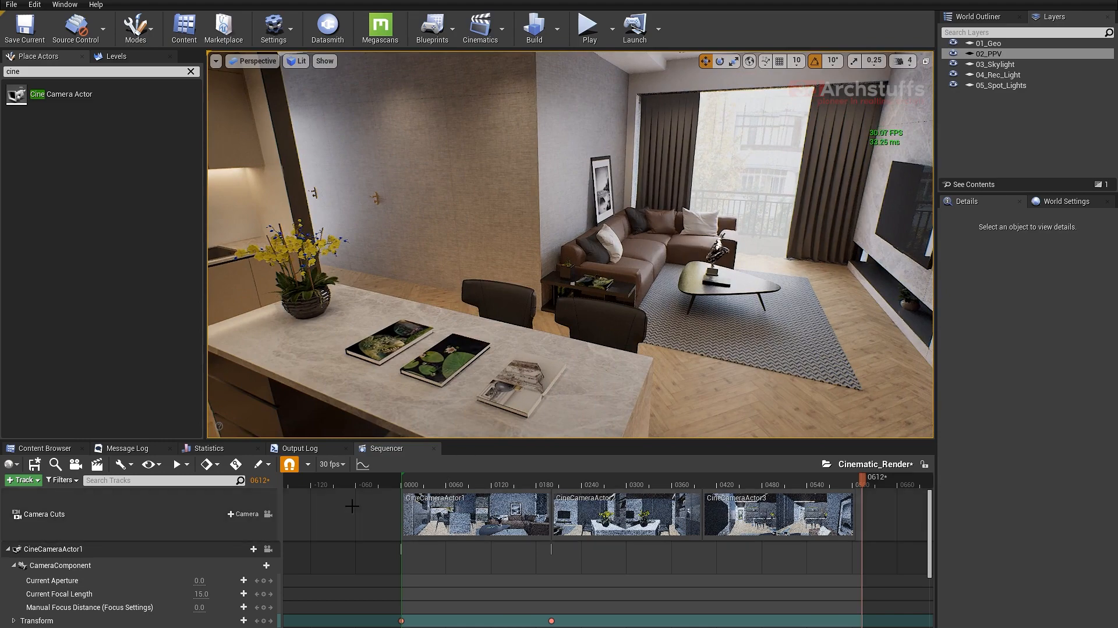
pyautogui.moveTo(669, 225); pyautogui.dragTo(612, 232, button='right')
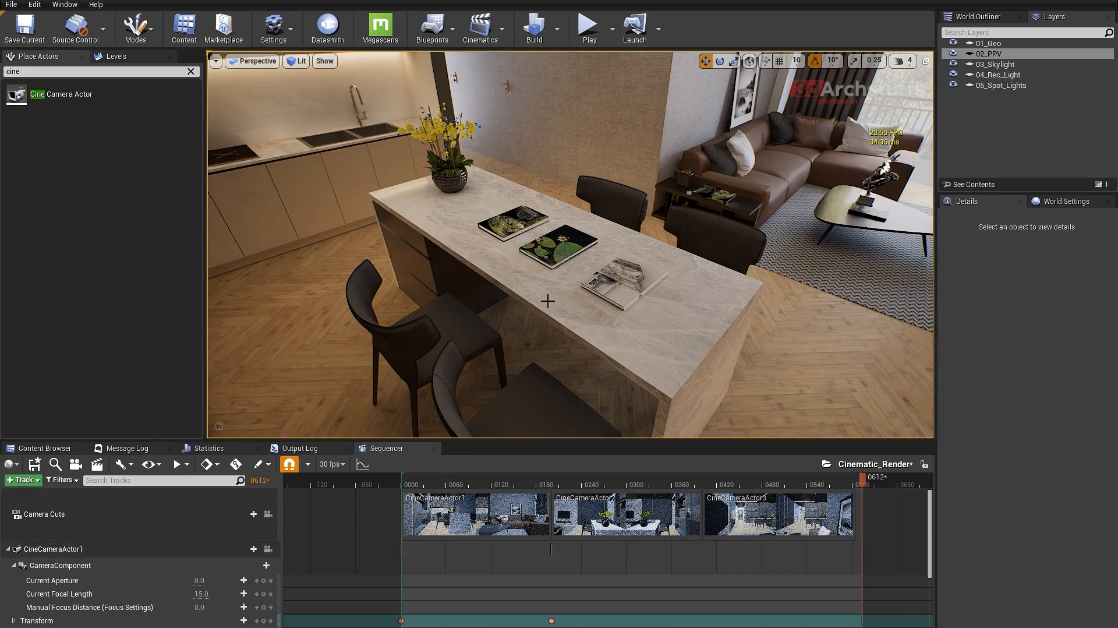
# - Look around the living room and back from the sofa to the kitchen, and save the Cinematic_Render sequence
pyautogui.moveTo(547, 299); pyautogui.dragTo(430, 266, button='right')
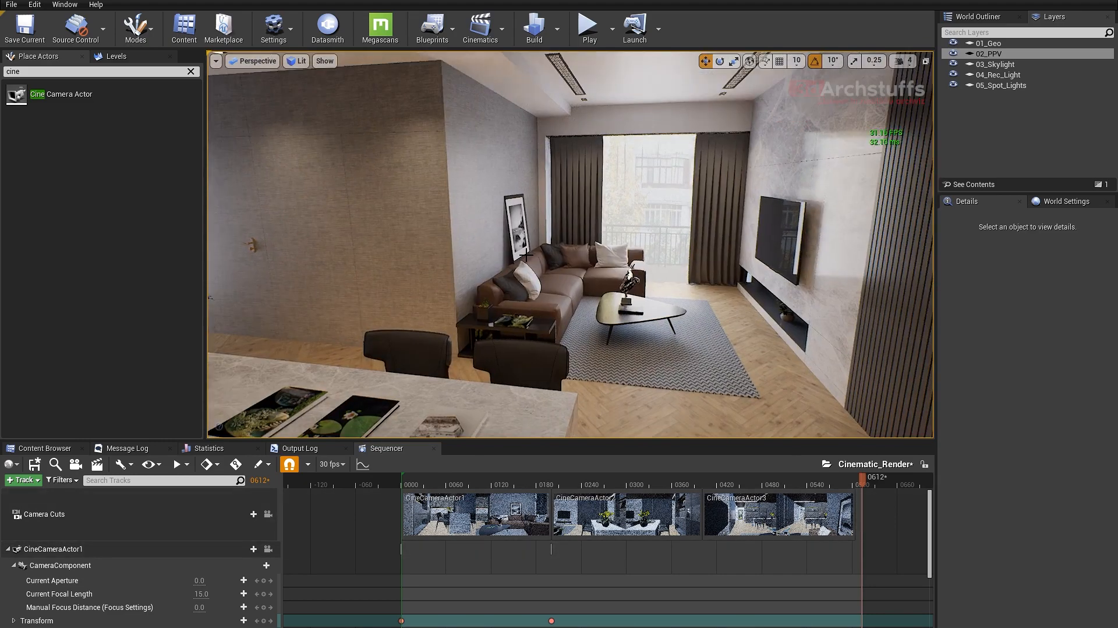
pyautogui.scroll(5, 526, 255)
pyautogui.scroll(5, 553, 276)
pyautogui.moveTo(552, 276); pyautogui.dragTo(414, 256, button='right')
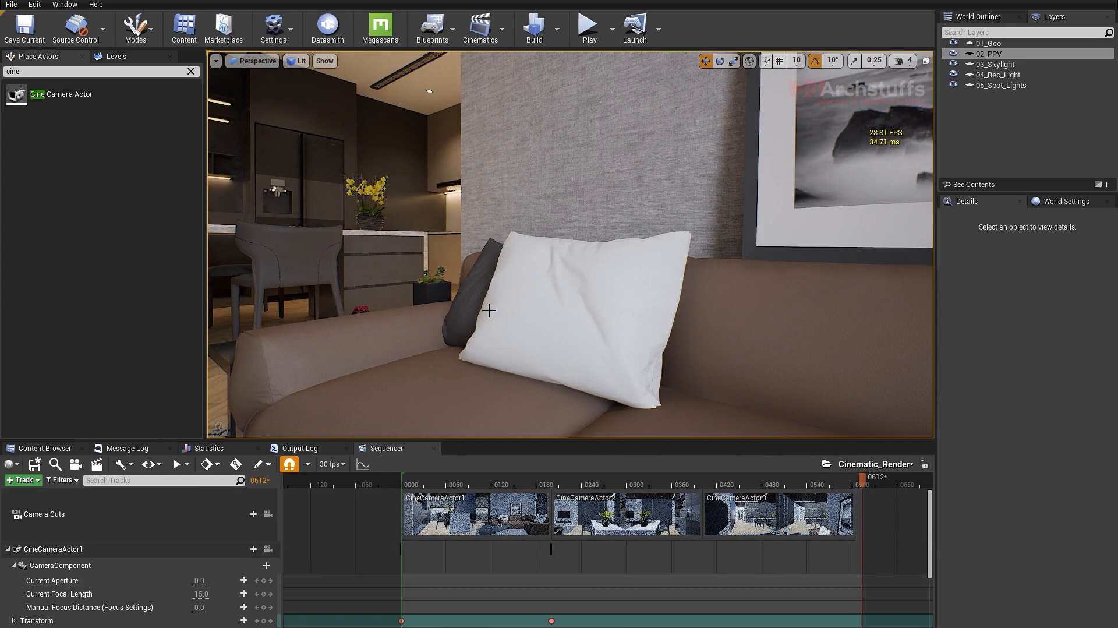
pyautogui.moveTo(565, 273); pyautogui.dragTo(518, 273, button='right')
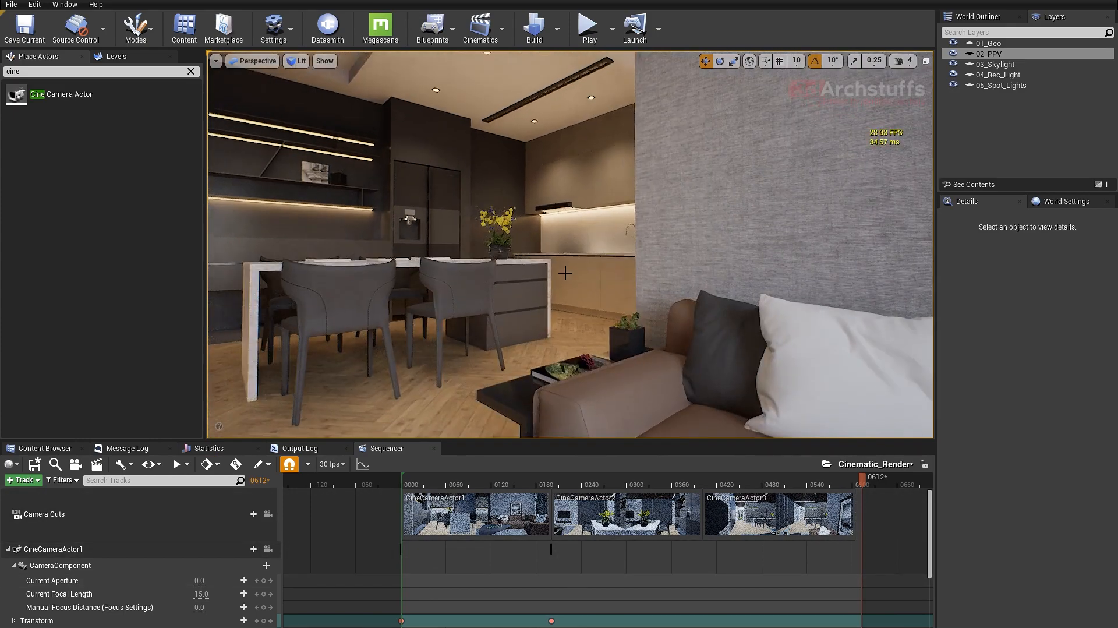
pyautogui.moveTo(595, 303); pyautogui.dragTo(617, 324, button='right')
pyautogui.moveTo(586, 281); pyautogui.dragTo(622, 288, button='right')
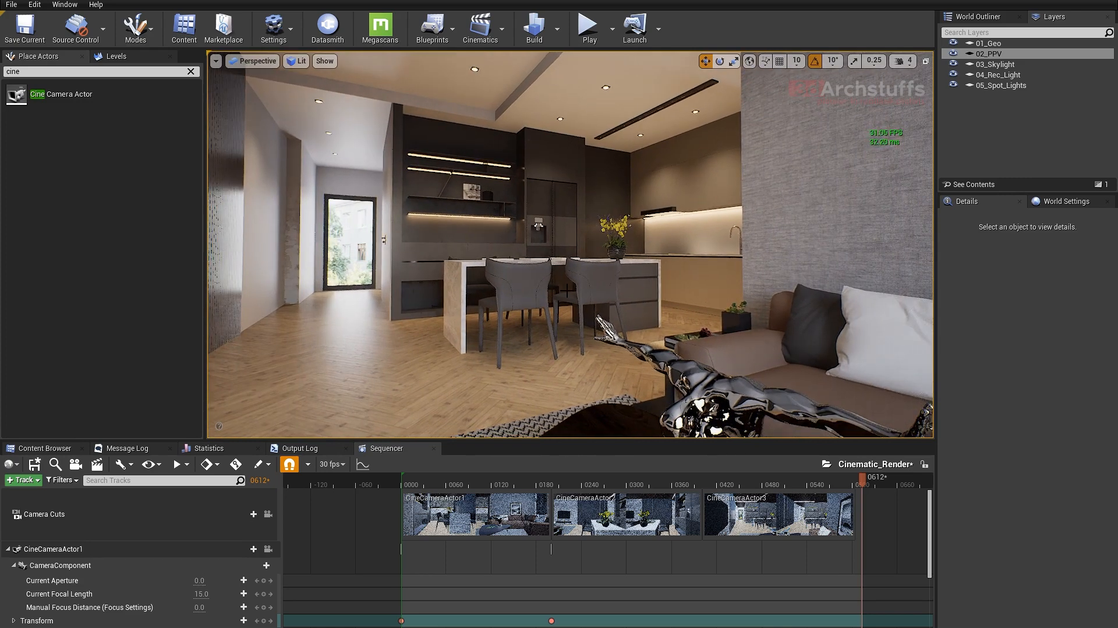
pyautogui.hotkey('ctrl', 's')
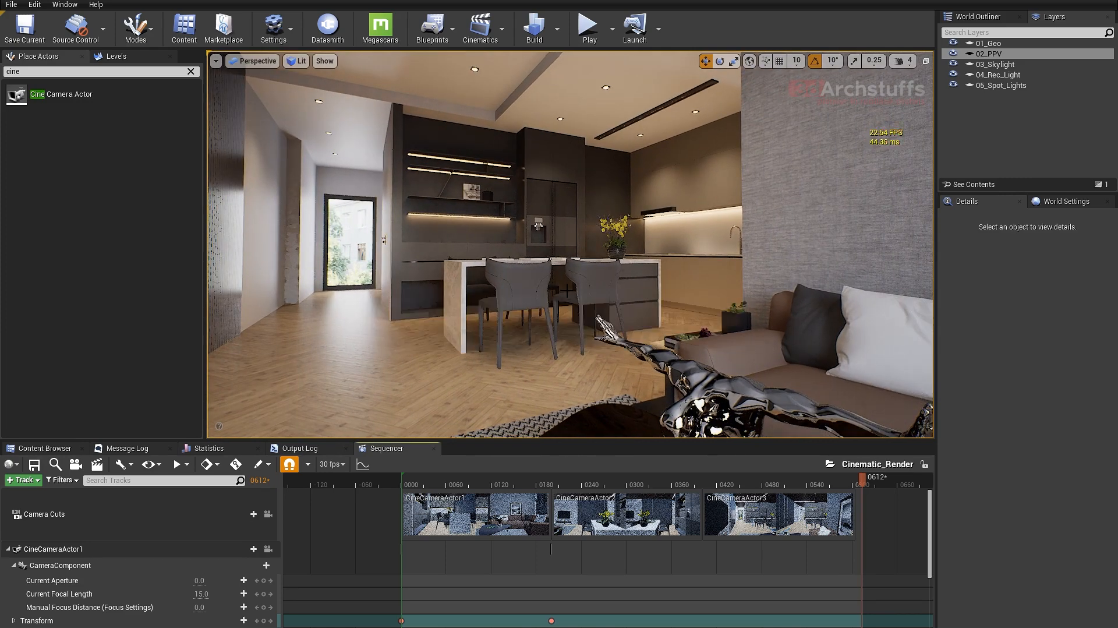
# - Select the post-process volume held in the 02_PPV layer to show its ray-traced global illumination settings
pyautogui.moveTo(567, 289); pyautogui.dragTo(550, 285, button='right')
pyautogui.moveTo(623, 274); pyautogui.dragTo(627, 273, button='right')
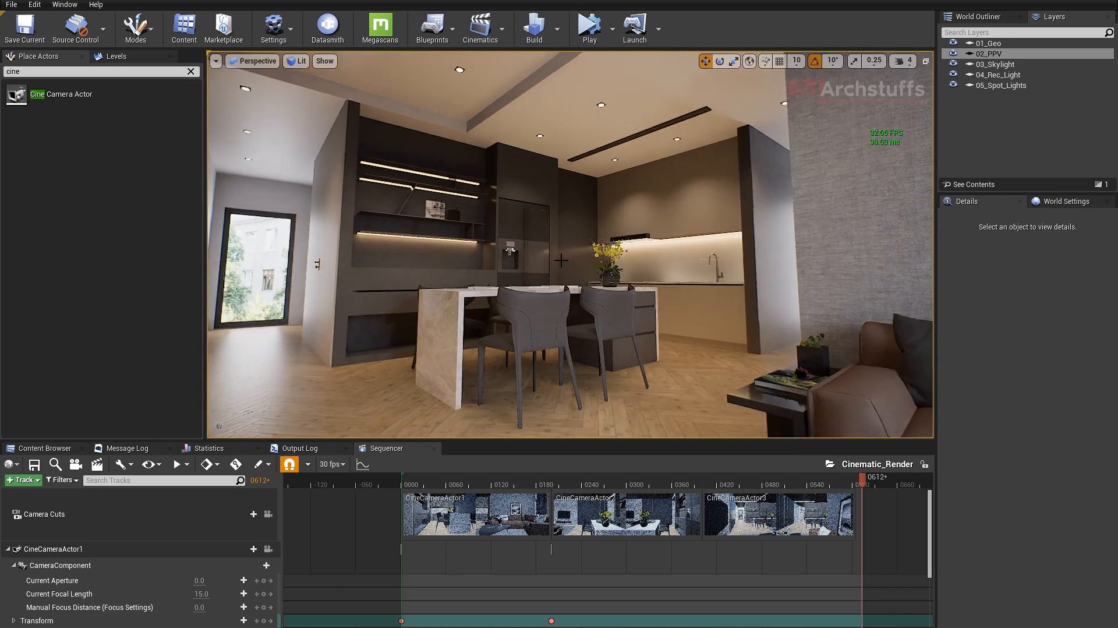
pyautogui.moveTo(560, 260); pyautogui.dragTo(564, 261, button='right')
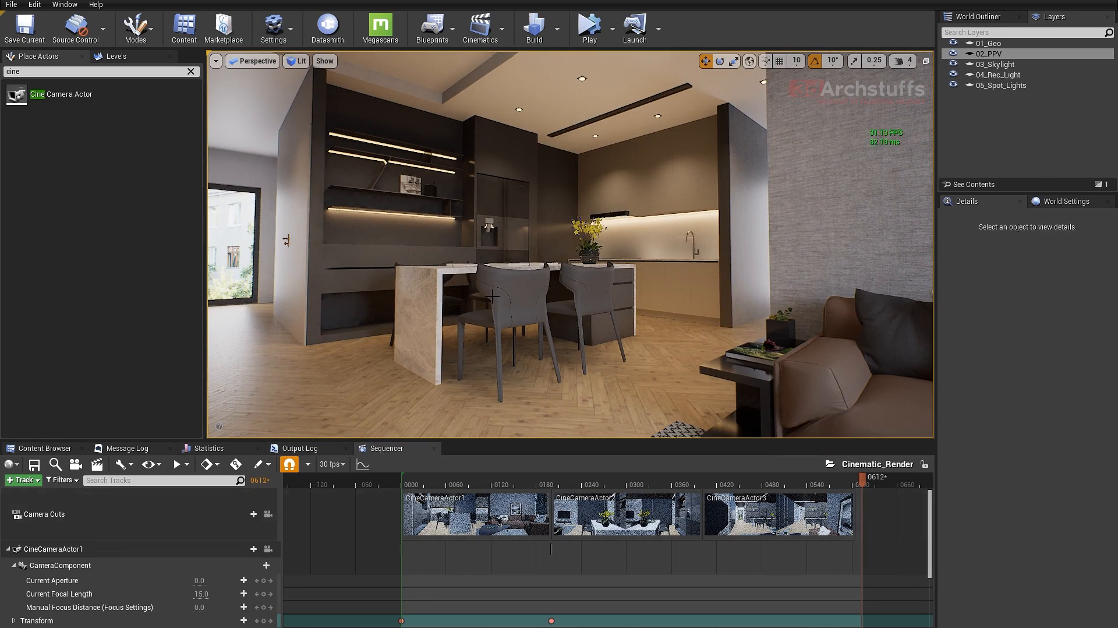
pyautogui.moveTo(572, 268); pyautogui.dragTo(448, 269, button='right')
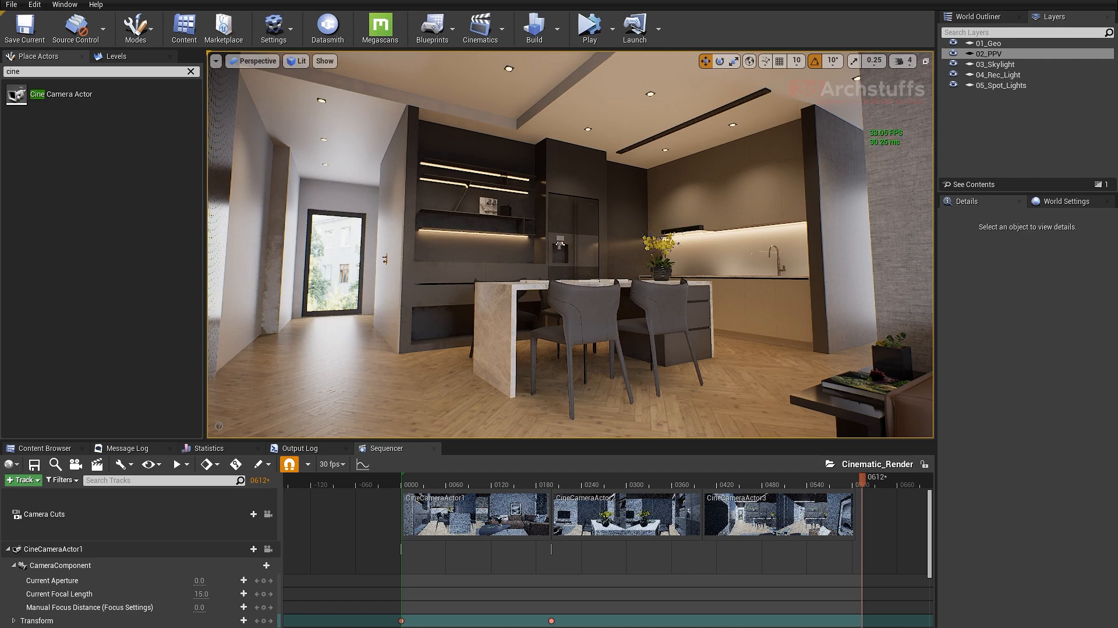
pyautogui.moveTo(571, 244); pyautogui.dragTo(609, 245, button='right')
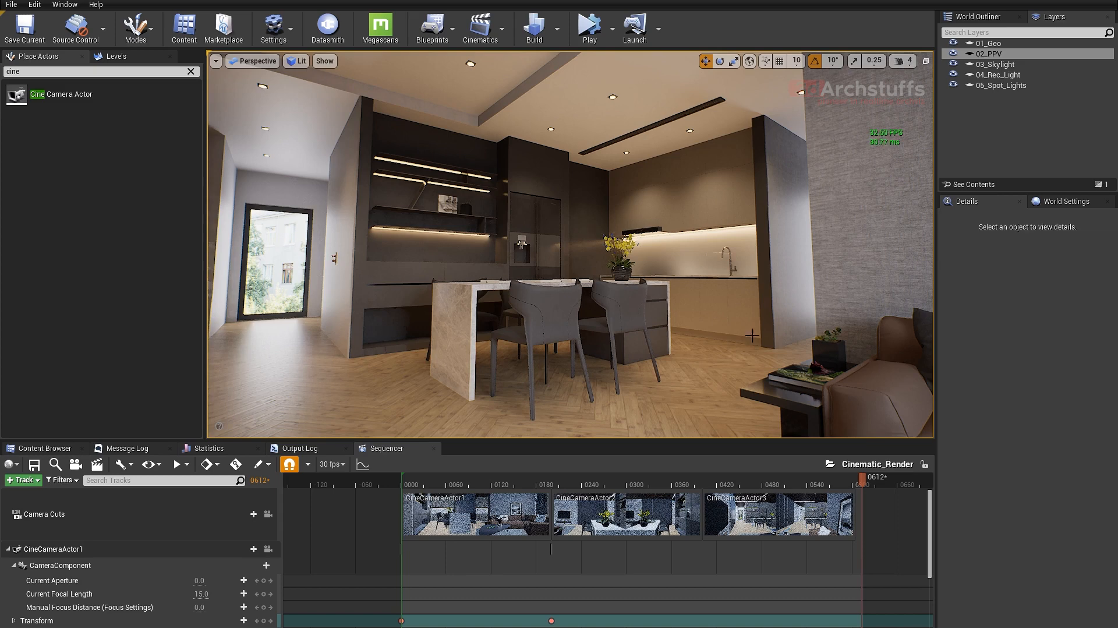
pyautogui.doubleClick(990, 54)
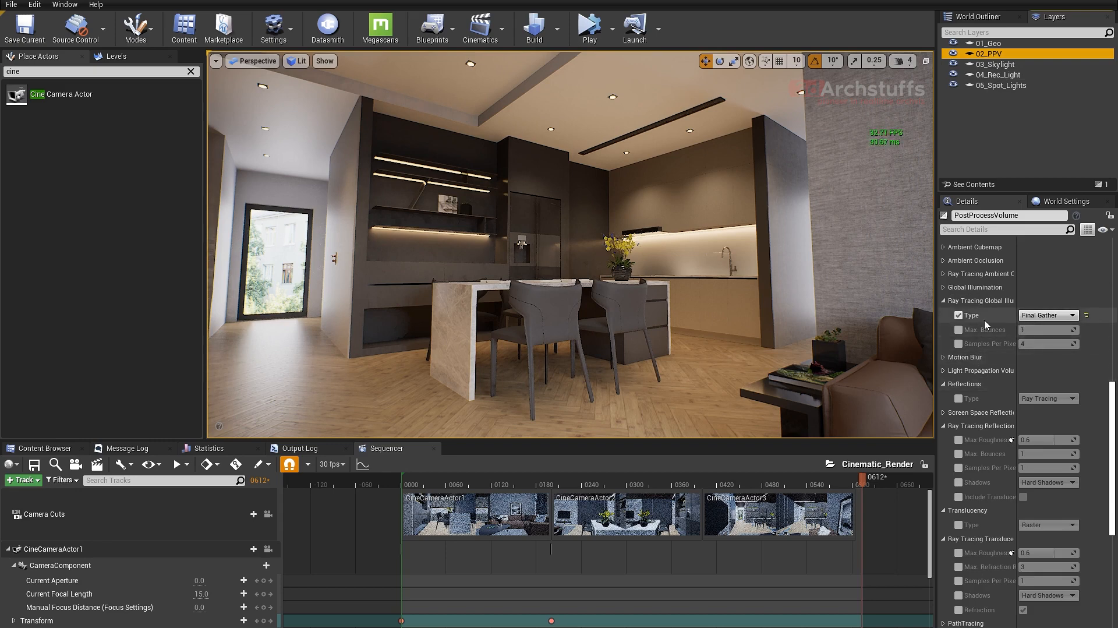
# - Try Brute Force as the volume's ray-traced global illumination type on the kitchen view, and return it to Final Gather
pyautogui.click(1037, 315)
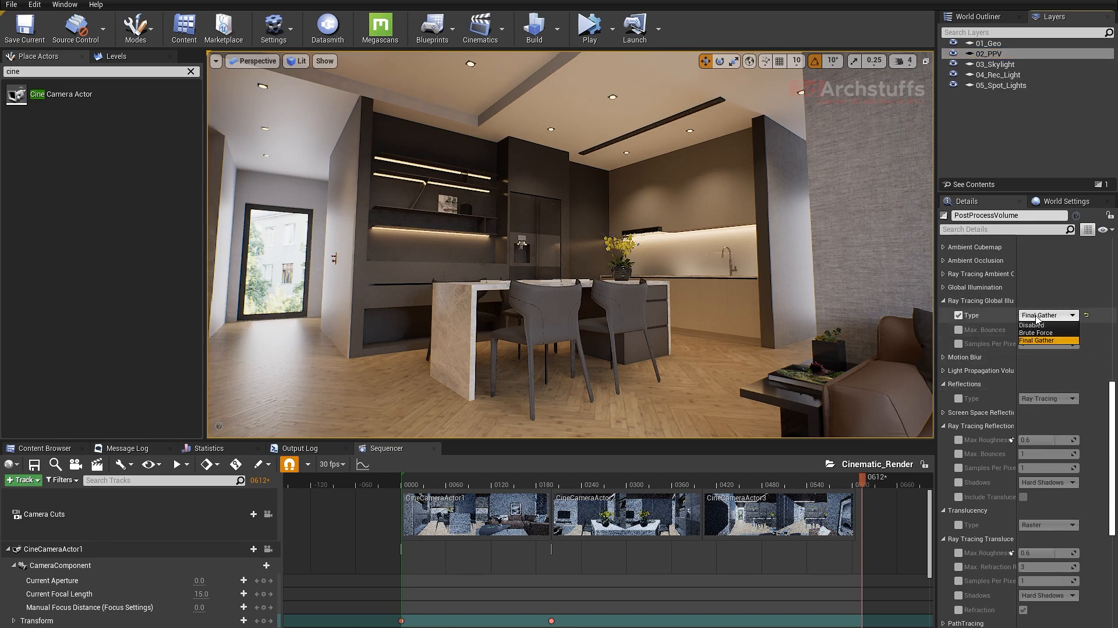
pyautogui.click(1037, 334)
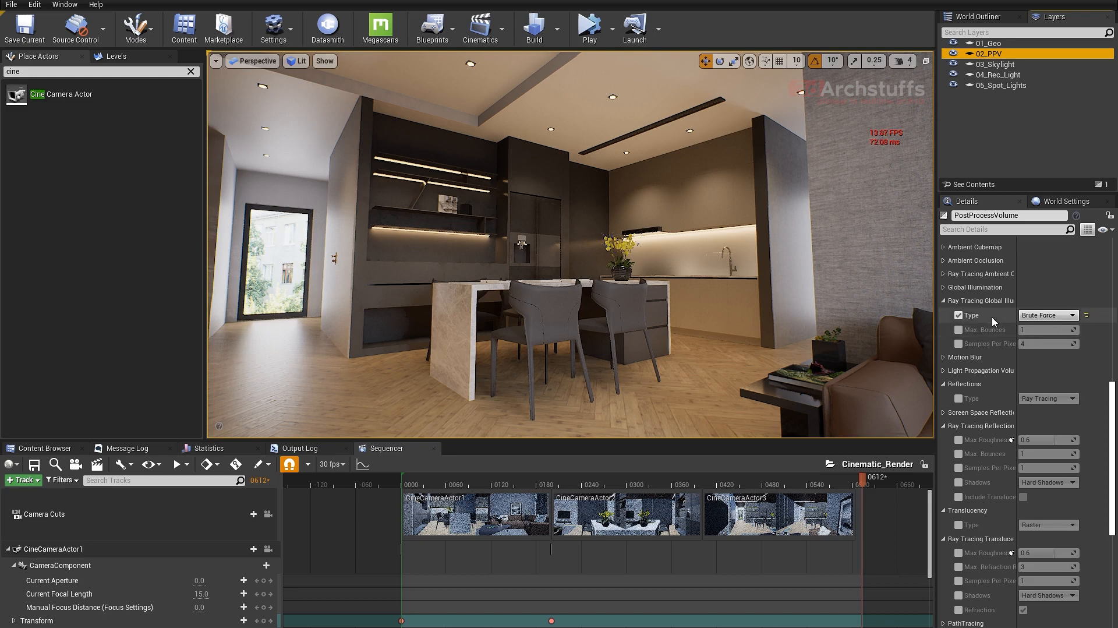
pyautogui.click(1033, 318)
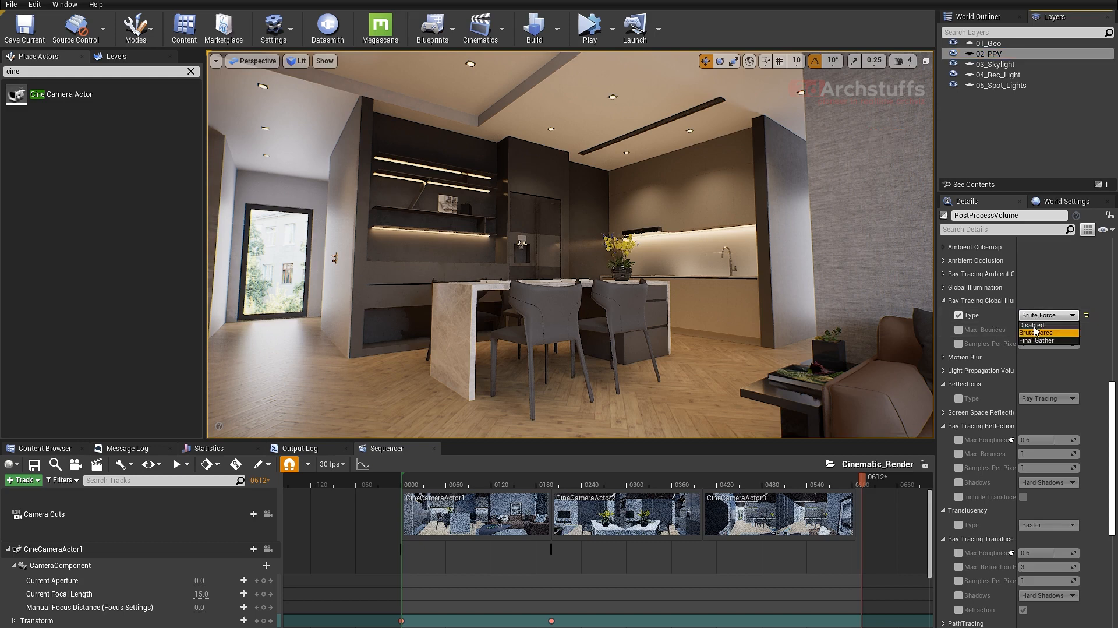
pyautogui.click(1039, 340)
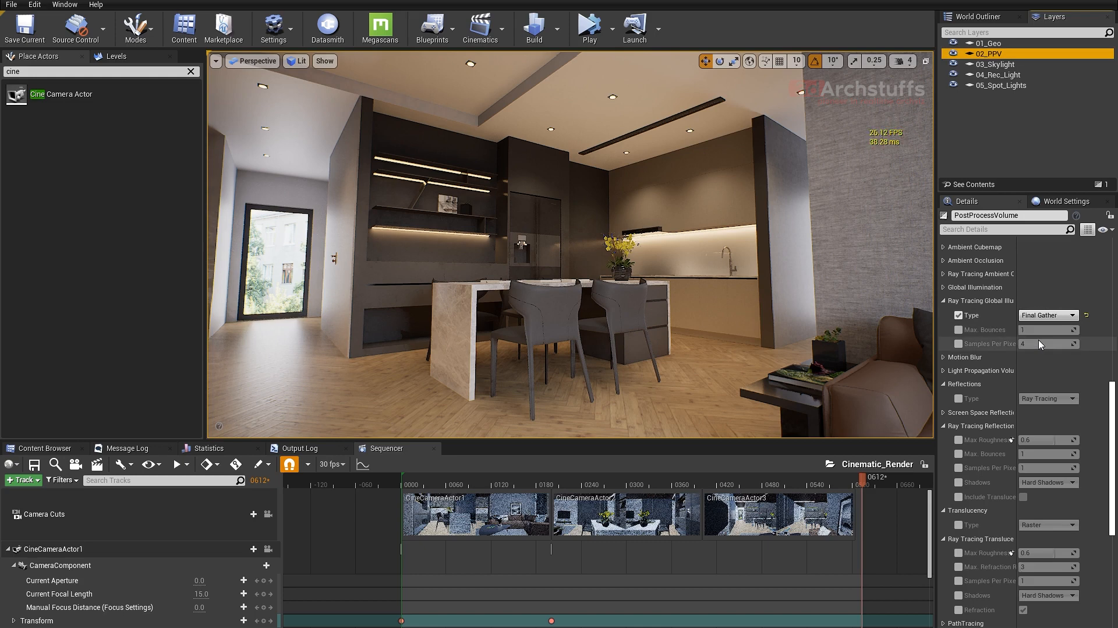
# - Set ray-traced global illumination to Brute Force with 3 maximum bounces, and inspect the lighting around the kitchen island
pyautogui.click(1037, 316)
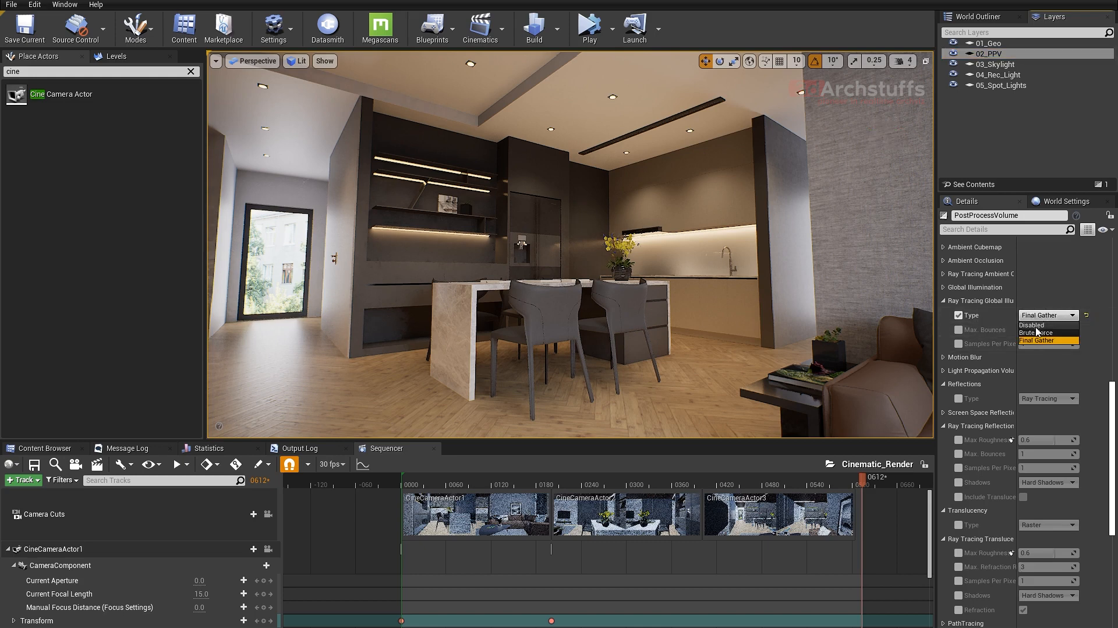
pyautogui.click(1036, 333)
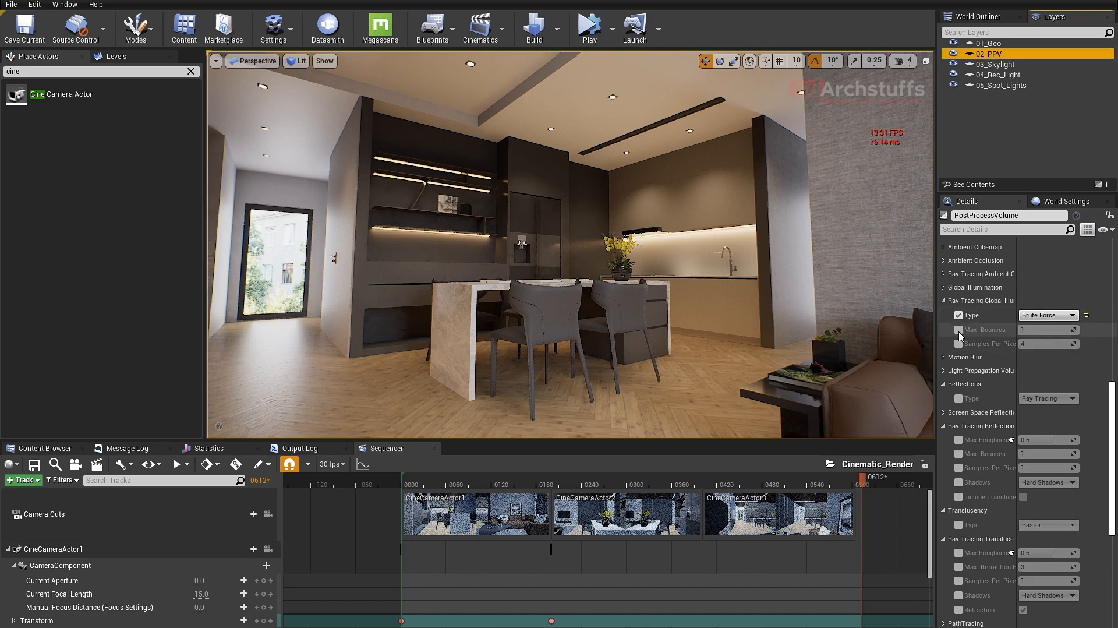
pyautogui.click(988, 331)
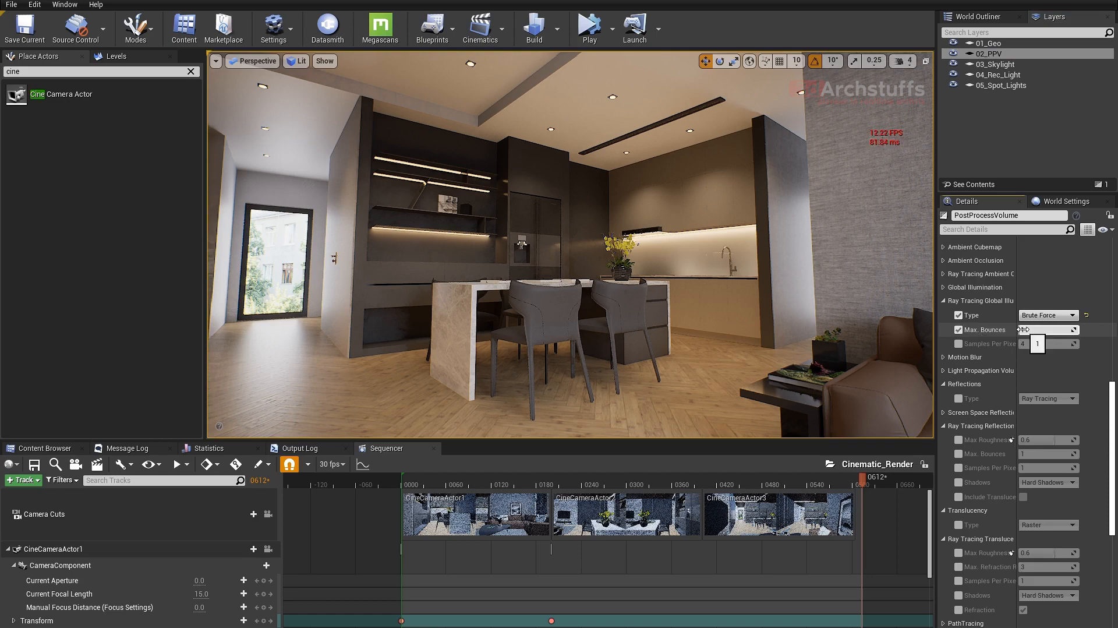
pyautogui.click(1024, 330)
pyautogui.write('3')
pyautogui.press('Return')
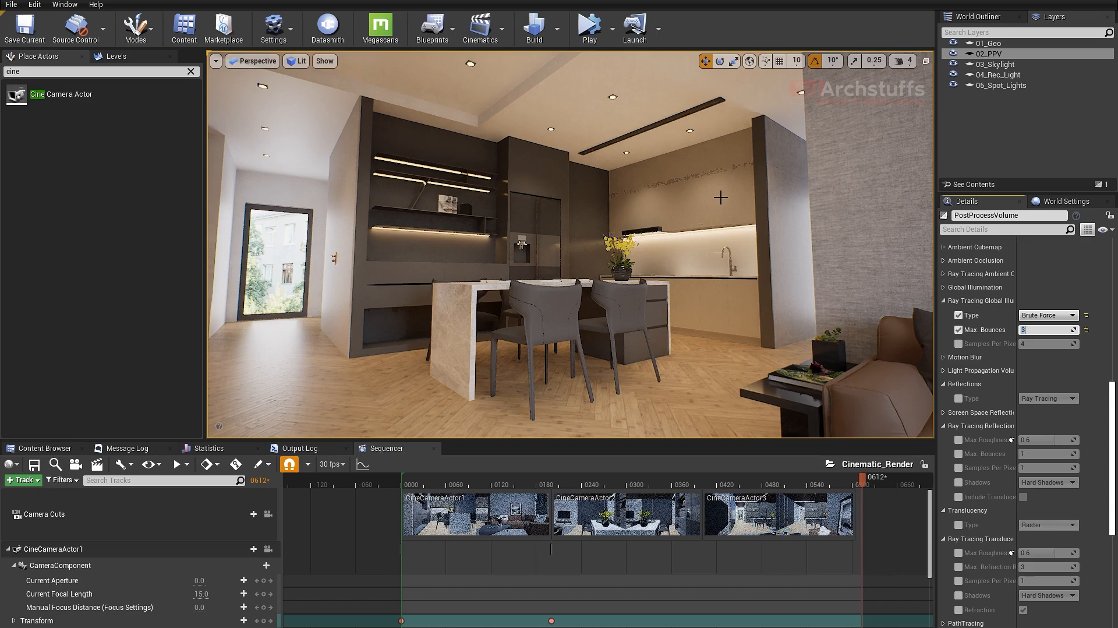
pyautogui.moveTo(570, 244); pyautogui.dragTo(581, 250, button='right')
pyautogui.scroll(3, 708, 205)
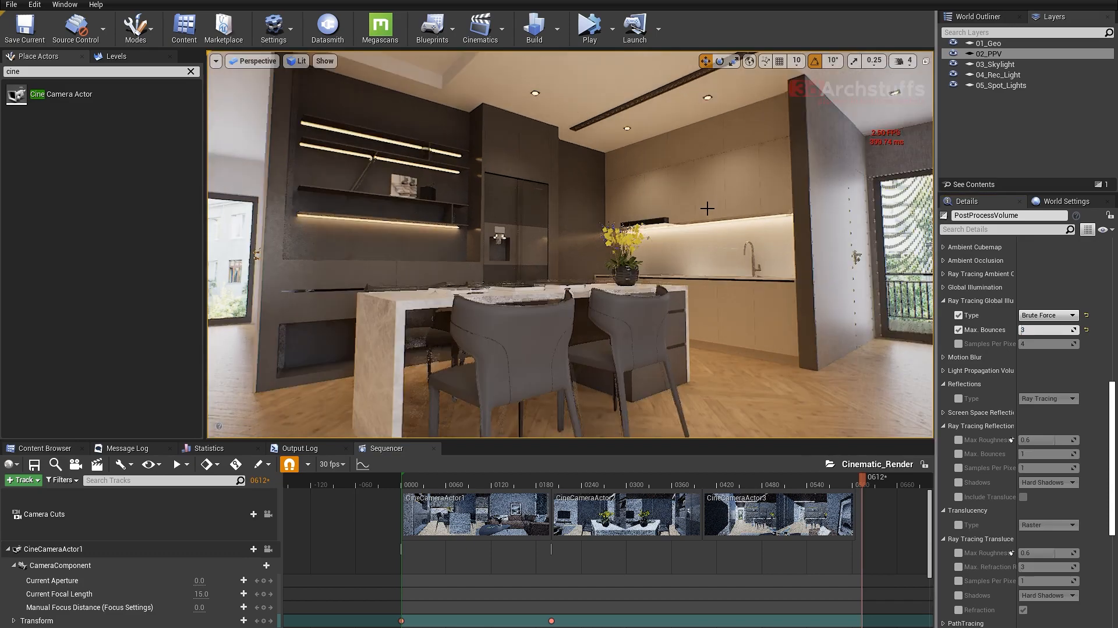
pyautogui.moveTo(571, 245); pyautogui.dragTo(604, 246, button='right')
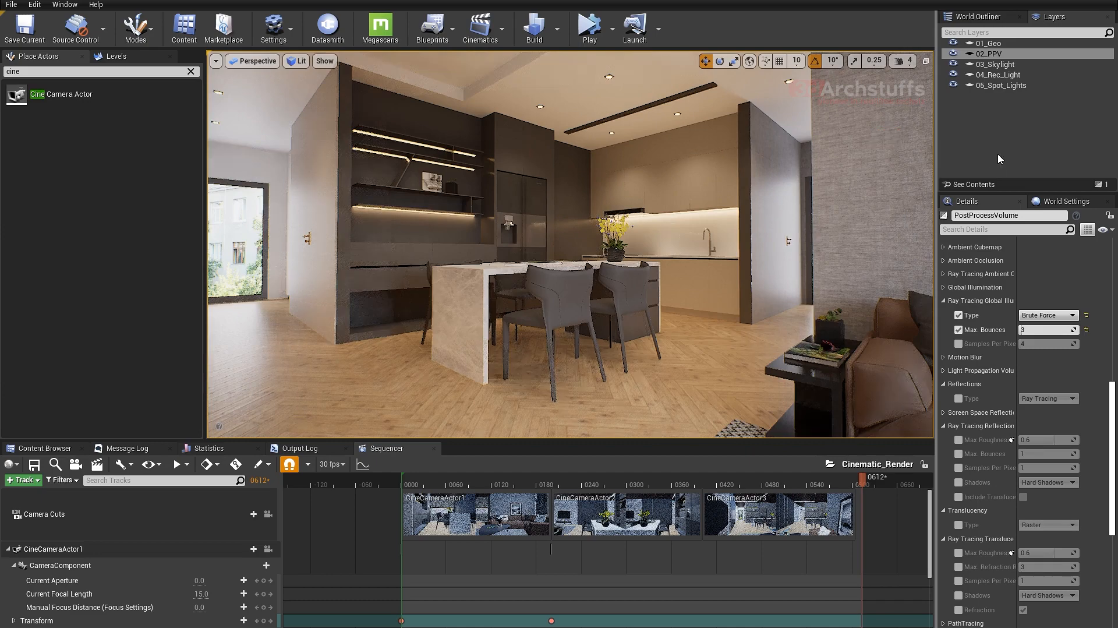
# - Set the post-process volume's global color grading contrast to 1.15
pyautogui.scroll(5, 1009, 306)
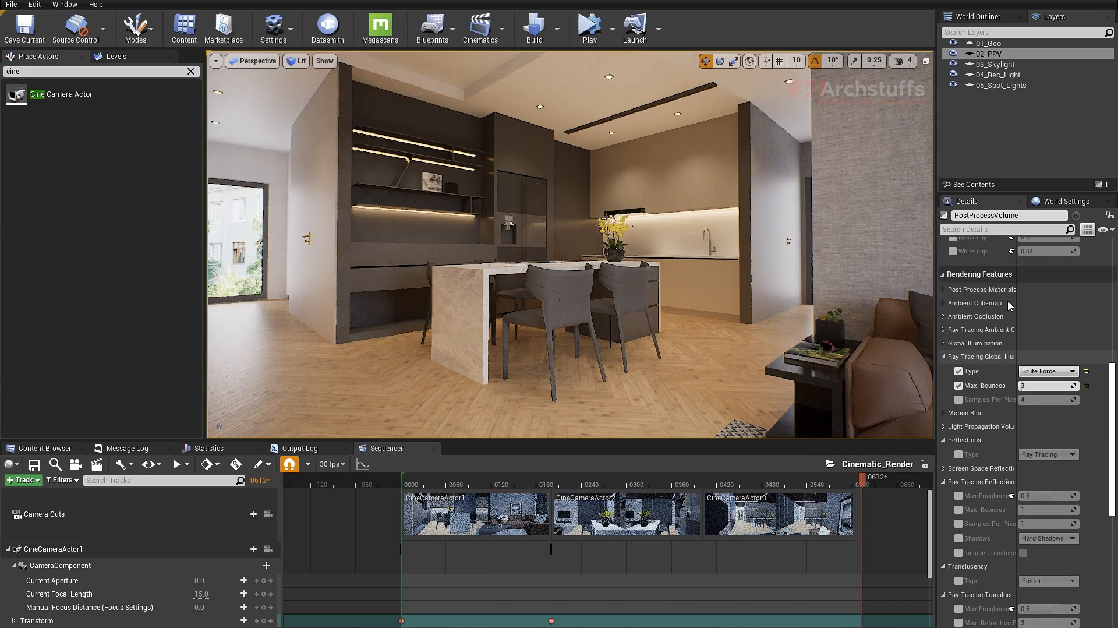
pyautogui.scroll(10, 1009, 315)
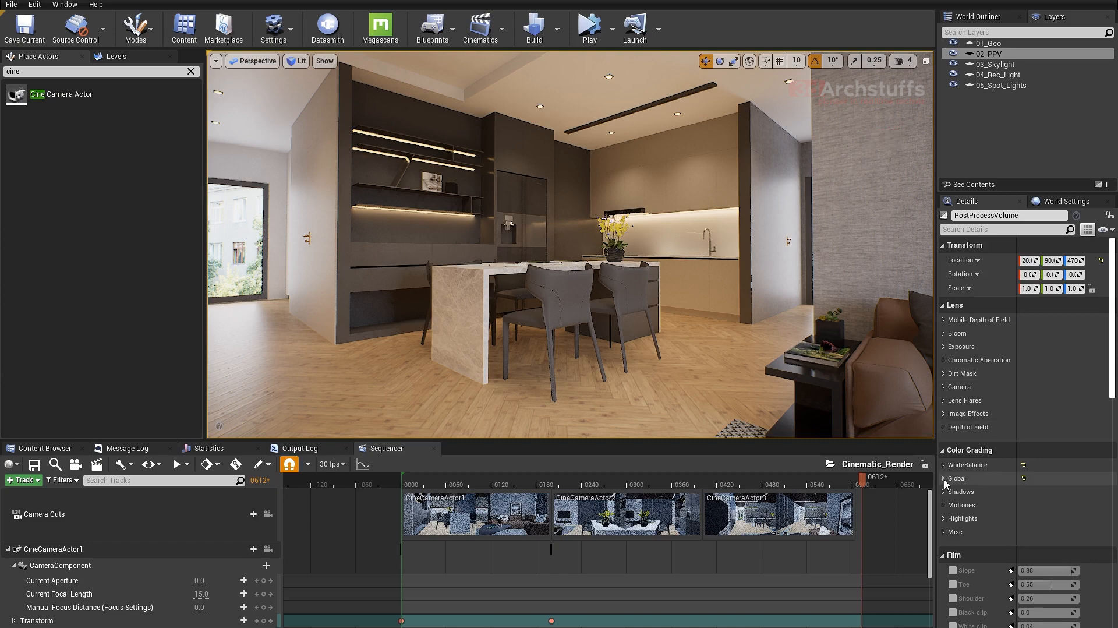
pyautogui.click(979, 482)
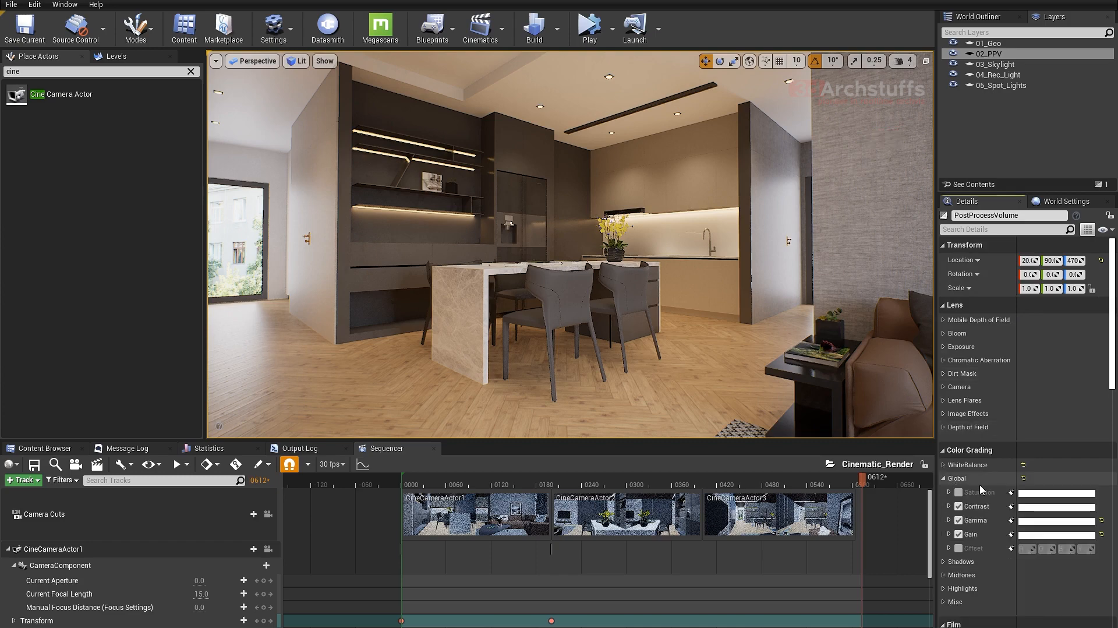
pyautogui.scroll(-3, 979, 485)
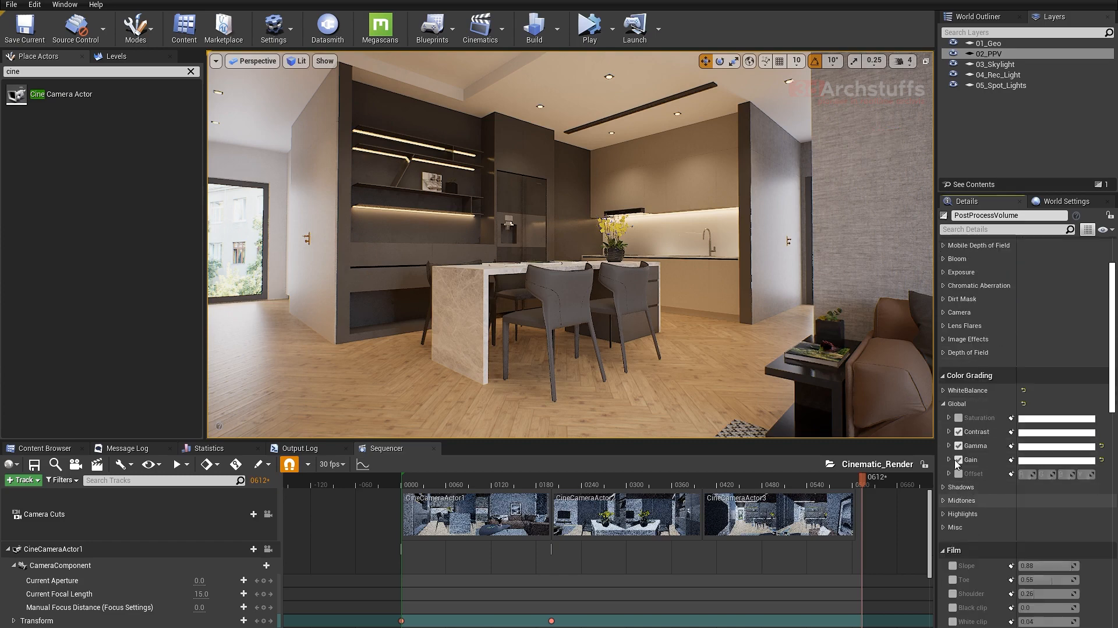
pyautogui.click(949, 431)
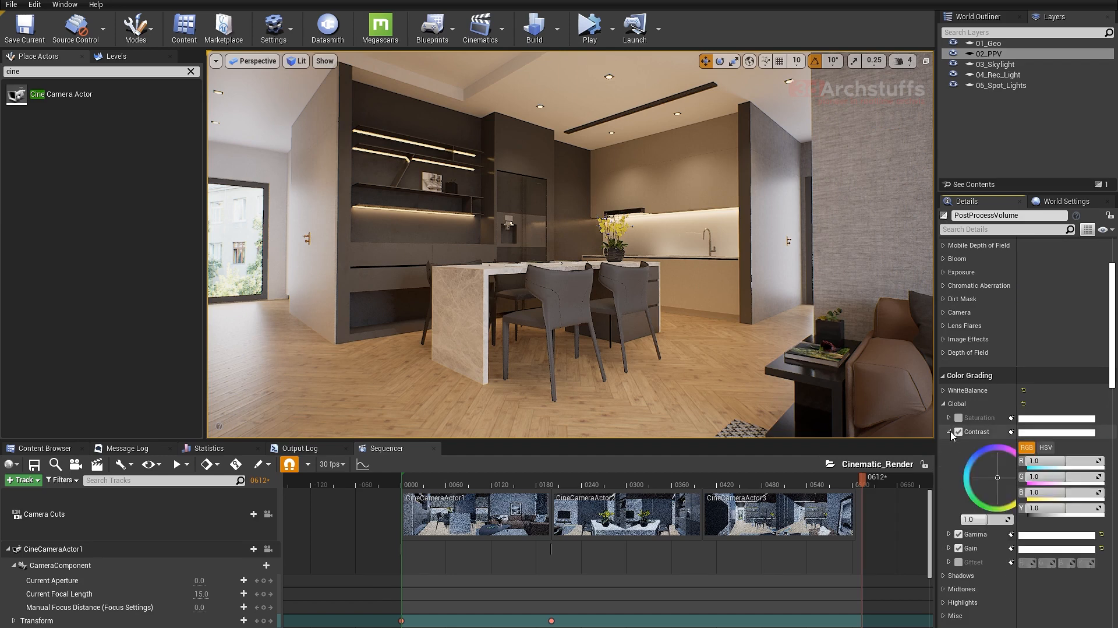
pyautogui.click(973, 518)
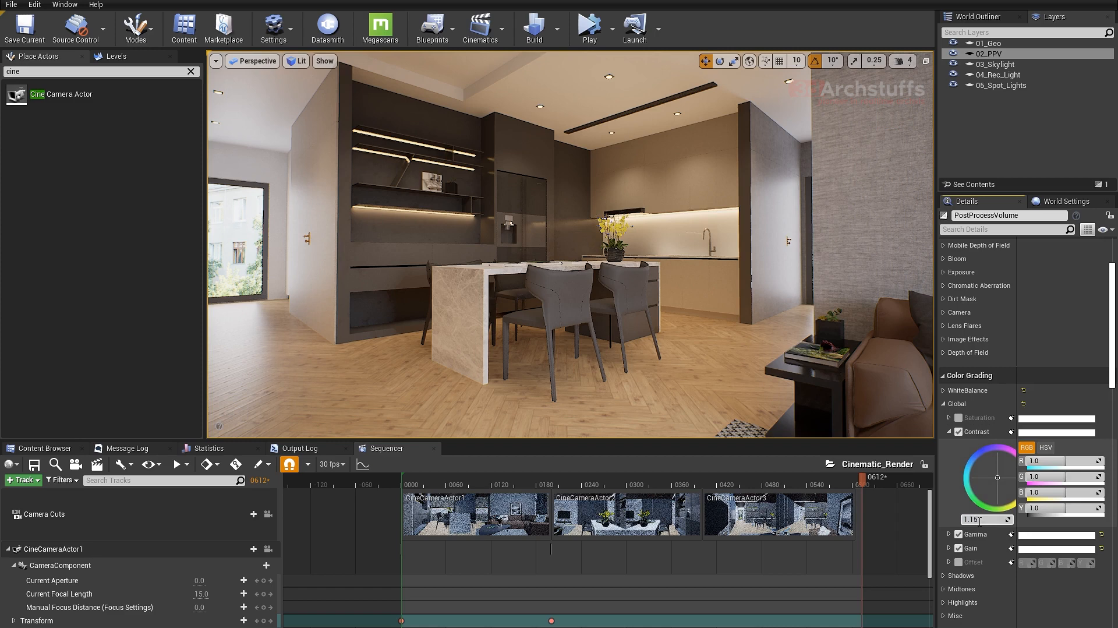
pyautogui.press('Return')
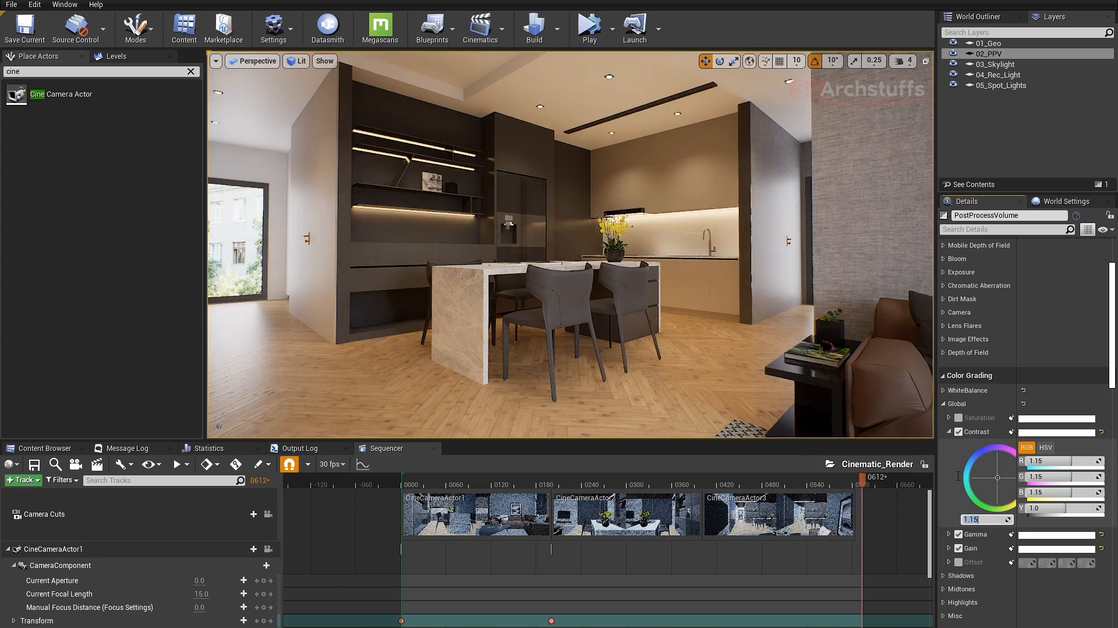
# - Set the exposure compensation of the post-process volume to 2.25
pyautogui.scroll(4, 1019, 335)
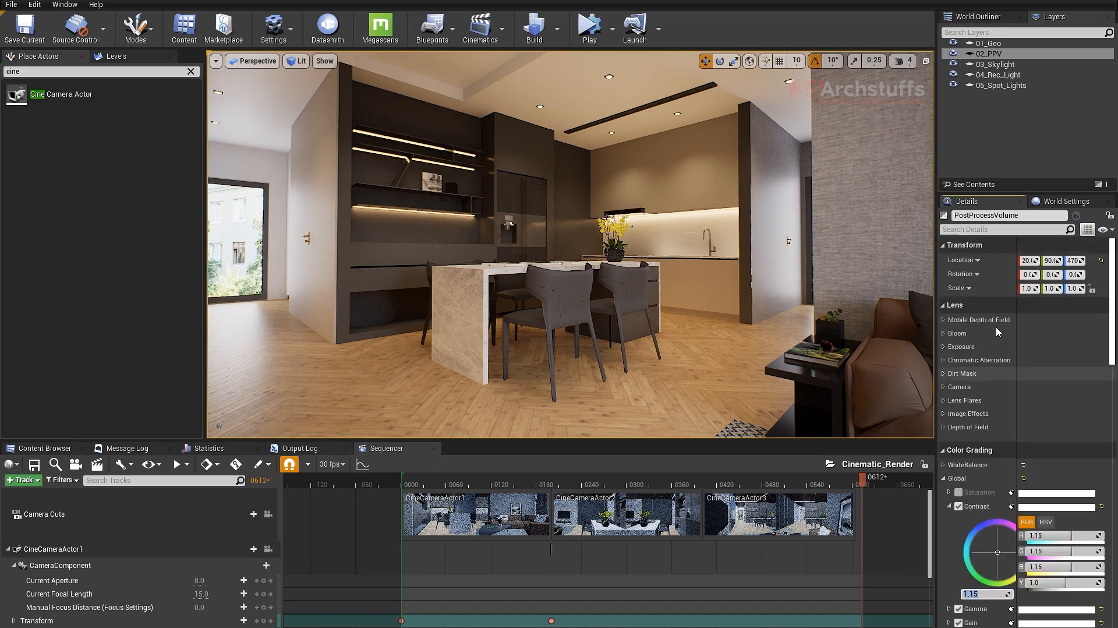
pyautogui.click(943, 346)
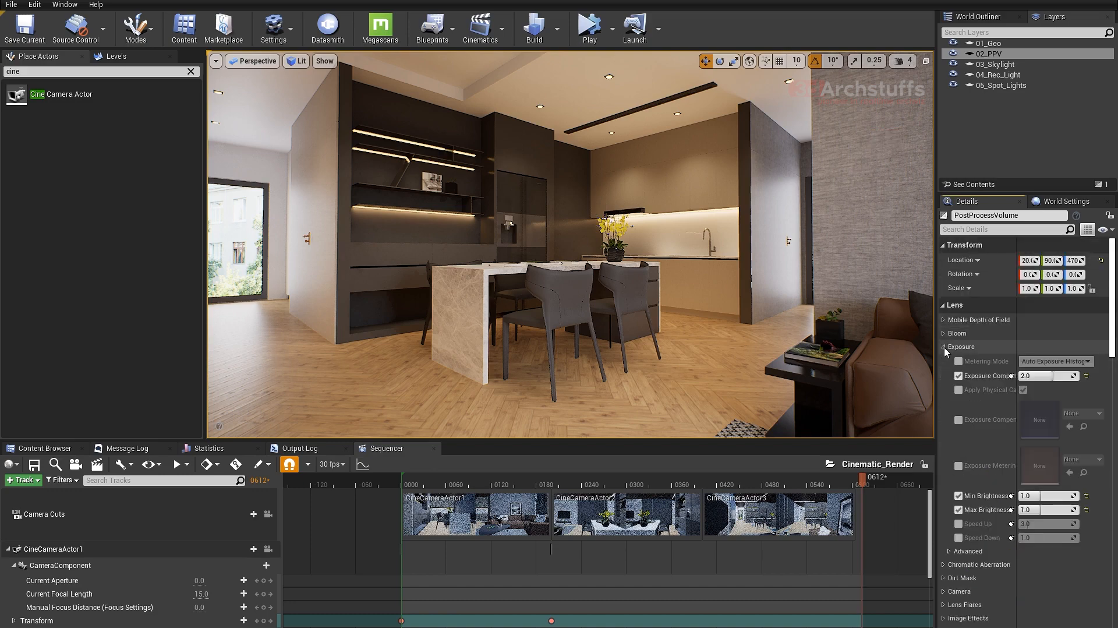
pyautogui.click(1045, 376)
pyautogui.write('.2')
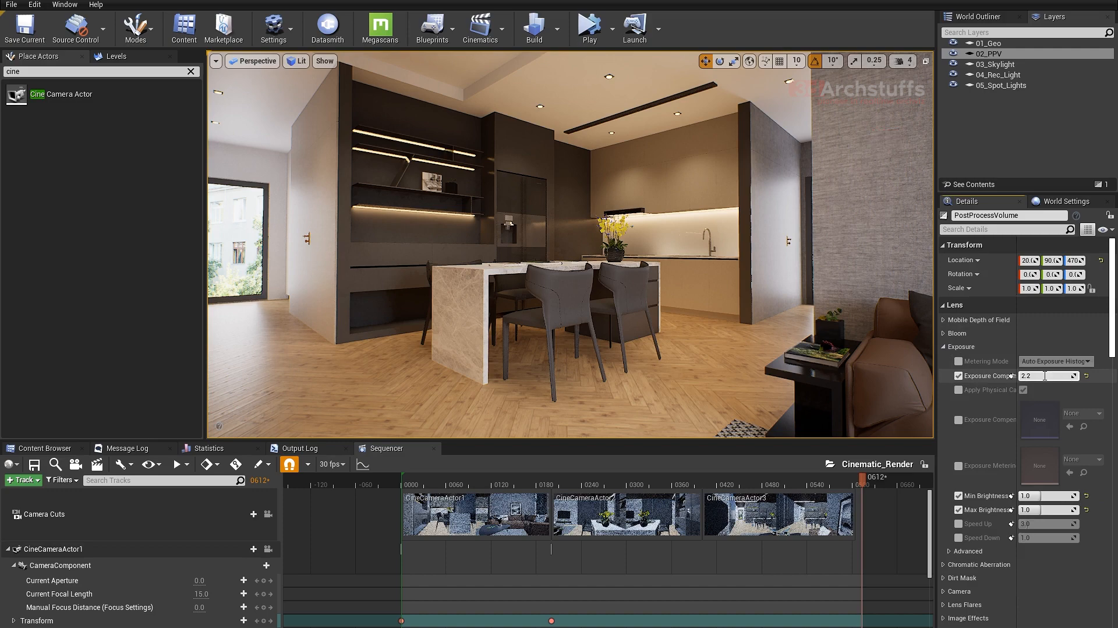
pyautogui.write('5')
pyautogui.press('Return')
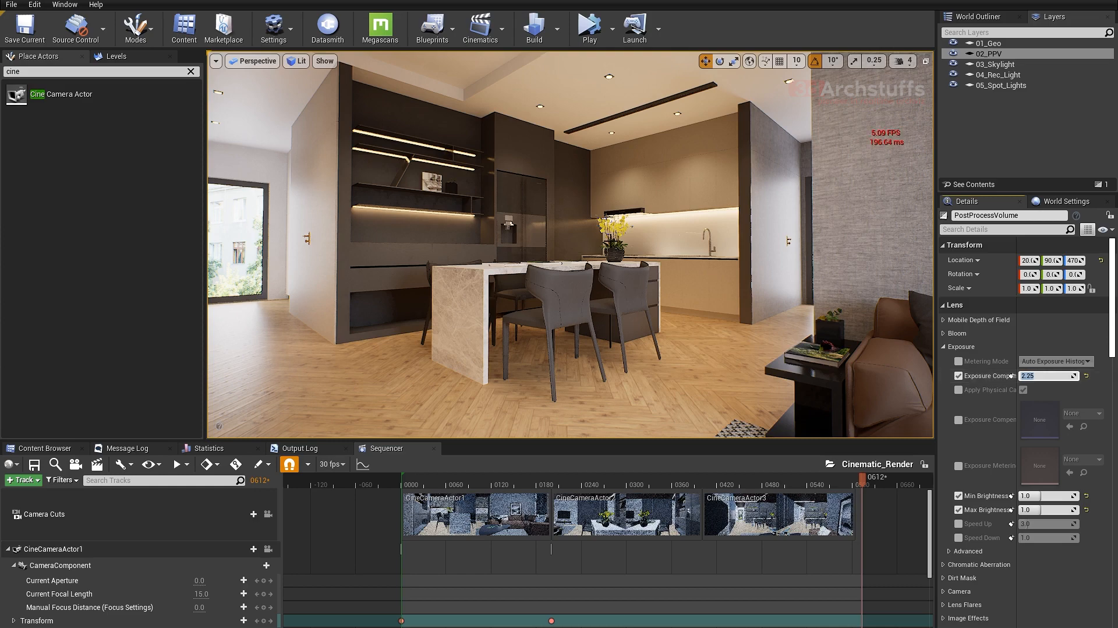
# - Set ray-traced global illumination to Final Gather, reset its maximum bounces to the default and disable that override
pyautogui.moveTo(1112, 234); pyautogui.dragTo(1115, 451)
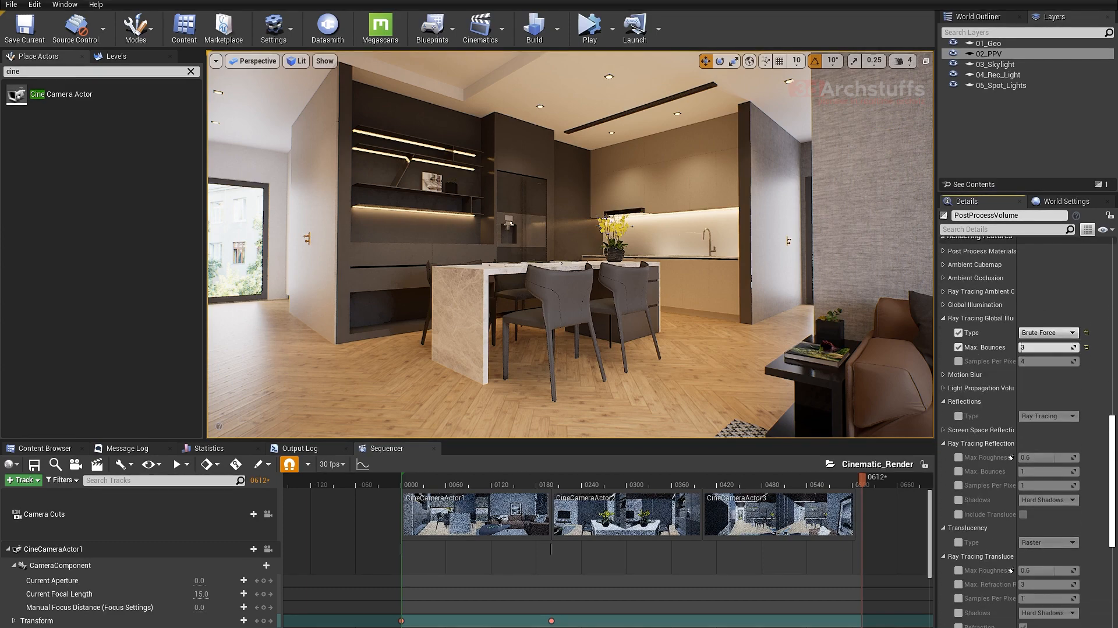
pyautogui.click(1046, 333)
pyautogui.click(1043, 357)
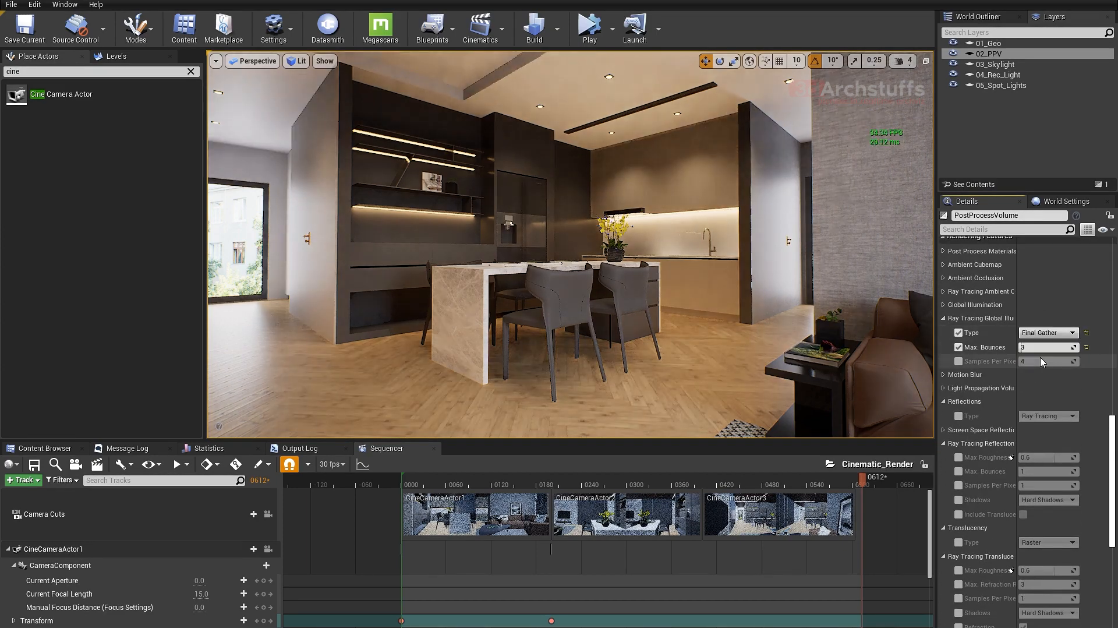
pyautogui.click(1087, 348)
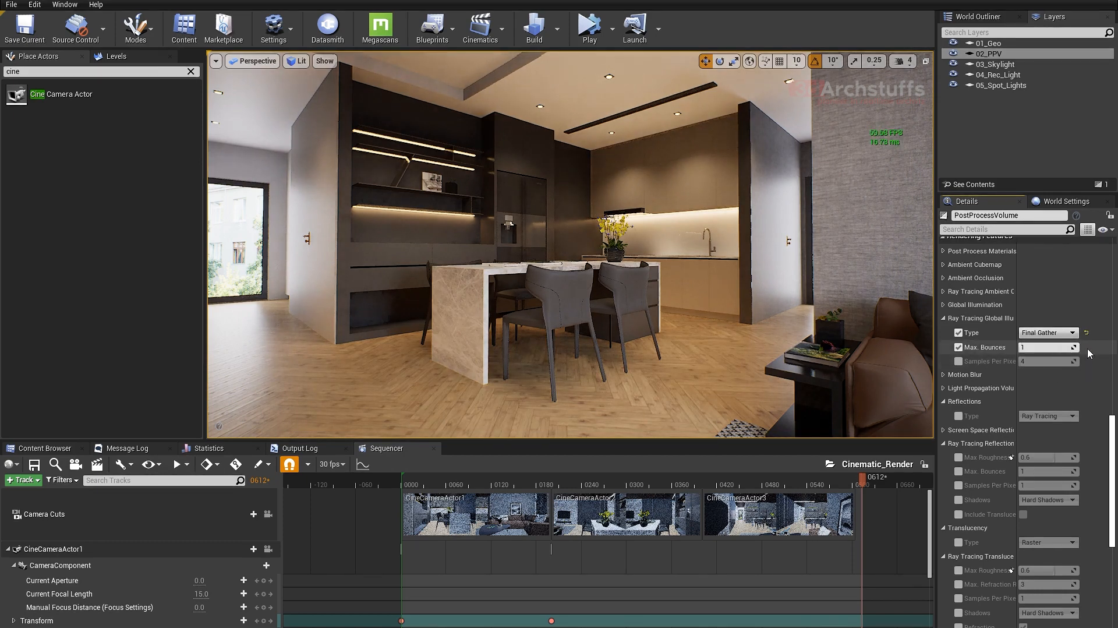
pyautogui.click(959, 348)
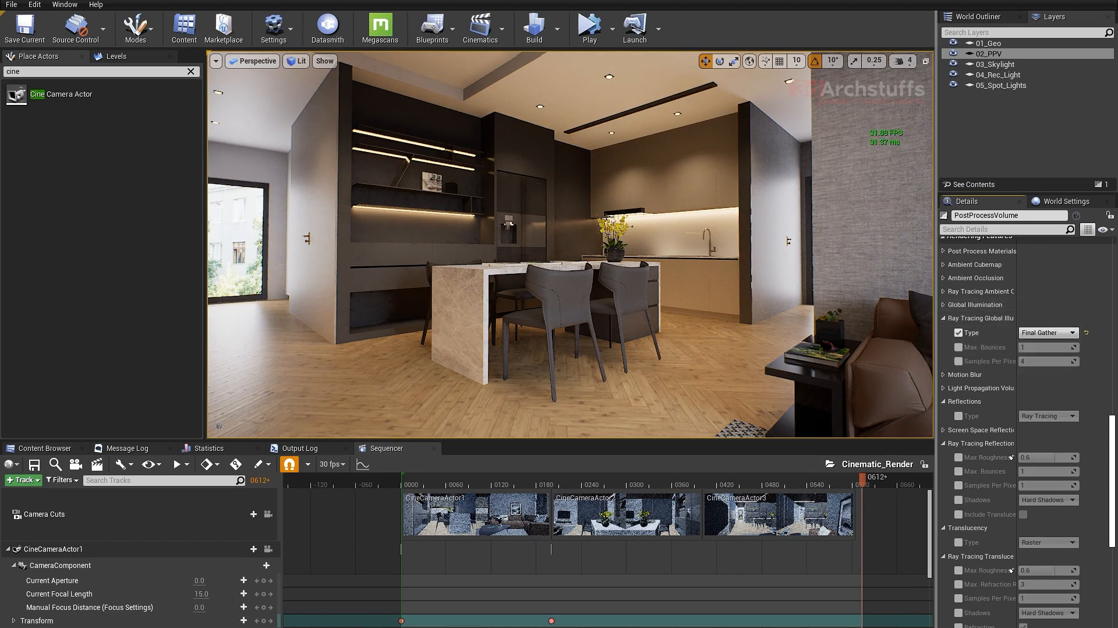
# - Open the NewMap_01 Level Blueprint in a small floating window over the editor, with its Execute Console Command node in view
pyautogui.moveTo(641, 245); pyautogui.dragTo(623, 237, button='right')
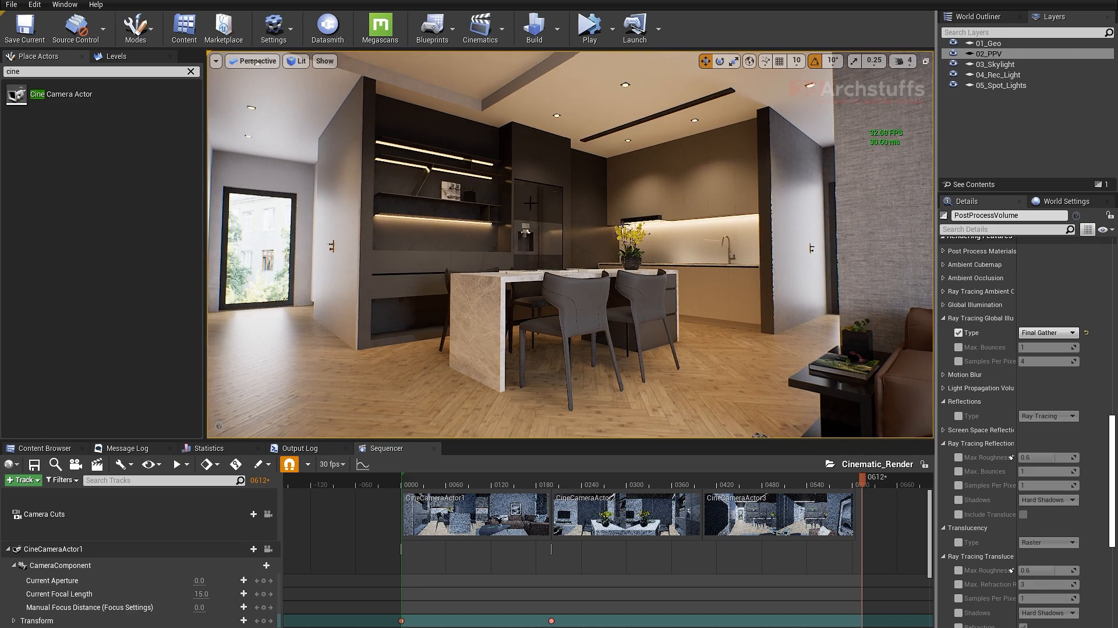
pyautogui.moveTo(530, 203); pyautogui.dragTo(517, 208, button='right')
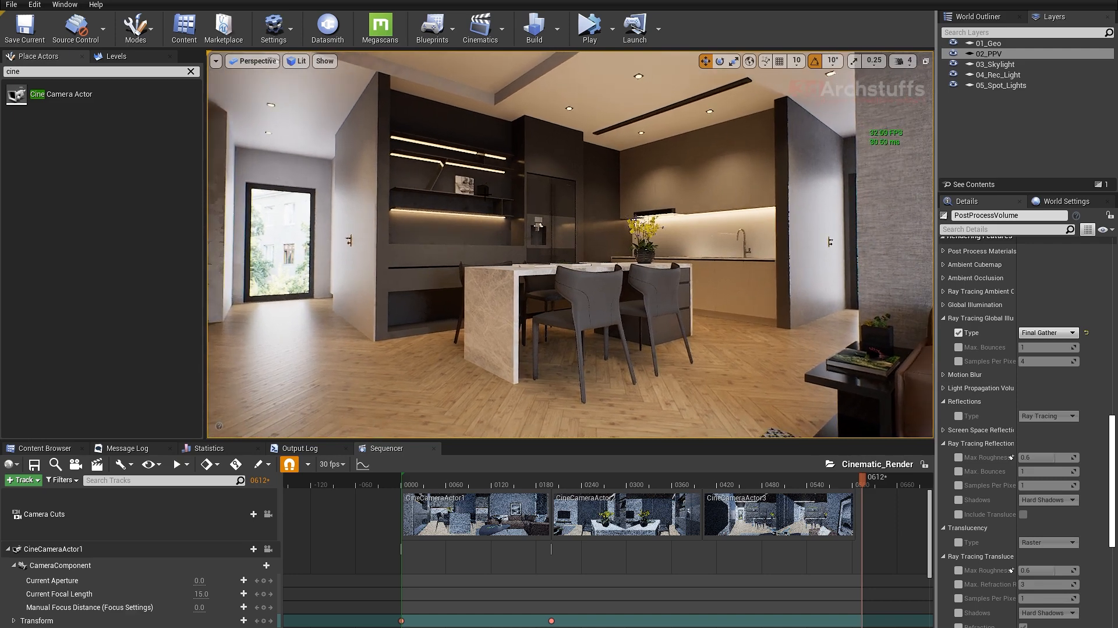
pyautogui.click(432, 32)
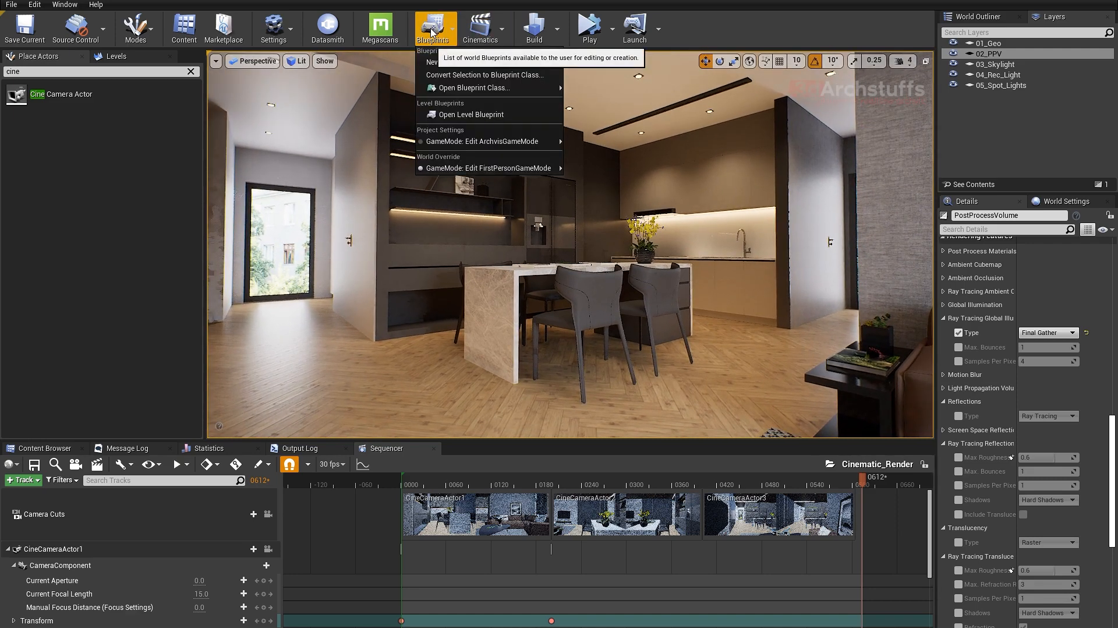
pyautogui.click(460, 114)
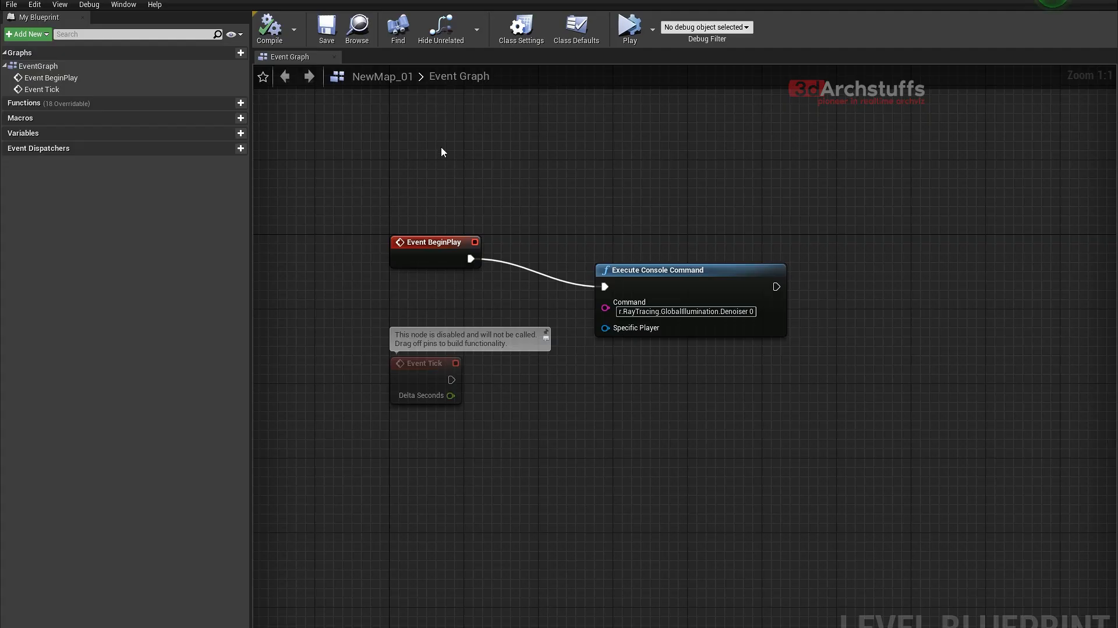
pyautogui.doubleClick(537, 1)
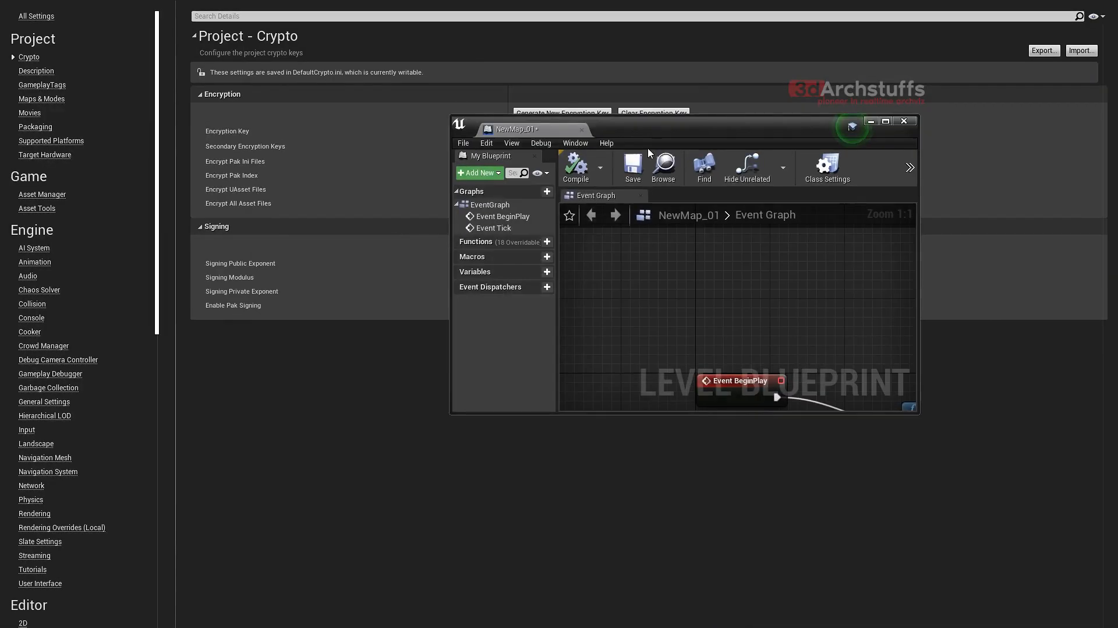
pyautogui.moveTo(724, 129); pyautogui.dragTo(319, 126)
pyautogui.moveTo(426, 385); pyautogui.dragTo(239, 289, button='right')
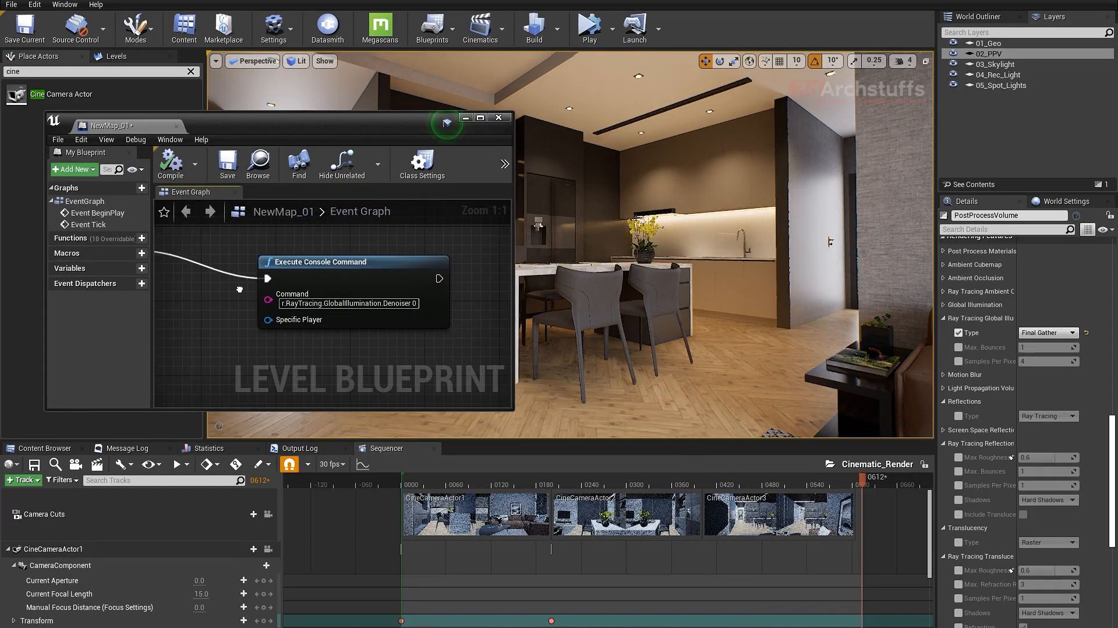
pyautogui.scroll(-3, 349, 285)
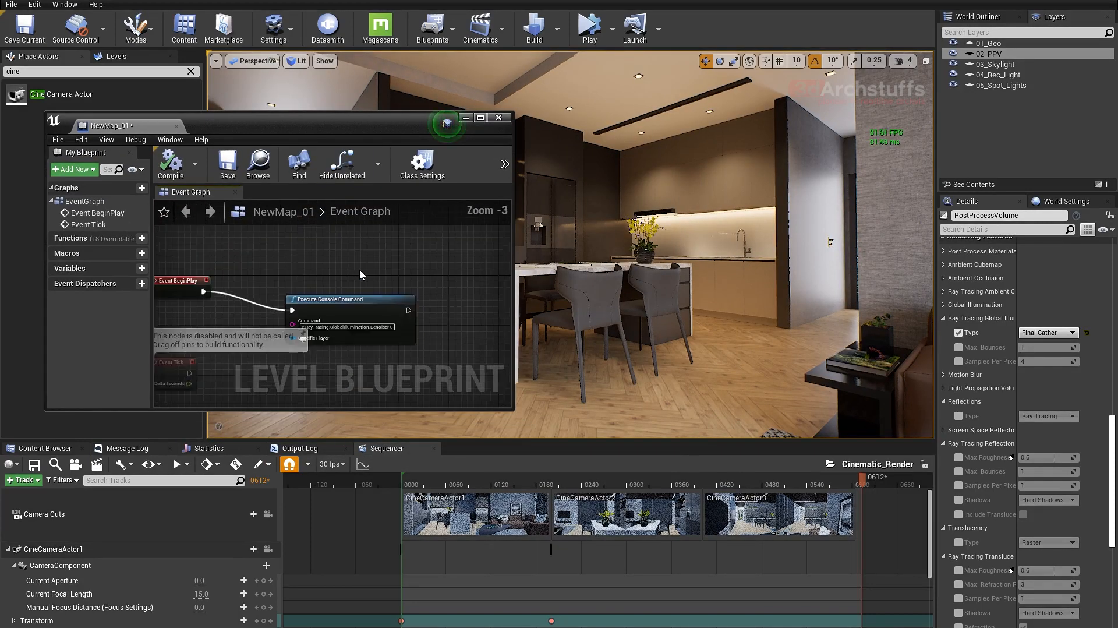
pyautogui.scroll(1, 362, 393)
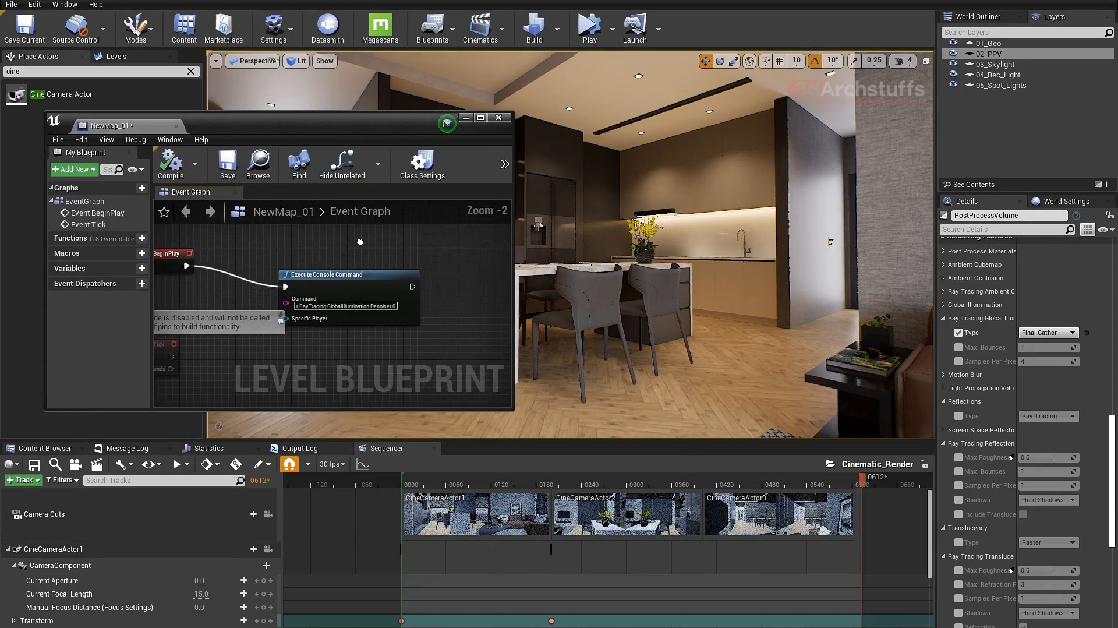
# - Make the Level Blueprint window taller, place it beside the kitchen view, and select the Execute Console Command node
pyautogui.click(372, 413)
pyautogui.moveTo(379, 411); pyautogui.dragTo(370, 627)
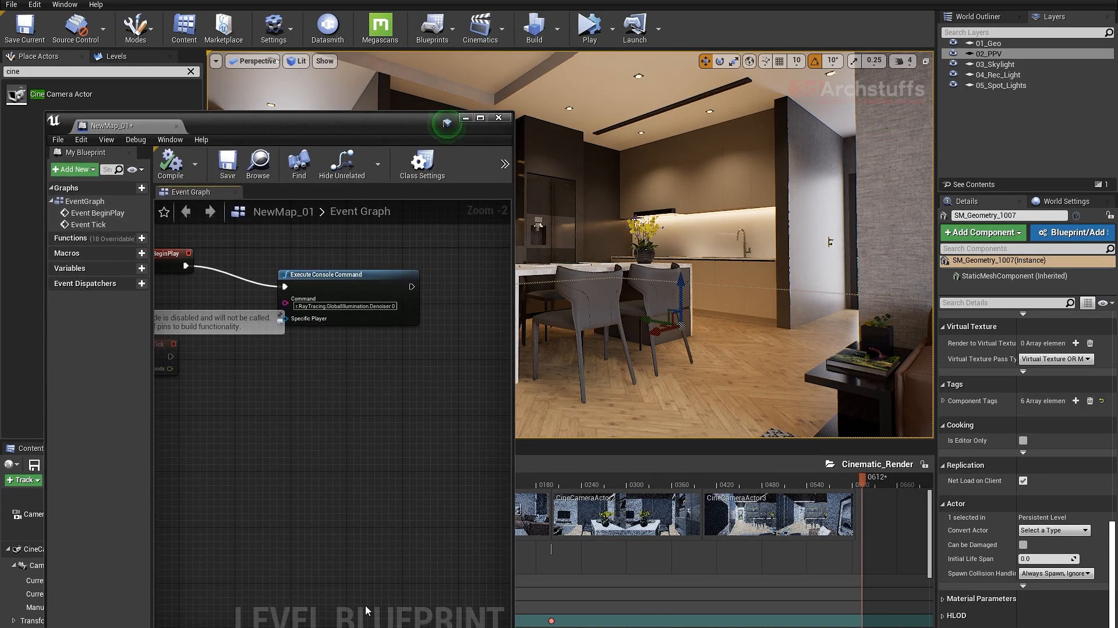
pyautogui.moveTo(346, 131); pyautogui.dragTo(195, 31)
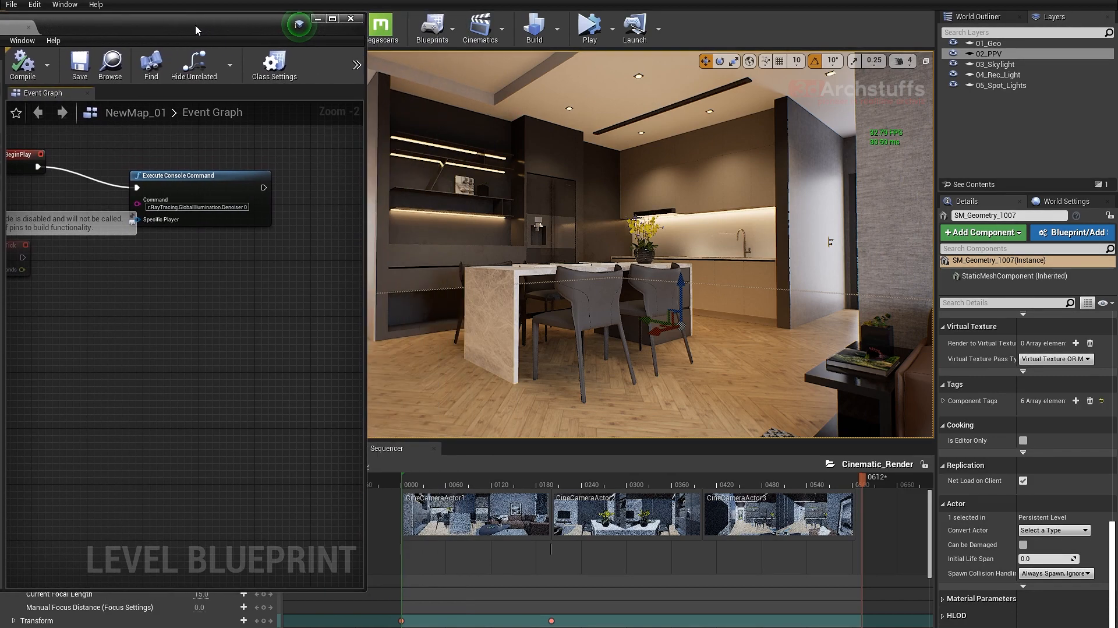
pyautogui.moveTo(231, 594); pyautogui.dragTo(230, 627)
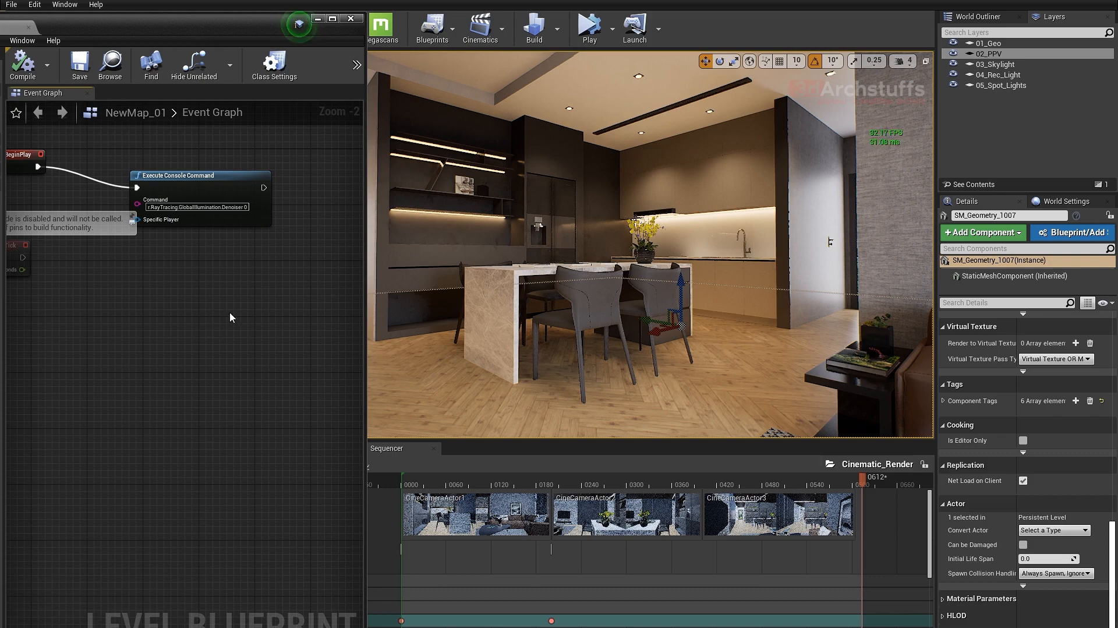
pyautogui.moveTo(230, 317); pyautogui.dragTo(198, 321, button='right')
pyautogui.click(197, 186)
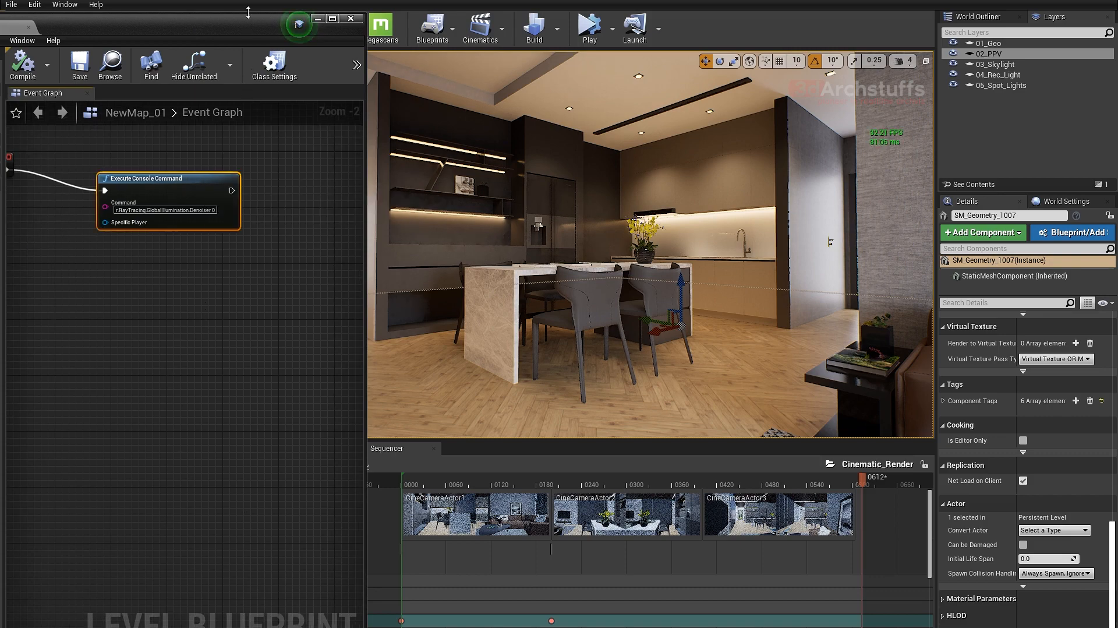
pyautogui.moveTo(249, 12)
pyautogui.mouseDown()
pyautogui.moveTo(248, 48)
pyautogui.moveTo(250, 25)
pyautogui.mouseUp()
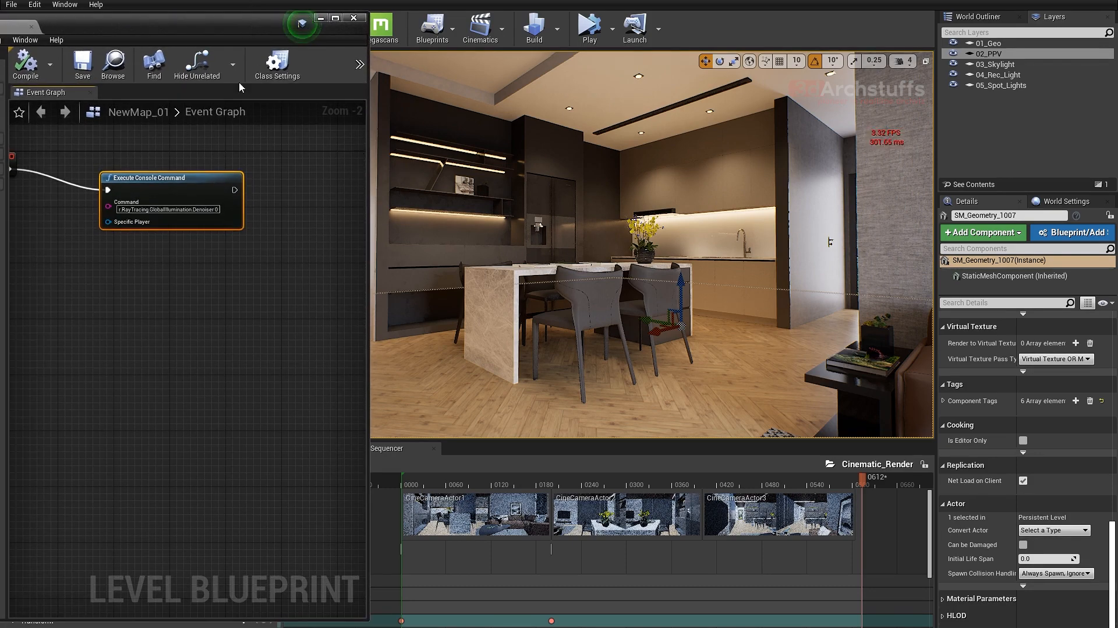